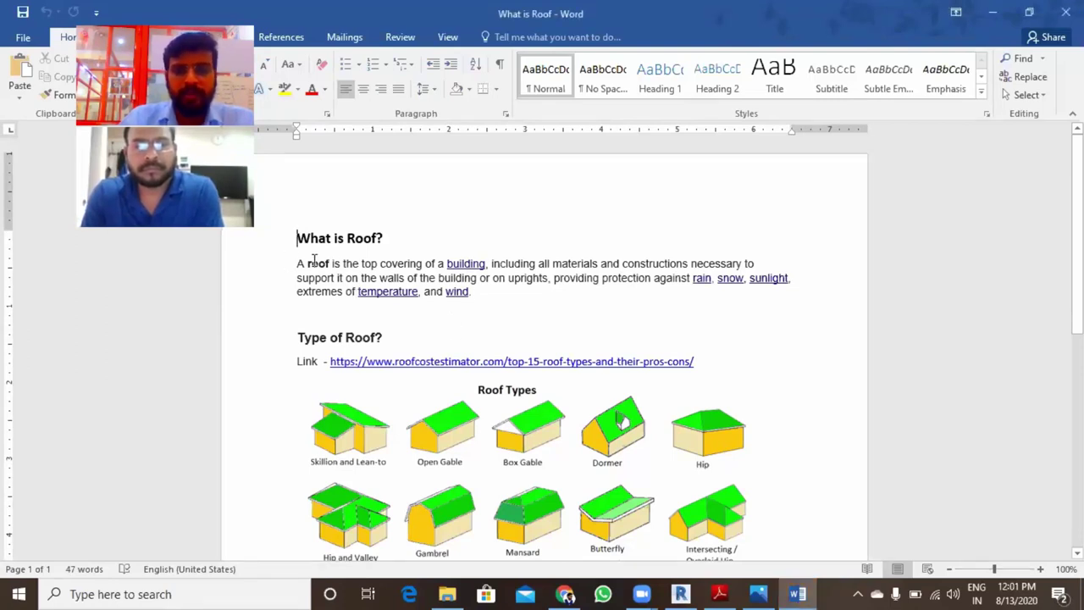
# - Review the roof definition notes in the Word document
pyautogui.click(479, 292)
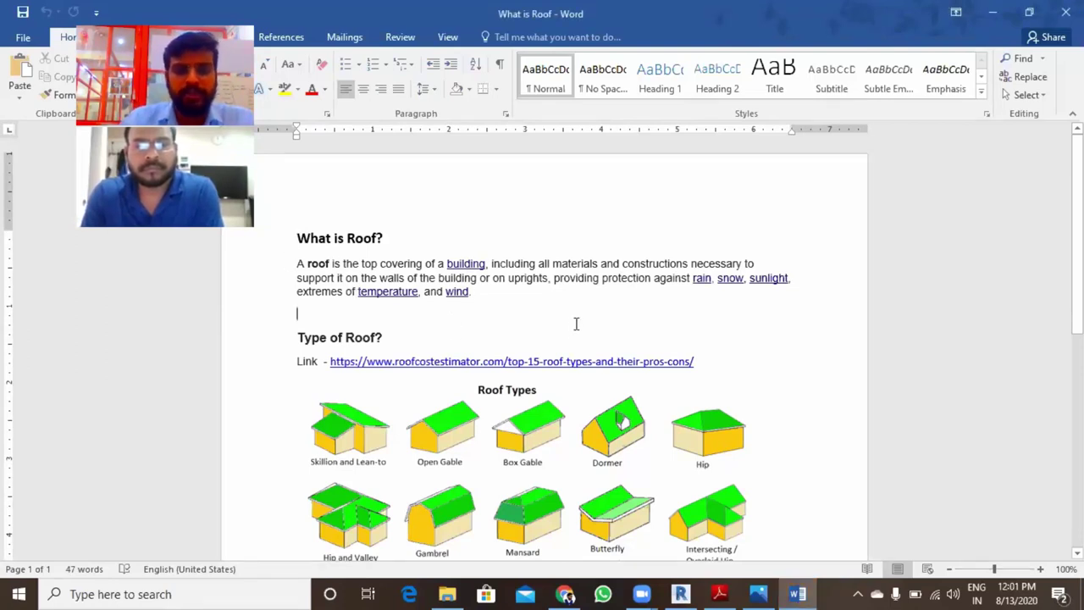
pyautogui.scroll(-2, 566, 336)
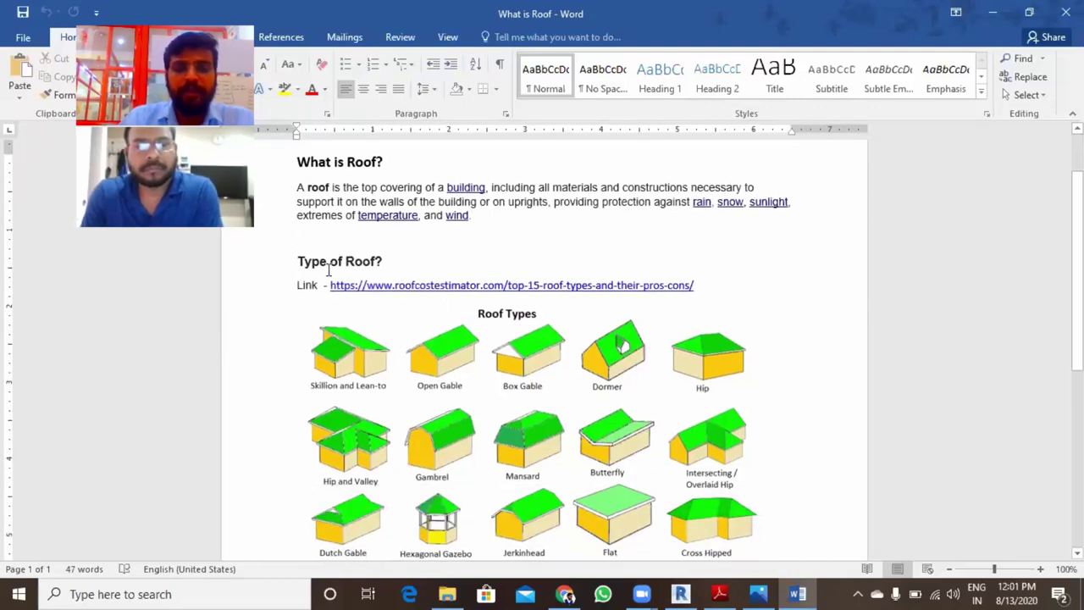
pyautogui.scroll(-1, 330, 288)
pyautogui.scroll(-2, 403, 279)
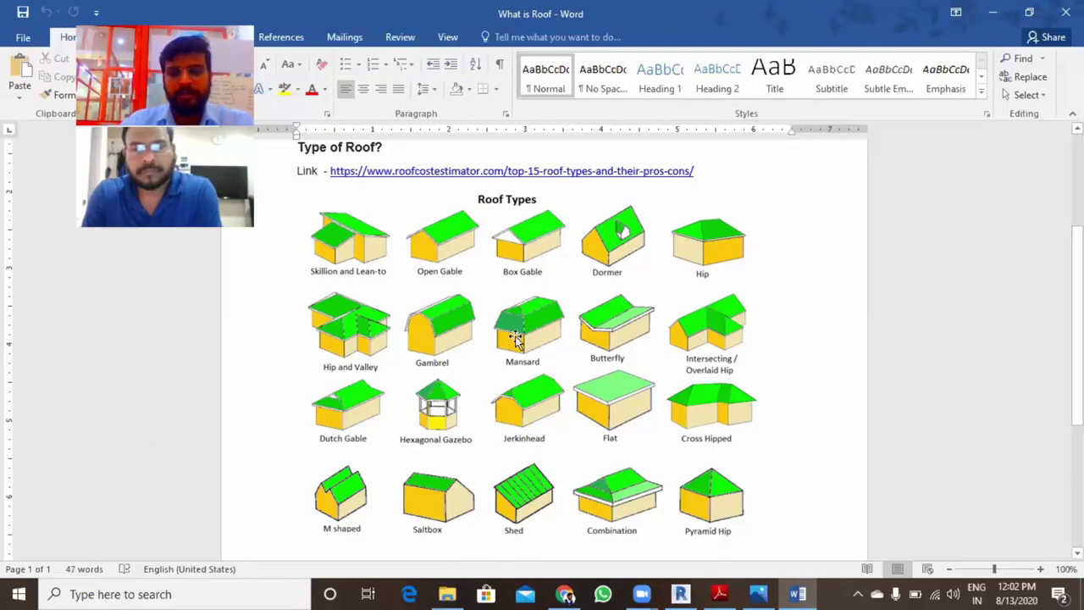
pyautogui.scroll(1, 519, 341)
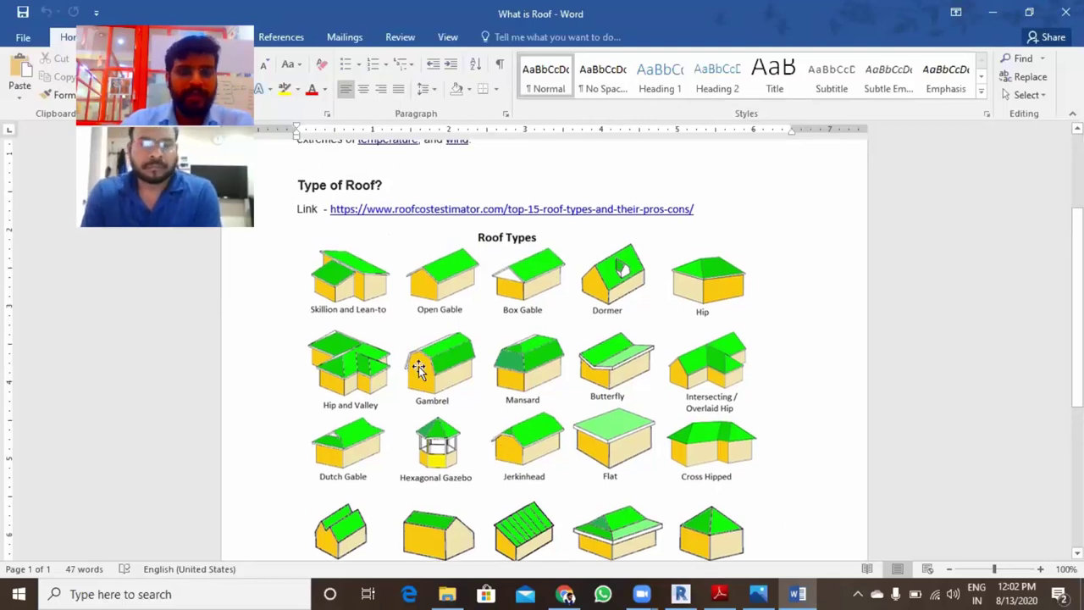
pyautogui.scroll(2, 399, 224)
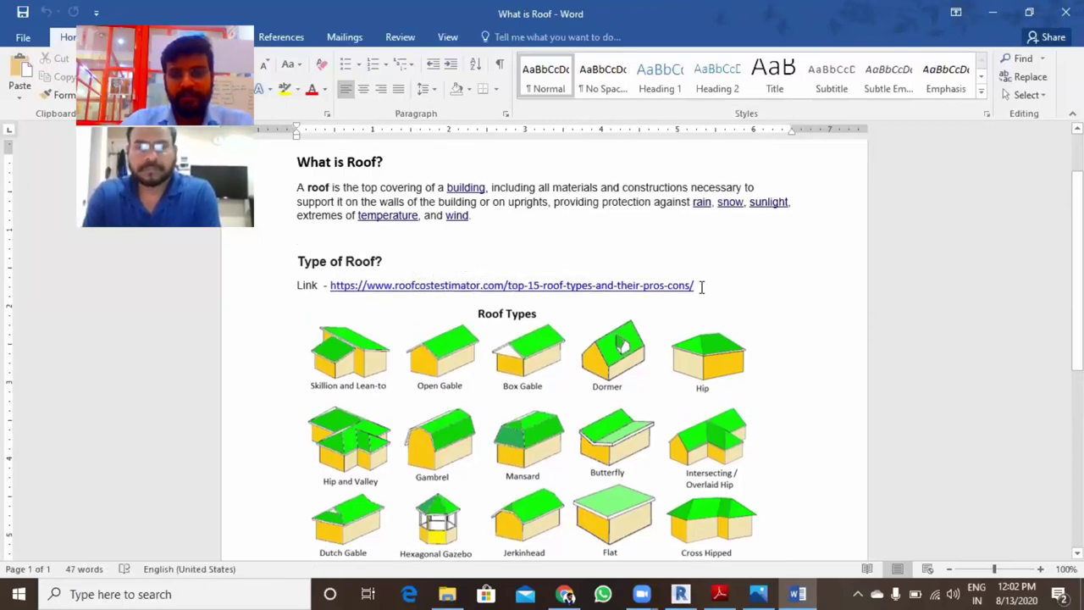
# - Open the Top 15 Roof Types link in Chrome and maximize the browser window
pyautogui.moveTo(695, 286); pyautogui.dragTo(332, 286)
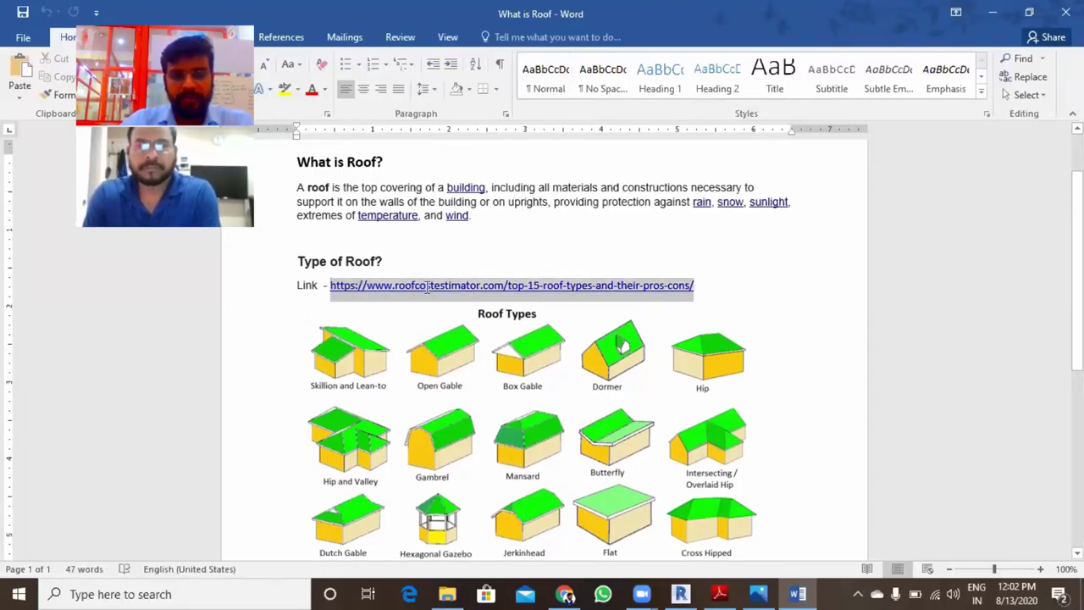
pyautogui.rightClick(495, 244)
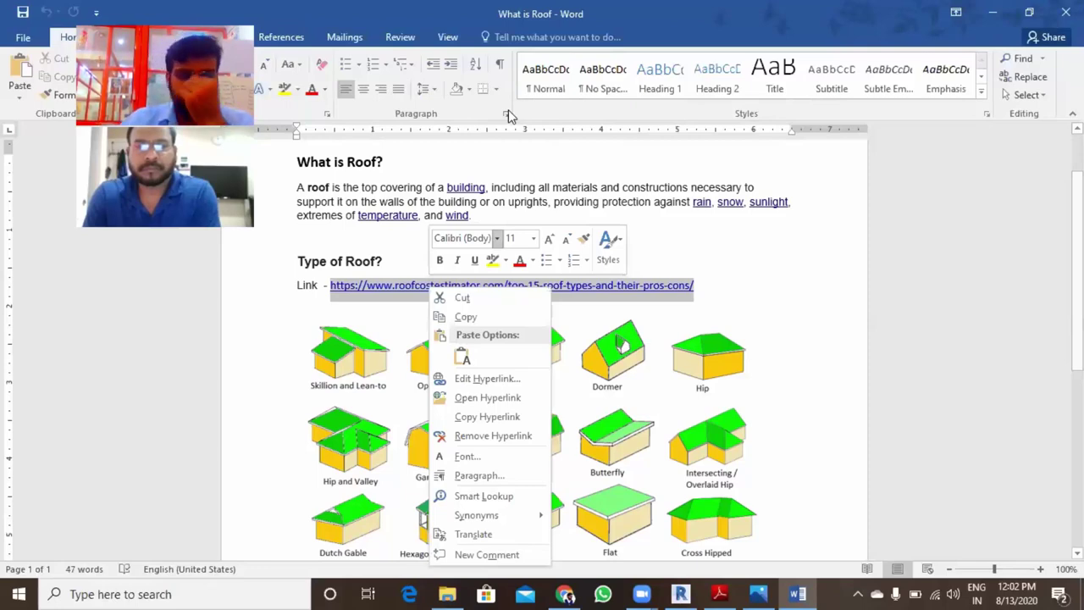
pyautogui.press('o')
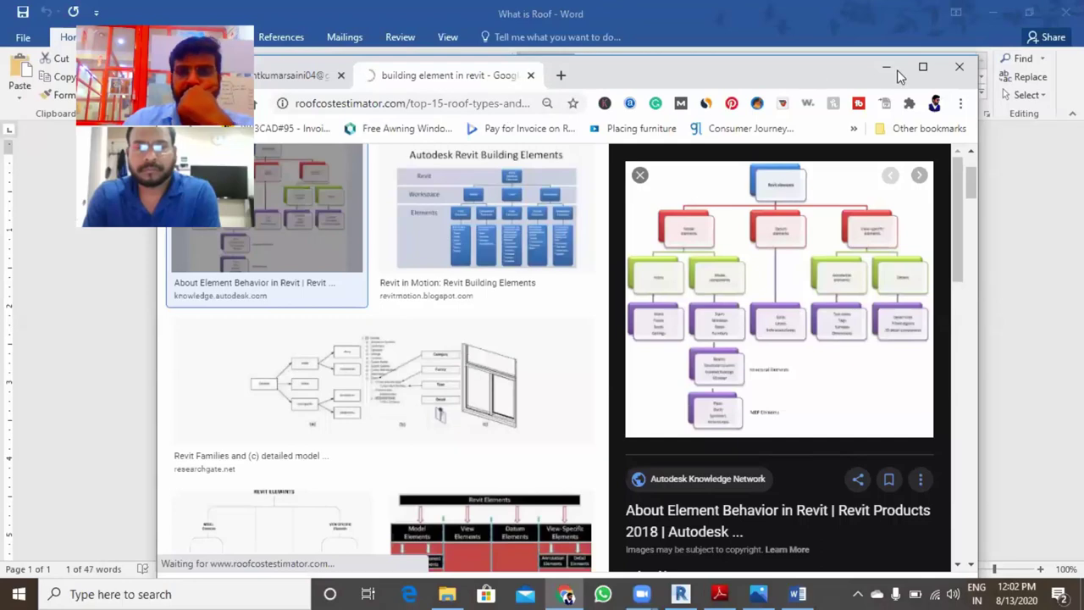
pyautogui.click(923, 66)
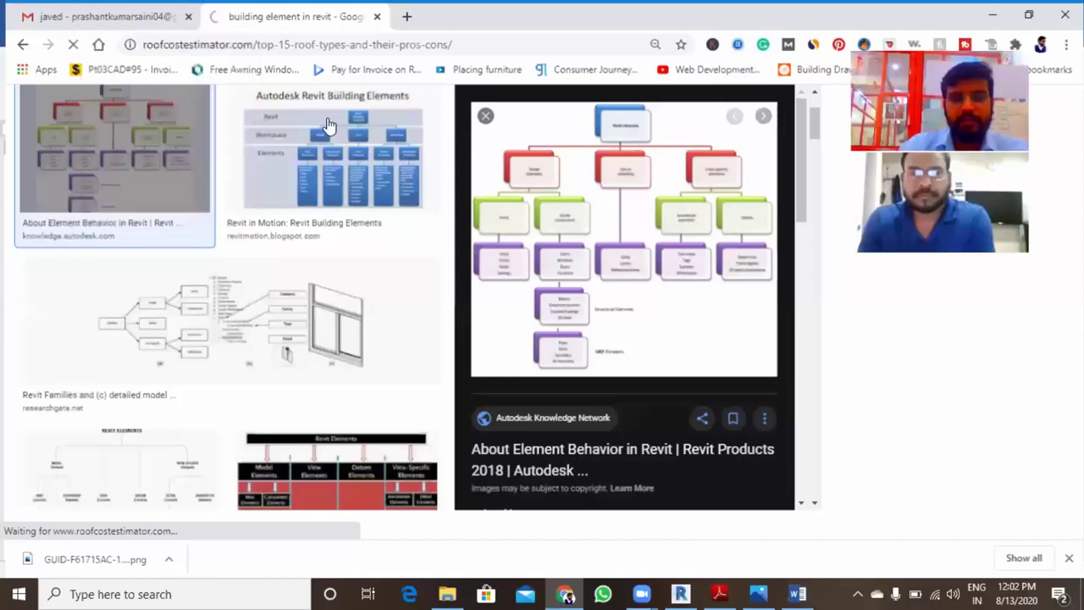
# - Scroll through the article's gable roof types down to the '2. Hip Roof' section
pyautogui.scroll(-4, 605, 355)
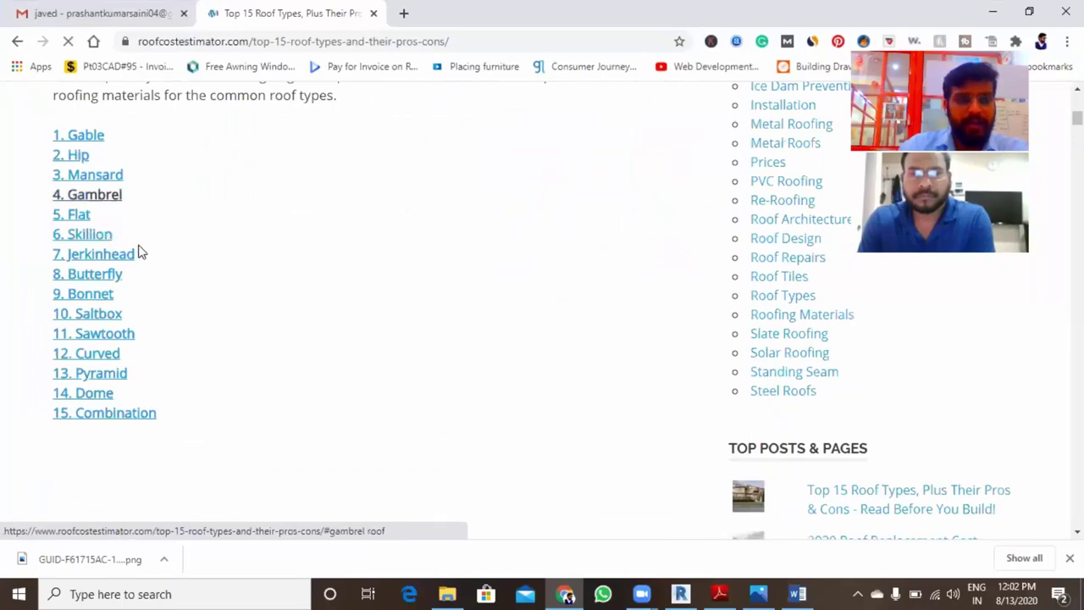
pyautogui.scroll(-3, 301, 285)
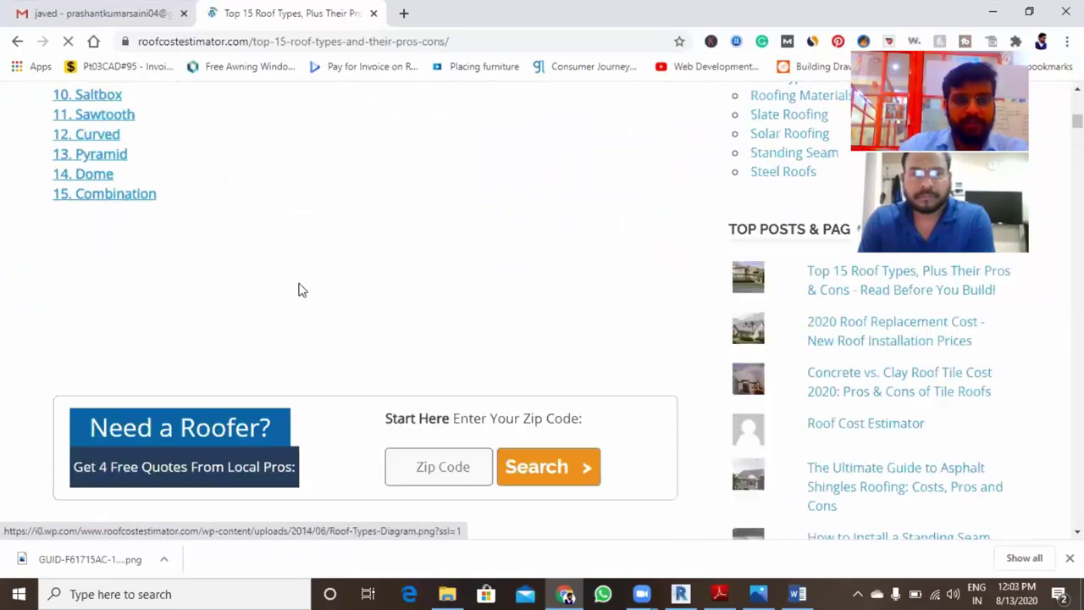
pyautogui.scroll(-5, 161, 195)
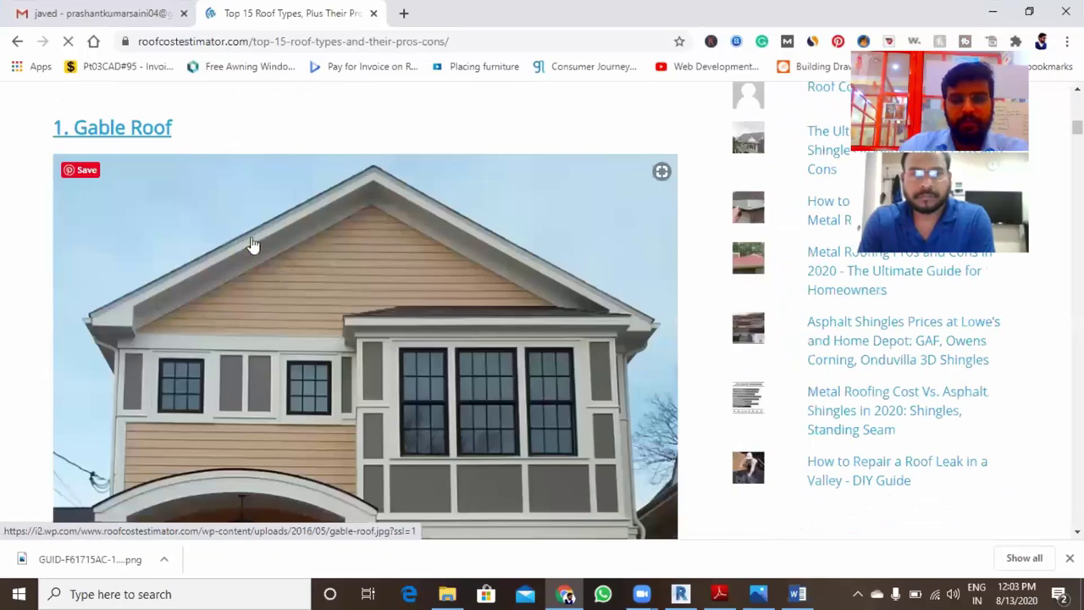
pyautogui.scroll(-1, 205, 184)
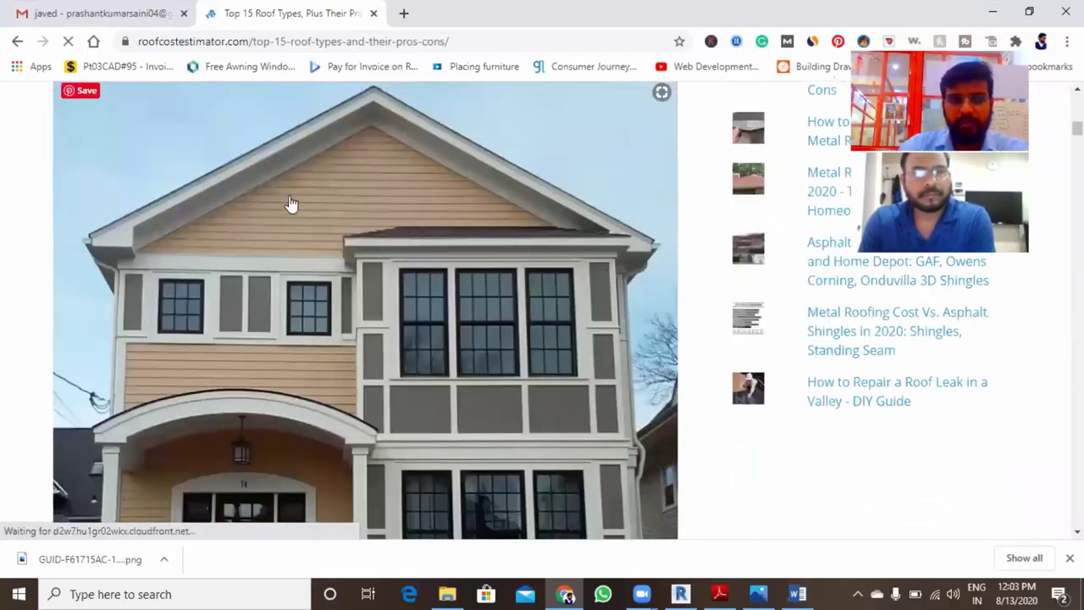
pyautogui.scroll(-2, 288, 241)
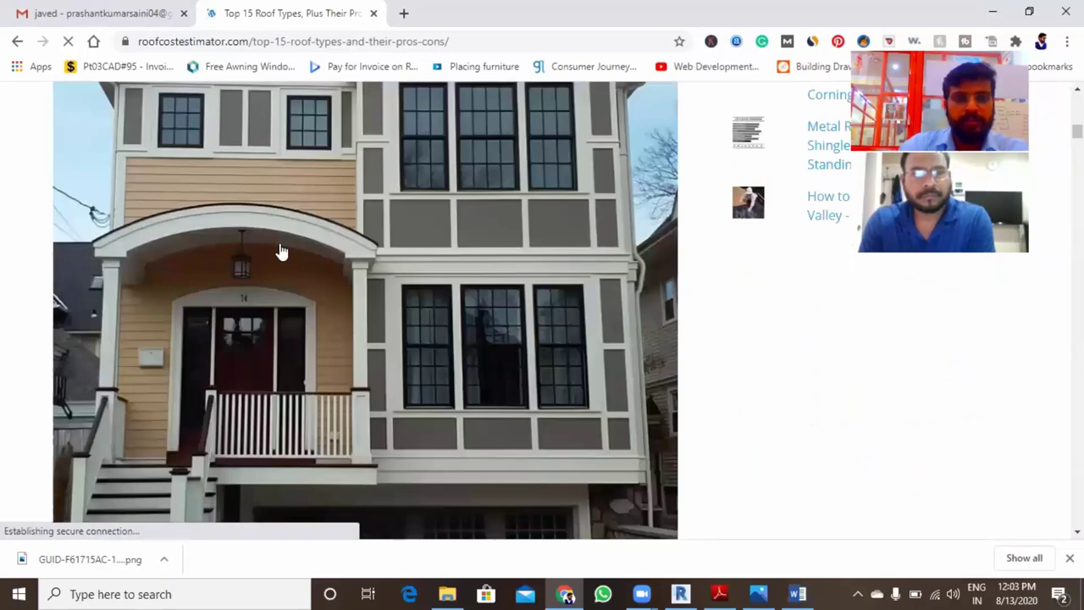
pyautogui.scroll(-5, 282, 252)
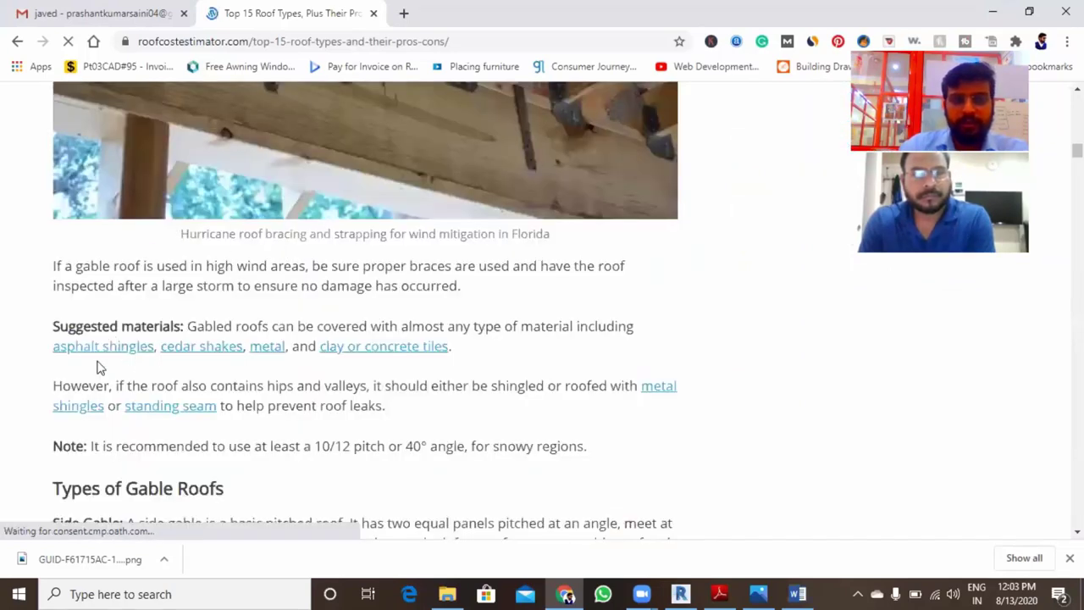
pyautogui.scroll(5, 96, 366)
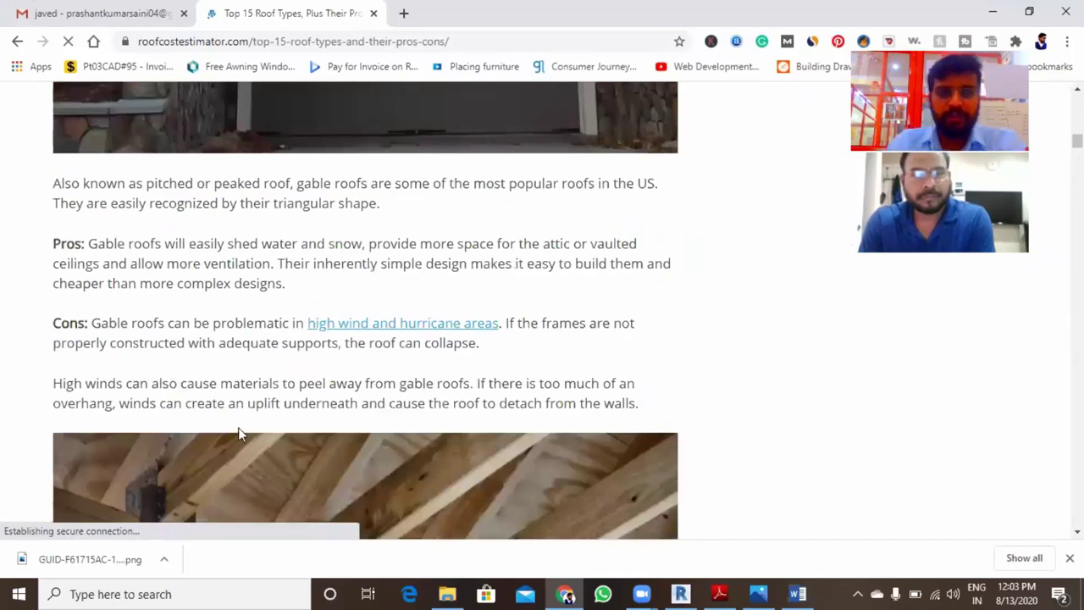
pyautogui.scroll(-5, 251, 392)
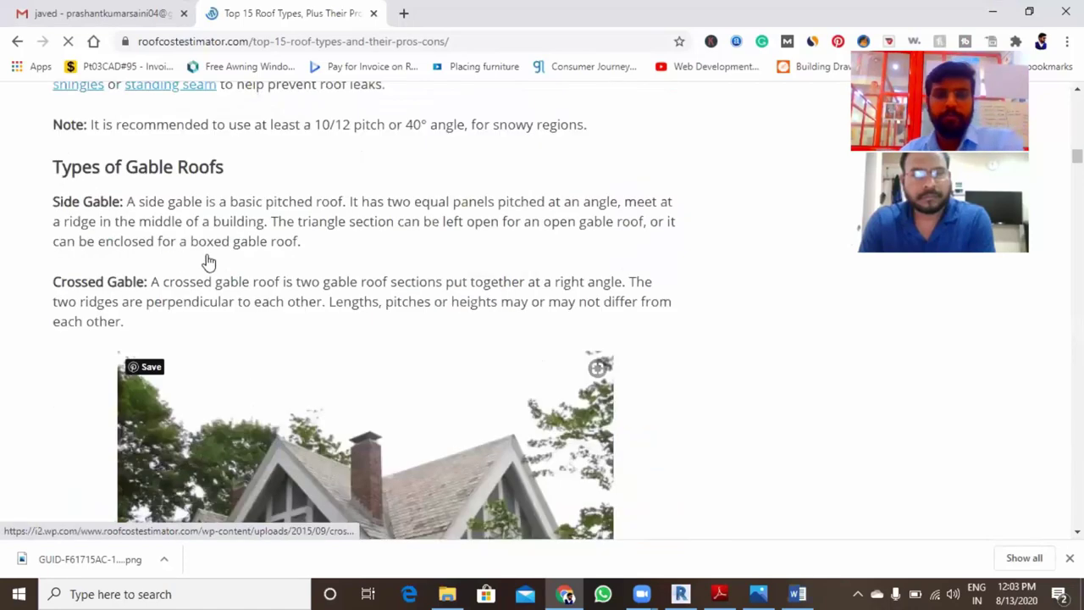
pyautogui.scroll(-1, 265, 355)
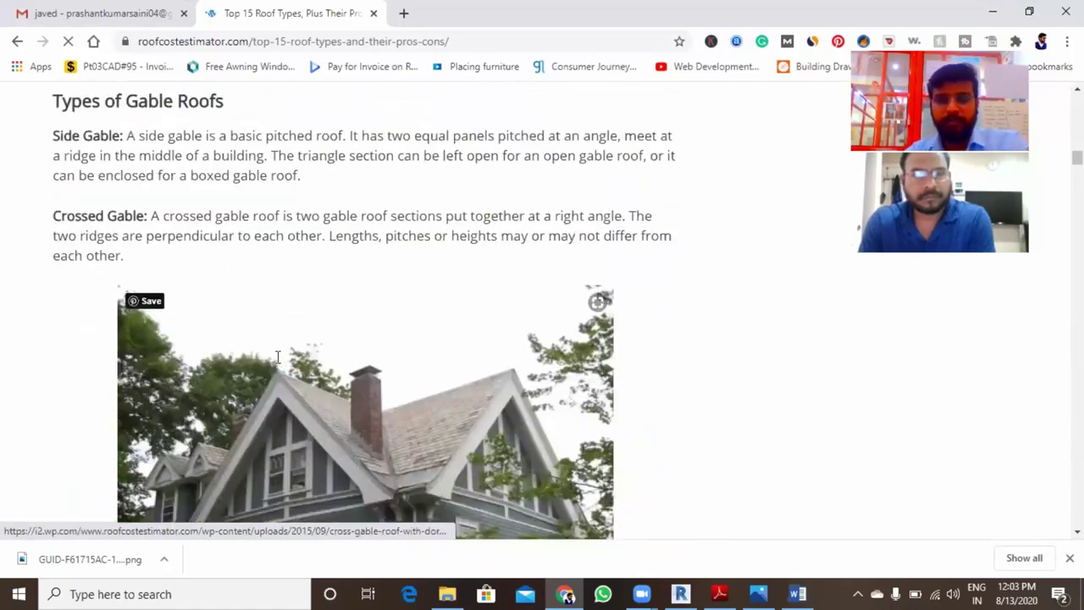
pyautogui.scroll(-10, 277, 357)
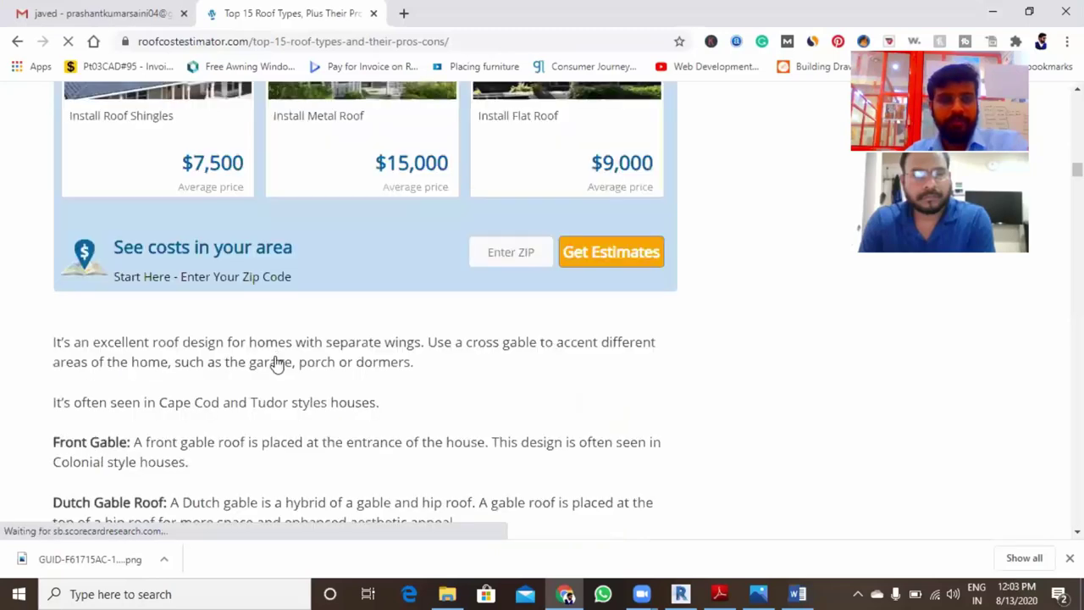
pyautogui.scroll(-5, 349, 377)
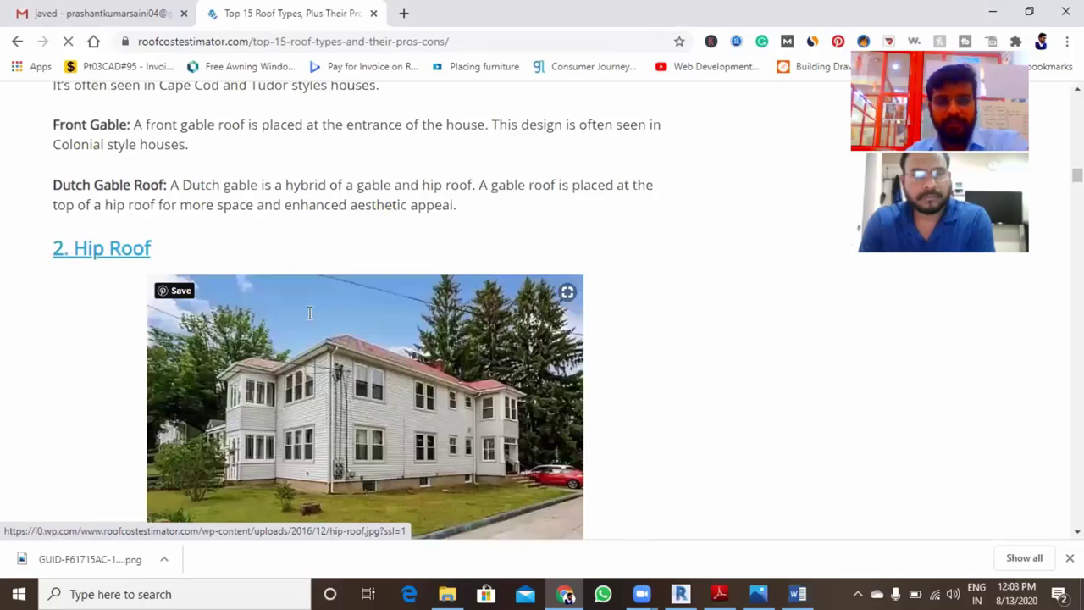
pyautogui.scroll(-10, 309, 314)
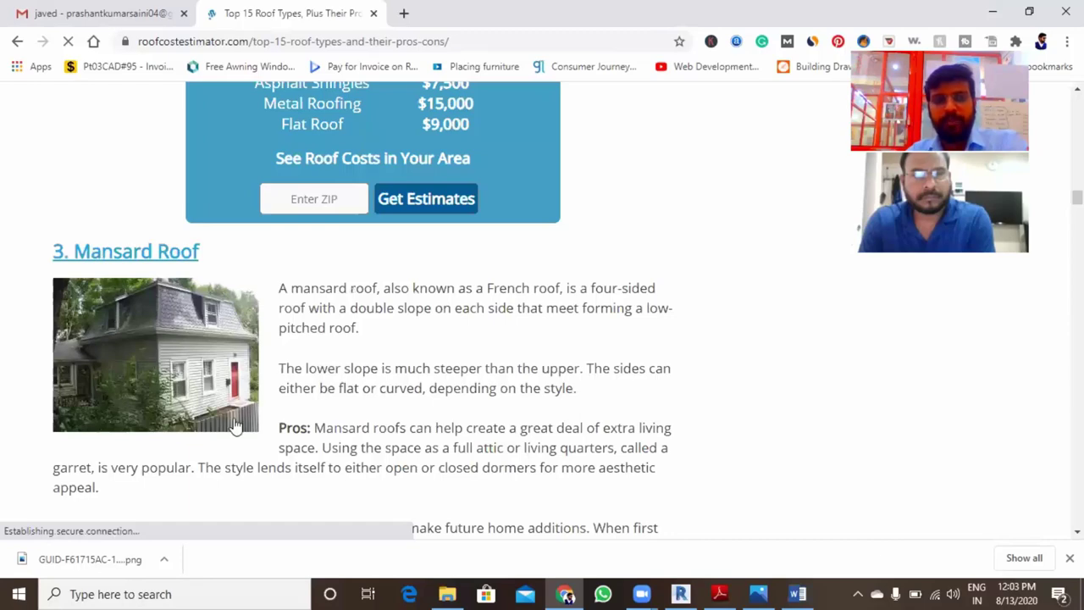
pyautogui.scroll(-10, 218, 442)
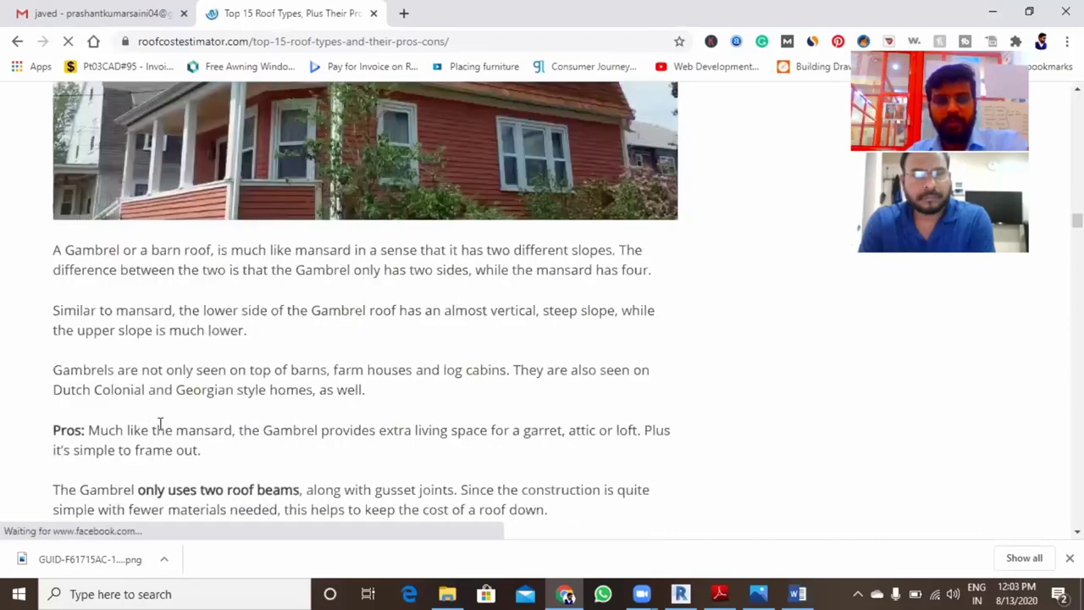
pyautogui.scroll(-5, 116, 388)
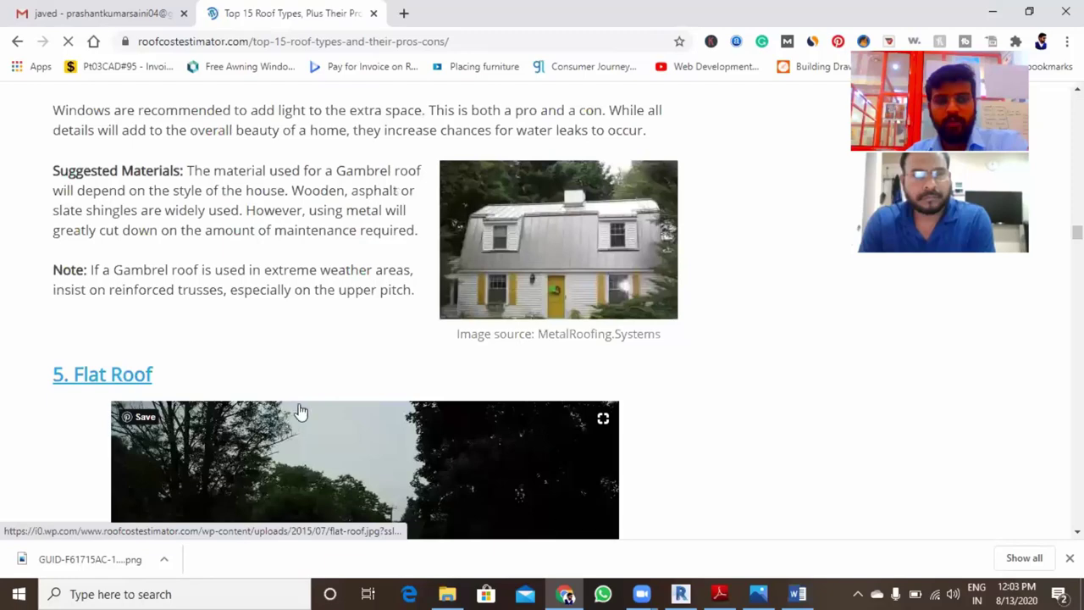
pyautogui.scroll(-4, 298, 412)
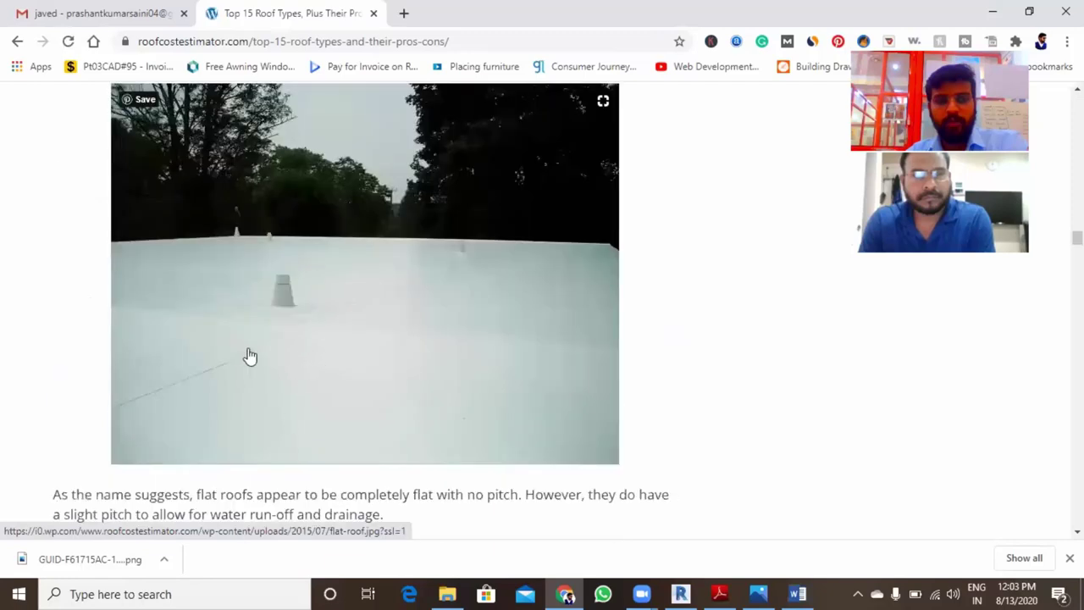
pyautogui.scroll(-5, 243, 353)
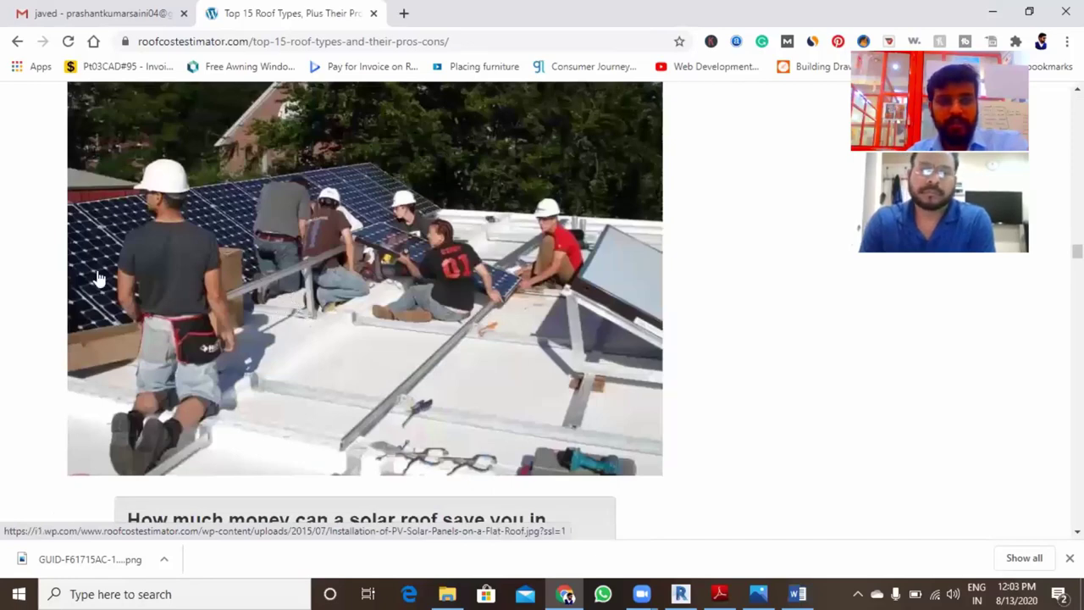
pyautogui.scroll(-5, 208, 329)
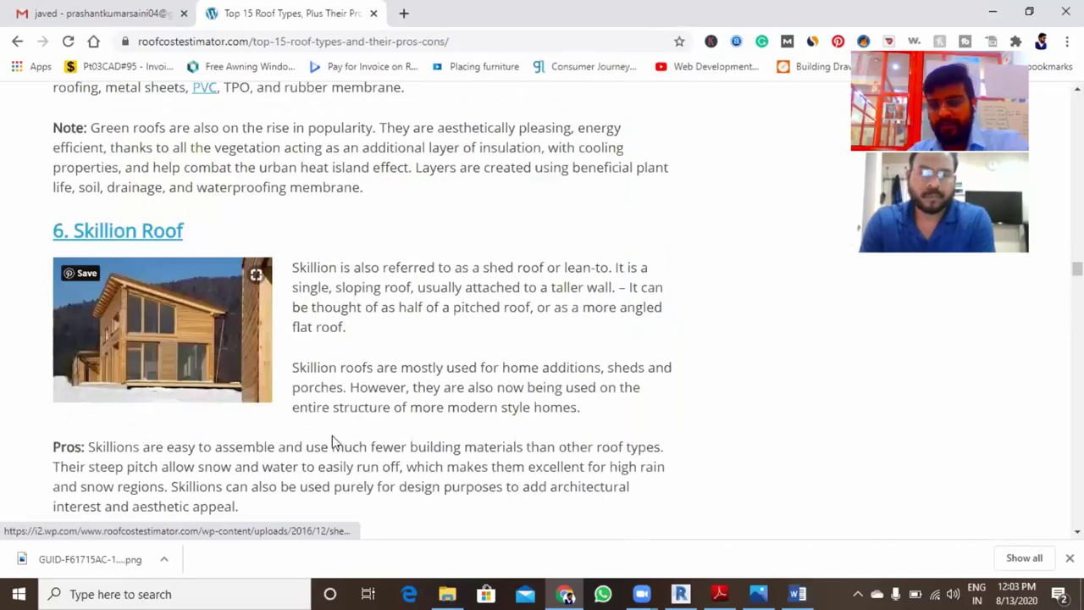
pyautogui.scroll(-5, 253, 441)
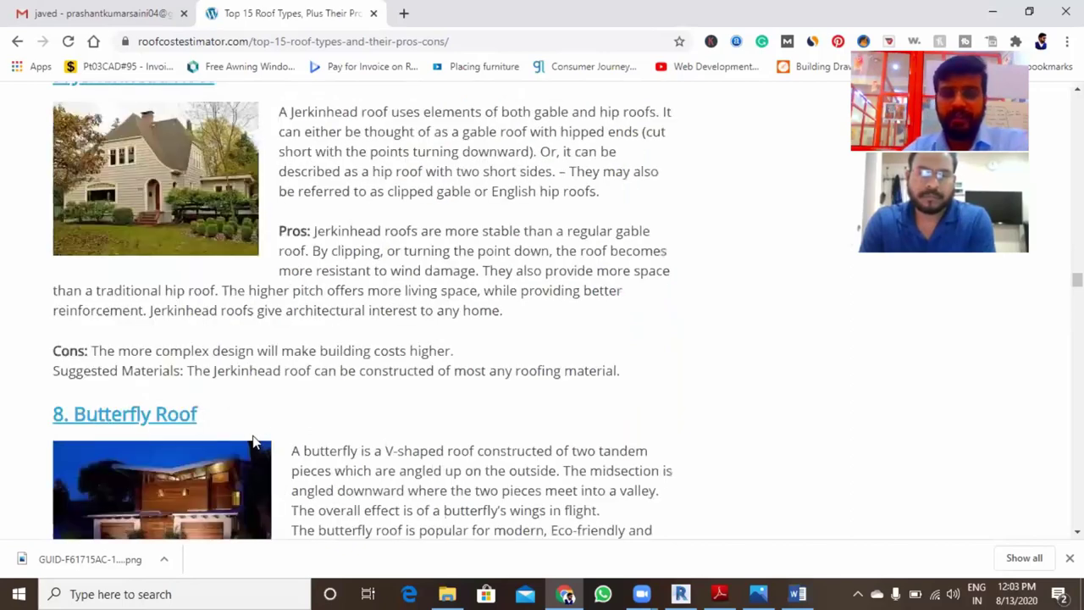
pyautogui.scroll(10, 278, 404)
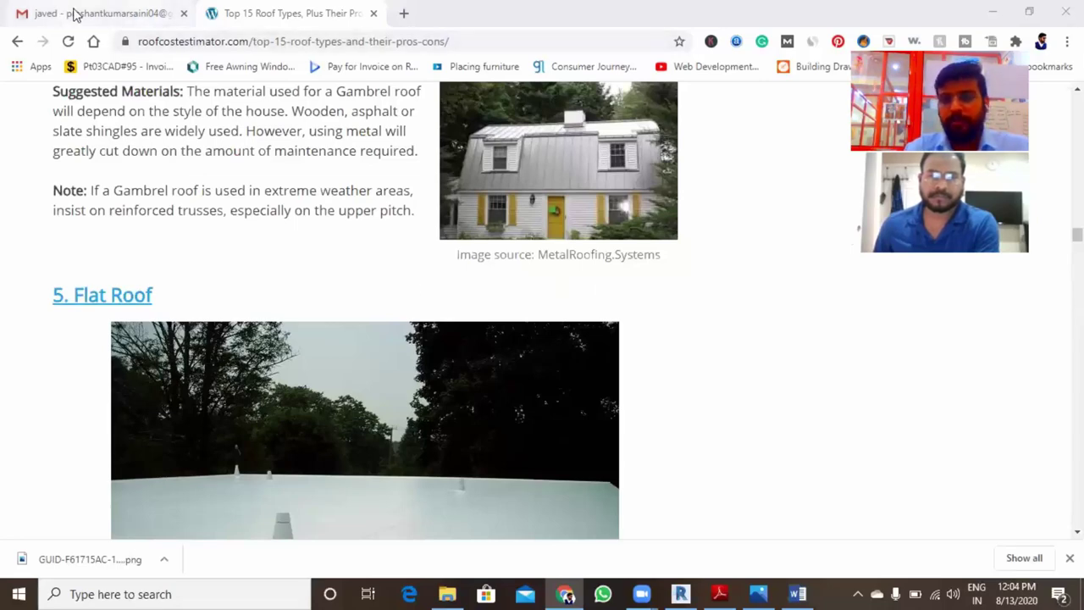
# - Check the last row of the Word Roof Types chart, then return to Revit's {3D} view
pyautogui.hotkey('alt', 'Tab')
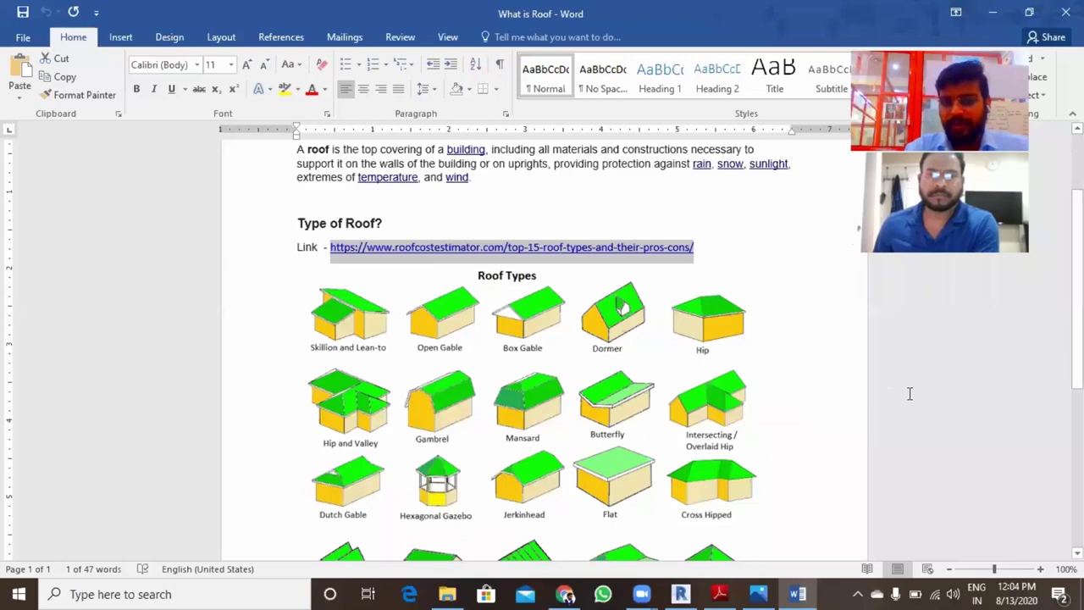
pyautogui.hotkey('ctrl', 'End')
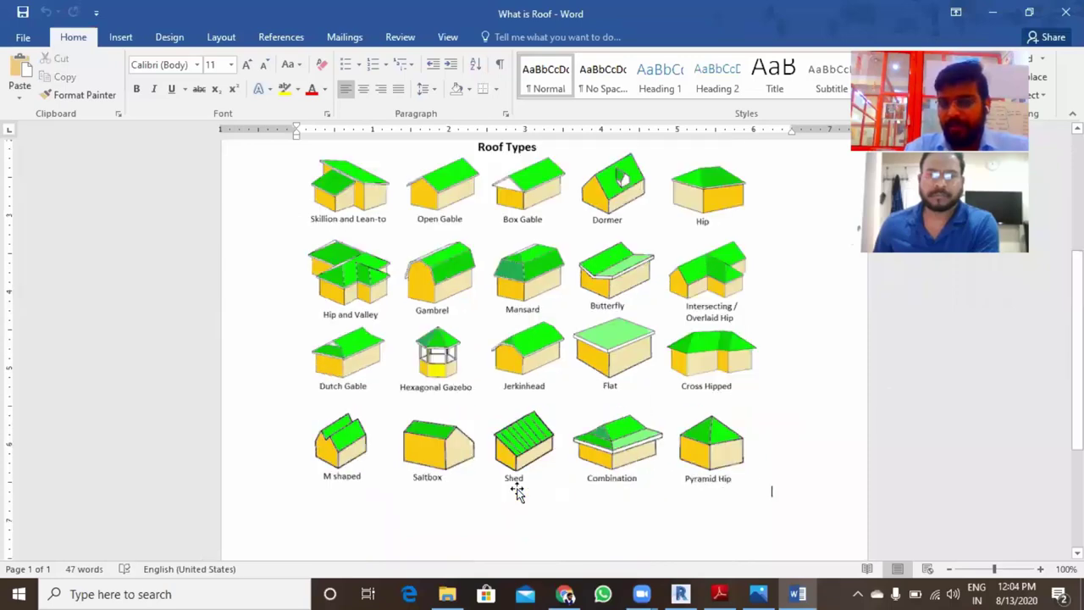
pyautogui.click(565, 594)
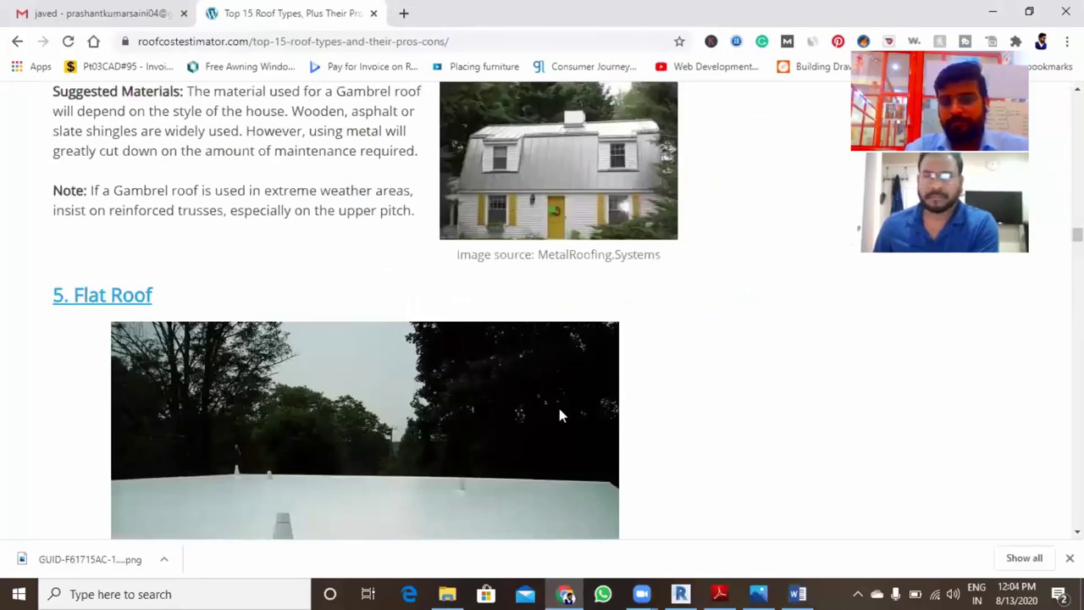
pyautogui.hotkey('alt', 'Tab')
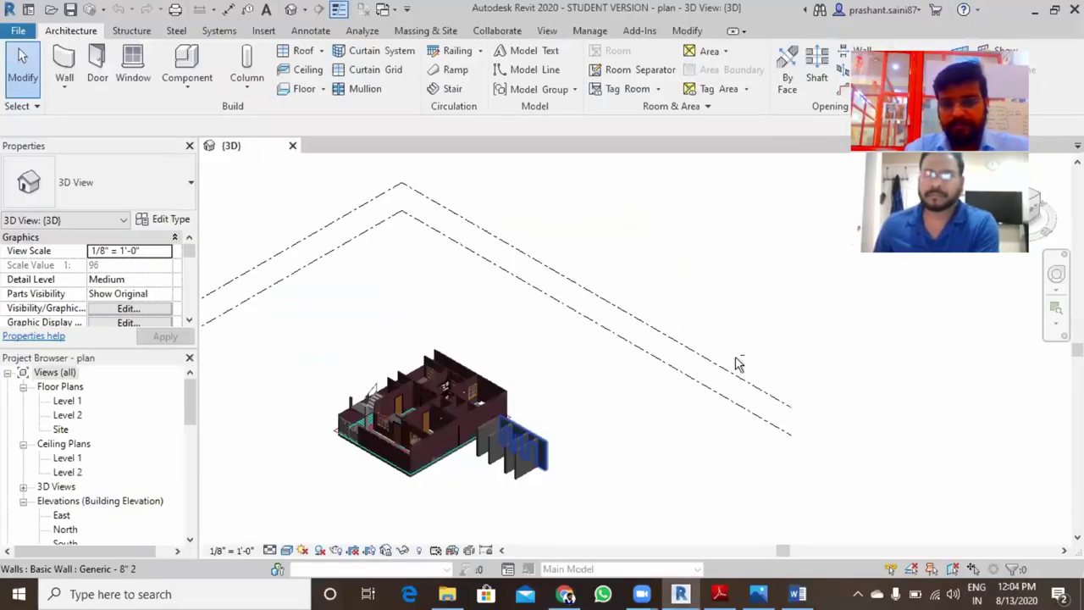
# - Orbit and zoom around the house model in 3D, then open the Level 1 floor plan
pyautogui.keyDown('shift'); pyautogui.moveTo(735, 363); pyautogui.dragTo(627, 244, button='middle'); pyautogui.keyUp('shift')
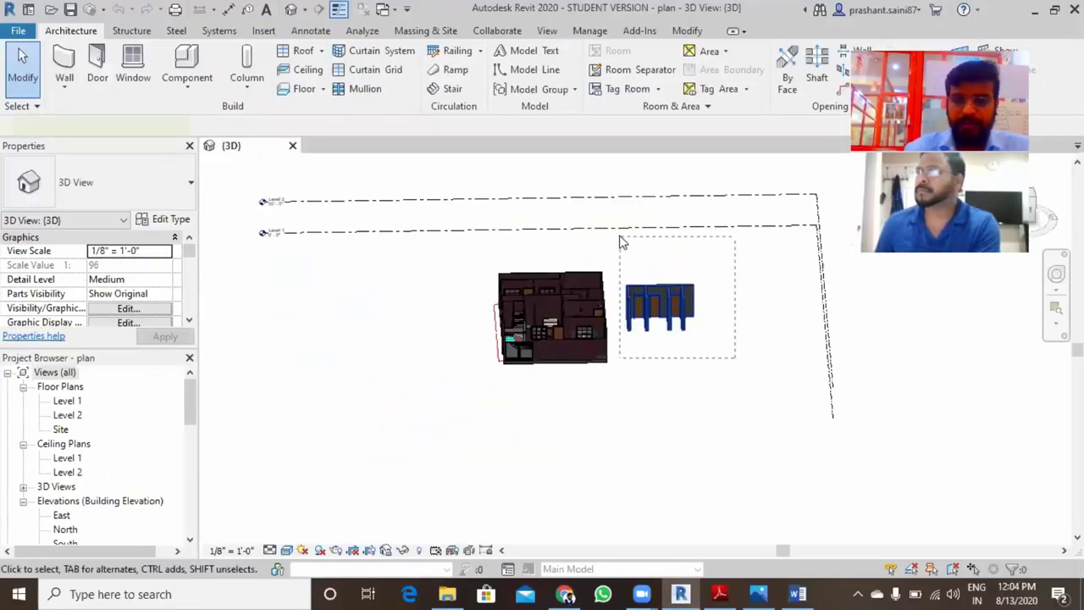
pyautogui.click(581, 320)
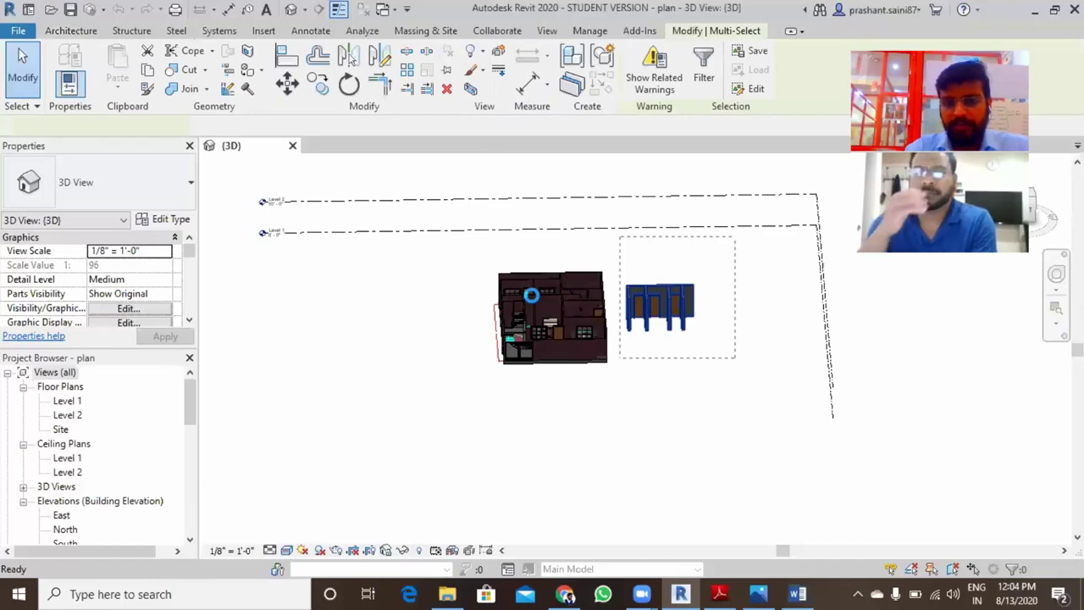
pyautogui.press('Escape')
pyautogui.scroll(8, 556, 300)
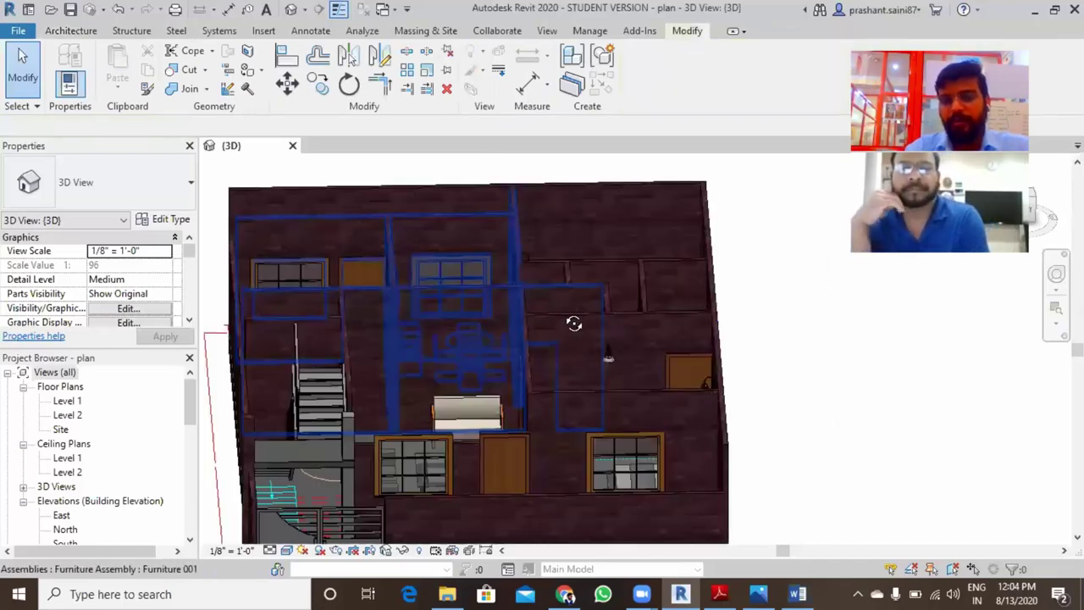
pyautogui.keyDown('shift'); pyautogui.moveTo(576, 319); pyautogui.dragTo(600, 320, button='middle'); pyautogui.keyUp('shift')
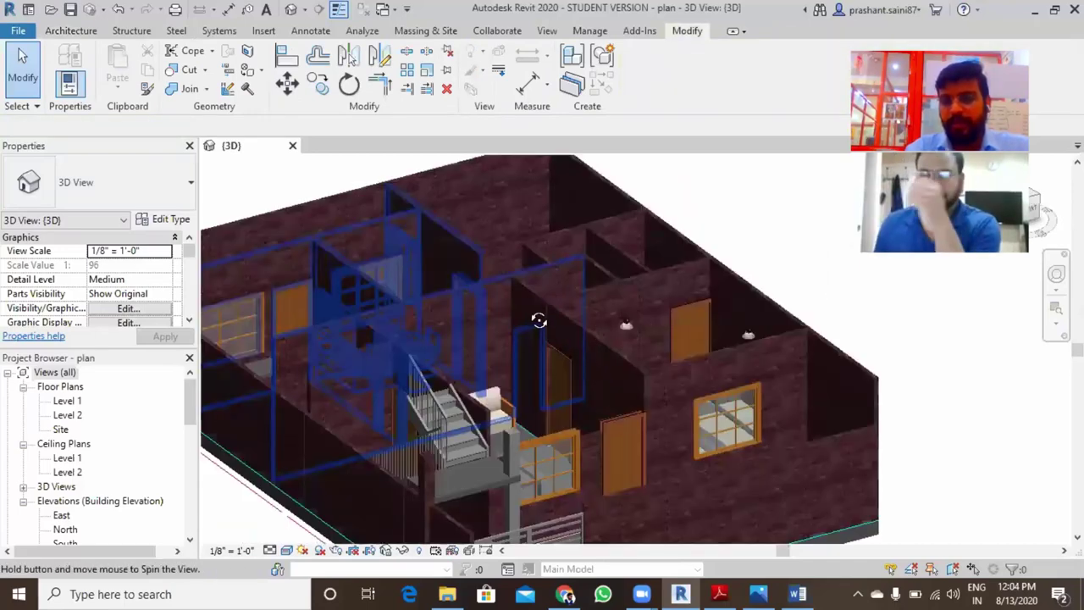
pyautogui.click(67, 400)
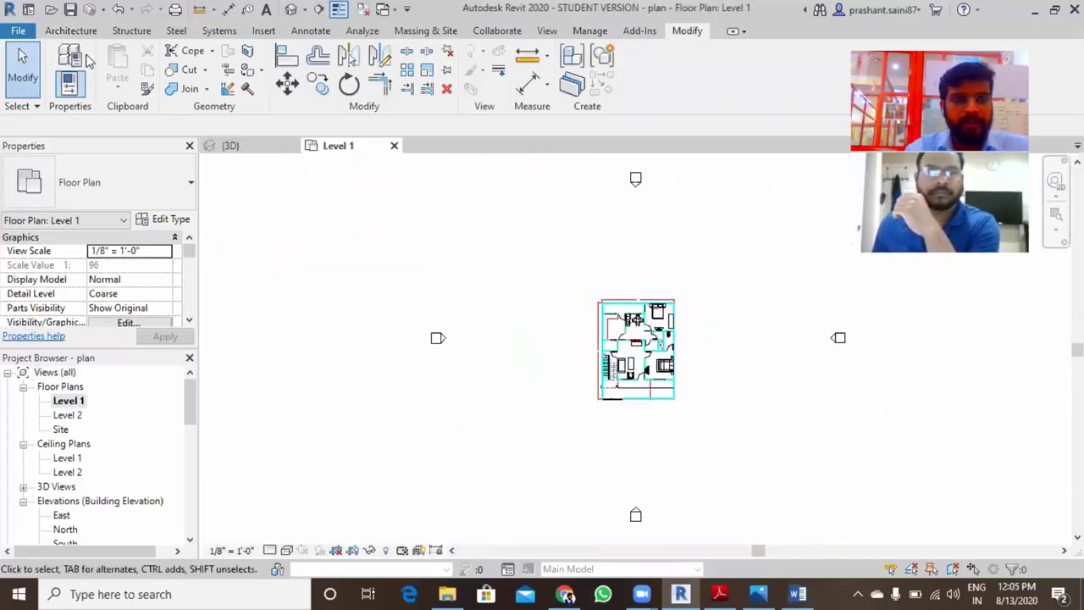
# - Start a Generic 8" wall rectangle beside the house and place its first corner
pyautogui.click(71, 31)
pyautogui.click(66, 63)
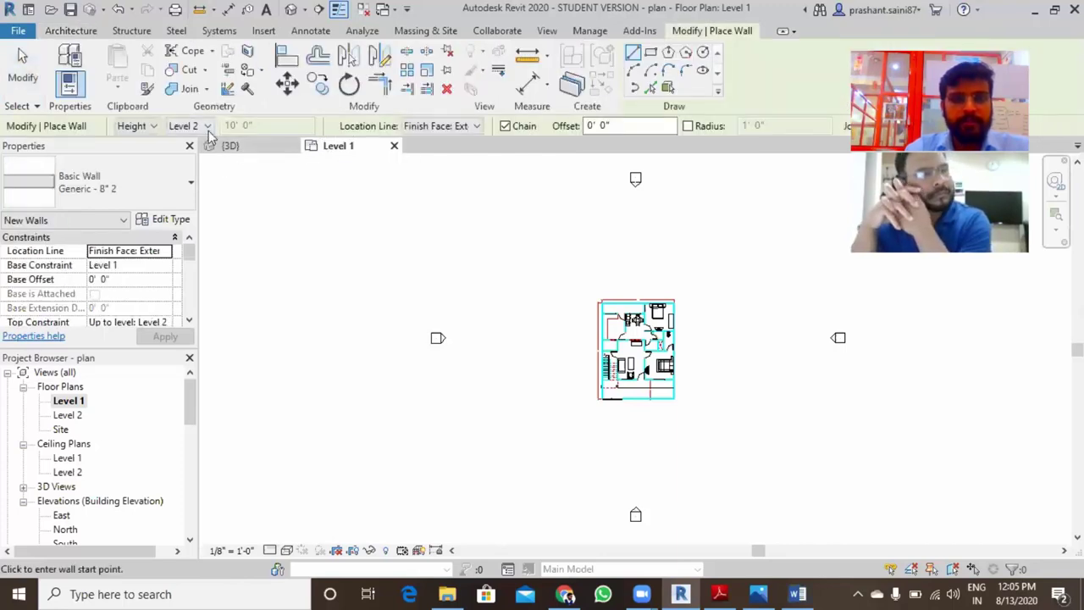
pyautogui.moveTo(725, 312); pyautogui.dragTo(443, 274, button='middle')
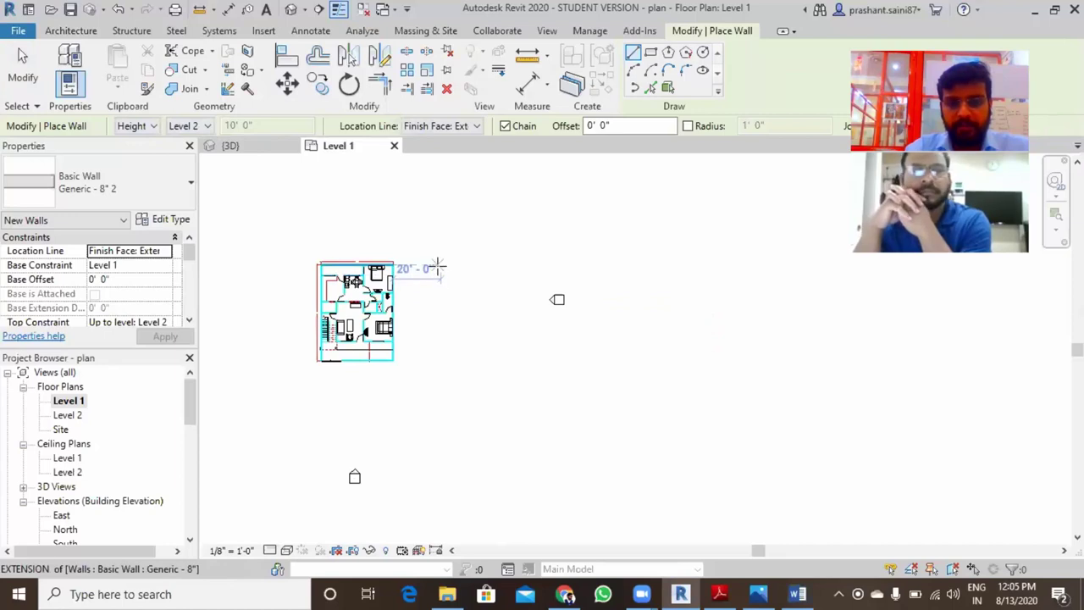
pyautogui.click(440, 265)
pyautogui.press('Escape')
pyautogui.press('Escape')
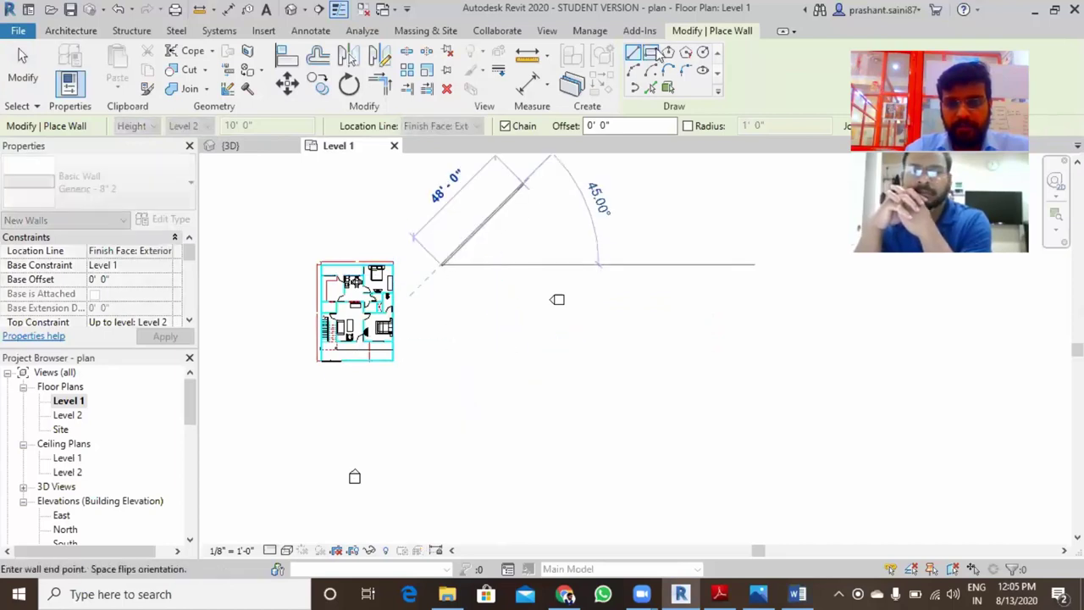
pyautogui.click(444, 274)
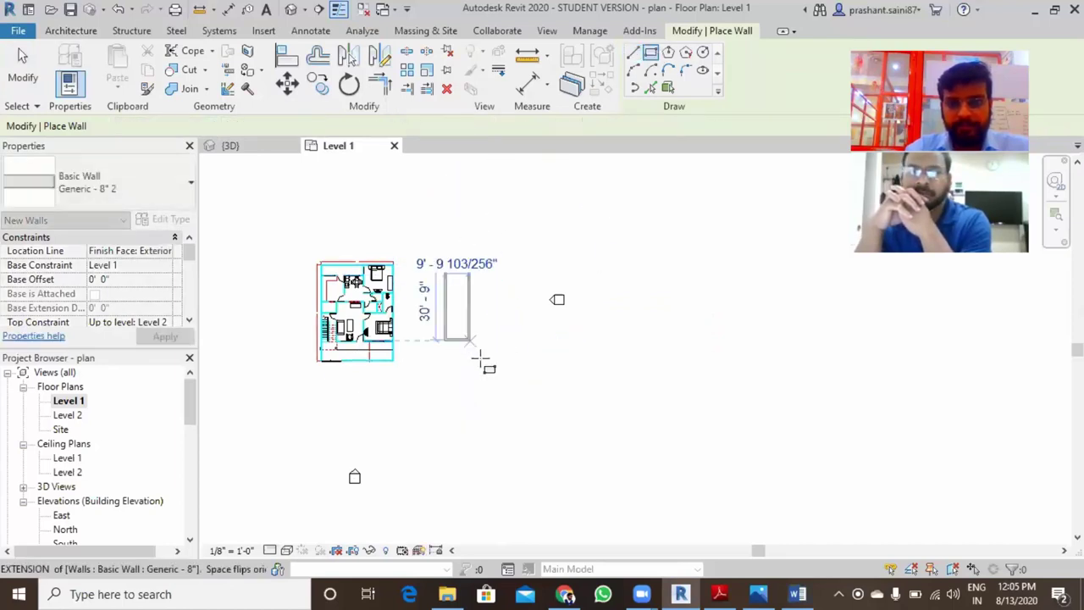
# - Close the 21'-7" by 39'-3" wall rectangle and view the new walled box in 3D
pyautogui.click(498, 360)
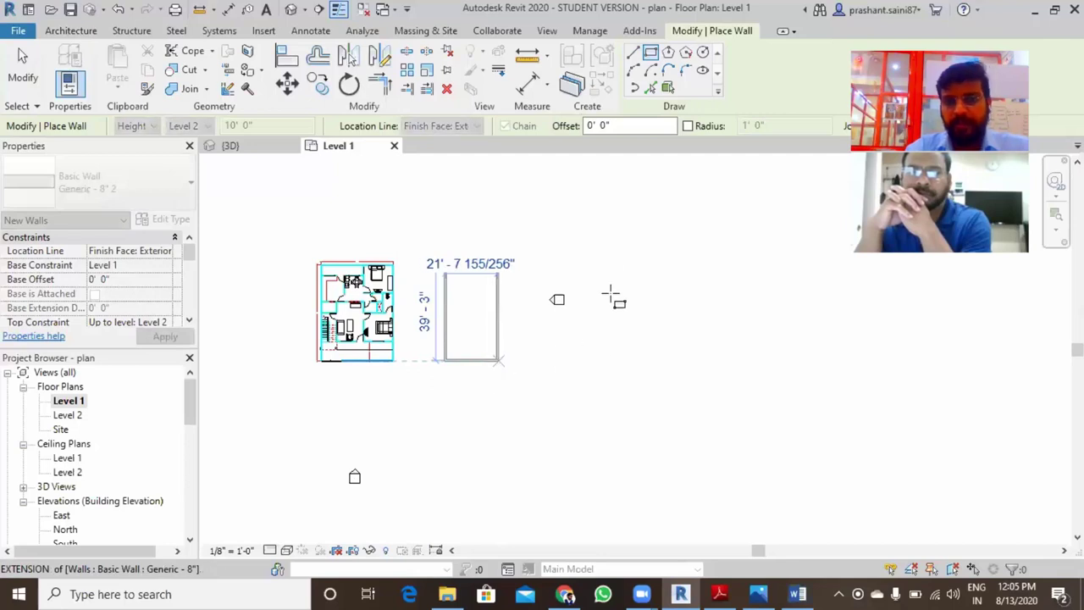
pyautogui.press('Escape')
pyautogui.press('Escape')
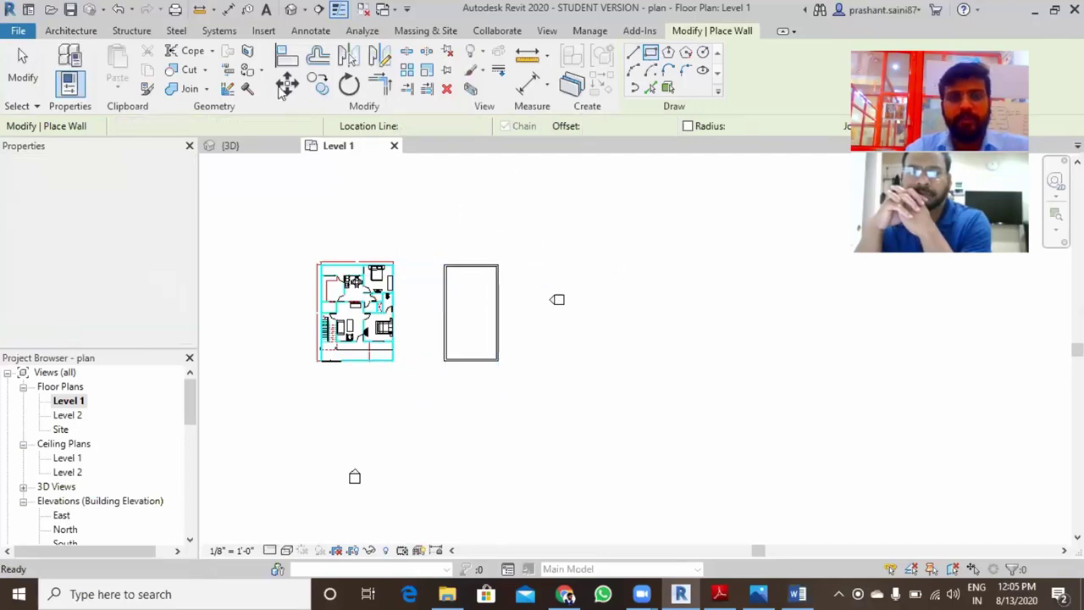
pyautogui.click(290, 9)
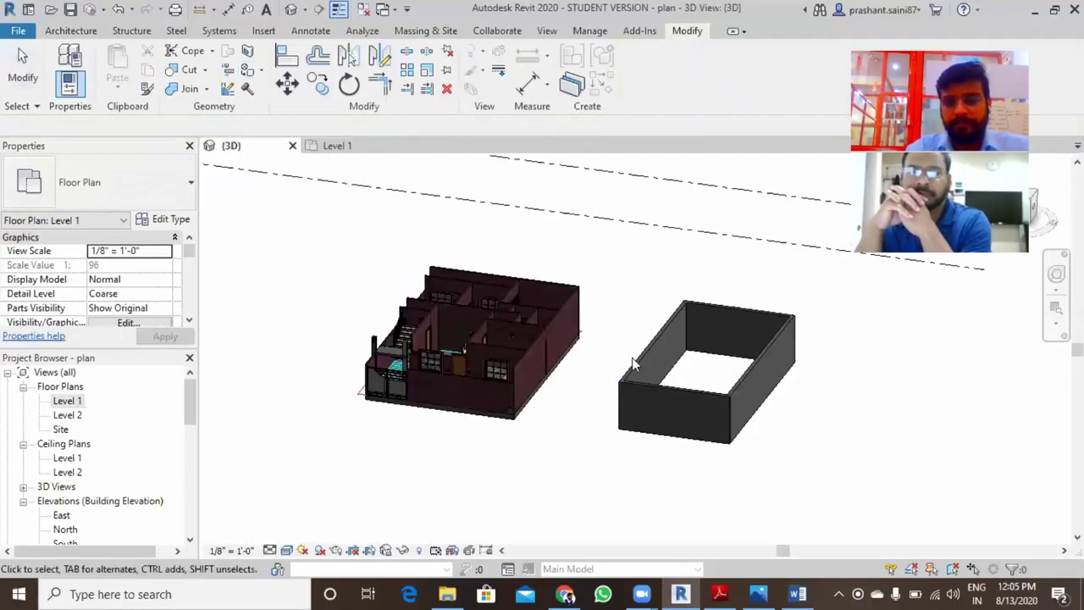
pyautogui.moveTo(633, 363)
pyautogui.keyDown('shift'); pyautogui.mouseDown(button='middle')
pyautogui.moveTo(694, 362)
pyautogui.moveTo(585, 362)
pyautogui.moveTo(692, 346)
pyautogui.moveTo(670, 280)
pyautogui.moveTo(567, 382)
pyautogui.moveTo(581, 455)
pyautogui.moveTo(519, 382)
pyautogui.moveTo(453, 375)
pyautogui.moveTo(394, 423)
pyautogui.moveTo(449, 424)
pyautogui.moveTo(398, 424)
pyautogui.mouseUp(button='middle'); pyautogui.keyUp('shift')
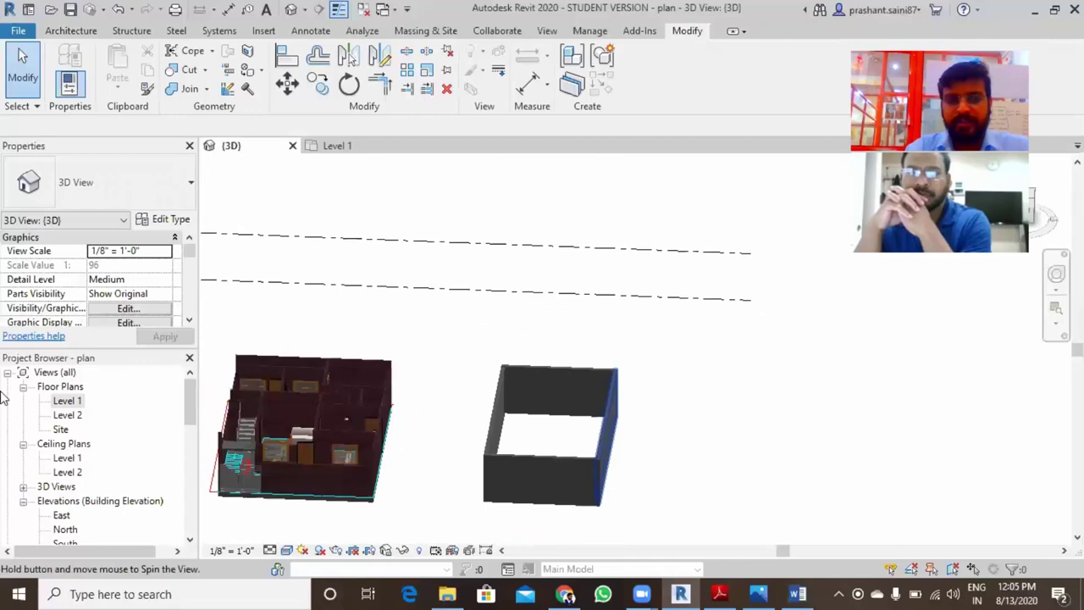
# - On Level 1, draw a horizontal interior wall across the new building
pyautogui.doubleClick(68, 401)
pyautogui.scroll(3, 386, 302)
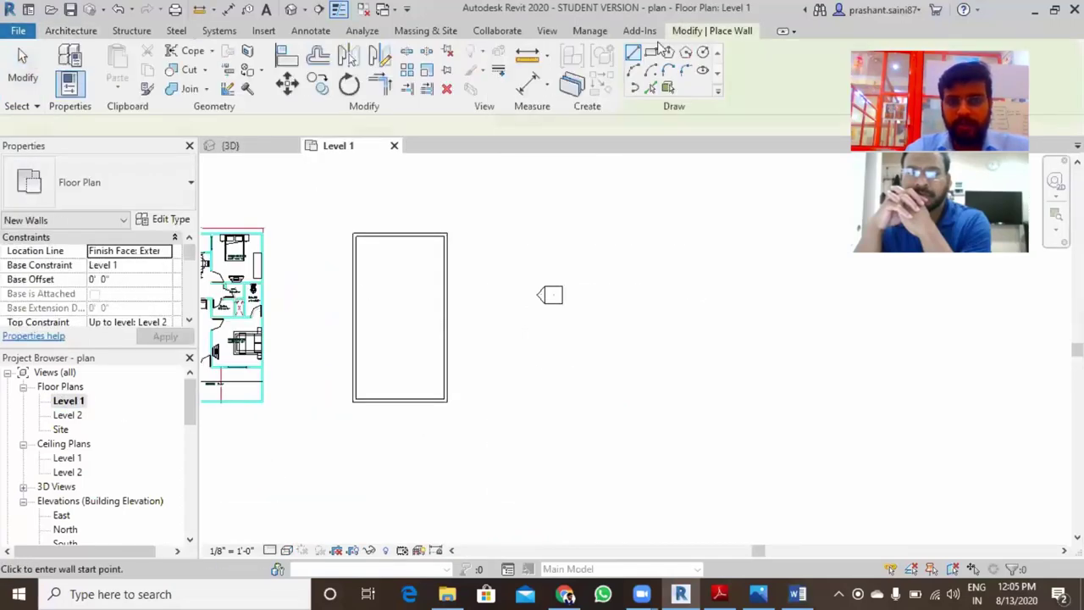
pyautogui.scroll(2, 432, 263)
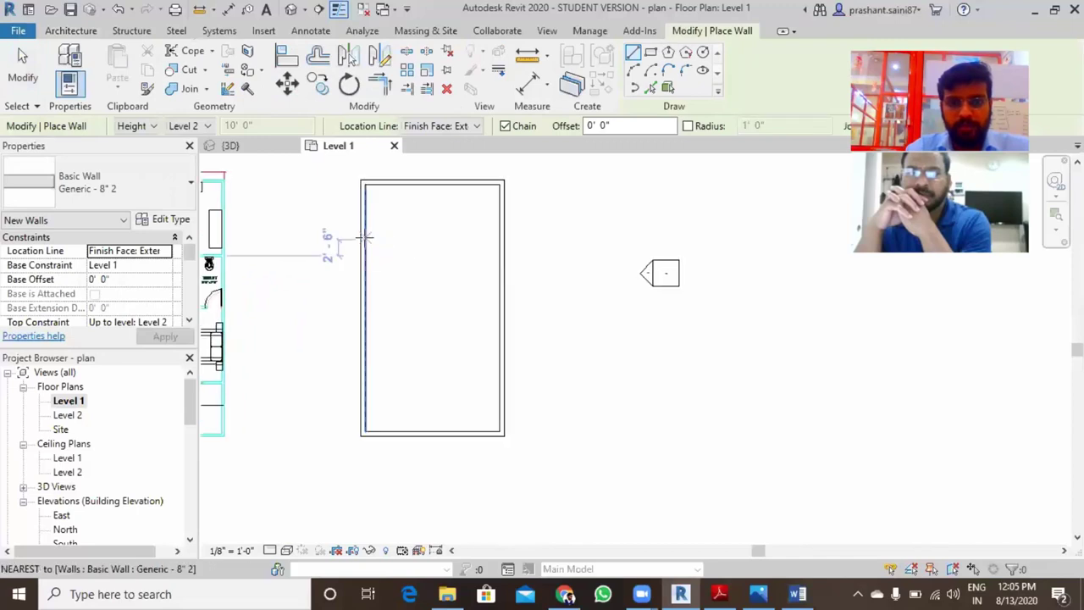
pyautogui.click(364, 240)
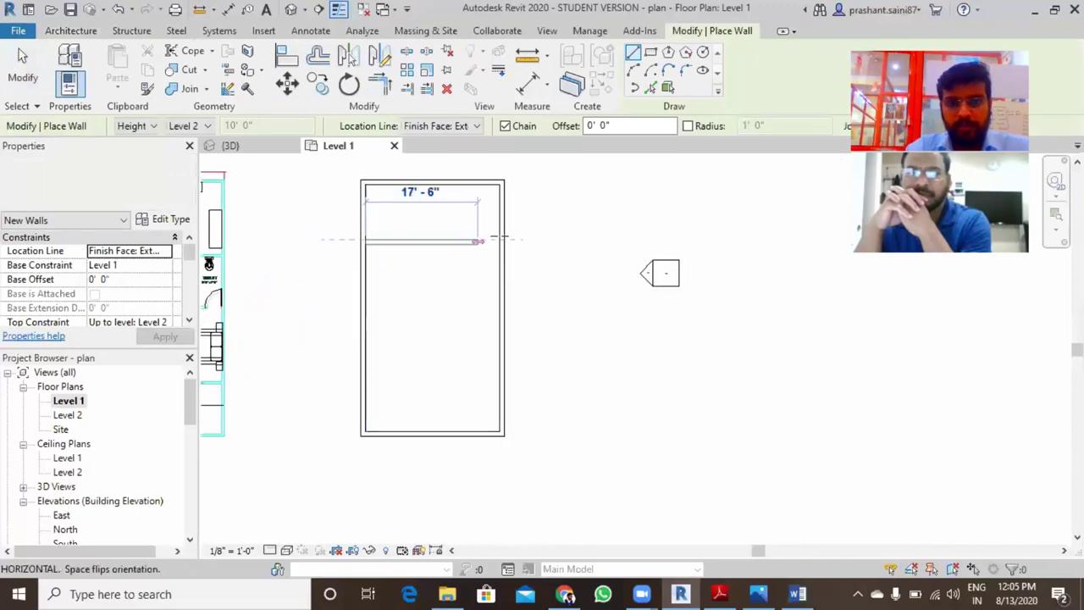
pyautogui.click(430, 245)
pyautogui.press('Escape')
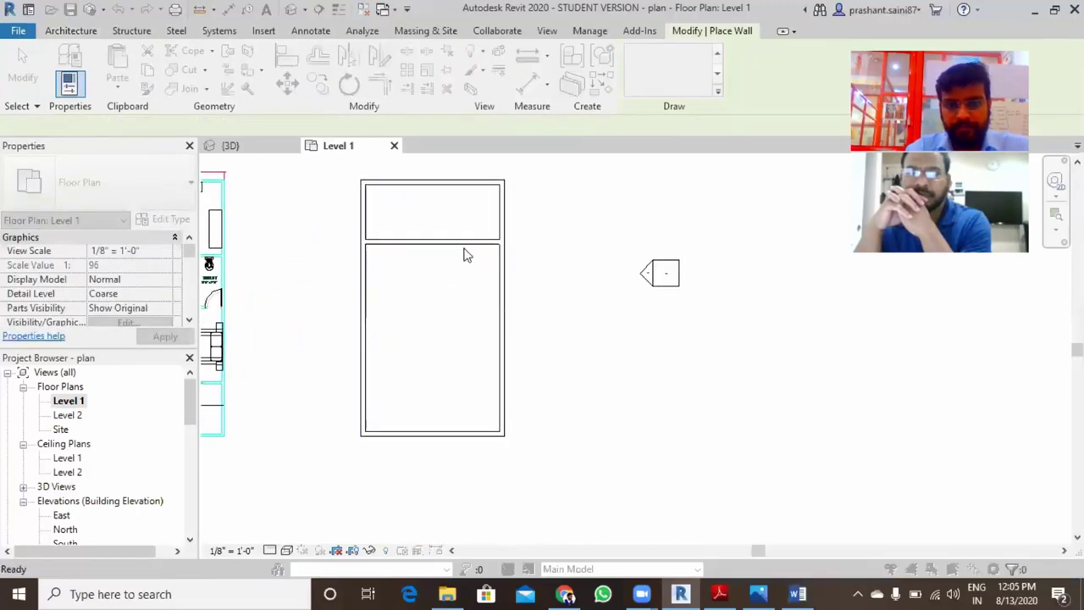
pyautogui.press('Escape')
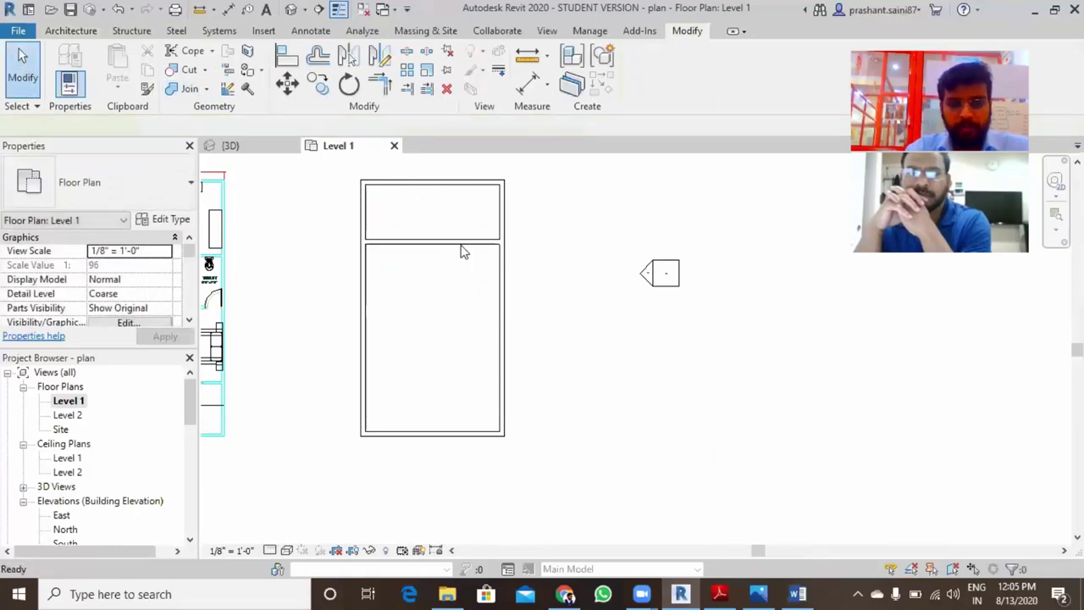
# - Add a vertical wall below that partition and a horizontal wall back to the left wall
pyautogui.press('w')
pyautogui.press('a')
pyautogui.click(432, 246)
pyautogui.click(429, 337)
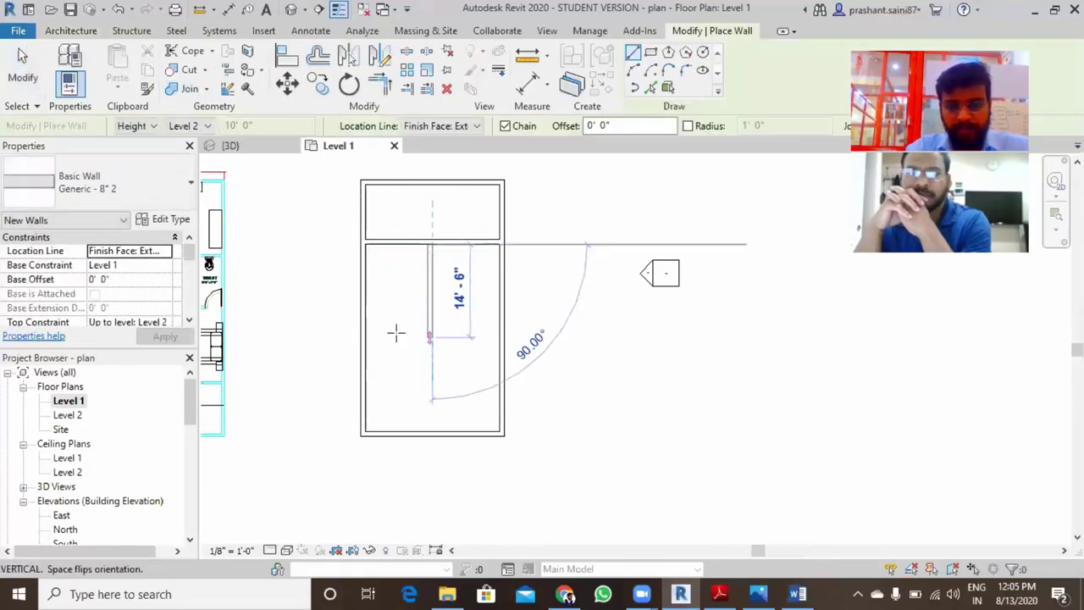
pyautogui.click(364, 337)
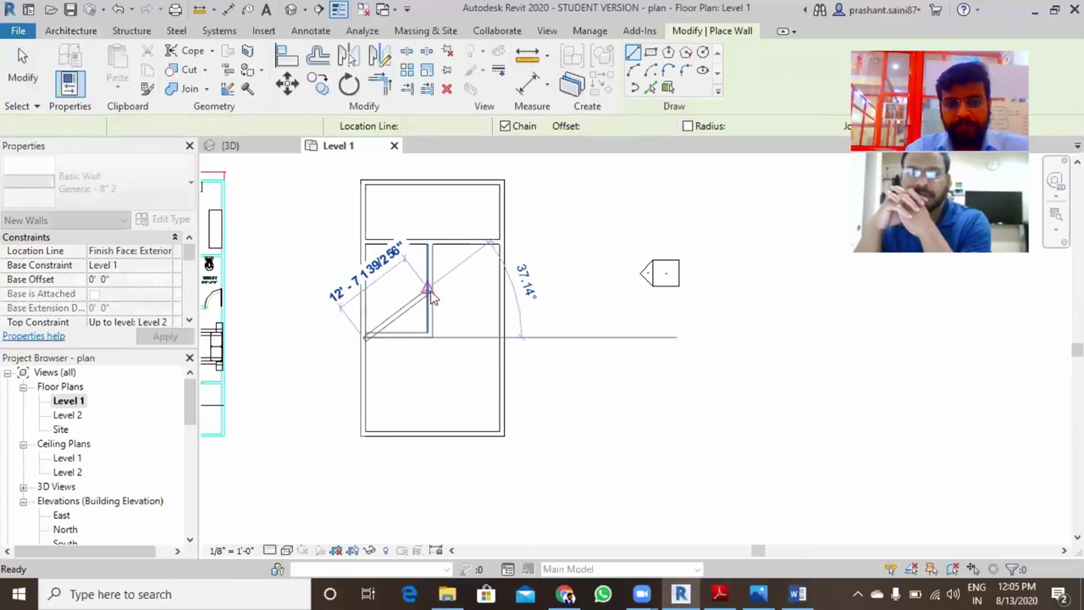
pyautogui.press('Escape')
# - Add walls from the vertical wall's midpoint and lower corner to the right exterior wall
pyautogui.click(431, 290)
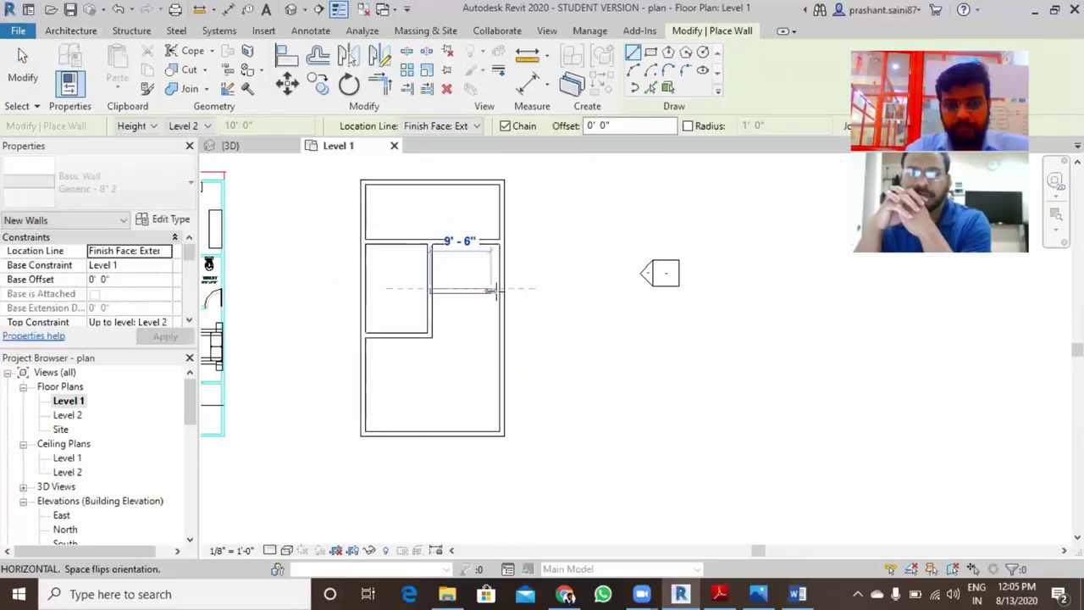
pyautogui.click(500, 290)
pyautogui.press('Escape')
pyautogui.press('Escape')
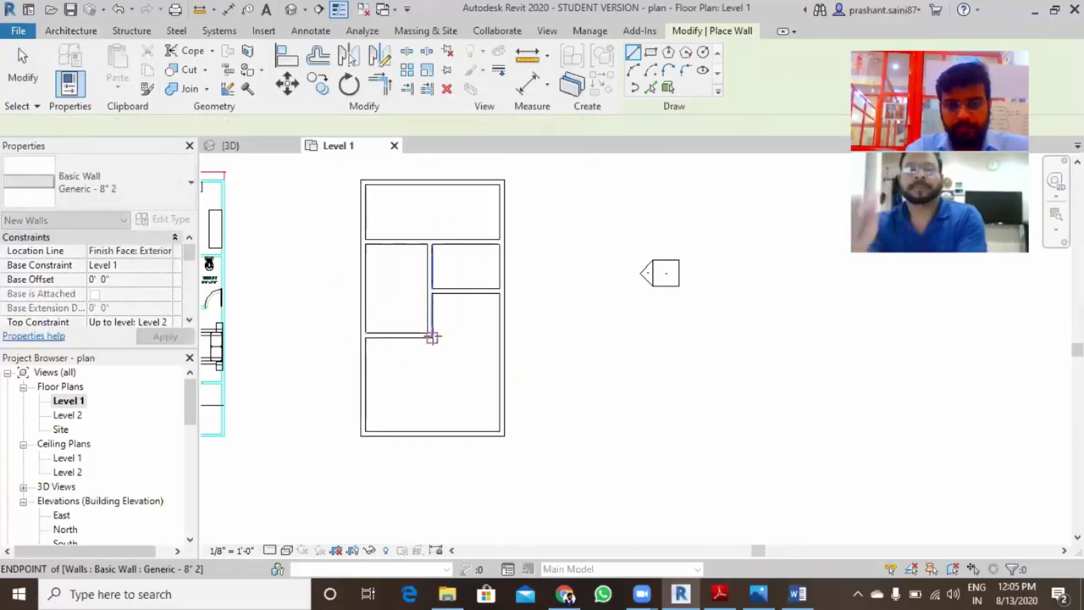
pyautogui.click(431, 336)
pyautogui.click(471, 373)
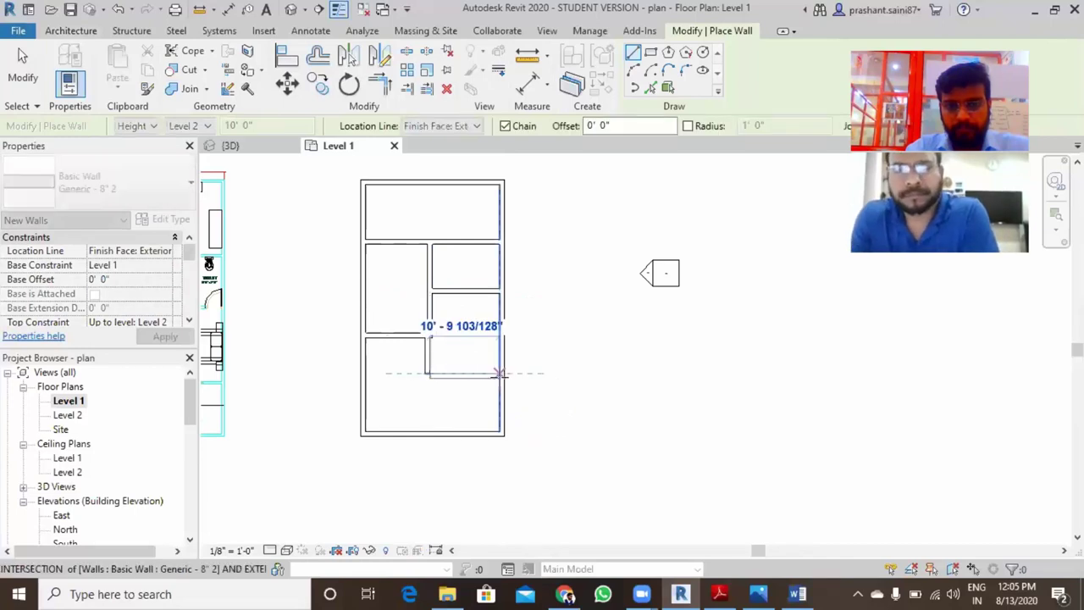
pyautogui.click(500, 375)
pyautogui.press('Escape')
pyautogui.press('Escape')
pyautogui.scroll(2, 431, 356)
pyautogui.scroll(2, 431, 354)
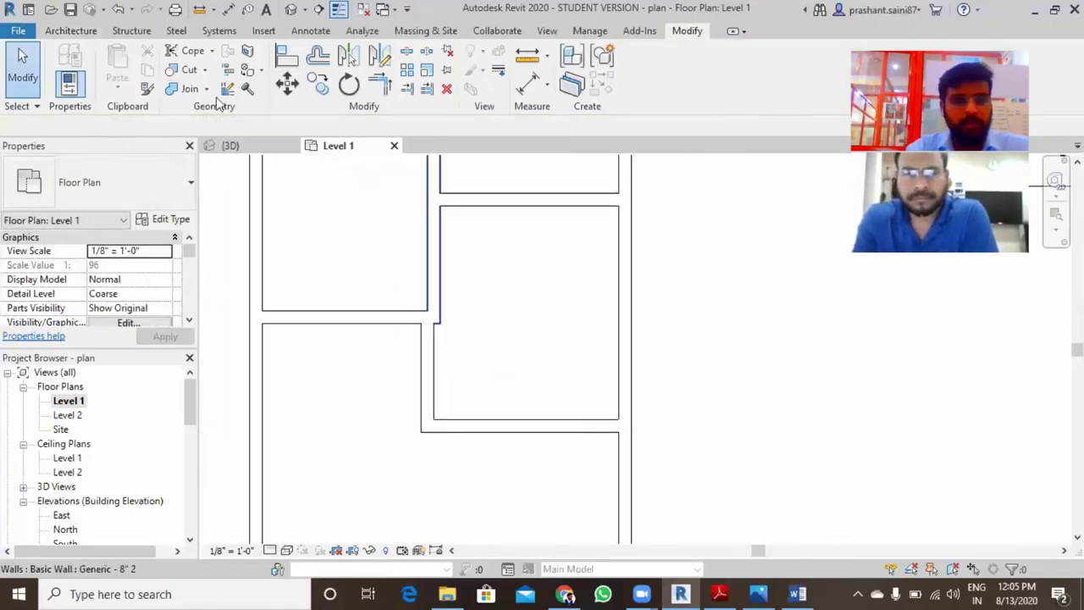
# - Align the lower room's left wall flush with the wall above, then zoom out to the full plan
pyautogui.click(286, 55)
pyautogui.click(440, 295)
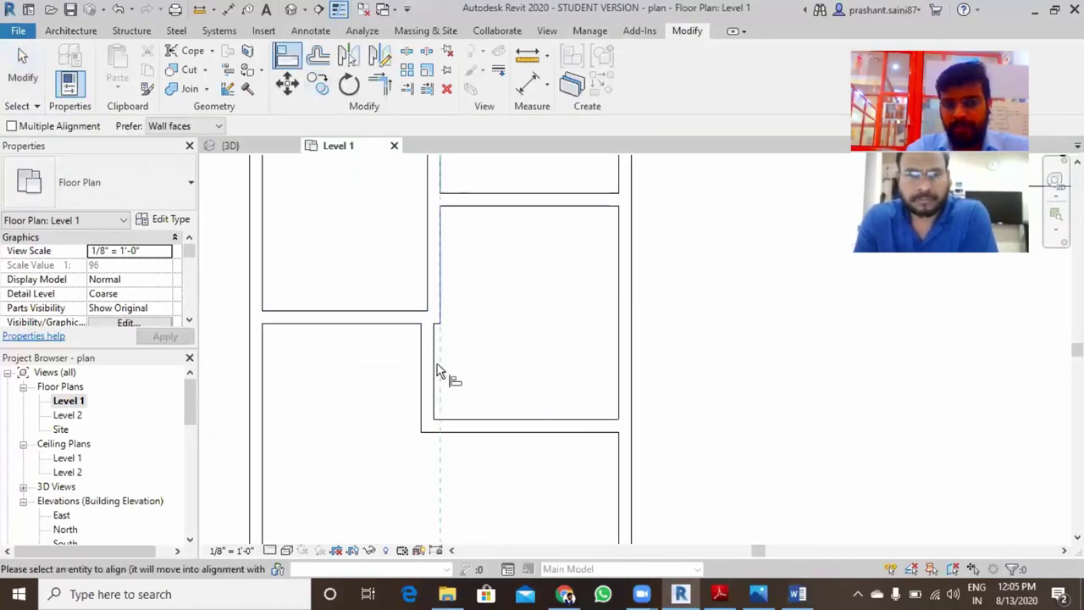
pyautogui.click(435, 370)
pyautogui.press('Escape')
pyautogui.scroll(-3, 462, 351)
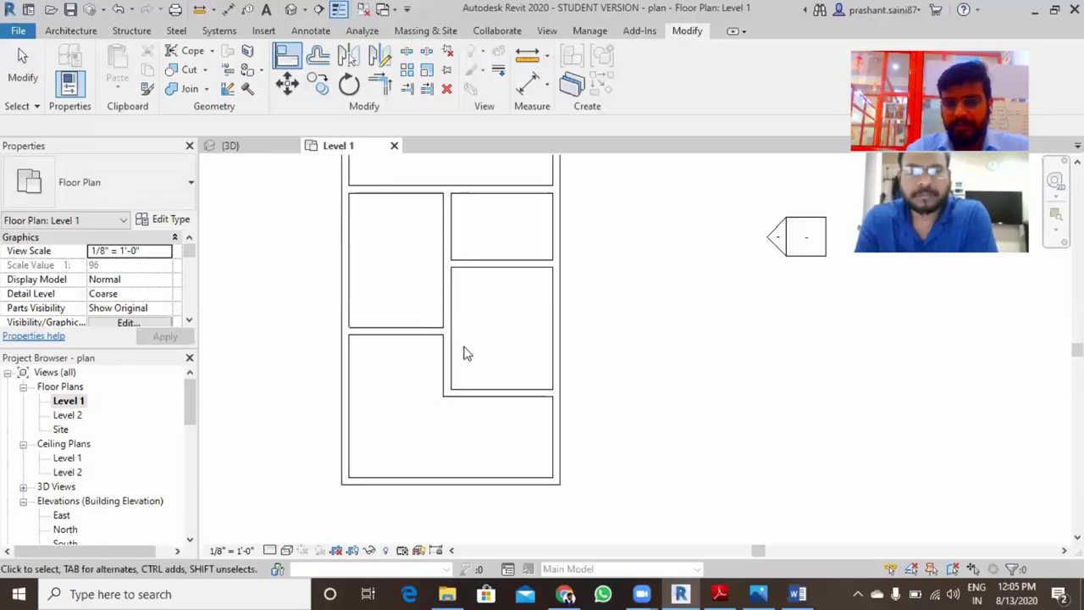
pyautogui.scroll(-2, 508, 393)
pyautogui.moveTo(508, 393); pyautogui.dragTo(527, 399, button='middle')
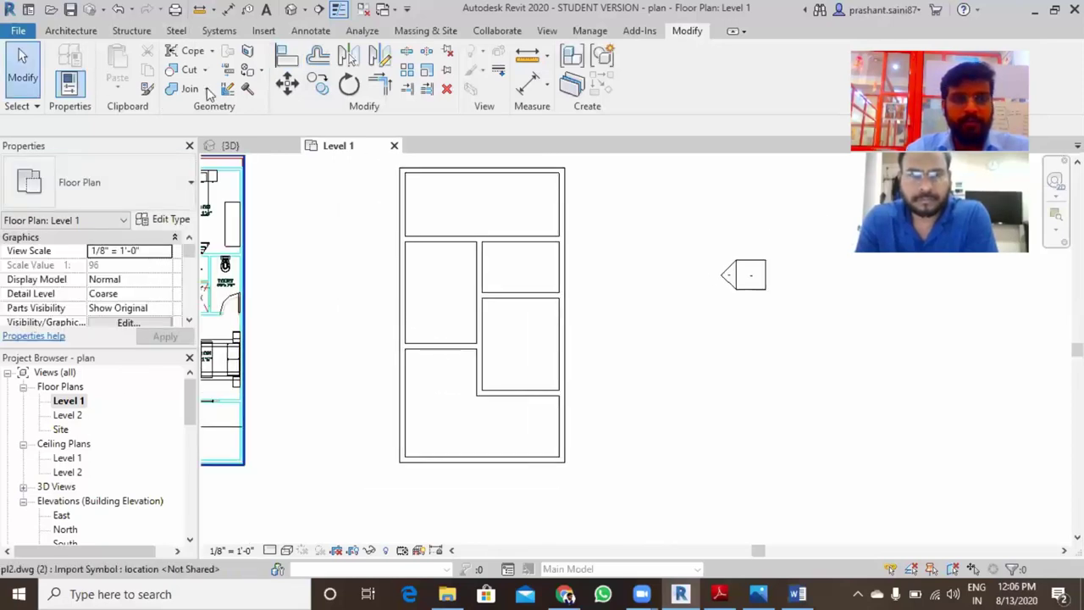
# - Start a Roof by Footprint and keep the roof on Level 1 in the Lowest Level Notice
pyautogui.click(68, 31)
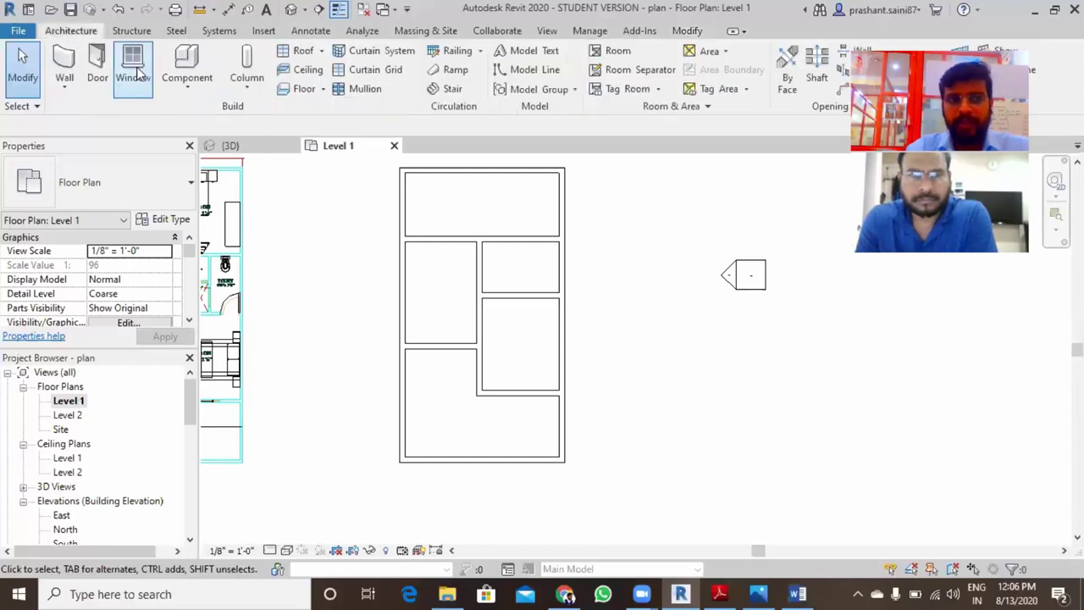
pyautogui.click(322, 52)
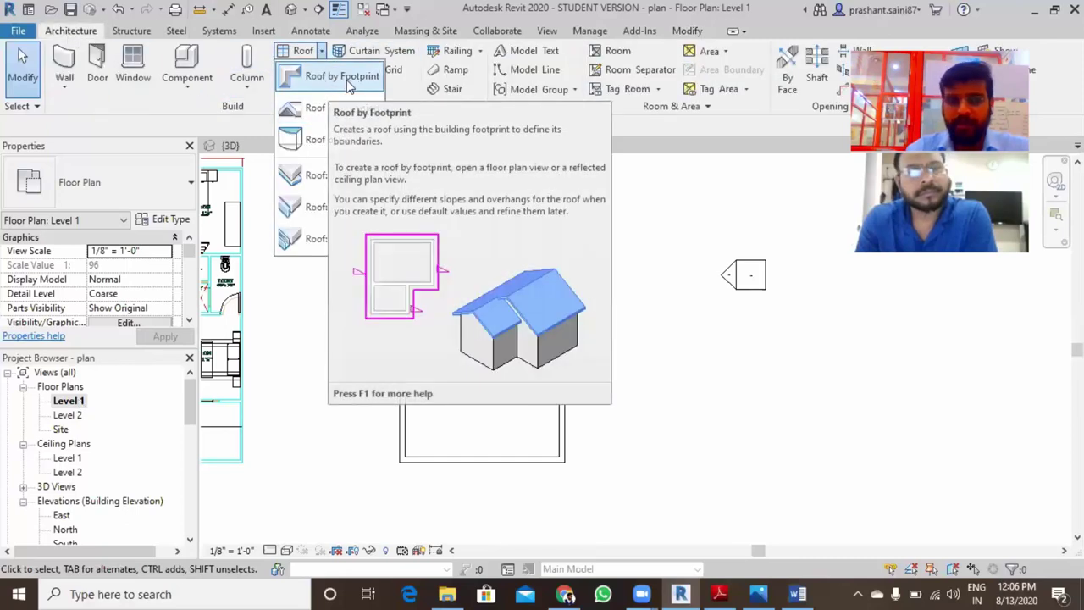
pyautogui.click(348, 85)
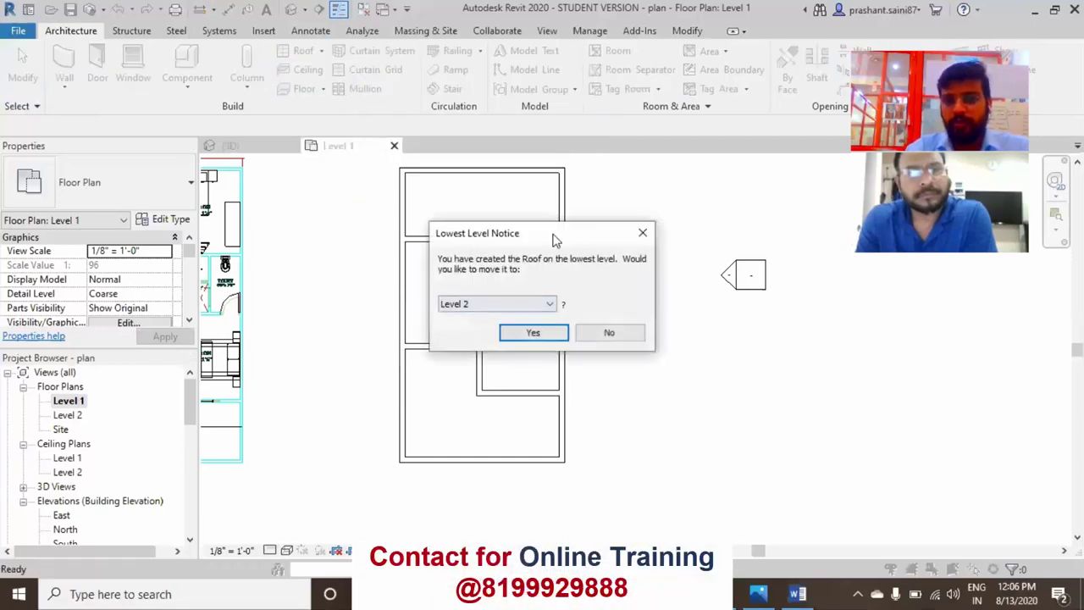
pyautogui.moveTo(554, 240); pyautogui.dragTo(452, 216)
pyautogui.moveTo(373, 212)
pyautogui.mouseDown()
pyautogui.moveTo(473, 214)
pyautogui.moveTo(431, 209)
pyautogui.mouseUp()
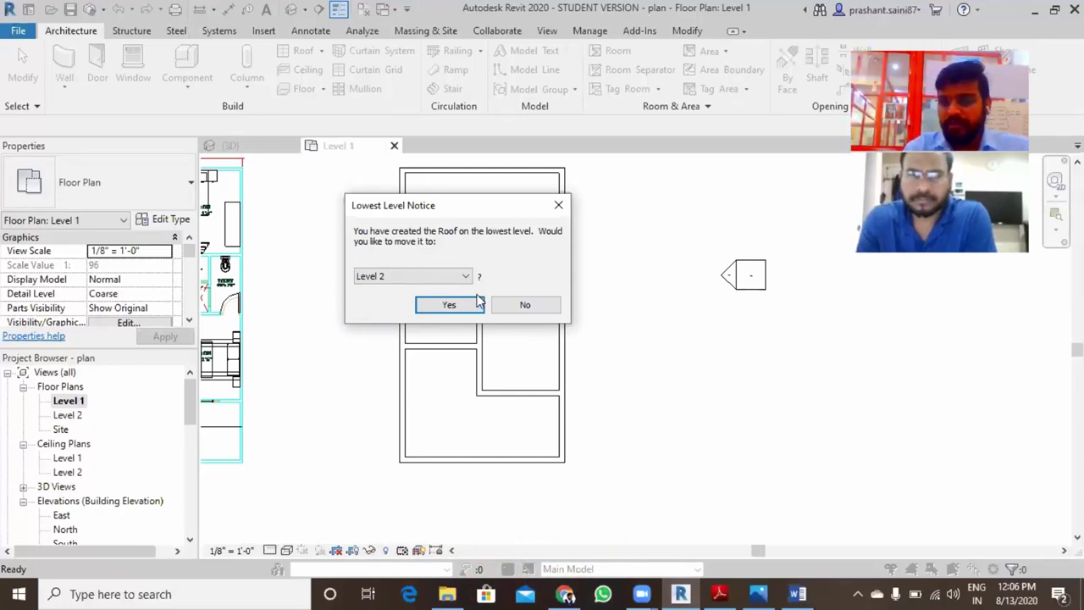
pyautogui.click(410, 276)
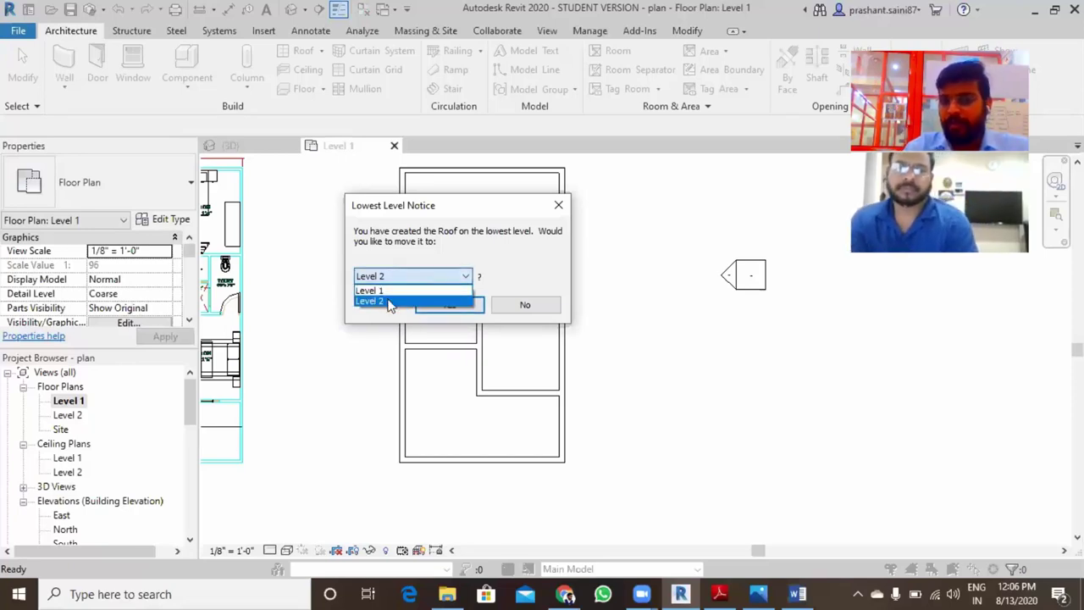
pyautogui.click(381, 291)
pyautogui.click(453, 309)
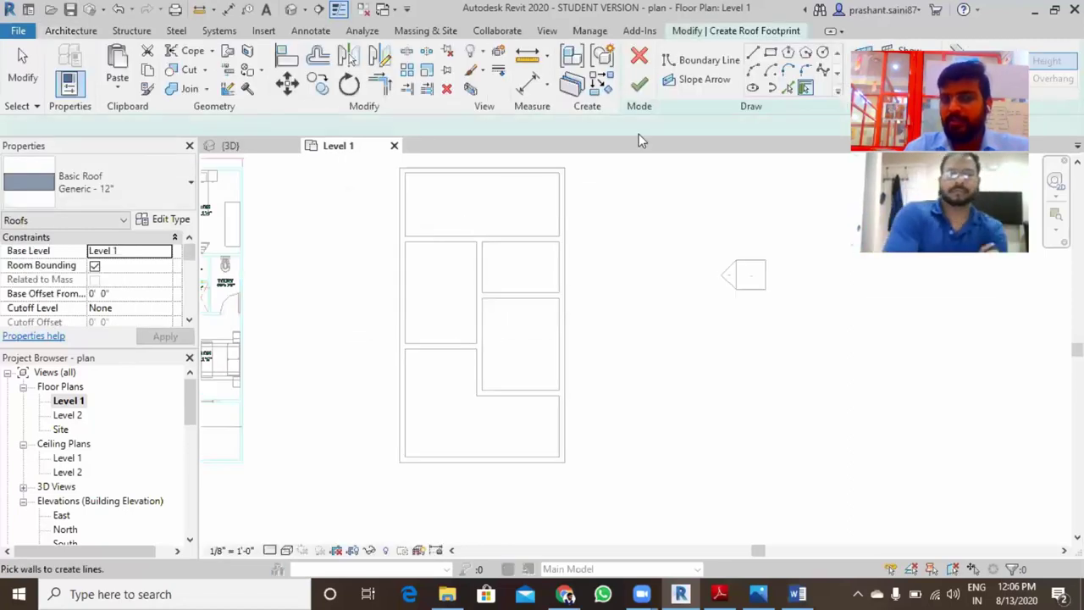
pyautogui.click(771, 55)
pyautogui.moveTo(667, 263); pyautogui.dragTo(674, 302, button='middle')
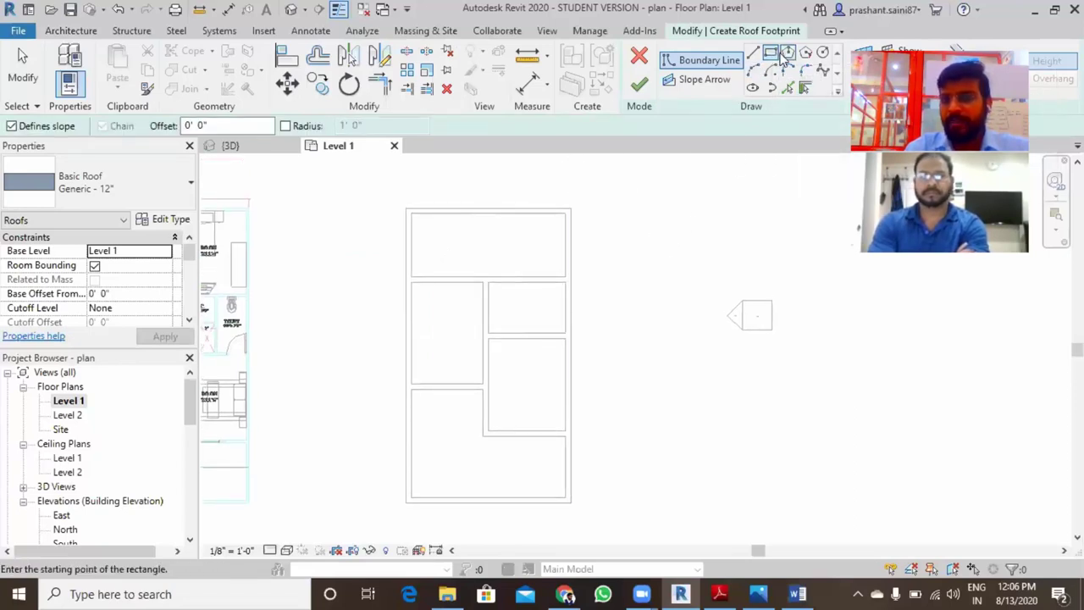
pyautogui.click(408, 211)
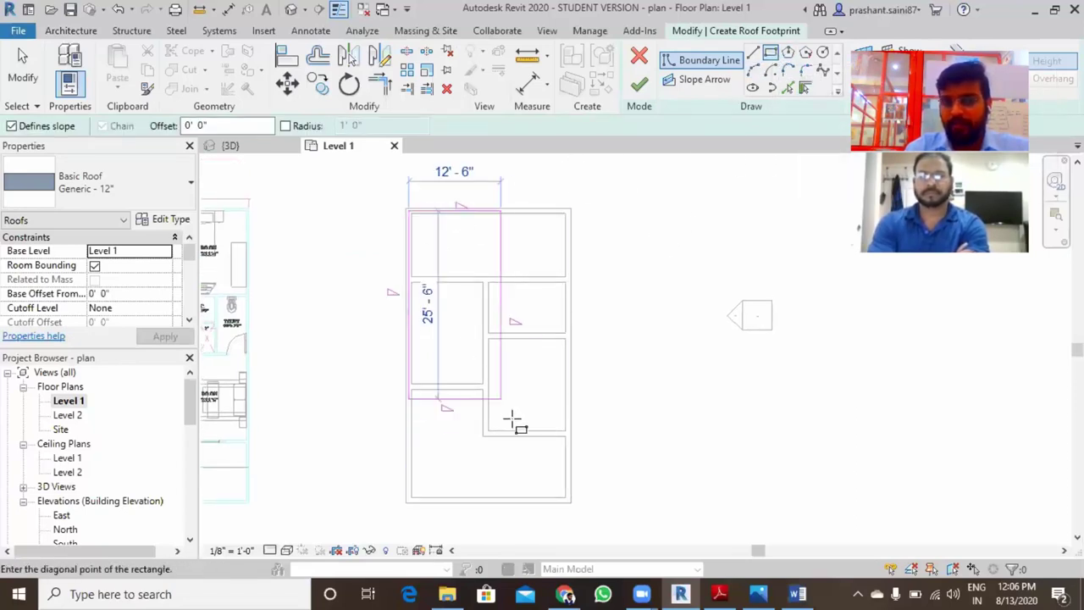
pyautogui.press('Escape')
pyautogui.press('Escape')
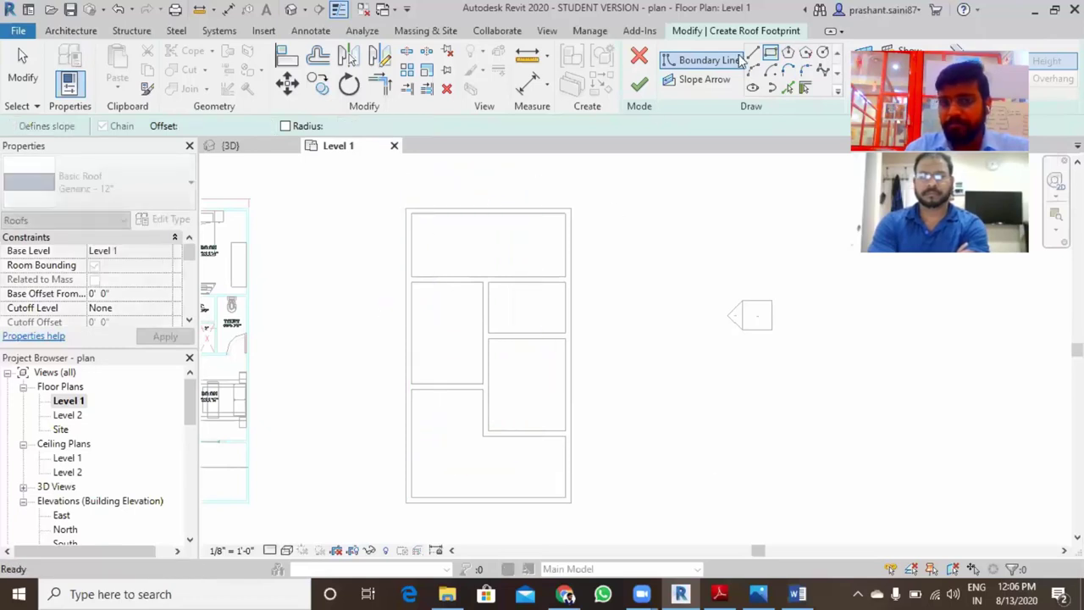
pyautogui.click(712, 61)
pyautogui.click(405, 208)
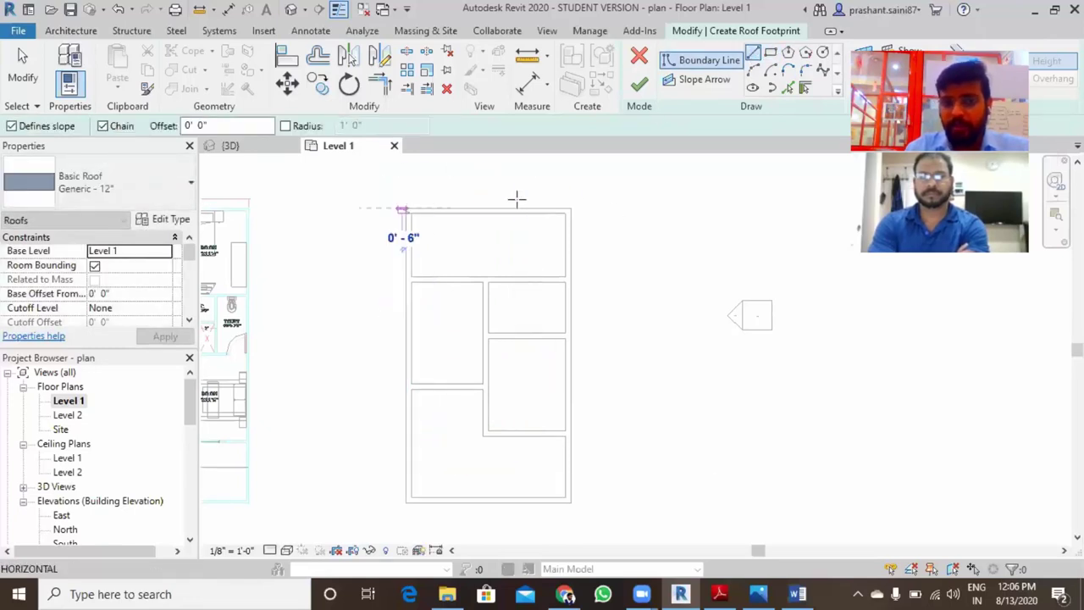
pyautogui.click(571, 208)
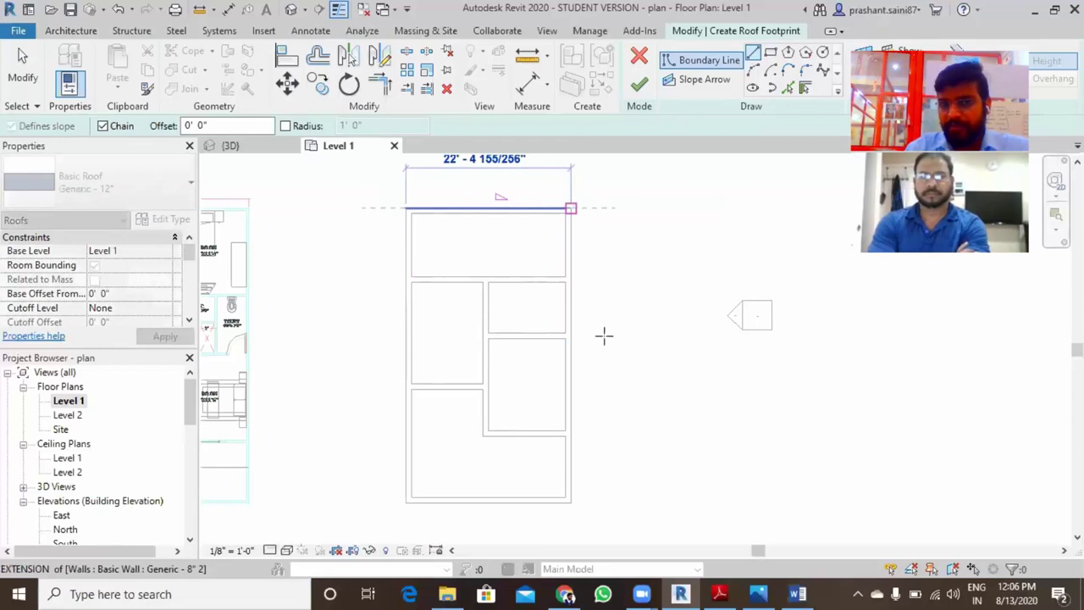
pyautogui.click(571, 504)
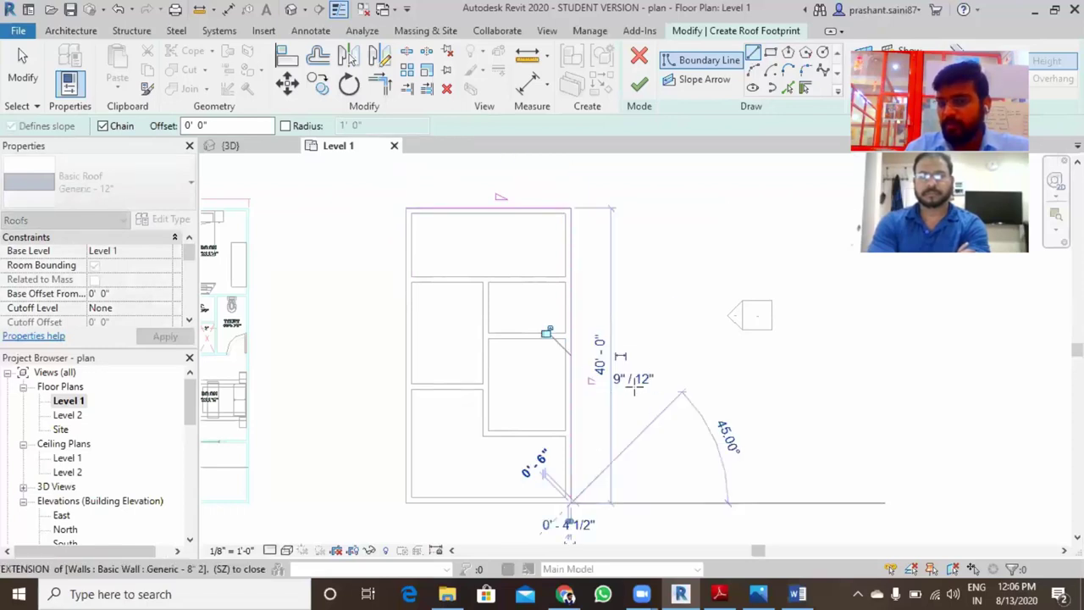
pyautogui.press('Escape')
pyautogui.press('Escape')
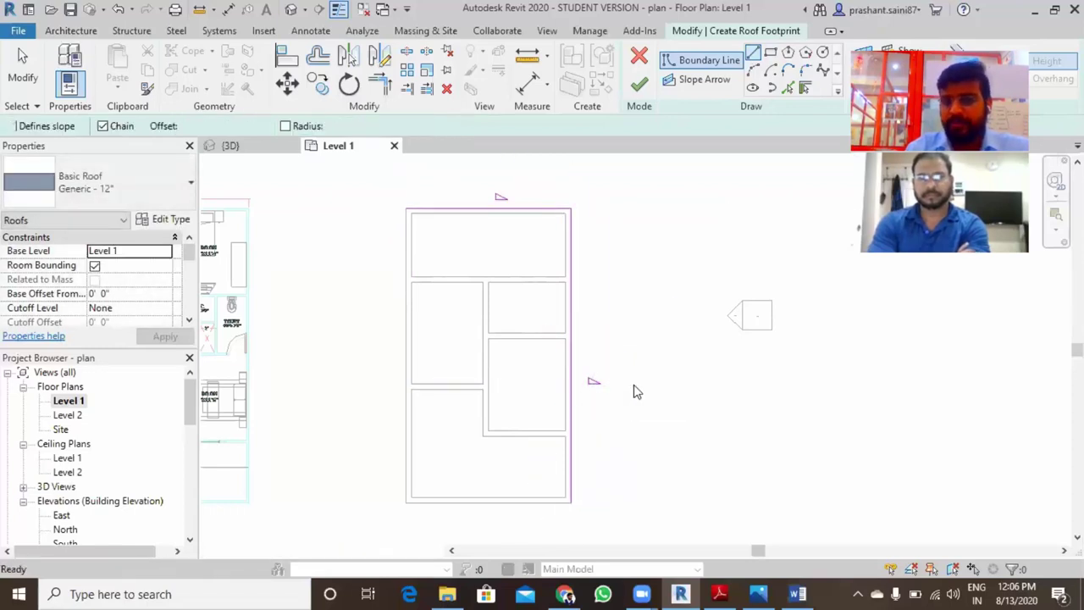
pyautogui.hotkey('ctrl', 'z')
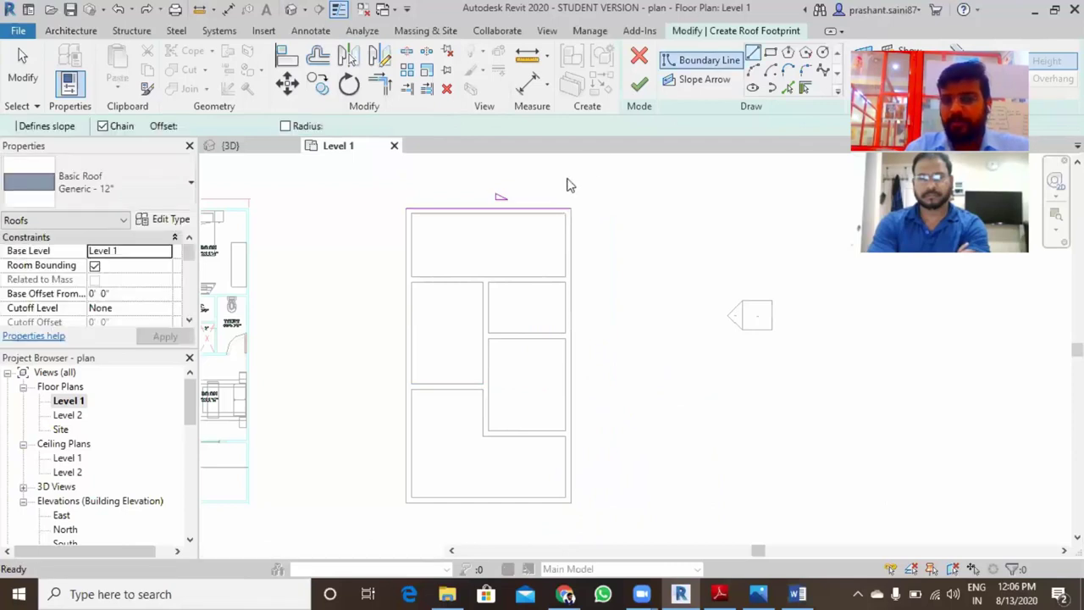
pyautogui.hotkey('ctrl', 'z')
pyautogui.press('Return')
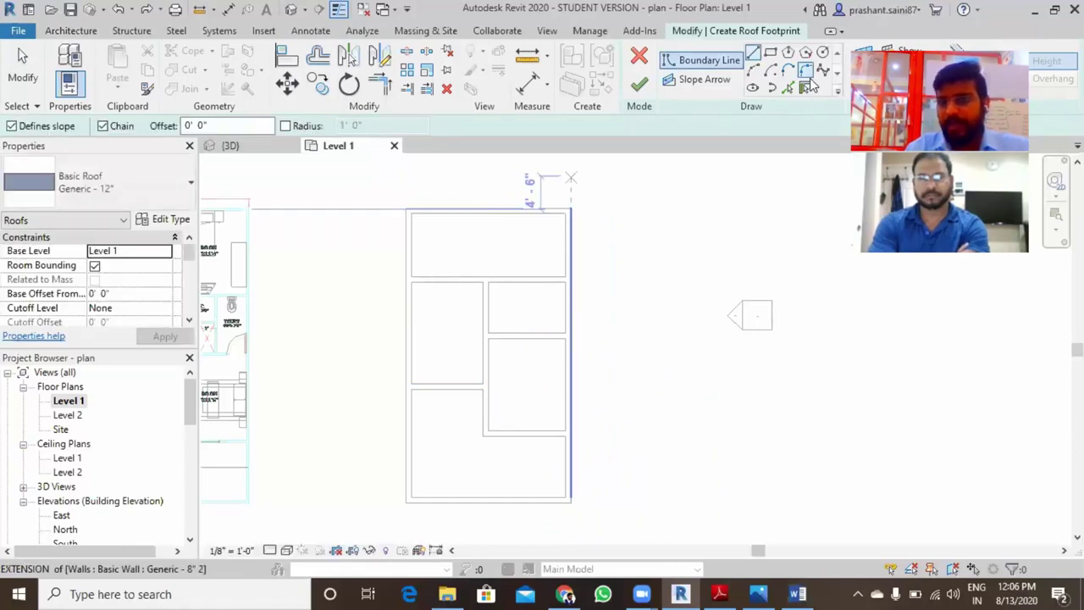
# - Pick the copied building's top, right, bottom and left walls as roof edges, then back out
pyautogui.click(808, 91)
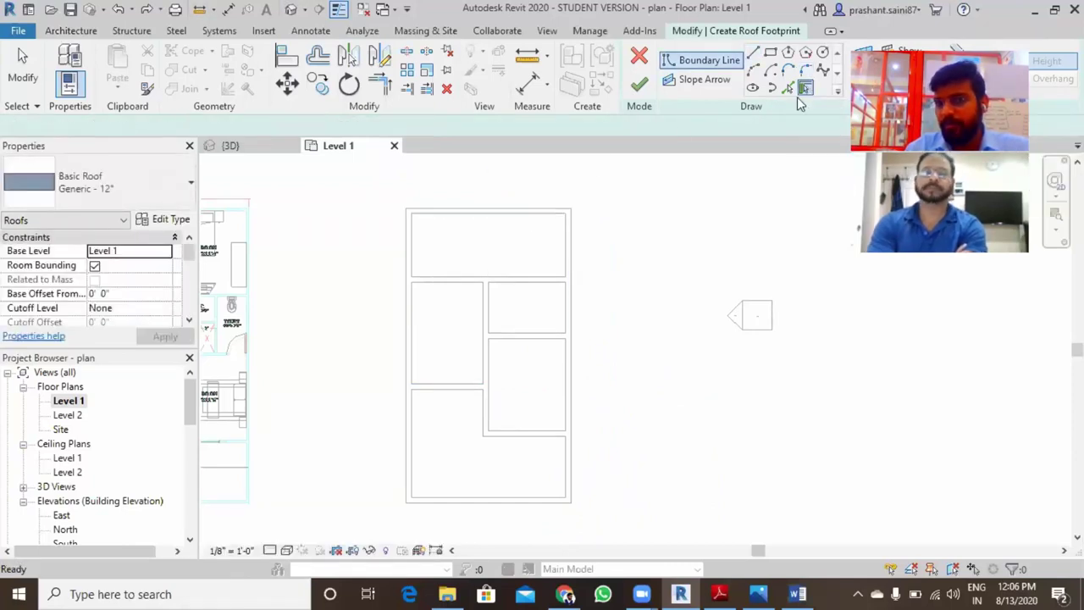
pyautogui.click(501, 211)
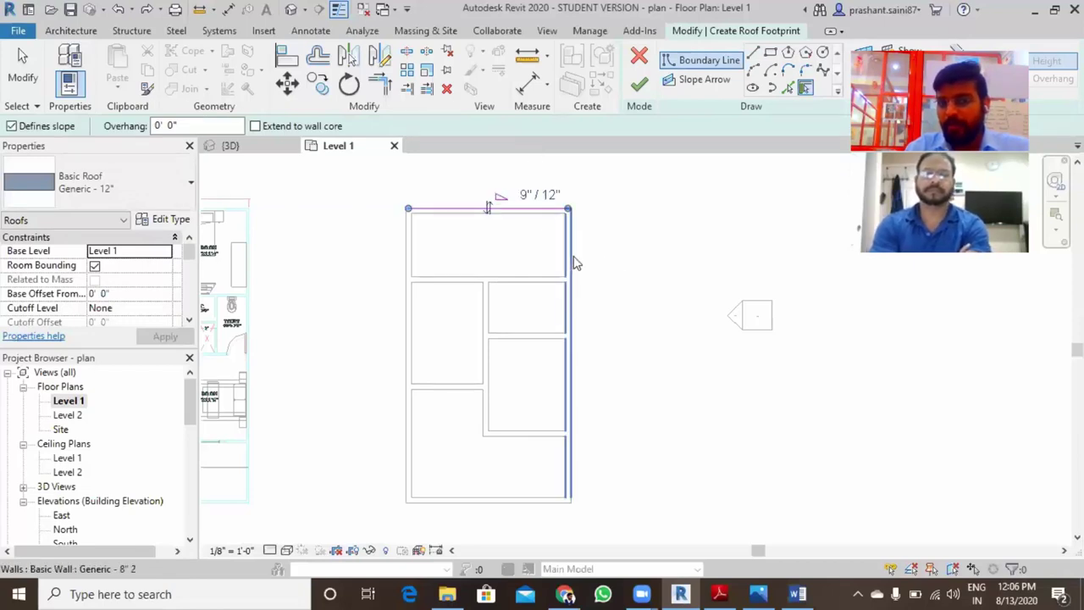
pyautogui.click(572, 261)
pyautogui.click(504, 512)
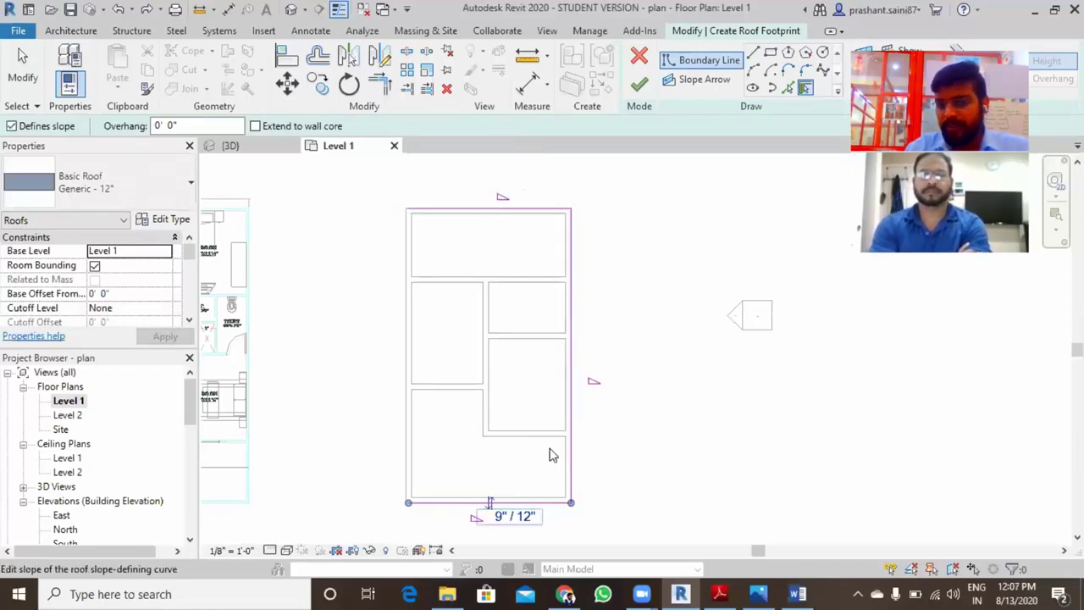
pyautogui.click(411, 353)
pyautogui.moveTo(631, 383); pyautogui.dragTo(660, 360, button='middle')
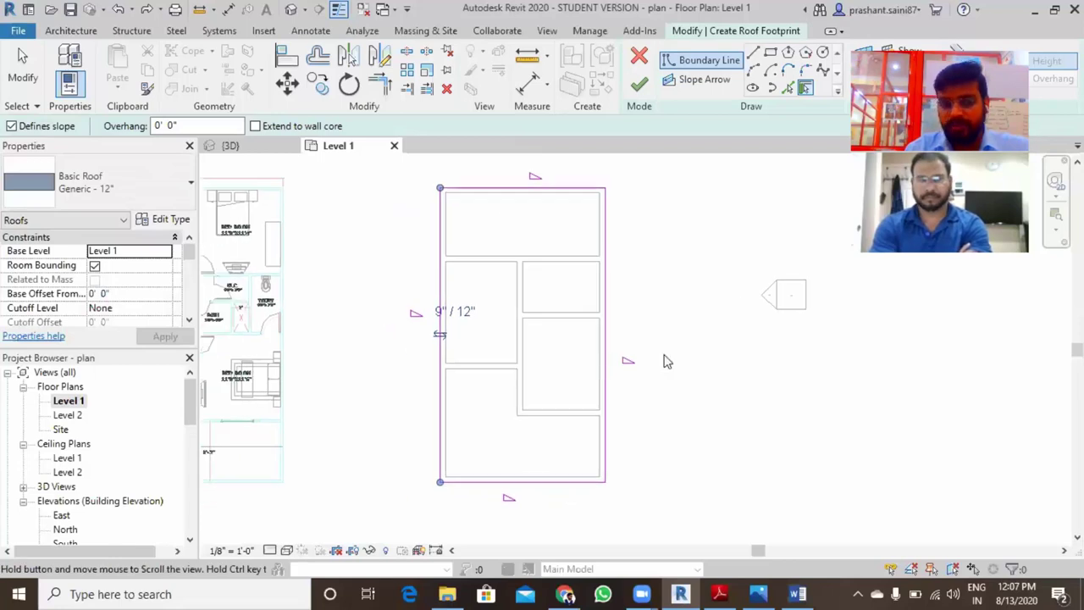
pyautogui.press('Escape')
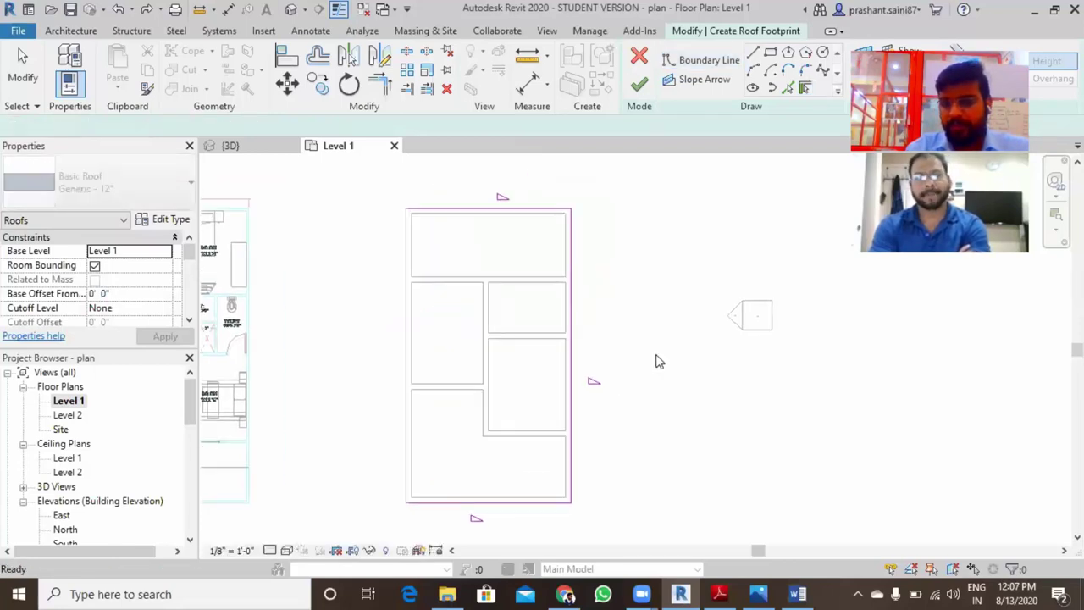
pyautogui.press('Escape')
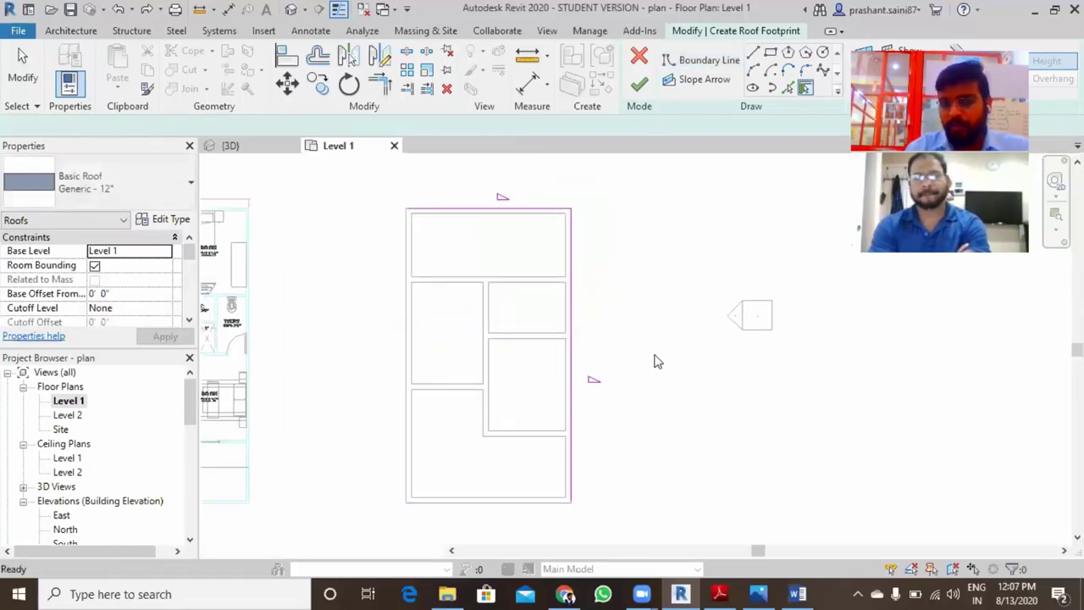
pyautogui.press('Escape')
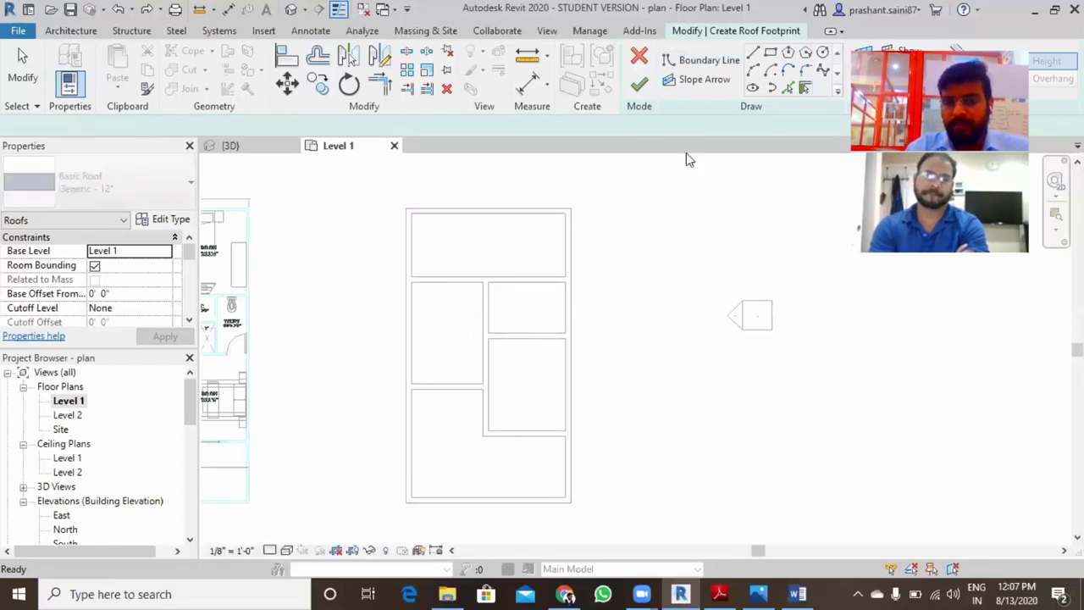
# - Tab-select the chain of four outer walls to trace a closed roof footprint
pyautogui.click(805, 88)
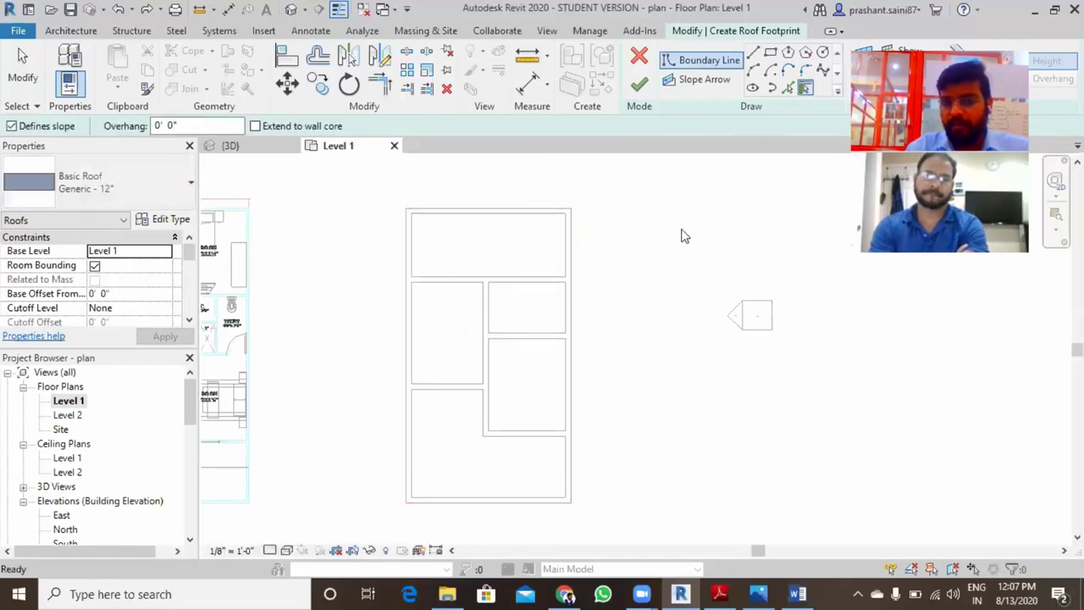
pyautogui.press('Tab')
pyautogui.click(571, 277)
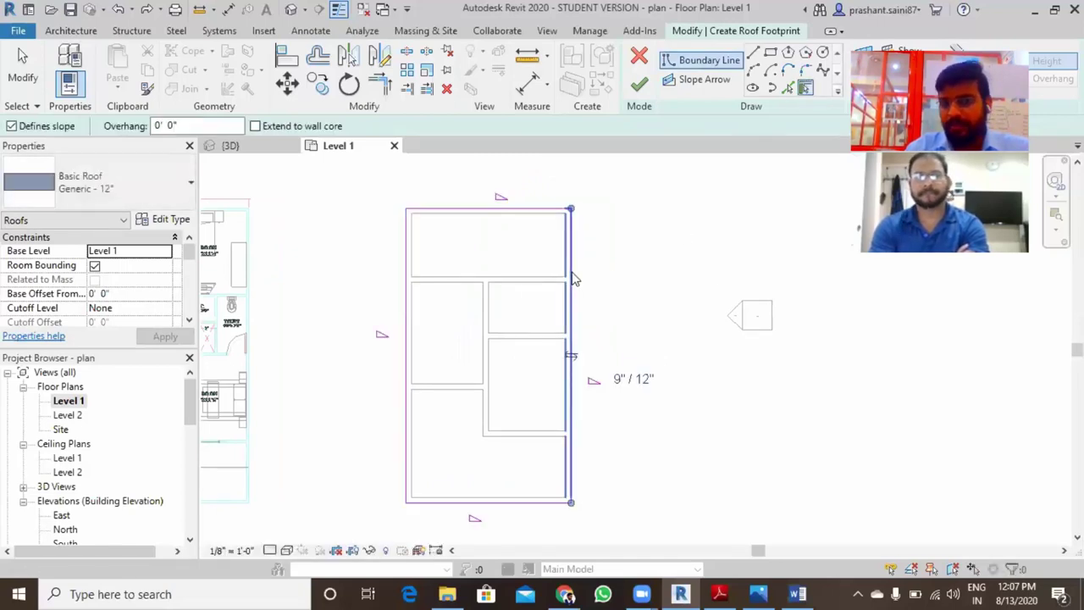
pyautogui.moveTo(733, 370); pyautogui.dragTo(769, 347, button='middle')
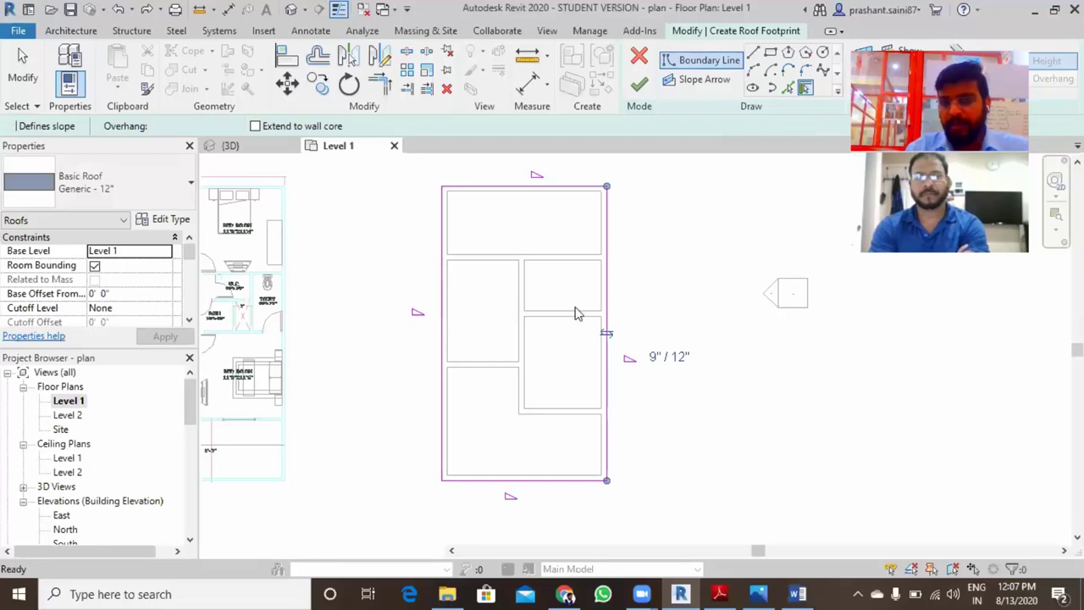
pyautogui.hotkey('ctrl', 'z')
pyautogui.moveTo(664, 286); pyautogui.dragTo(665, 278, button='middle')
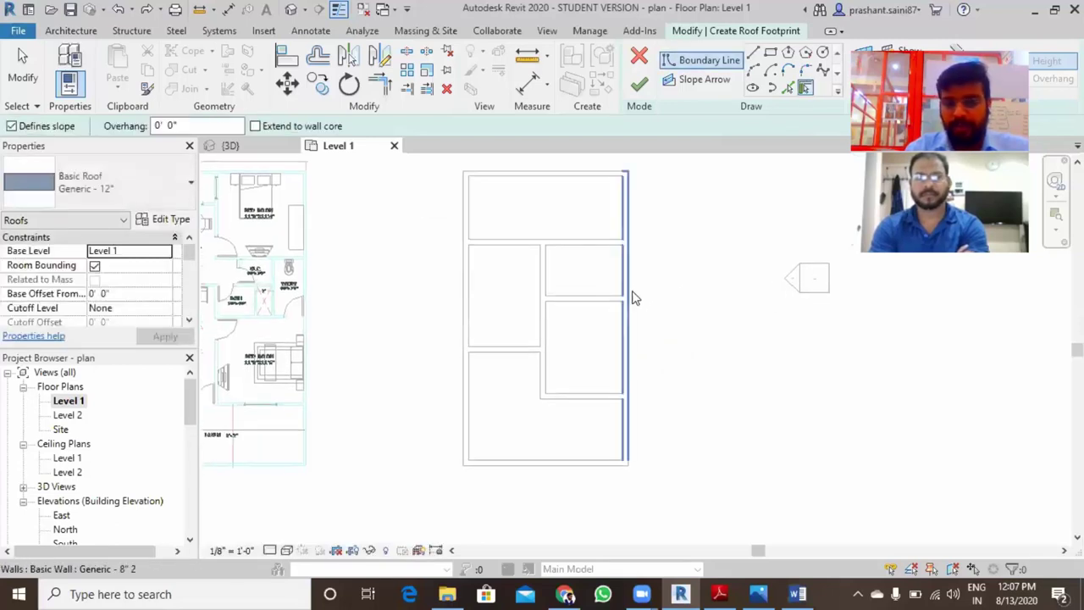
pyautogui.press('Tab')
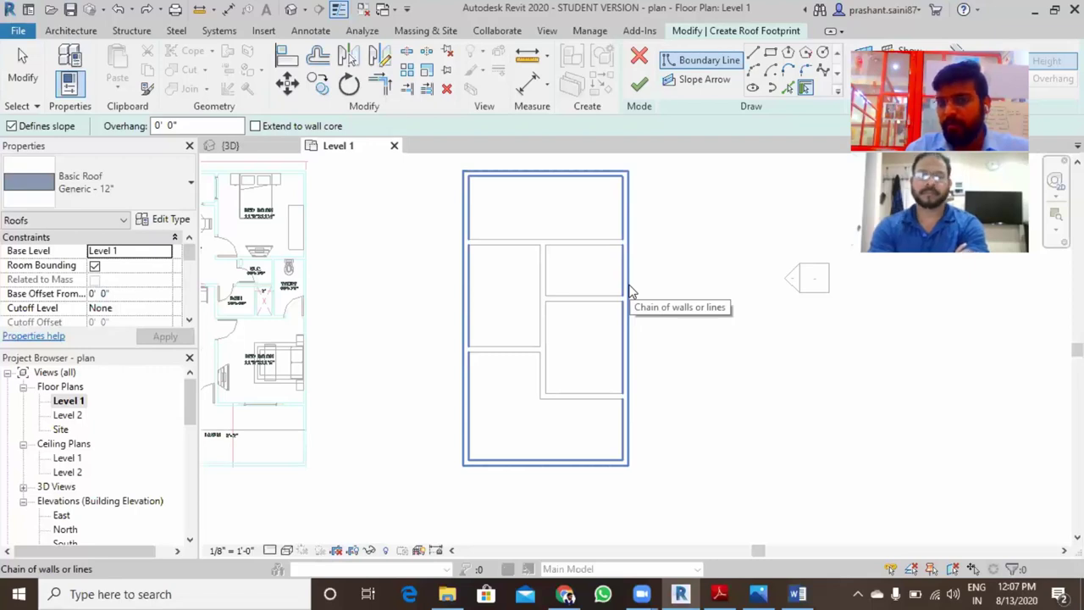
pyautogui.click(629, 291)
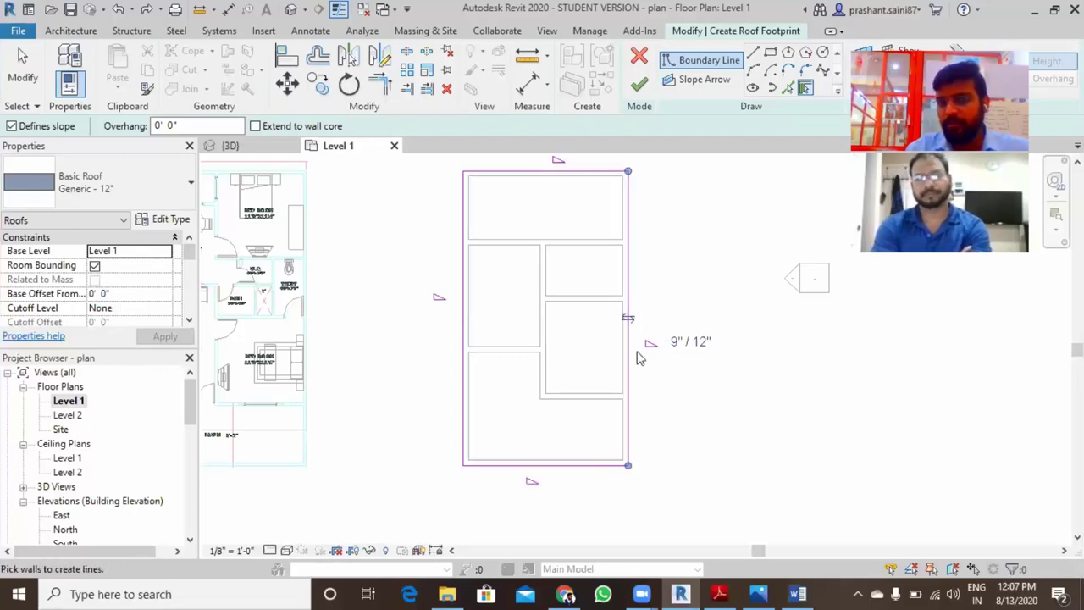
pyautogui.moveTo(637, 356); pyautogui.dragTo(699, 359, button='middle')
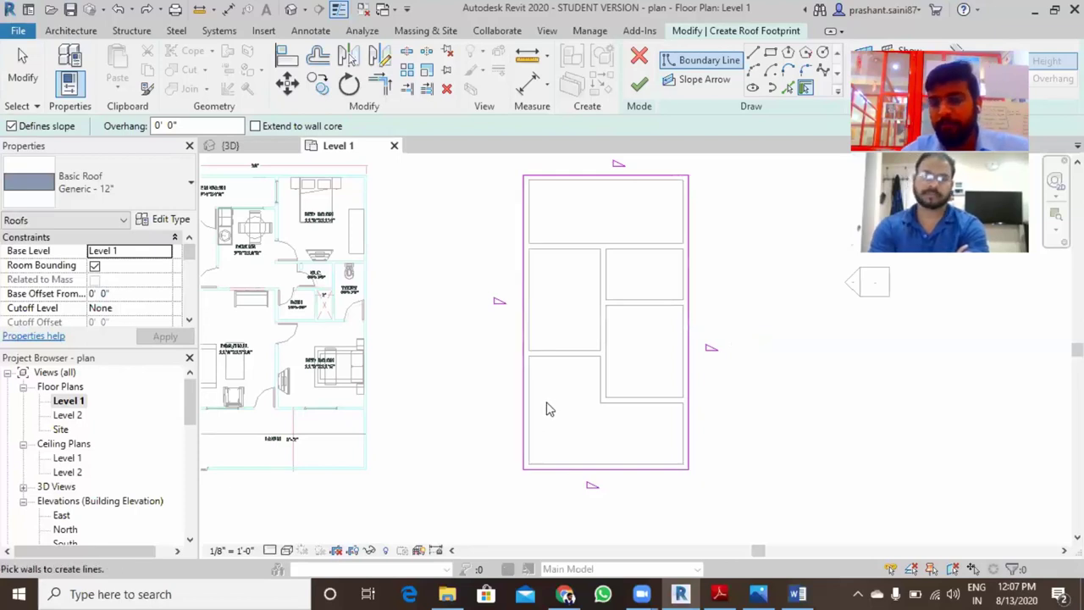
pyautogui.press('Escape')
pyautogui.scroll(-1, 668, 278)
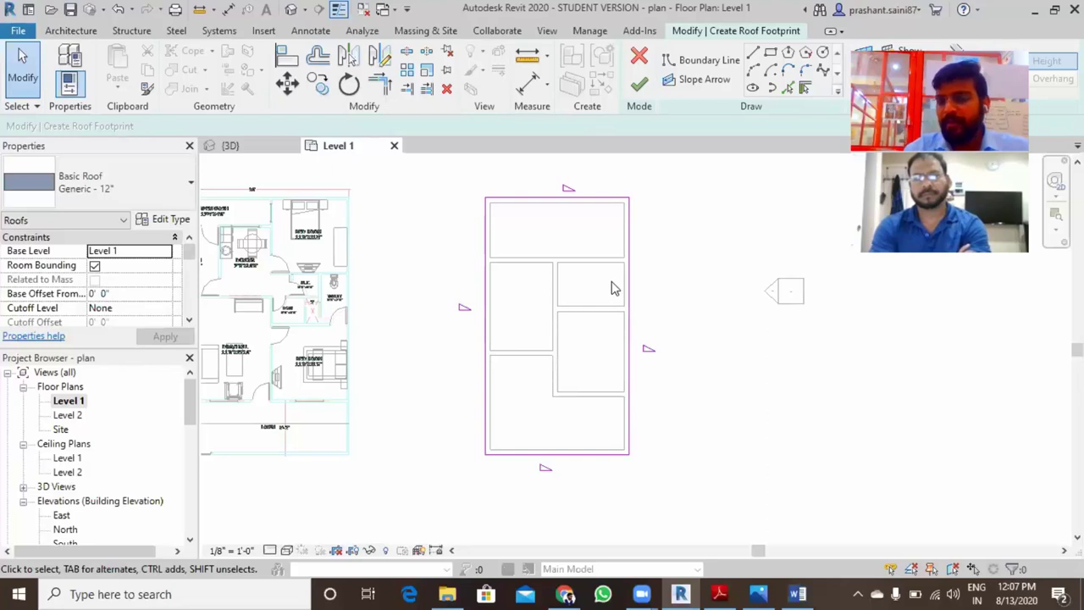
# - Finish the footprint roof and inspect the hipped roof sitting at Level 1 in 3D
pyautogui.click(641, 85)
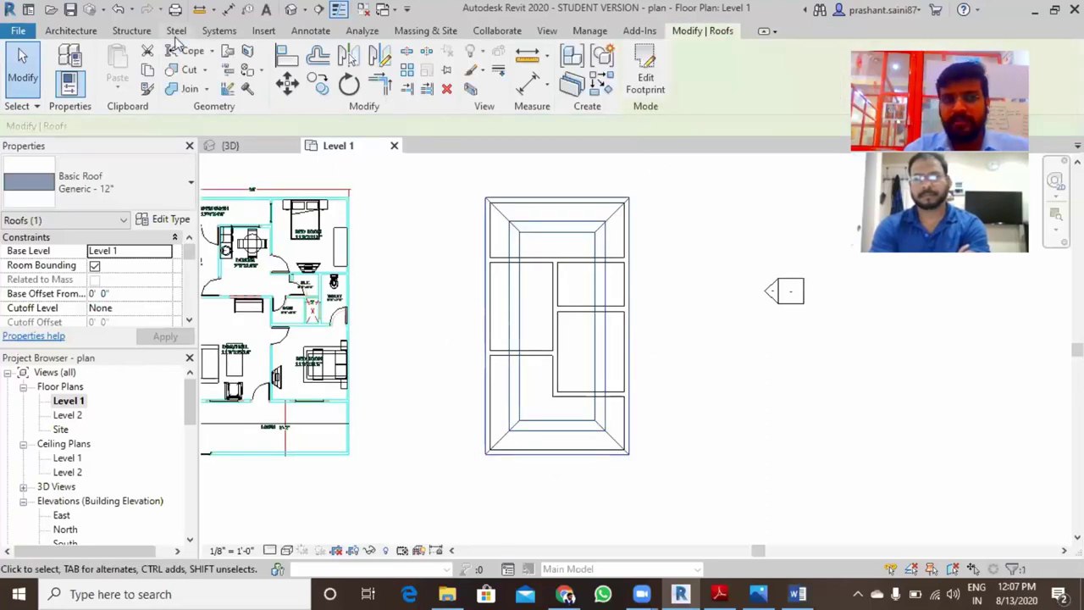
pyautogui.click(229, 146)
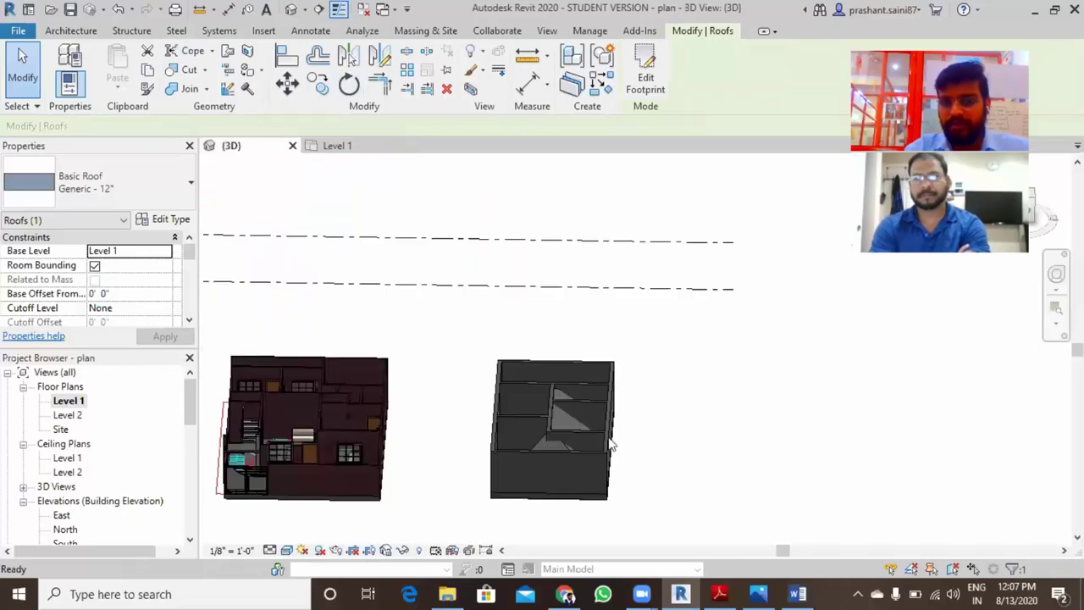
pyautogui.press('Escape')
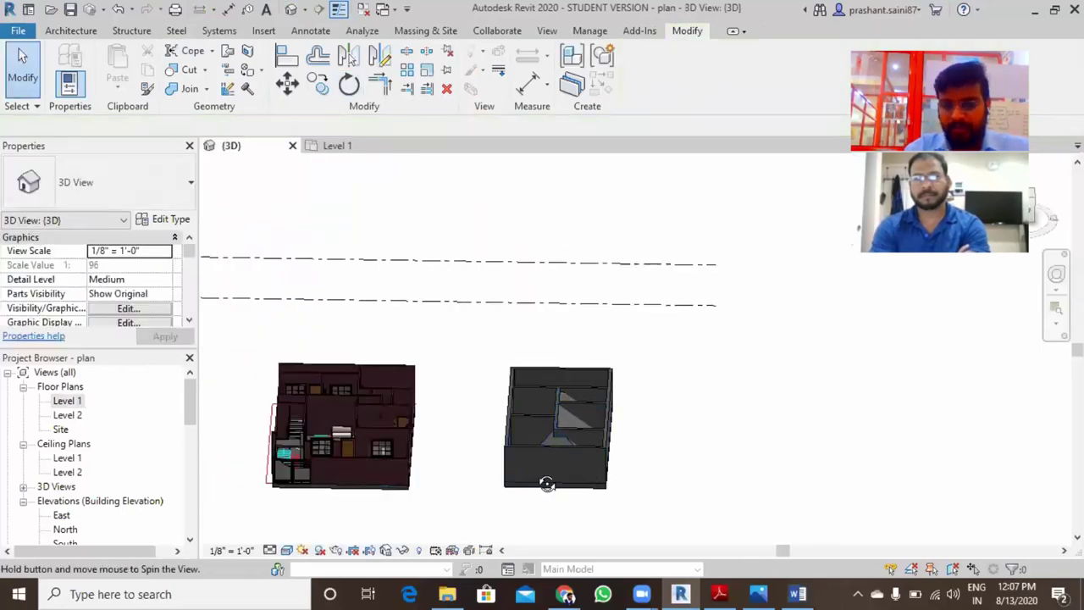
pyautogui.moveTo(545, 483)
pyautogui.keyDown('shift'); pyautogui.mouseDown(button='middle')
pyautogui.moveTo(500, 497)
pyautogui.moveTo(639, 331)
pyautogui.mouseUp(button='middle'); pyautogui.keyUp('shift')
pyautogui.moveTo(570, 387); pyautogui.dragTo(584, 388, button='middle')
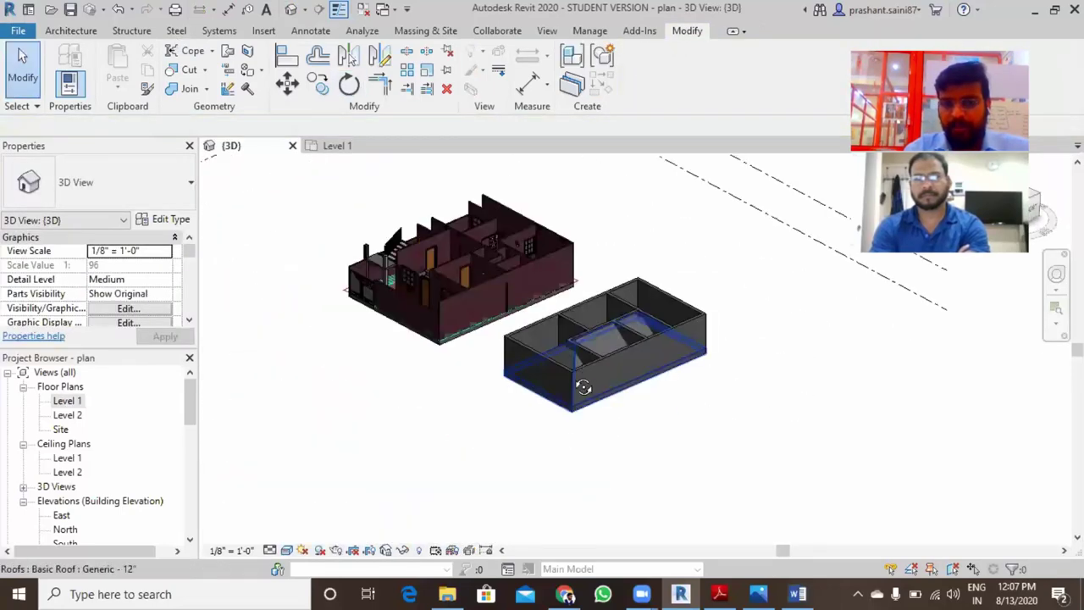
pyautogui.scroll(5, 596, 382)
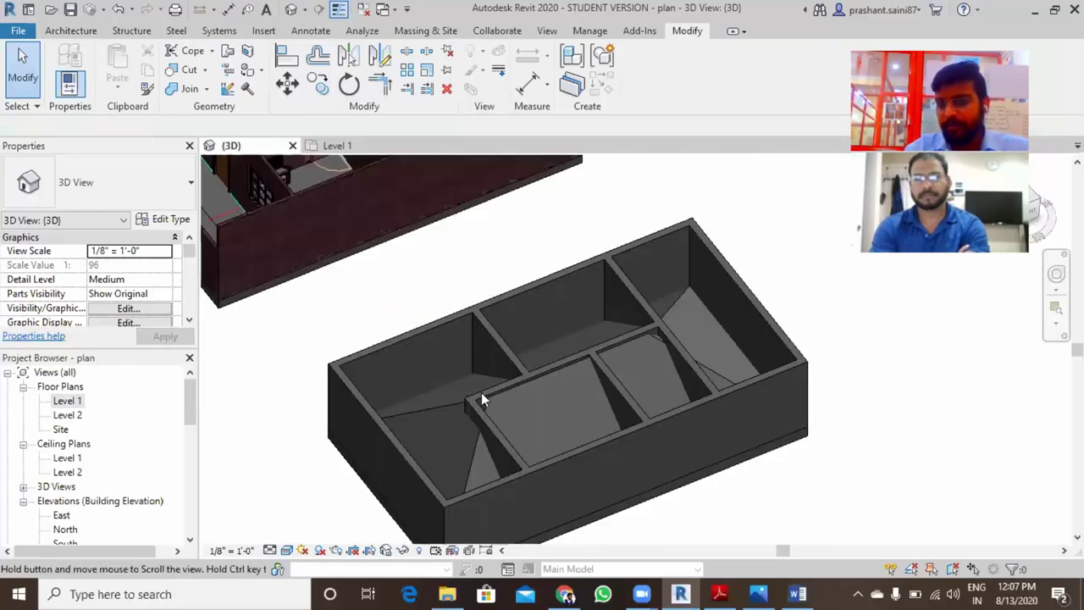
pyautogui.click(726, 305)
pyautogui.moveTo(726, 305)
pyautogui.keyDown('shift'); pyautogui.mouseDown(button='middle')
pyautogui.moveTo(820, 303)
pyautogui.moveTo(690, 296)
pyautogui.moveTo(572, 348)
pyautogui.mouseUp(button='middle'); pyautogui.keyUp('shift')
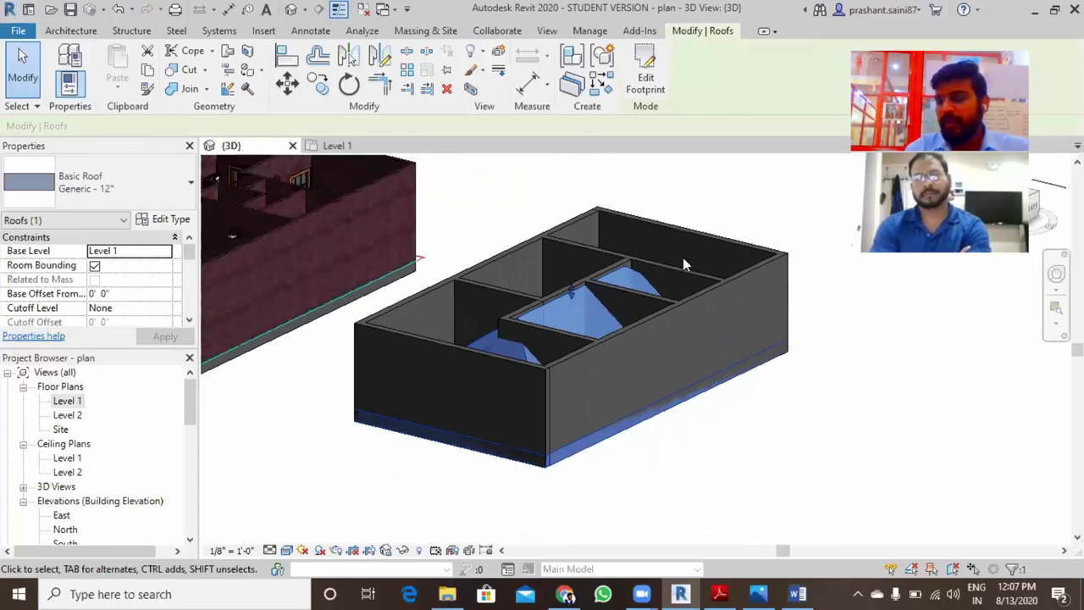
# - Set the roof's Base Level to Level 2 and apply it
pyautogui.click(167, 256)
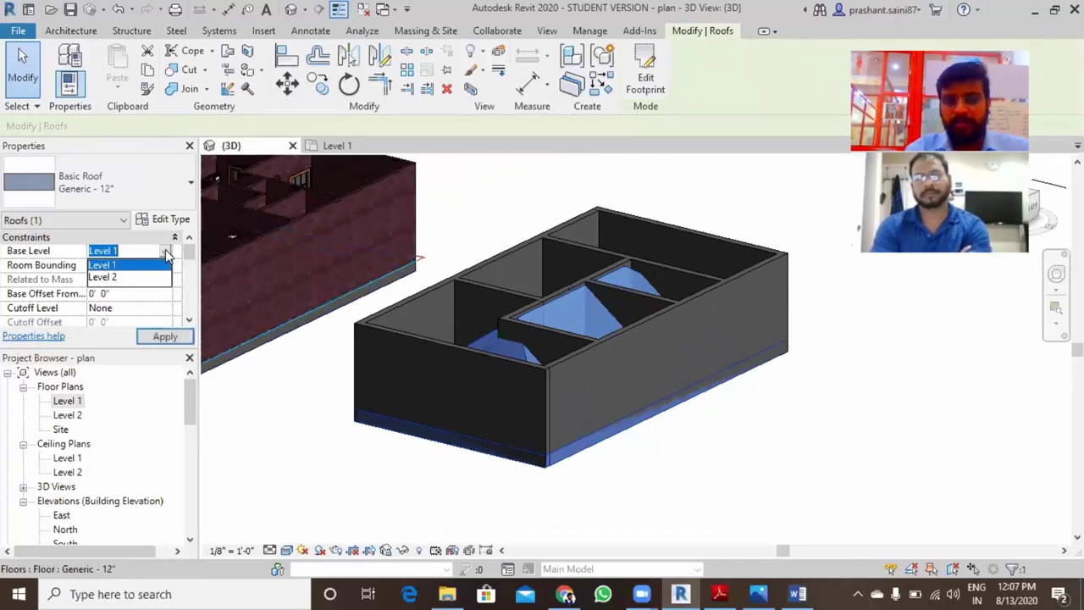
pyautogui.click(120, 277)
pyautogui.click(163, 336)
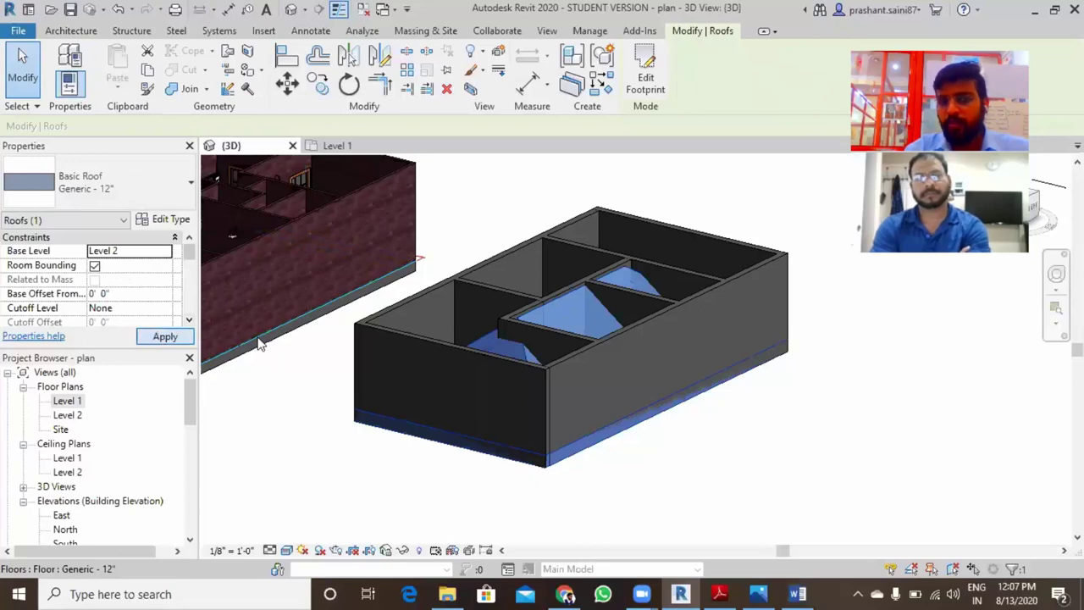
# - Check the hipped roof on the copied building in 3D, then open the Level 2 plan
pyautogui.click(716, 424)
pyautogui.moveTo(476, 411)
pyautogui.keyDown('shift'); pyautogui.mouseDown(button='middle')
pyautogui.moveTo(627, 397)
pyautogui.moveTo(618, 404)
pyautogui.mouseUp(button='middle'); pyautogui.keyUp('shift')
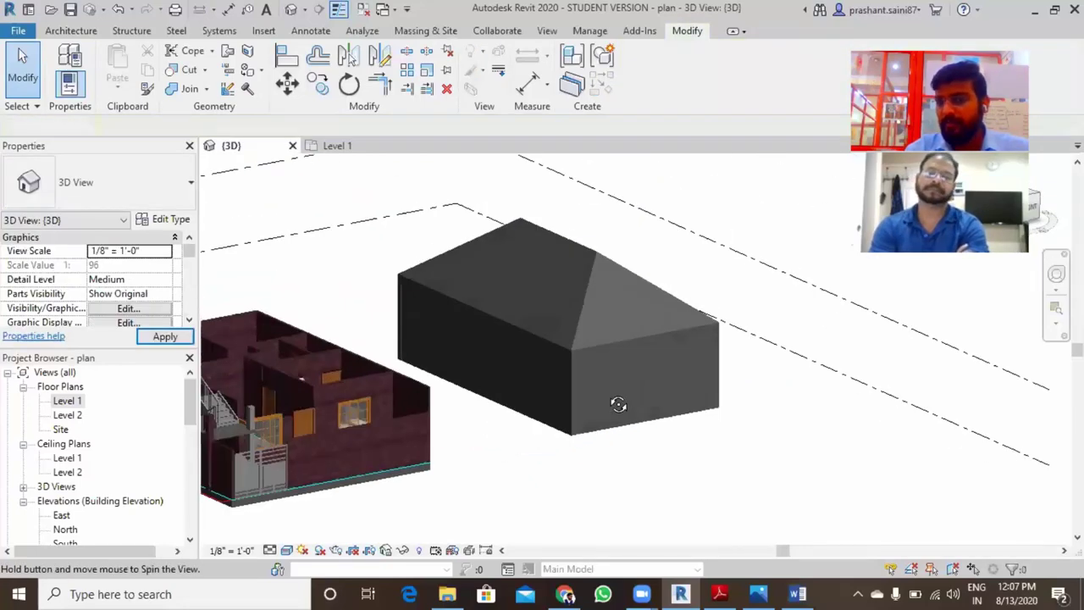
pyautogui.keyDown('shift'); pyautogui.moveTo(629, 441); pyautogui.dragTo(618, 413, button='middle'); pyautogui.keyUp('shift')
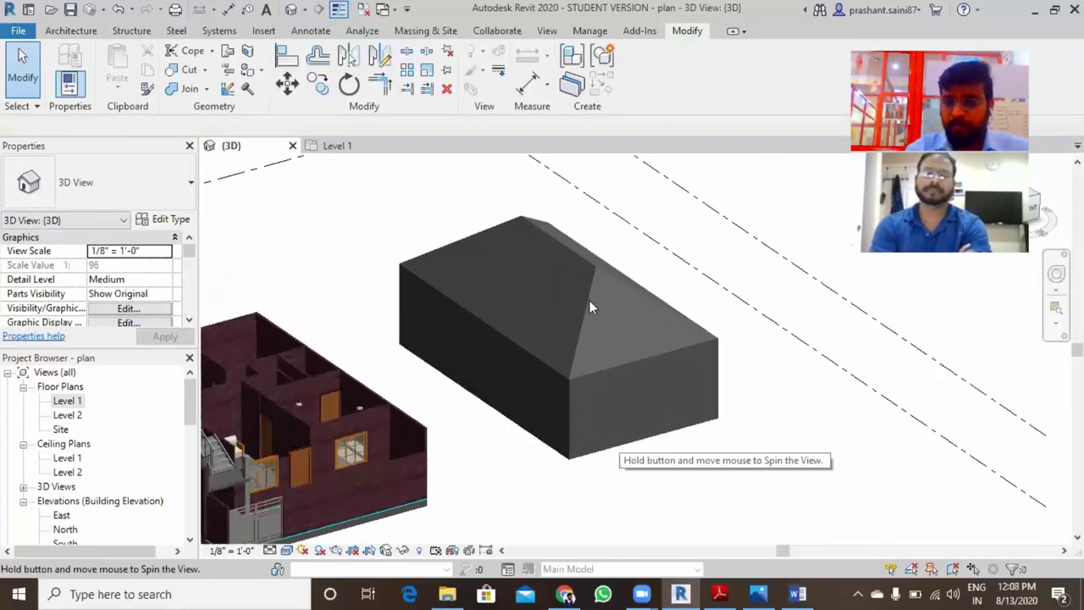
pyautogui.scroll(2, 588, 302)
pyautogui.scroll(-2, 616, 342)
pyautogui.moveTo(532, 358)
pyautogui.keyDown('shift'); pyautogui.mouseDown(button='middle')
pyautogui.moveTo(537, 375)
pyautogui.moveTo(592, 379)
pyautogui.mouseUp(button='middle'); pyautogui.keyUp('shift')
pyautogui.doubleClick(76, 417)
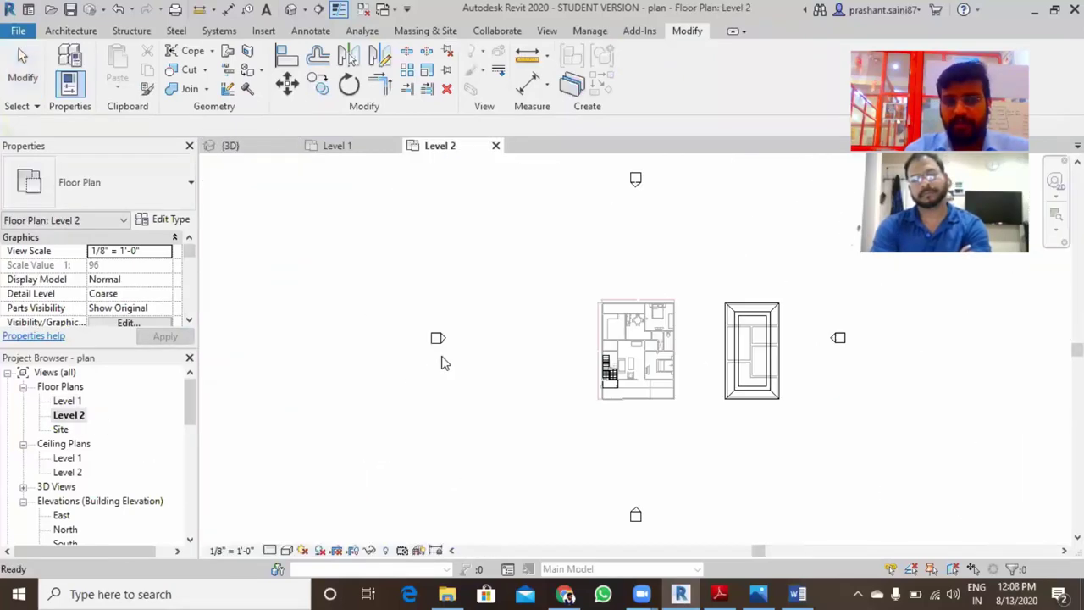
# - Select the copied building's roof in plan and enter Edit Footprint
pyautogui.moveTo(397, 415); pyautogui.dragTo(143, 435, button='middle')
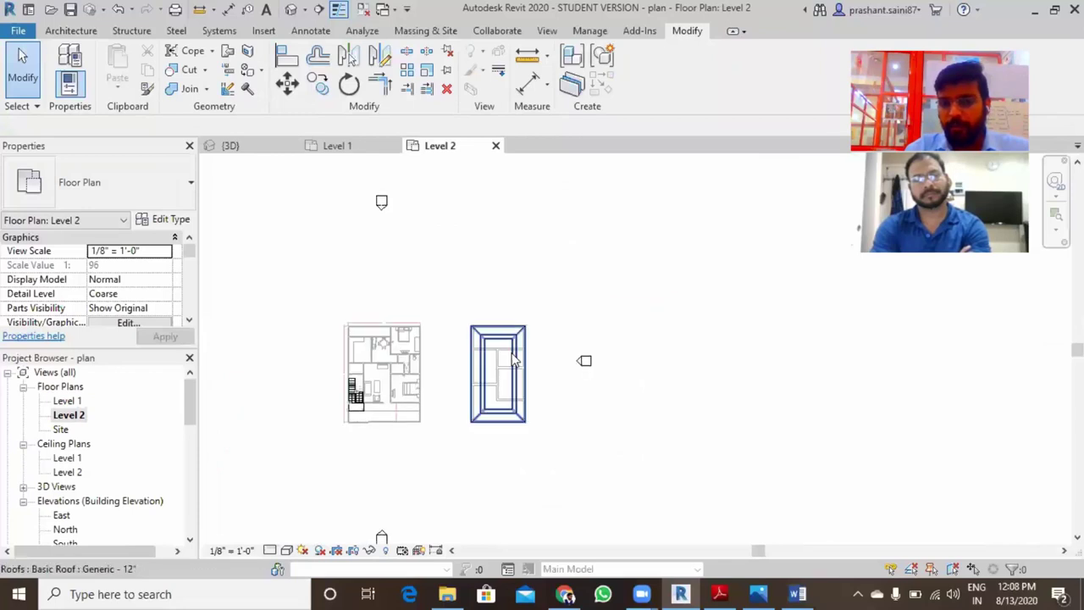
pyautogui.scroll(4, 509, 328)
pyautogui.click(512, 307)
pyautogui.moveTo(622, 300); pyautogui.dragTo(661, 200, button='middle')
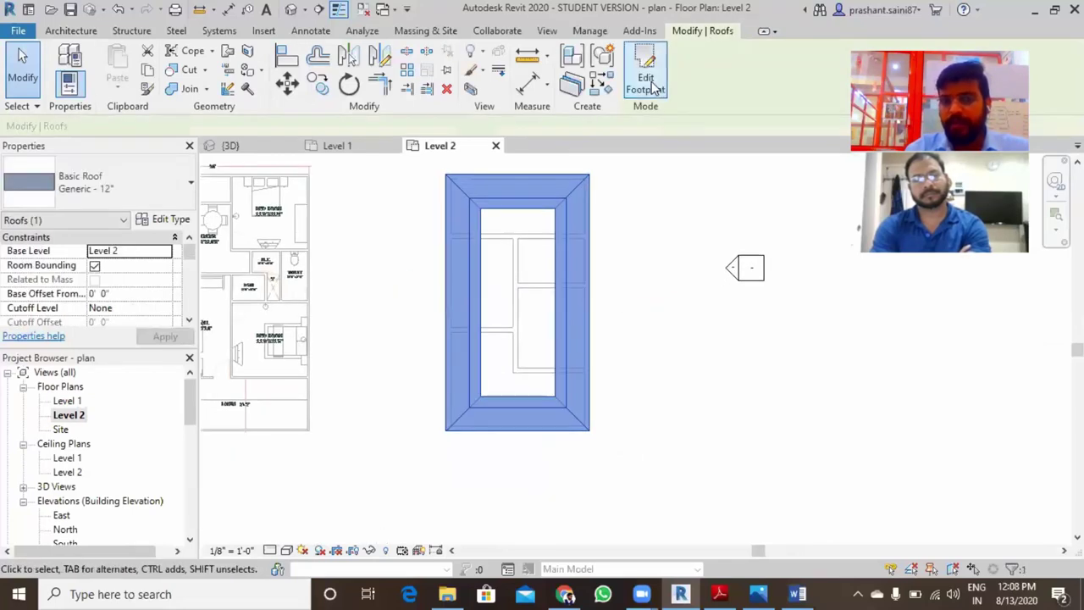
pyautogui.doubleClick(581, 272)
pyautogui.moveTo(591, 281); pyautogui.dragTo(615, 307, button='middle')
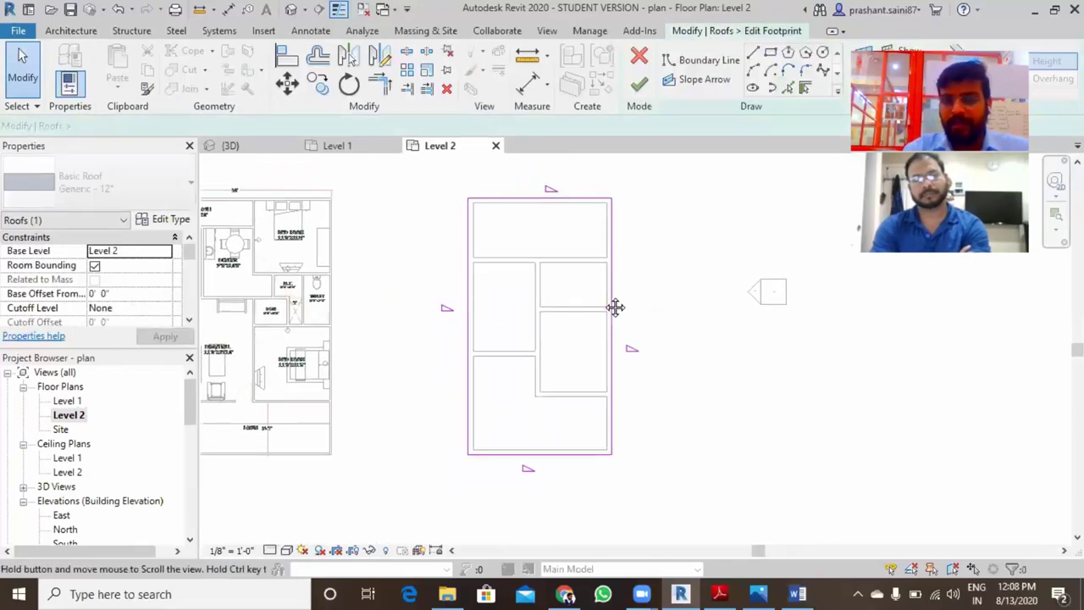
# - Turn off Defines Slope on the top, left and bottom footprint edges and finish editing
pyautogui.moveTo(566, 163)
pyautogui.mouseDown()
pyautogui.moveTo(451, 482)
pyautogui.moveTo(427, 506)
pyautogui.mouseUp()
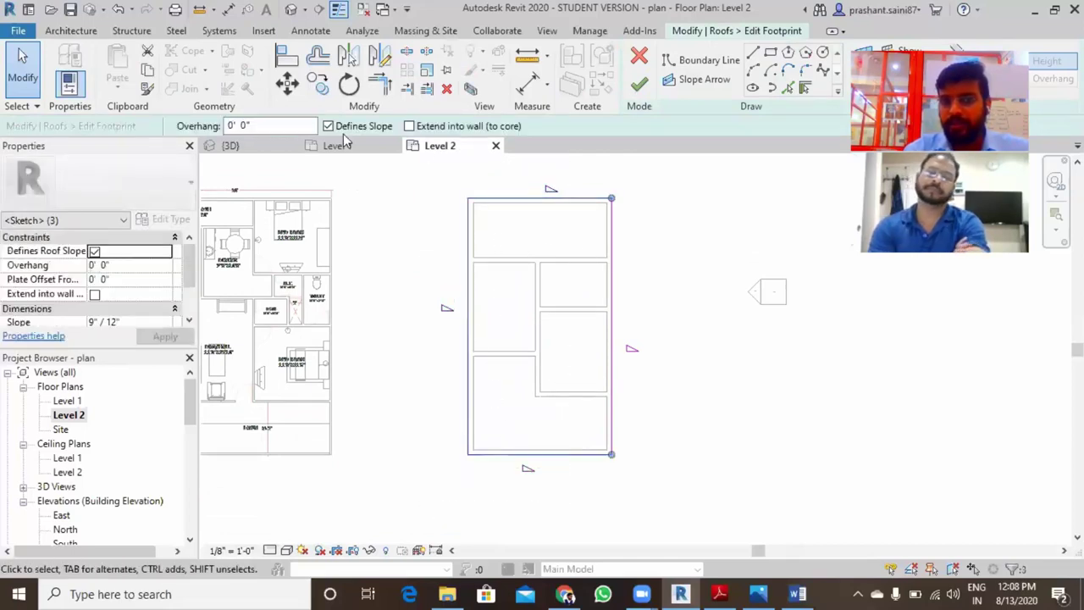
pyautogui.click(329, 126)
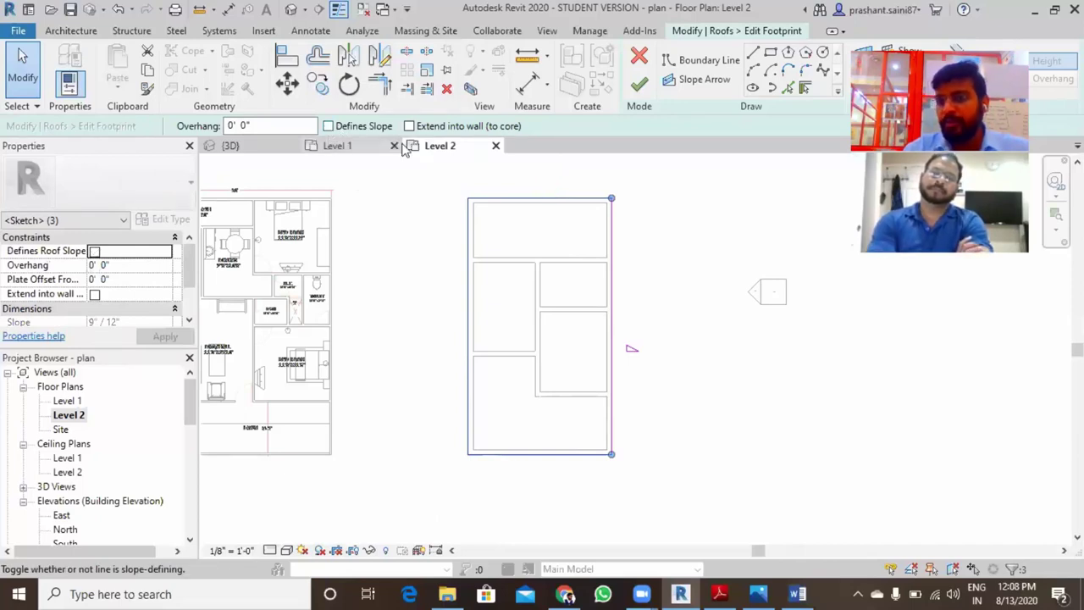
pyautogui.click(639, 83)
# - Inspect the single-pitch shed roof in the 3D view and select it
pyautogui.click(690, 312)
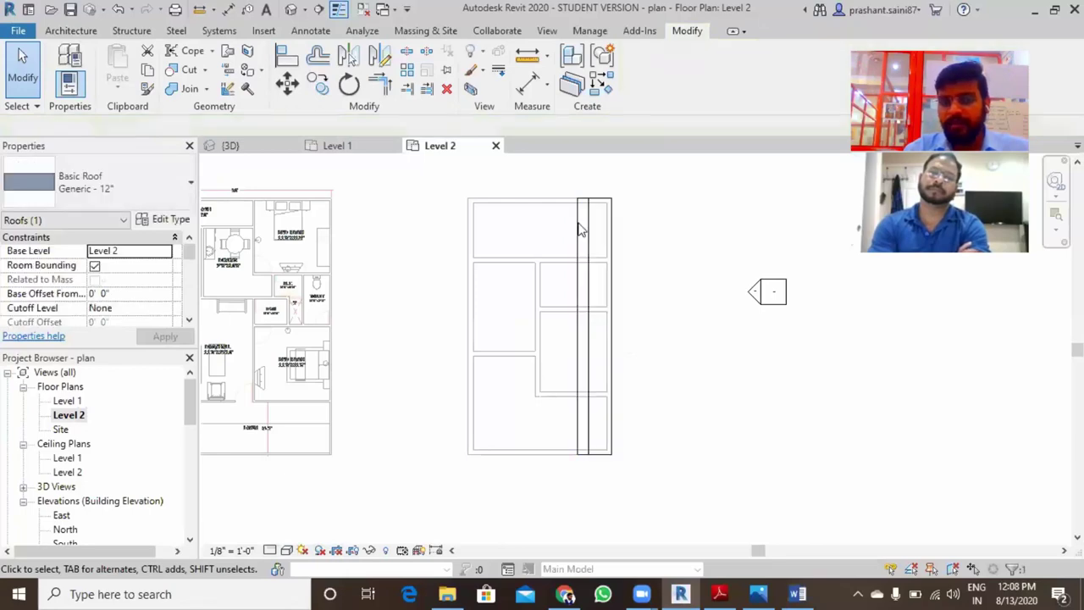
pyautogui.click(230, 145)
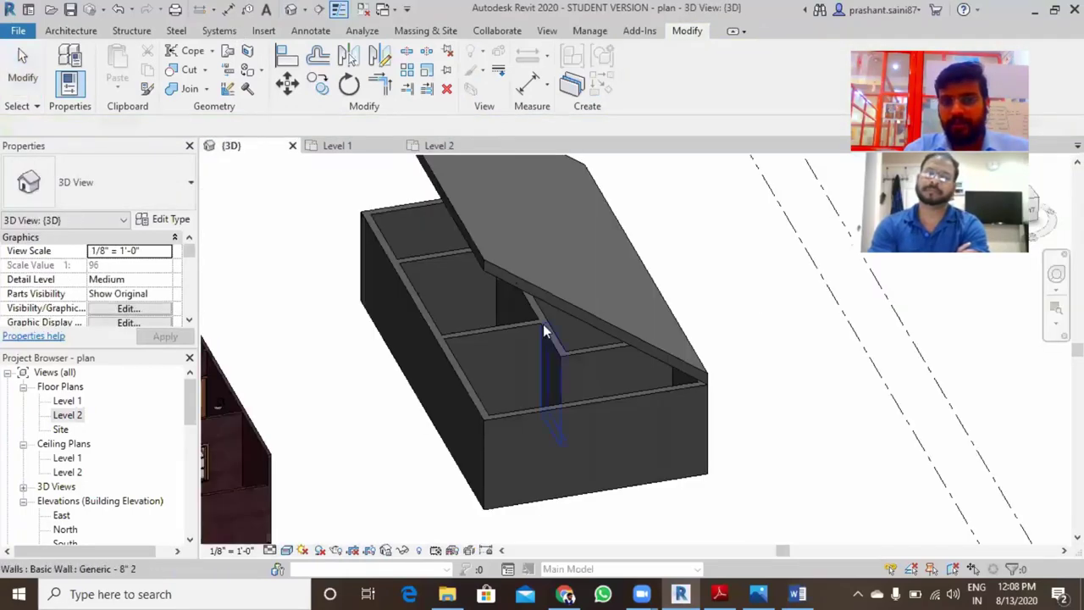
pyautogui.moveTo(543, 324)
pyautogui.keyDown('shift'); pyautogui.mouseDown(button='middle')
pyautogui.moveTo(610, 301)
pyautogui.moveTo(627, 259)
pyautogui.moveTo(557, 184)
pyautogui.moveTo(516, 245)
pyautogui.moveTo(529, 263)
pyautogui.moveTo(562, 262)
pyautogui.moveTo(610, 291)
pyautogui.mouseUp(button='middle'); pyautogui.keyUp('shift')
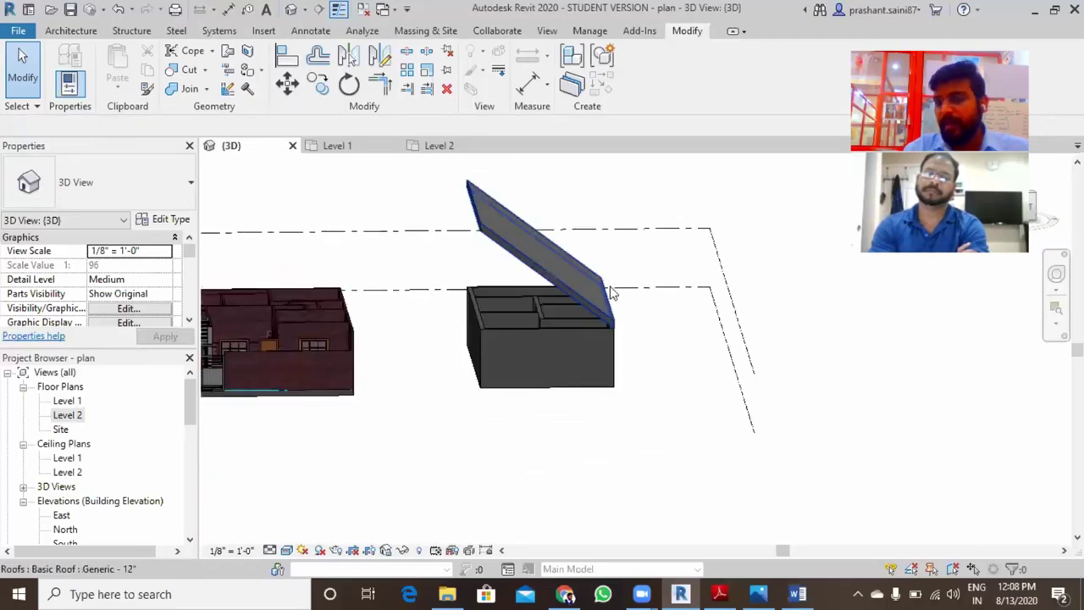
pyautogui.scroll(2, 629, 345)
pyautogui.click(477, 251)
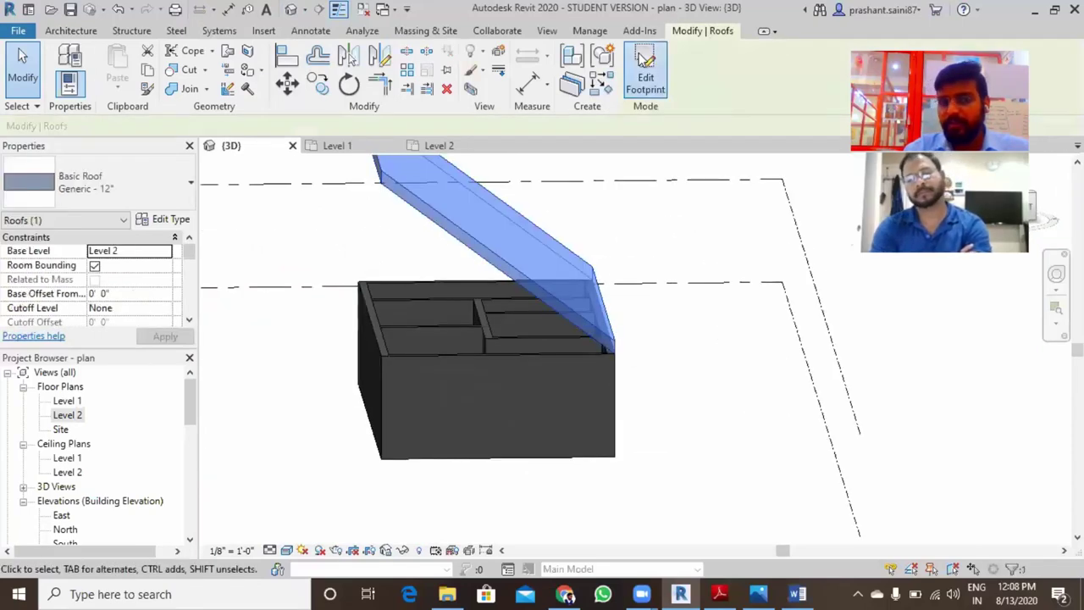
# - Reopen the roof footprint in the Level 2 plan and delete the old sketch lines
pyautogui.click(648, 74)
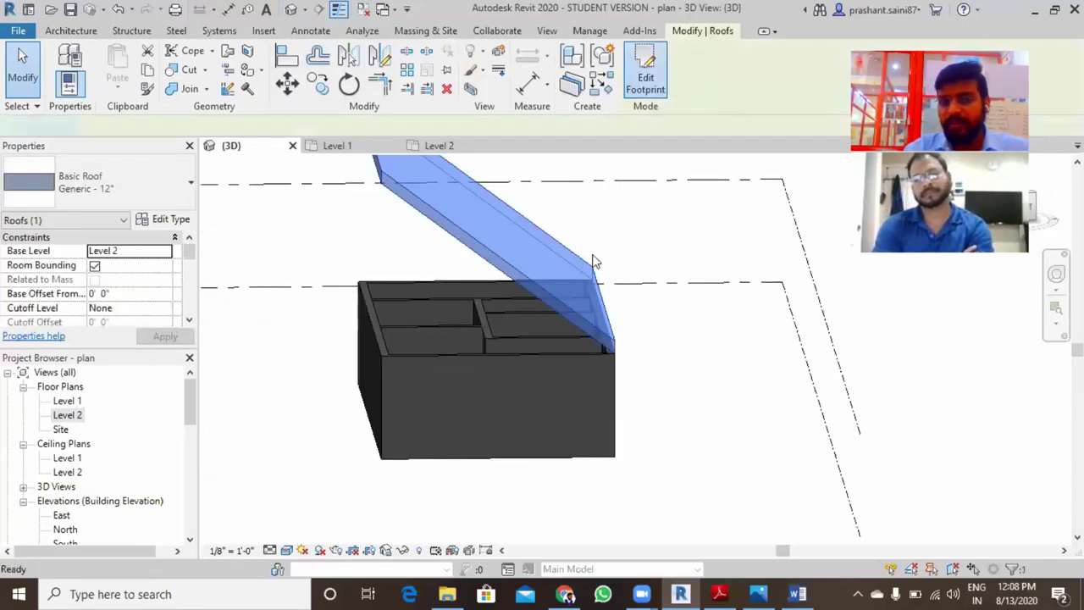
pyautogui.doubleClick(68, 415)
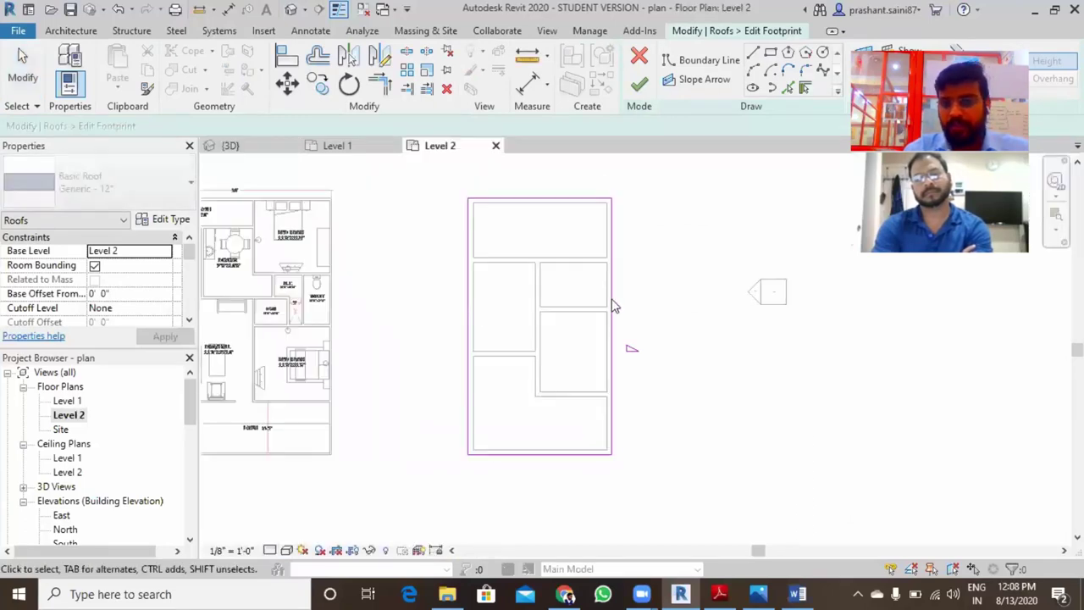
pyautogui.moveTo(453, 183); pyautogui.dragTo(647, 480)
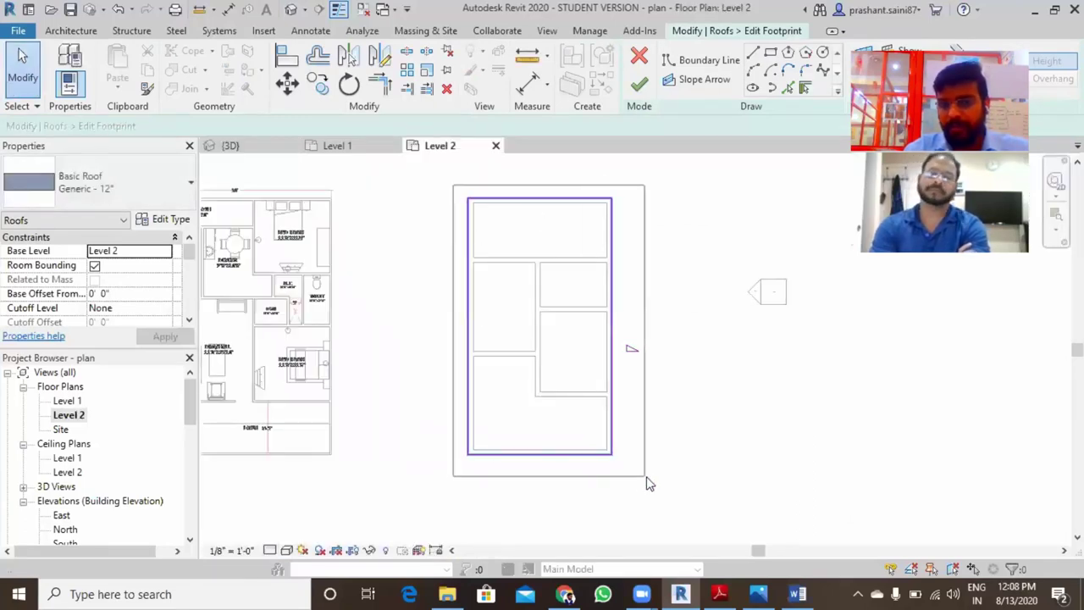
pyautogui.click(641, 457)
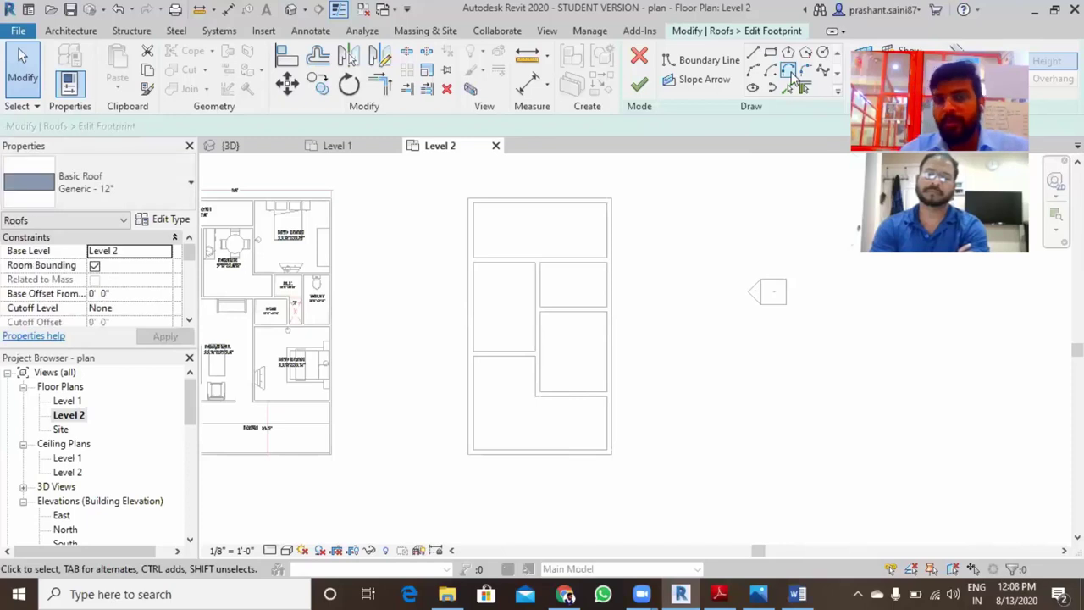
# - Redraw the footprint by picking the building's whole wall chain with Pick Walls
pyautogui.click(805, 89)
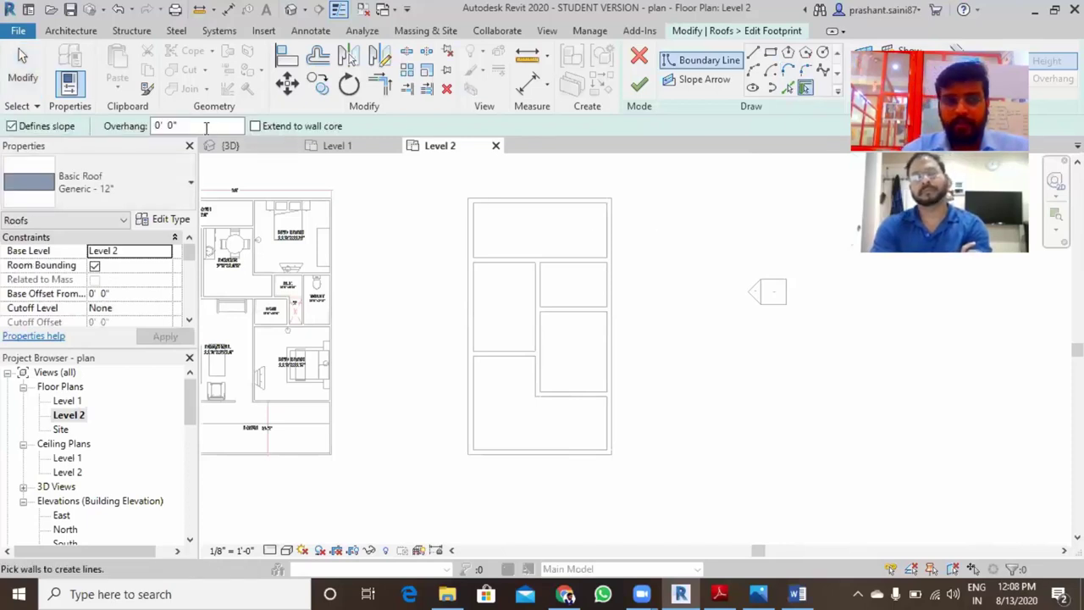
pyautogui.click(204, 125)
pyautogui.doubleClick(204, 125)
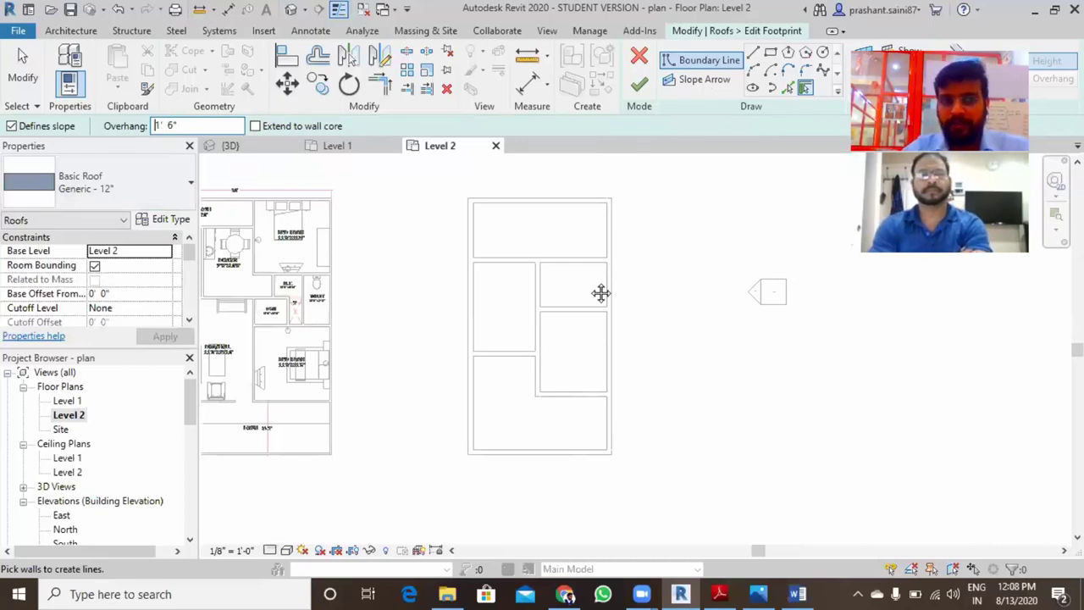
pyautogui.moveTo(601, 293); pyautogui.dragTo(462, 333, button='middle')
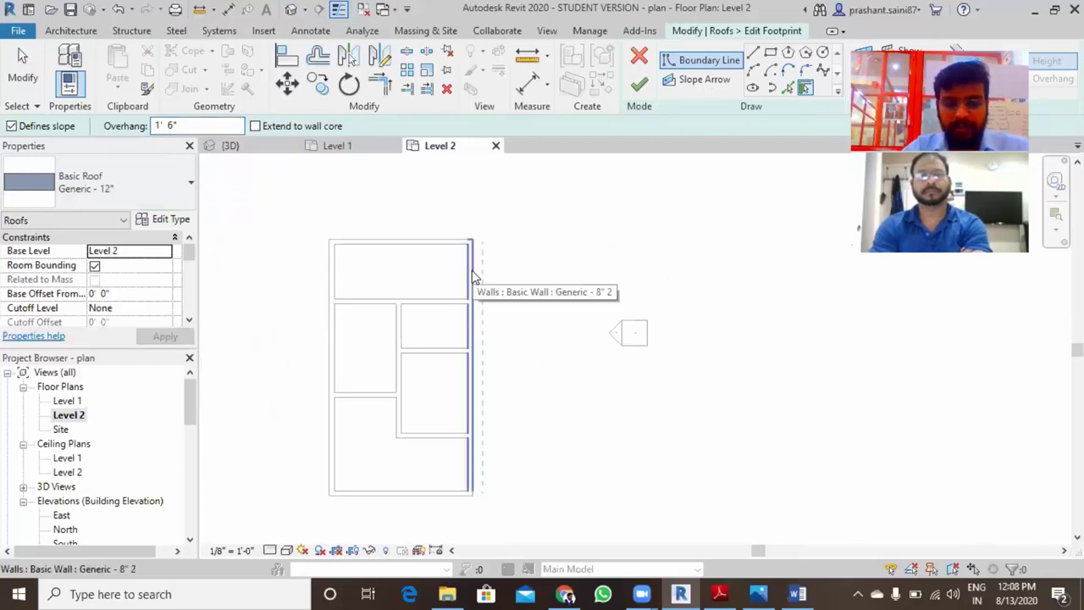
pyautogui.press('Tab')
pyautogui.click(475, 279)
pyautogui.moveTo(578, 312); pyautogui.dragTo(623, 272, button='middle')
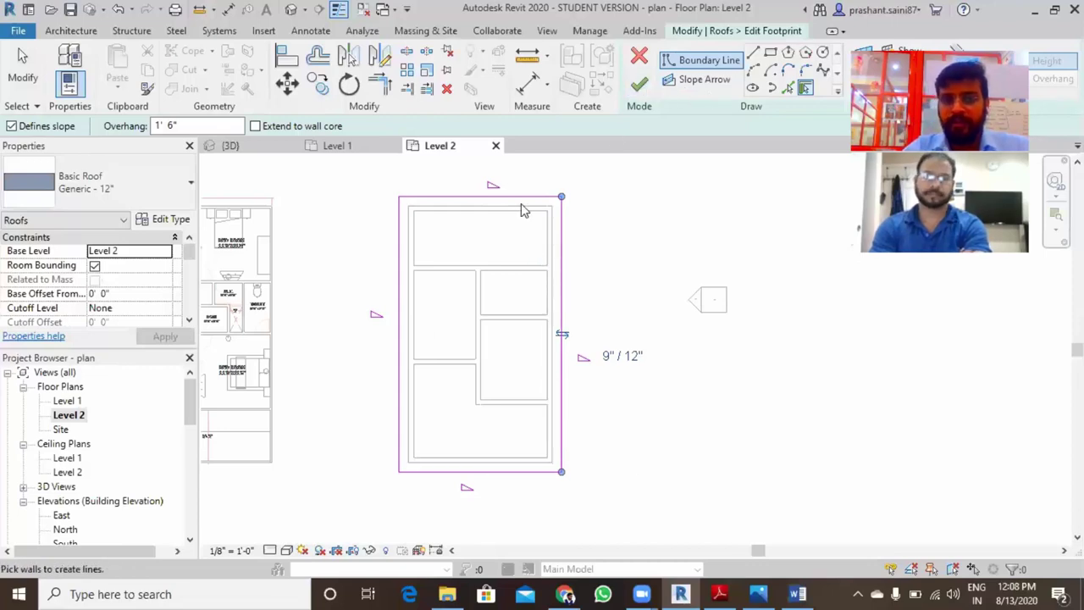
pyautogui.press('Escape')
# - Clear Defines Slope on all edges except the right one and finish the footprint
pyautogui.moveTo(509, 172)
pyautogui.mouseDown()
pyautogui.moveTo(345, 509)
pyautogui.moveTo(341, 500)
pyautogui.mouseUp()
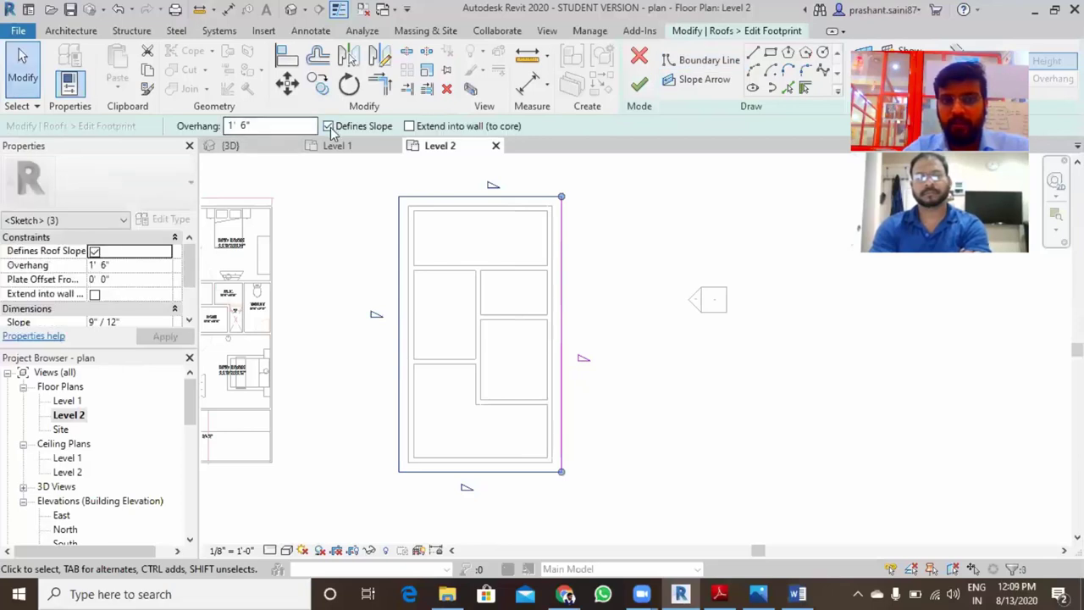
pyautogui.click(328, 126)
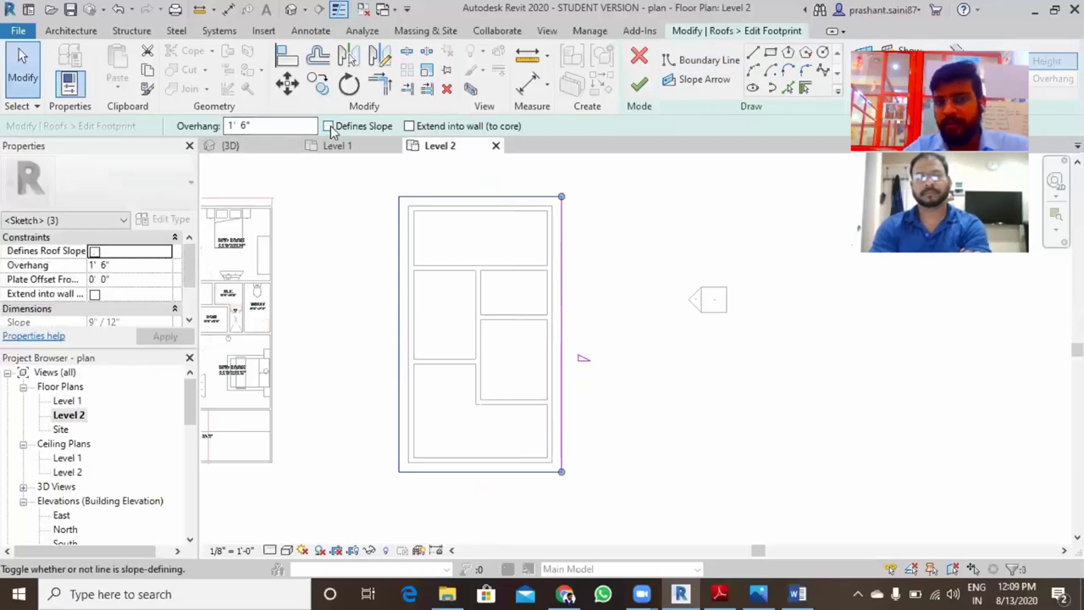
pyautogui.click(640, 83)
# - In 3D, change the roof's slope from 9"/12" to 4"/12" and review the shallower pitch
pyautogui.click(291, 9)
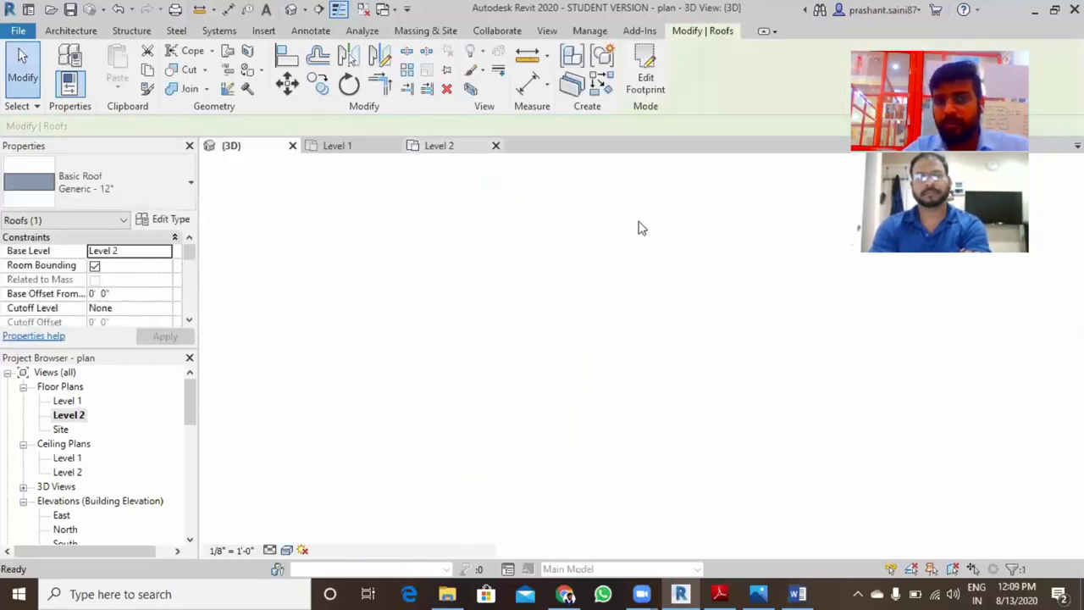
pyautogui.moveTo(625, 379)
pyautogui.keyDown('shift'); pyautogui.mouseDown(button='middle')
pyautogui.moveTo(633, 333)
pyautogui.moveTo(605, 342)
pyautogui.moveTo(622, 380)
pyautogui.moveTo(462, 271)
pyautogui.mouseUp(button='middle'); pyautogui.keyUp('shift')
pyautogui.click(466, 234)
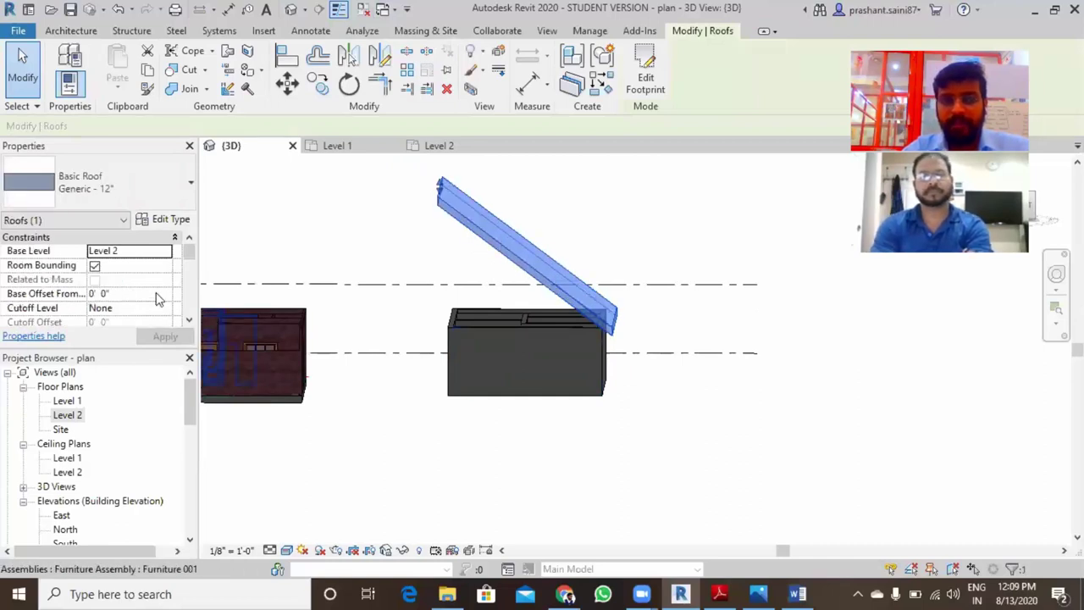
pyautogui.moveTo(192, 254); pyautogui.dragTo(191, 281)
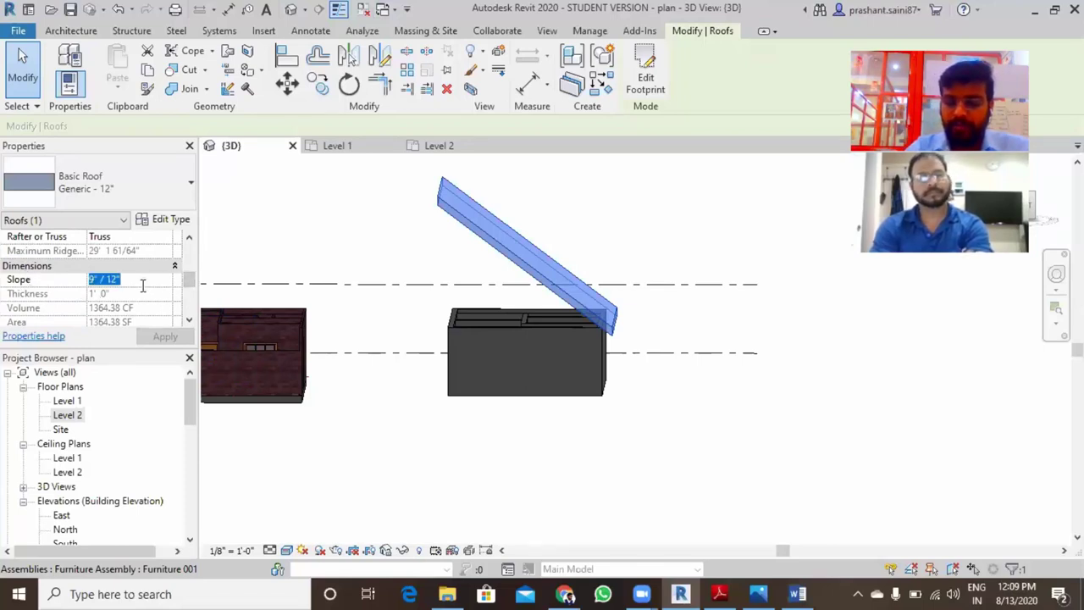
pyautogui.write('4')
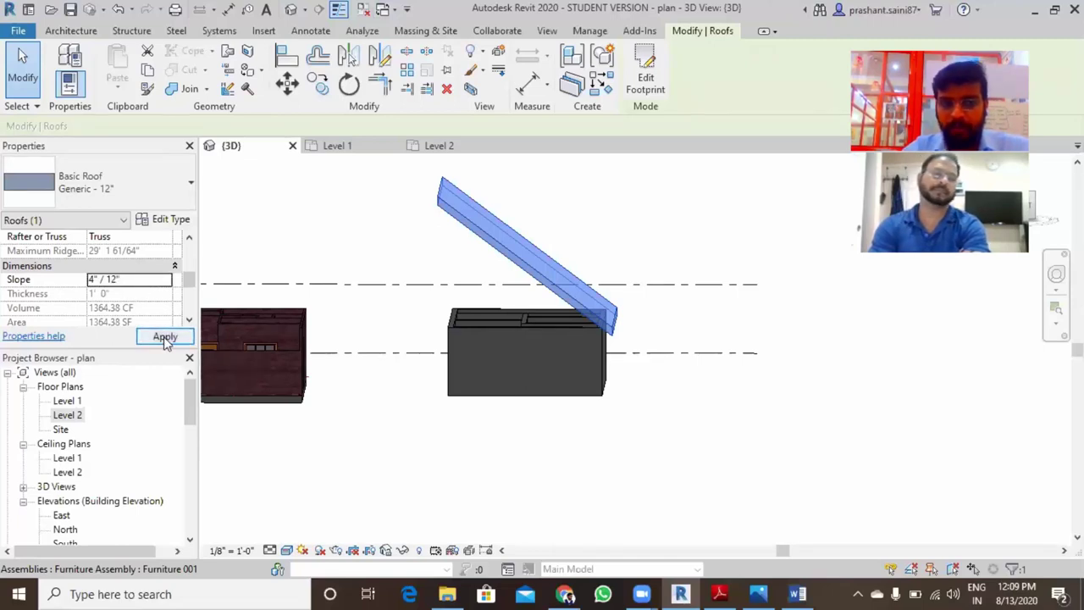
pyautogui.click(165, 337)
pyautogui.moveTo(576, 339)
pyautogui.keyDown('shift'); pyautogui.mouseDown(button='middle')
pyautogui.moveTo(634, 335)
pyautogui.moveTo(618, 416)
pyautogui.mouseUp(button='middle'); pyautogui.keyUp('shift')
pyautogui.click(609, 475)
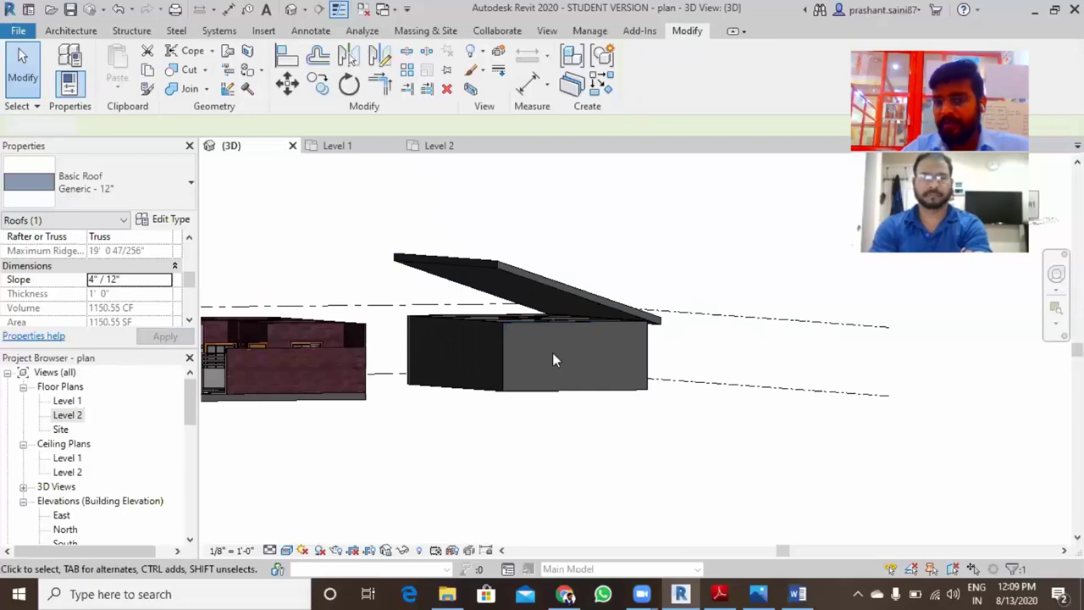
pyautogui.keyDown('shift'); pyautogui.moveTo(552, 353); pyautogui.dragTo(439, 324, button='middle'); pyautogui.keyUp('shift')
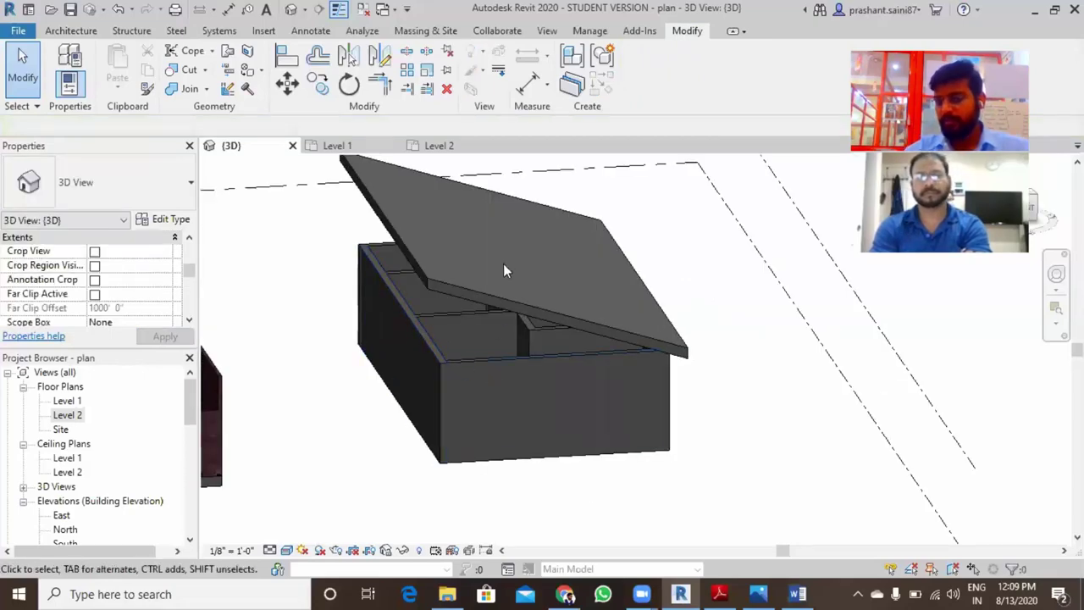
pyautogui.moveTo(503, 269)
pyautogui.keyDown('shift'); pyautogui.mouseDown(button='middle')
pyautogui.moveTo(509, 348)
pyautogui.moveTo(503, 339)
pyautogui.mouseUp(button='middle'); pyautogui.keyUp('shift')
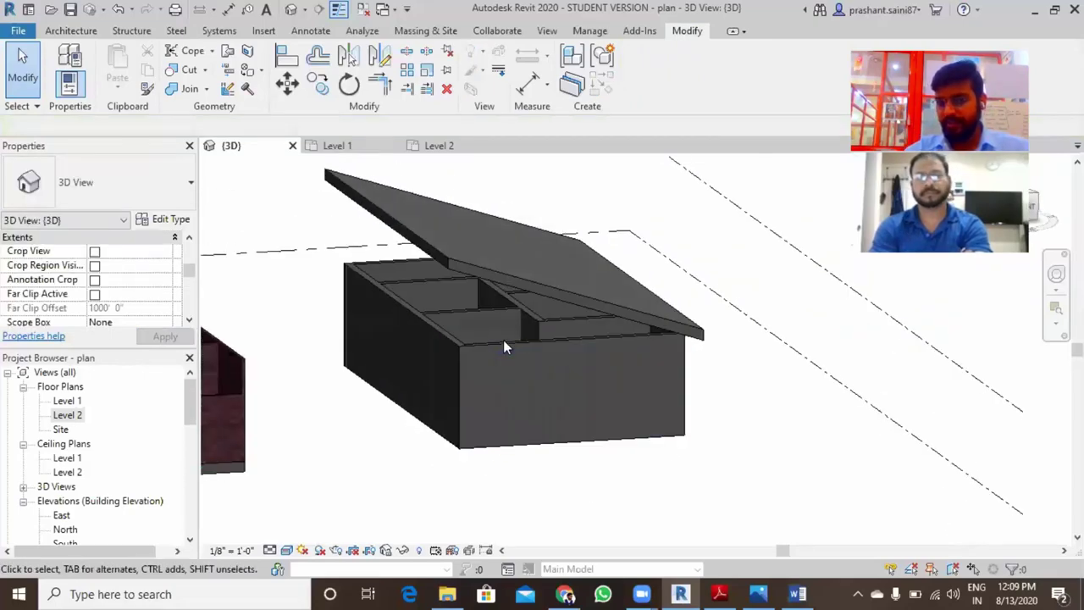
# - Select the front wall, drag its top toward the roof, and inspect wall and roof
pyautogui.click(555, 335)
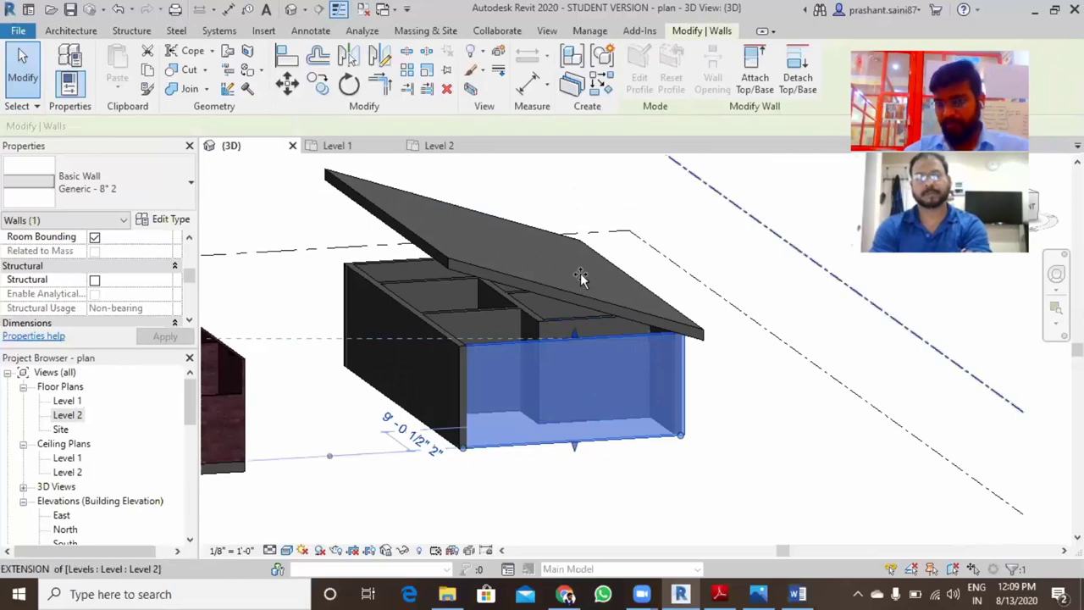
pyautogui.moveTo(580, 275); pyautogui.dragTo(604, 312)
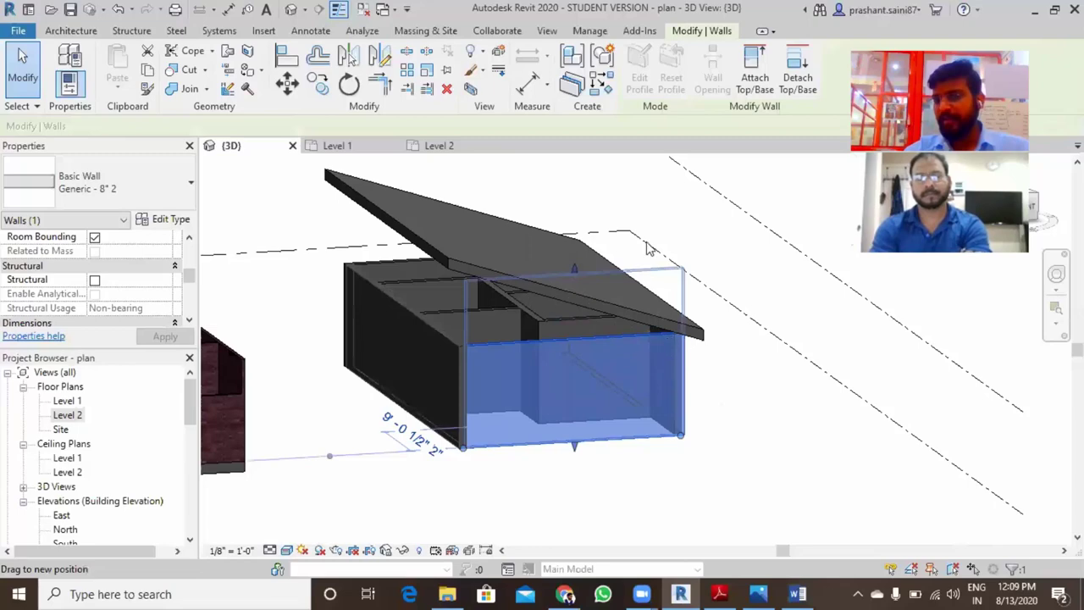
pyautogui.keyDown('shift'); pyautogui.moveTo(634, 378); pyautogui.dragTo(519, 286, button='middle'); pyautogui.keyUp('shift')
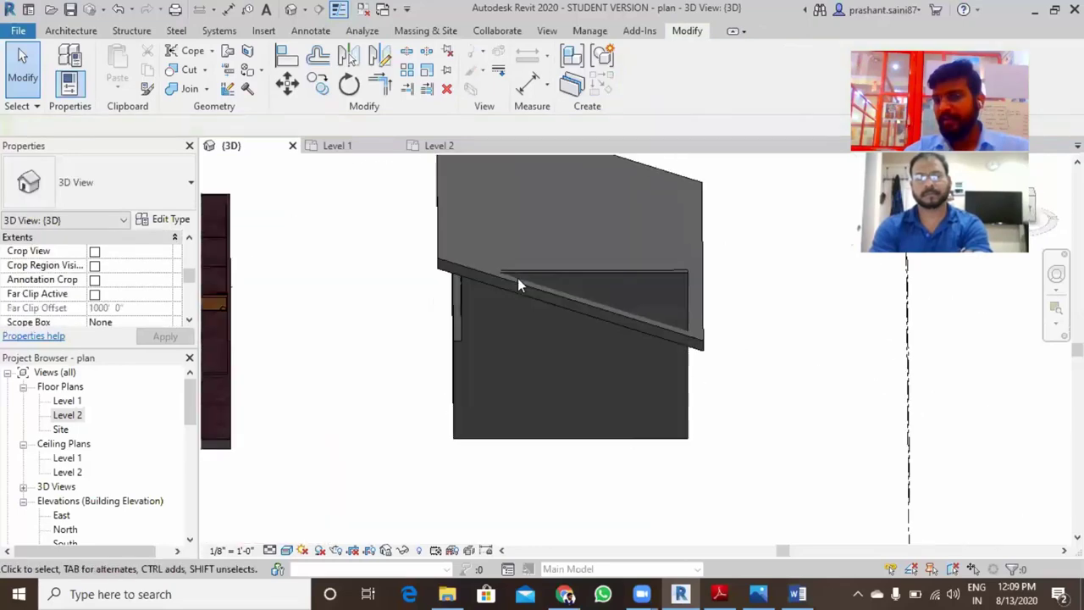
pyautogui.click(458, 270)
pyautogui.moveTo(520, 350)
pyautogui.keyDown('shift'); pyautogui.mouseDown(button='middle')
pyautogui.moveTo(576, 280)
pyautogui.moveTo(446, 394)
pyautogui.moveTo(525, 279)
pyautogui.mouseUp(button='middle'); pyautogui.keyUp('shift')
# - Attach the front wall's top to the sloped roof with Attach Top/Base
pyautogui.click(588, 194)
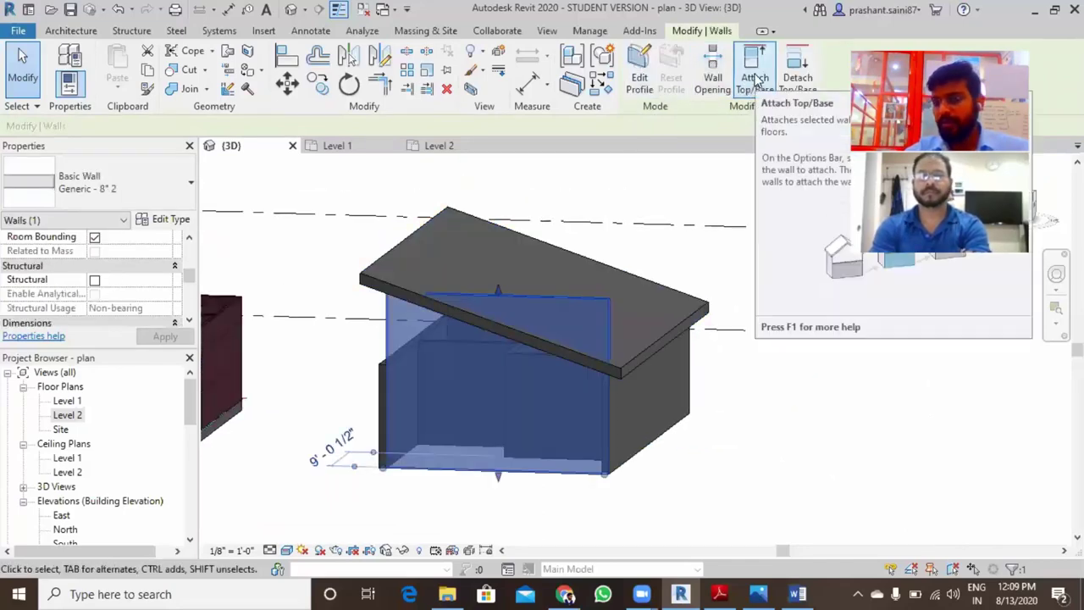
pyautogui.click(756, 79)
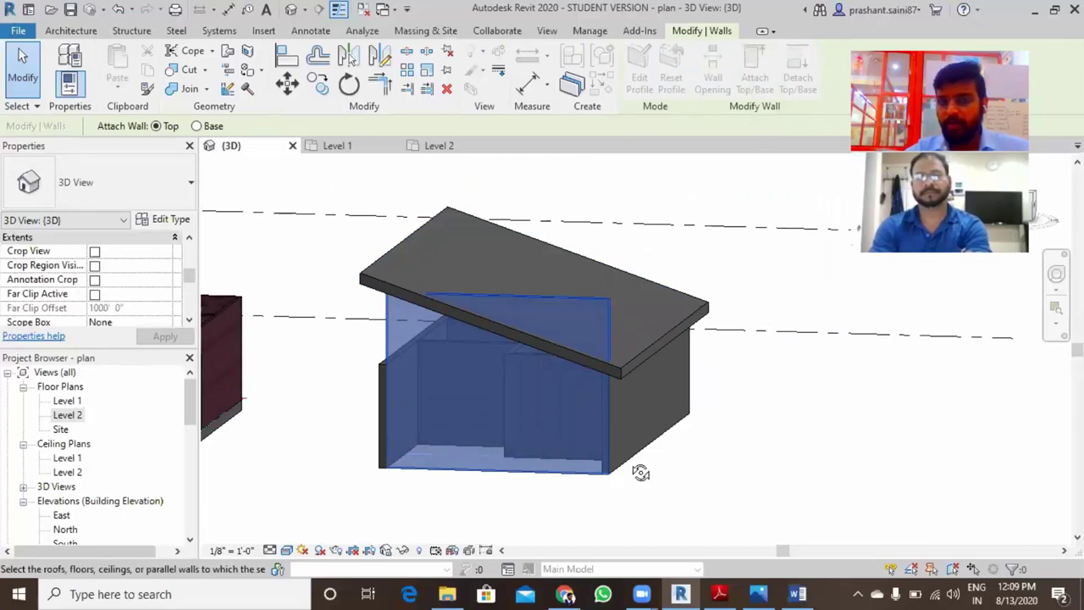
pyautogui.keyDown('shift'); pyautogui.moveTo(640, 473); pyautogui.dragTo(706, 484, button='middle'); pyautogui.keyUp('shift')
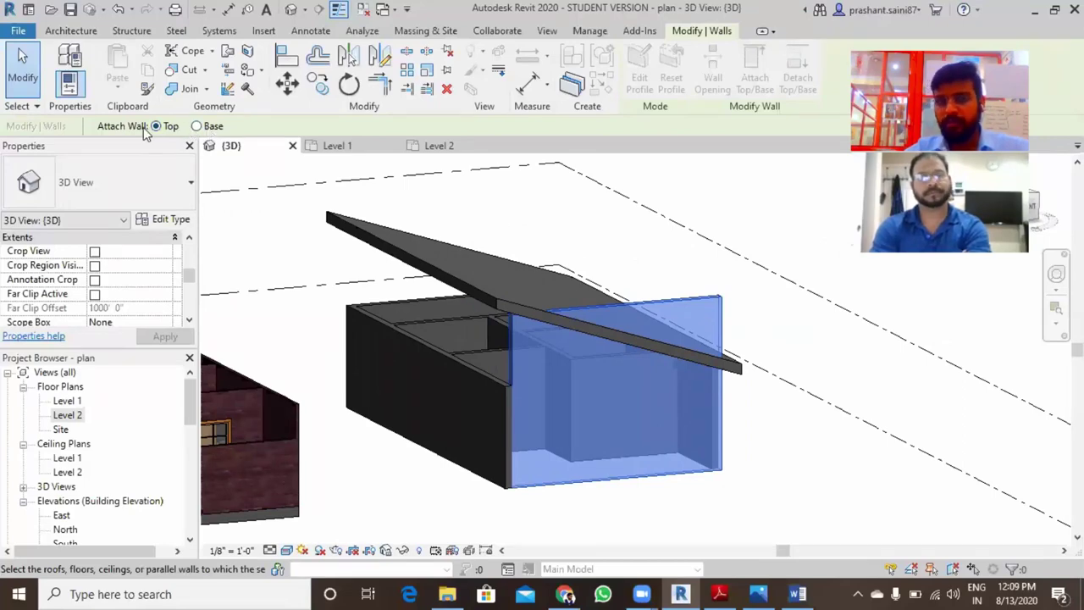
pyautogui.keyDown('shift'); pyautogui.moveTo(586, 358); pyautogui.dragTo(576, 387, button='middle'); pyautogui.keyUp('shift')
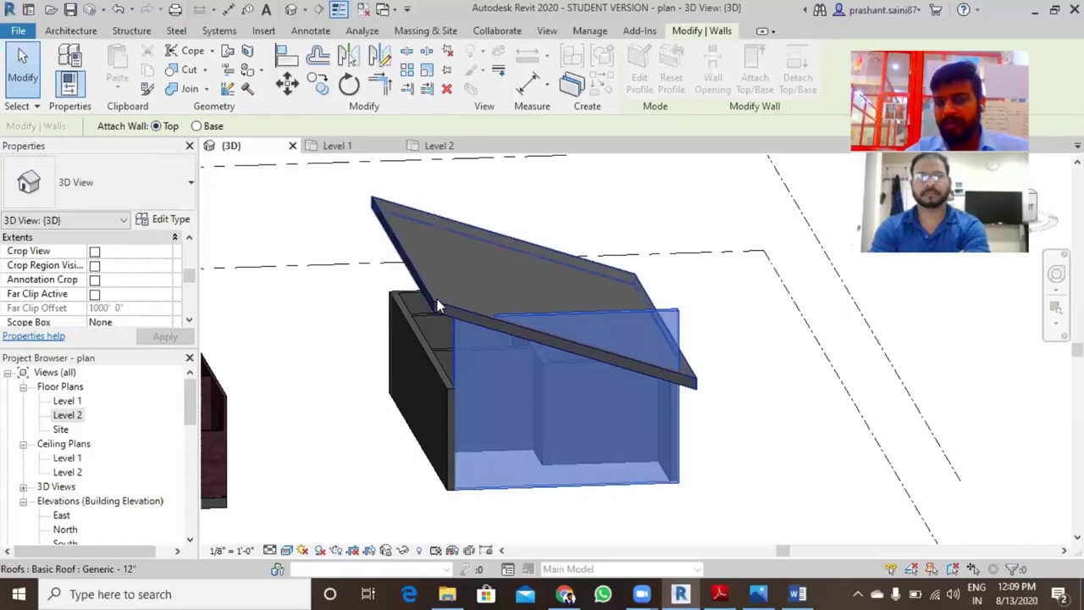
pyautogui.click(634, 341)
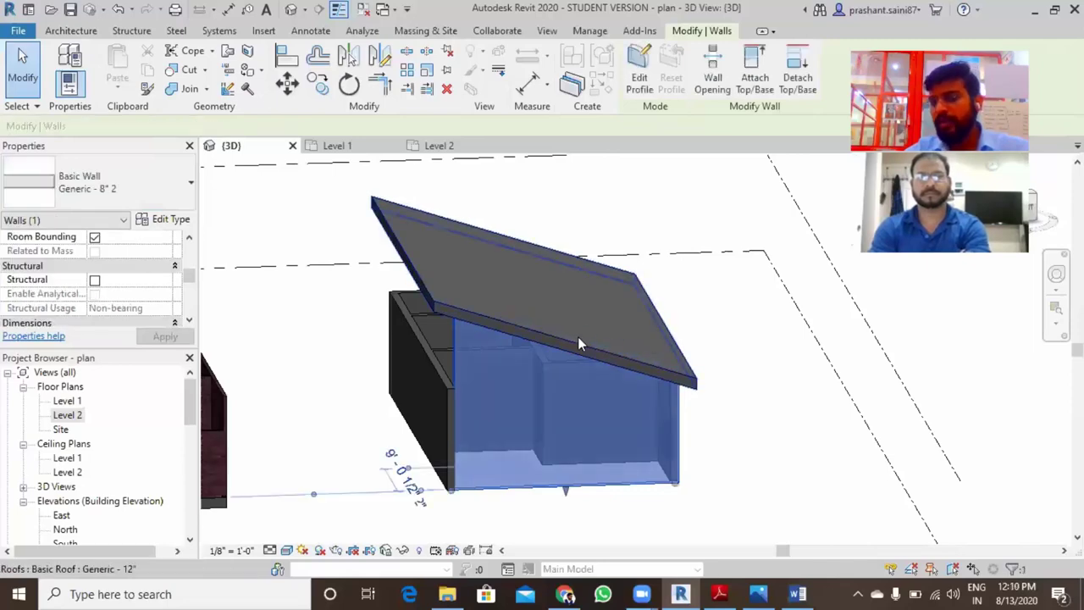
pyautogui.moveTo(668, 347)
pyautogui.keyDown('shift'); pyautogui.mouseDown(button='middle')
pyautogui.moveTo(747, 391)
pyautogui.moveTo(789, 392)
pyautogui.moveTo(649, 380)
pyautogui.moveTo(644, 417)
pyautogui.moveTo(634, 412)
pyautogui.mouseUp(button='middle'); pyautogui.keyUp('shift')
pyautogui.press('Escape')
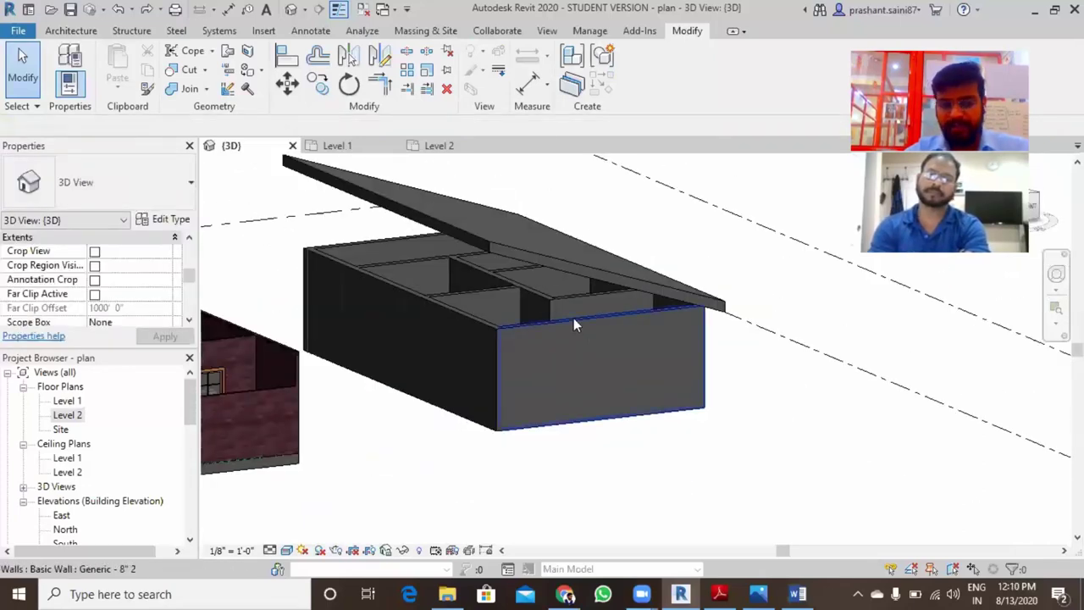
# - Tab-select the building's ten-wall chain and attach all their tops to the roof
pyautogui.press('Tab')
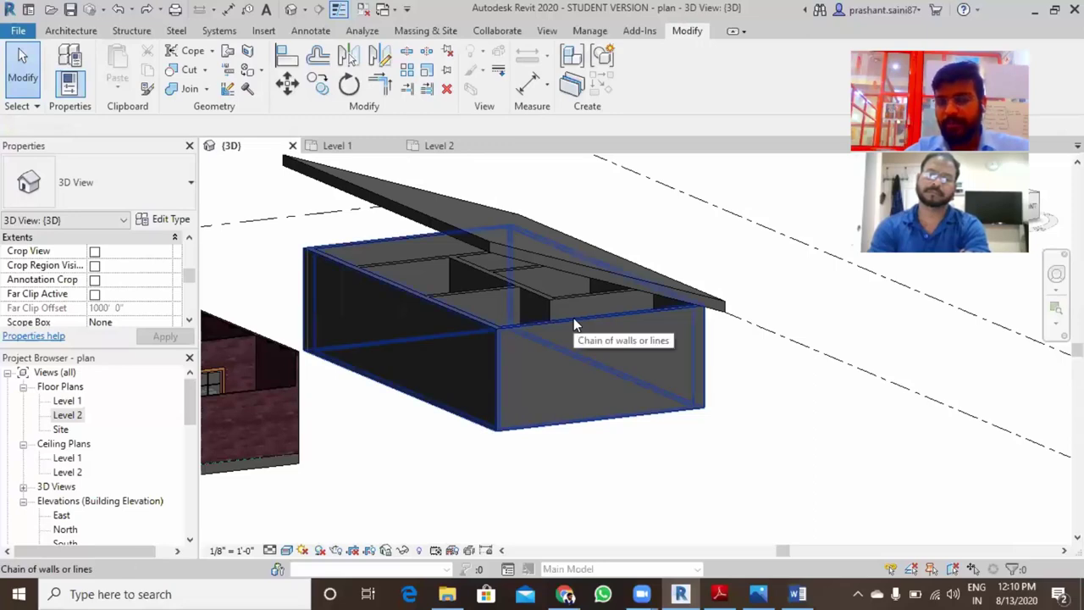
pyautogui.click(581, 430)
pyautogui.press('Tab')
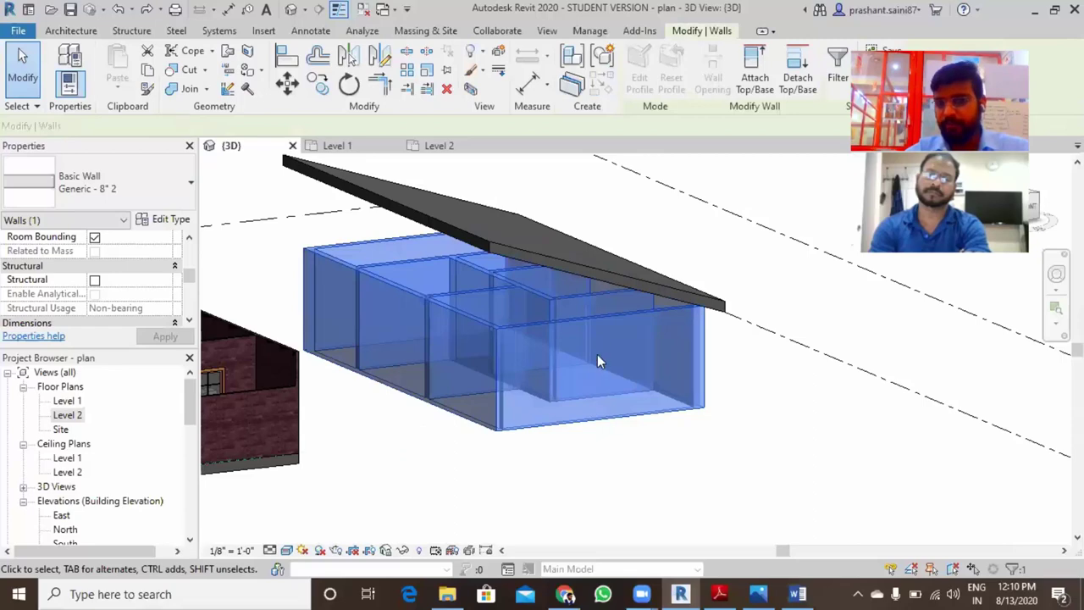
pyautogui.click(597, 360)
pyautogui.scroll(-2, 597, 360)
pyautogui.moveTo(528, 383); pyautogui.dragTo(600, 400, button='middle')
pyautogui.scroll(2, 714, 177)
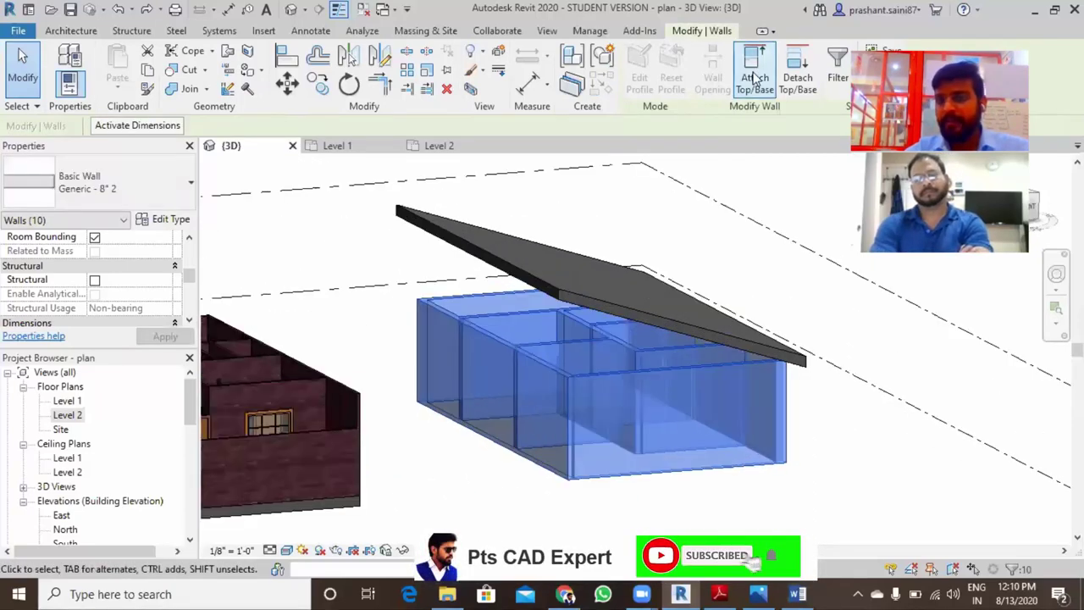
pyautogui.click(570, 289)
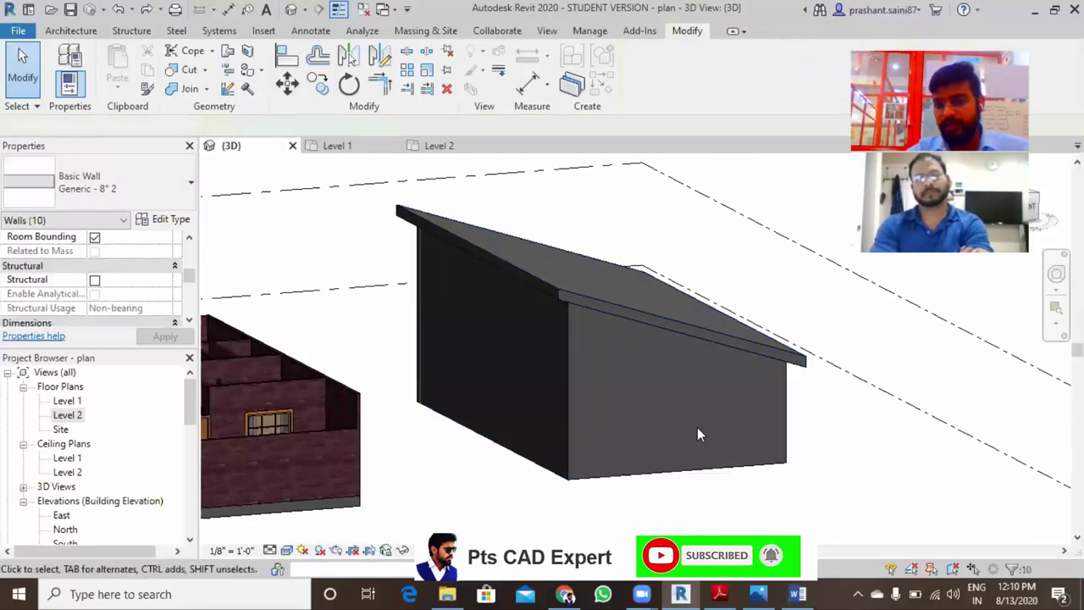
pyautogui.press('Escape')
# - Orbit to a corner view of the finished shed and briefly show the elements chart
pyautogui.moveTo(700, 435)
pyautogui.keyDown('shift'); pyautogui.mouseDown(button='middle')
pyautogui.moveTo(477, 393)
pyautogui.moveTo(432, 394)
pyautogui.moveTo(758, 402)
pyautogui.mouseUp(button='middle'); pyautogui.keyUp('shift')
pyautogui.moveTo(858, 395)
pyautogui.keyDown('shift'); pyautogui.mouseDown(button='middle')
pyautogui.moveTo(533, 460)
pyautogui.moveTo(489, 394)
pyautogui.mouseUp(button='middle'); pyautogui.keyUp('shift')
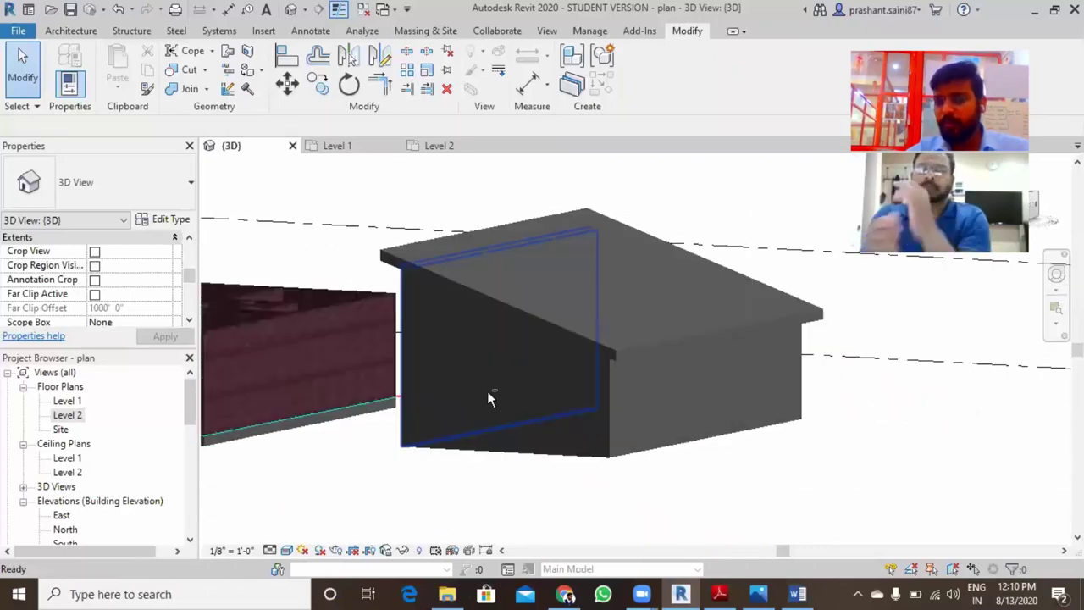
pyautogui.click(758, 593)
pyautogui.click(758, 593)
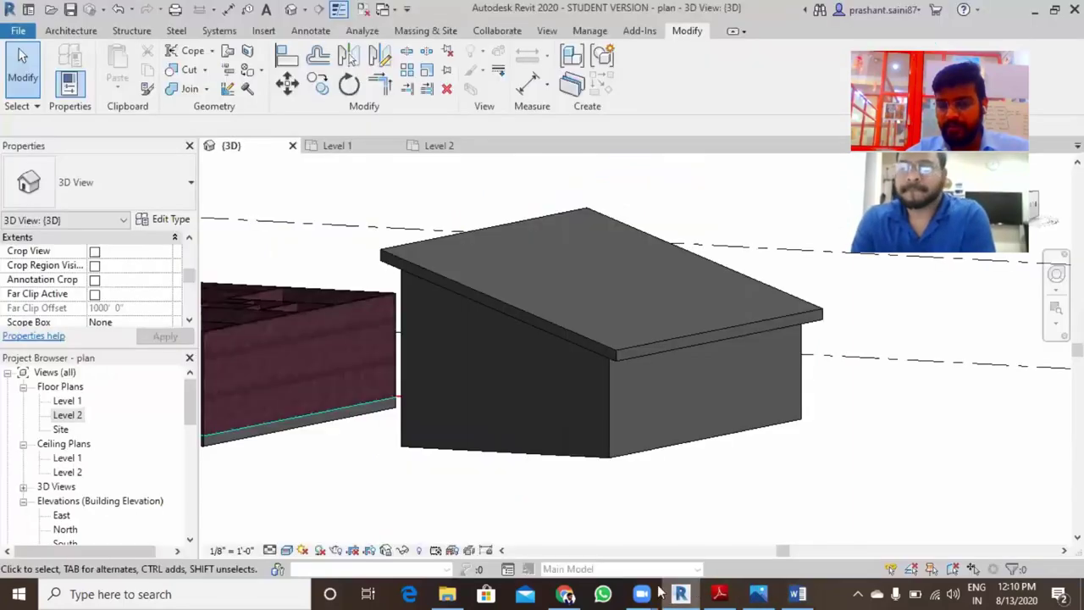
pyautogui.click(797, 593)
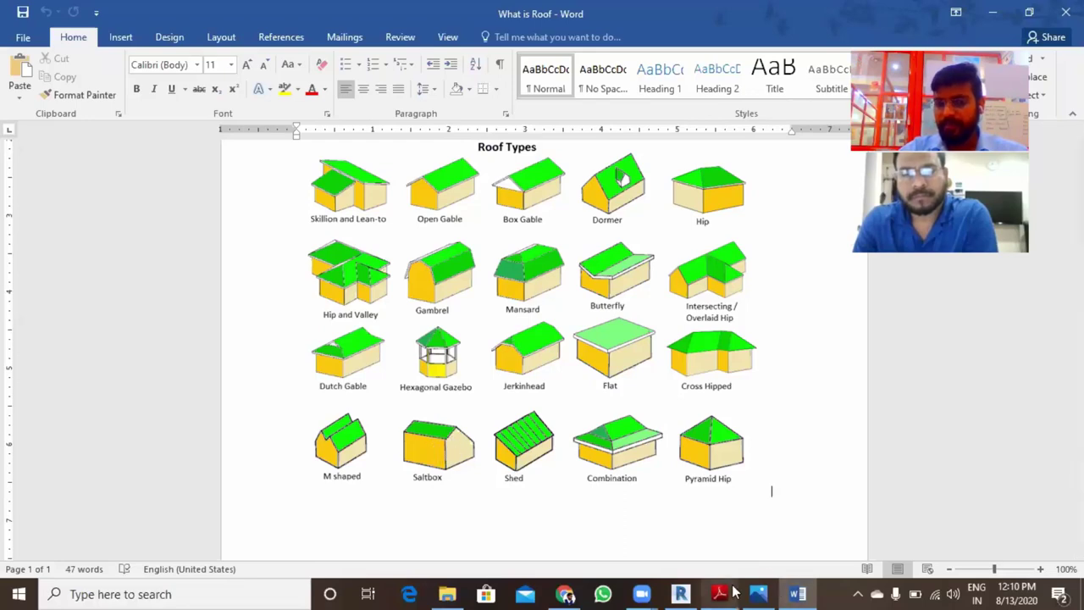
# - In the Level 1 plan, select all the walls of the building
pyautogui.click(687, 588)
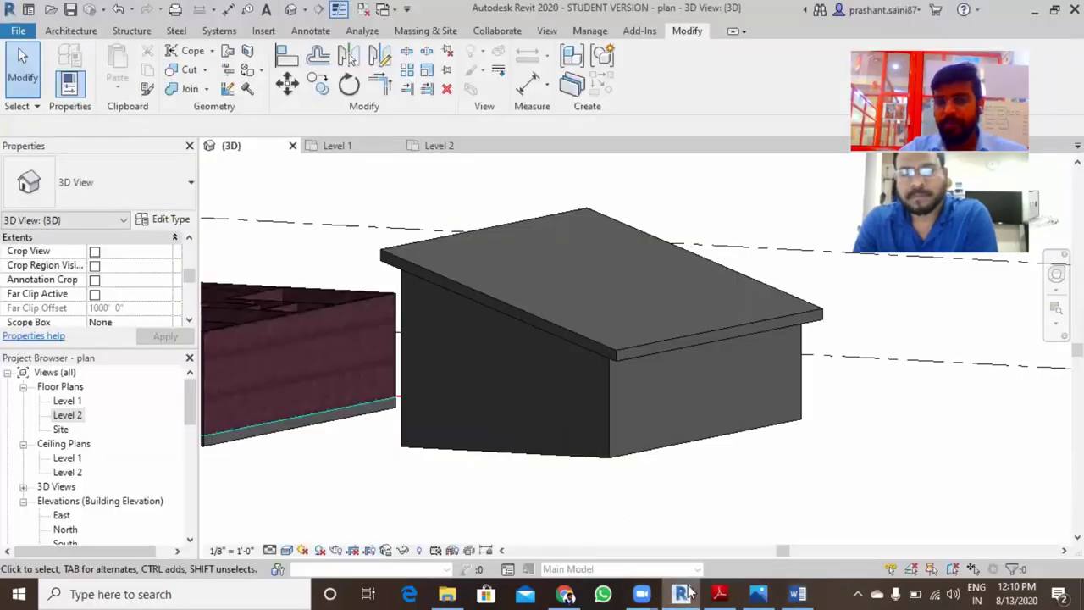
pyautogui.moveTo(439, 397)
pyautogui.keyDown('shift'); pyautogui.mouseDown(button='middle')
pyautogui.moveTo(525, 404)
pyautogui.moveTo(522, 416)
pyautogui.moveTo(525, 397)
pyautogui.mouseUp(button='middle'); pyautogui.keyUp('shift')
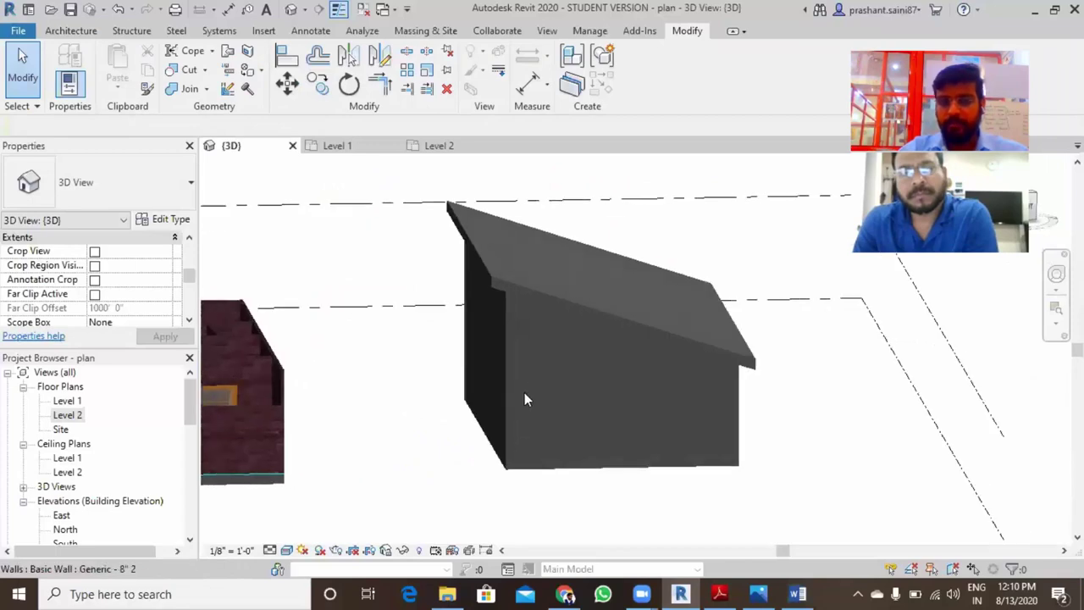
pyautogui.doubleClick(70, 406)
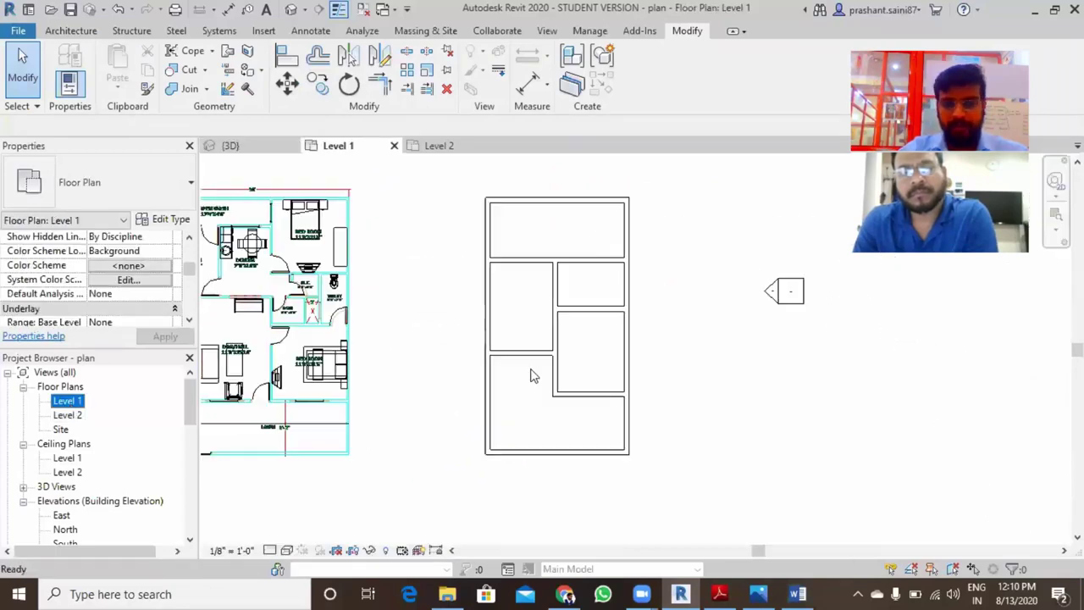
pyautogui.click(546, 452)
pyautogui.scroll(-2, 564, 416)
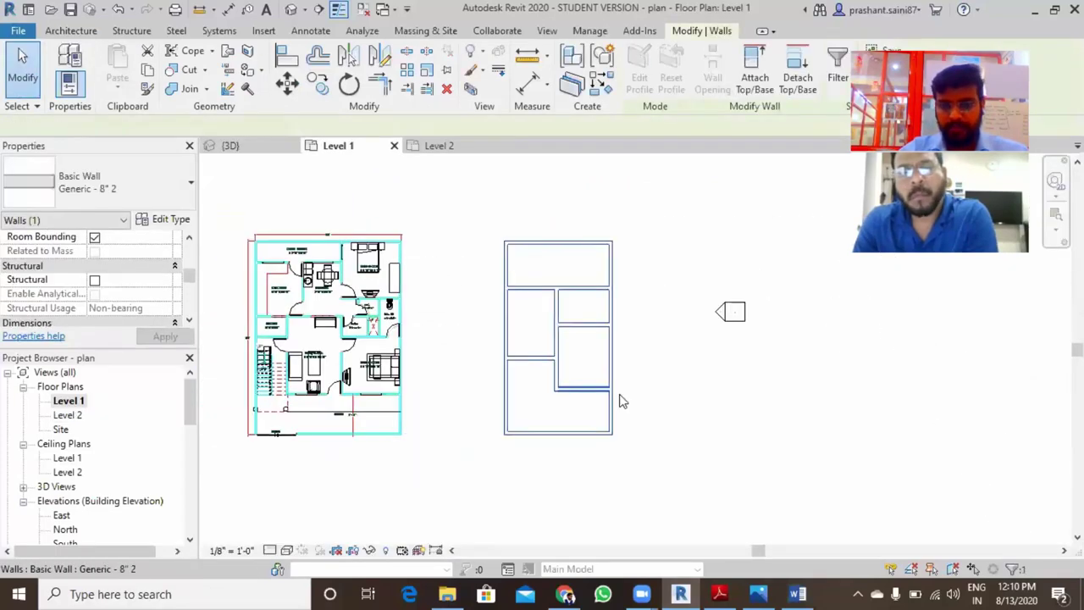
pyautogui.scroll(-2, 619, 399)
pyautogui.click(471, 302)
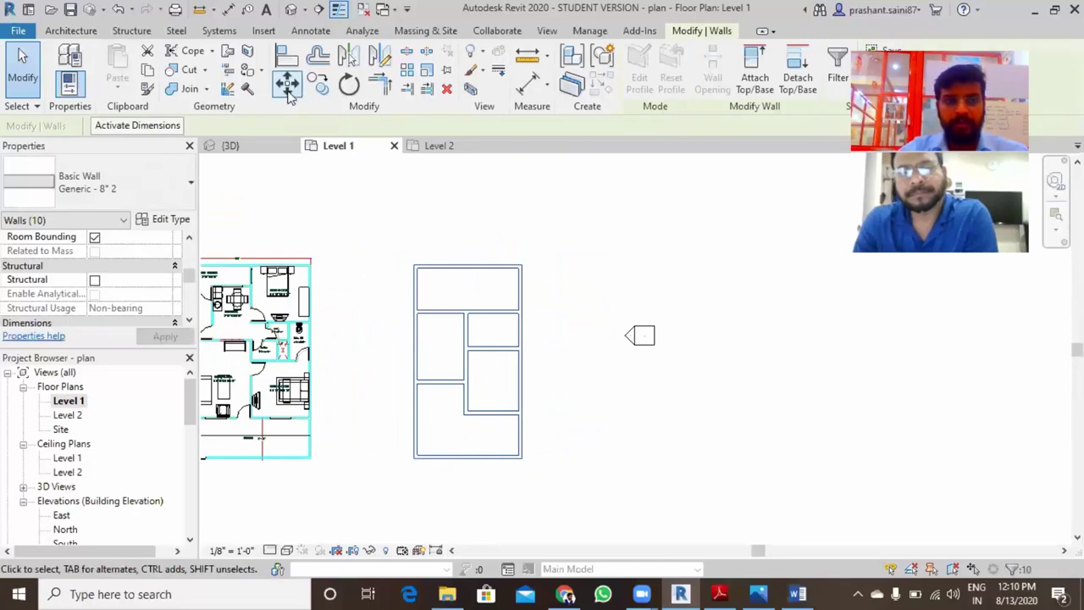
# - Copy the walls three times in a row to the right using Copy with Multiple
pyautogui.click(317, 86)
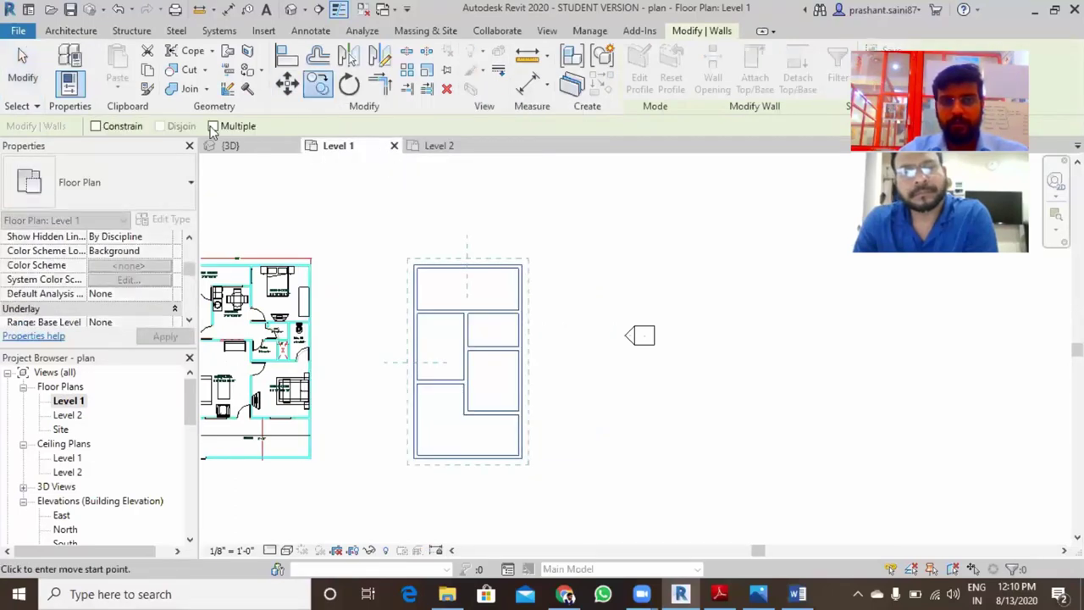
pyautogui.scroll(-2, 581, 339)
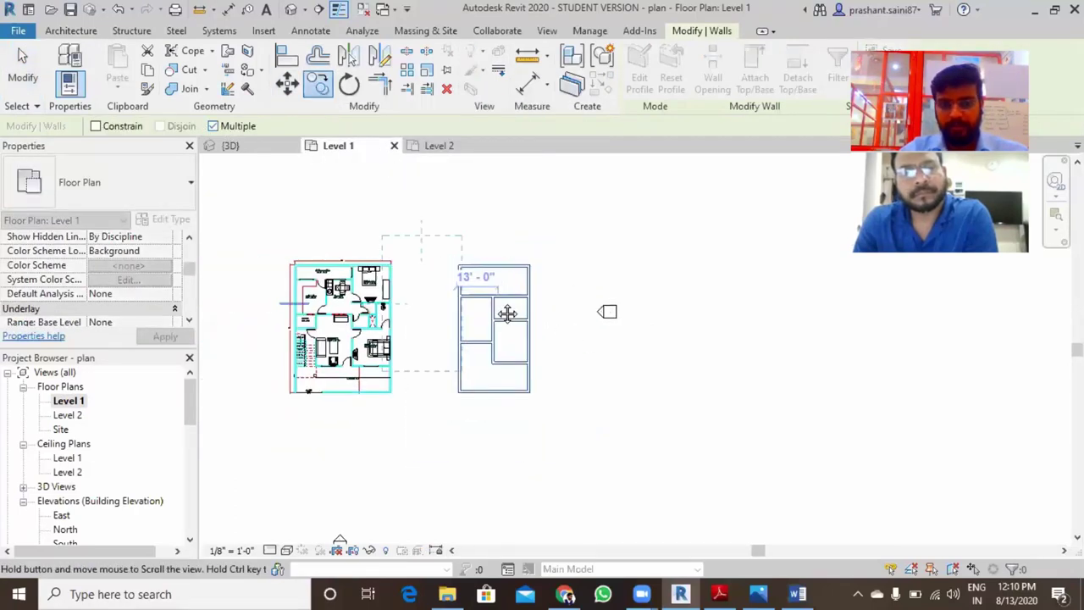
pyautogui.scroll(-2, 508, 314)
pyautogui.click(433, 367)
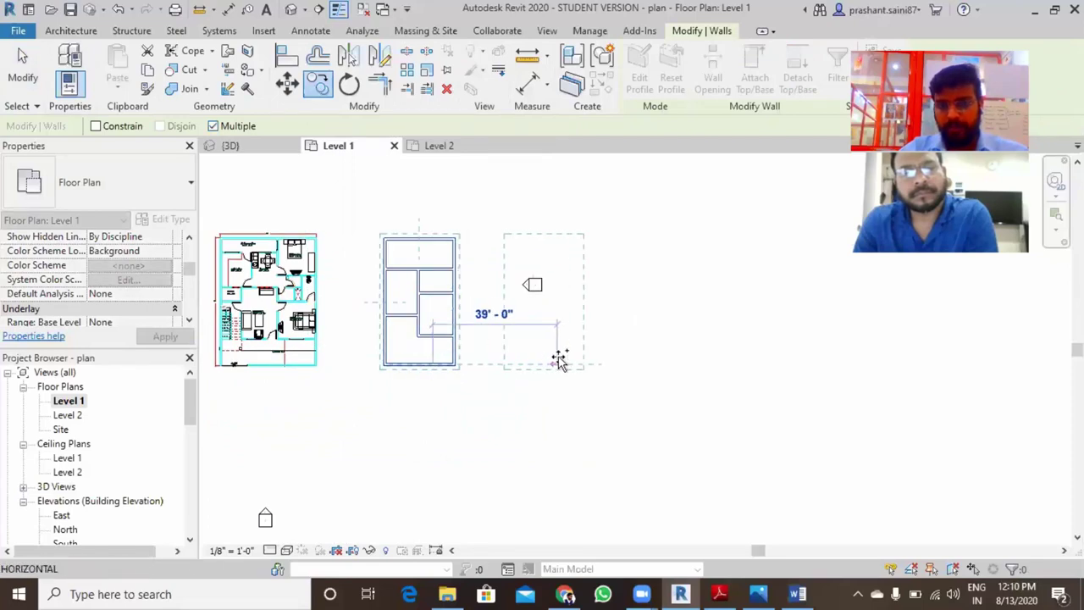
pyautogui.click(686, 366)
pyautogui.click(798, 360)
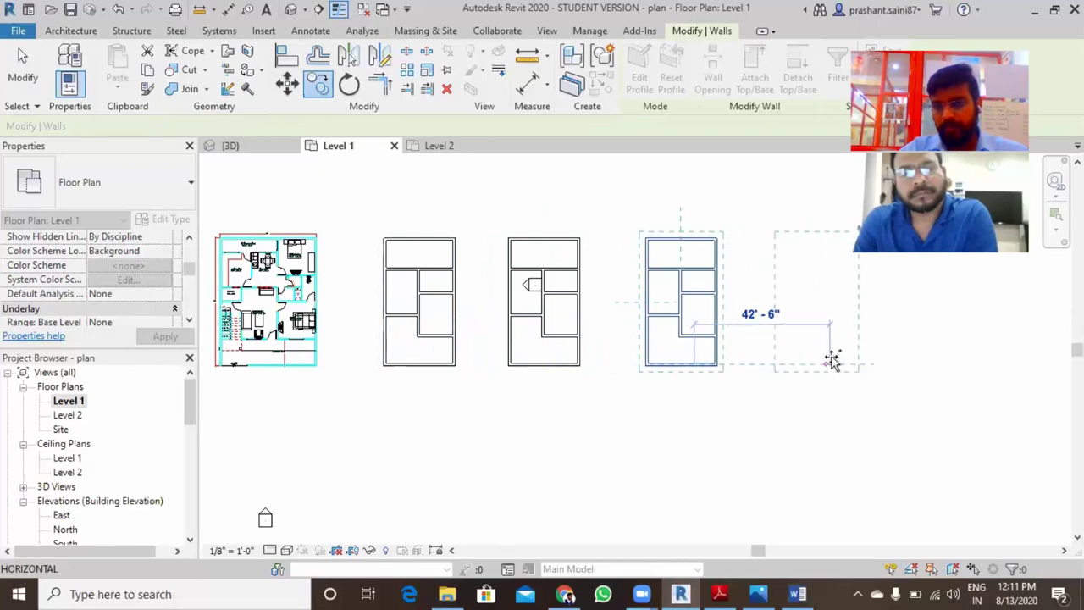
pyautogui.click(845, 360)
pyautogui.press('Escape')
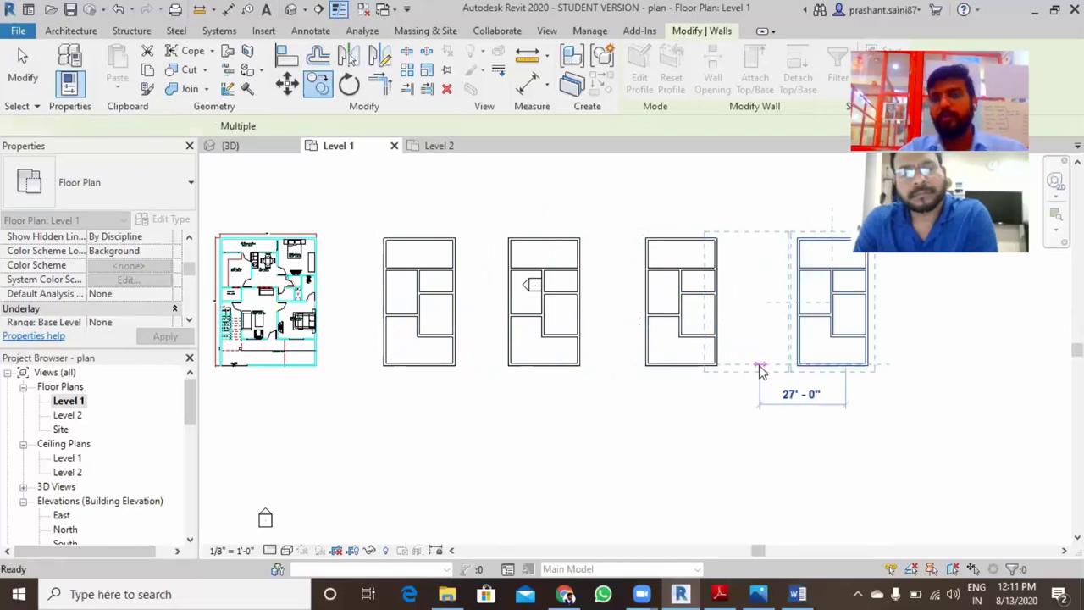
pyautogui.press('Escape')
# - Temporarily hide the newest building copies in plan and 3D, then go to Level 2
pyautogui.moveTo(903, 402)
pyautogui.mouseDown()
pyautogui.moveTo(695, 283)
pyautogui.moveTo(621, 205)
pyautogui.mouseUp()
pyautogui.press('h')
pyautogui.press('h')
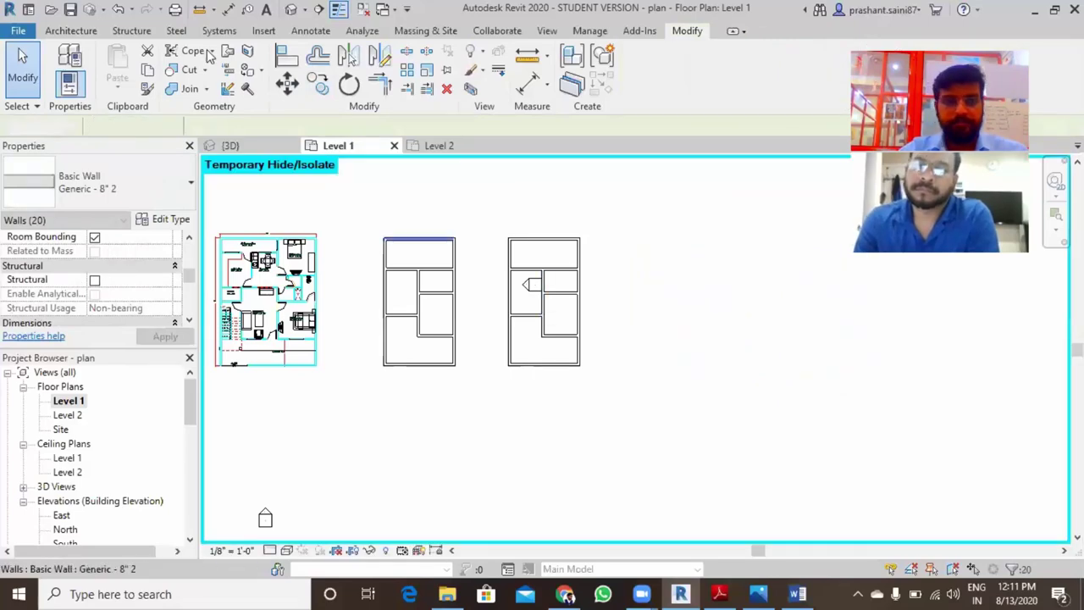
pyautogui.press('Escape')
pyautogui.click(291, 10)
pyautogui.moveTo(881, 405); pyautogui.dragTo(419, 381, button='middle')
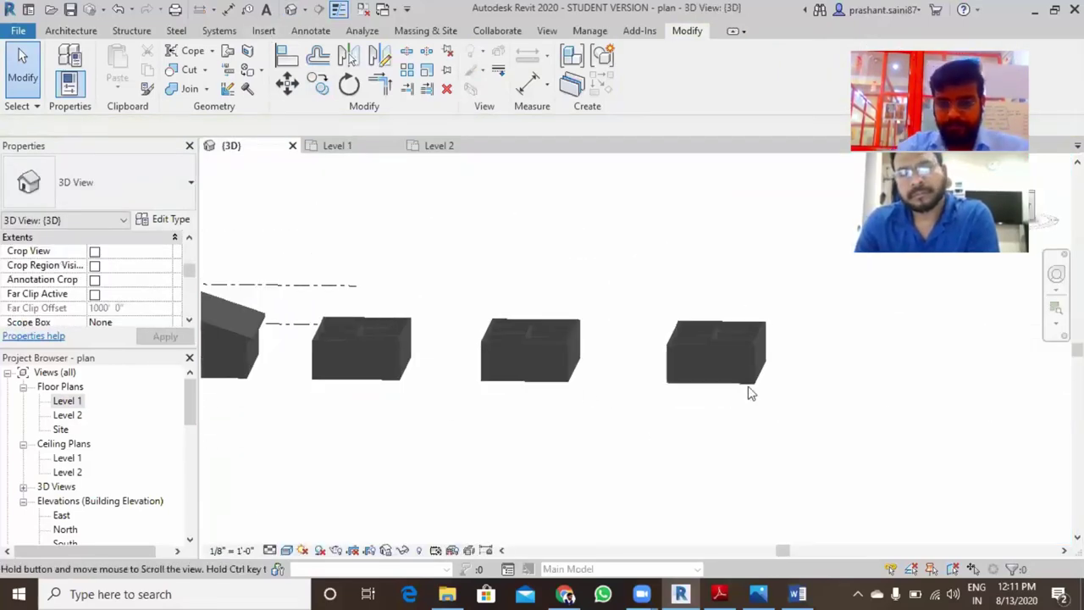
pyautogui.click(746, 377)
pyautogui.moveTo(480, 218); pyautogui.dragTo(477, 212)
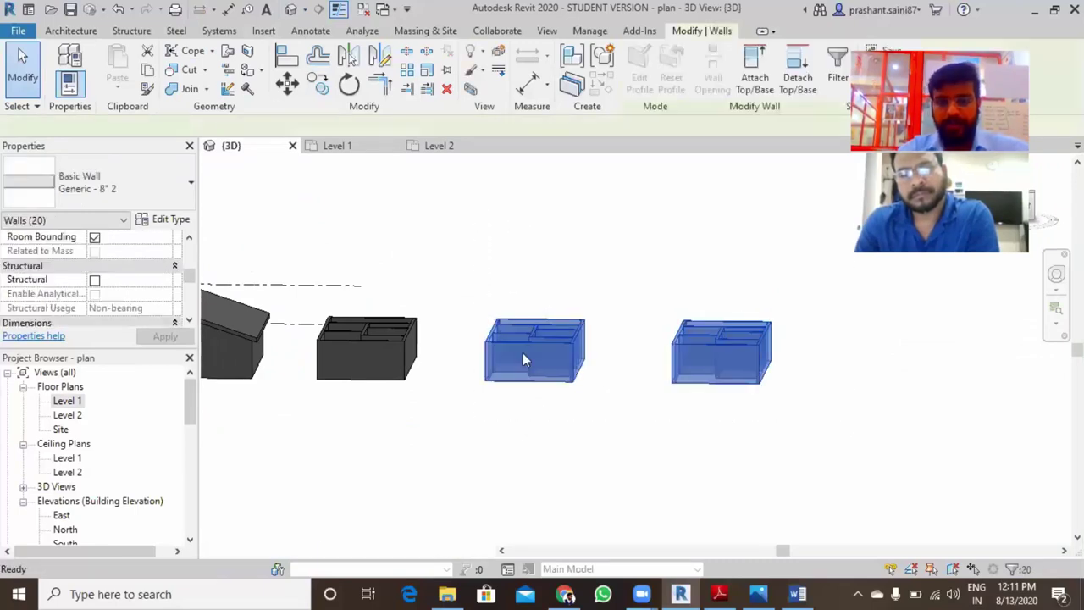
pyautogui.press('h')
pyautogui.press('h')
pyautogui.moveTo(523, 353); pyautogui.dragTo(753, 361, button='middle')
pyautogui.press('Escape')
pyautogui.scroll(4, 593, 352)
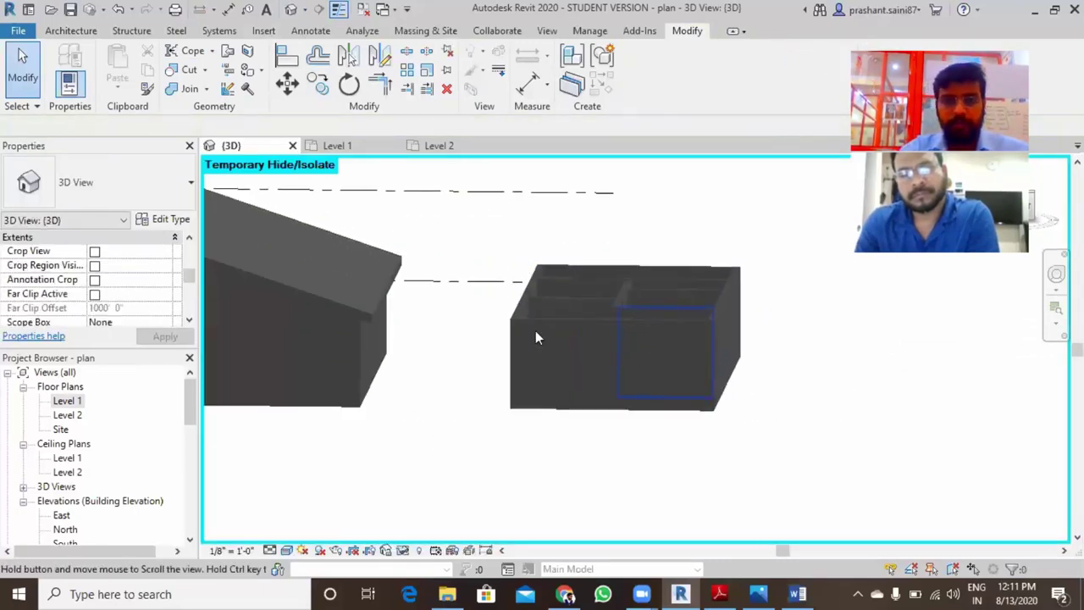
pyautogui.click(68, 402)
# - On Level 2, start a Roof by Footprint and pick the first copy's walls
pyautogui.doubleClick(68, 415)
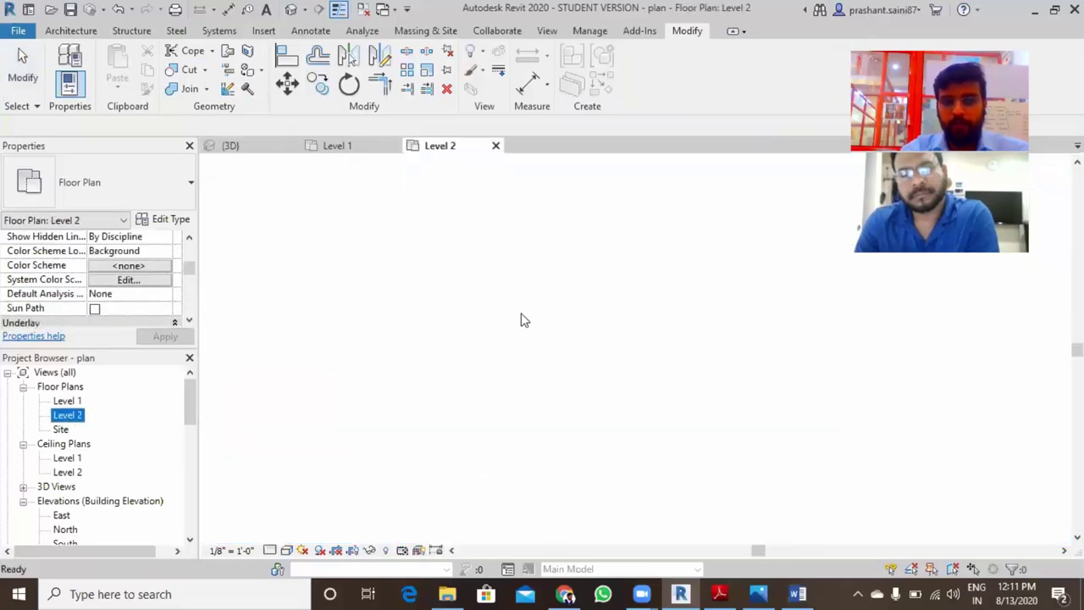
pyautogui.moveTo(615, 317); pyautogui.dragTo(547, 341, button='middle')
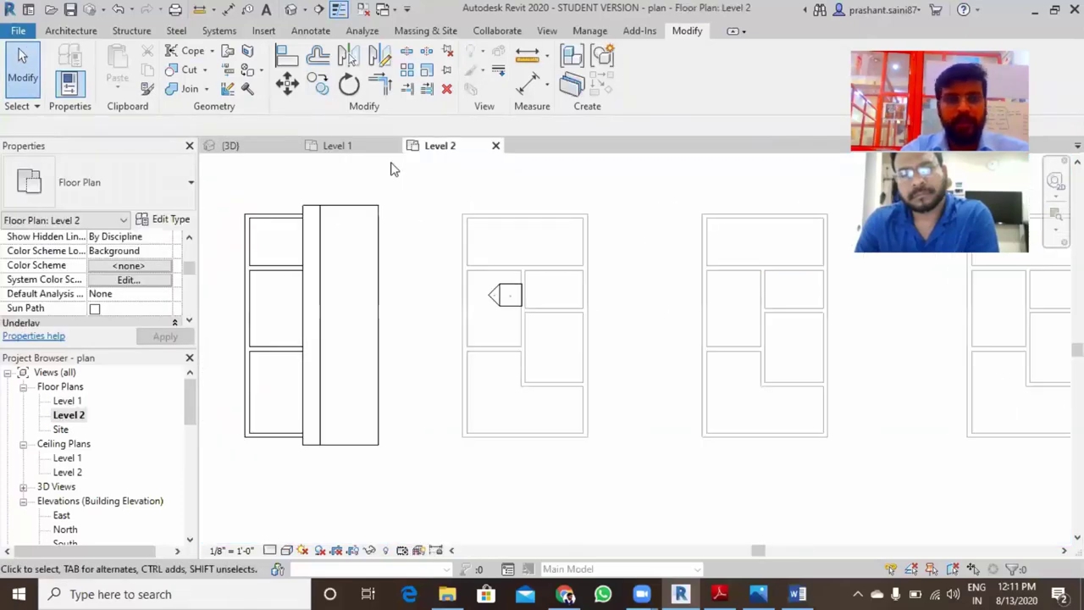
pyautogui.click(79, 34)
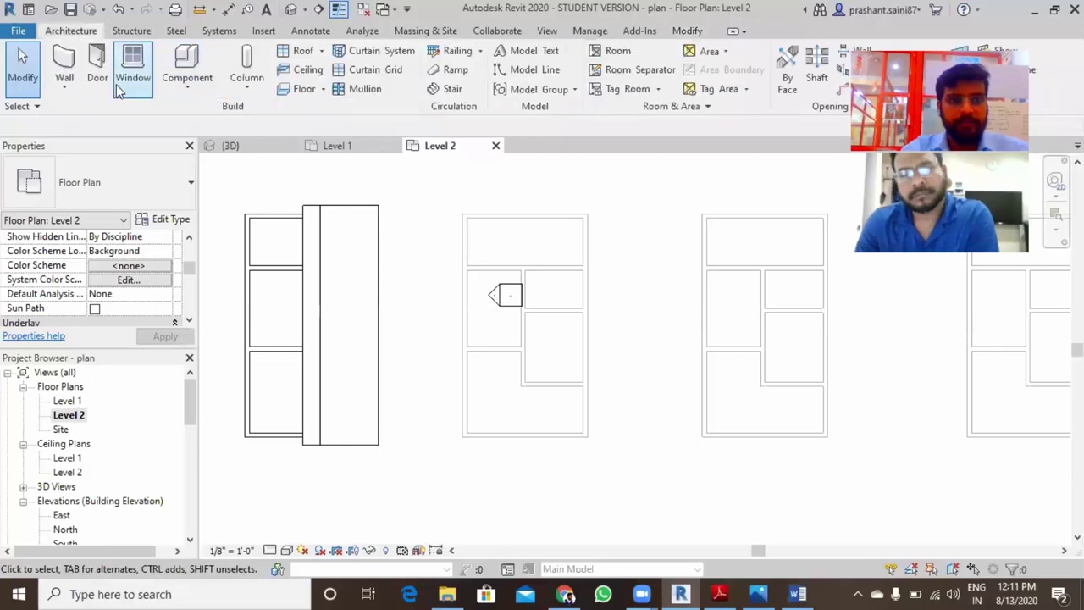
pyautogui.click(320, 52)
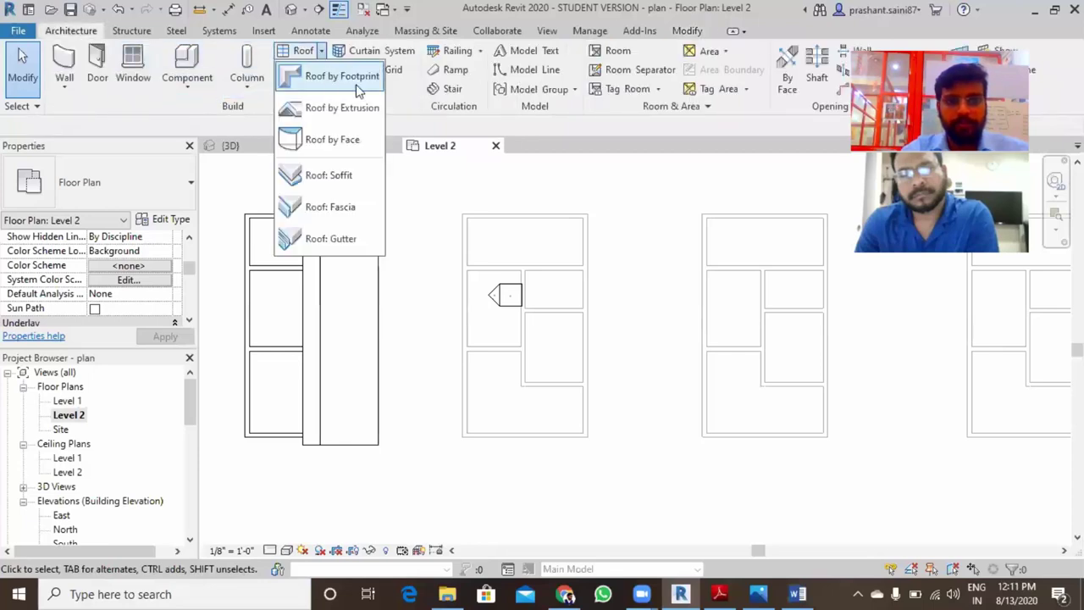
pyautogui.click(335, 74)
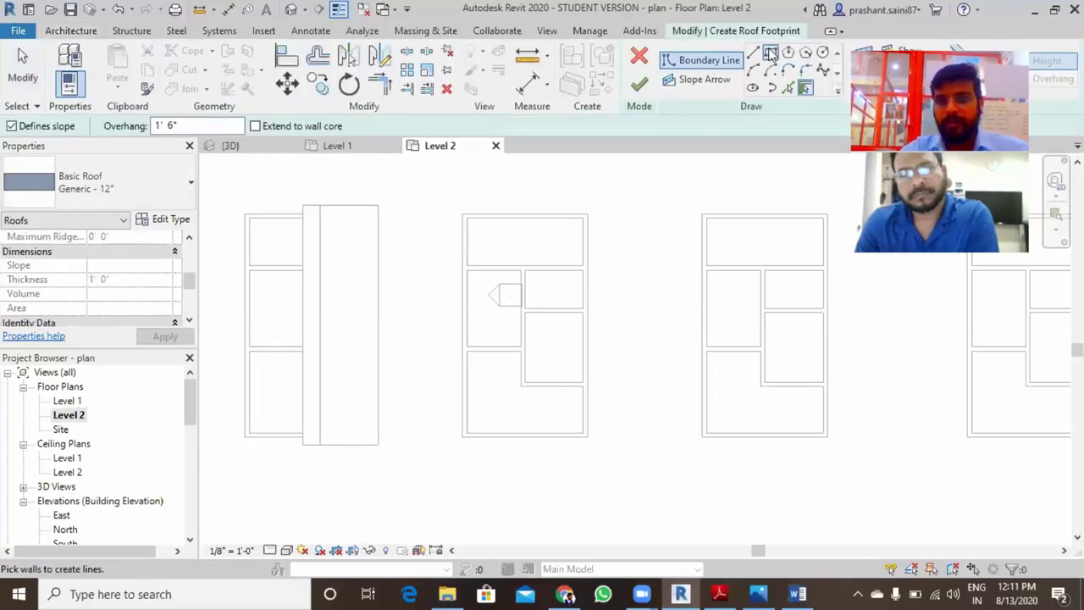
pyautogui.click(770, 54)
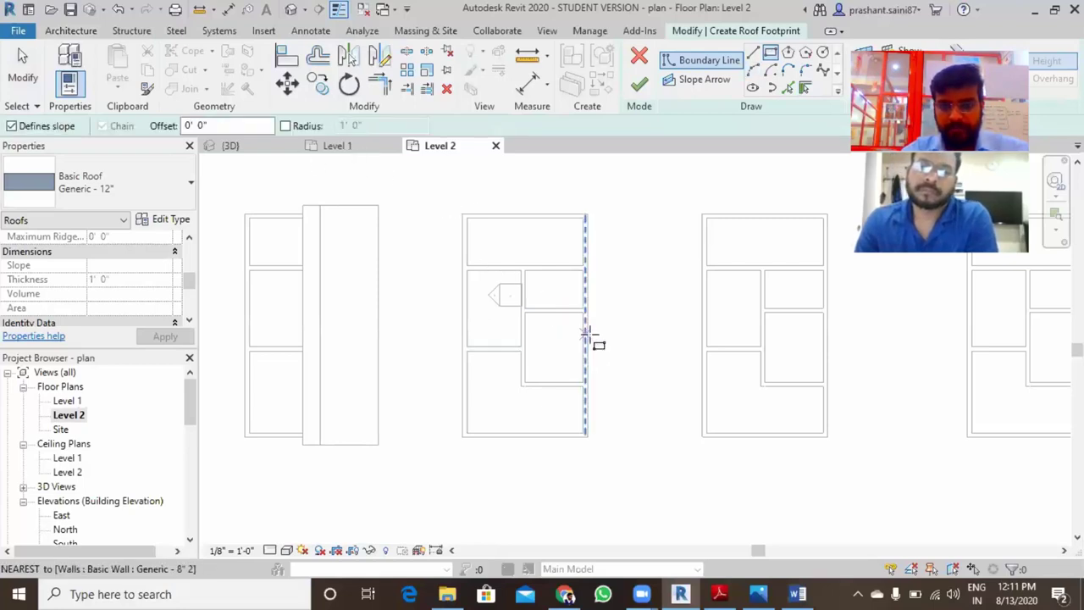
pyautogui.click(804, 89)
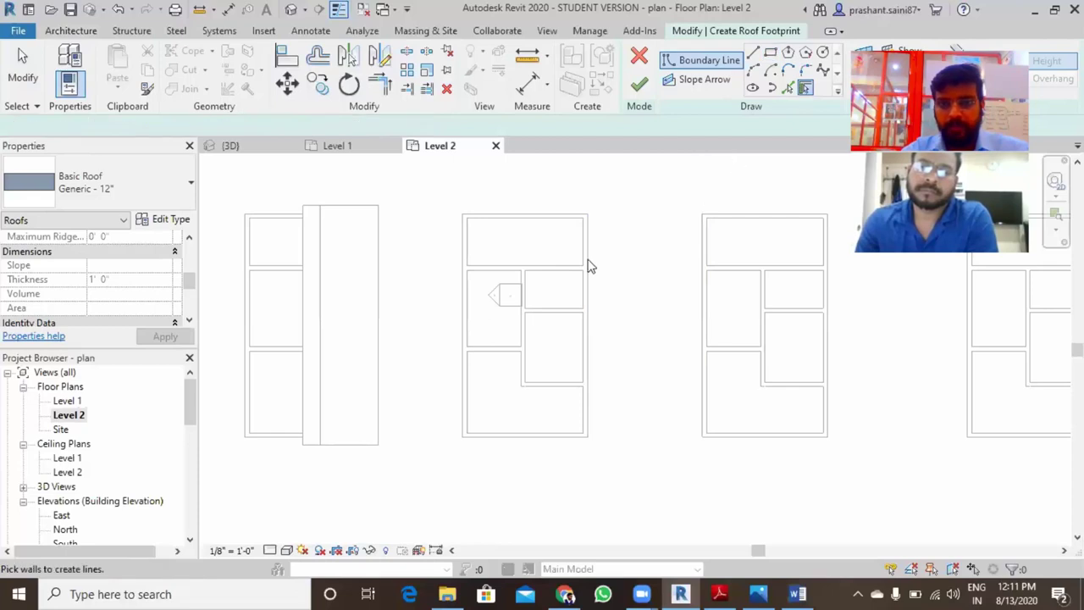
pyautogui.click(590, 265)
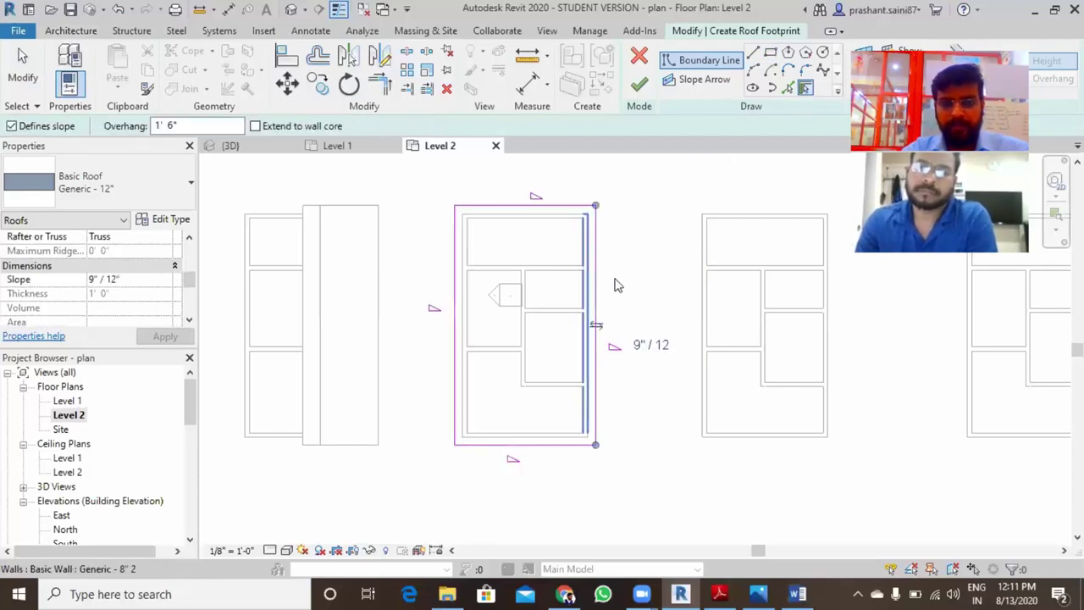
# - Make the top and bottom footprint edges non-slope-defining
pyautogui.moveTo(624, 281); pyautogui.dragTo(643, 263, button='middle')
pyautogui.press('Escape')
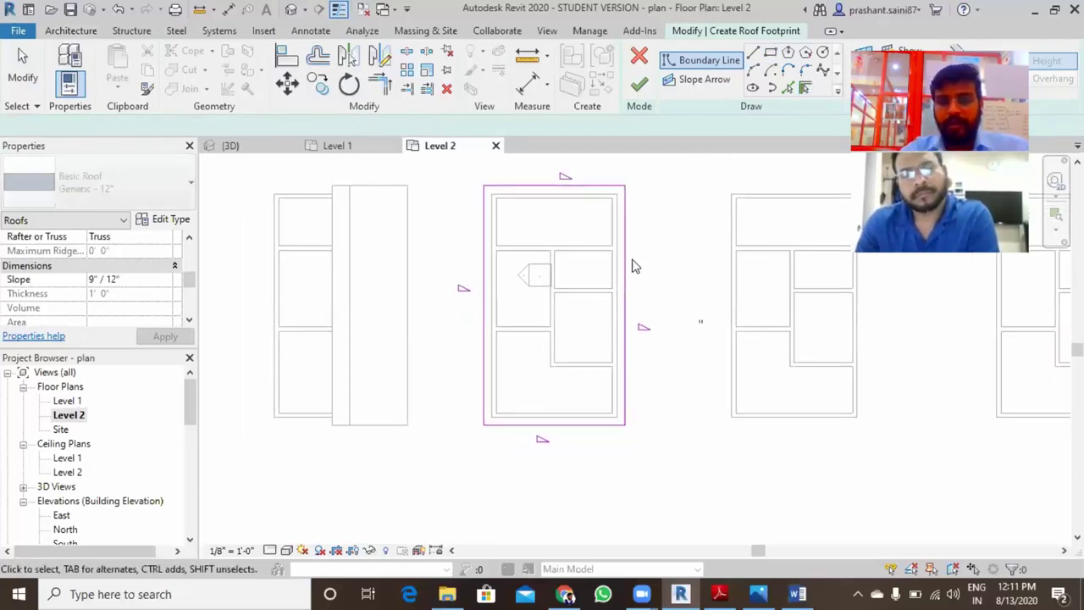
pyautogui.scroll(-1, 593, 280)
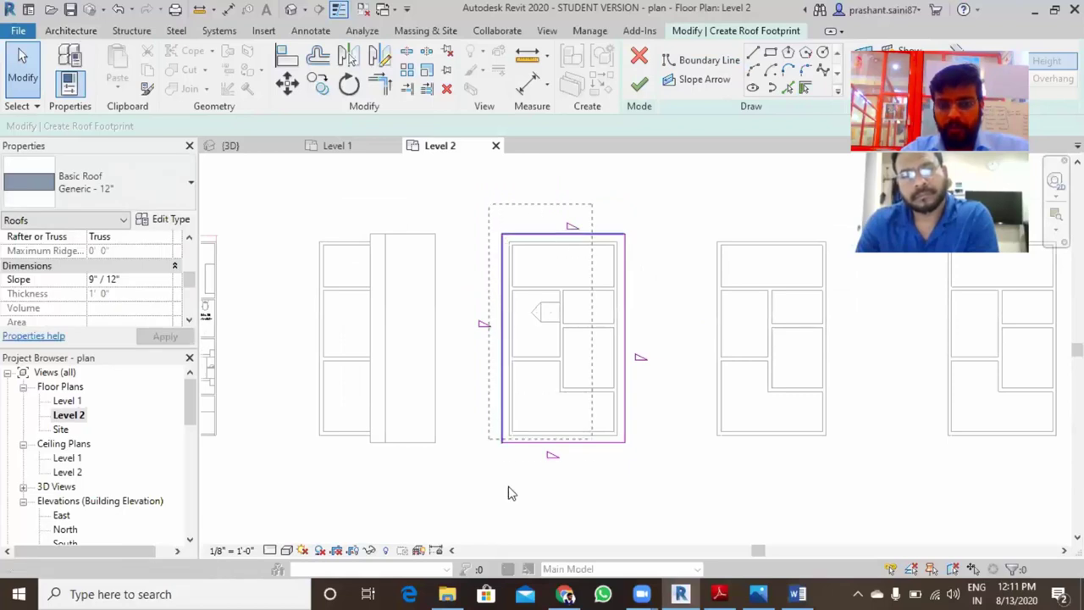
pyautogui.moveTo(511, 493); pyautogui.dragTo(531, 494)
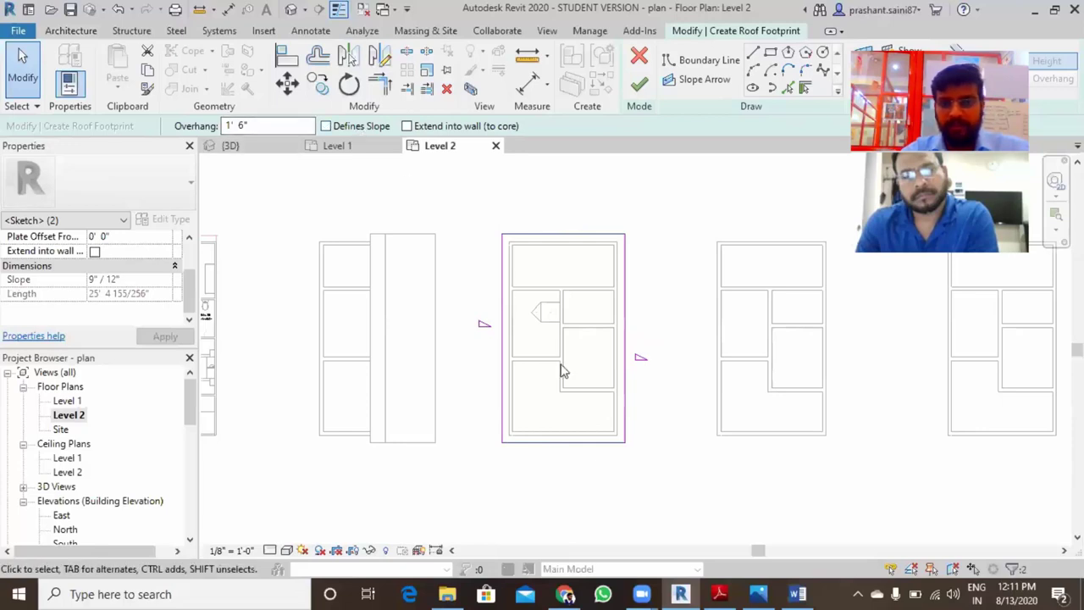
pyautogui.click(495, 356)
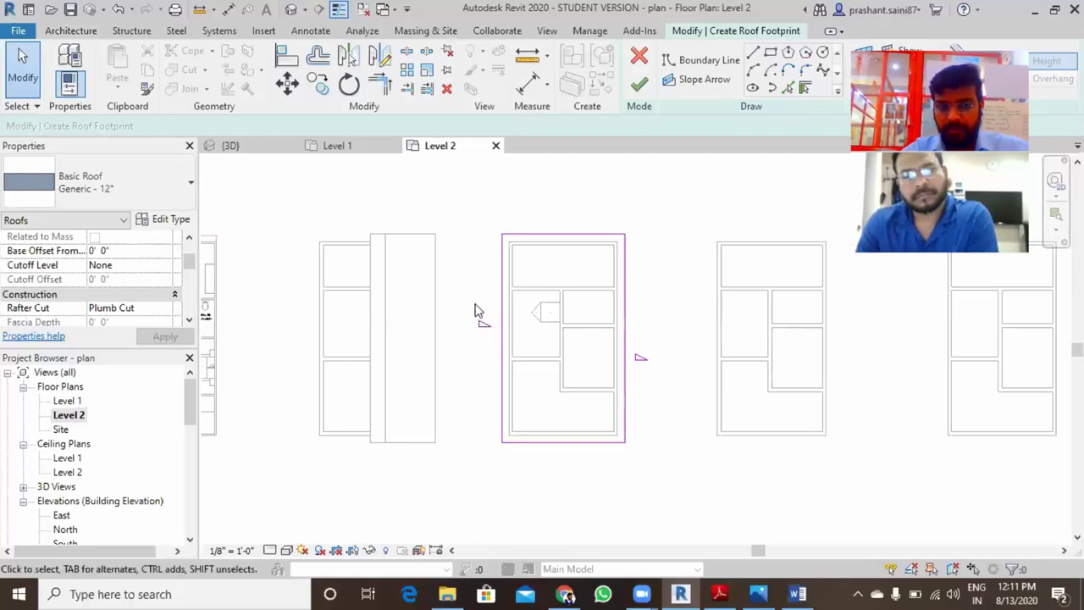
# - Set the left edge slope to 2"/12" and finish the roof
pyautogui.moveTo(519, 344); pyautogui.dragTo(534, 306, button='middle')
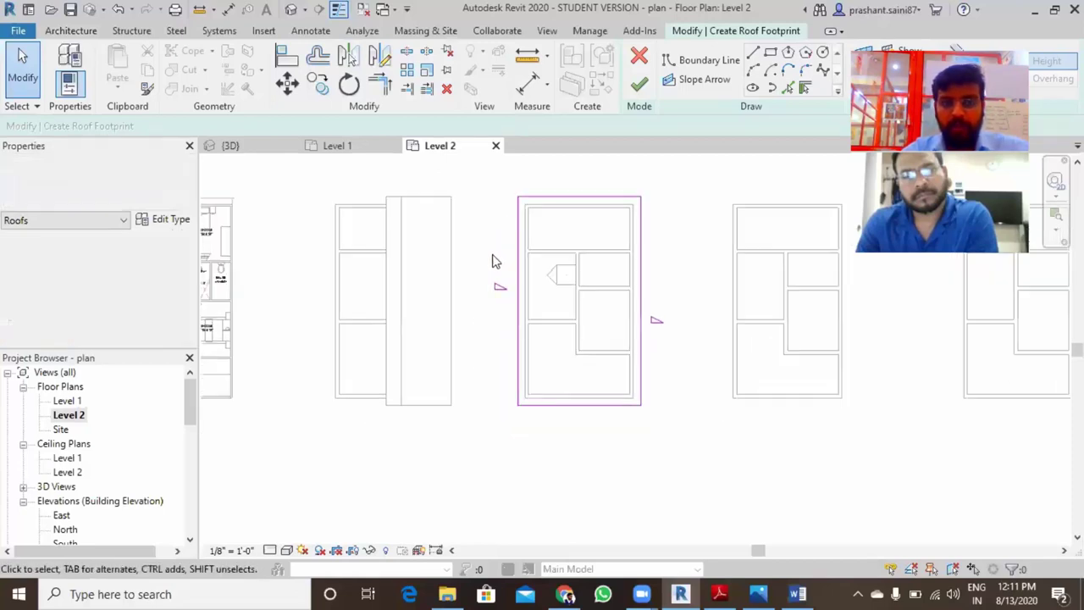
pyautogui.moveTo(488, 251)
pyautogui.mouseDown()
pyautogui.moveTo(550, 347)
pyautogui.moveTo(484, 272)
pyautogui.mouseUp()
pyautogui.write('2')
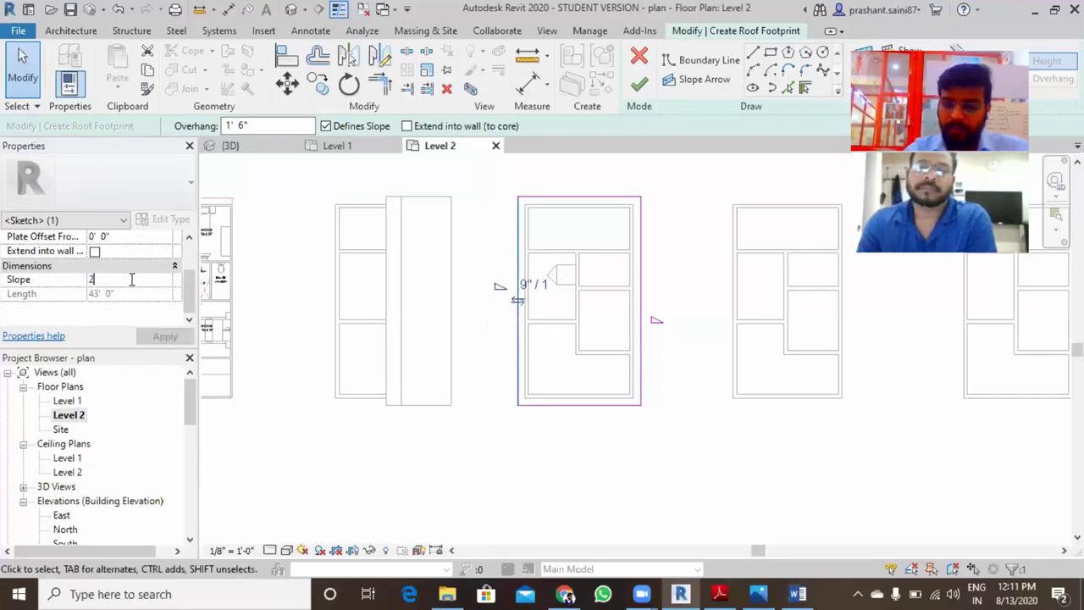
pyautogui.press('Tab')
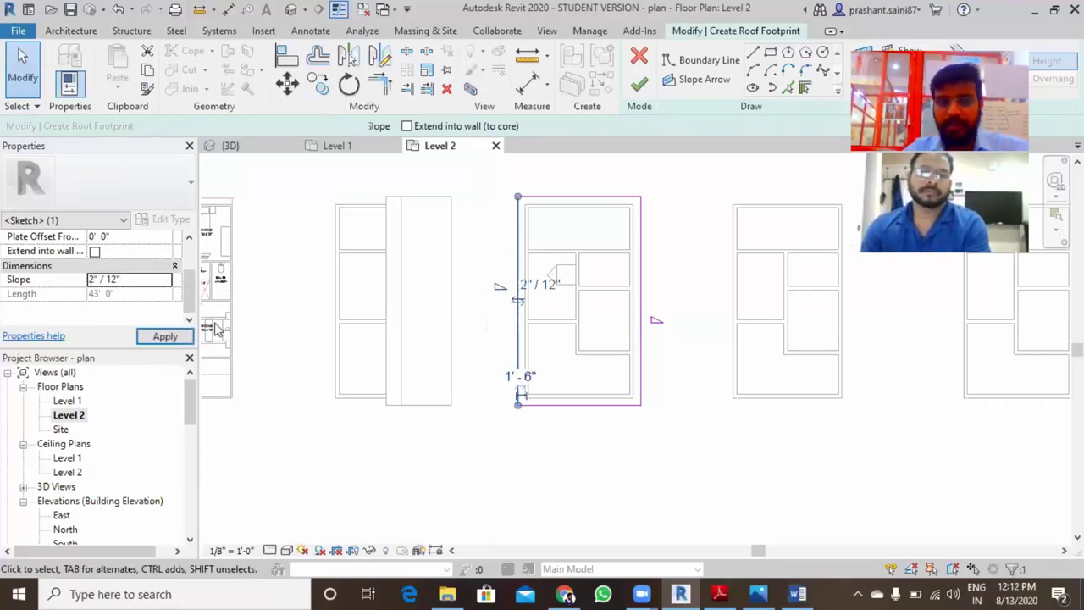
pyautogui.click(164, 337)
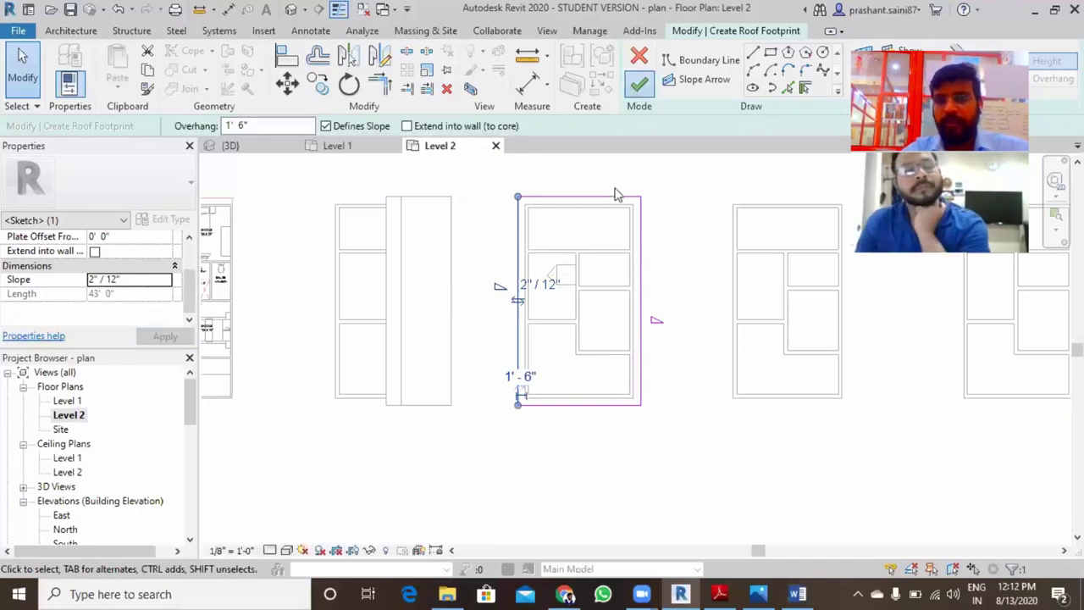
pyautogui.click(639, 84)
# - View the new roof in 3D and try selecting the copied building's walls
pyautogui.click(224, 146)
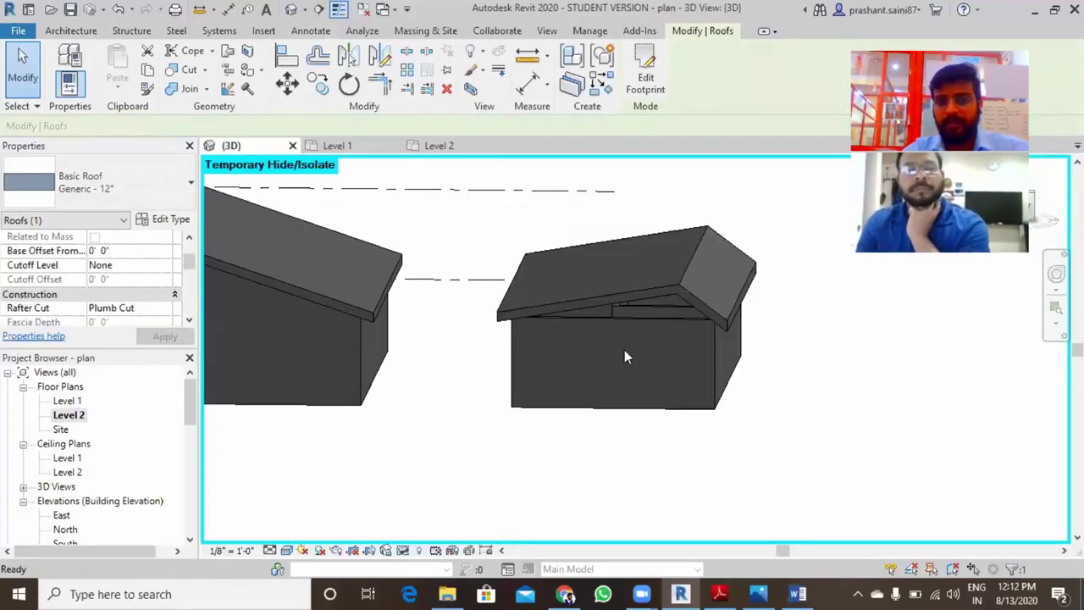
pyautogui.moveTo(630, 370)
pyautogui.keyDown('shift'); pyautogui.mouseDown(button='middle')
pyautogui.moveTo(651, 374)
pyautogui.moveTo(585, 363)
pyautogui.moveTo(561, 380)
pyautogui.moveTo(624, 370)
pyautogui.moveTo(656, 382)
pyautogui.moveTo(690, 335)
pyautogui.mouseUp(button='middle'); pyautogui.keyUp('shift')
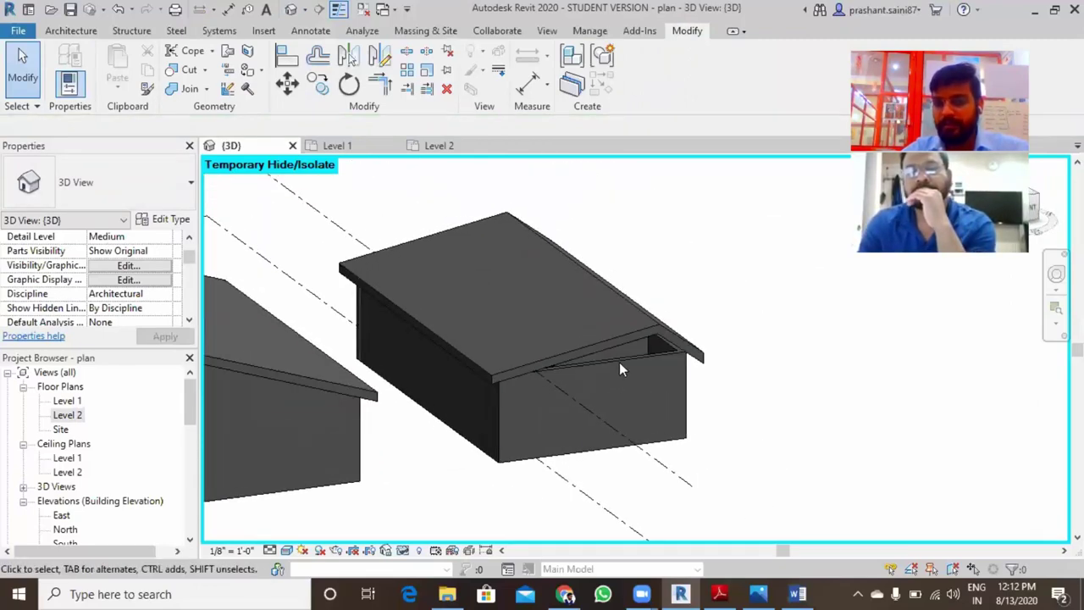
pyautogui.click(621, 371)
pyautogui.press('a')
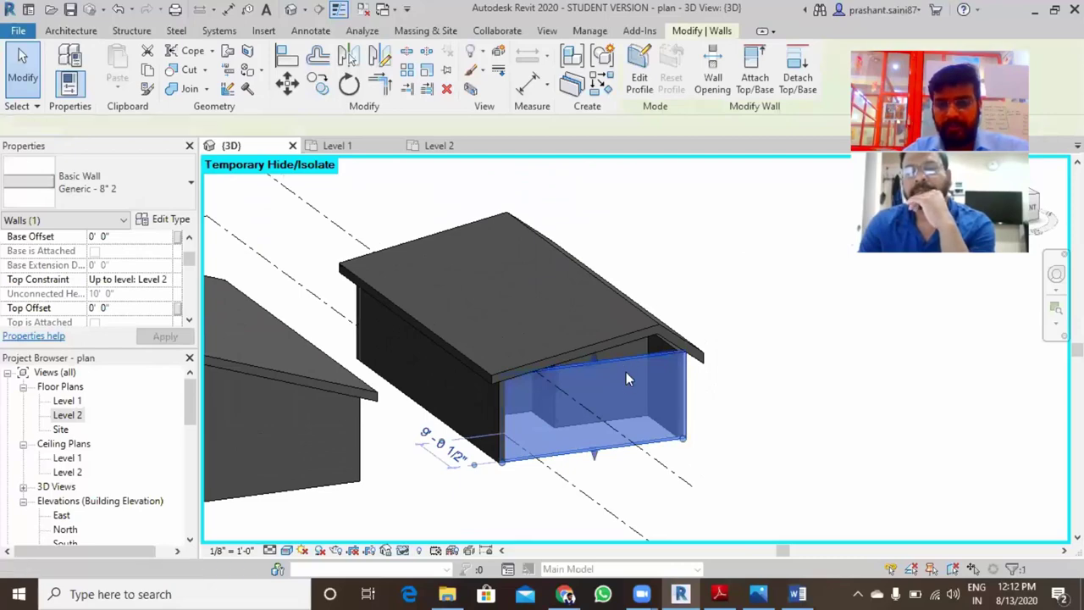
pyautogui.keyDown('shift'); pyautogui.moveTo(626, 372); pyautogui.dragTo(426, 352, button='middle'); pyautogui.keyUp('shift')
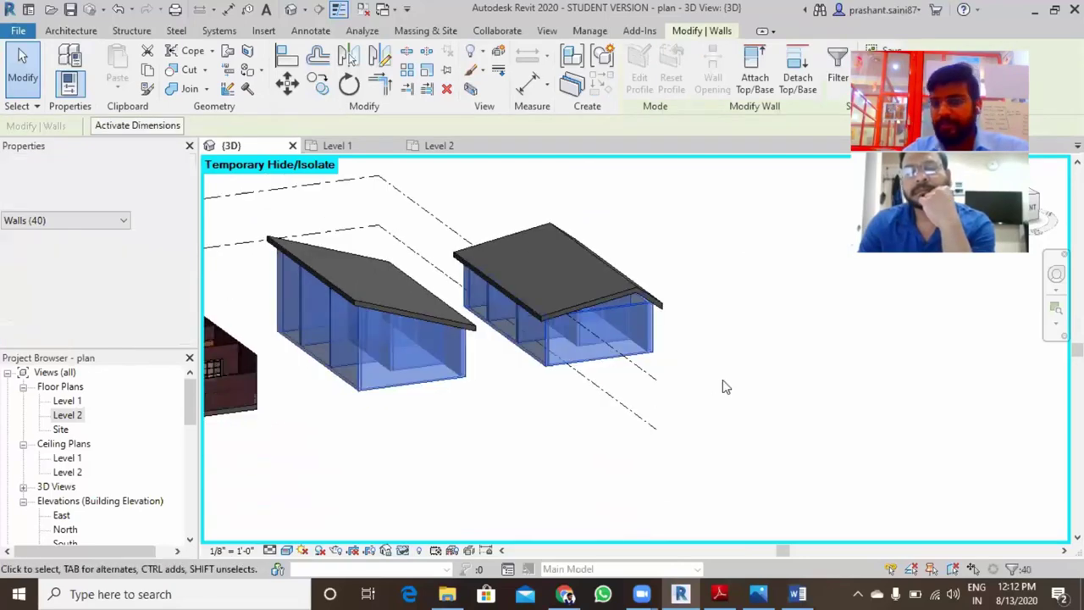
pyautogui.click(721, 382)
pyautogui.moveTo(644, 355)
pyautogui.keyDown('shift'); pyautogui.mouseDown(button='middle')
pyautogui.moveTo(684, 364)
pyautogui.moveTo(649, 295)
pyautogui.moveTo(621, 343)
pyautogui.mouseUp(button='middle'); pyautogui.keyUp('shift')
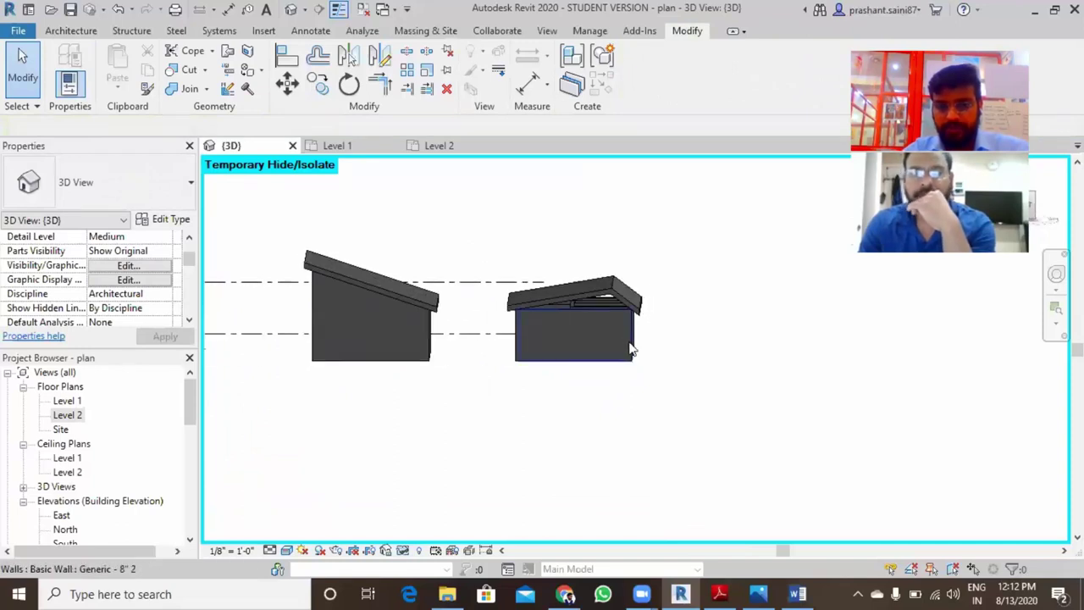
# - Tab-select the copy's four connected walls and attach their tops to the roof
pyautogui.press('Tab')
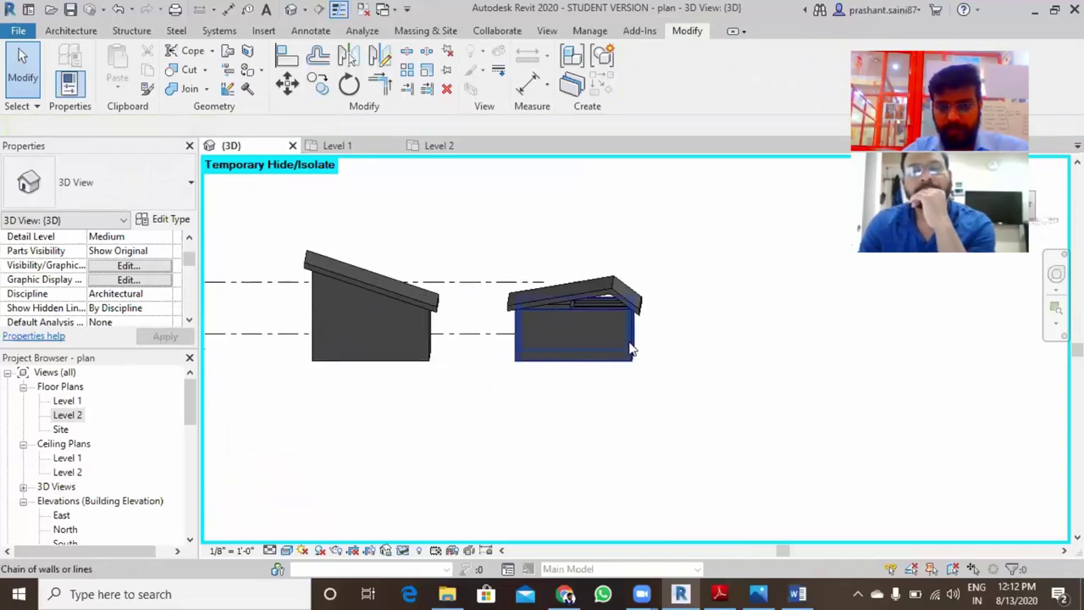
pyautogui.click(631, 349)
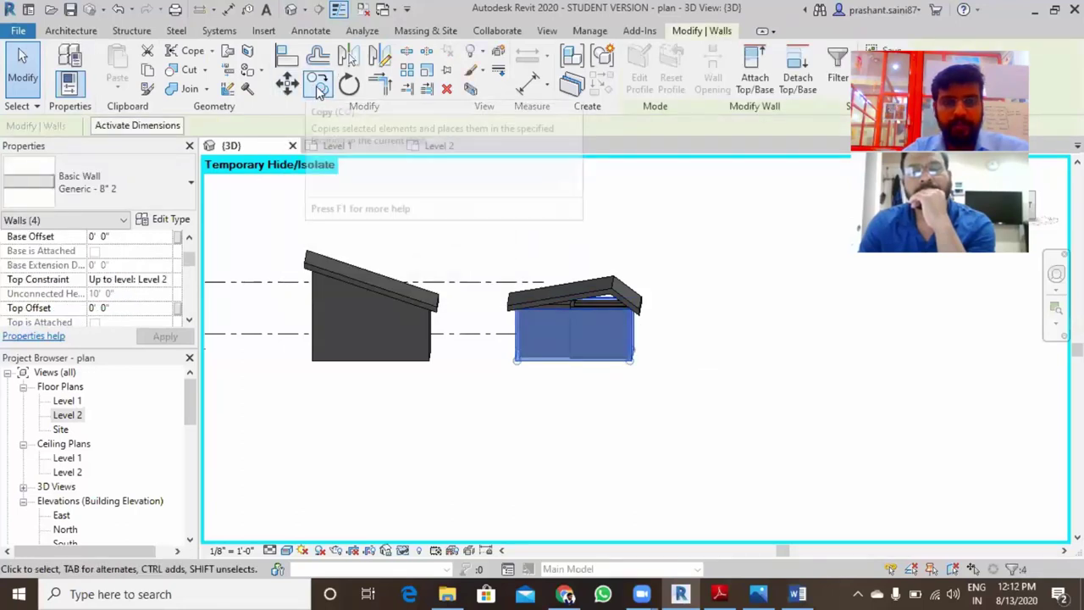
pyautogui.click(742, 83)
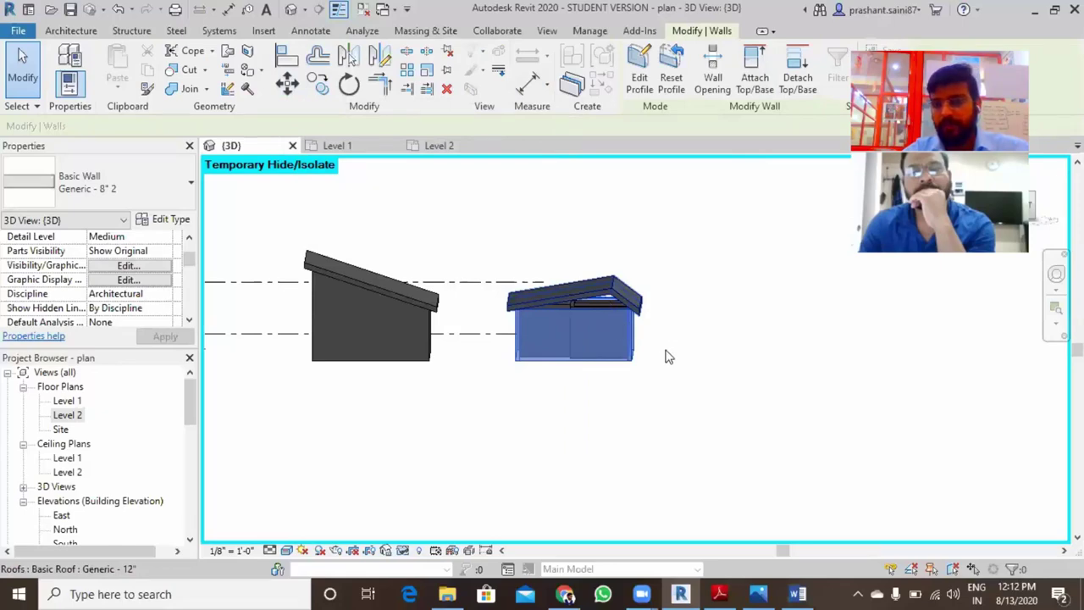
pyautogui.click(667, 315)
pyautogui.moveTo(667, 315)
pyautogui.keyDown('shift'); pyautogui.mouseDown(button='middle')
pyautogui.moveTo(547, 322)
pyautogui.moveTo(431, 351)
pyautogui.moveTo(872, 297)
pyautogui.moveTo(755, 327)
pyautogui.moveTo(527, 351)
pyautogui.moveTo(762, 358)
pyautogui.mouseUp(button='middle'); pyautogui.keyUp('shift')
# - Reset the temporary hide (HR) to show the two roofless copies again
pyautogui.scroll(-3, 591, 379)
pyautogui.moveTo(658, 415)
pyautogui.keyDown('shift'); pyautogui.mouseDown(button='middle')
pyautogui.moveTo(685, 412)
pyautogui.moveTo(634, 378)
pyautogui.mouseUp(button='middle'); pyautogui.keyUp('shift')
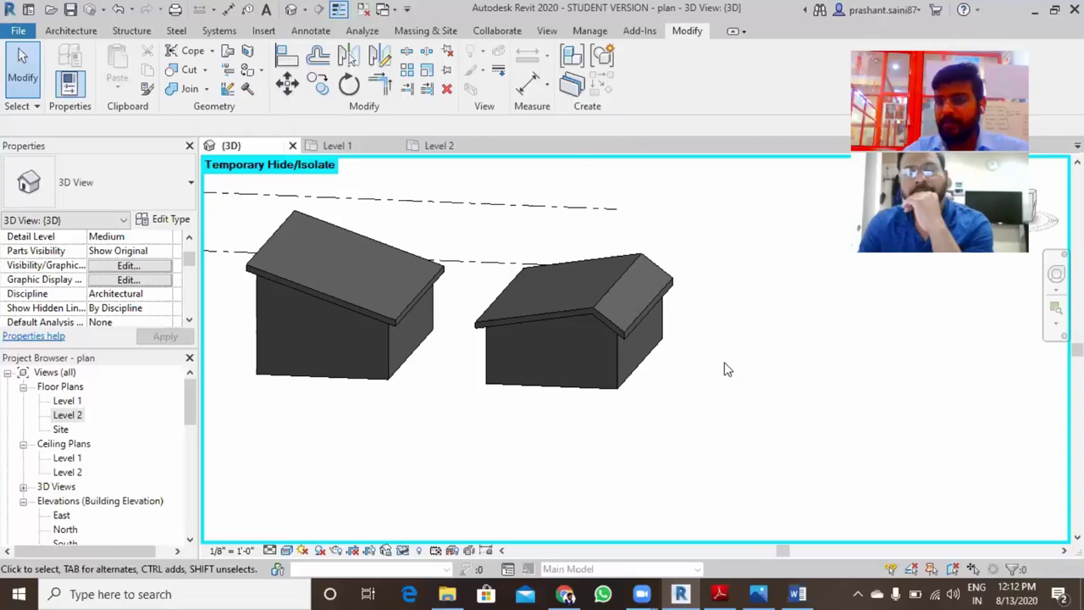
pyautogui.moveTo(719, 366); pyautogui.dragTo(692, 387, button='middle')
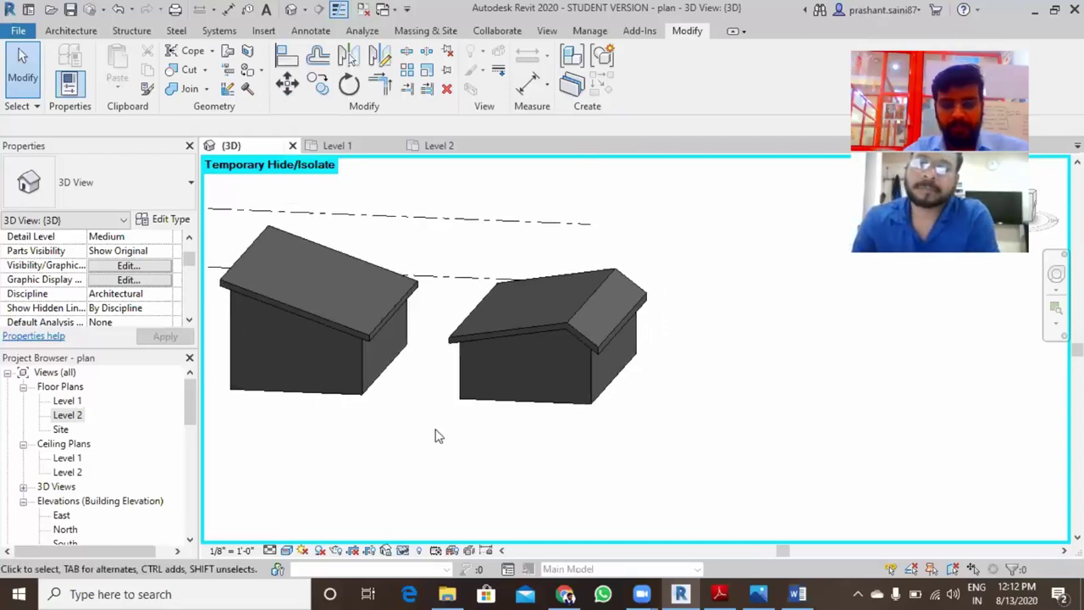
pyautogui.press('h')
pyautogui.press('r')
pyautogui.moveTo(876, 366); pyautogui.dragTo(640, 404, button='middle')
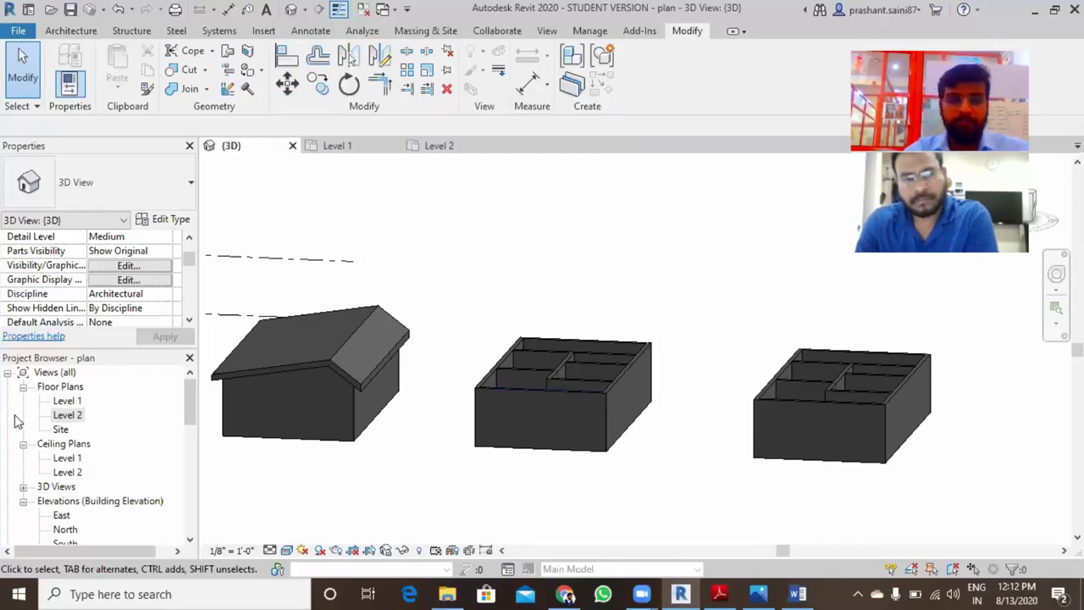
# - Open the Level 2 plan and start a Roof by Footprint using Pick Walls
pyautogui.doubleClick(68, 415)
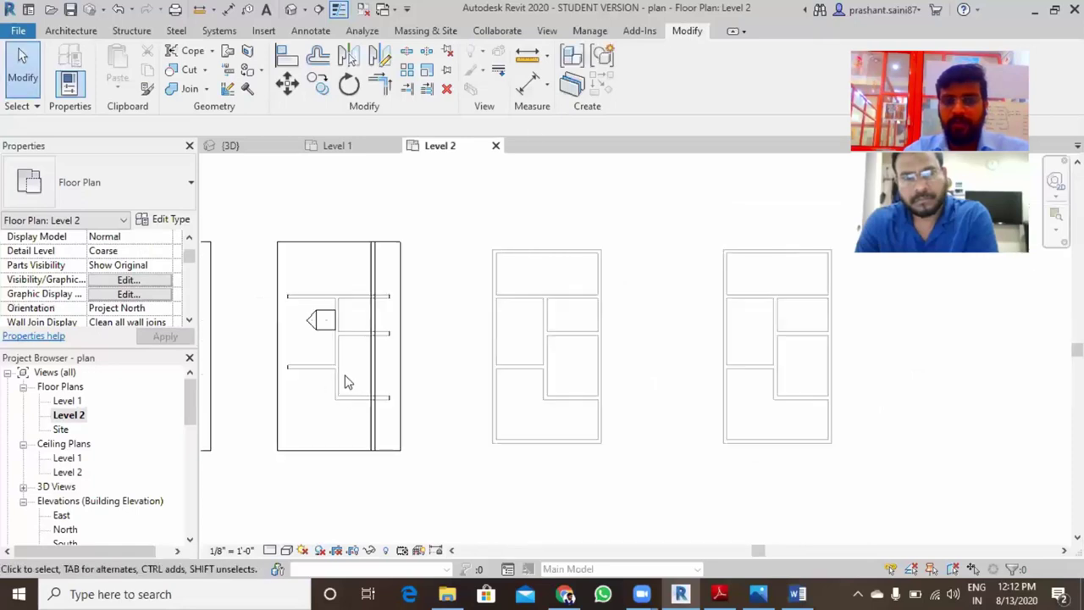
pyautogui.click(73, 31)
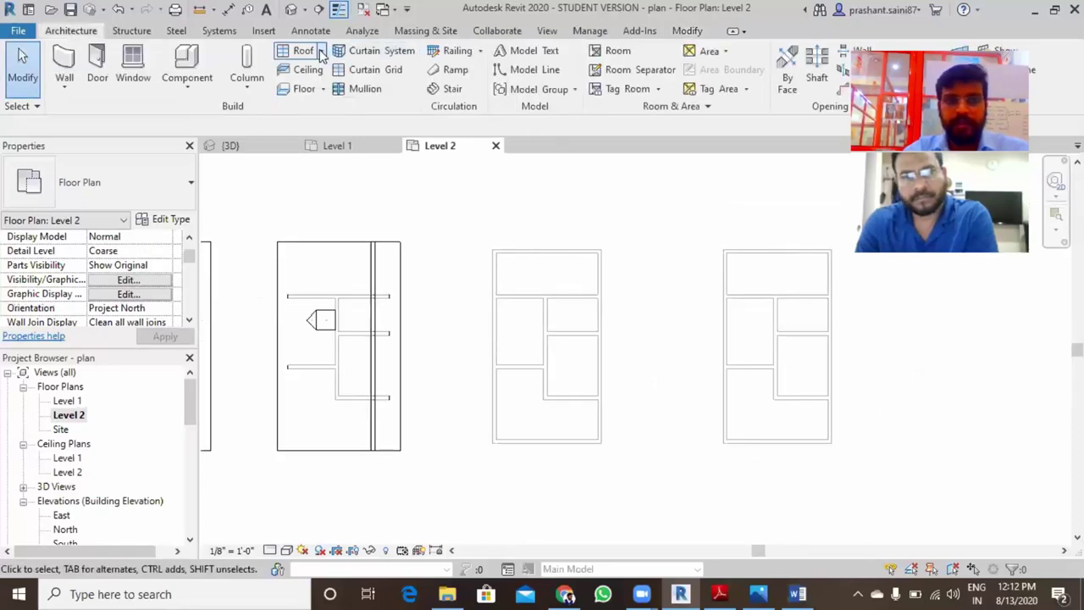
pyautogui.click(306, 51)
pyautogui.click(325, 84)
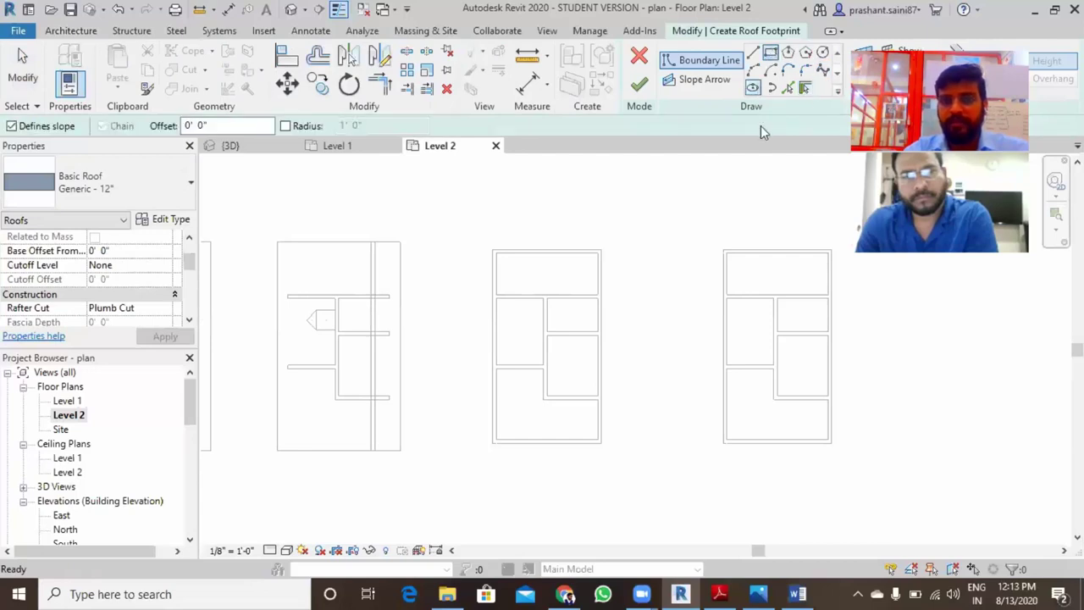
pyautogui.click(807, 91)
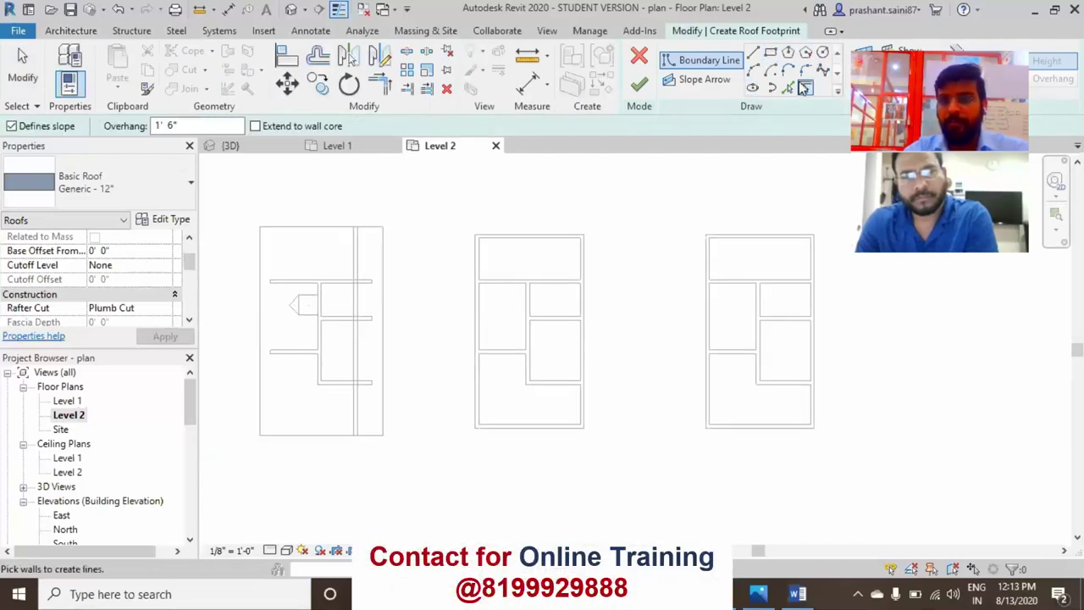
# - Pick the middle building's top, right and bottom walls one by one, then undo them
pyautogui.click(518, 235)
pyautogui.click(589, 273)
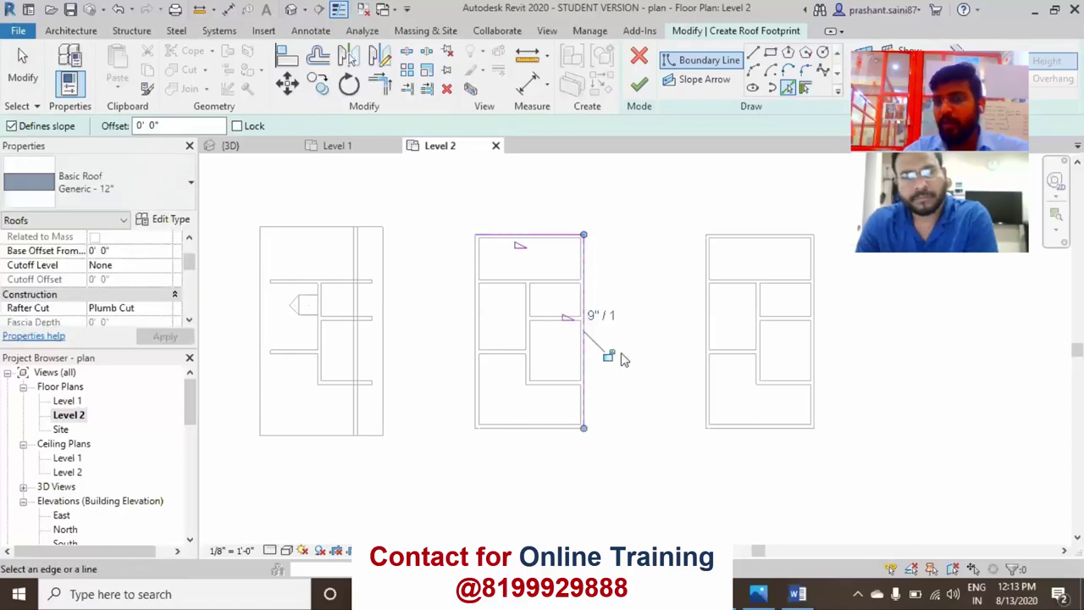
pyautogui.scroll(3, 595, 399)
pyautogui.scroll(2, 697, 347)
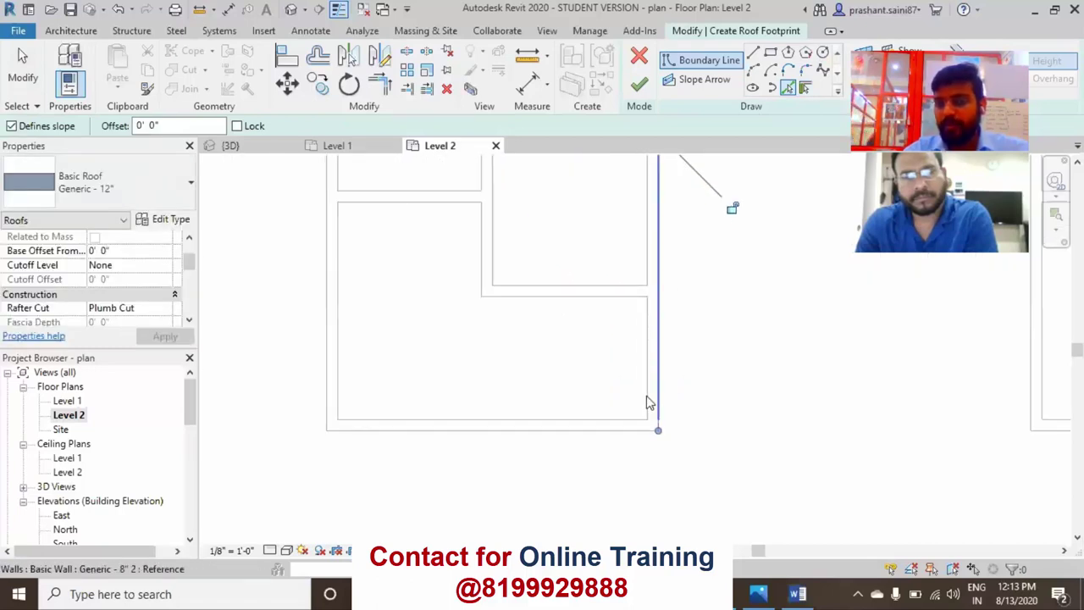
pyautogui.click(630, 421)
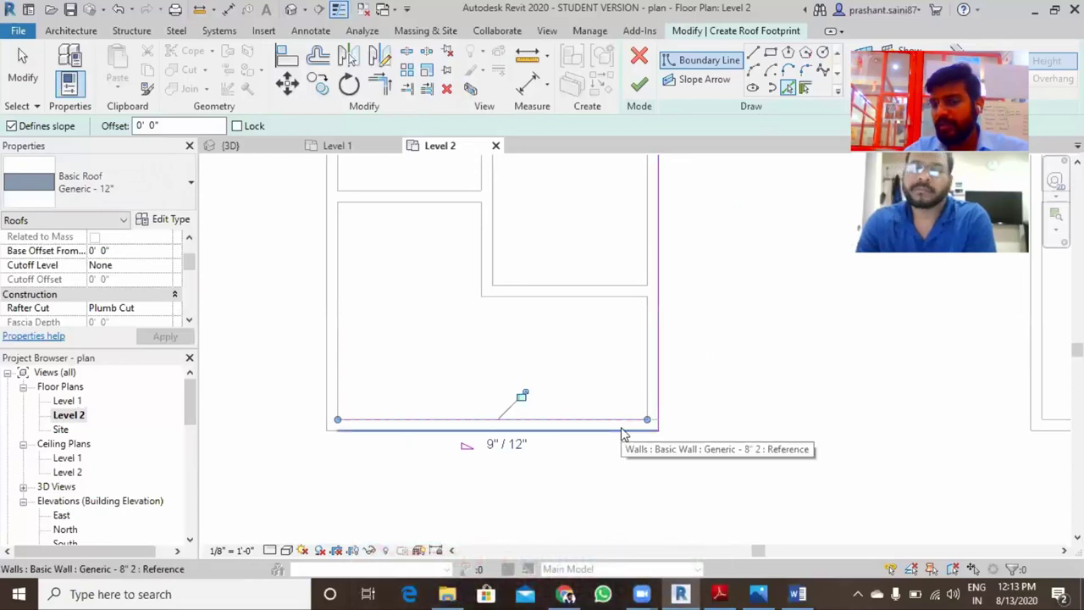
pyautogui.scroll(-5, 644, 419)
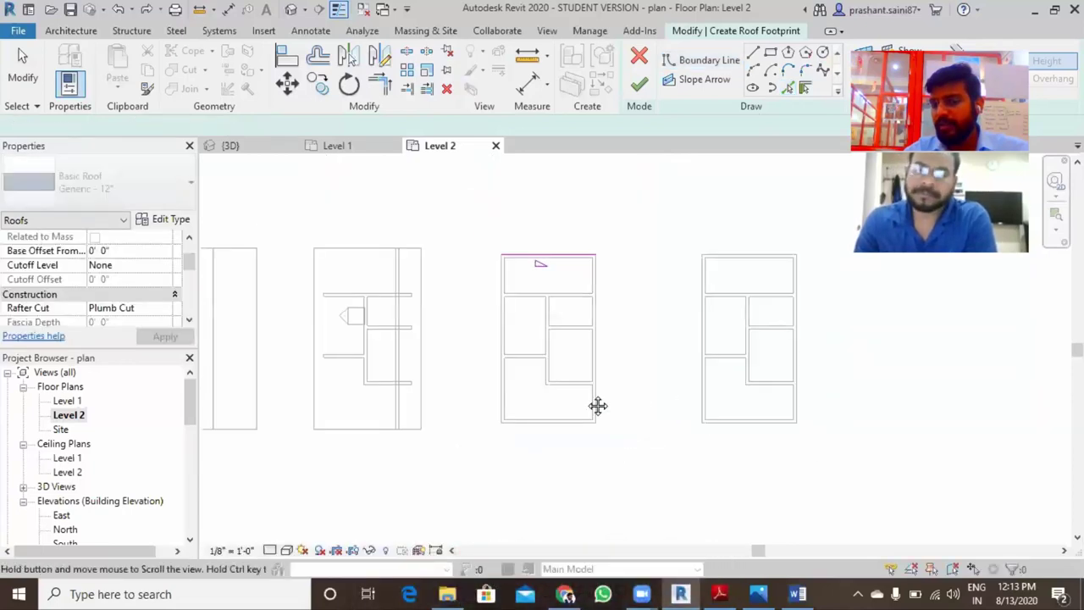
pyautogui.moveTo(598, 407); pyautogui.dragTo(593, 400, button='middle')
pyautogui.hotkey('ctrl', 'z')
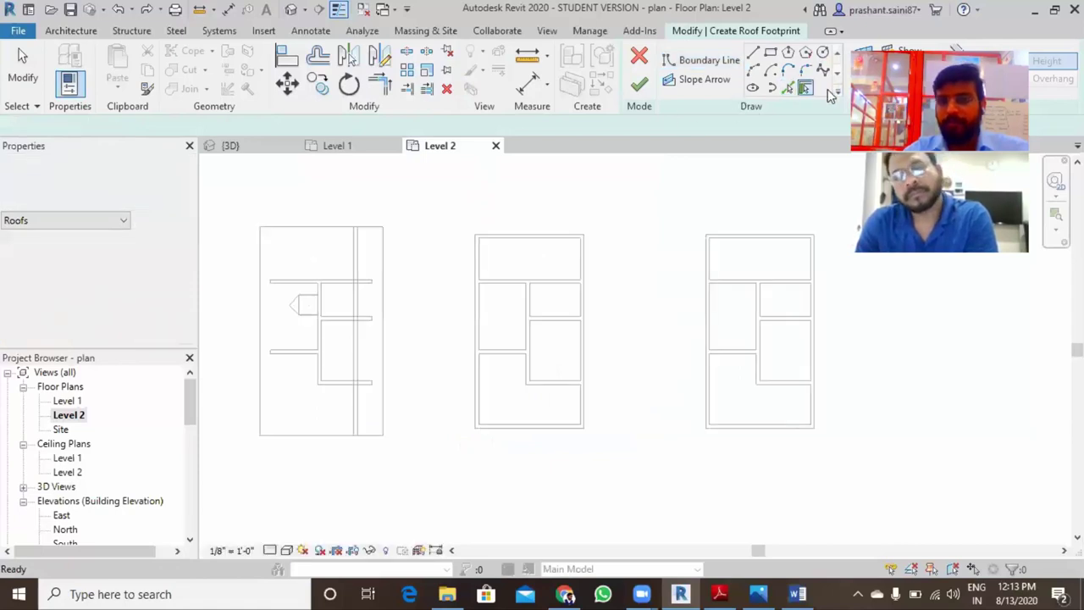
# - Outline the roof along all four walls as one Tab-selected wall chain
pyautogui.click(806, 88)
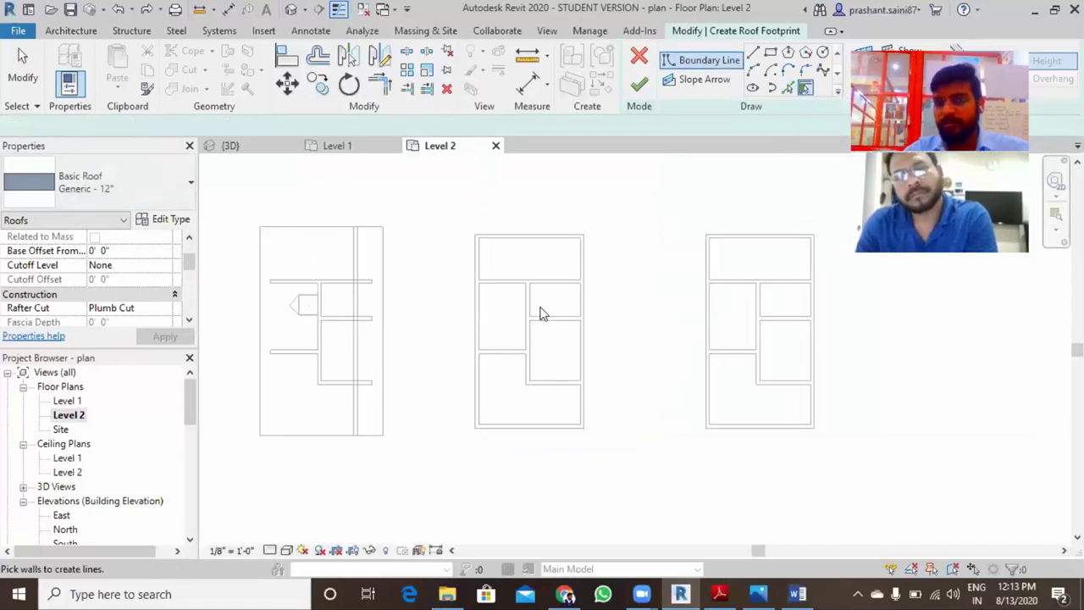
pyautogui.scroll(2, 547, 314)
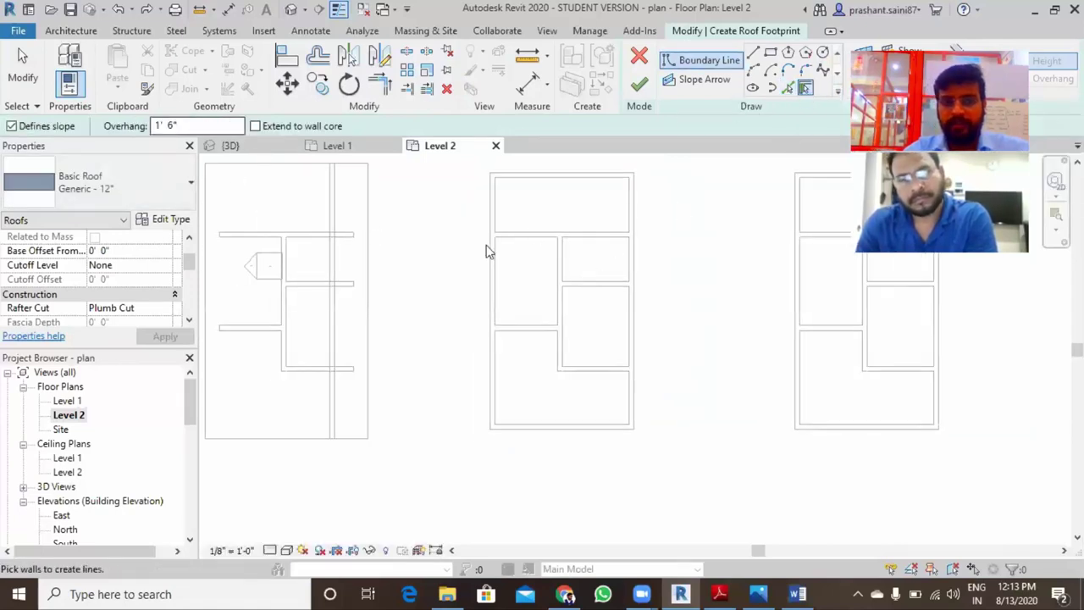
pyautogui.press('Tab')
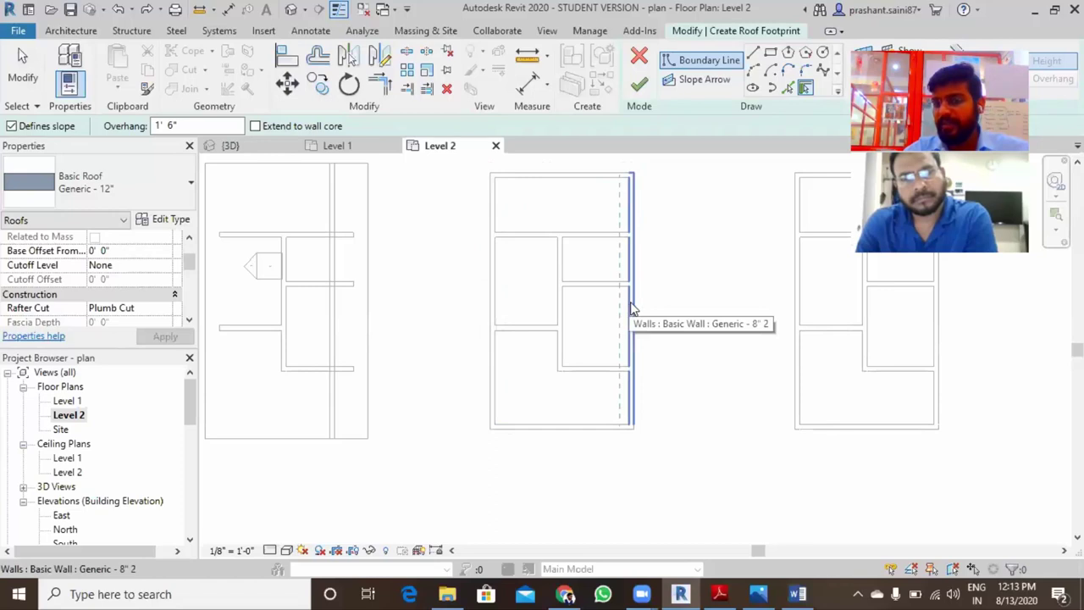
pyautogui.press('Tab')
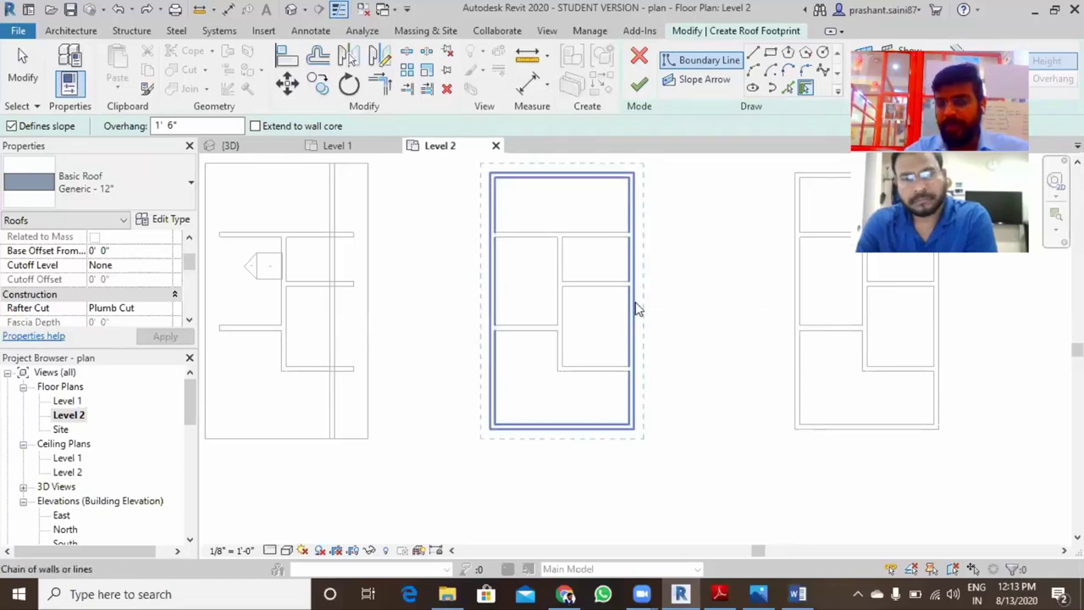
pyautogui.click(639, 305)
pyautogui.scroll(2, 652, 305)
pyautogui.scroll(2, 669, 327)
pyautogui.press('Escape')
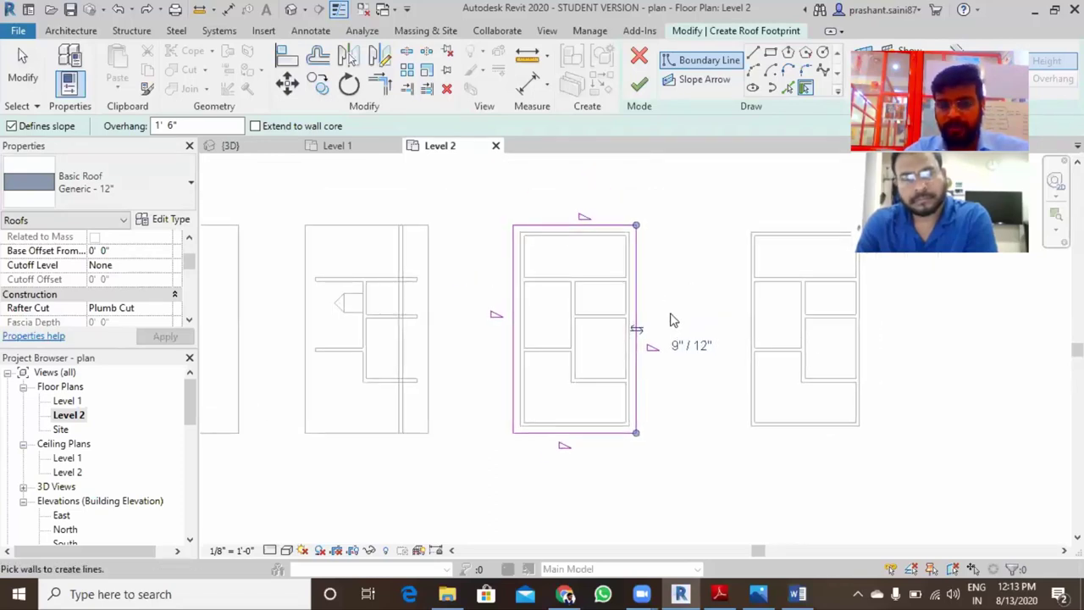
# - Make the left and right roof edges non-sloping and finish the roof sketch
pyautogui.moveTo(674, 374); pyautogui.dragTo(691, 389, button='middle')
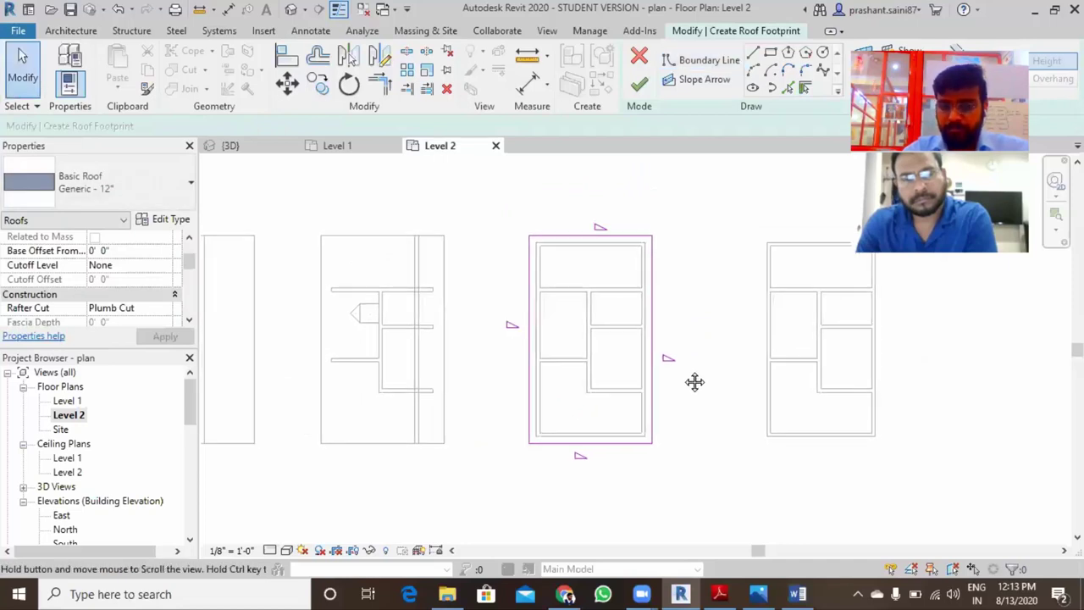
pyautogui.moveTo(694, 362); pyautogui.dragTo(612, 343)
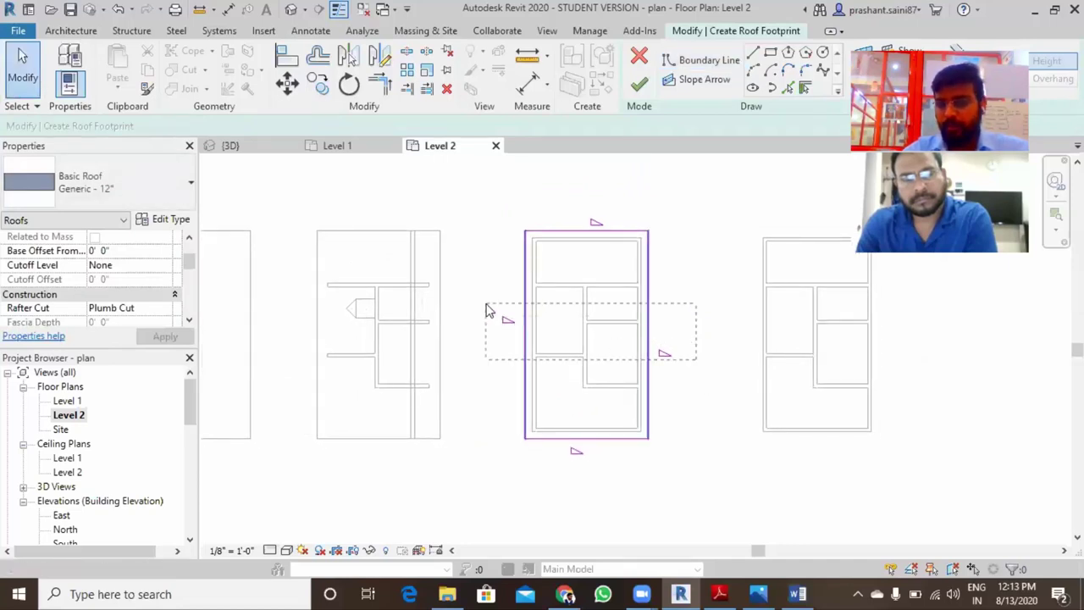
pyautogui.moveTo(487, 311); pyautogui.dragTo(486, 310)
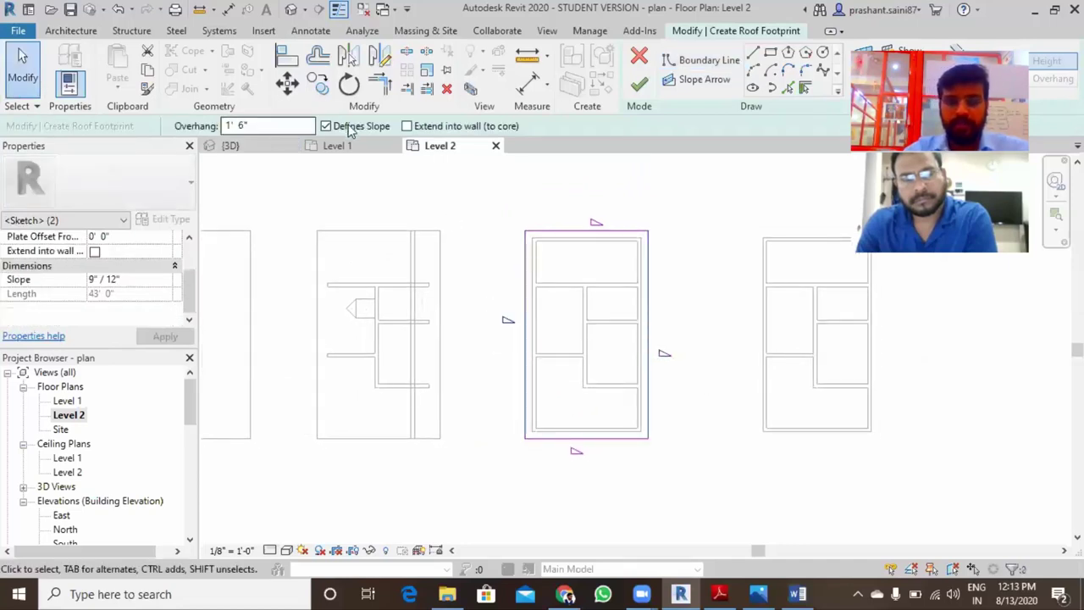
pyautogui.click(349, 127)
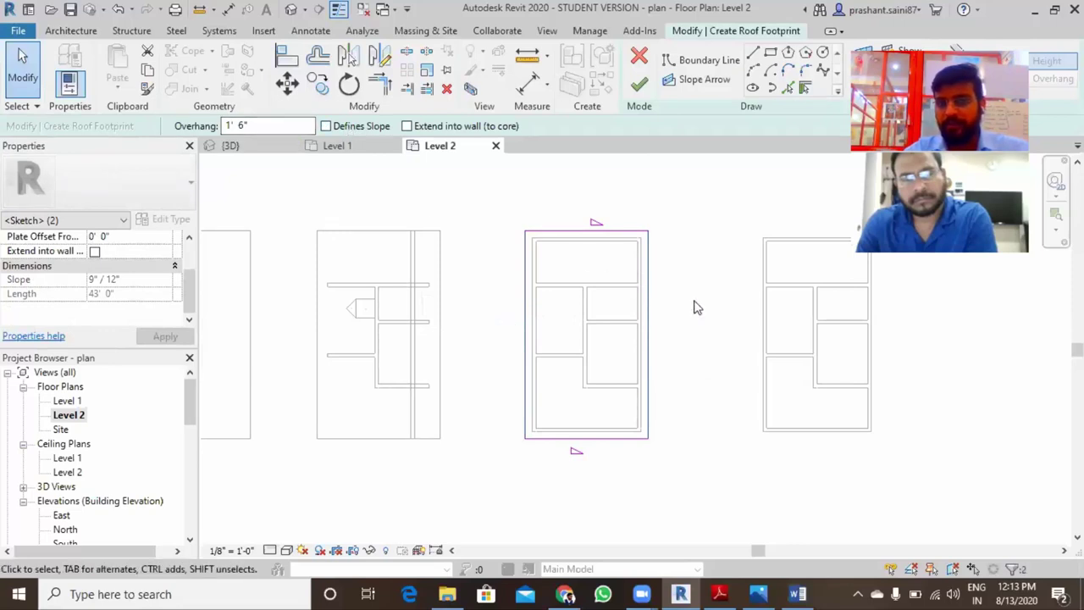
pyautogui.click(680, 336)
pyautogui.scroll(-2, 652, 255)
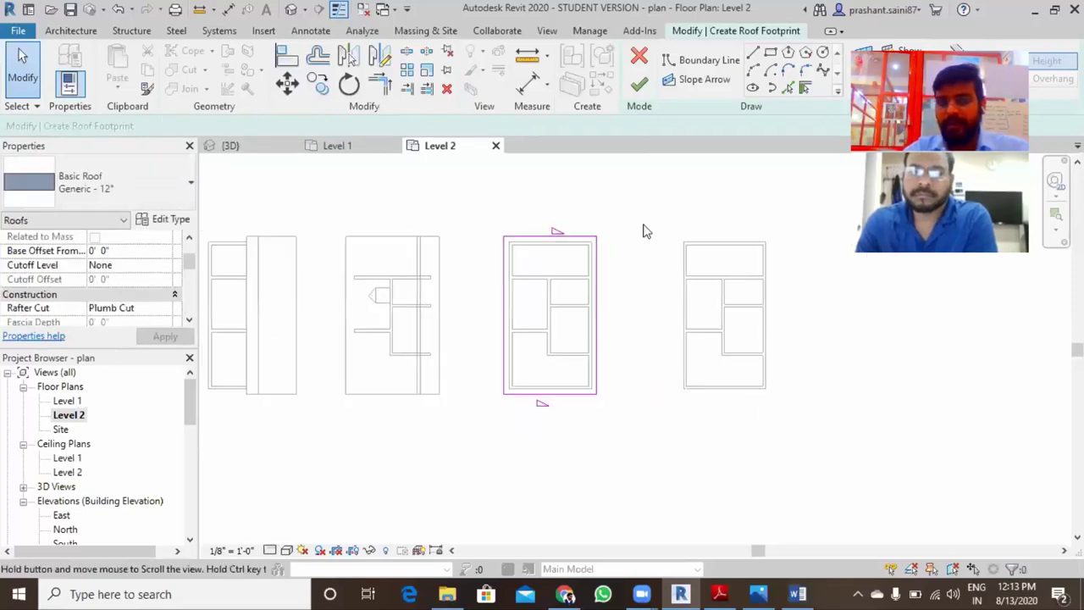
pyautogui.click(639, 85)
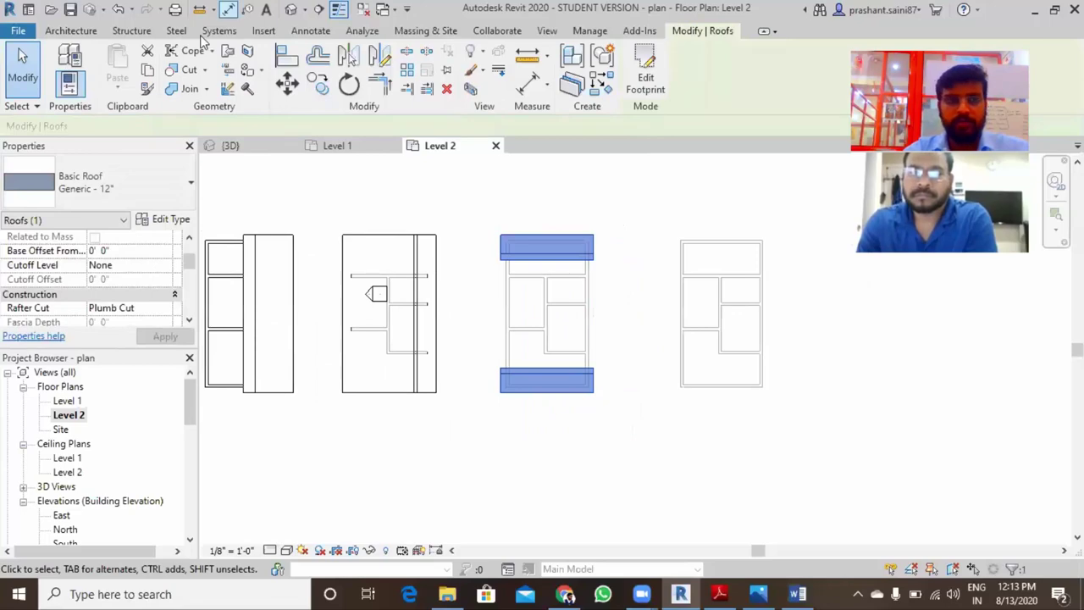
# - In the 3D view, lower the middle building's roof slope to 5"/12"
pyautogui.click(229, 146)
pyautogui.moveTo(680, 314)
pyautogui.keyDown('shift'); pyautogui.mouseDown(button='middle')
pyautogui.moveTo(657, 375)
pyautogui.moveTo(655, 363)
pyautogui.mouseUp(button='middle'); pyautogui.keyUp('shift')
pyautogui.scroll(2, 701, 341)
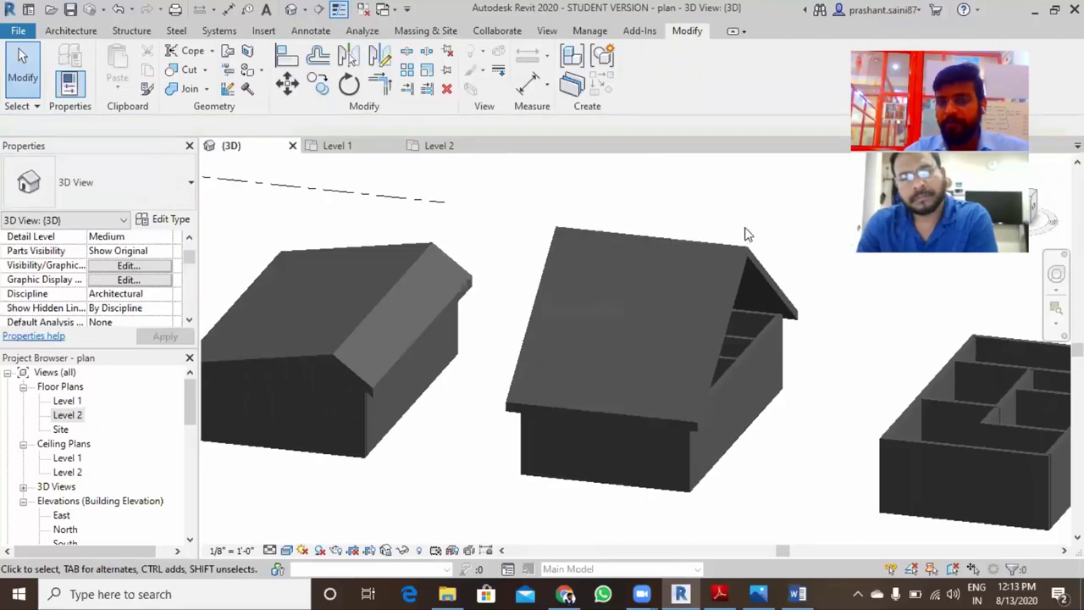
pyautogui.click(655, 252)
pyautogui.scroll(-3, 187, 280)
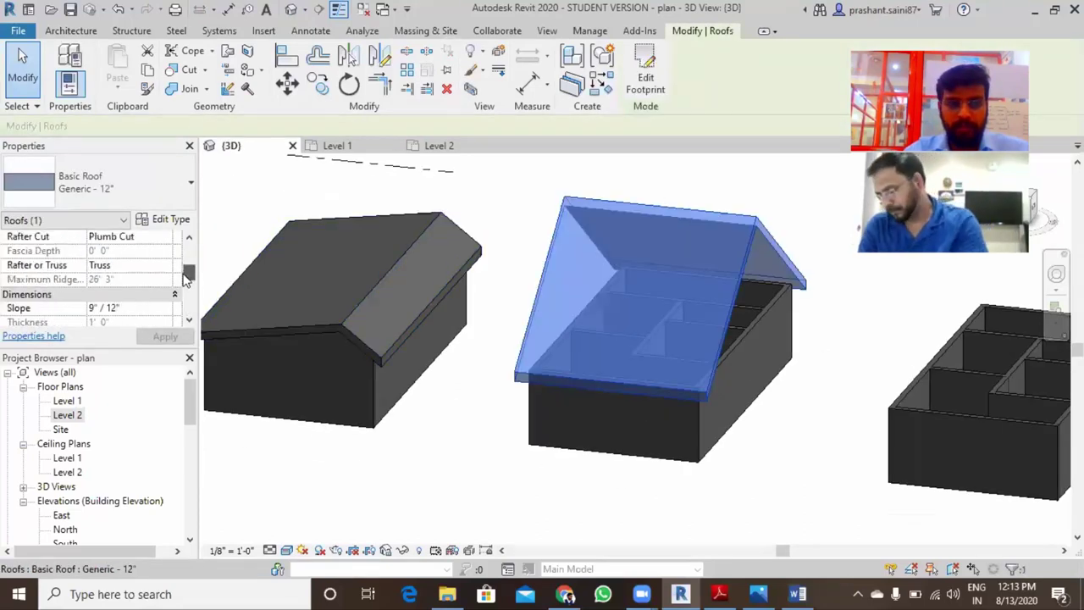
pyautogui.scroll(-1, 187, 280)
pyautogui.click(144, 293)
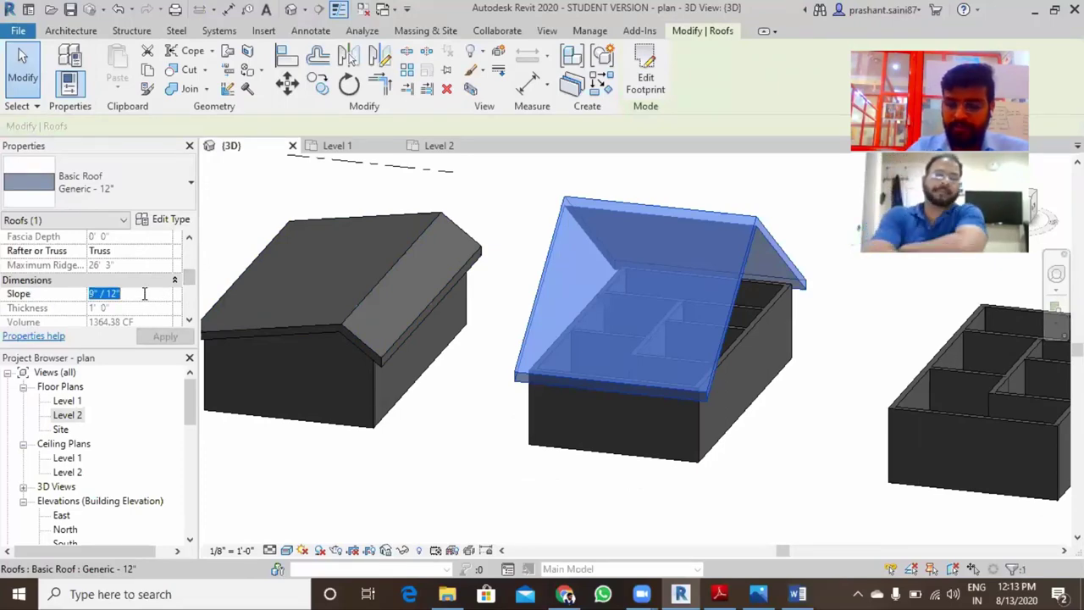
pyautogui.write('5')
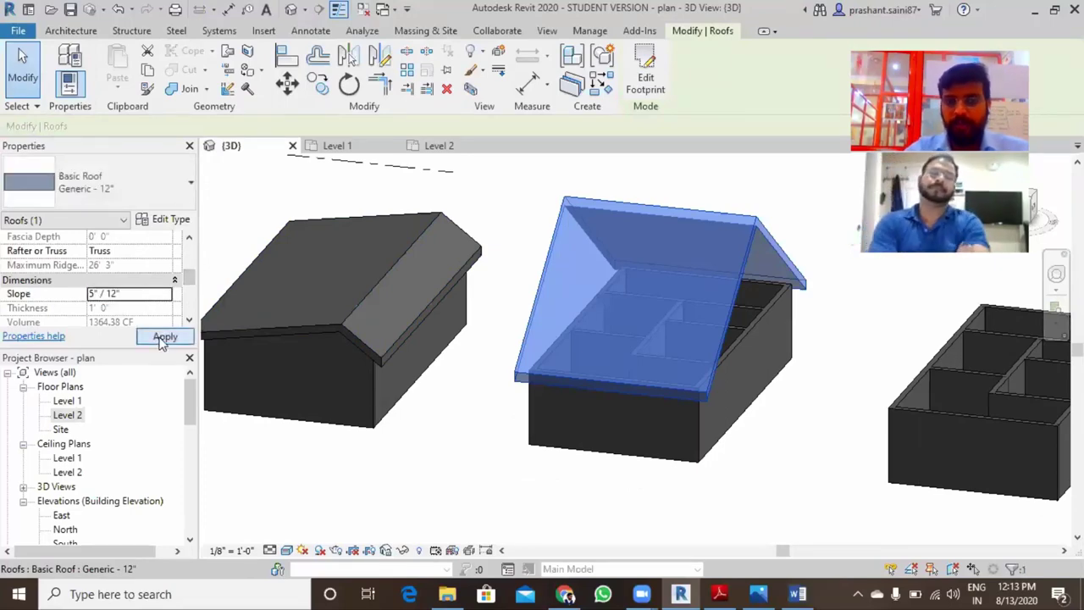
pyautogui.click(164, 337)
pyautogui.press('Escape')
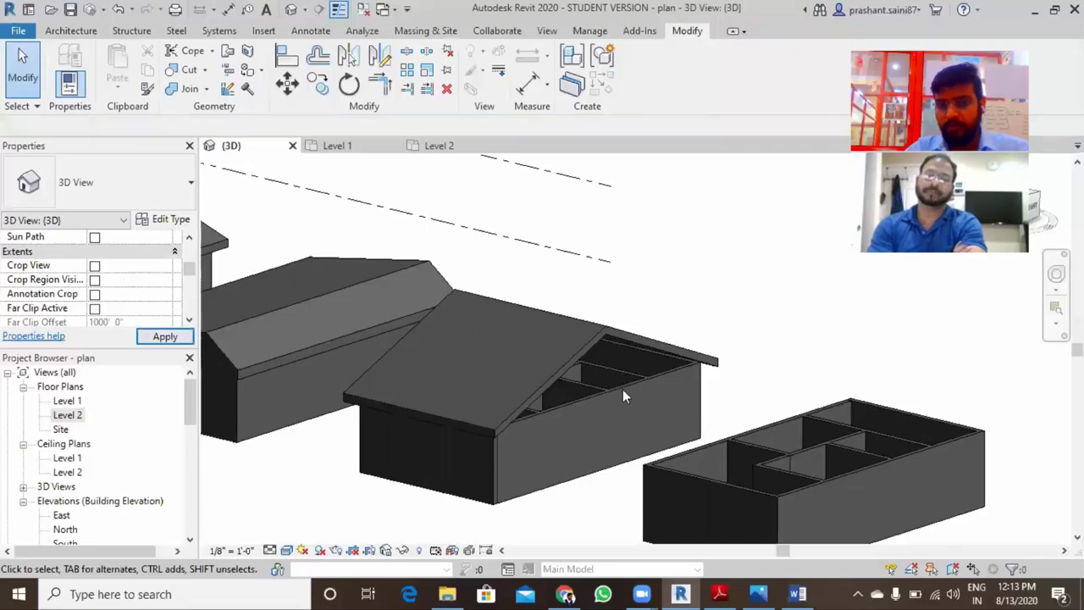
# - Attach the tops of the building's connected walls to its roof
pyautogui.press('Tab')
pyautogui.click(623, 389)
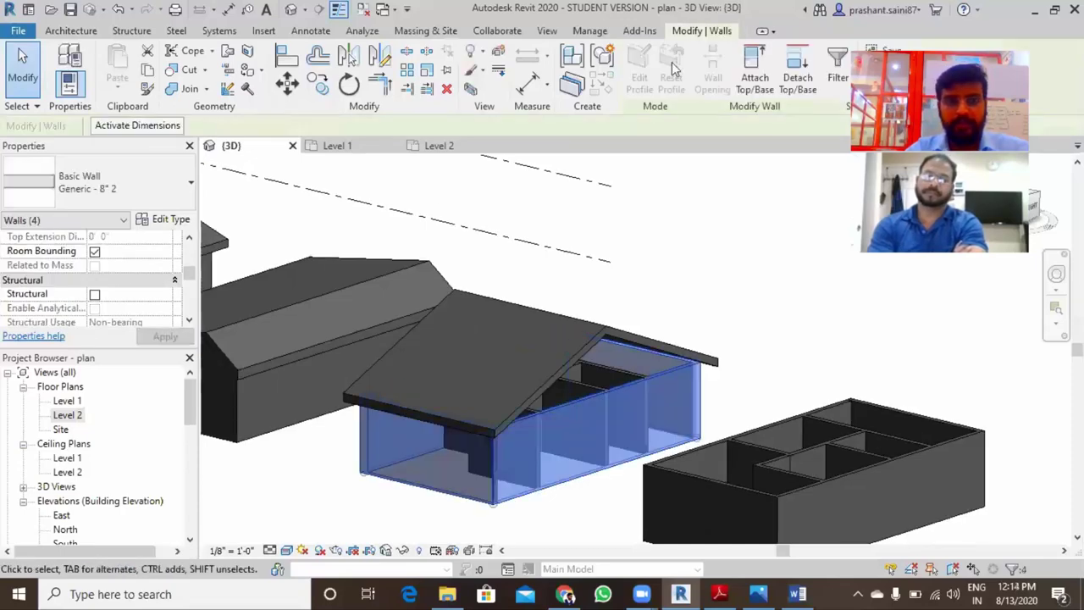
pyautogui.click(755, 76)
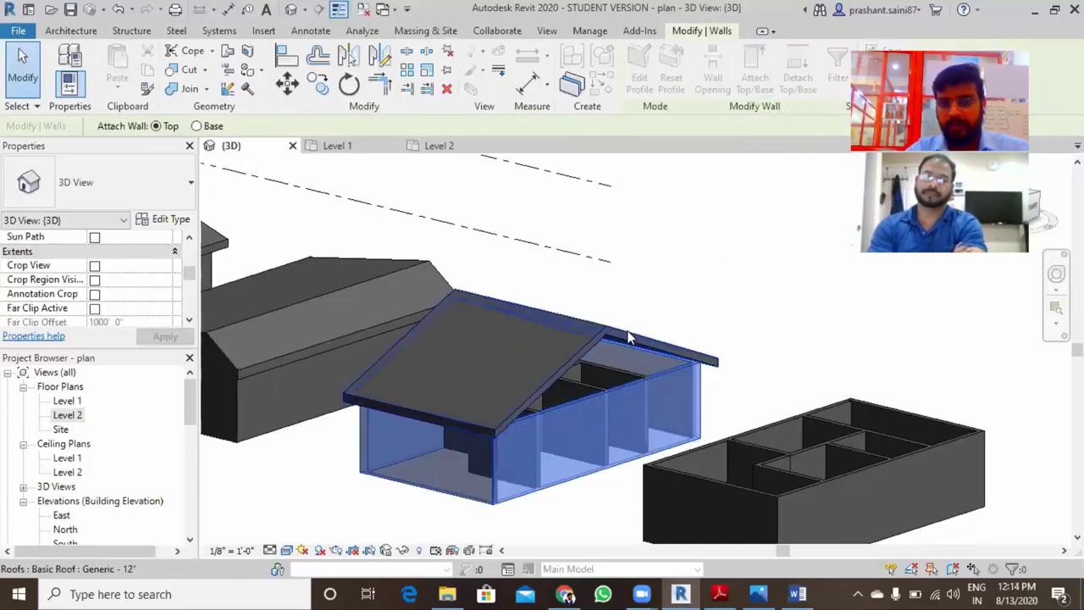
pyautogui.click(630, 339)
pyautogui.click(755, 276)
# - Orbit to review the attached walls, then return to the Level 2 floor plan
pyautogui.scroll(-3, 712, 330)
pyautogui.scroll(-2, 614, 351)
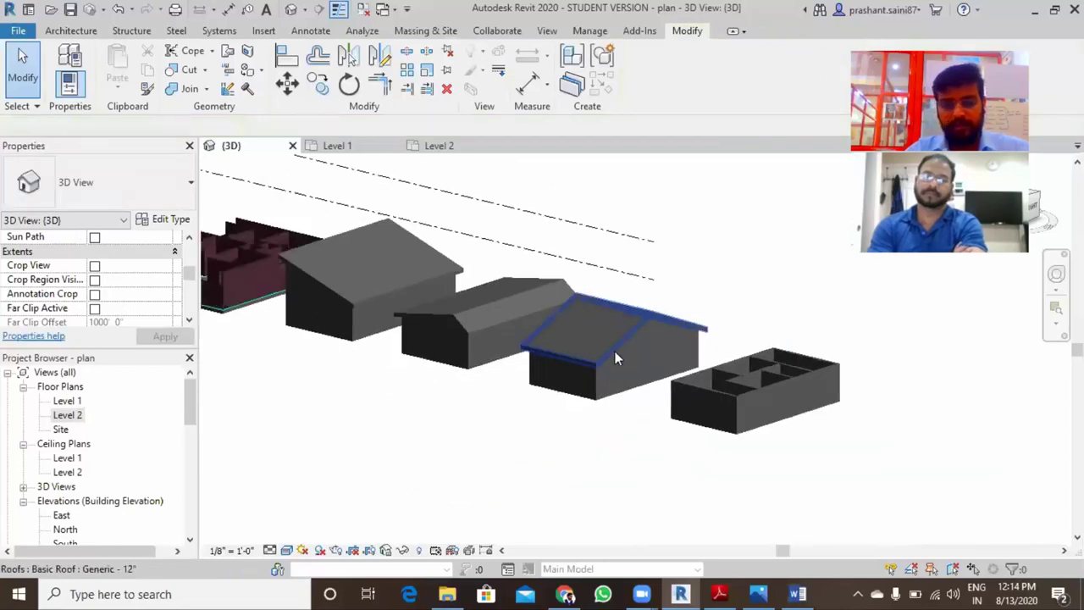
pyautogui.keyDown('shift'); pyautogui.moveTo(634, 375); pyautogui.dragTo(717, 367, button='middle'); pyautogui.keyUp('shift')
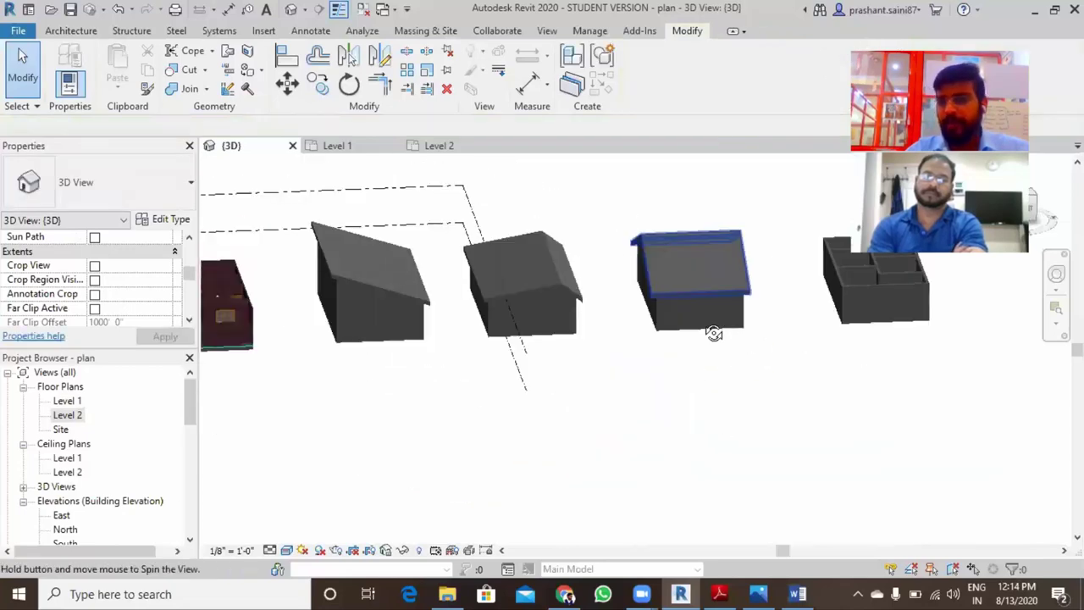
pyautogui.moveTo(598, 329)
pyautogui.keyDown('shift'); pyautogui.mouseDown(button='middle')
pyautogui.moveTo(576, 353)
pyautogui.moveTo(600, 380)
pyautogui.moveTo(666, 322)
pyautogui.moveTo(671, 356)
pyautogui.moveTo(695, 375)
pyautogui.moveTo(677, 299)
pyautogui.mouseUp(button='middle'); pyautogui.keyUp('shift')
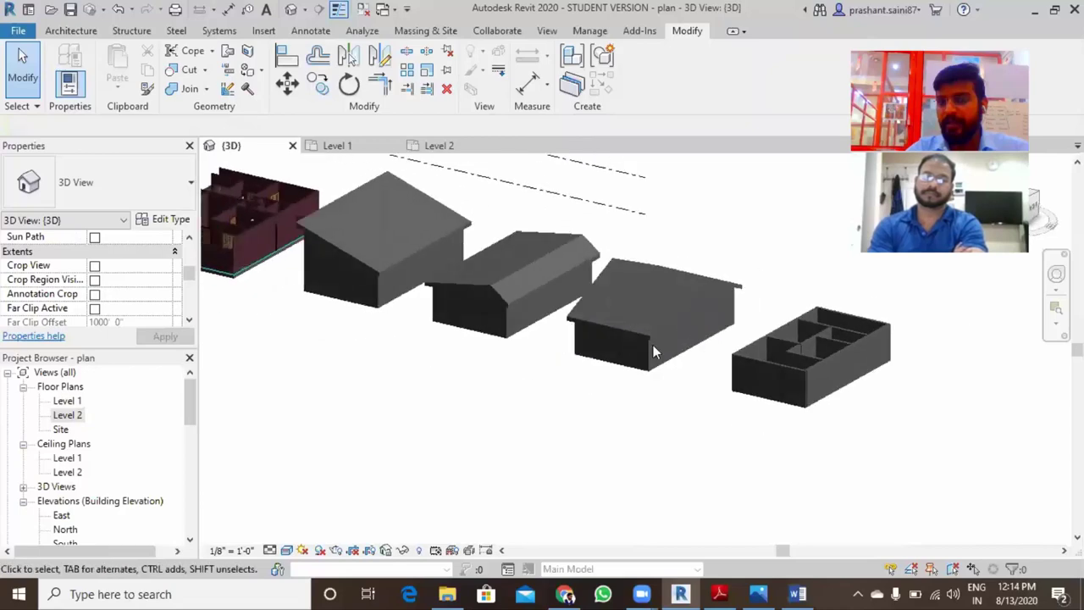
pyautogui.moveTo(662, 362)
pyautogui.keyDown('shift'); pyautogui.mouseDown(button='middle')
pyautogui.moveTo(652, 382)
pyautogui.moveTo(593, 385)
pyautogui.mouseUp(button='middle'); pyautogui.keyUp('shift')
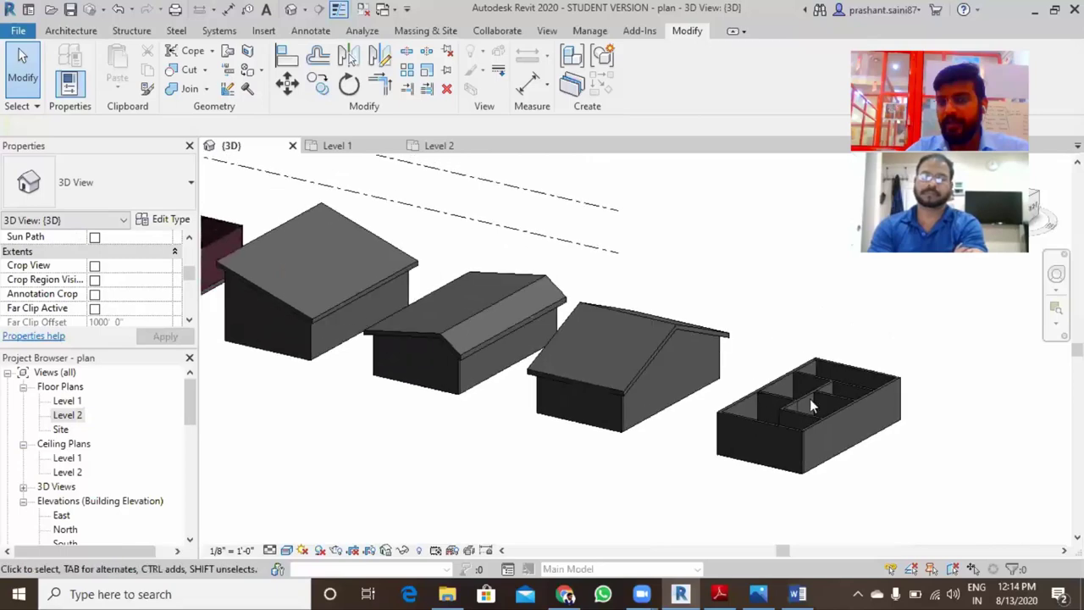
pyautogui.doubleClick(84, 416)
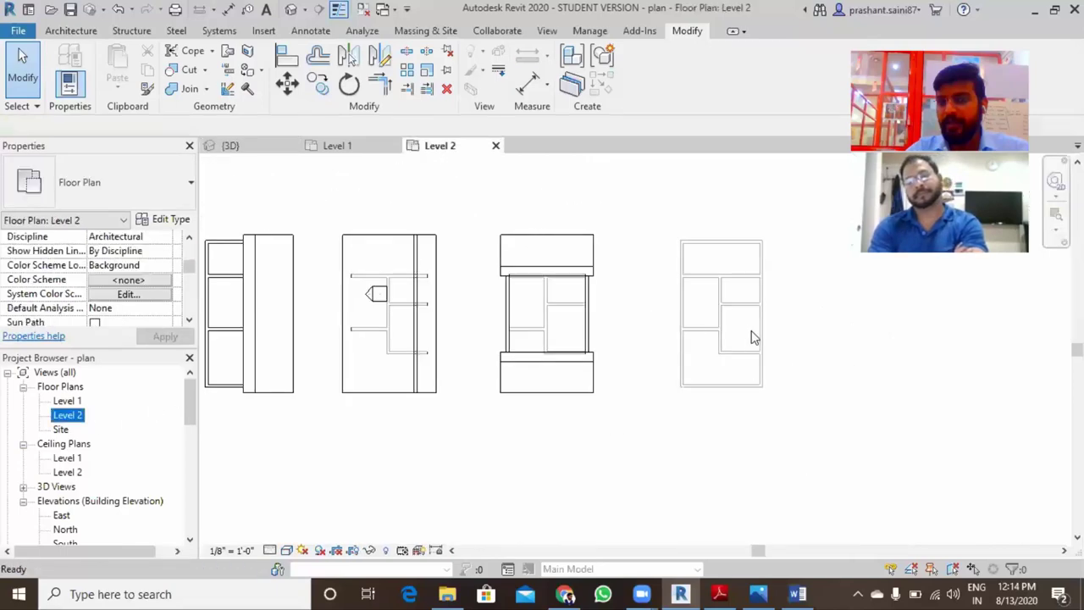
# - Roof the rightmost building with a flat footprint roof with a 1' 6" overhang
pyautogui.moveTo(717, 378); pyautogui.dragTo(700, 368, button='middle')
pyautogui.scroll(2, 700, 364)
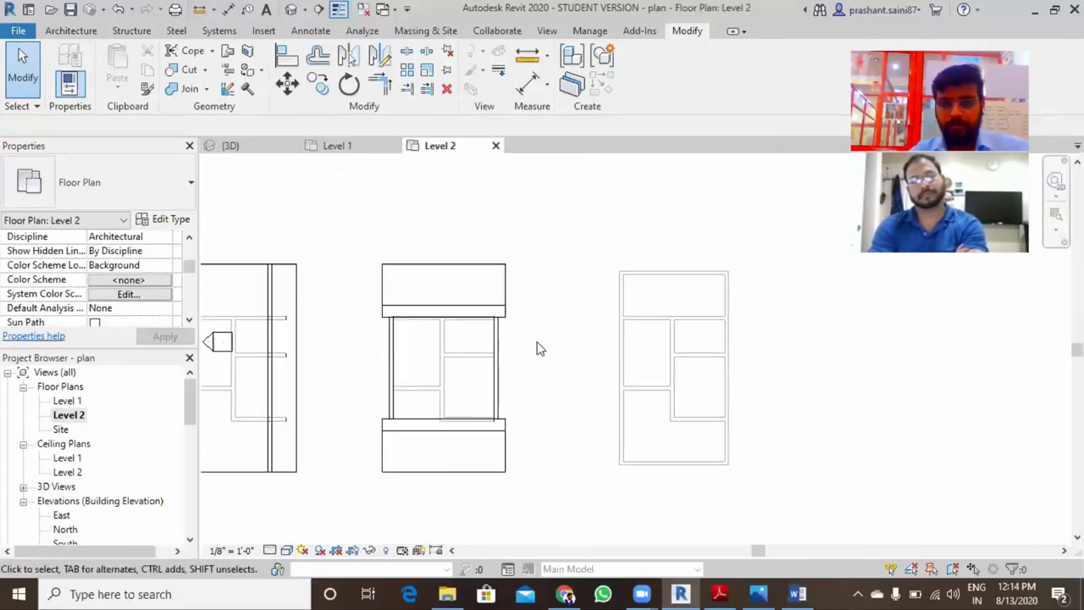
pyautogui.scroll(12, 174, 75)
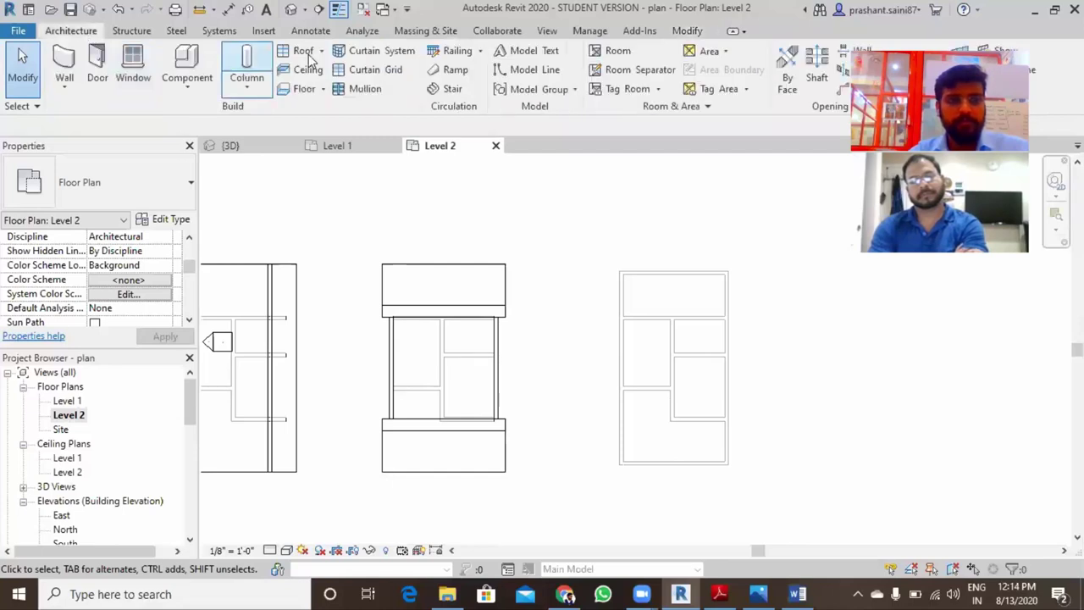
pyautogui.click(310, 51)
pyautogui.click(342, 76)
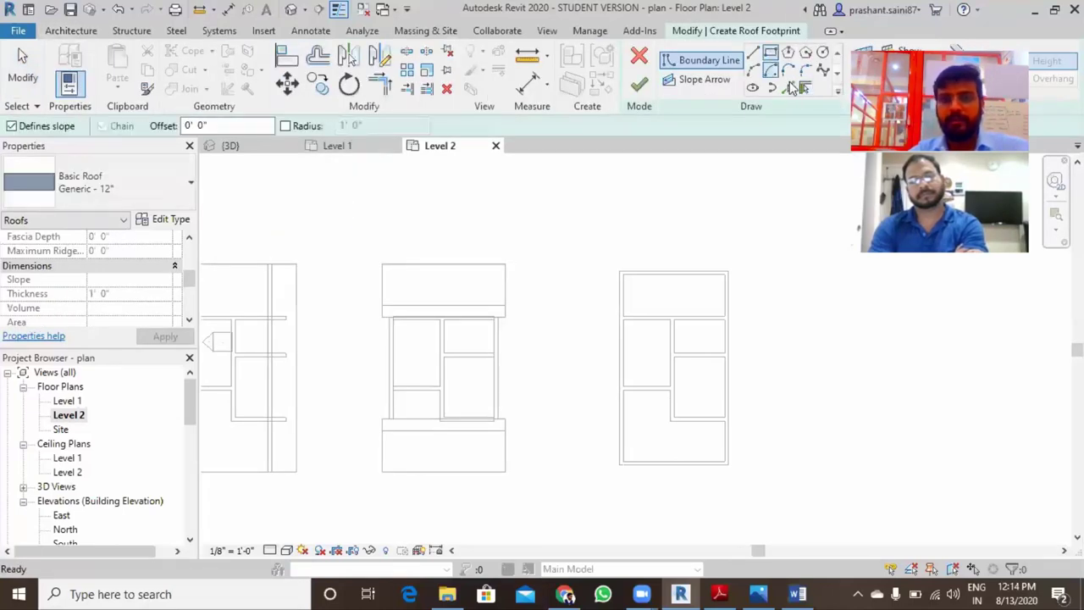
pyautogui.moveTo(654, 296); pyautogui.dragTo(621, 258, button='middle')
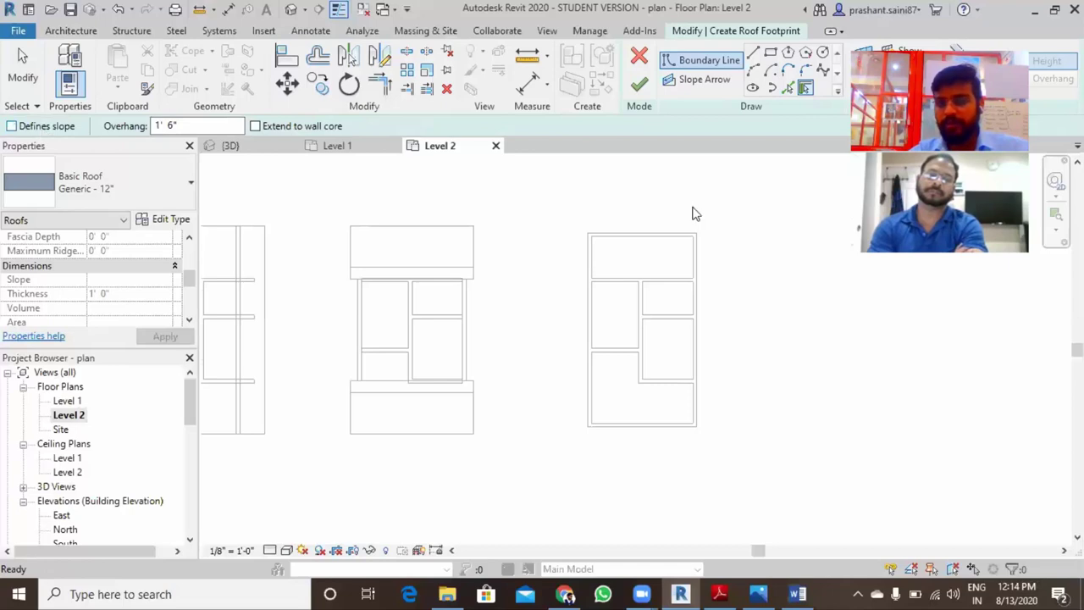
pyautogui.press('Tab')
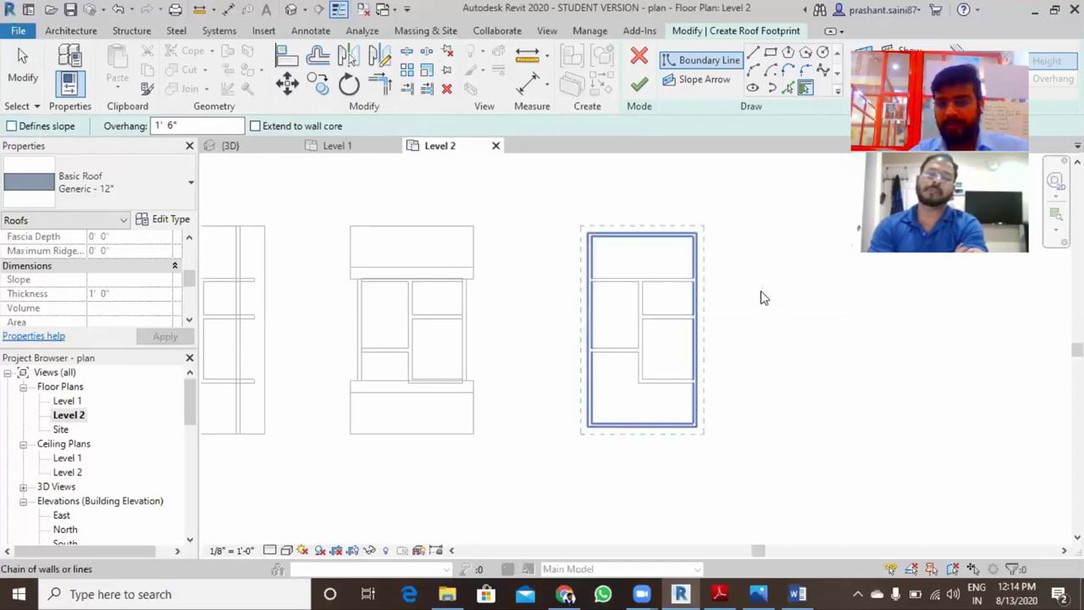
pyautogui.click(761, 298)
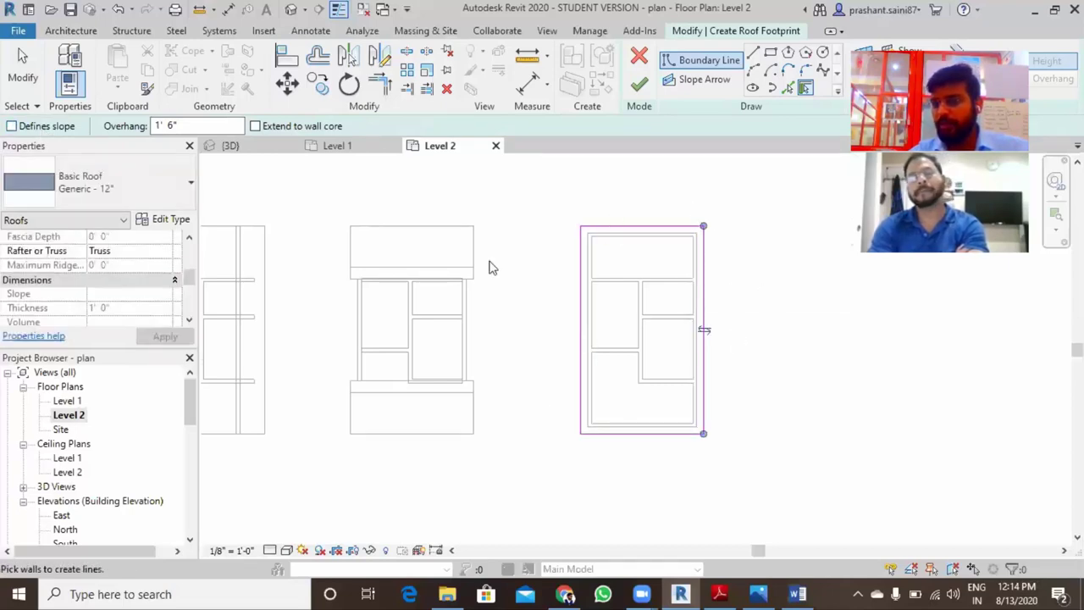
pyautogui.click(639, 89)
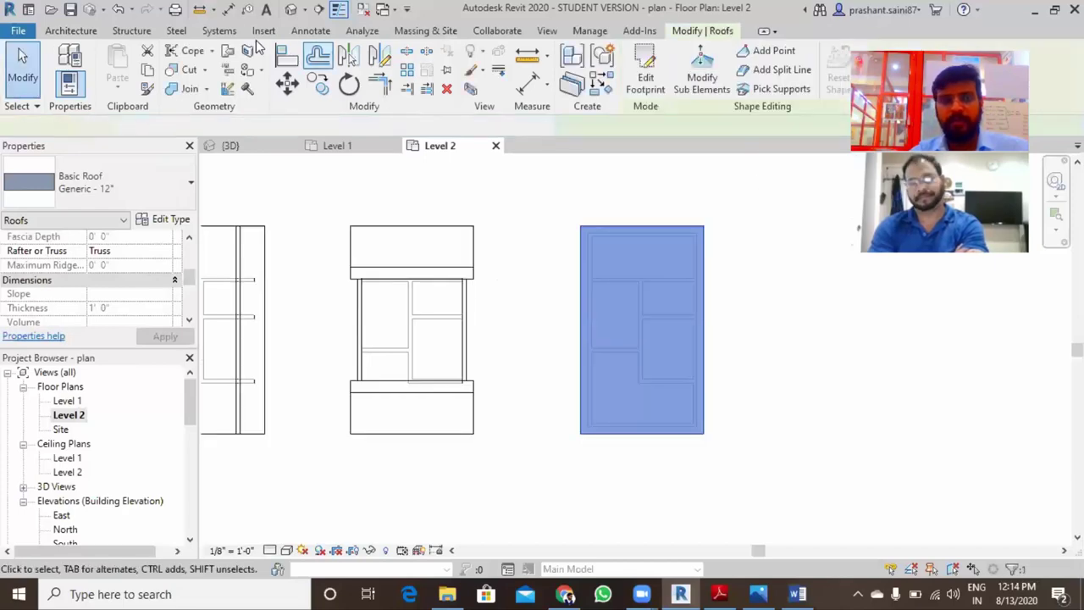
# - Inspect the new flat roof in 3D, then open the Level 1 floor plan
pyautogui.click(291, 9)
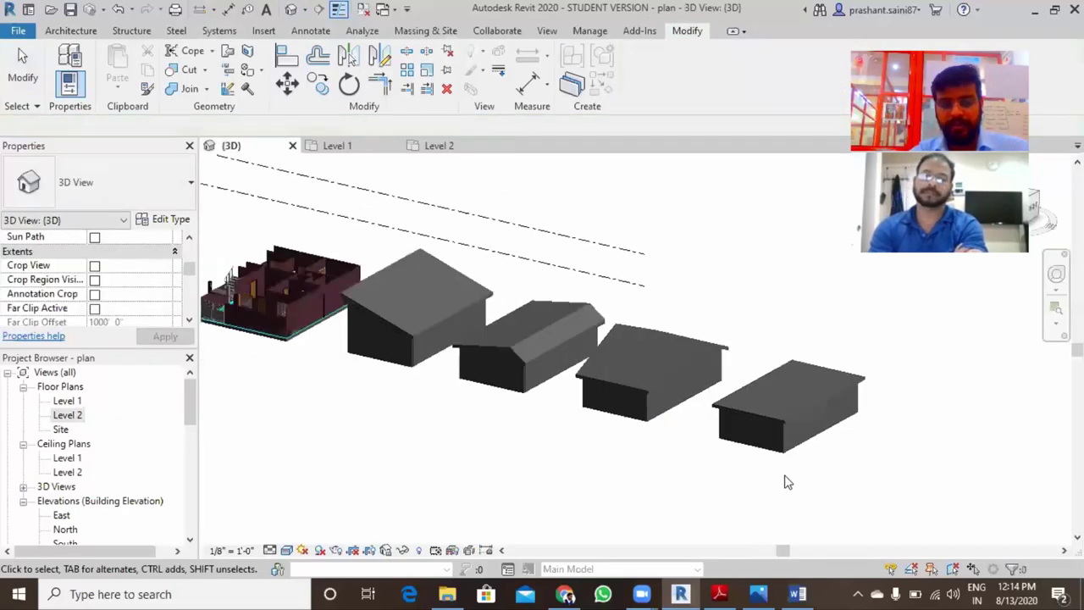
pyautogui.moveTo(786, 480)
pyautogui.keyDown('shift'); pyautogui.mouseDown(button='middle')
pyautogui.moveTo(799, 424)
pyautogui.moveTo(773, 391)
pyautogui.mouseUp(button='middle'); pyautogui.keyUp('shift')
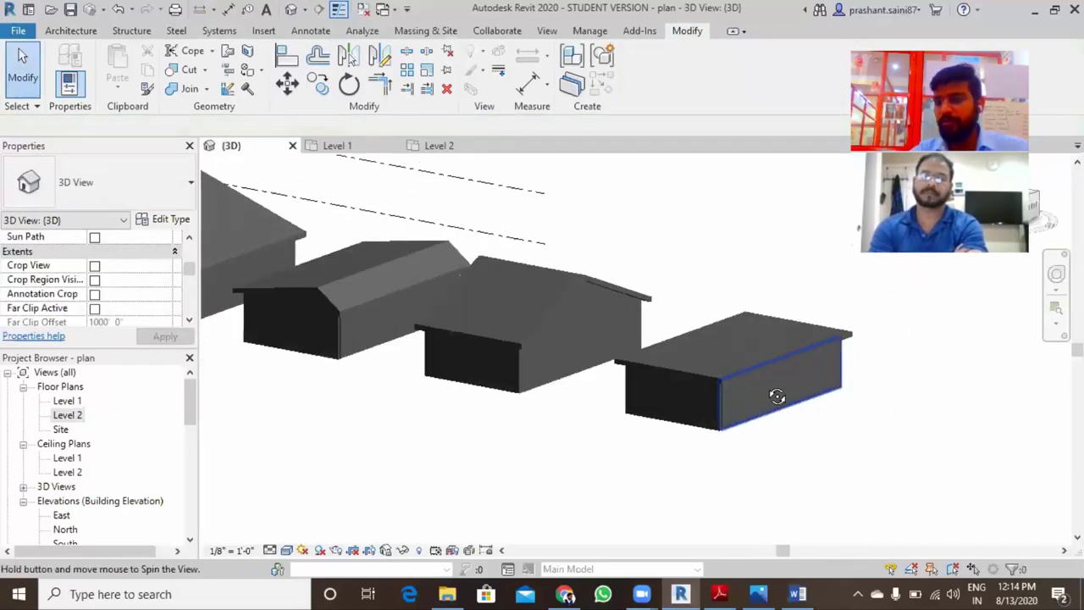
pyautogui.scroll(3, 780, 391)
pyautogui.scroll(-2, 677, 360)
pyautogui.scroll(-3, 661, 356)
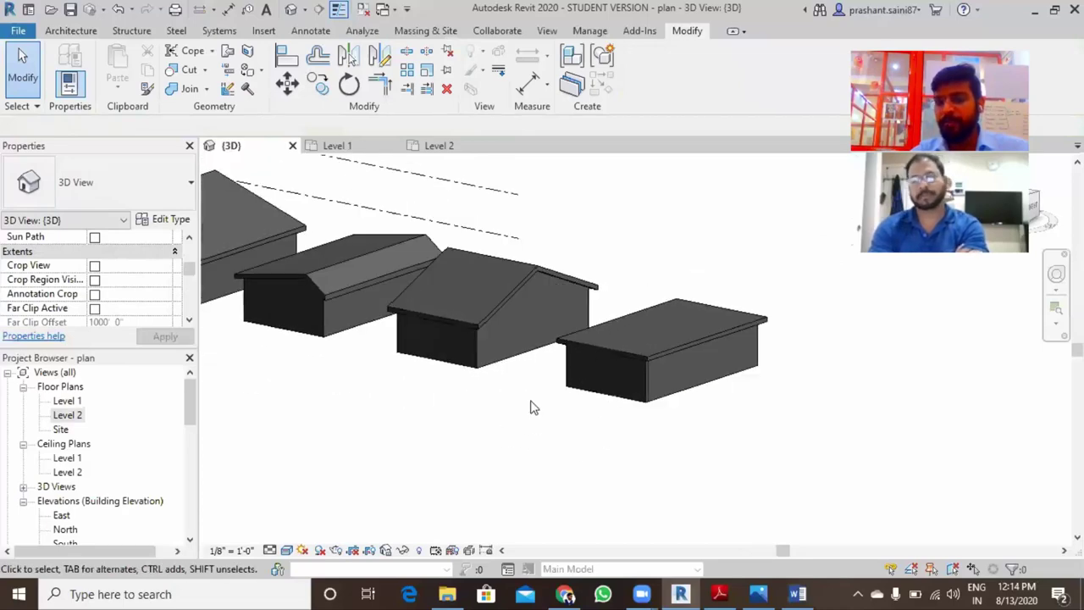
pyautogui.scroll(5, 810, 393)
pyautogui.scroll(-1, 810, 392)
pyautogui.scroll(1, 737, 373)
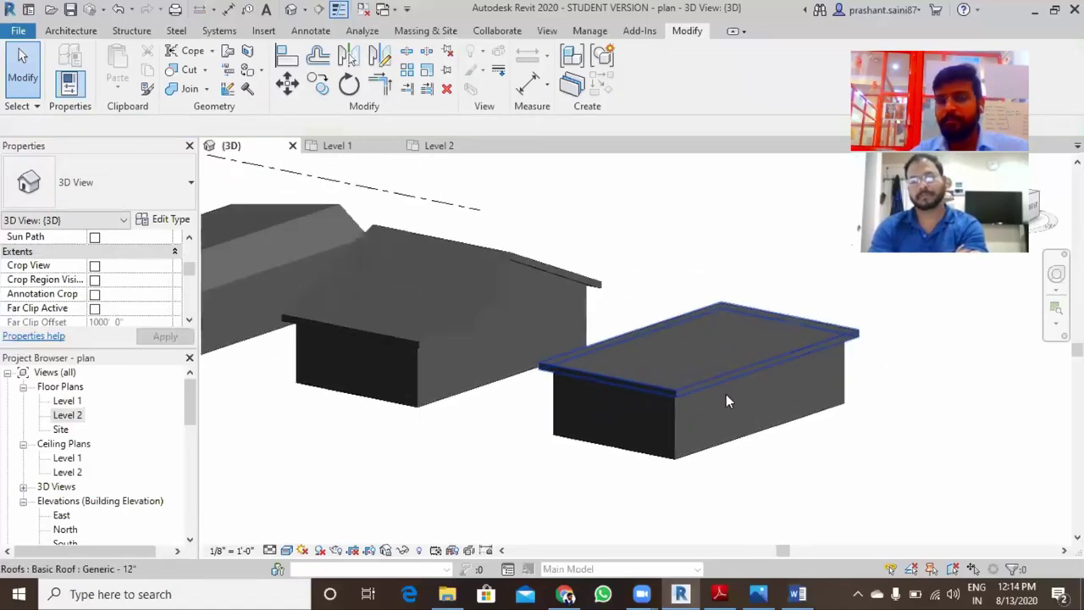
pyautogui.scroll(-1, 424, 415)
pyautogui.scroll(-1, 193, 440)
pyautogui.doubleClick(65, 401)
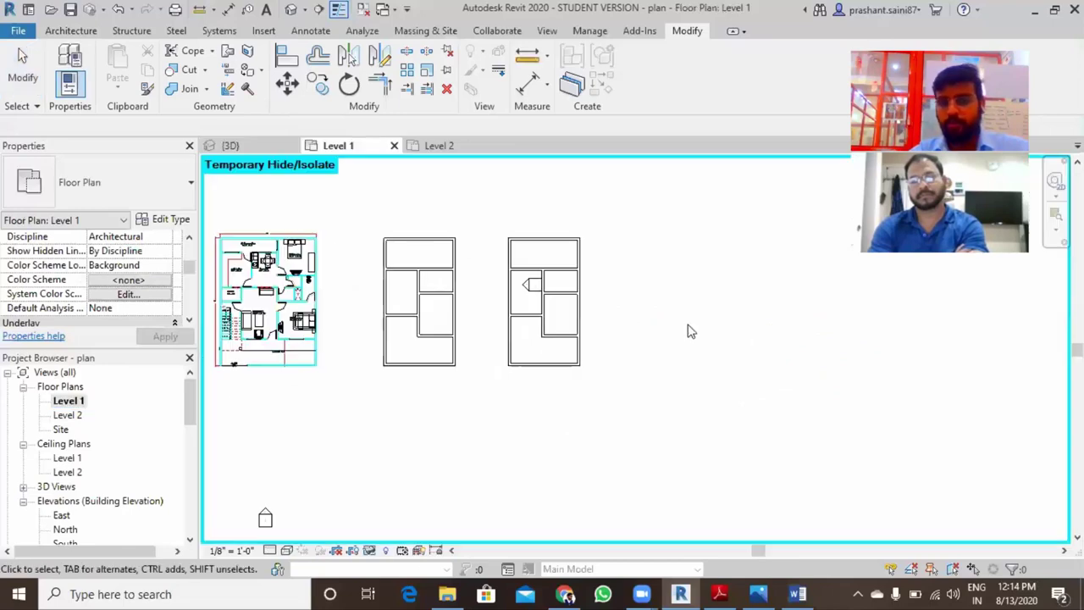
# - Box-select the two right-hand building plans on Level 1, excluding the elevation marker
pyautogui.moveTo(593, 338)
pyautogui.mouseDown(button='middle')
pyautogui.moveTo(641, 407)
pyautogui.moveTo(737, 458)
pyautogui.mouseUp(button='middle')
pyautogui.moveTo(737, 459); pyautogui.dragTo(477, 298)
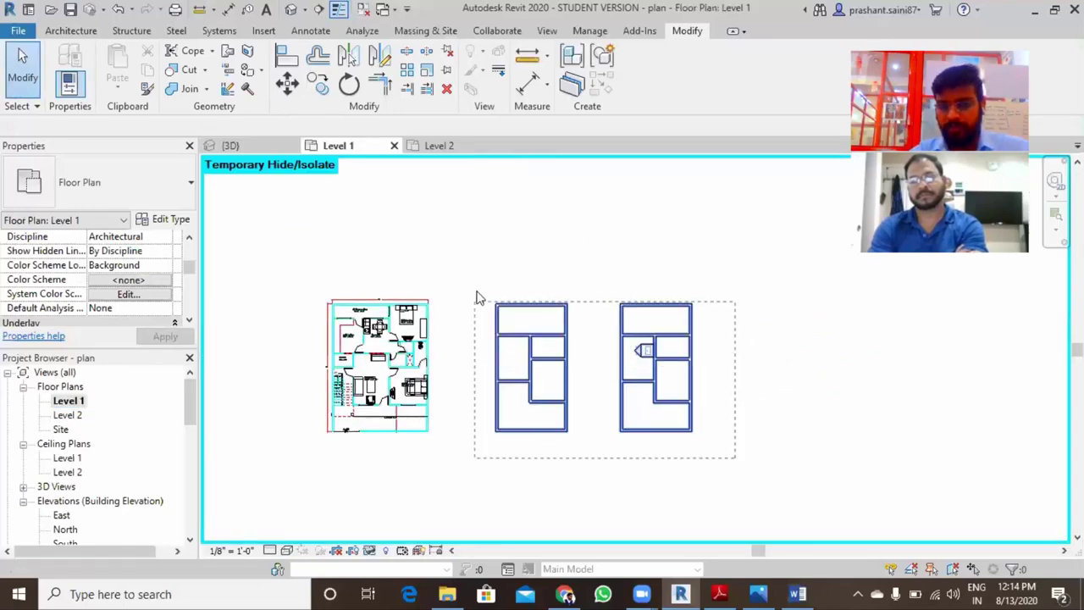
pyautogui.scroll(2, 665, 360)
pyautogui.scroll(2, 646, 366)
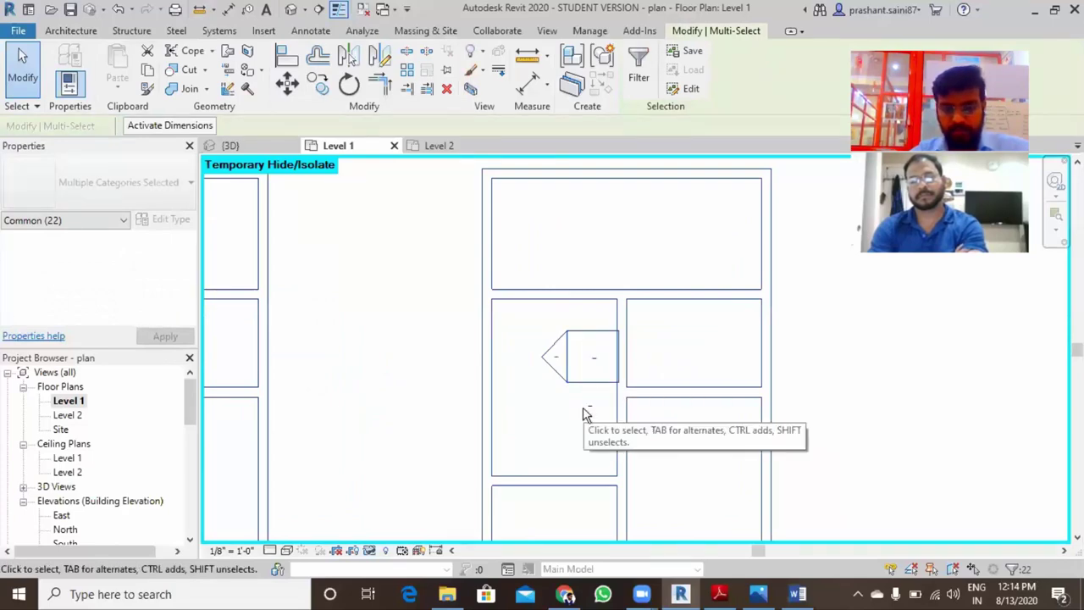
pyautogui.moveTo(584, 409)
pyautogui.mouseDown()
pyautogui.moveTo(534, 333)
pyautogui.moveTo(593, 414)
pyautogui.mouseUp()
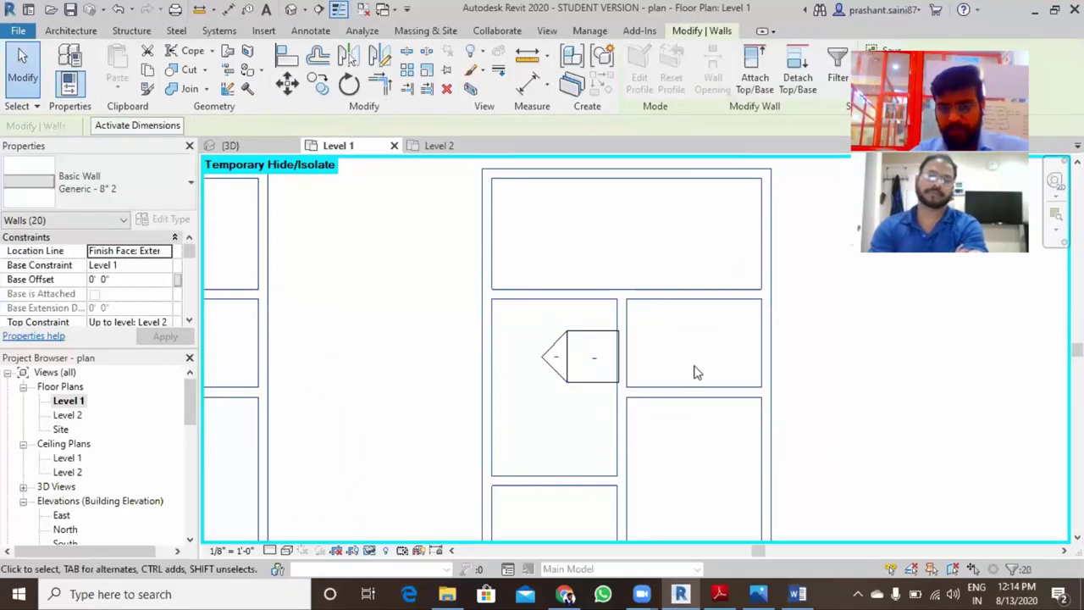
pyautogui.scroll(-3, 593, 339)
pyautogui.scroll(-2, 619, 380)
pyautogui.moveTo(619, 381); pyautogui.dragTo(565, 315, button='middle')
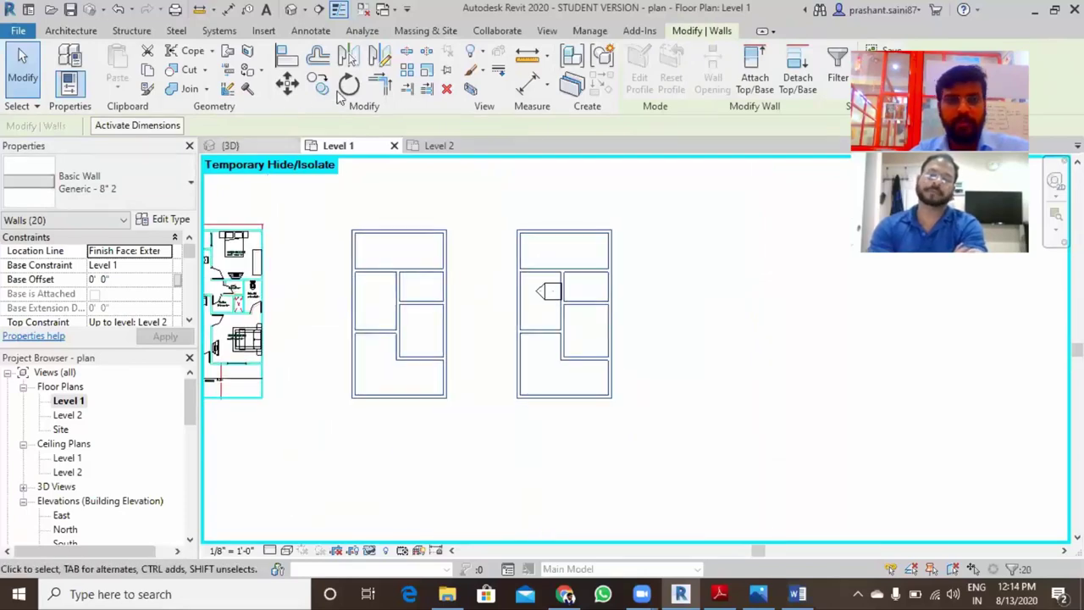
pyautogui.moveTo(618, 405); pyautogui.dragTo(346, 223)
# - Copy the two building plans farther right, then view the copies in 3D
pyautogui.press('m')
pyautogui.press('v')
pyautogui.scroll(-2, 346, 223)
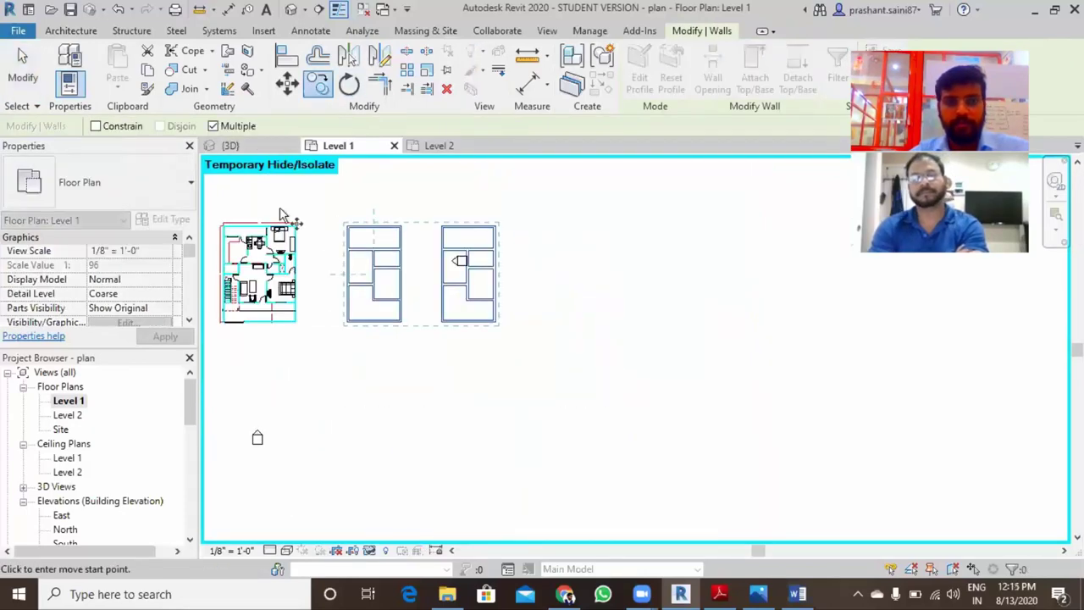
pyautogui.scroll(-1, 339, 254)
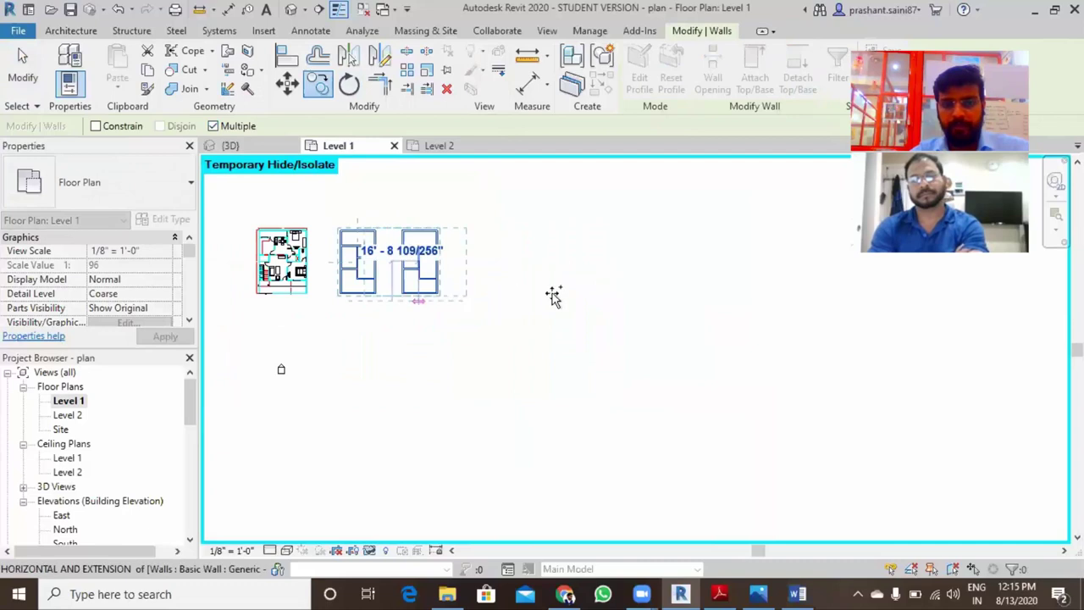
pyautogui.click(678, 302)
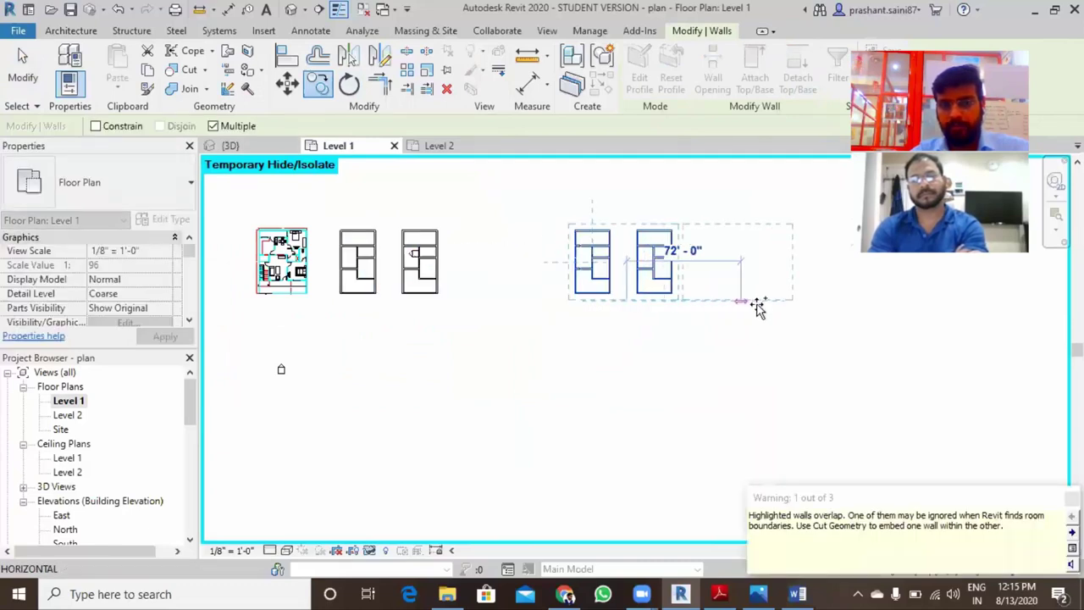
pyautogui.click(742, 313)
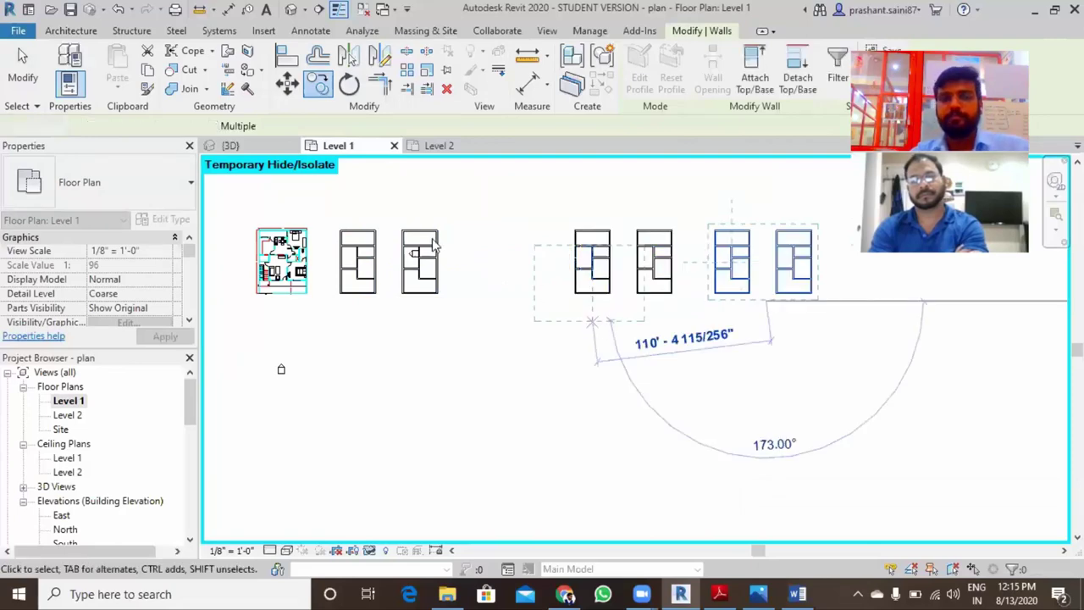
pyautogui.press('Escape')
pyautogui.click(291, 9)
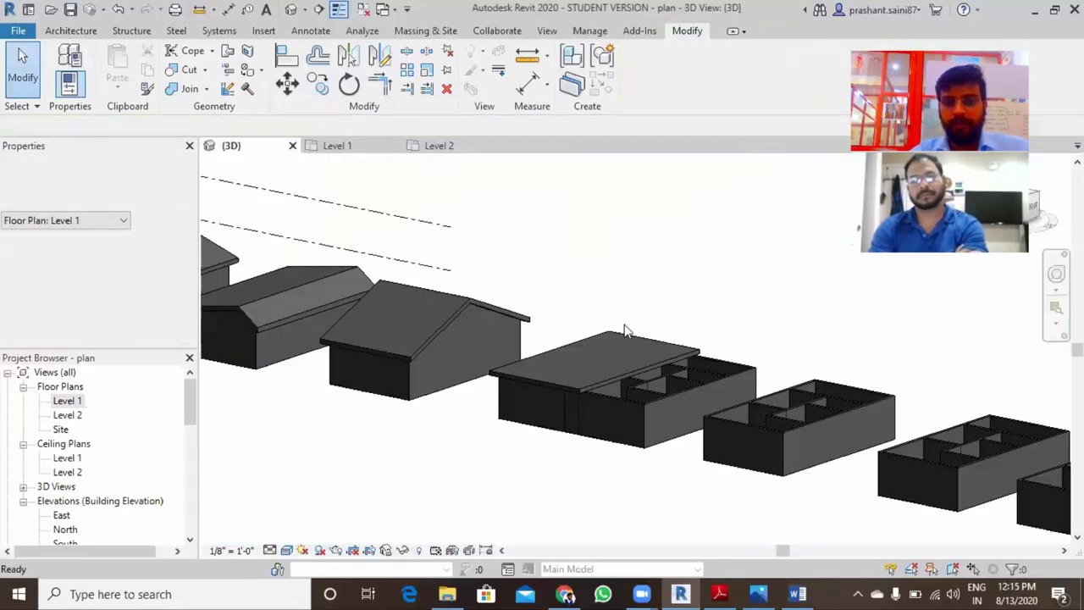
# - Delete the extra walled block beside the third roofed building and orbit to review the row
pyautogui.moveTo(675, 419)
pyautogui.keyDown('shift'); pyautogui.mouseDown(button='middle')
pyautogui.moveTo(610, 360)
pyautogui.moveTo(528, 382)
pyautogui.moveTo(534, 374)
pyautogui.mouseUp(button='middle'); pyautogui.keyUp('shift')
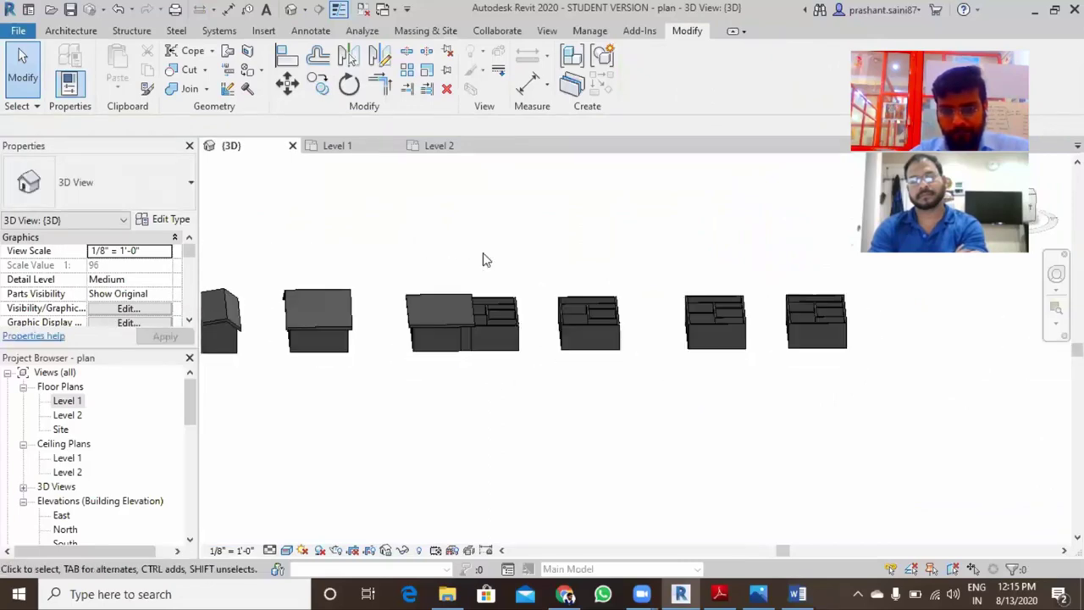
pyautogui.moveTo(537, 366); pyautogui.dragTo(483, 254)
pyautogui.press('Delete')
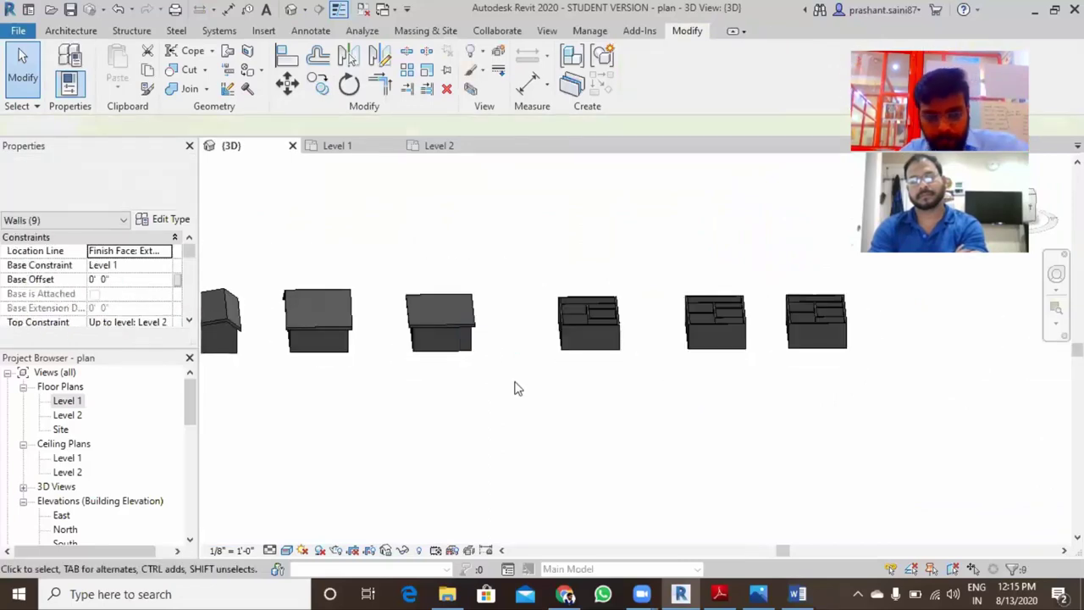
pyautogui.click(515, 385)
pyautogui.moveTo(512, 383)
pyautogui.keyDown('shift'); pyautogui.mouseDown(button='middle')
pyautogui.moveTo(475, 392)
pyautogui.moveTo(438, 375)
pyautogui.mouseUp(button='middle'); pyautogui.keyUp('shift')
pyautogui.scroll(3, 438, 366)
pyautogui.scroll(-3, 458, 398)
pyautogui.moveTo(484, 418)
pyautogui.keyDown('shift'); pyautogui.mouseDown(button='middle')
pyautogui.moveTo(448, 424)
pyautogui.moveTo(568, 381)
pyautogui.mouseUp(button='middle'); pyautogui.keyUp('shift')
pyautogui.scroll(1, 523, 353)
pyautogui.scroll(1, 610, 351)
pyautogui.scroll(1, 684, 337)
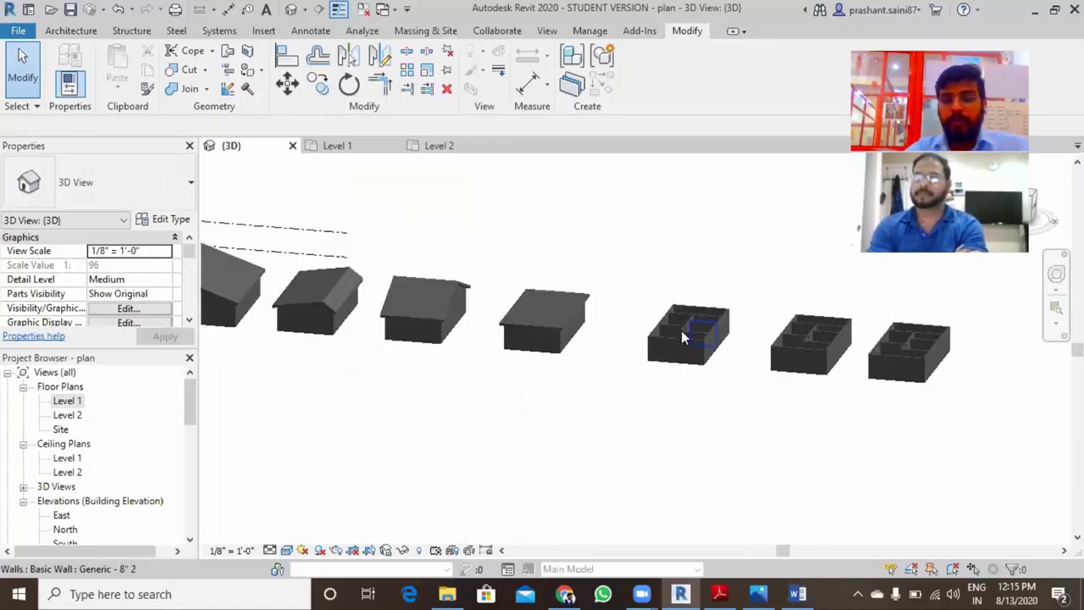
pyautogui.scroll(2, 685, 337)
pyautogui.scroll(-3, 547, 401)
pyautogui.scroll(1, 656, 401)
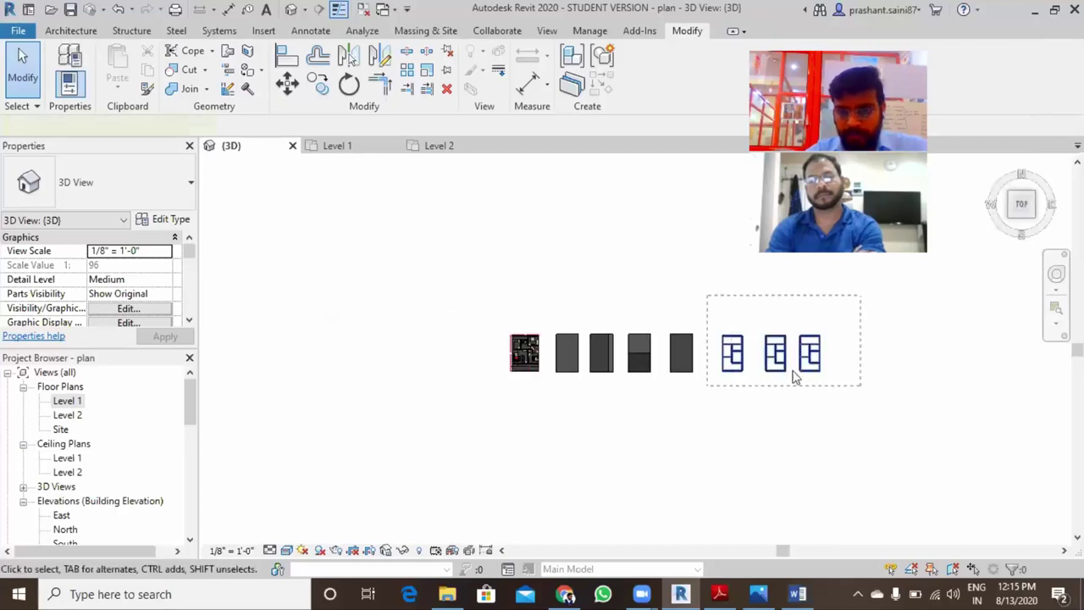
# - Move the three unroofed buildings down into a second row below the roofed ones
pyautogui.click(797, 379)
pyautogui.press('Escape')
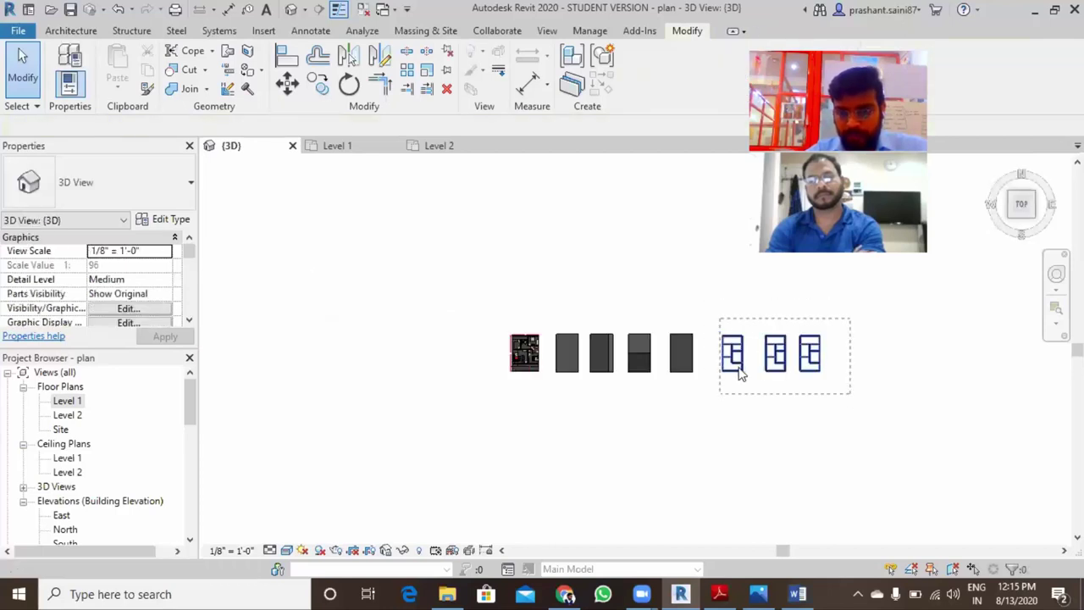
pyautogui.click(740, 375)
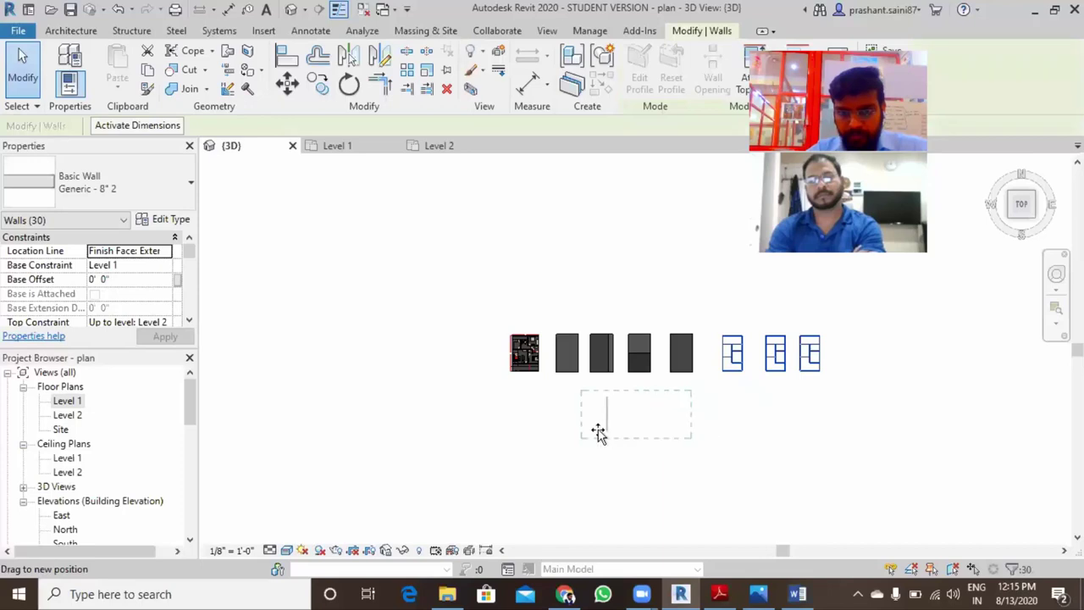
pyautogui.moveTo(599, 433); pyautogui.dragTo(598, 424)
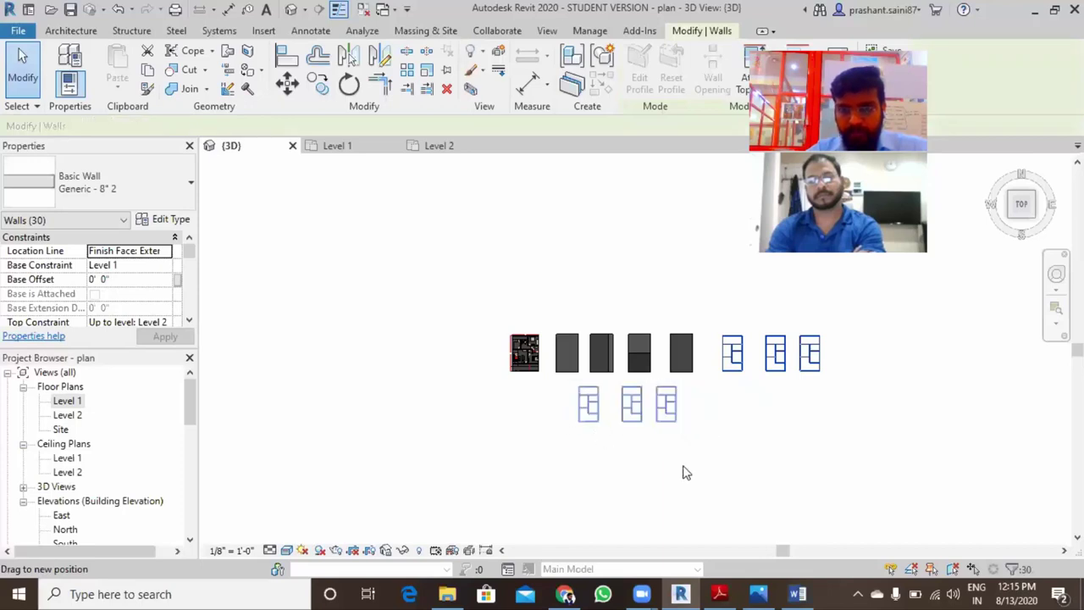
pyautogui.click(685, 471)
# - Open the Level 2 floor plan and frame the house and both building rows
pyautogui.scroll(4, 634, 411)
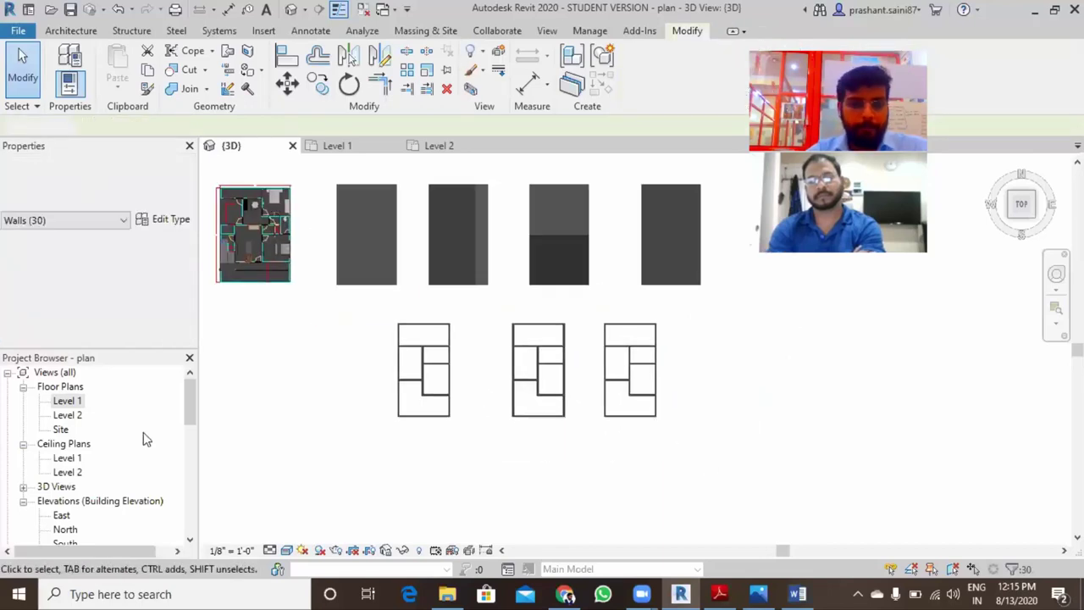
pyautogui.doubleClick(74, 416)
pyautogui.scroll(-1, 418, 356)
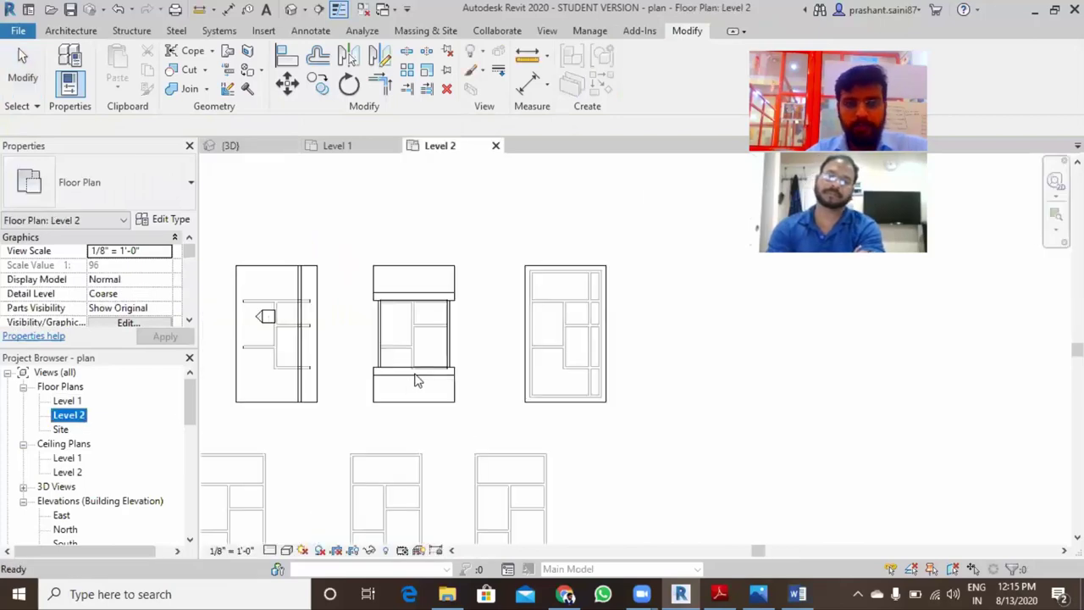
pyautogui.scroll(-2, 507, 320)
pyautogui.moveTo(576, 321); pyautogui.dragTo(706, 326, button='middle')
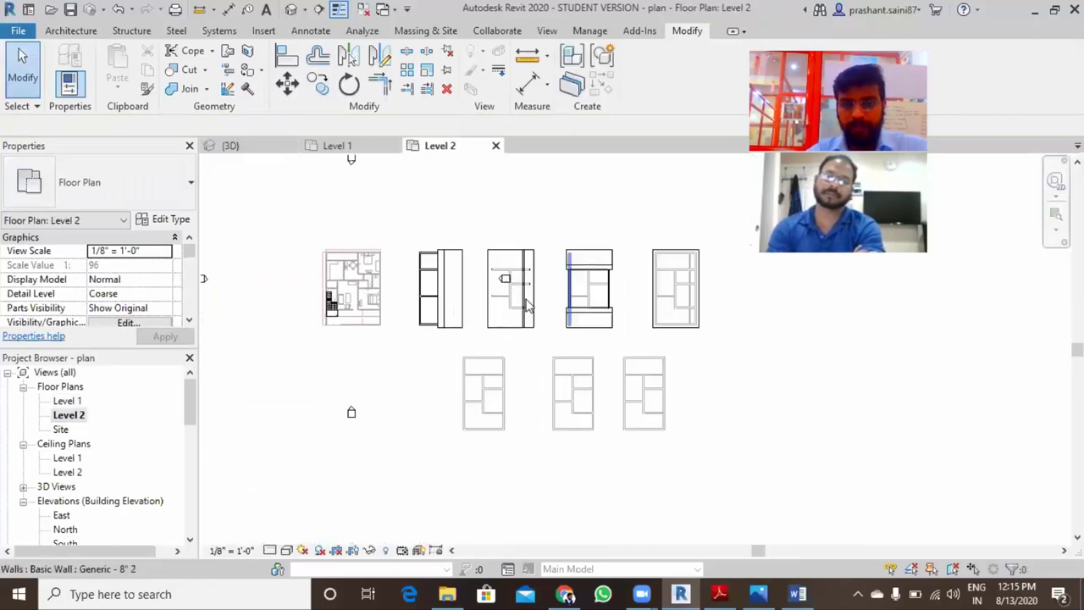
pyautogui.scroll(2, 527, 329)
pyautogui.moveTo(613, 289); pyautogui.dragTo(554, 307, button='middle')
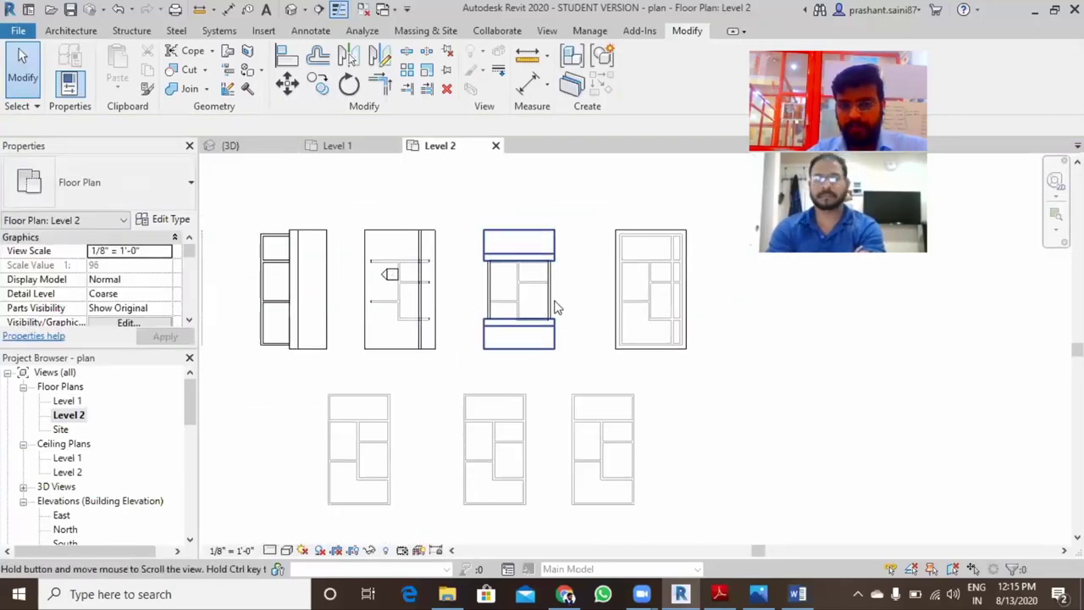
pyautogui.scroll(-1, 618, 357)
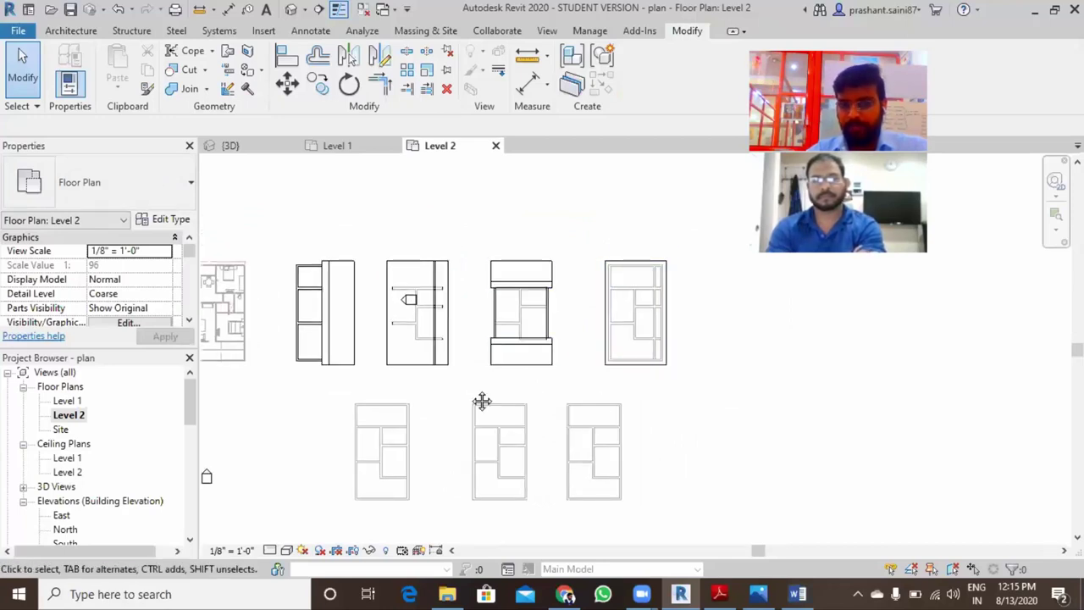
pyautogui.moveTo(451, 401); pyautogui.dragTo(464, 375, button='middle')
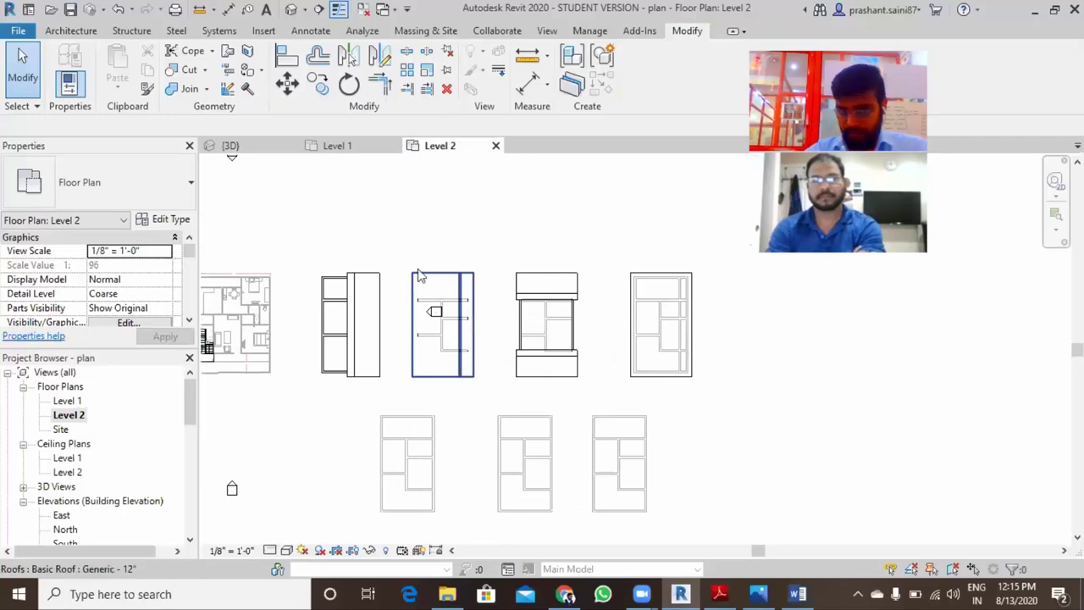
pyautogui.moveTo(418, 275); pyautogui.dragTo(495, 279, button='middle')
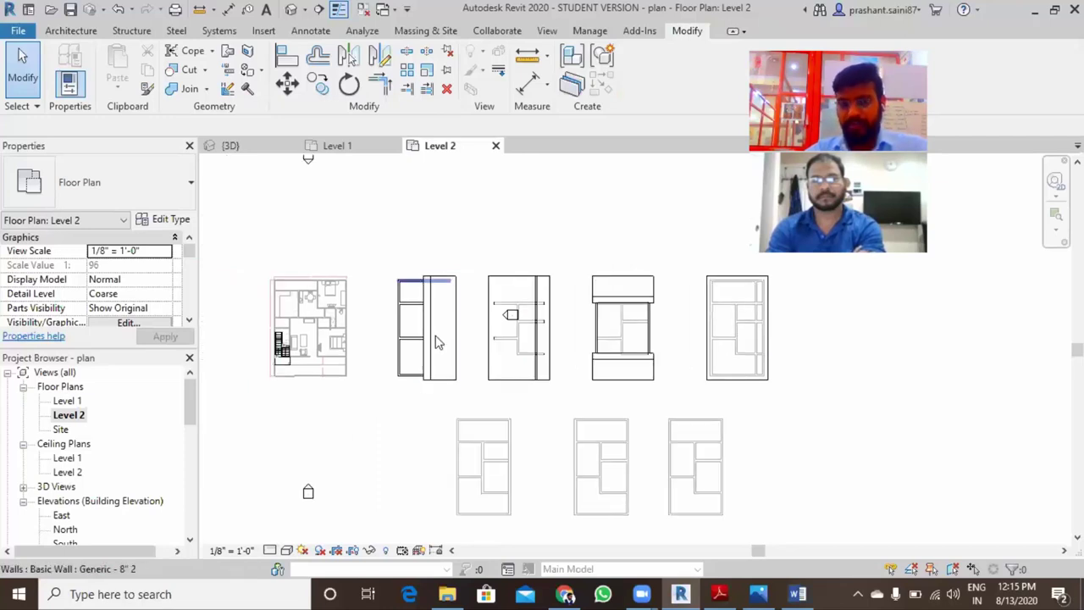
pyautogui.moveTo(443, 358); pyautogui.dragTo(440, 350, button='middle')
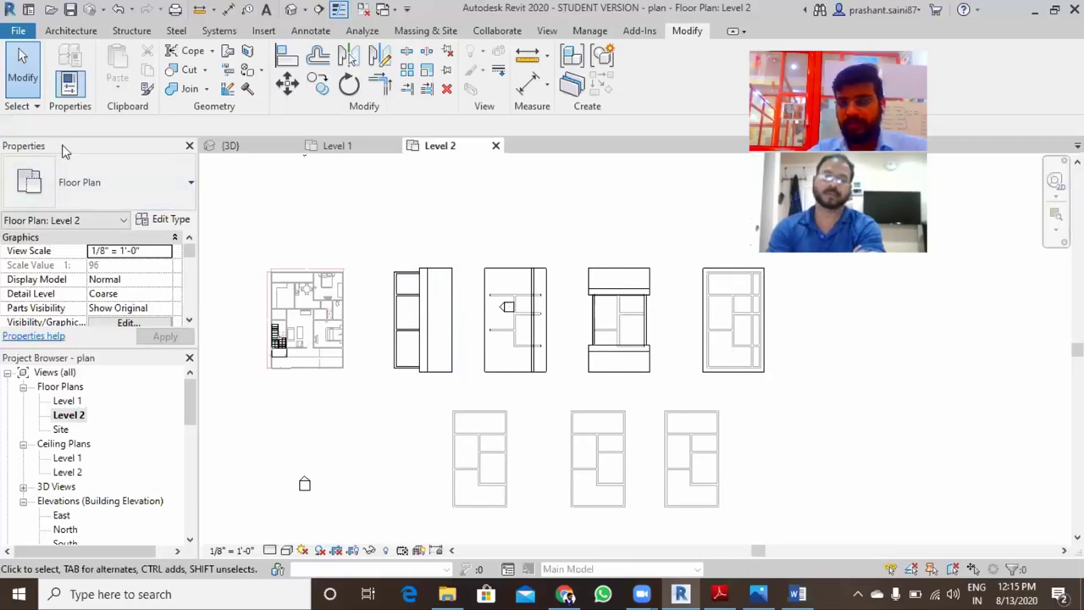
# - Click repeatedly at one spot in the Level 2 Properties palette
pyautogui.click(189, 322)
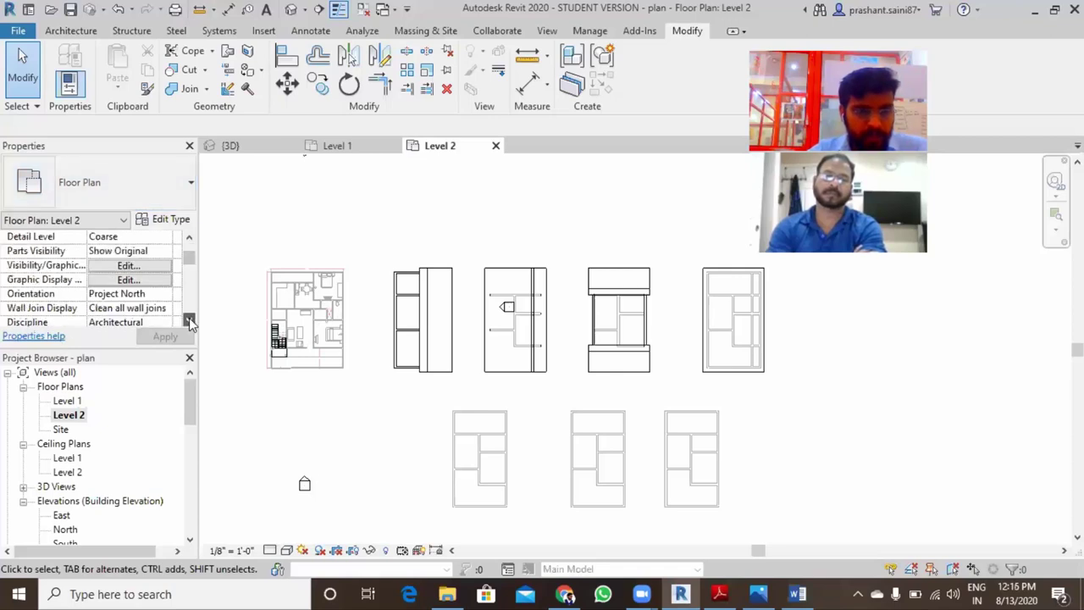
pyautogui.click(189, 322)
pyautogui.click(189, 322)
pyautogui.click(189, 322)
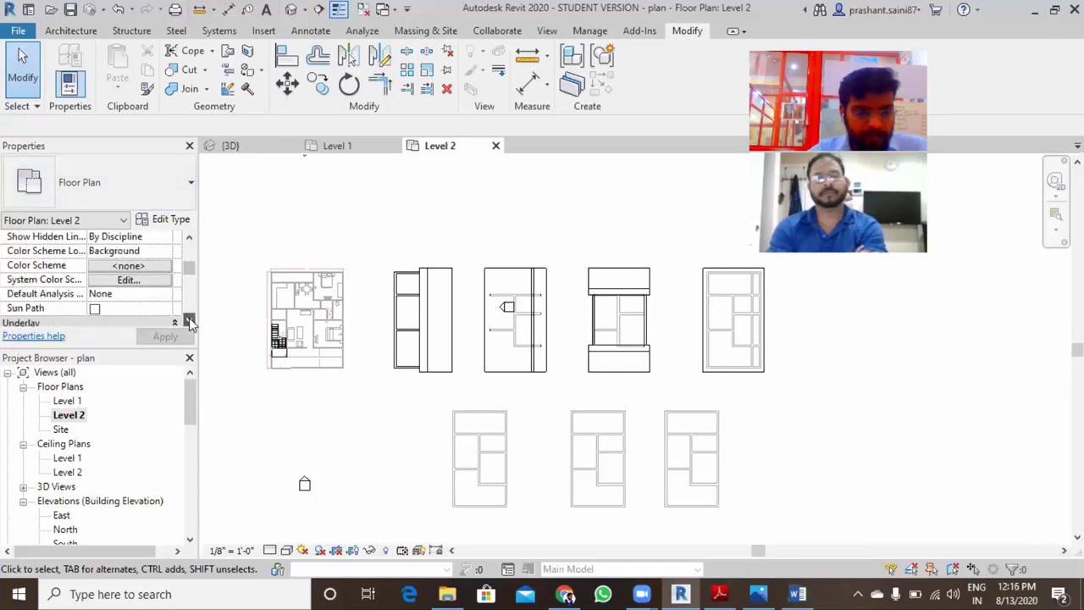
pyautogui.click(189, 322)
pyautogui.click(189, 322)
pyautogui.click(189, 321)
pyautogui.click(189, 321)
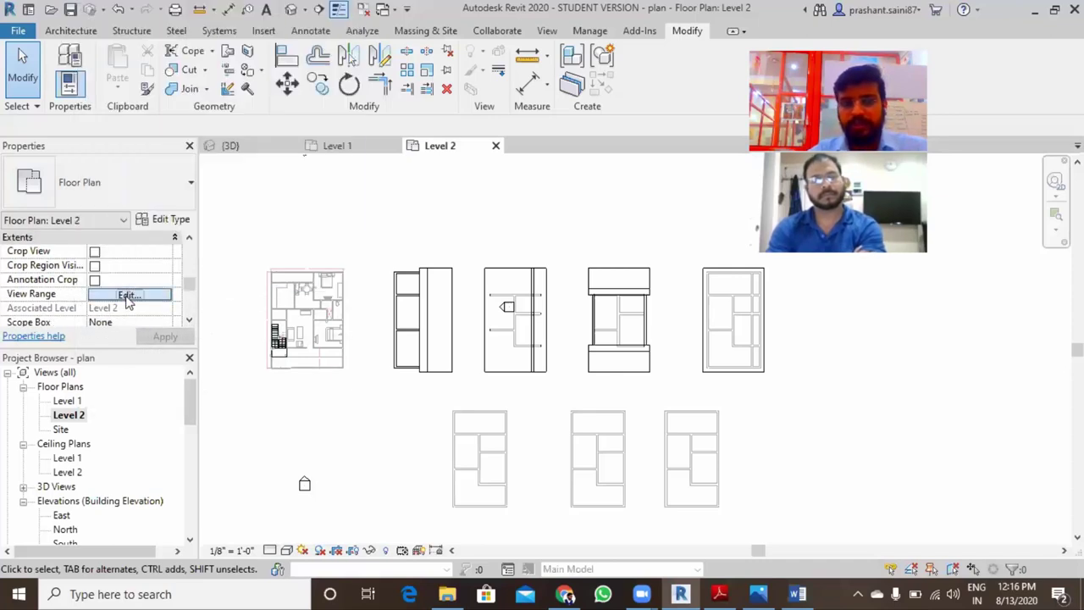
# - Set Level 2's view range to a 15' 0" top and 10' 0" cut plane
pyautogui.click(127, 295)
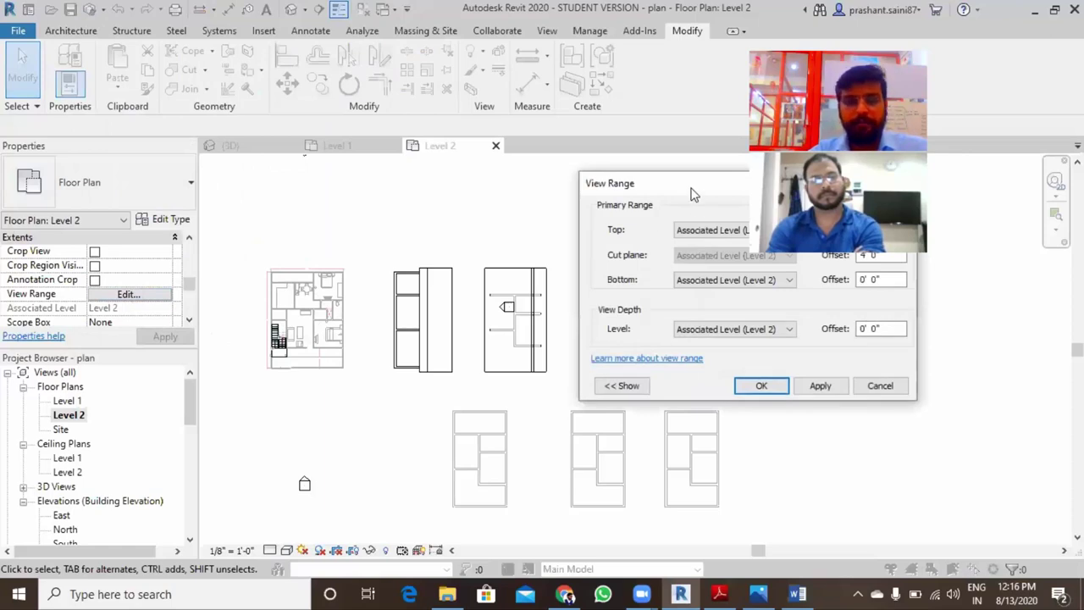
pyautogui.moveTo(691, 193); pyautogui.dragTo(211, 83)
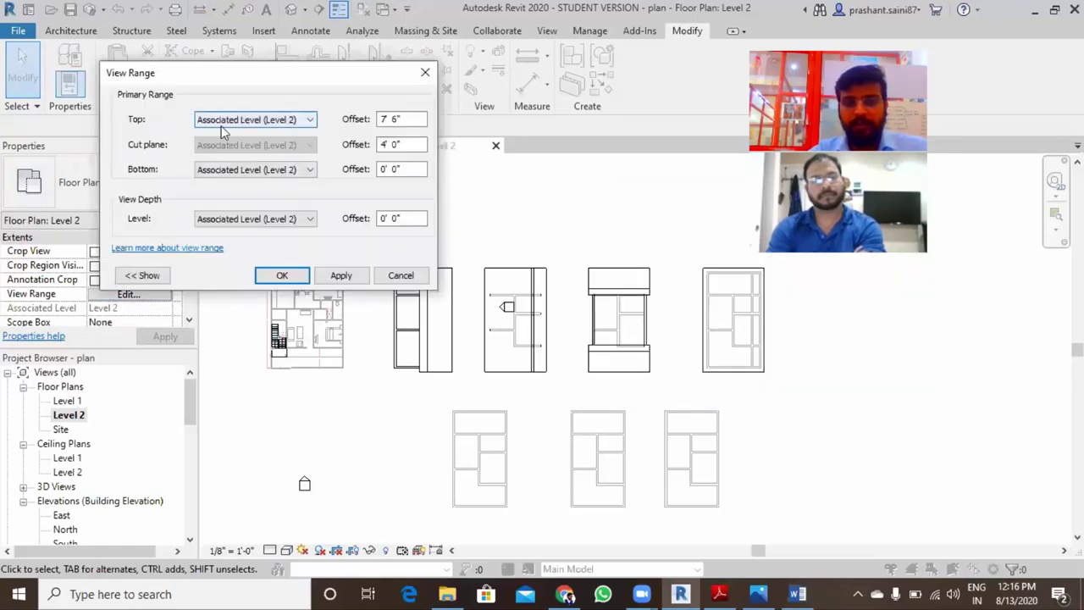
pyautogui.press('Tab')
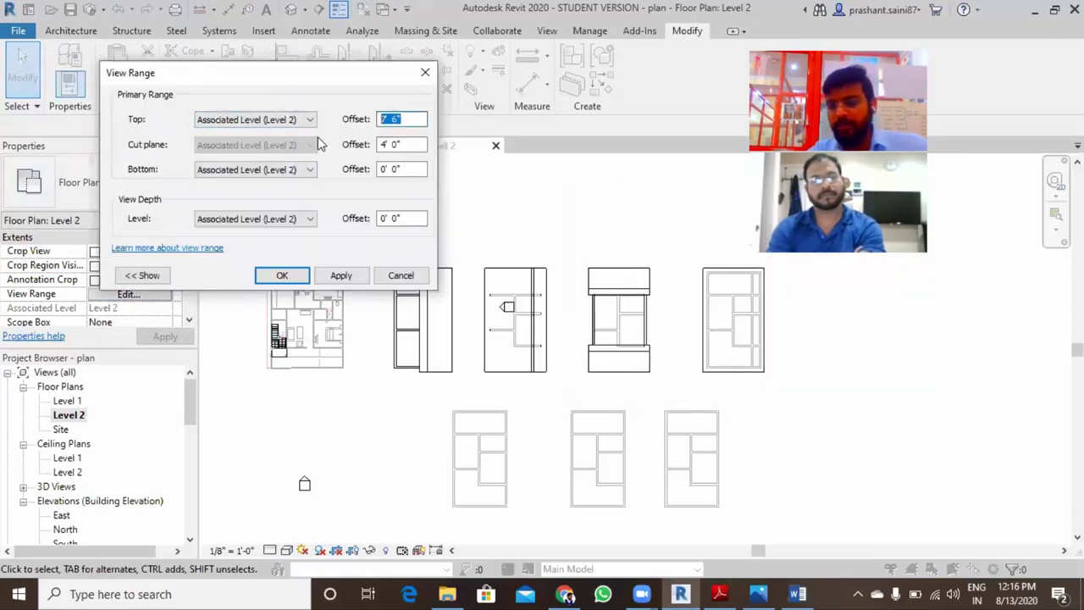
pyautogui.write('15')
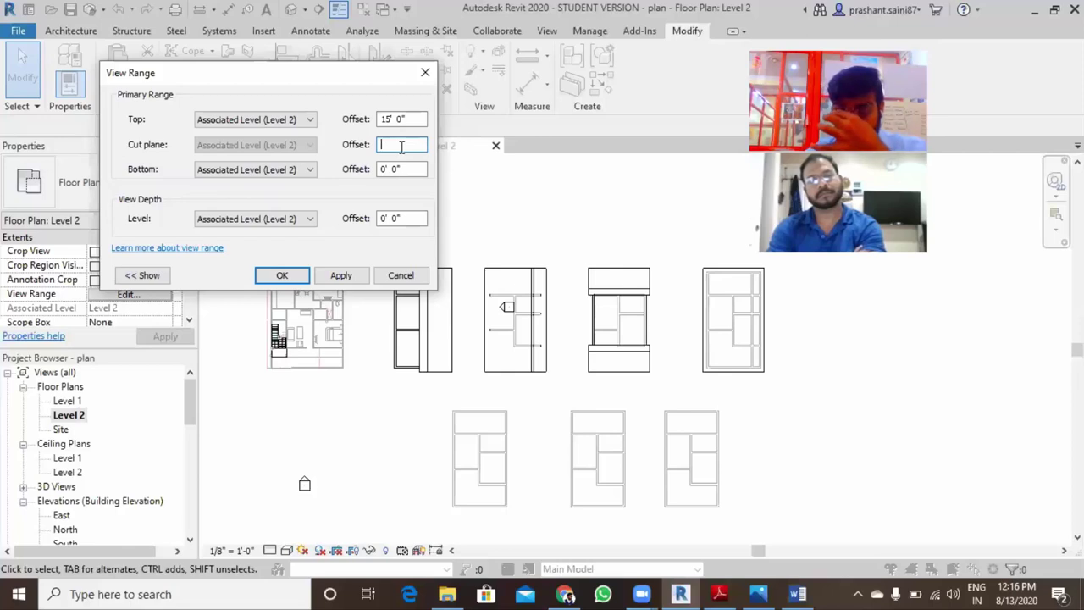
pyautogui.write('"')
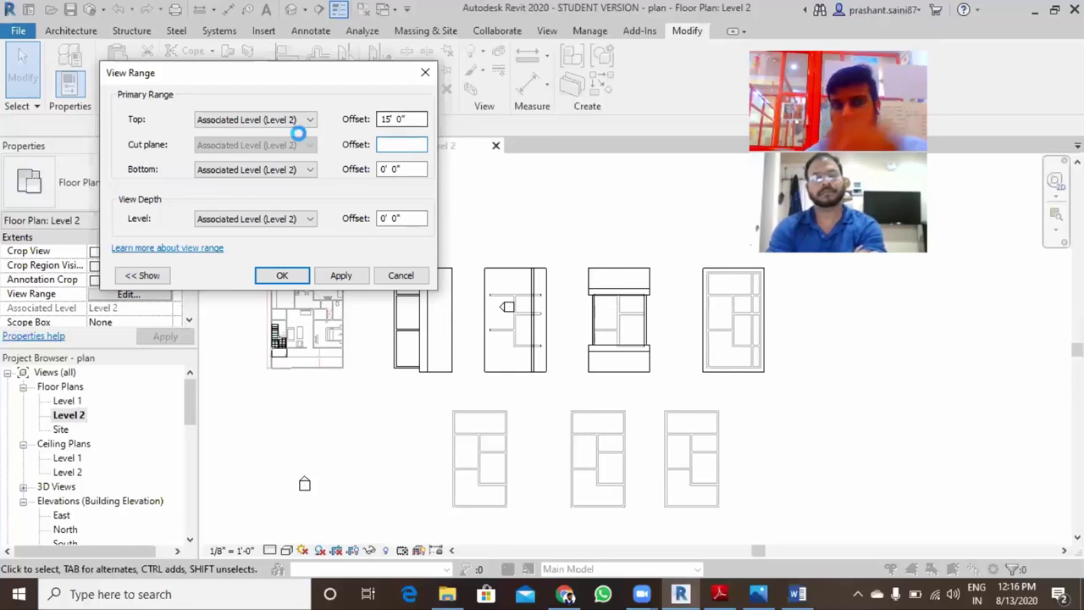
pyautogui.press('Return')
pyautogui.click(641, 298)
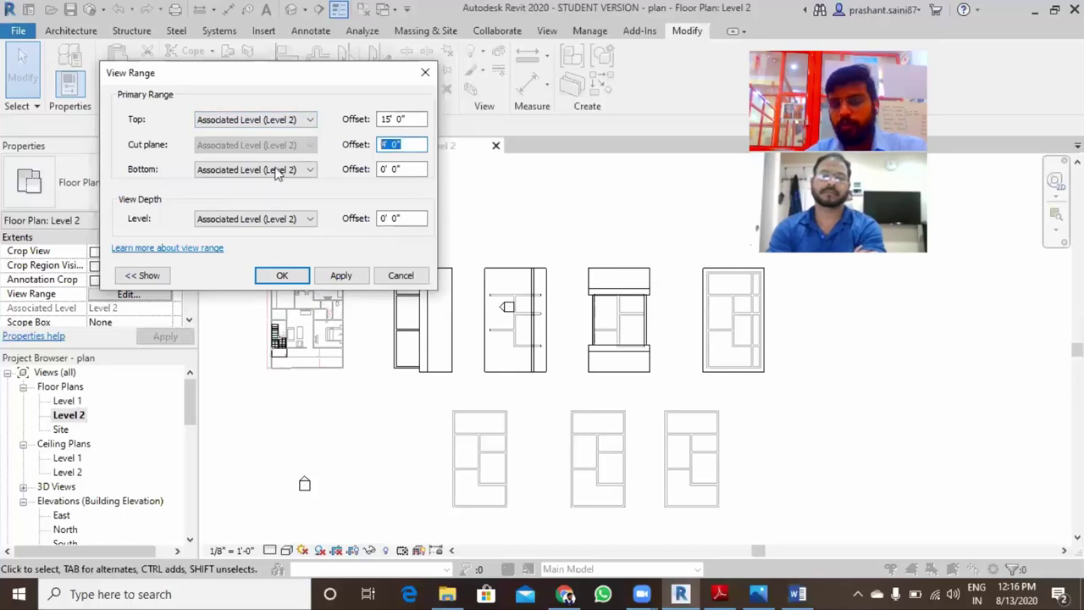
pyautogui.click(303, 276)
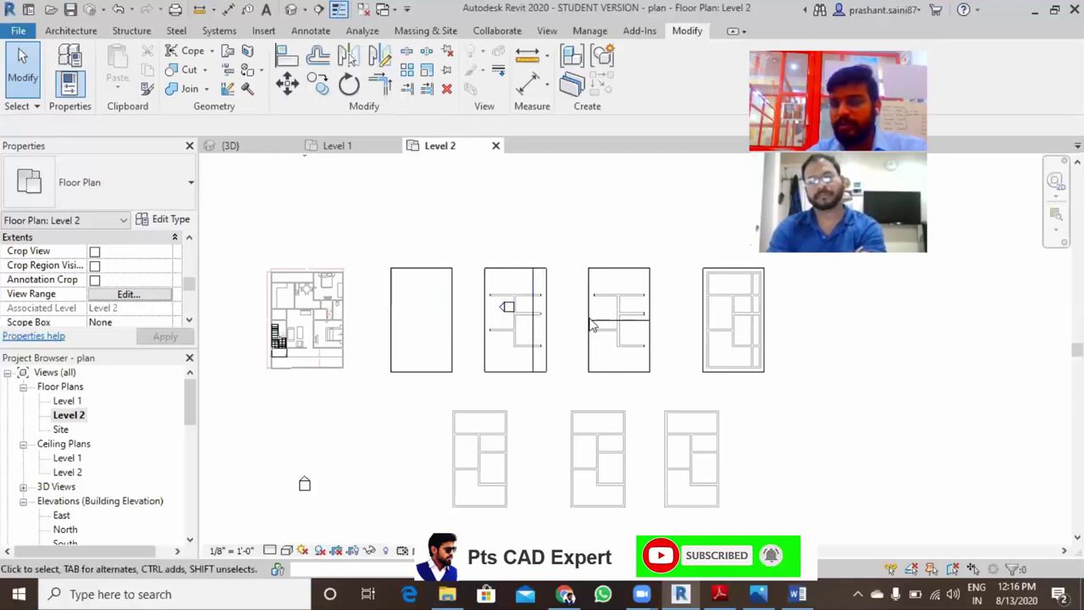
# - Start a Roof by Footprint sketch and bring the lower-row buildings into view
pyautogui.moveTo(639, 320); pyautogui.dragTo(646, 291, button='middle')
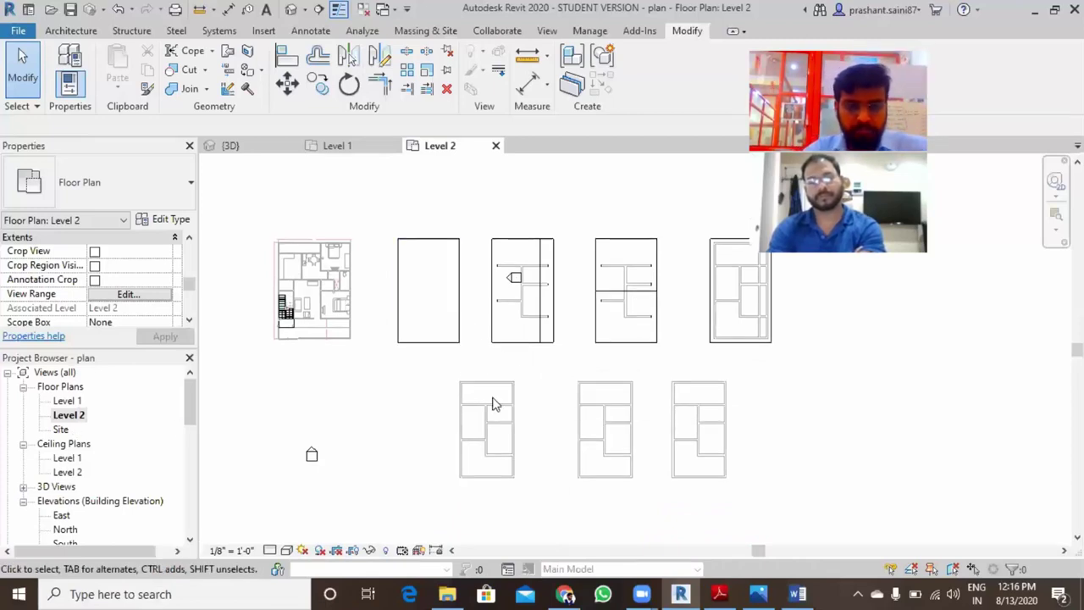
pyautogui.click(68, 31)
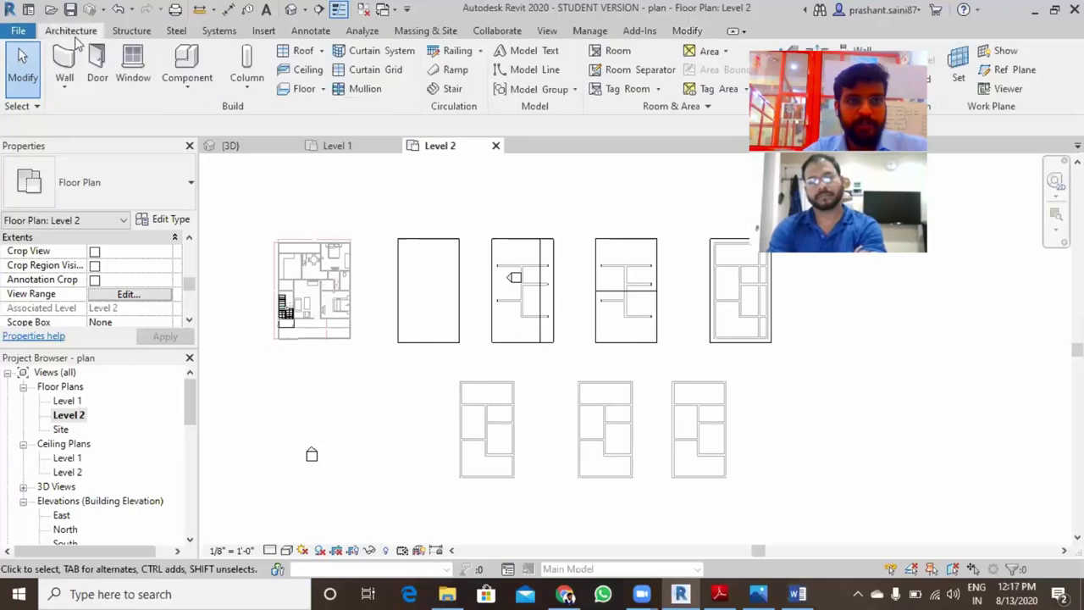
pyautogui.click(322, 51)
pyautogui.click(335, 75)
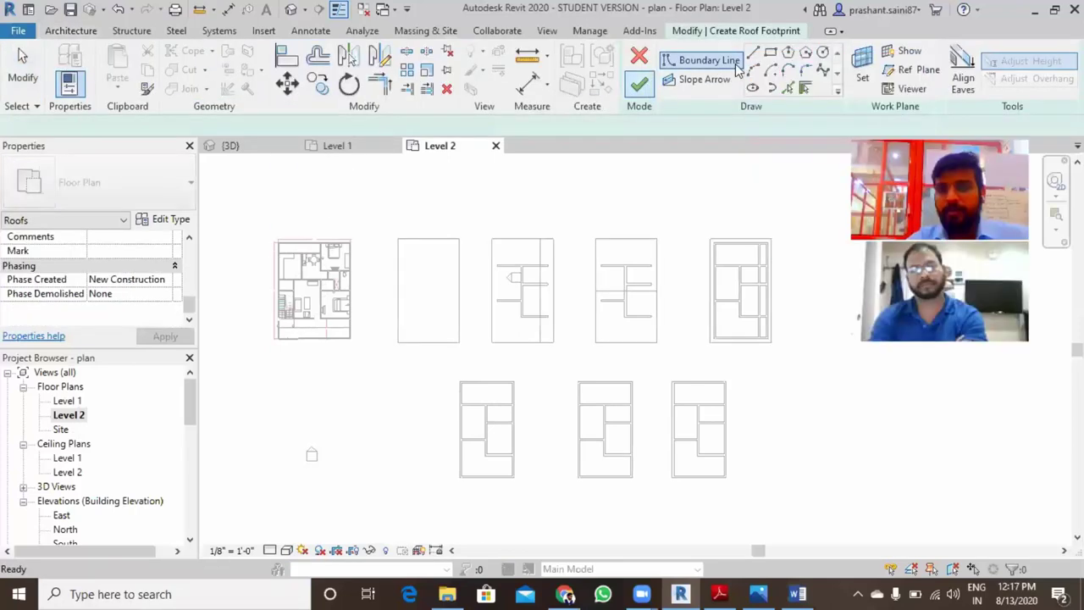
pyautogui.moveTo(526, 342); pyautogui.dragTo(478, 176, button='middle')
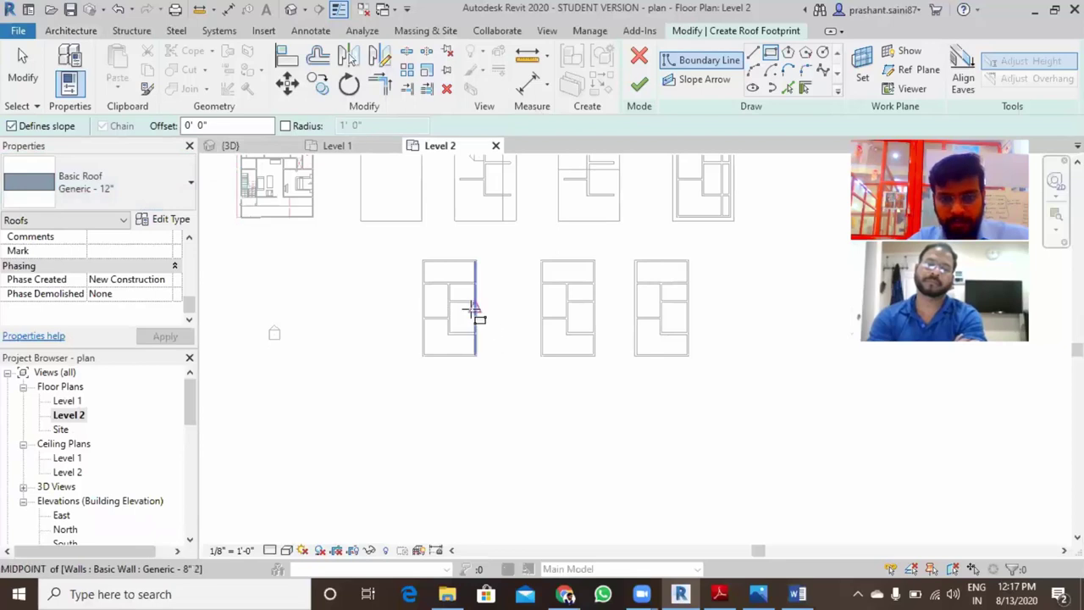
pyautogui.scroll(2, 476, 315)
pyautogui.scroll(1, 481, 316)
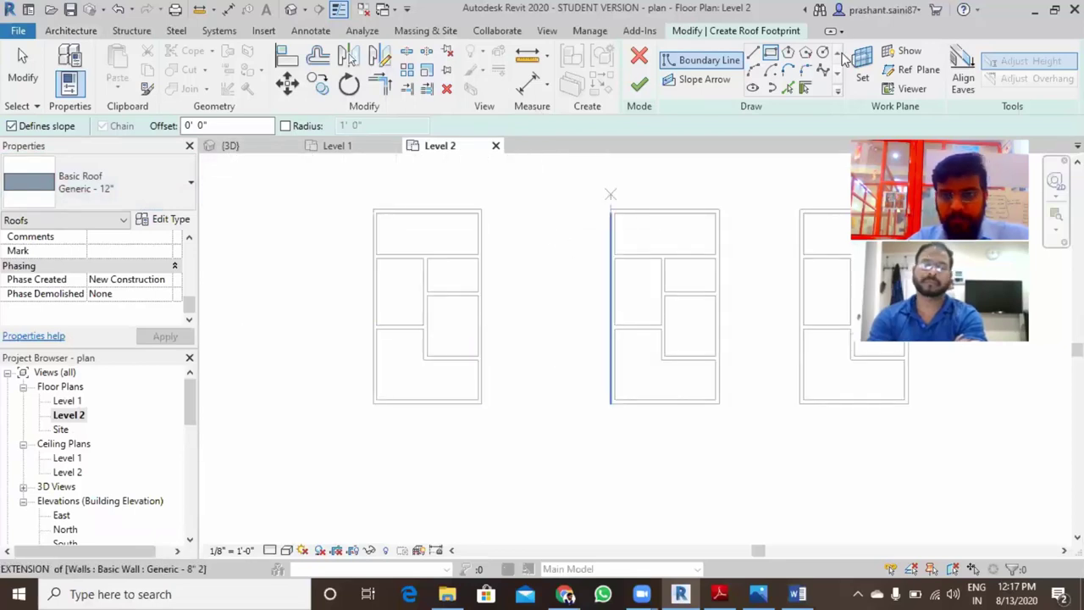
# - Trace sloped boundary lines around the first lower building's whole outer wall chain
pyautogui.click(805, 89)
pyautogui.press('Tab')
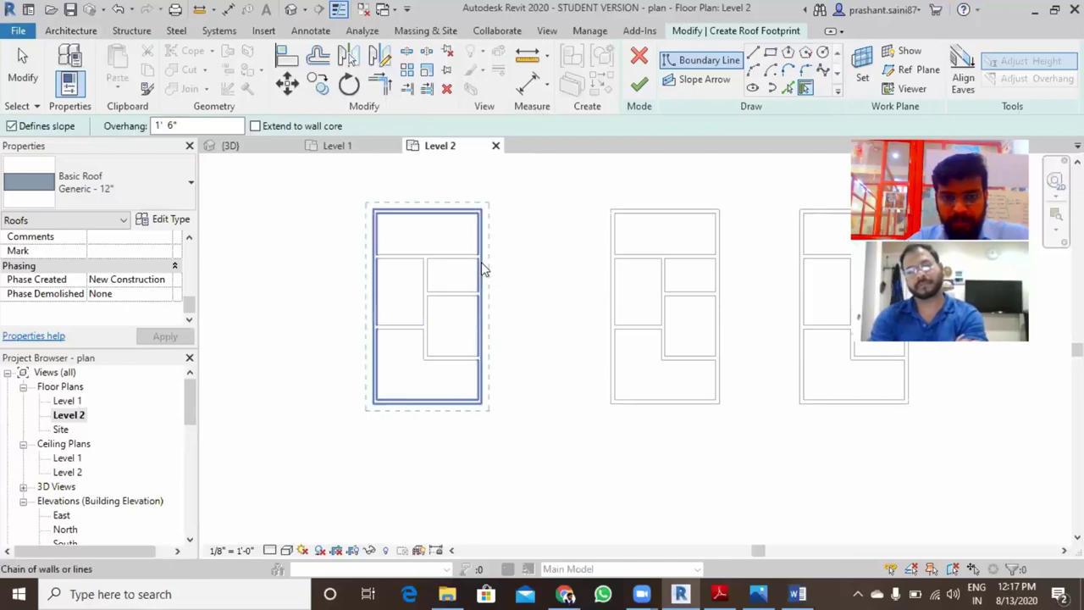
pyautogui.click(481, 270)
pyautogui.scroll(2, 459, 290)
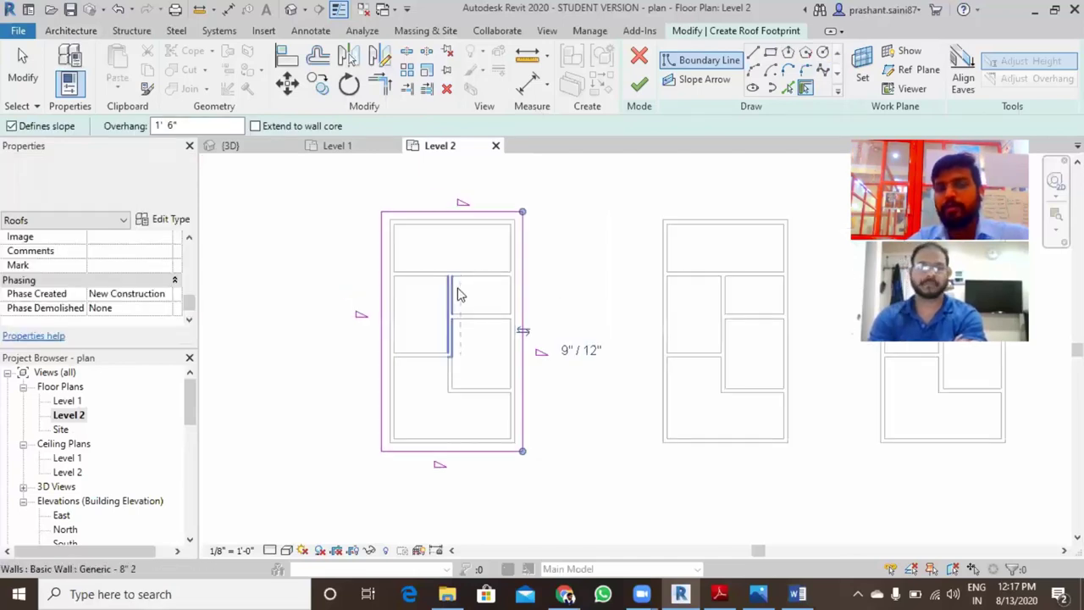
# - Try an inner rectangle boundary with Defines slope unchecked, then undo it
pyautogui.click(771, 54)
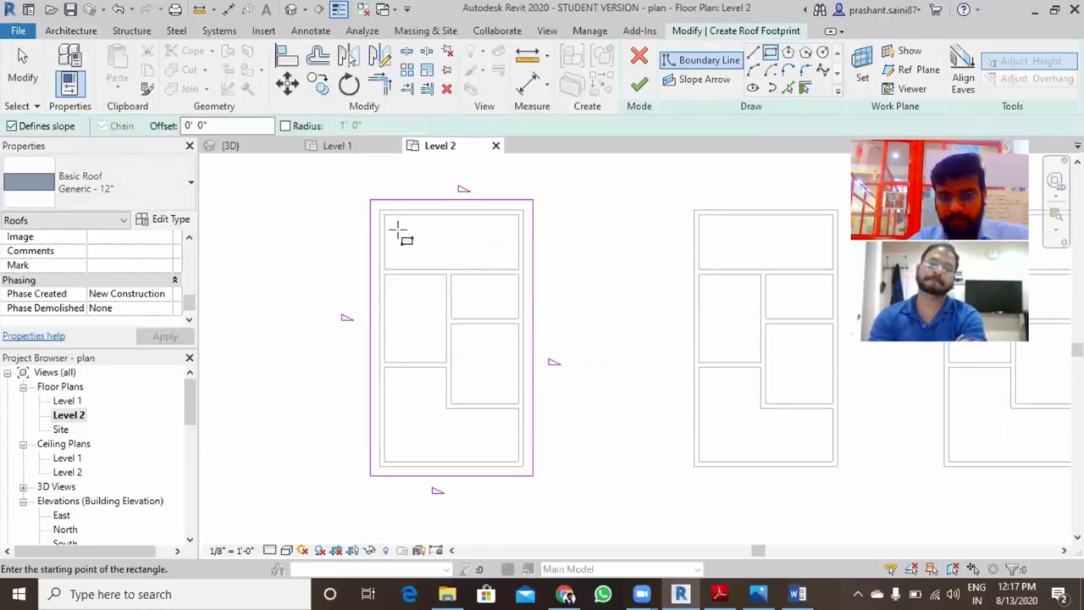
pyautogui.click(398, 231)
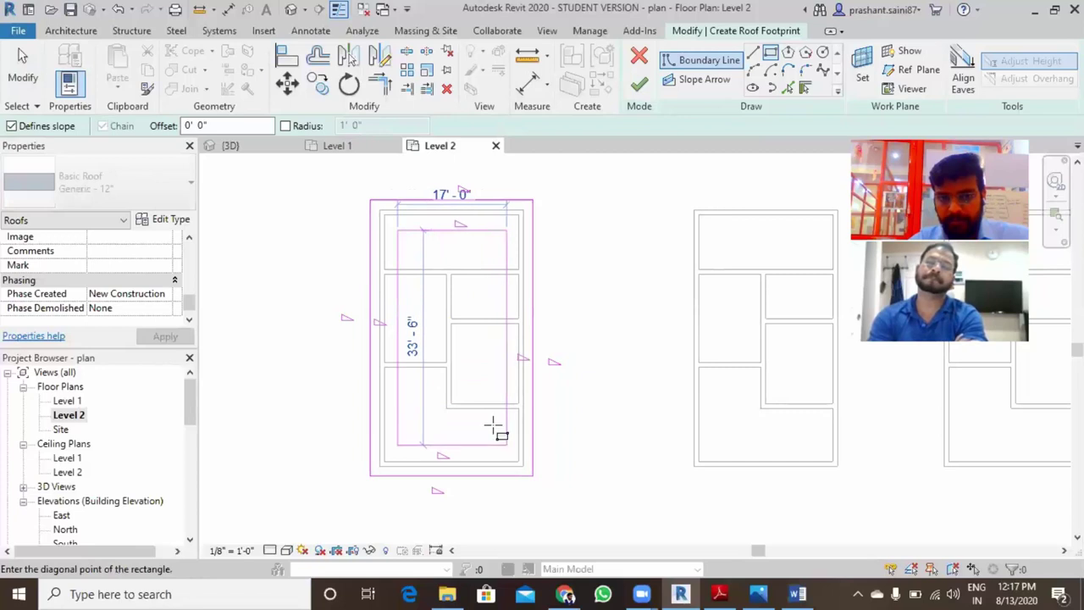
pyautogui.press('Escape')
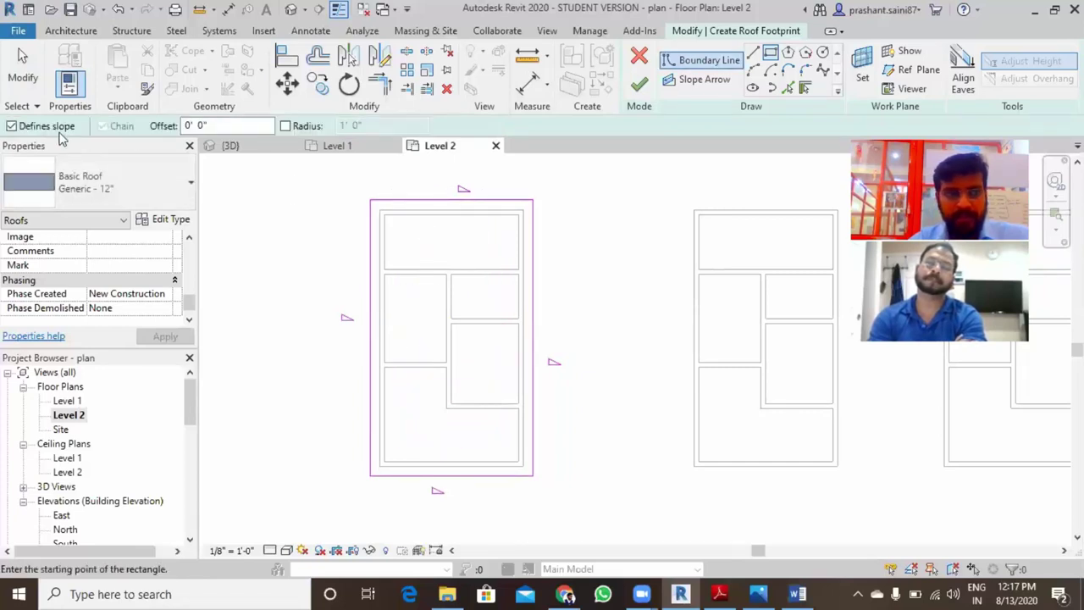
pyautogui.click(44, 127)
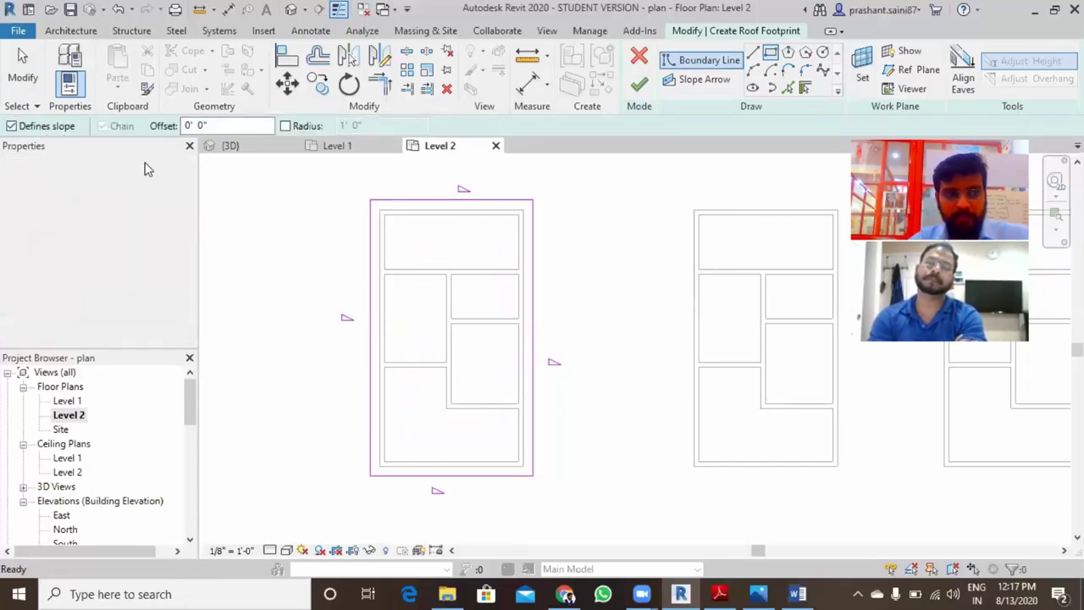
pyautogui.click(398, 231)
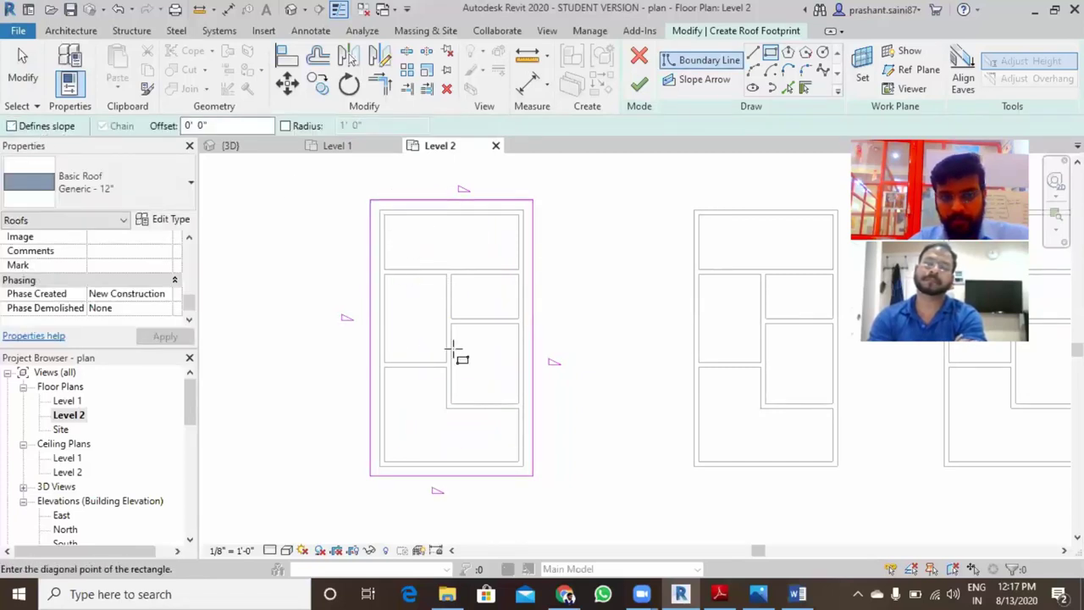
pyautogui.click(507, 448)
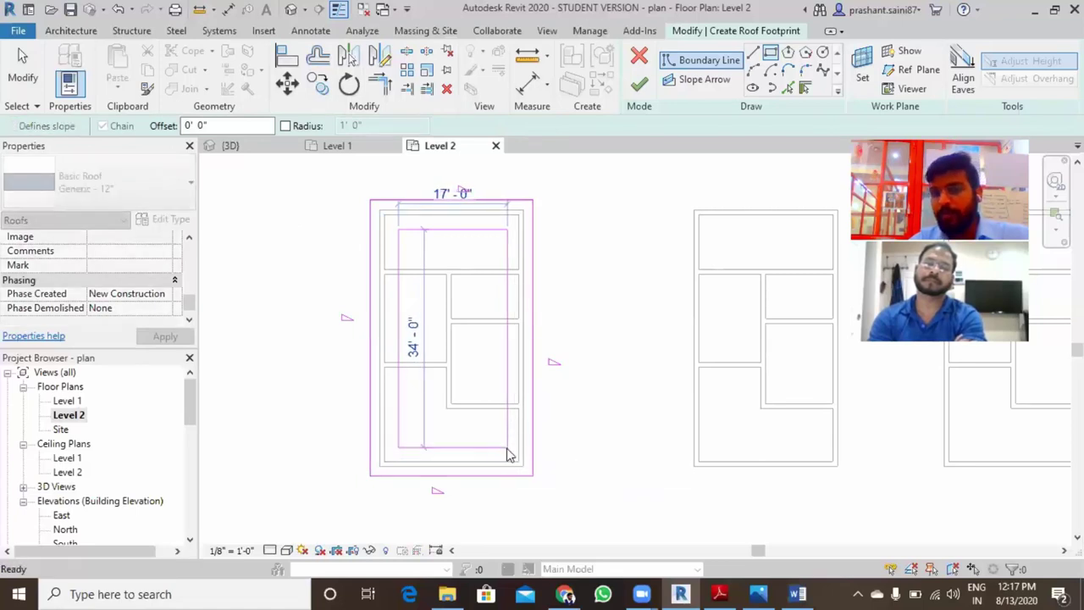
pyautogui.hotkey('ctrl', 'z')
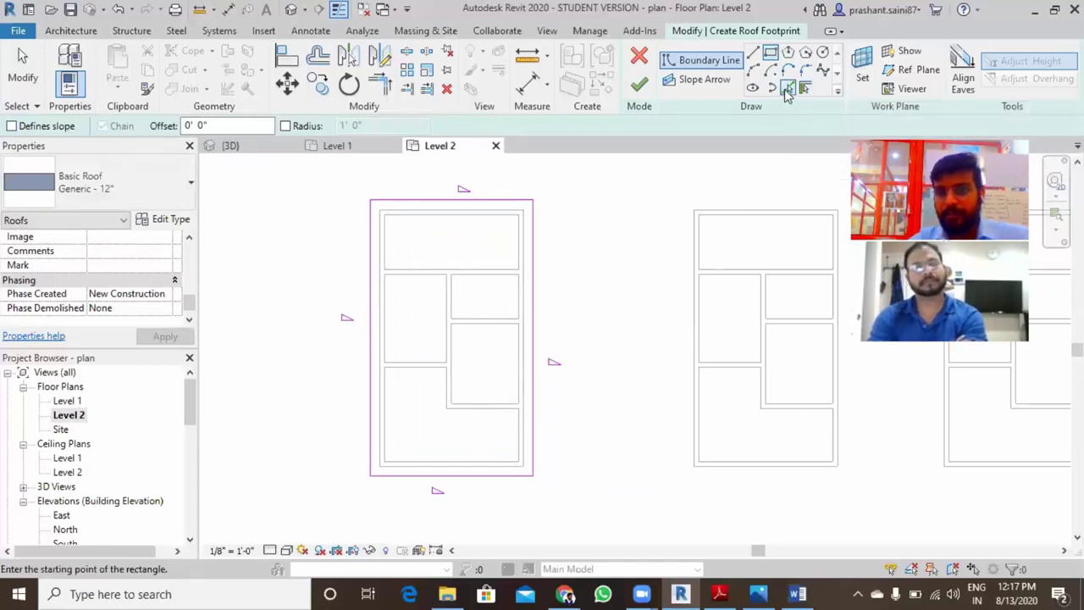
# - Add non-sloping boundary lines offset 5' 0" inside the right, top, left and bottom walls
pyautogui.click(786, 90)
pyautogui.write('5')
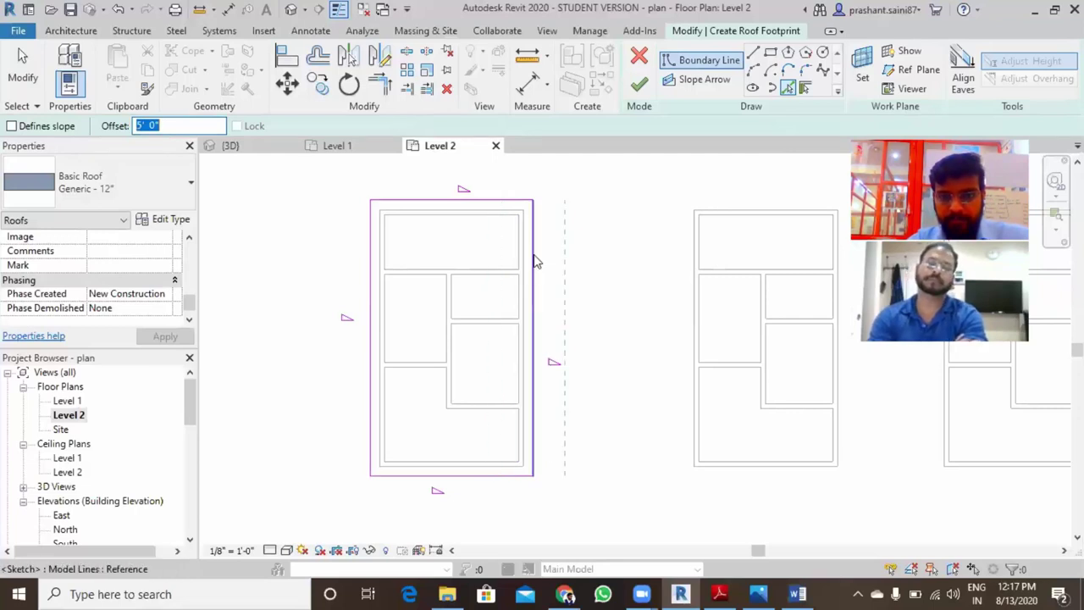
pyautogui.click(531, 251)
pyautogui.click(480, 210)
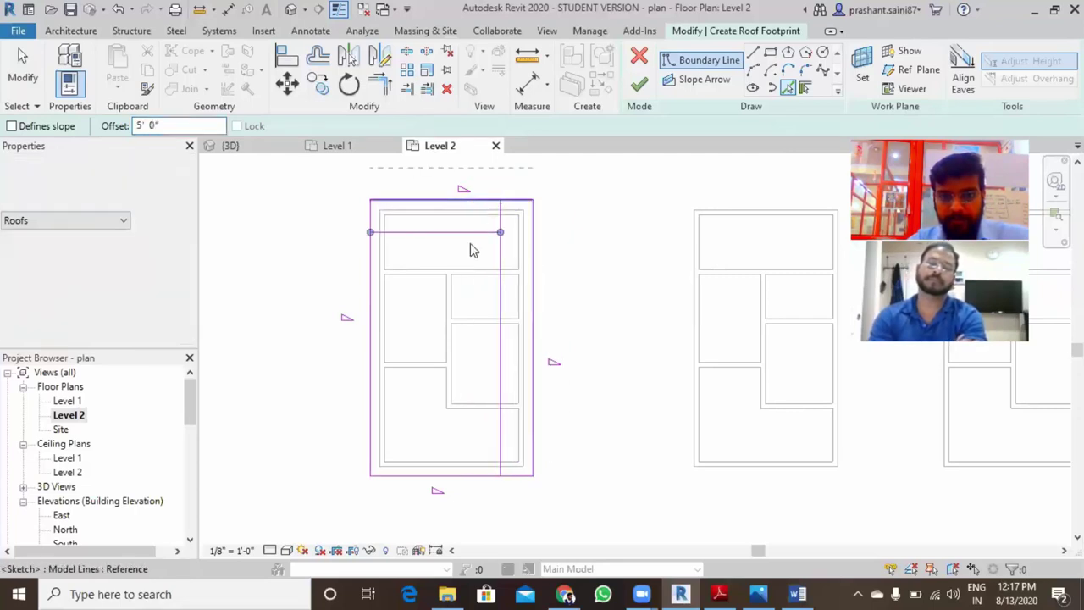
pyautogui.click(377, 287)
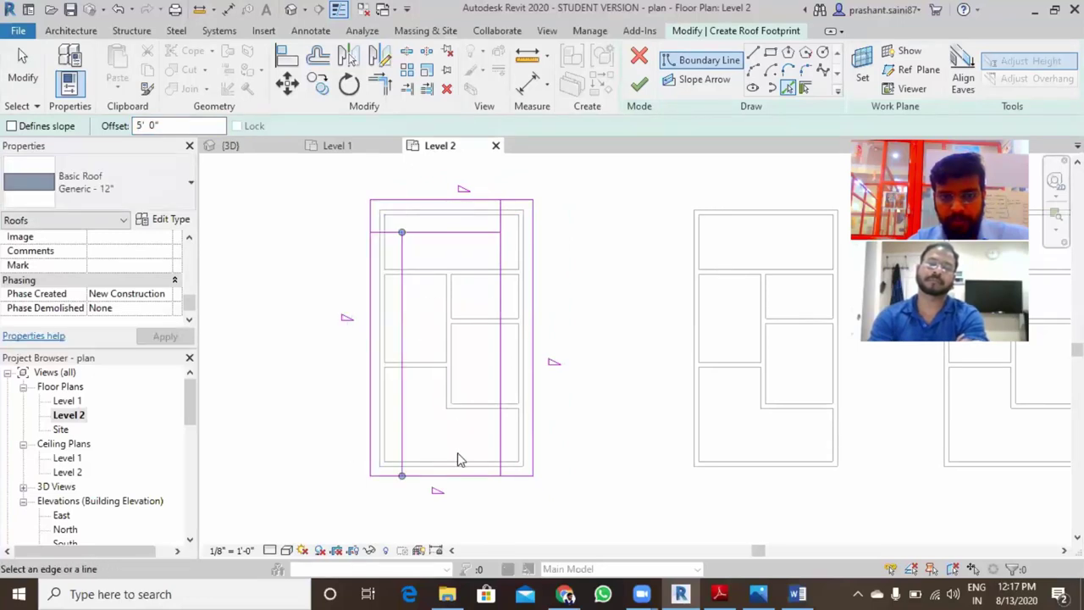
pyautogui.click(551, 457)
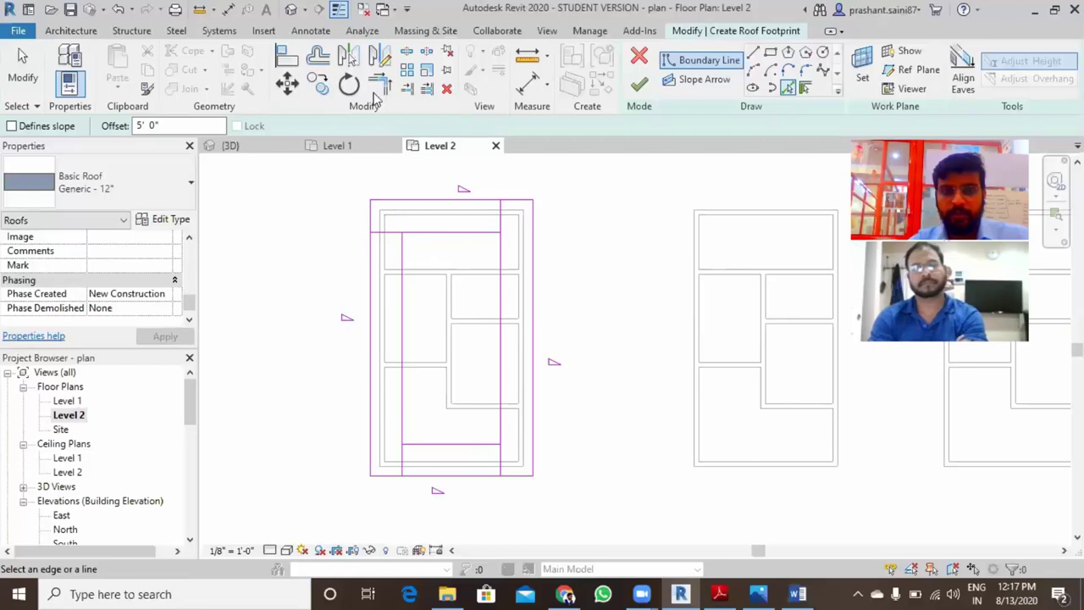
# - Trim the inner lines into closed corners and finish the hollow frame-shaped roof
pyautogui.click(379, 85)
pyautogui.click(501, 453)
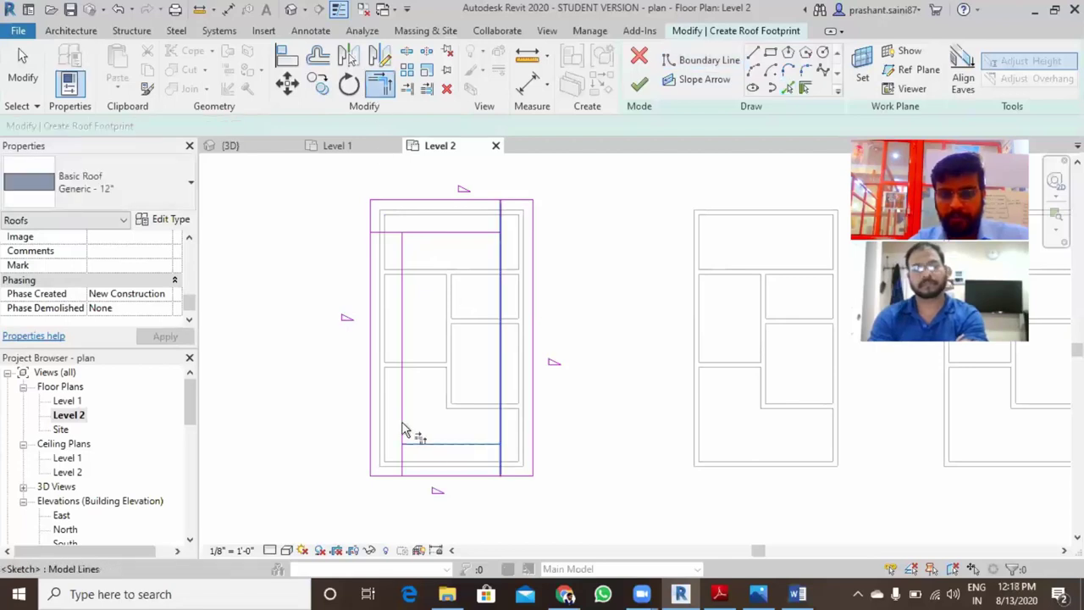
pyautogui.click(405, 432)
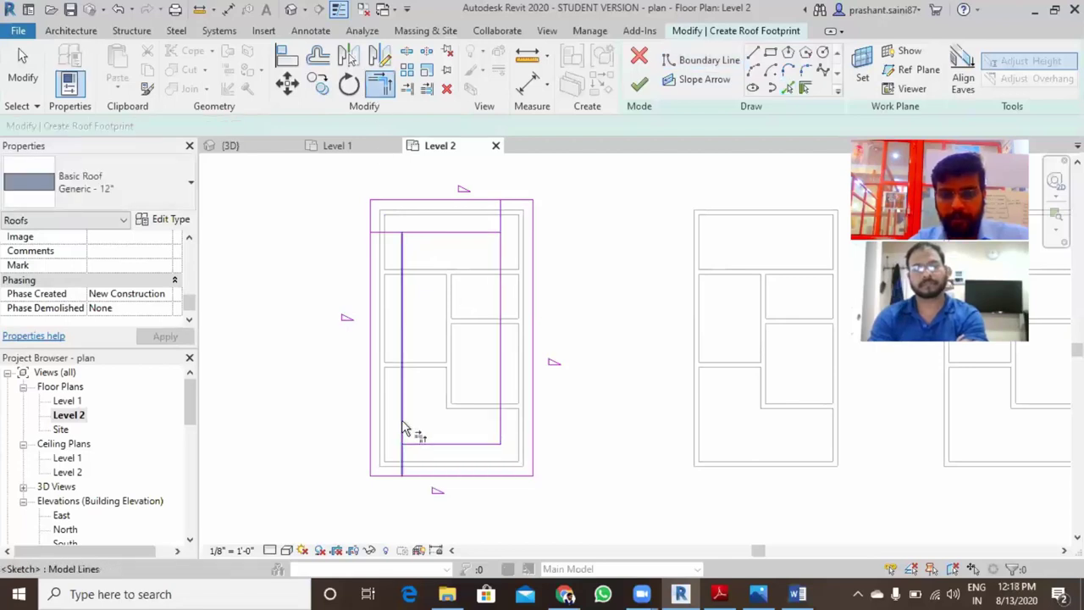
pyautogui.click(418, 237)
pyautogui.click(404, 270)
pyautogui.click(483, 234)
pyautogui.click(502, 273)
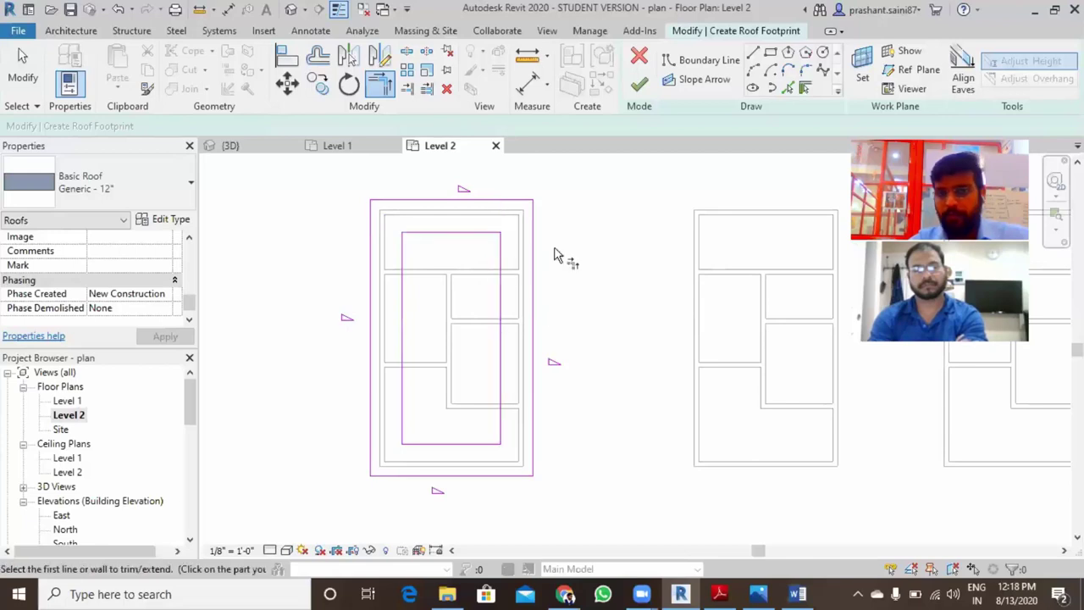
pyautogui.click(640, 83)
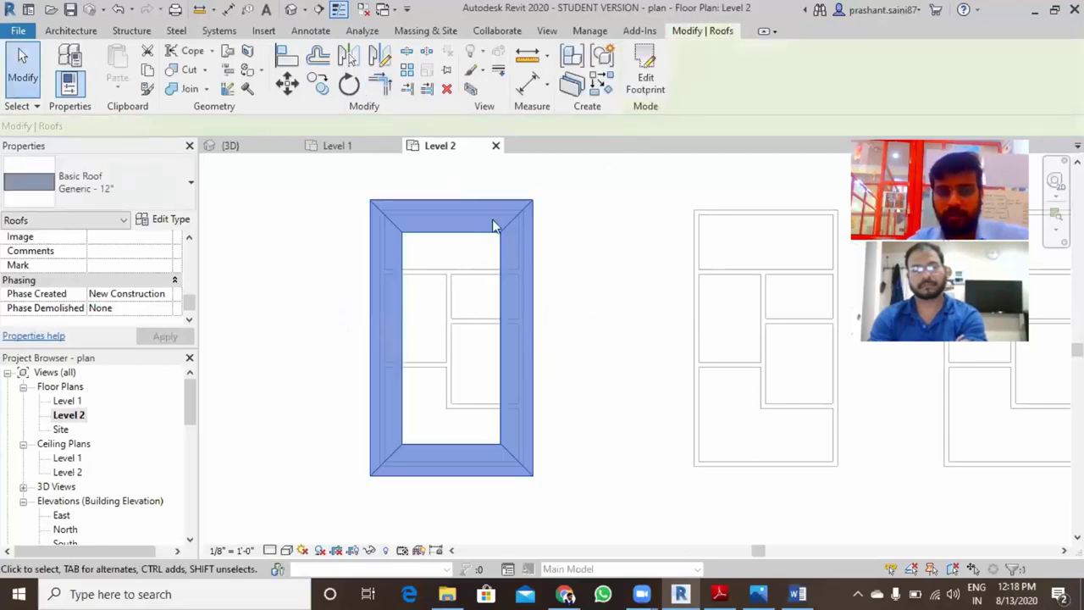
# - Orbit and zoom the default 3D view around the roofed buildings, then return to the Word roof types document
pyautogui.click(291, 9)
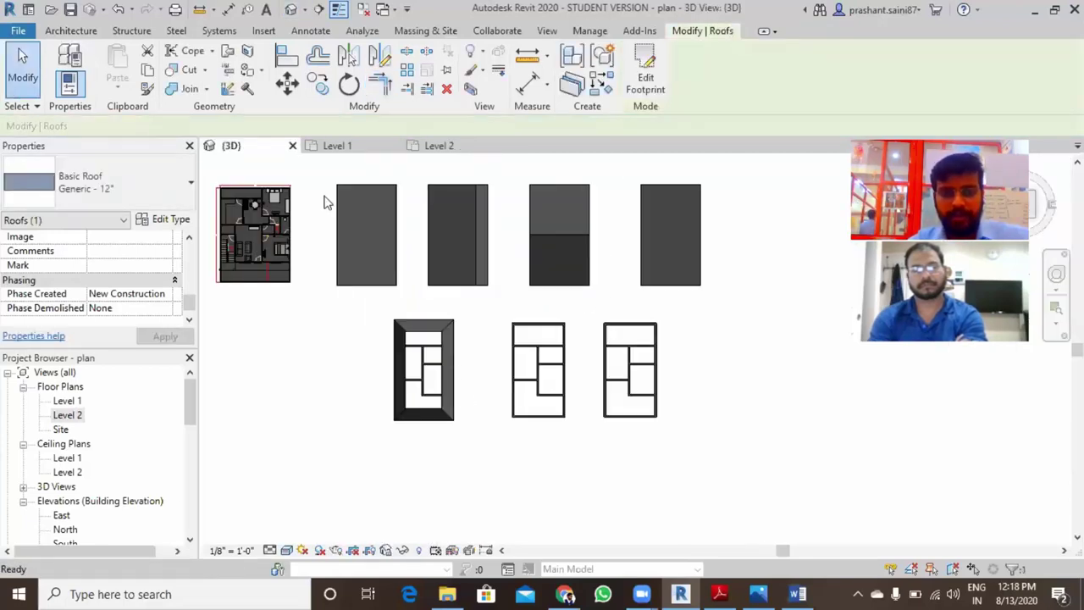
pyautogui.click(516, 206)
pyautogui.moveTo(523, 441)
pyautogui.keyDown('shift'); pyautogui.mouseDown(button='middle')
pyautogui.moveTo(453, 274)
pyautogui.moveTo(402, 266)
pyautogui.mouseUp(button='middle'); pyautogui.keyUp('shift')
pyautogui.moveTo(513, 347); pyautogui.dragTo(523, 358, button='middle')
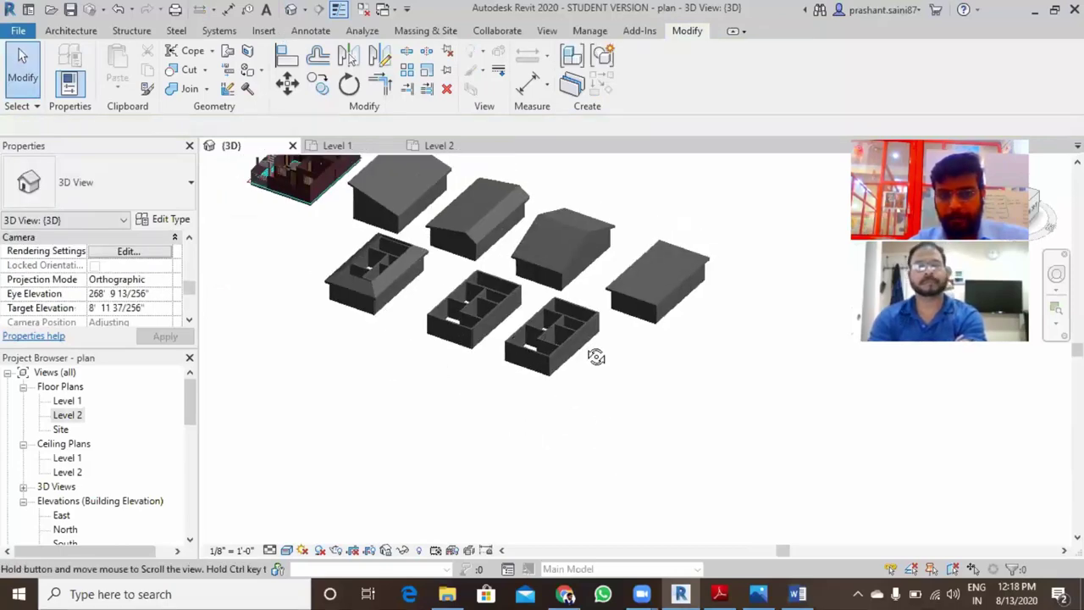
pyautogui.keyDown('shift'); pyautogui.moveTo(565, 391); pyautogui.dragTo(556, 374, button='middle'); pyautogui.keyUp('shift')
pyautogui.scroll(3, 556, 374)
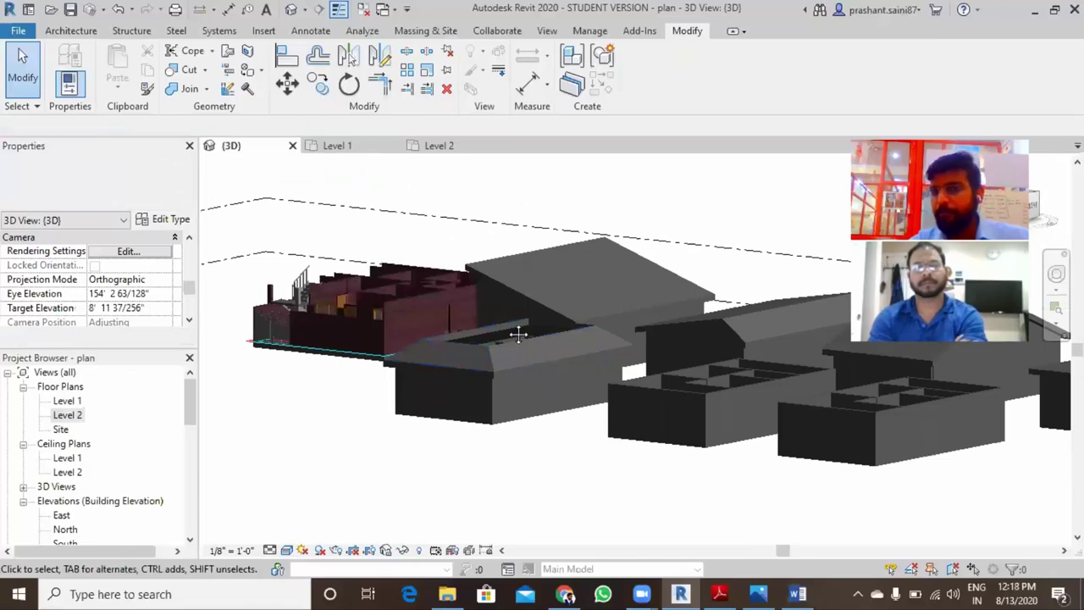
pyautogui.scroll(5, 519, 335)
pyautogui.scroll(-5, 487, 389)
pyautogui.moveTo(605, 395)
pyautogui.keyDown('shift'); pyautogui.mouseDown(button='middle')
pyautogui.moveTo(634, 395)
pyautogui.moveTo(508, 414)
pyautogui.moveTo(550, 400)
pyautogui.moveTo(577, 510)
pyautogui.mouseUp(button='middle'); pyautogui.keyUp('shift')
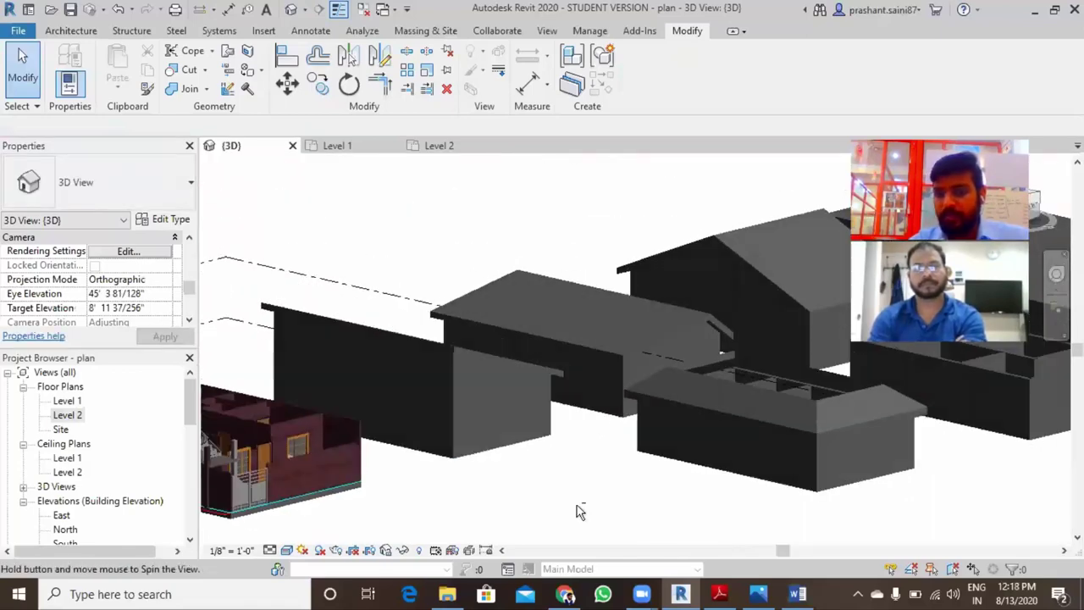
pyautogui.click(797, 594)
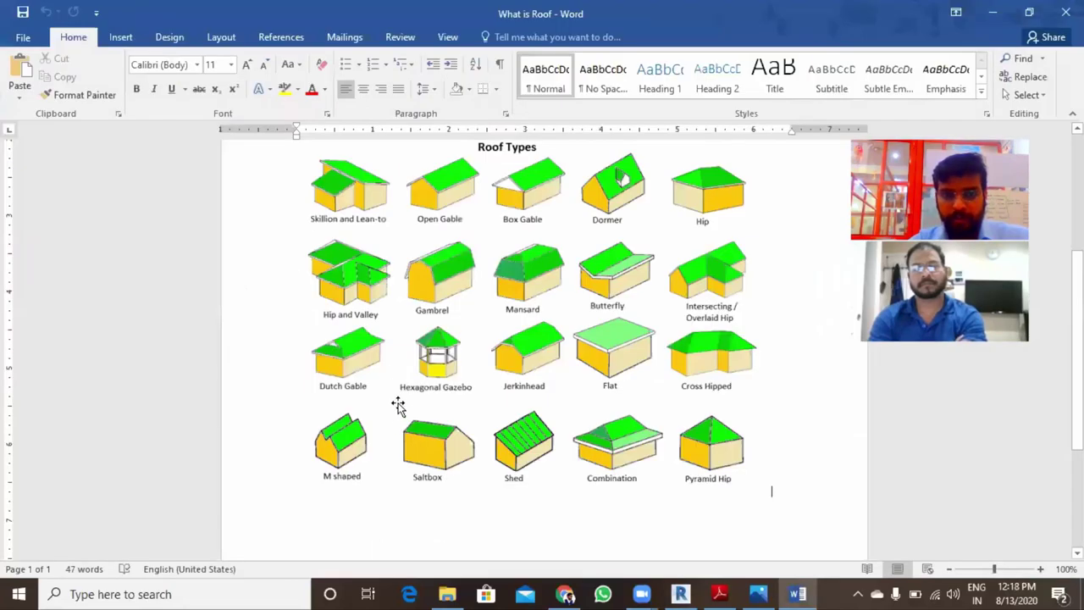
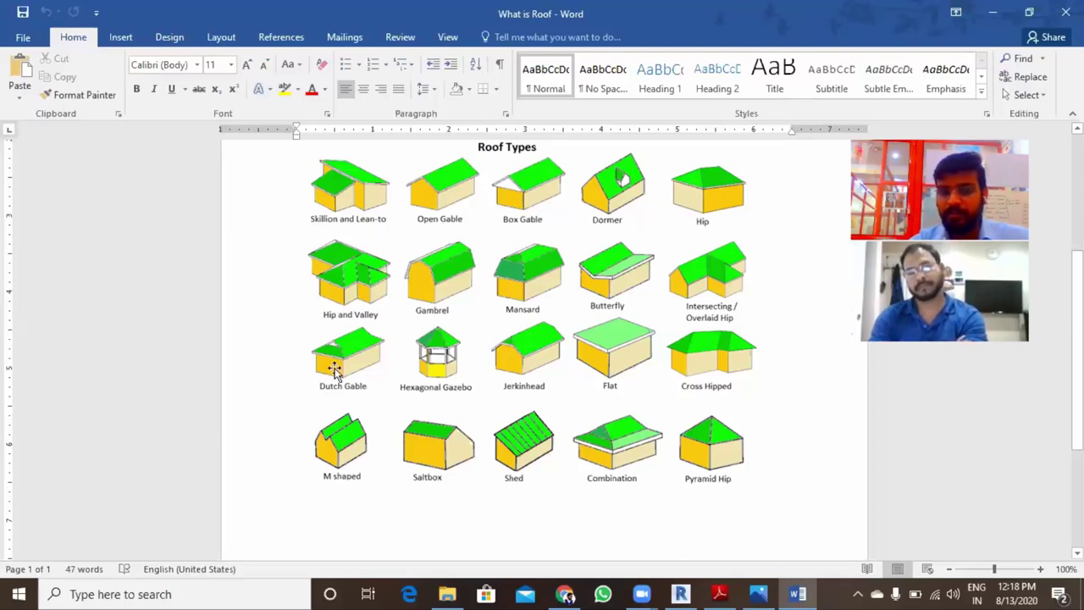
# - Bring Revit's 3D house model in front of the Word roof-types chart
pyautogui.click(635, 522)
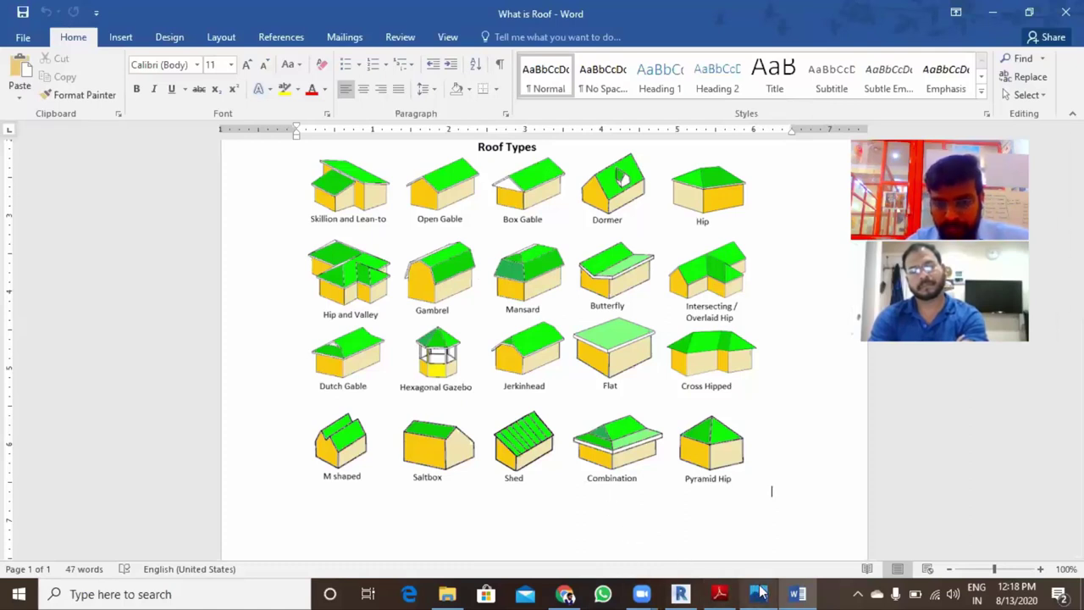
pyautogui.moveTo(642, 594)
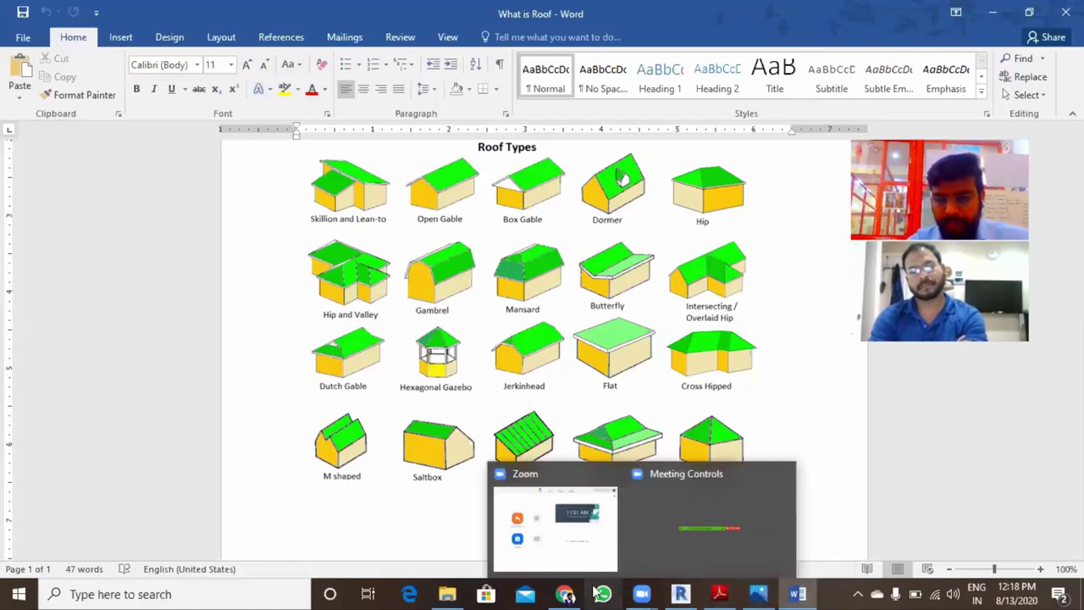
pyautogui.click(681, 593)
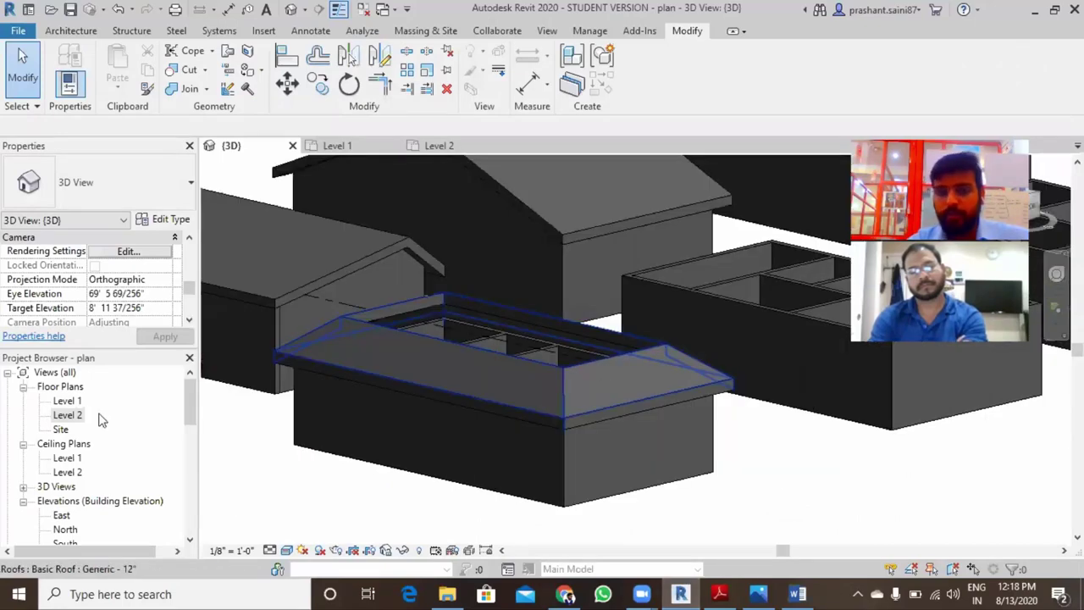
# - Open the Level 2 plan and start a footprint roof in Pick Lines mode
pyautogui.doubleClick(68, 415)
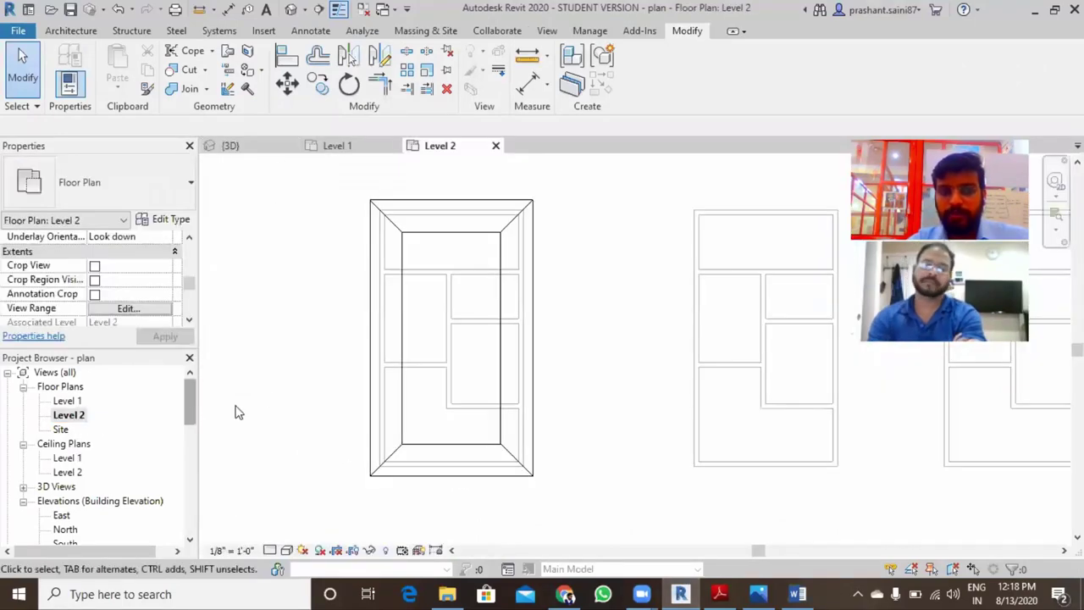
pyautogui.scroll(-1, 382, 379)
pyautogui.scroll(-2, 394, 410)
pyautogui.click(71, 30)
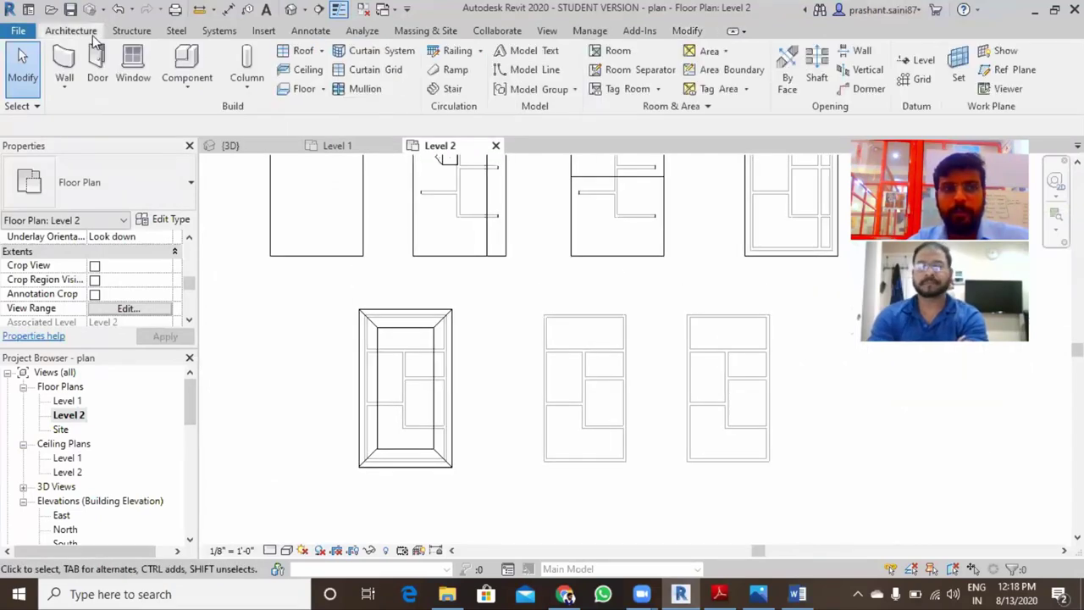
pyautogui.click(322, 52)
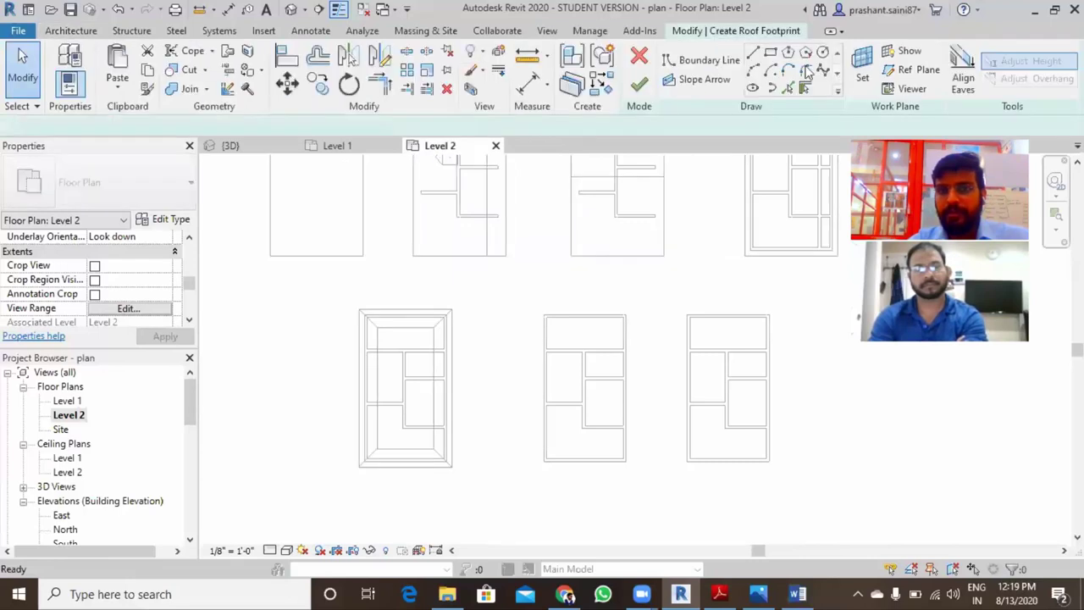
pyautogui.click(788, 89)
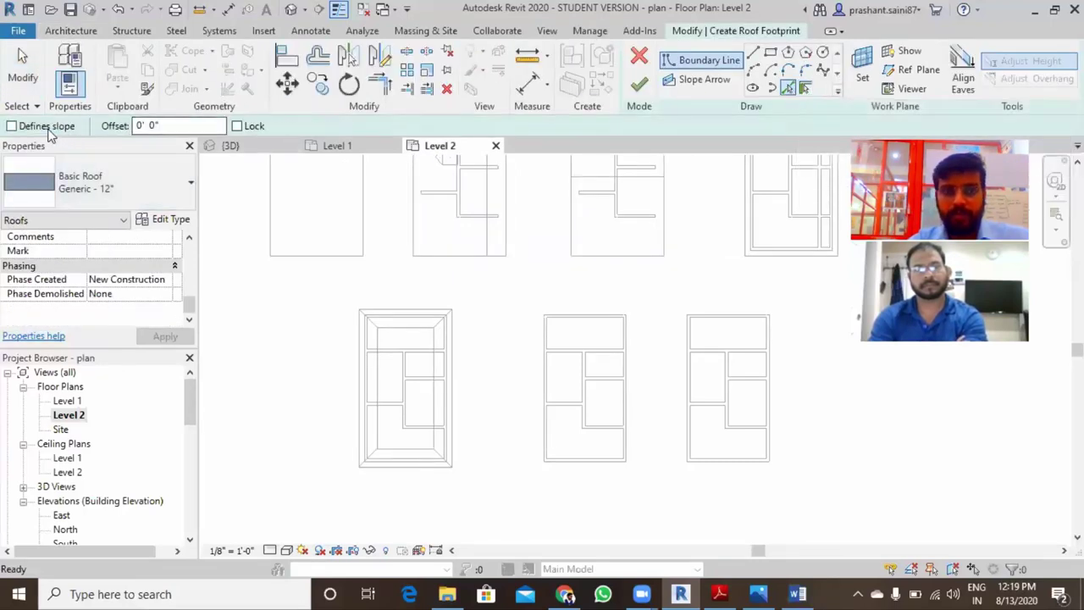
# - Pick the block's four inner parapet edges as 9"/12" sloped edges and finish the hip roof
pyautogui.click(419, 329)
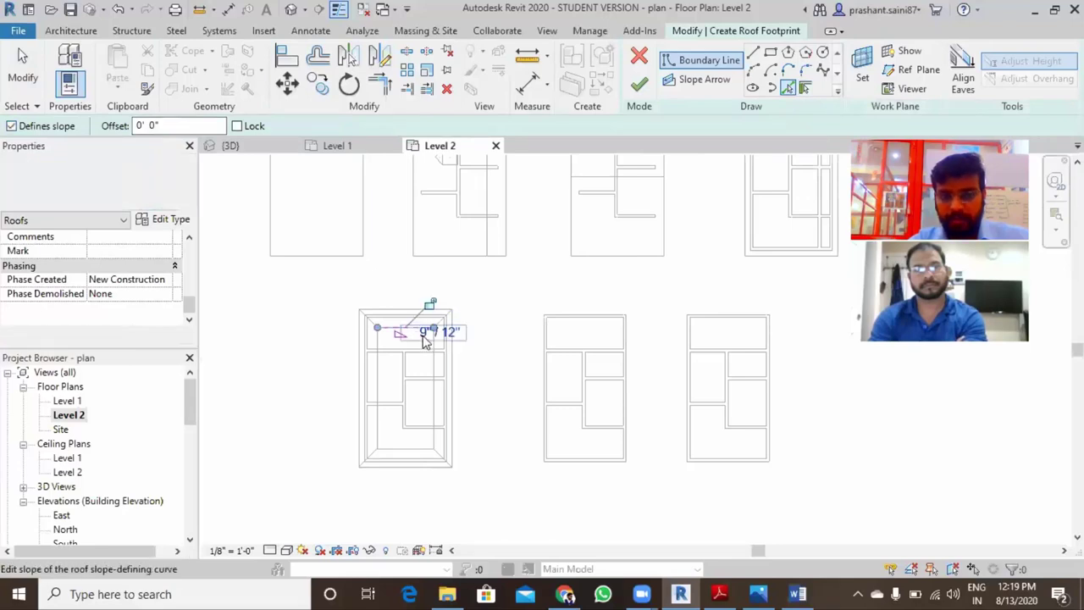
pyautogui.click(434, 366)
pyautogui.click(409, 444)
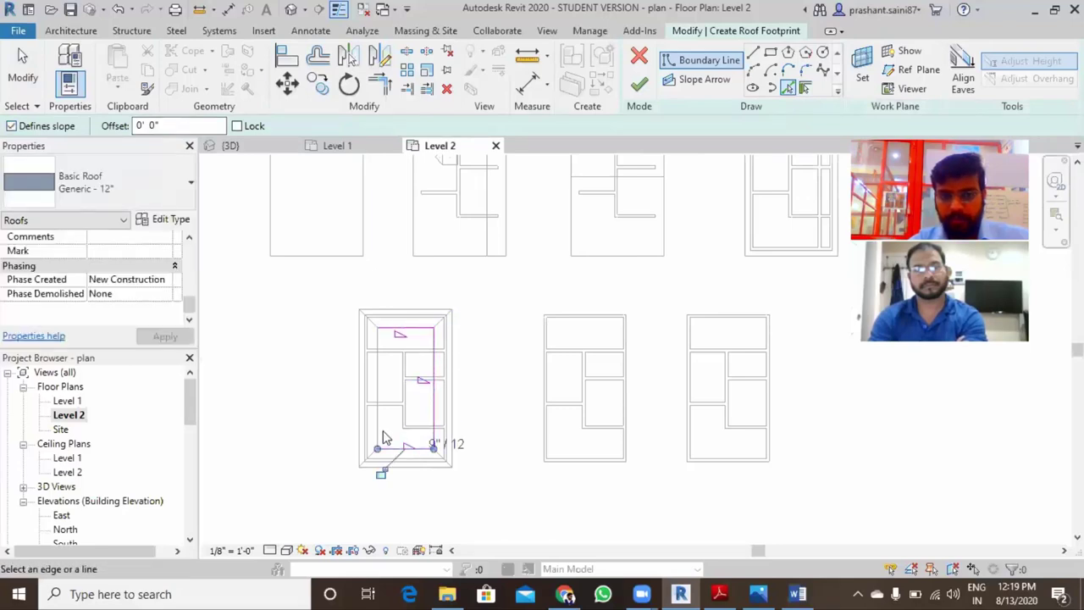
pyautogui.click(378, 386)
pyautogui.click(639, 83)
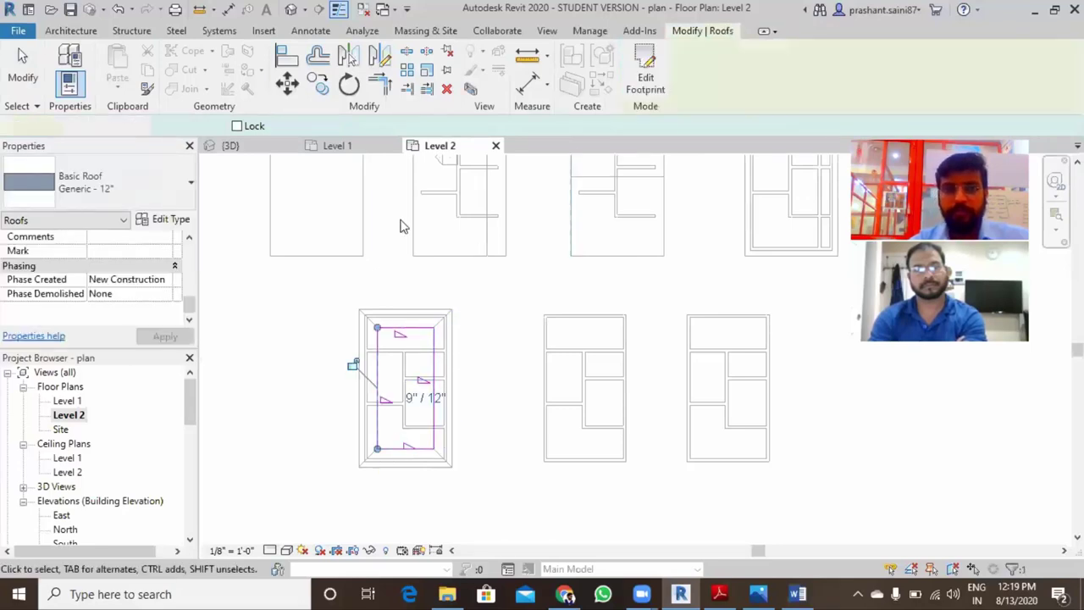
# - Check the hip roof in 3D, then return to Level 2 centred on the block
pyautogui.click(291, 10)
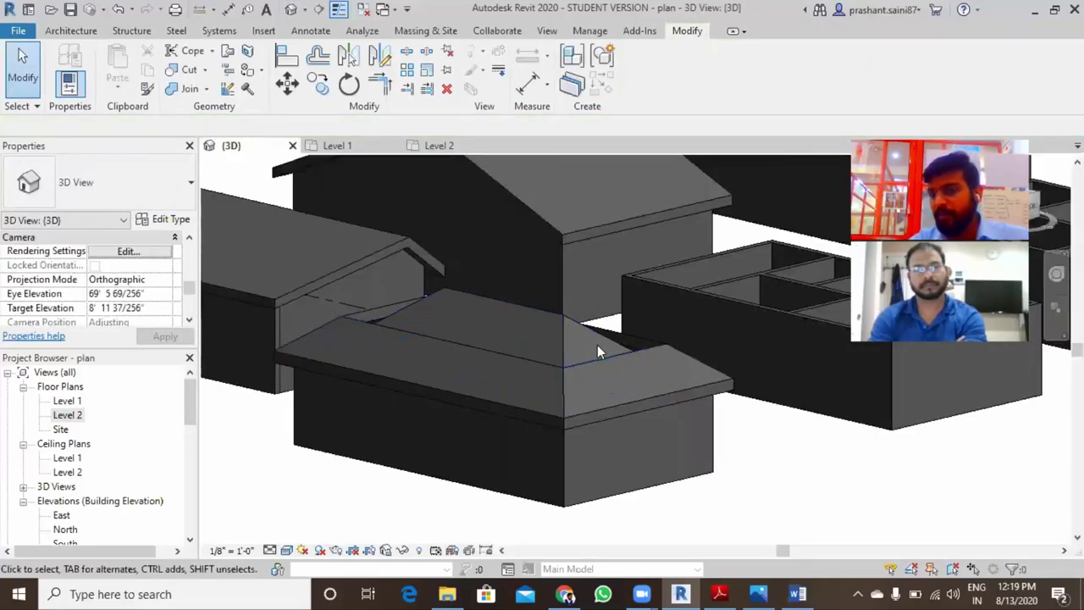
pyautogui.doubleClick(68, 415)
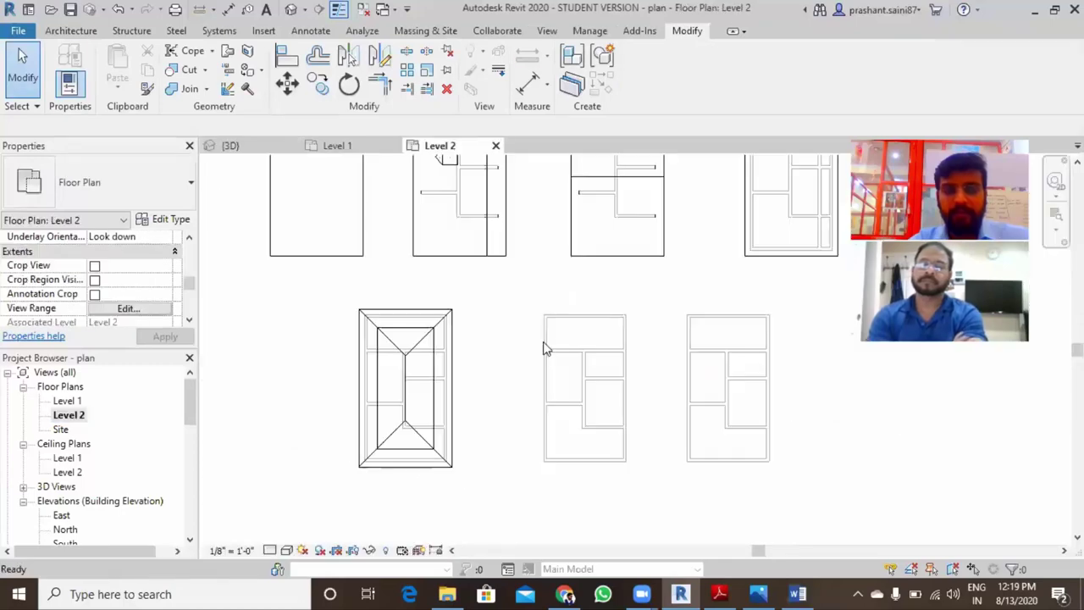
pyautogui.moveTo(416, 299); pyautogui.dragTo(493, 270, button='middle')
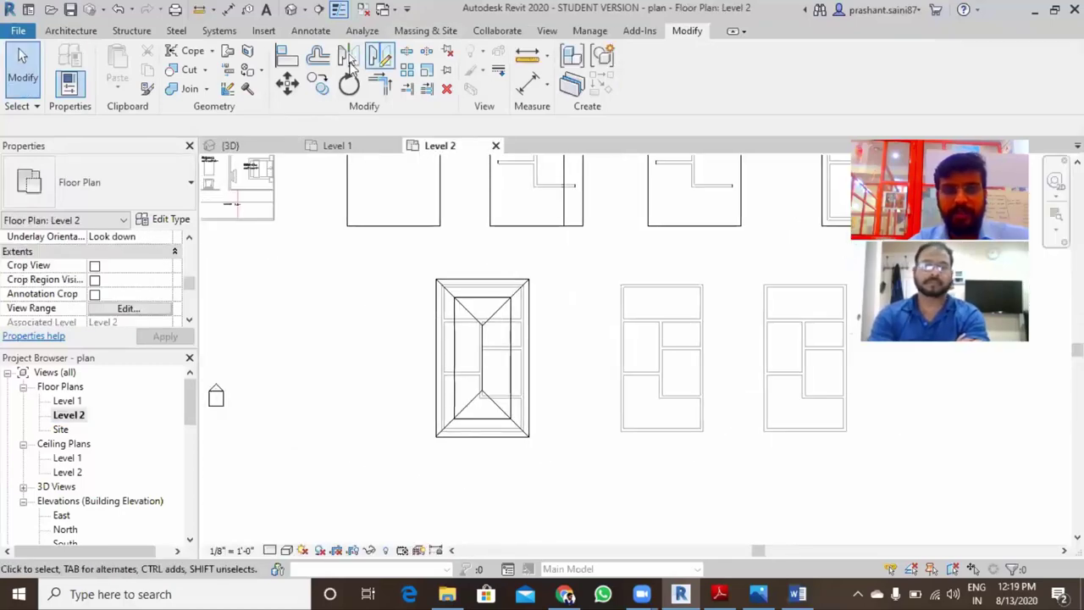
# - Cut Section 1 left-to-right across the hip-roofed block and open its section view
pyautogui.click(70, 33)
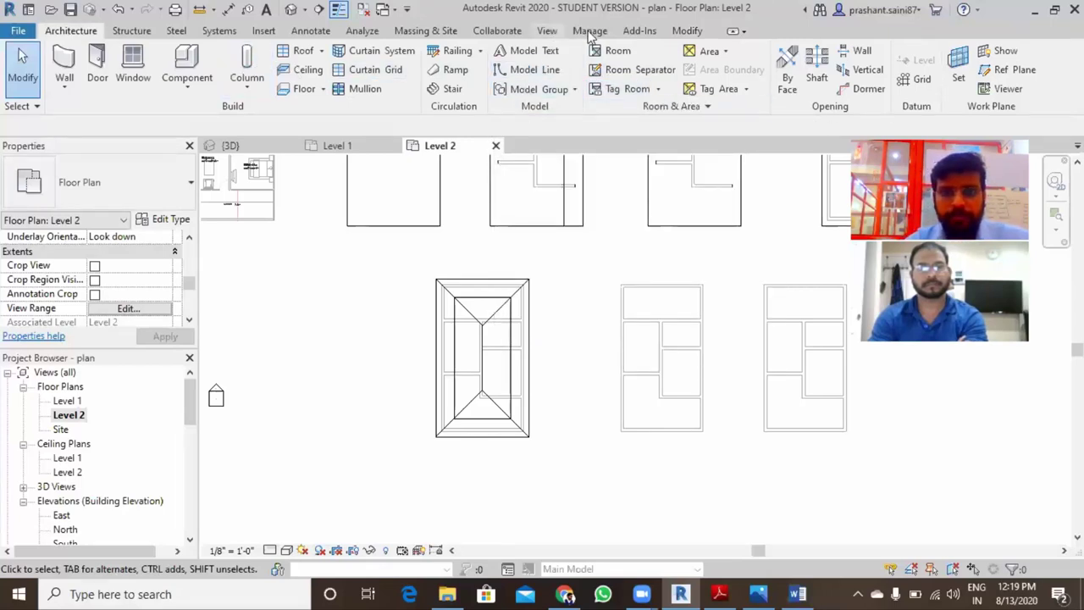
pyautogui.click(484, 68)
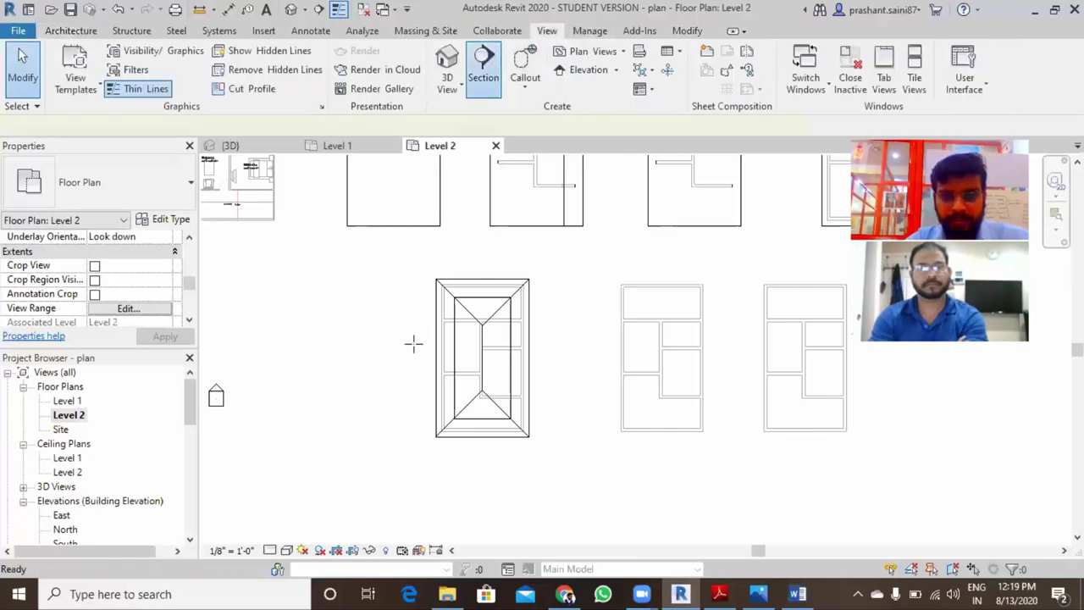
pyautogui.click(401, 354)
pyautogui.click(565, 365)
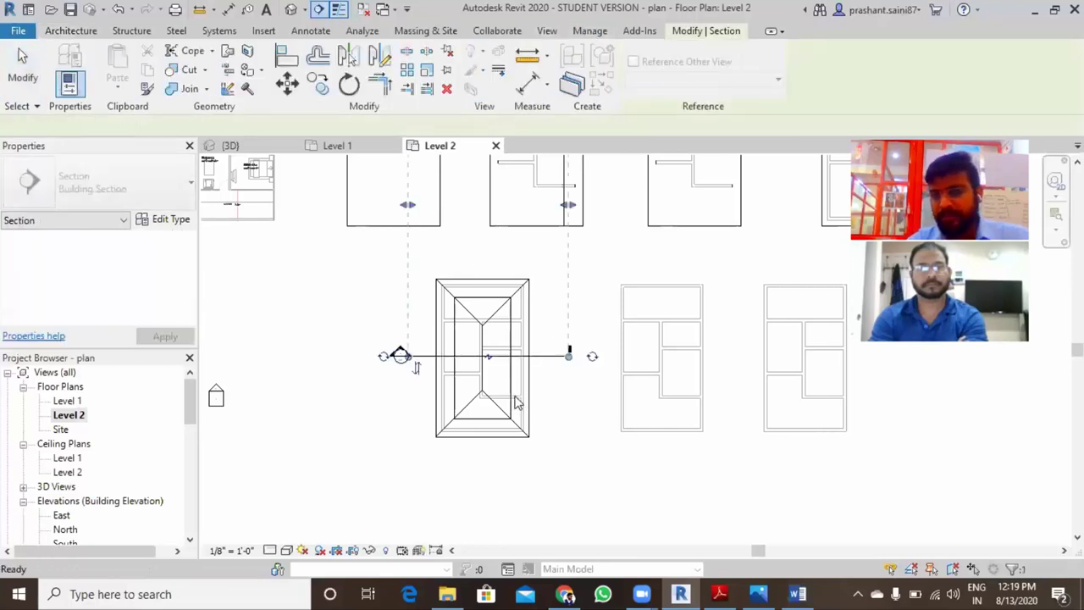
pyautogui.press('Escape')
pyautogui.press('Escape')
pyautogui.click(420, 355)
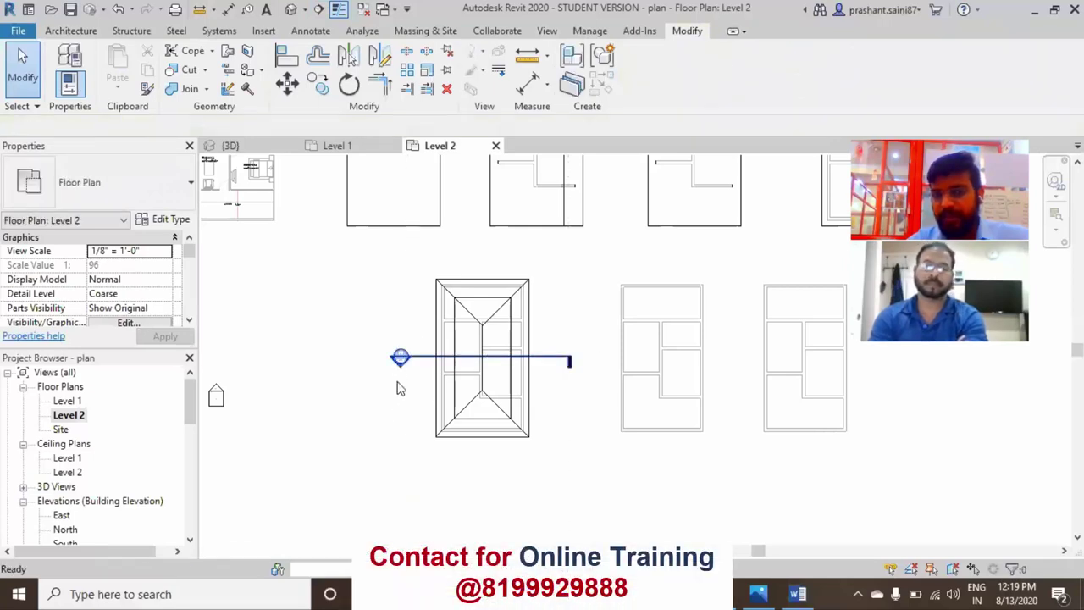
pyautogui.doubleClick(399, 360)
# - Move the hip roof vertically from the wall top up to the parapet top
pyautogui.scroll(3, 622, 315)
pyautogui.scroll(-1, 623, 315)
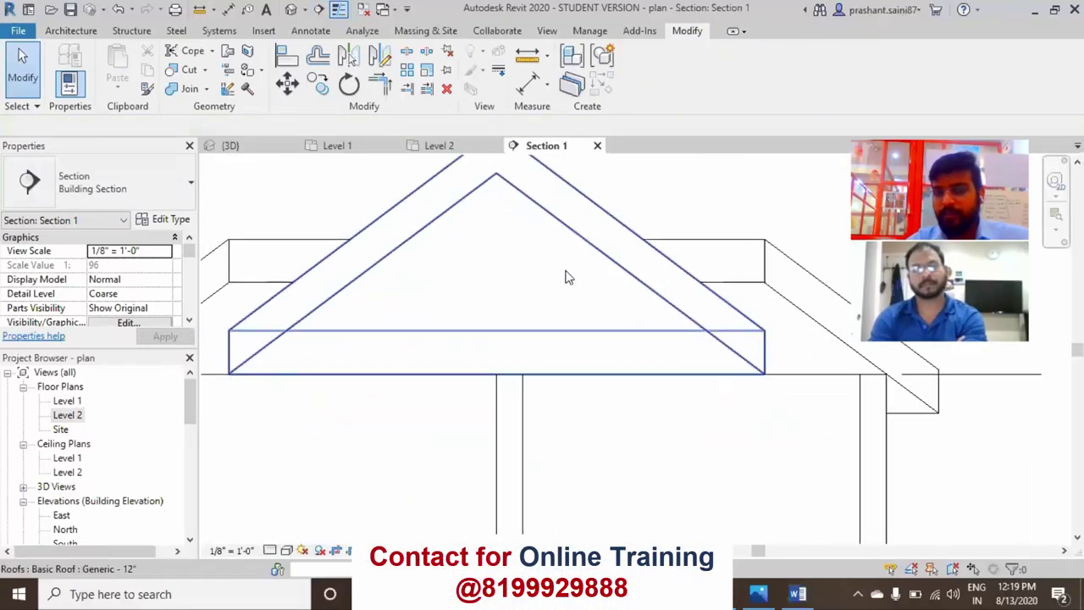
pyautogui.scroll(-2, 567, 274)
pyautogui.scroll(-1, 596, 339)
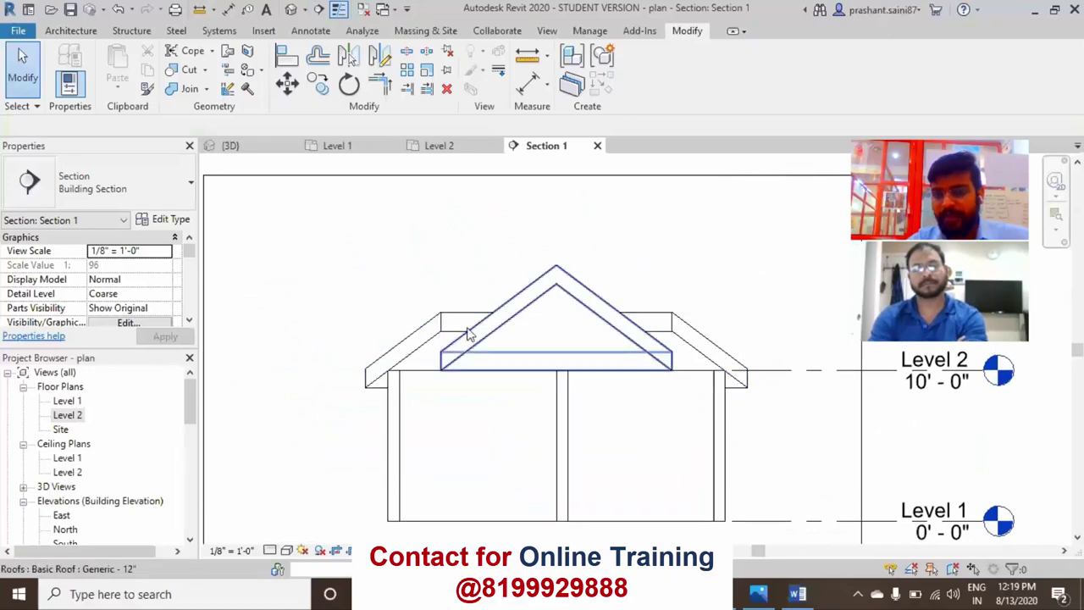
pyautogui.click(525, 330)
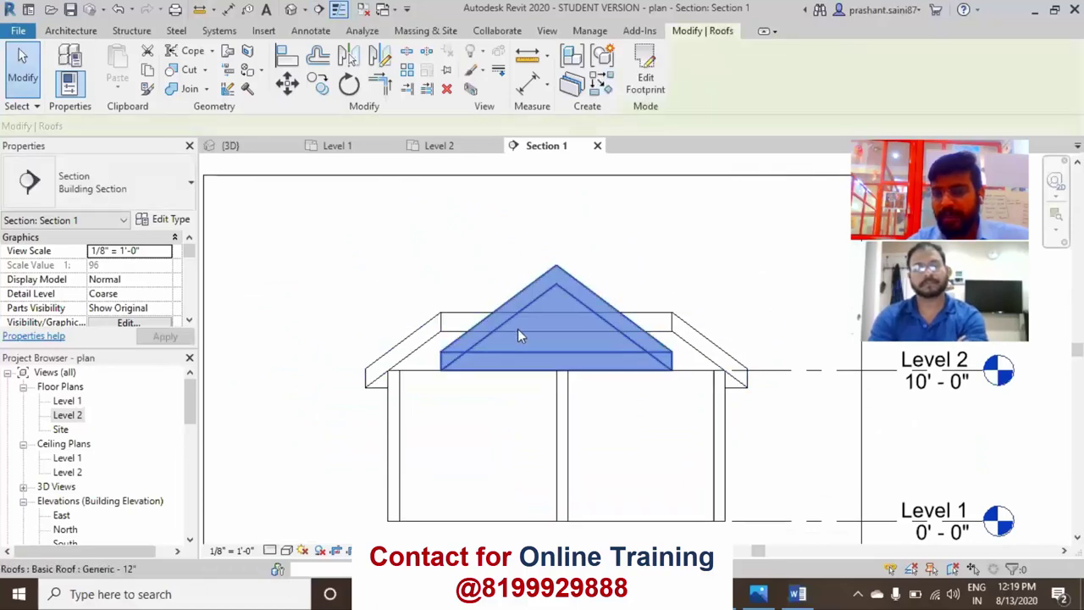
pyautogui.click(286, 82)
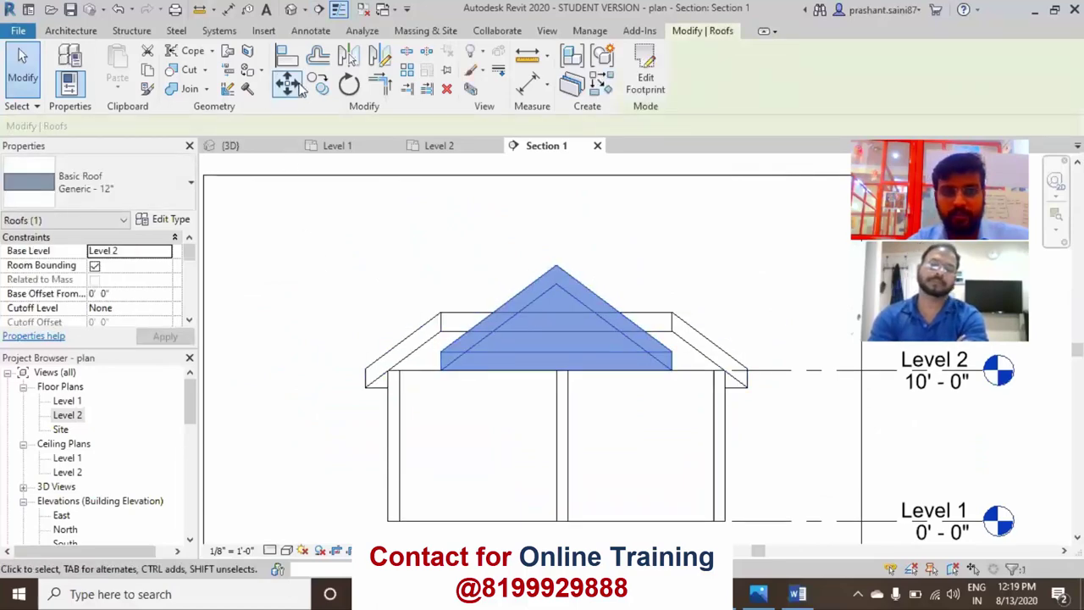
pyautogui.click(558, 373)
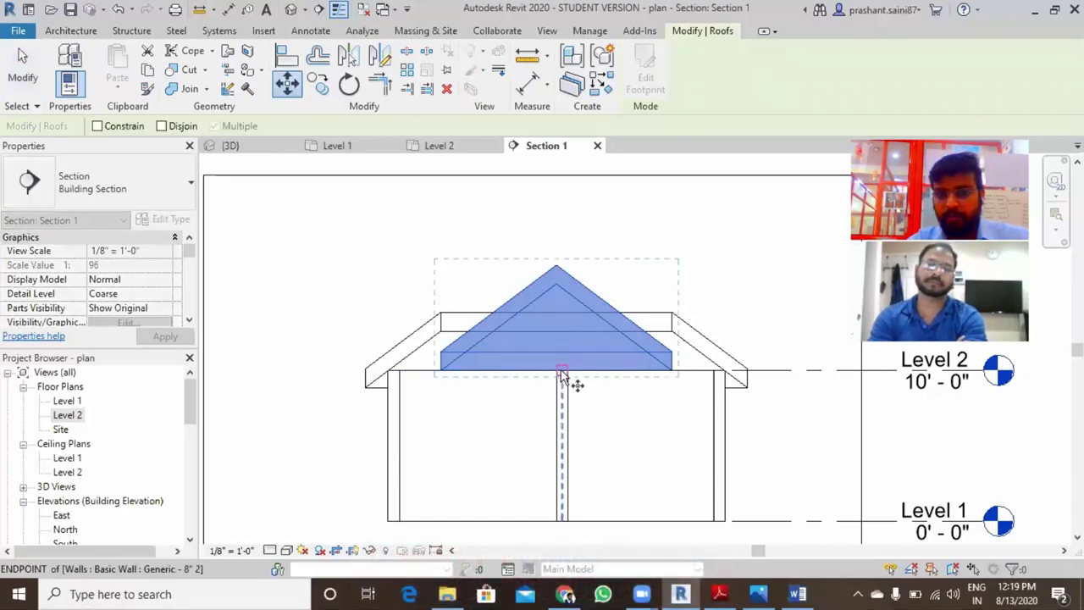
pyautogui.click(561, 315)
pyautogui.click(753, 310)
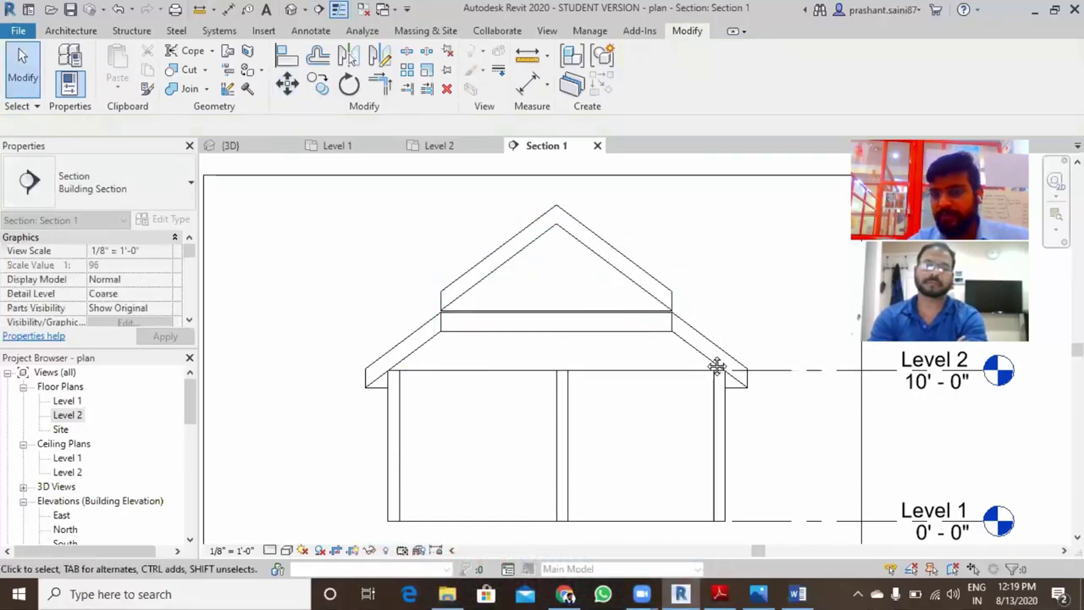
# - Reselect the raised roof and start a second MV move, calling up the cancel menu
pyautogui.moveTo(462, 363); pyautogui.dragTo(411, 386, button='middle')
pyautogui.click(460, 332)
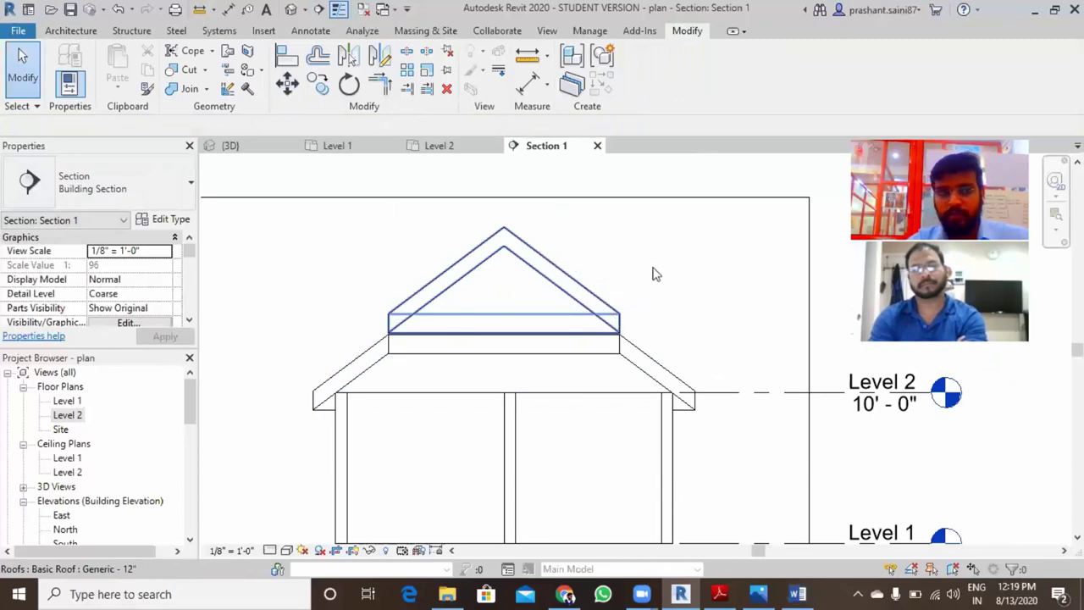
pyautogui.press('m')
pyautogui.press('v')
pyautogui.rightClick(603, 253)
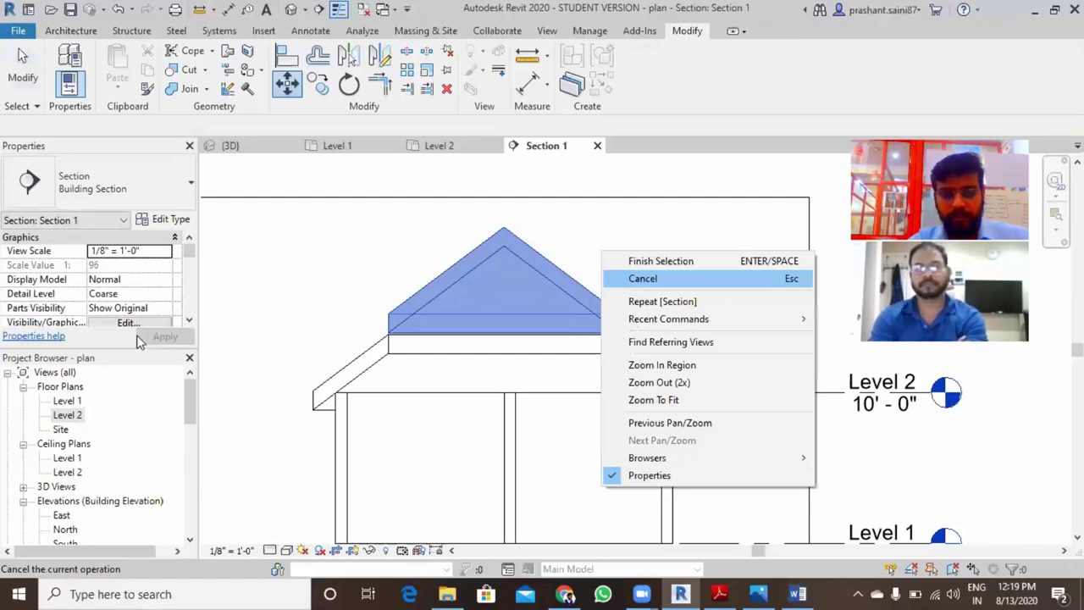
# - Cancel the move and give the roof a 3"/12" slope
pyautogui.hotkey('ctrl', 'Tab')
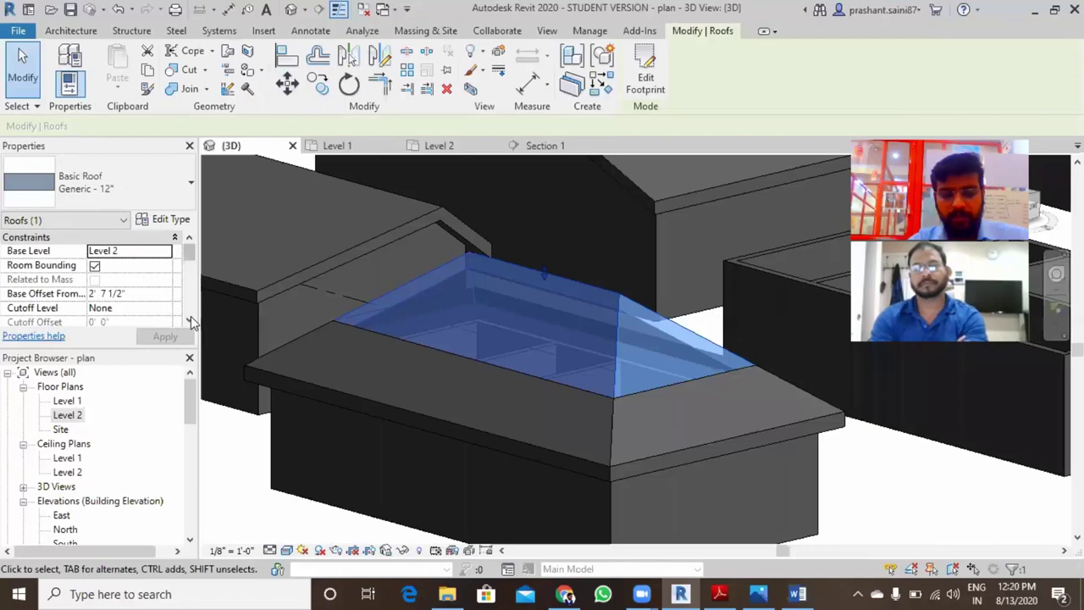
pyautogui.scroll(-3, 190, 317)
pyautogui.scroll(-1, 161, 305)
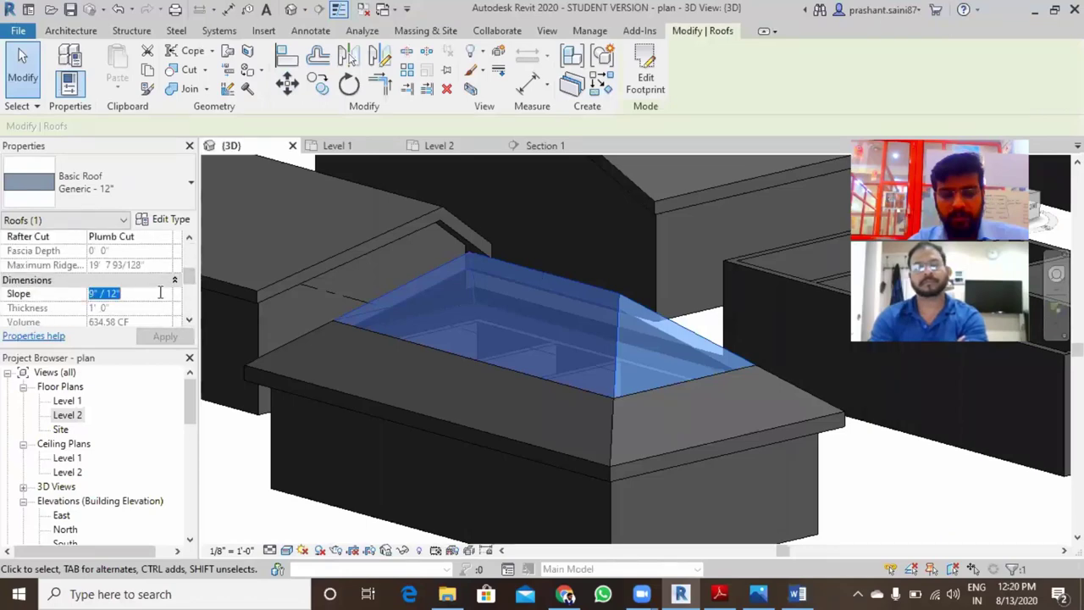
pyautogui.write('3')
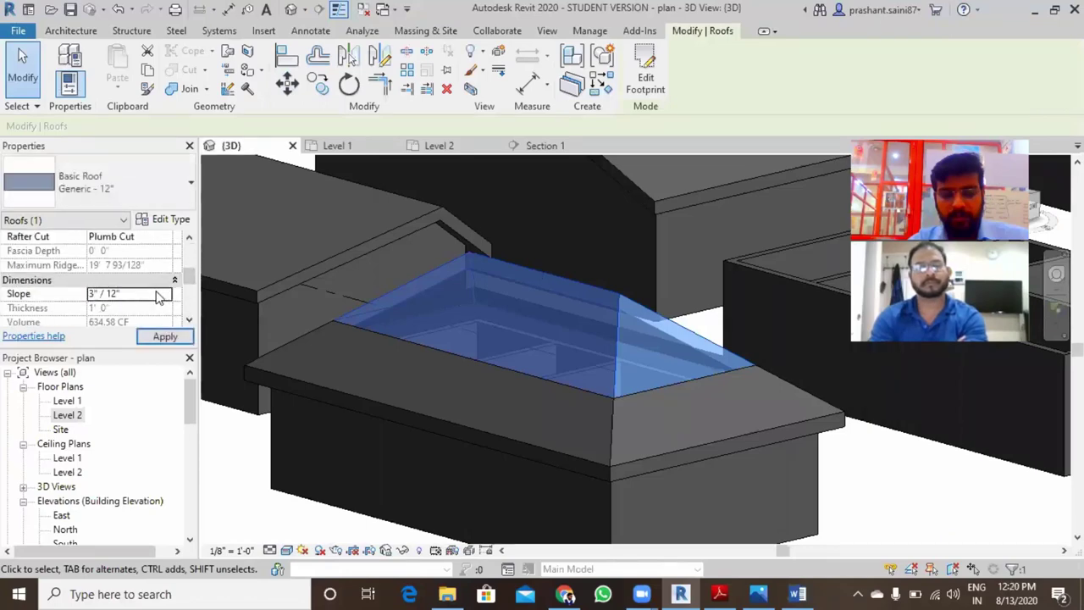
pyautogui.click(172, 337)
# - Change the roof slope to 9"/12"
pyautogui.scroll(-2, 551, 315)
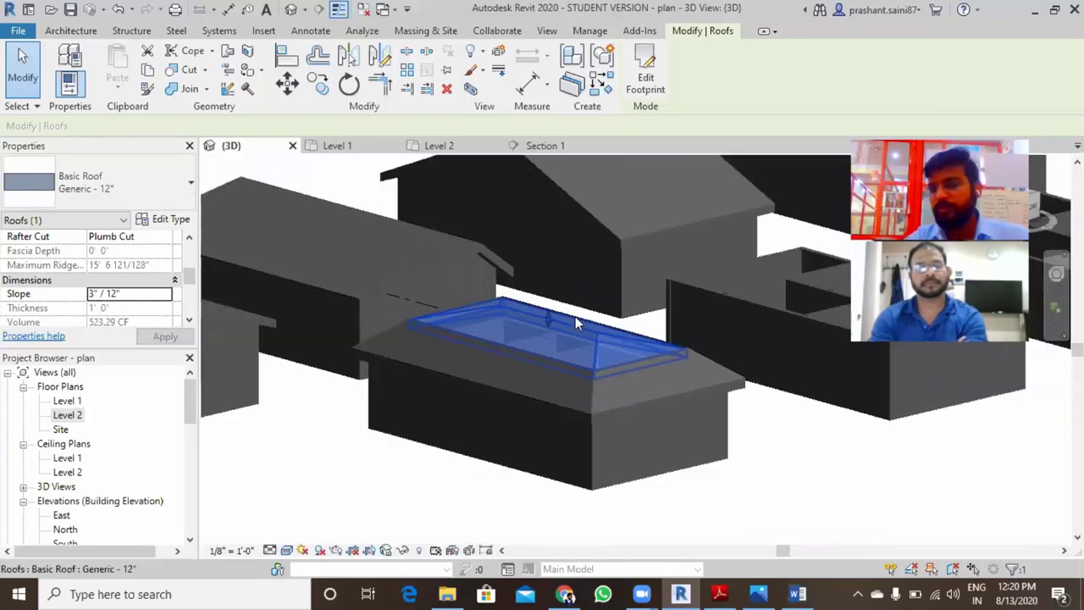
pyautogui.scroll(3, 528, 326)
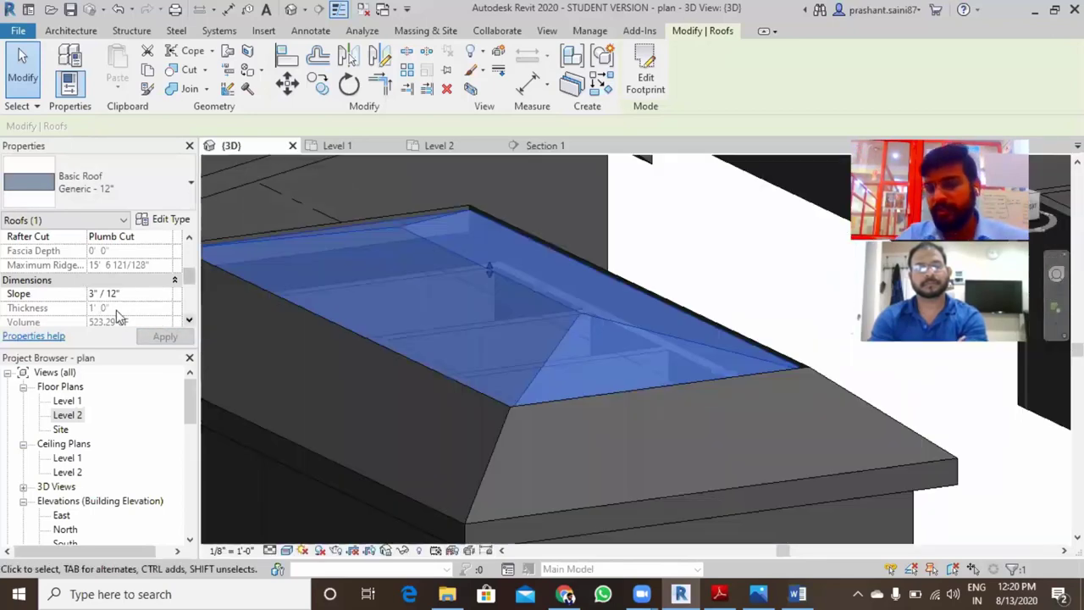
pyautogui.click(128, 294)
pyautogui.write('9')
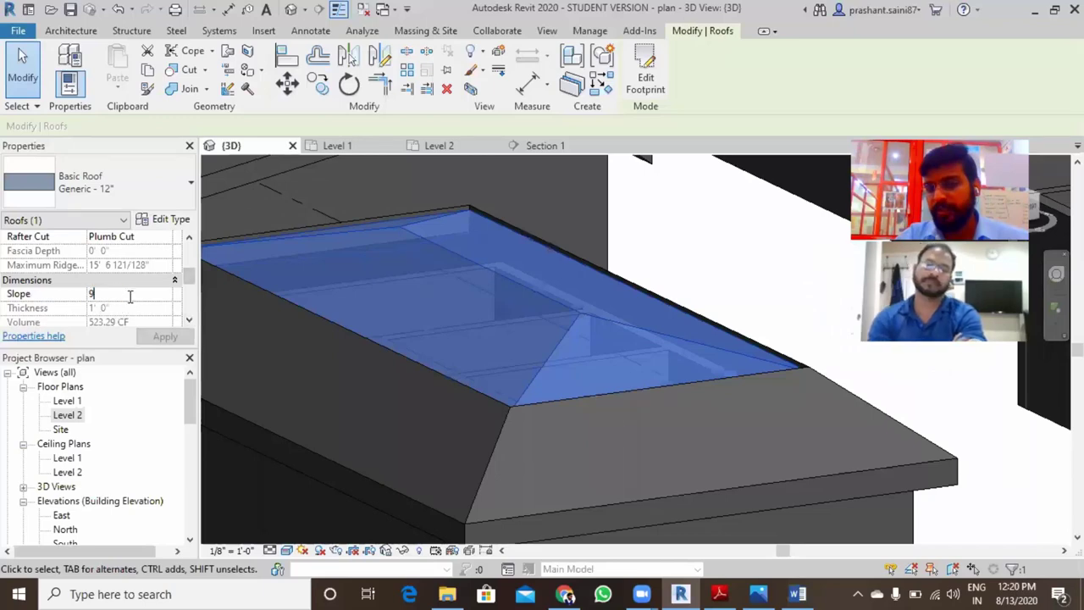
pyautogui.moveTo(227, 343)
pyautogui.keyDown('shift'); pyautogui.mouseDown(button='middle')
pyautogui.moveTo(527, 300)
pyautogui.moveTo(161, 220)
pyautogui.mouseUp(button='middle'); pyautogui.keyUp('shift')
pyautogui.press('Return')
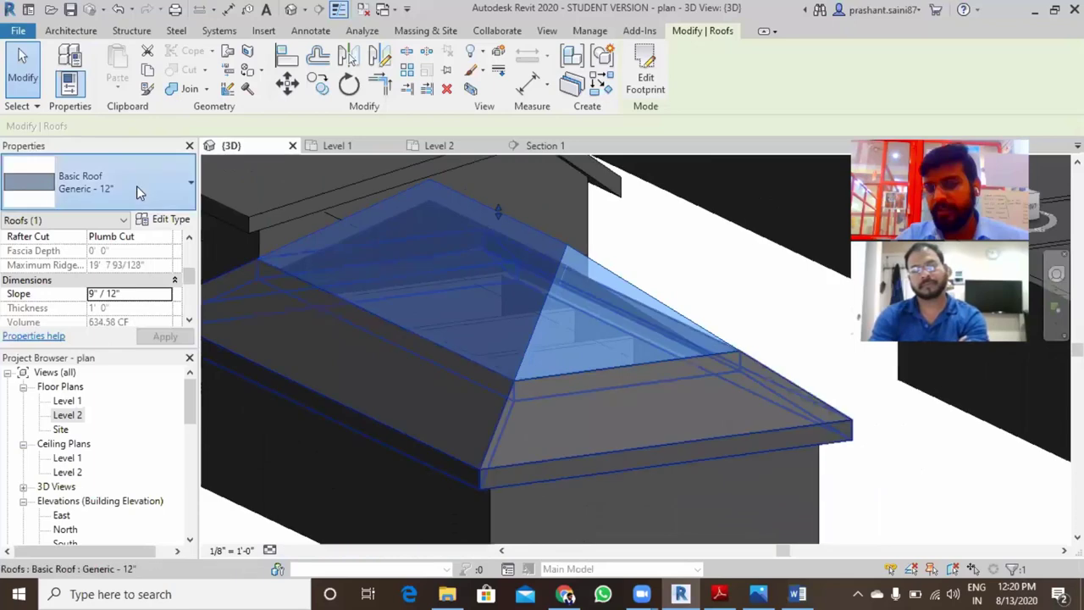
# - Switch the hip roof to the Sloped Glazing type
pyautogui.click(138, 192)
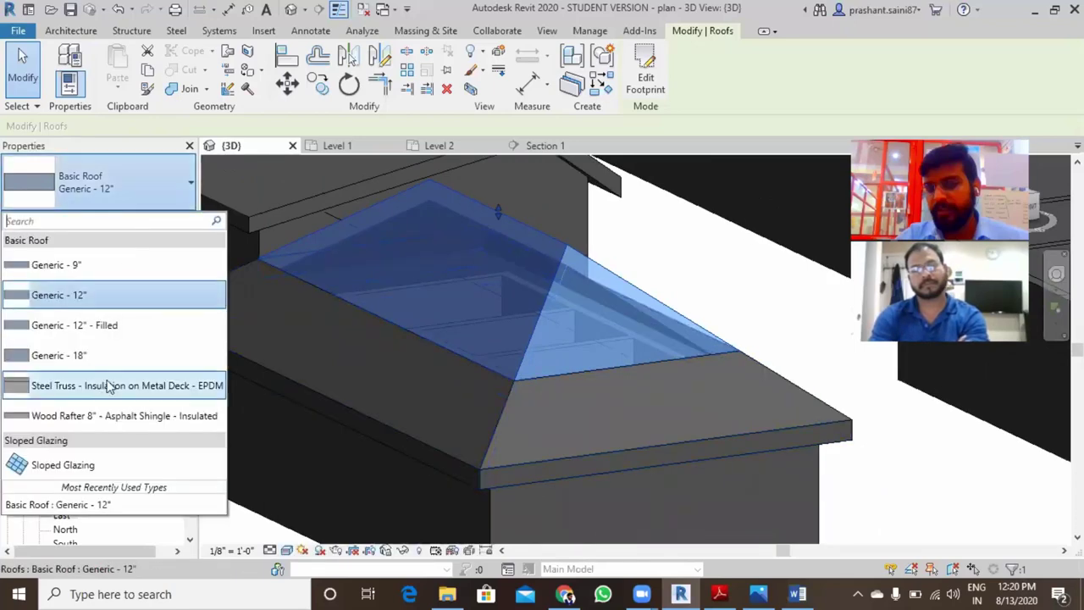
pyautogui.click(624, 339)
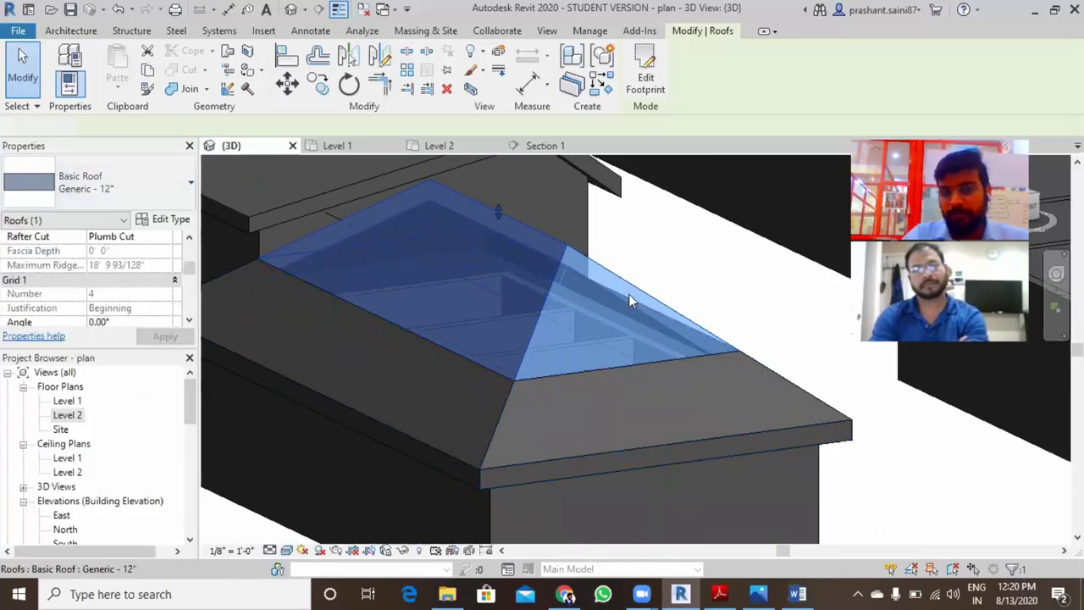
pyautogui.scroll(-3, 630, 301)
pyautogui.scroll(-2, 616, 322)
pyautogui.scroll(3, 608, 290)
pyautogui.scroll(3, 730, 407)
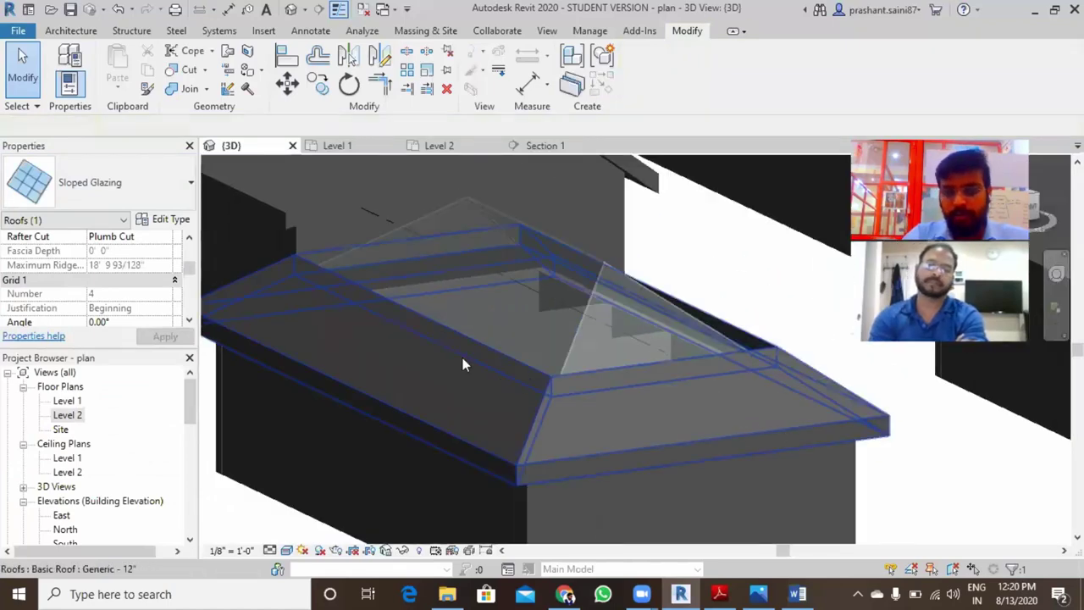
pyautogui.scroll(-3, 699, 400)
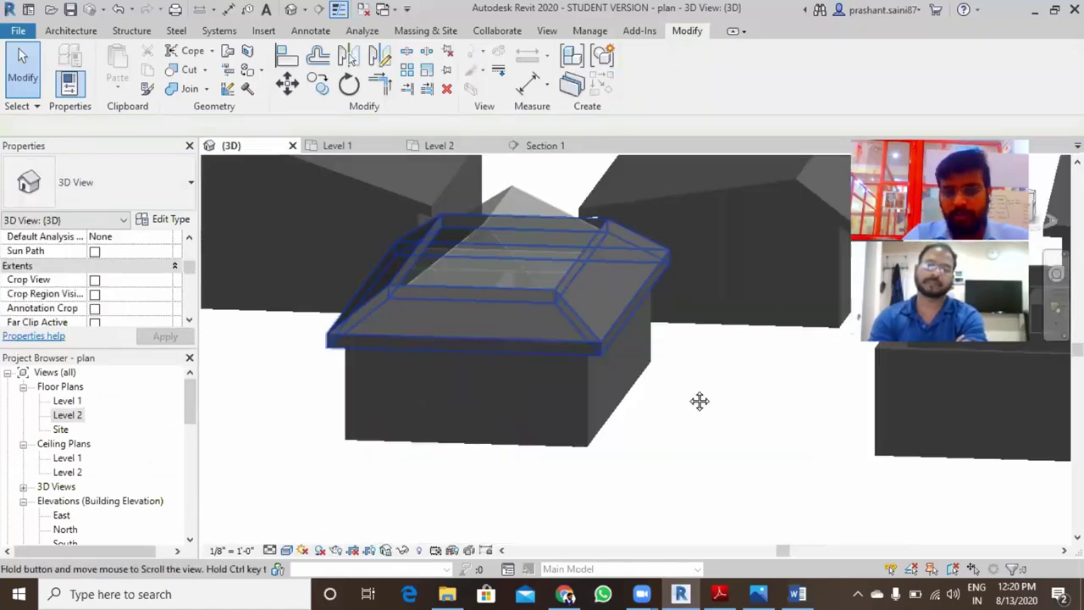
pyautogui.keyDown('shift'); pyautogui.moveTo(666, 401); pyautogui.dragTo(528, 308, button='middle'); pyautogui.keyUp('shift')
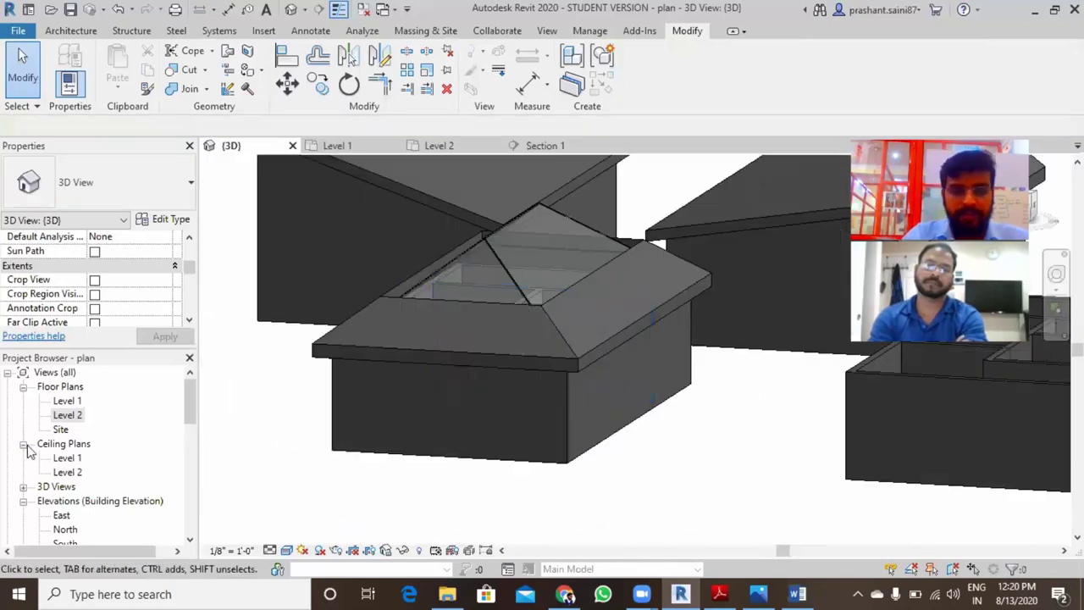
pyautogui.doubleClick(68, 415)
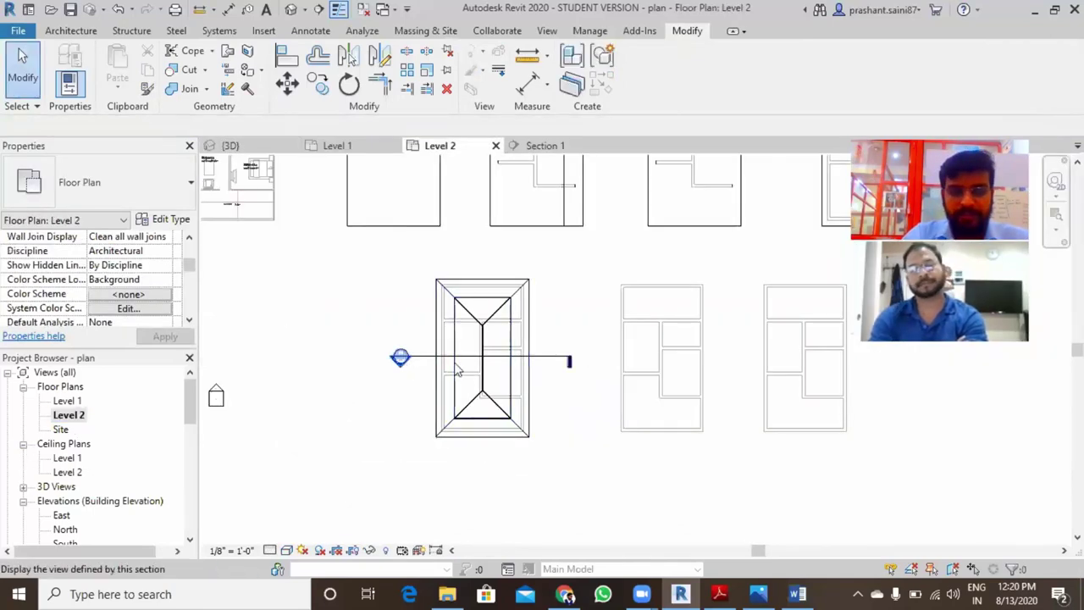
pyautogui.doubleClick(460, 367)
pyautogui.click(581, 290)
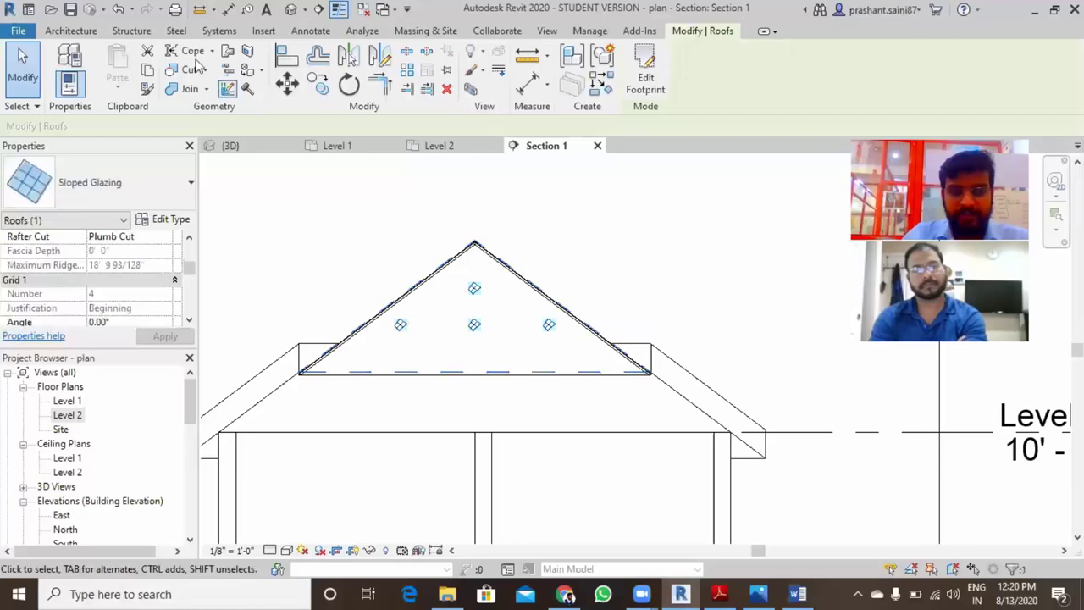
pyautogui.press('m')
pyautogui.press('v')
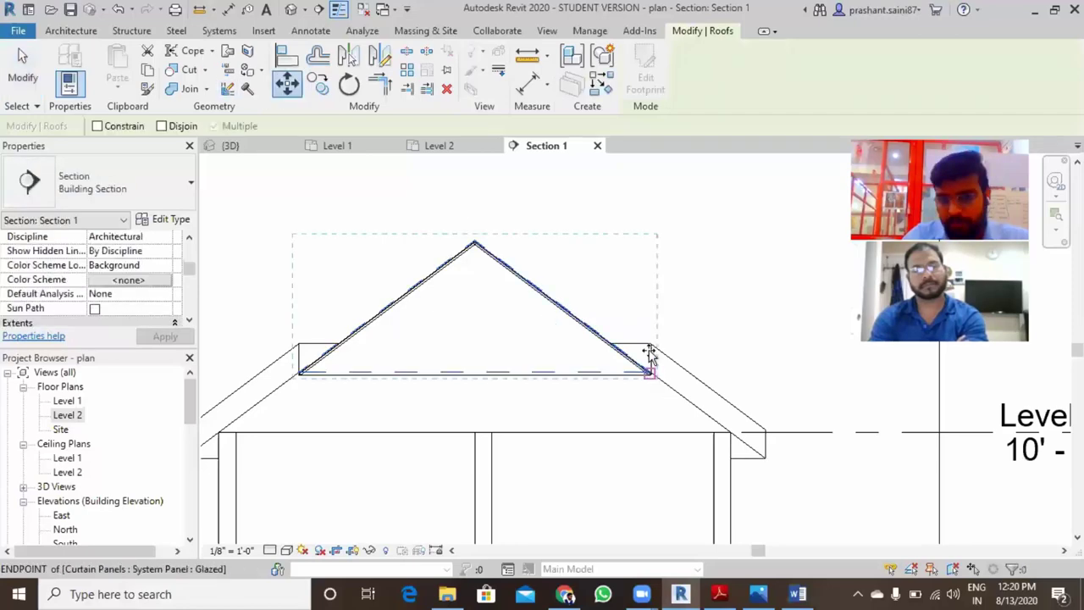
pyautogui.click(649, 373)
pyautogui.click(649, 337)
pyautogui.scroll(3, 635, 338)
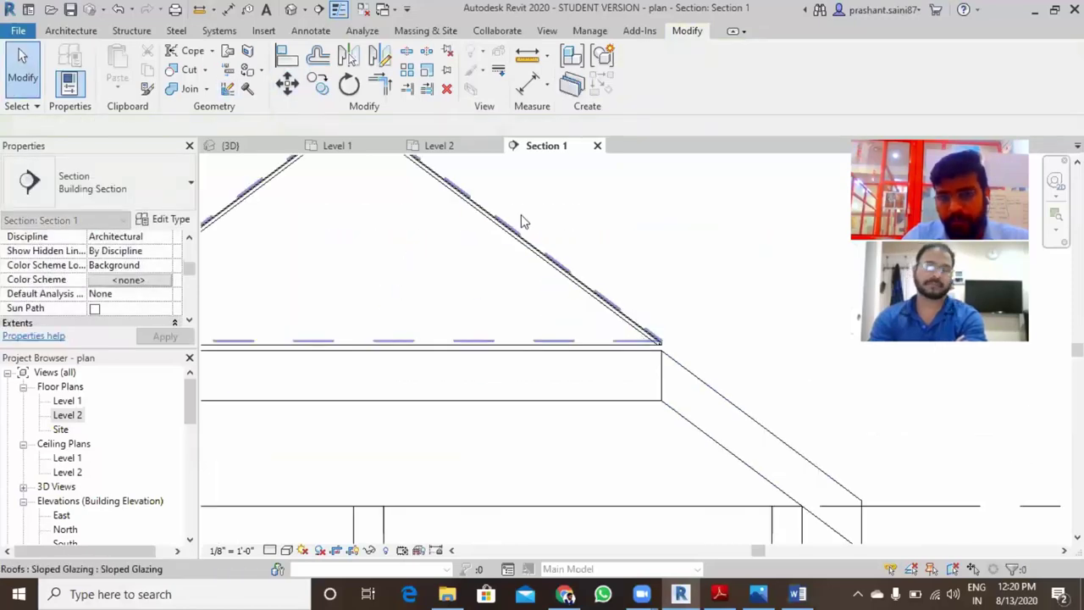
pyautogui.press('m')
pyautogui.press('v')
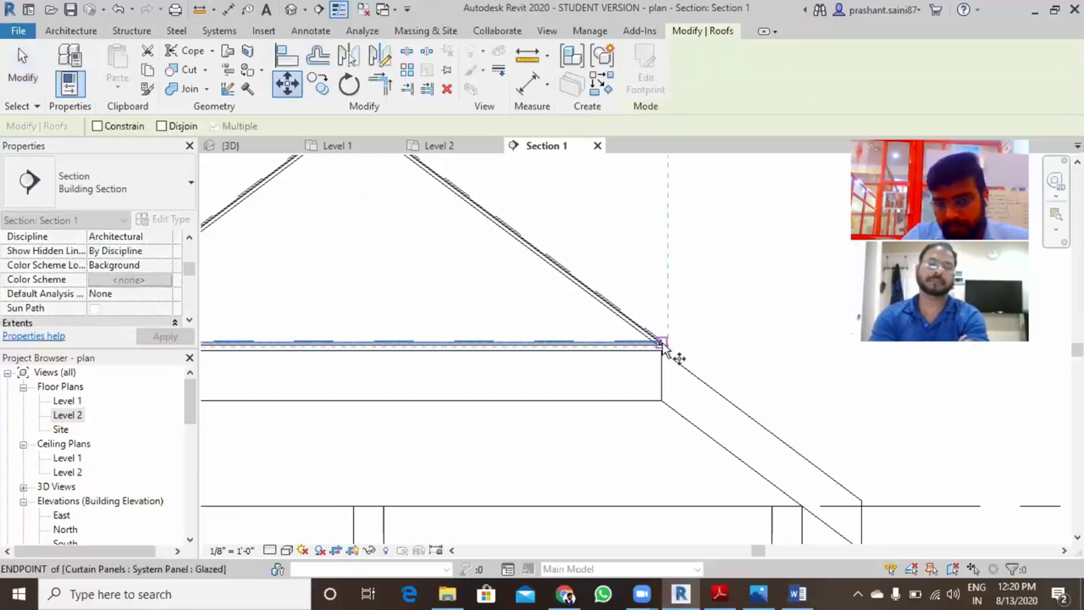
pyautogui.press('Escape')
pyautogui.press('Escape')
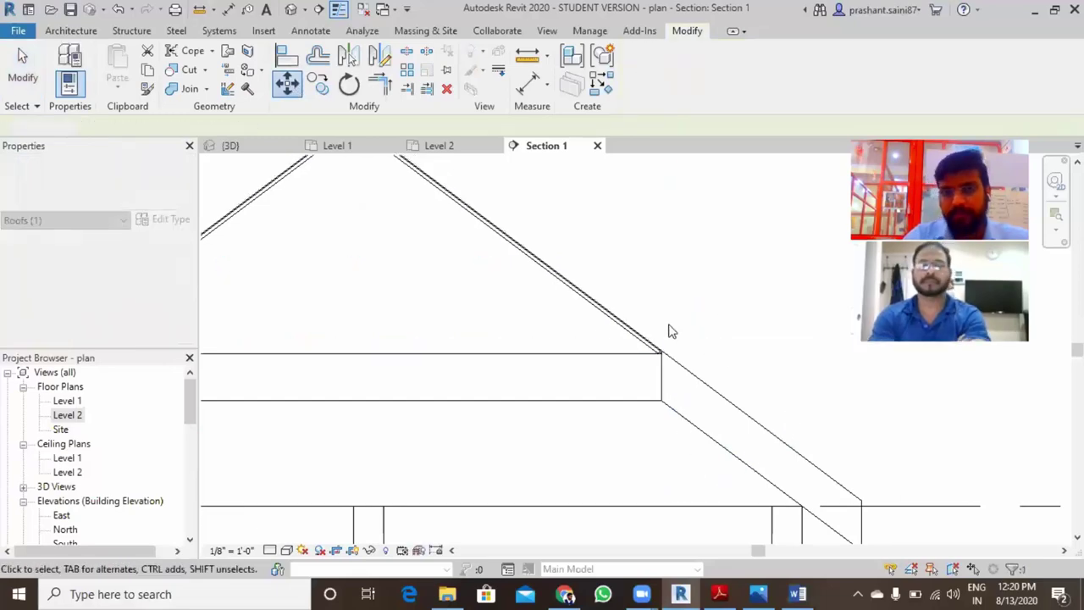
pyautogui.scroll(-3, 670, 332)
pyautogui.hotkey('ctrl', 'Tab')
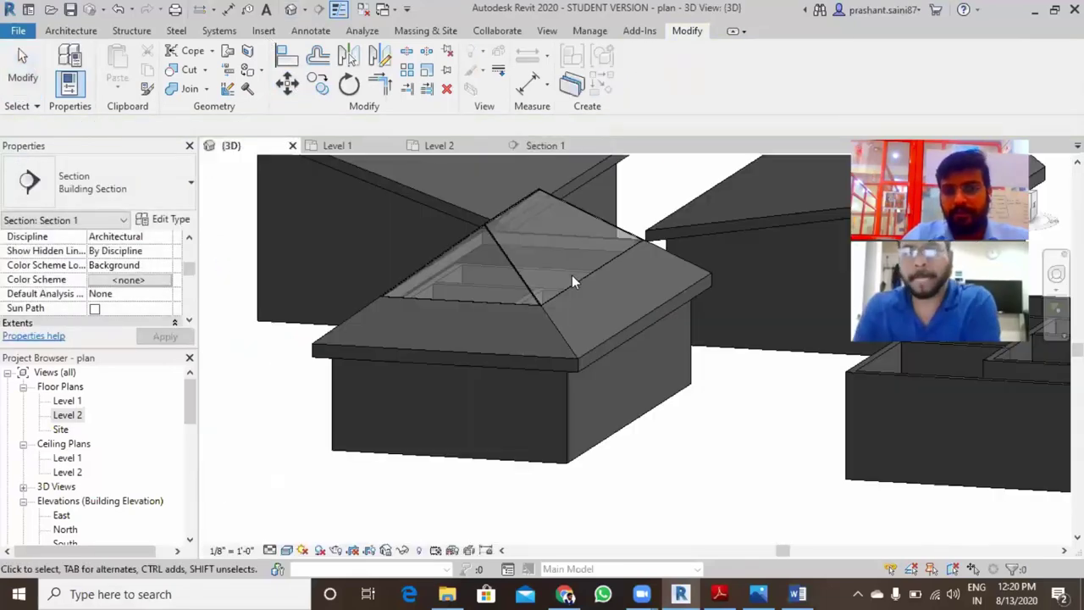
pyautogui.moveTo(608, 373)
pyautogui.keyDown('shift'); pyautogui.mouseDown(button='middle')
pyautogui.moveTo(551, 392)
pyautogui.moveTo(644, 381)
pyautogui.moveTo(414, 391)
pyautogui.moveTo(591, 357)
pyautogui.mouseUp(button='middle'); pyautogui.keyUp('shift')
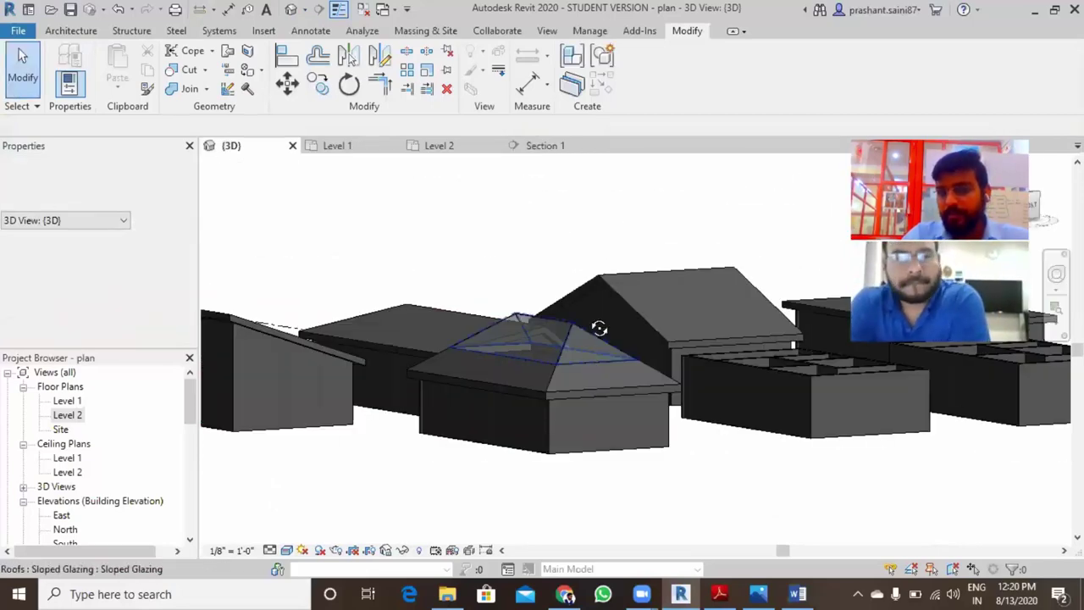
pyautogui.scroll(3, 596, 350)
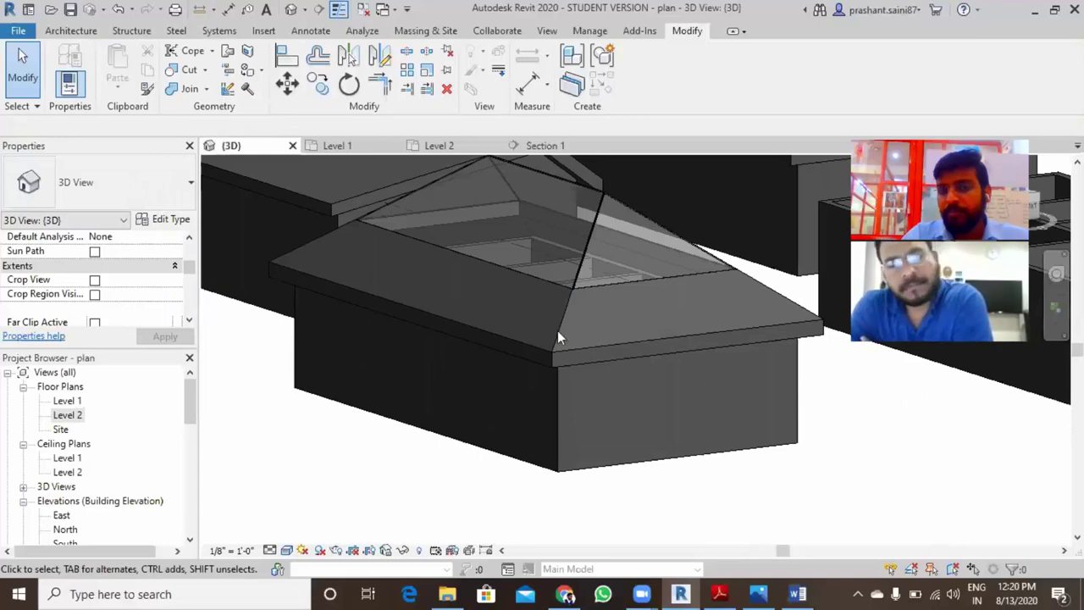
pyautogui.keyDown('shift'); pyautogui.moveTo(557, 330); pyautogui.dragTo(571, 315, button='middle'); pyautogui.keyUp('shift')
pyautogui.click(572, 315)
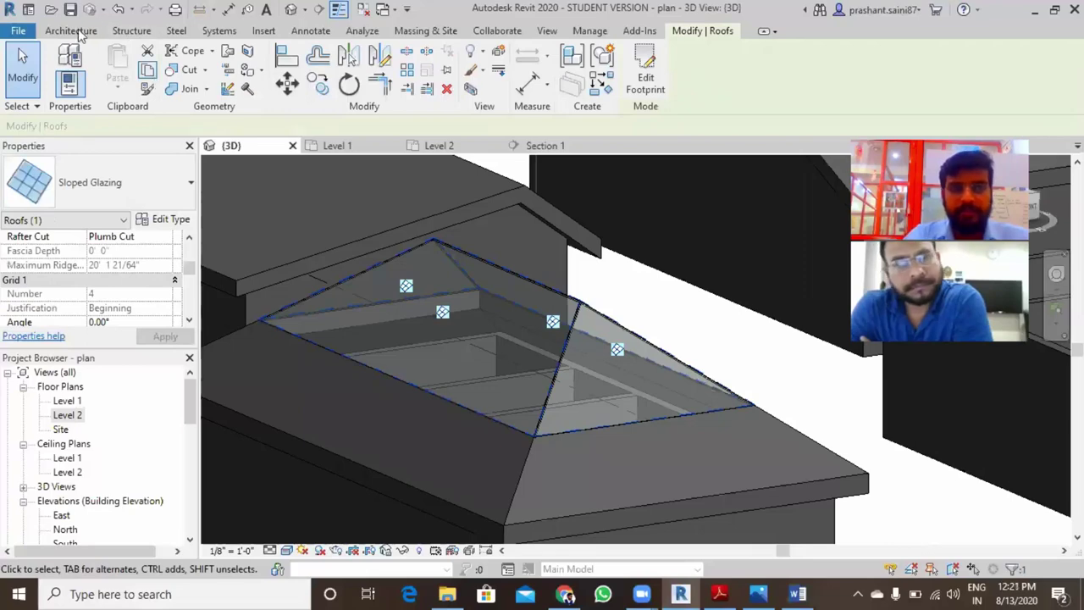
pyautogui.scroll(10, 387, 56)
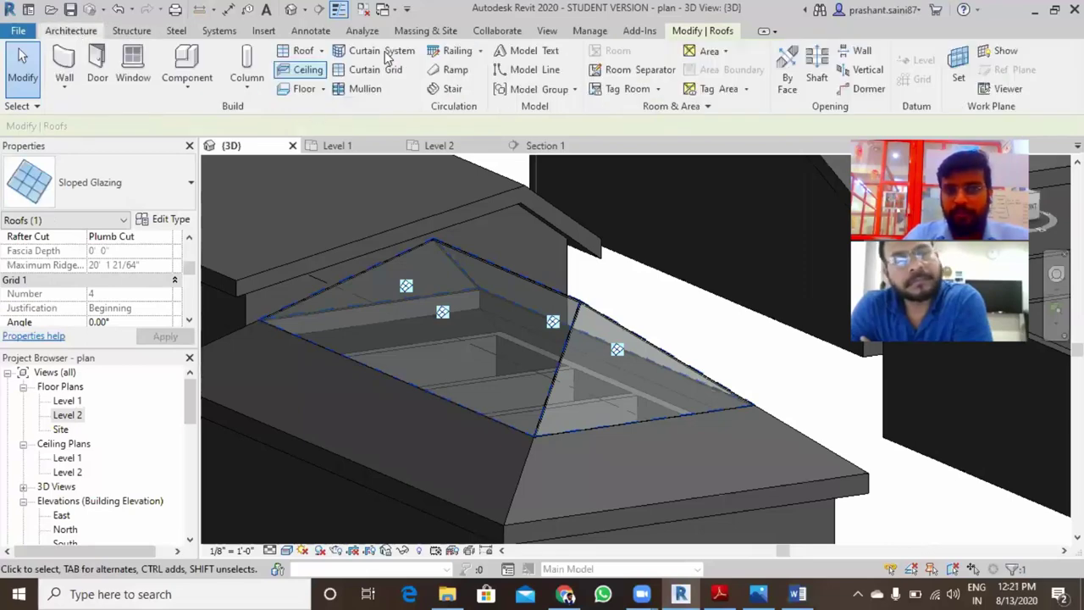
pyautogui.click(382, 51)
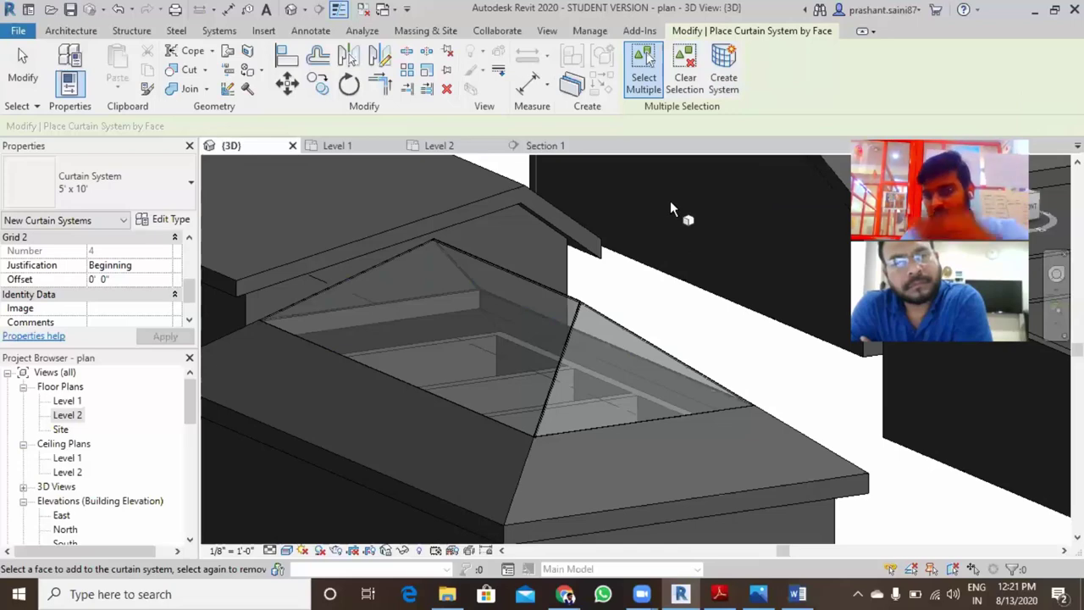
pyautogui.press('Escape')
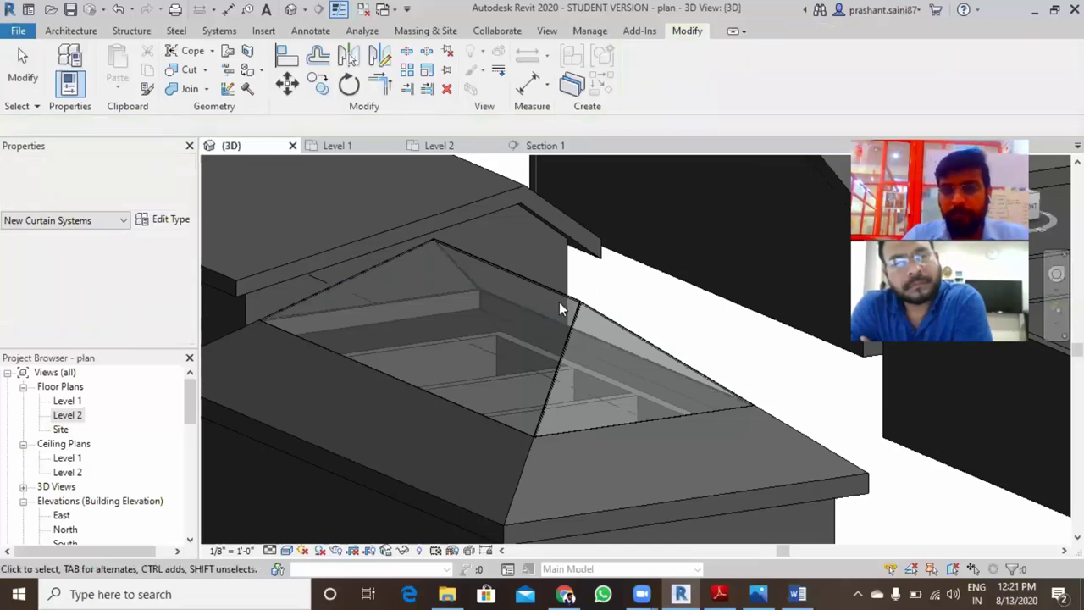
pyautogui.click(559, 298)
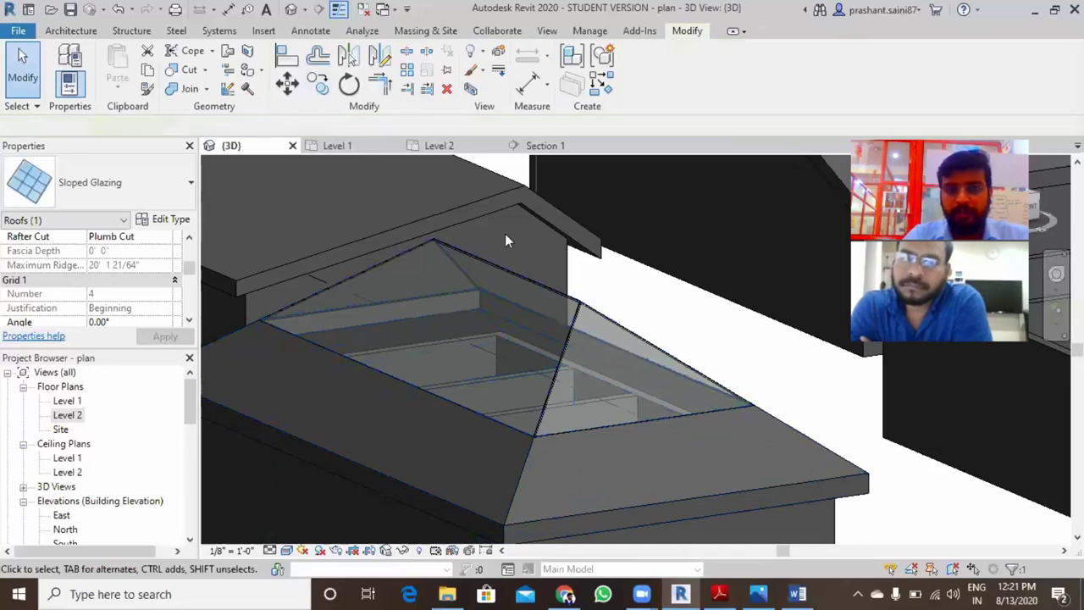
pyautogui.press('Escape')
pyautogui.click(91, 35)
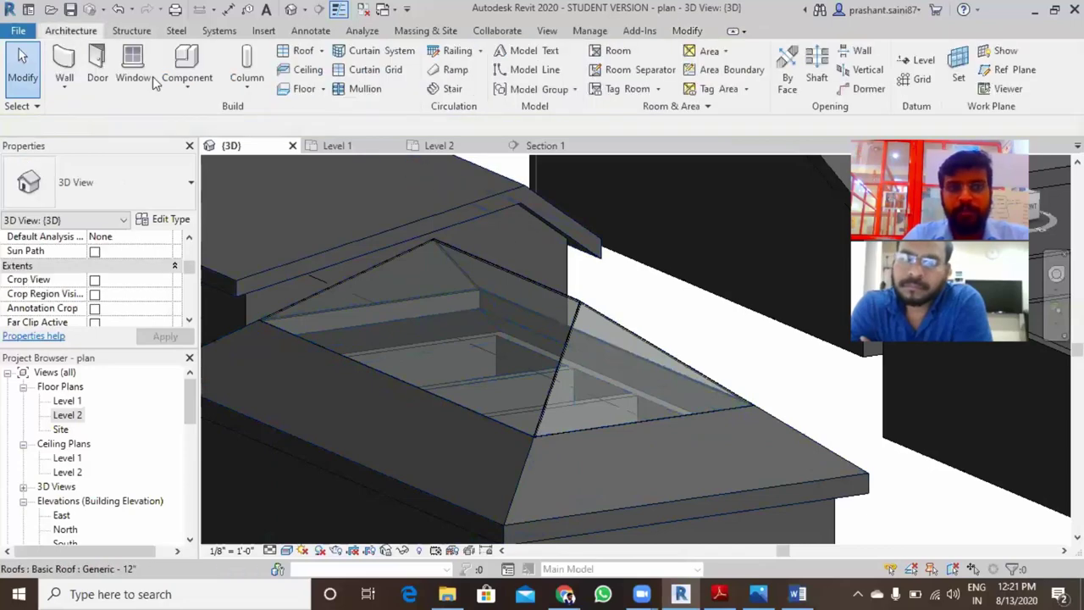
# - Add curtain grid lines across the right, left, front and sloped glass faces of the hip roof
pyautogui.click(374, 71)
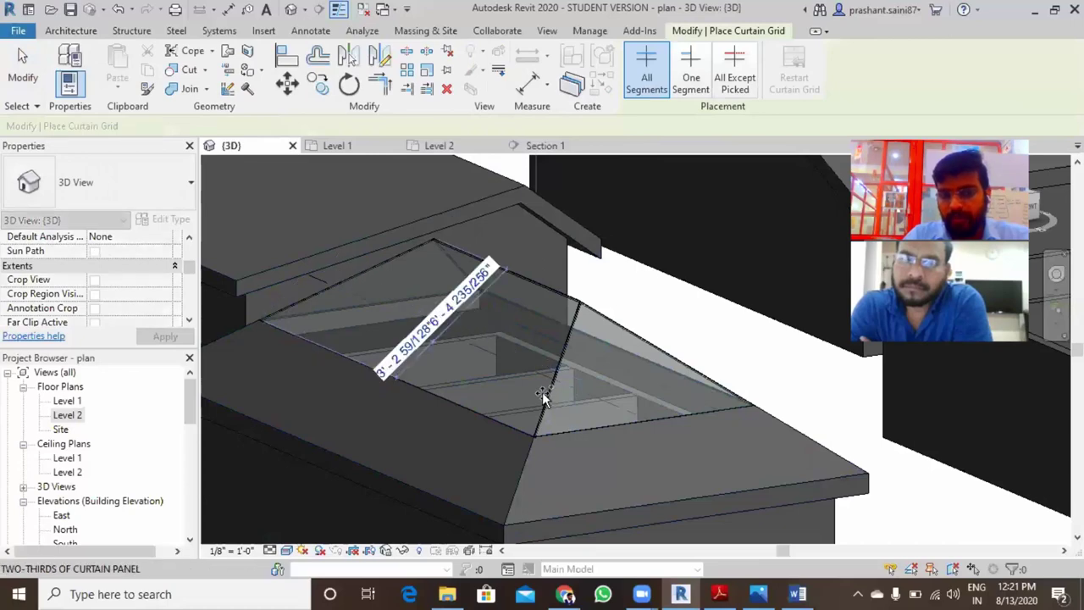
pyautogui.click(563, 339)
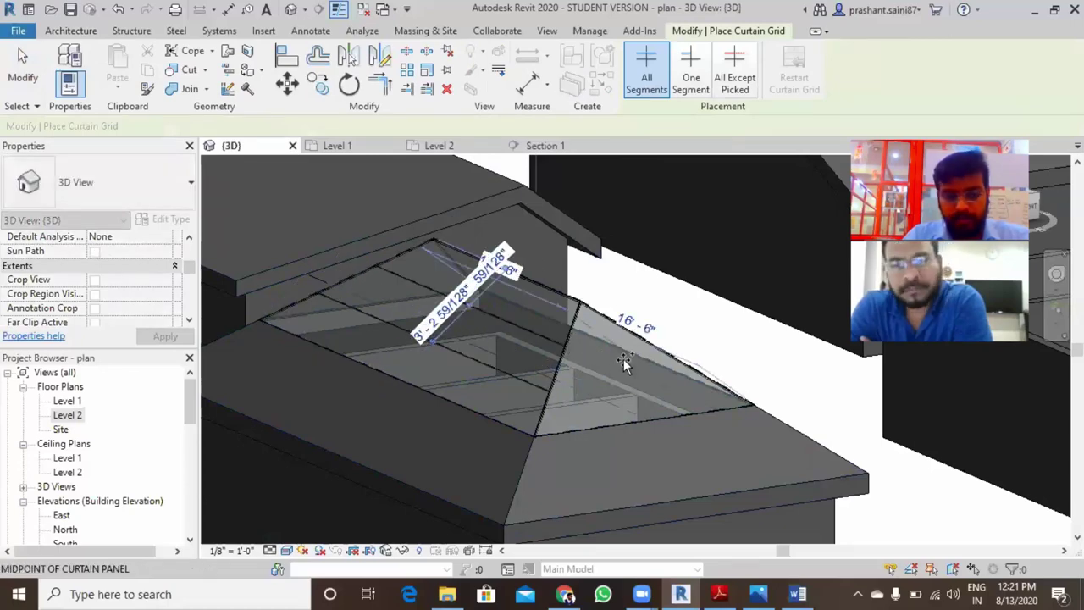
pyautogui.keyDown('shift'); pyautogui.moveTo(623, 359); pyautogui.dragTo(531, 347, button='middle'); pyautogui.keyUp('shift')
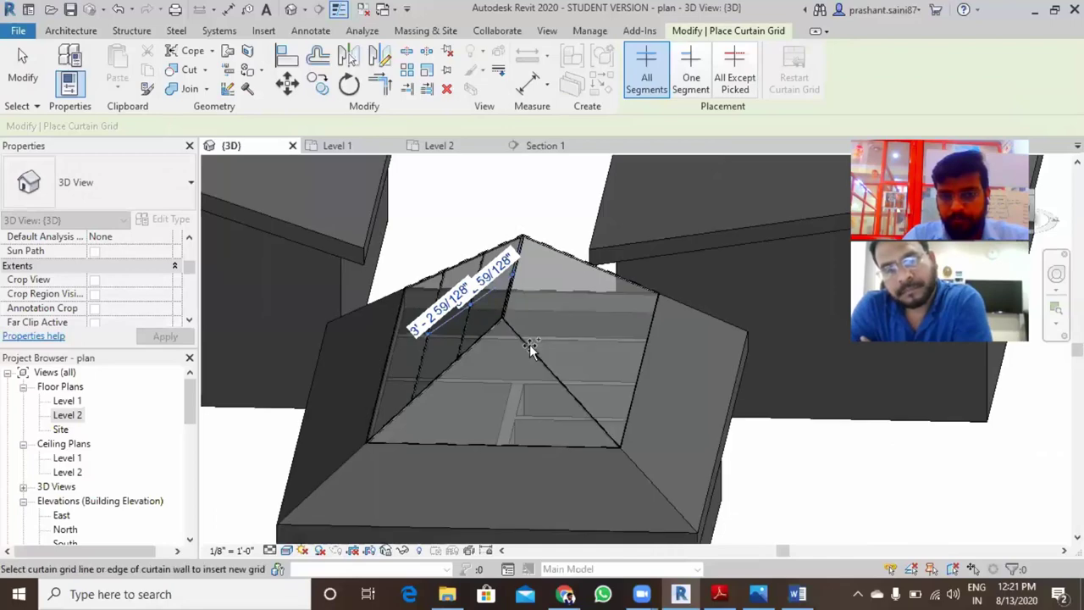
pyautogui.click(531, 349)
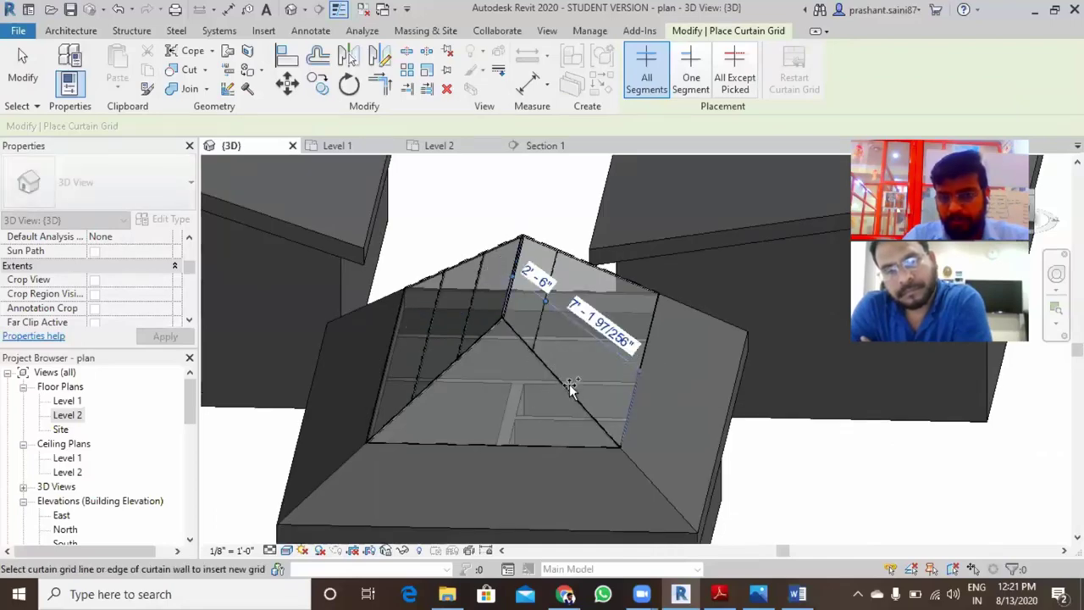
pyautogui.click(491, 442)
pyautogui.moveTo(536, 423)
pyautogui.keyDown('shift'); pyautogui.mouseDown(button='middle')
pyautogui.moveTo(634, 371)
pyautogui.moveTo(528, 322)
pyautogui.moveTo(445, 328)
pyautogui.moveTo(542, 368)
pyautogui.moveTo(642, 443)
pyautogui.moveTo(681, 441)
pyautogui.moveTo(631, 417)
pyautogui.mouseUp(button='middle'); pyautogui.keyUp('shift')
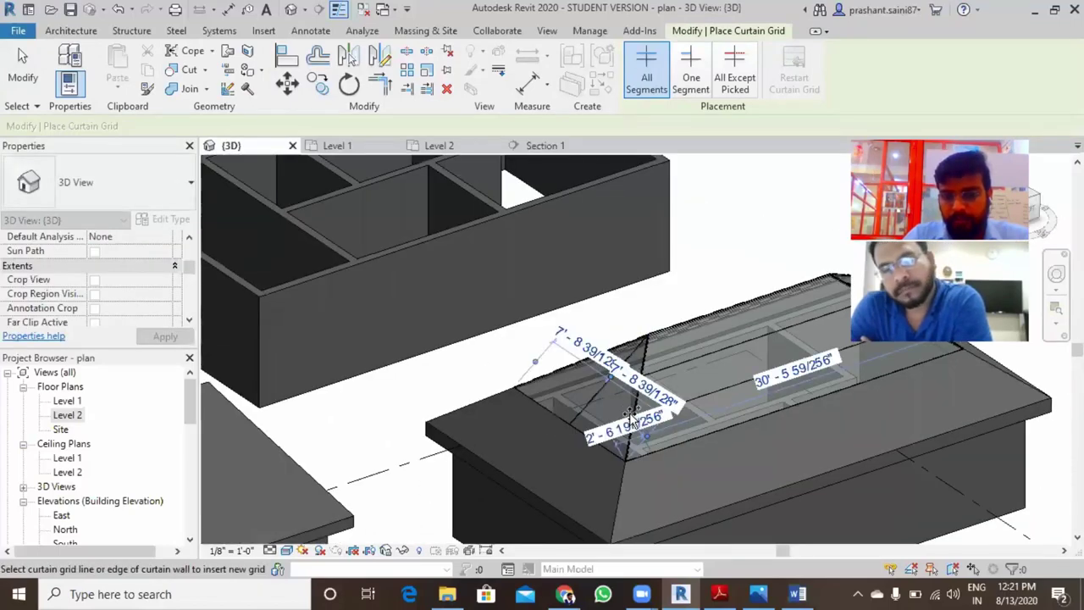
pyautogui.moveTo(631, 413)
pyautogui.keyDown('shift'); pyautogui.mouseDown(button='middle')
pyautogui.moveTo(666, 376)
pyautogui.moveTo(560, 371)
pyautogui.moveTo(674, 453)
pyautogui.mouseUp(button='middle'); pyautogui.keyUp('shift')
pyautogui.scroll(3, 670, 455)
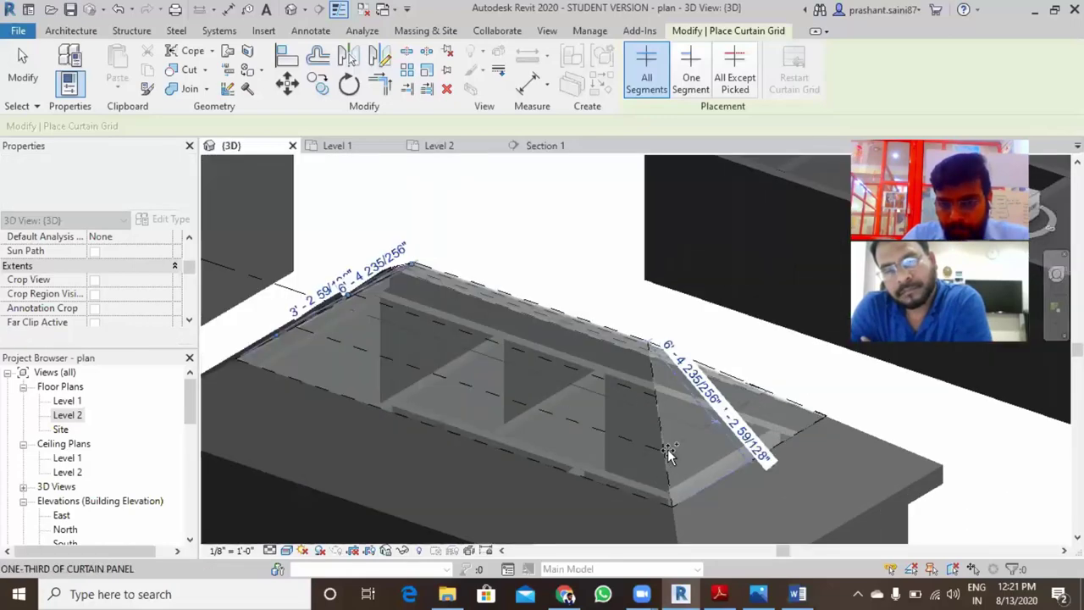
pyautogui.click(692, 453)
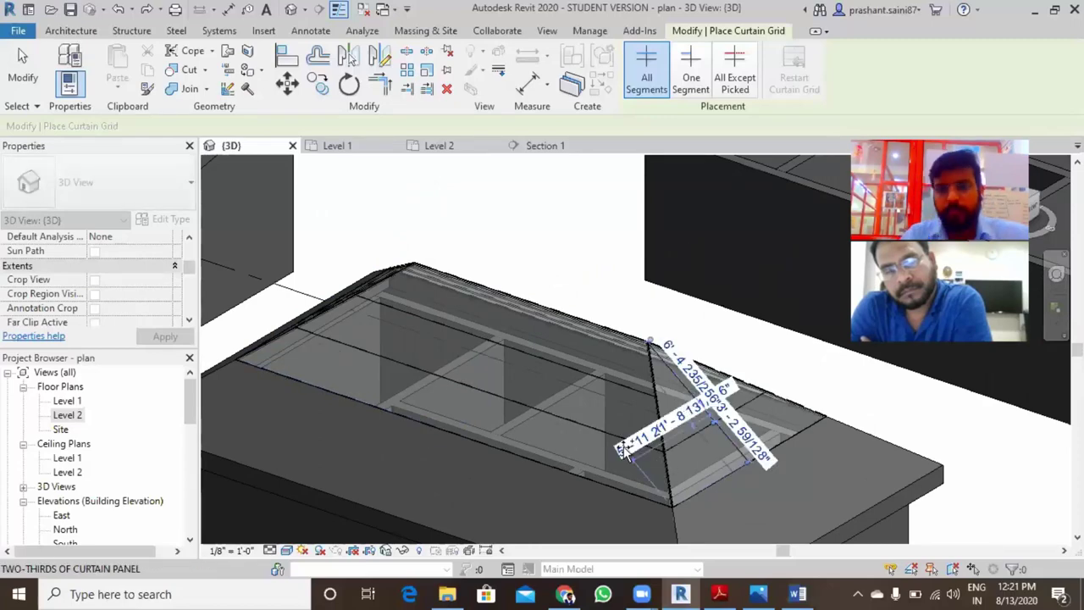
pyautogui.scroll(-3, 624, 449)
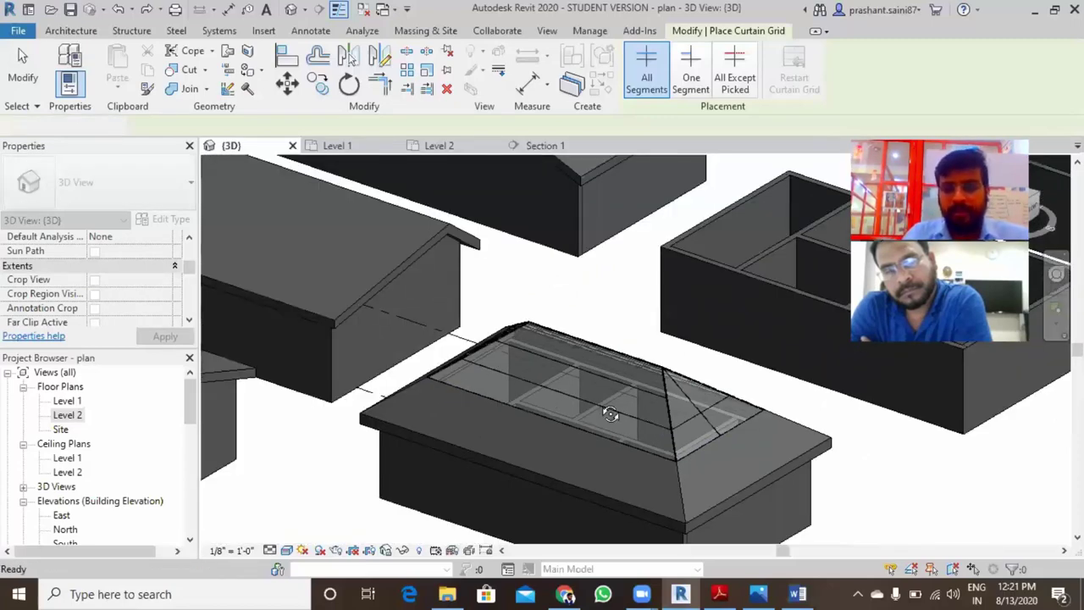
pyautogui.keyDown('shift'); pyautogui.moveTo(680, 415); pyautogui.dragTo(619, 362, button='middle'); pyautogui.keyUp('shift')
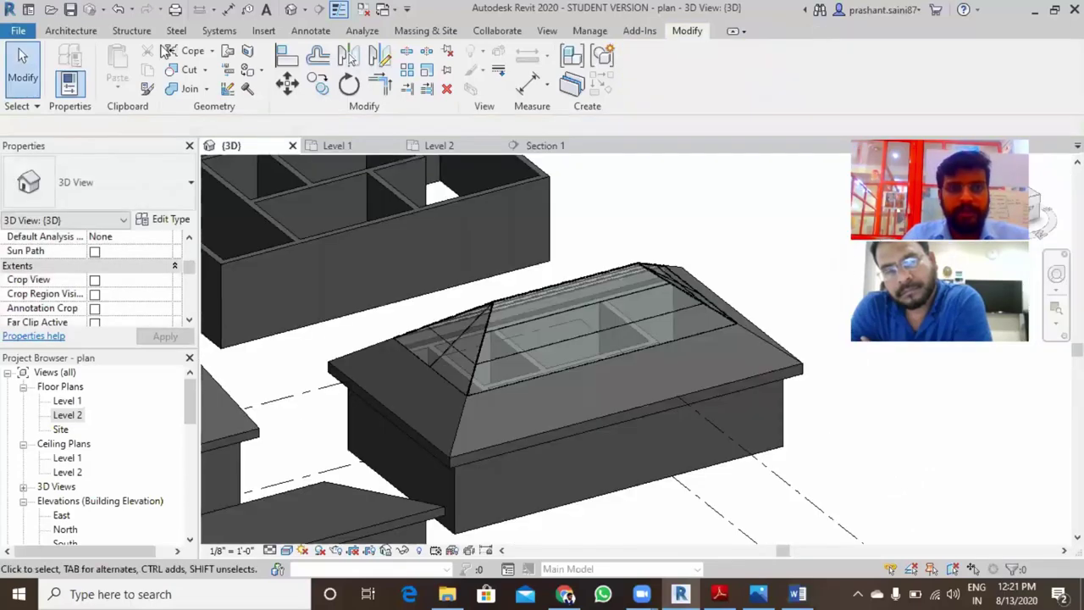
# - Place 1.5" x 2.5" rectangular mullions along the skylight's grid lines
pyautogui.press('Escape')
pyautogui.press('Return')
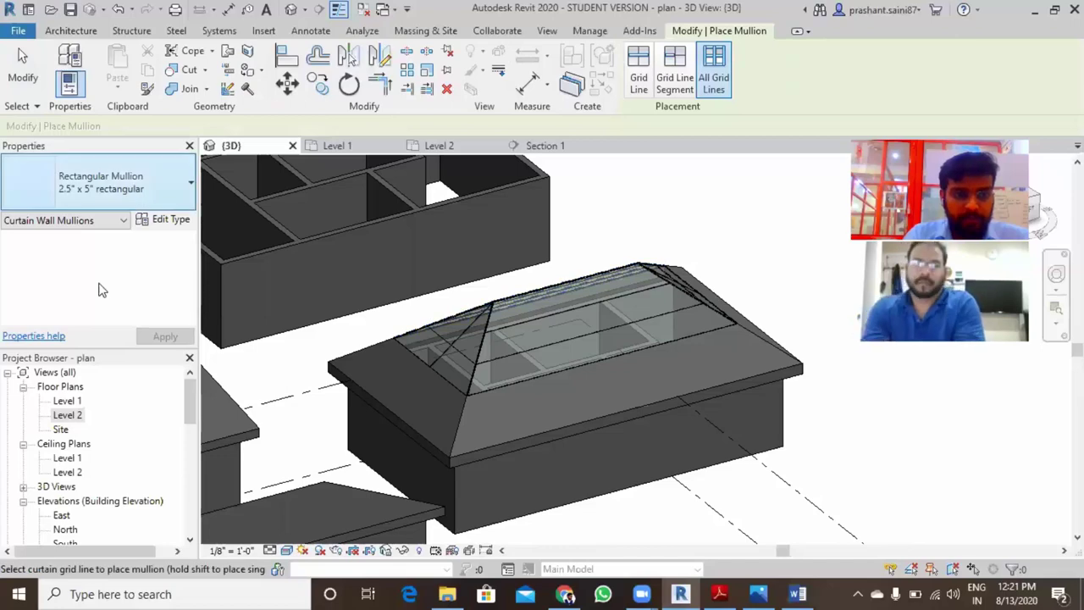
pyautogui.click(85, 388)
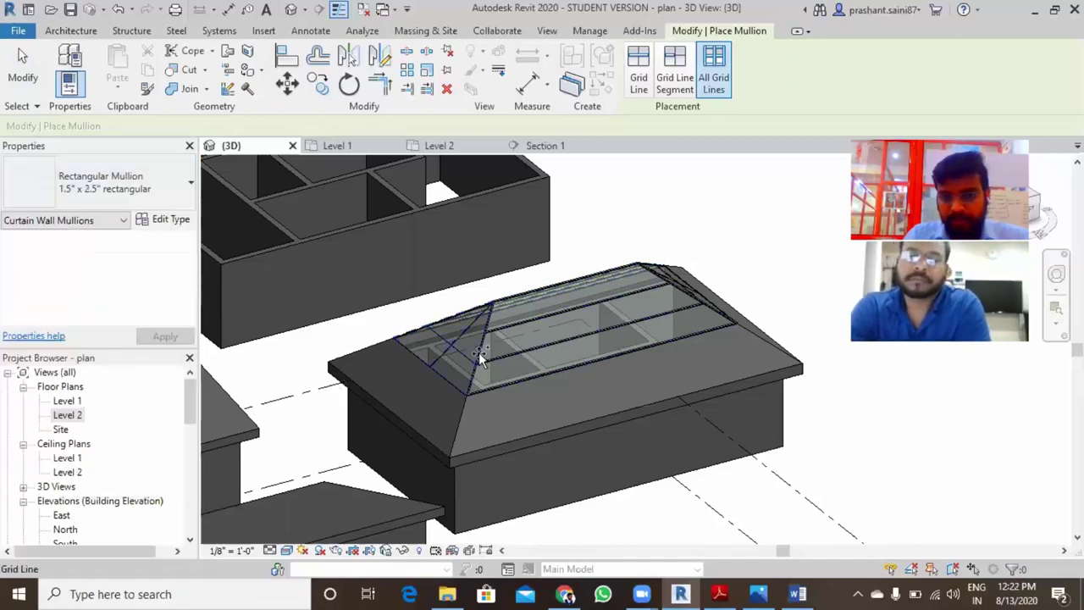
pyautogui.scroll(3, 478, 352)
pyautogui.scroll(-2, 448, 349)
pyautogui.moveTo(497, 363)
pyautogui.keyDown('shift'); pyautogui.mouseDown(button='middle')
pyautogui.moveTo(386, 327)
pyautogui.moveTo(345, 332)
pyautogui.moveTo(516, 331)
pyautogui.moveTo(405, 347)
pyautogui.mouseUp(button='middle'); pyautogui.keyUp('shift')
pyautogui.scroll(2, 406, 347)
pyautogui.scroll(-2, 456, 352)
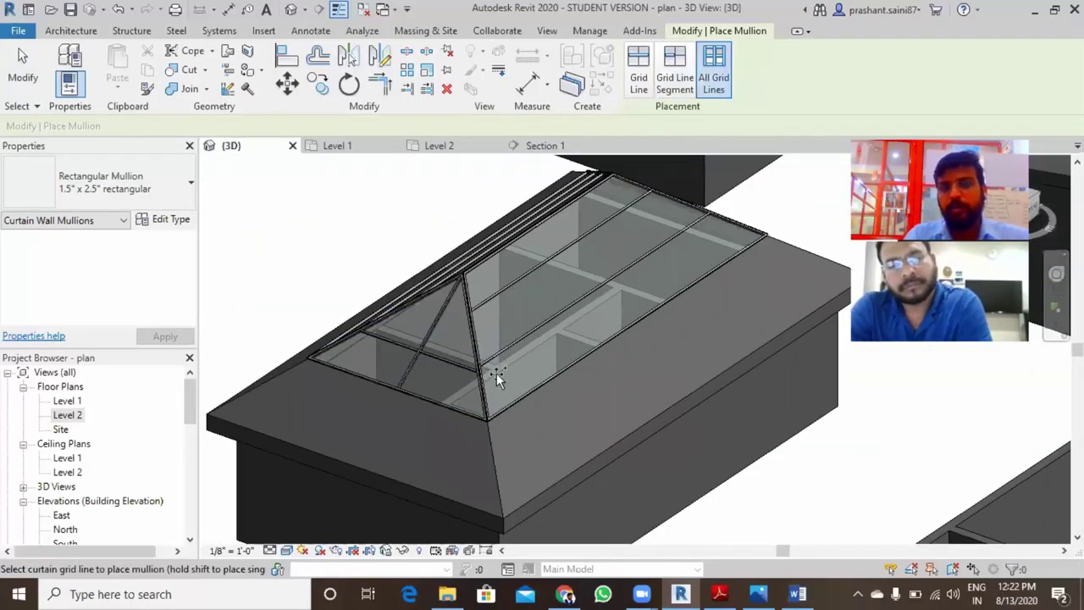
pyautogui.moveTo(496, 373)
pyautogui.keyDown('shift'); pyautogui.mouseDown(button='middle')
pyautogui.moveTo(353, 364)
pyautogui.moveTo(230, 339)
pyautogui.moveTo(604, 327)
pyautogui.moveTo(619, 237)
pyautogui.mouseUp(button='middle'); pyautogui.keyUp('shift')
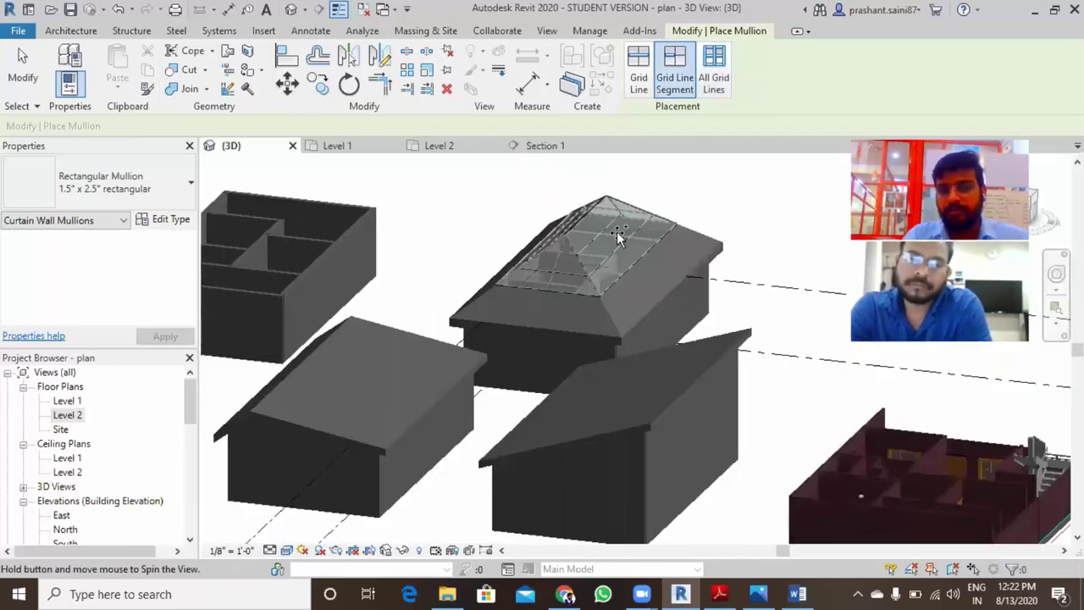
pyautogui.scroll(3, 645, 246)
pyautogui.moveTo(646, 301)
pyautogui.keyDown('shift'); pyautogui.mouseDown(button='middle')
pyautogui.moveTo(653, 296)
pyautogui.moveTo(653, 382)
pyautogui.moveTo(622, 310)
pyautogui.moveTo(652, 317)
pyautogui.moveTo(511, 314)
pyautogui.moveTo(649, 322)
pyautogui.moveTo(636, 291)
pyautogui.moveTo(659, 368)
pyautogui.moveTo(697, 383)
pyautogui.moveTo(659, 375)
pyautogui.moveTo(620, 311)
pyautogui.mouseUp(button='middle'); pyautogui.keyUp('shift')
pyautogui.scroll(-3, 659, 368)
# - Stop placing mullions, review the roof from a low frontal angle, and open Level 2
pyautogui.press('Escape')
pyautogui.keyDown('shift'); pyautogui.moveTo(678, 375); pyautogui.dragTo(496, 357, button='middle'); pyautogui.keyUp('shift')
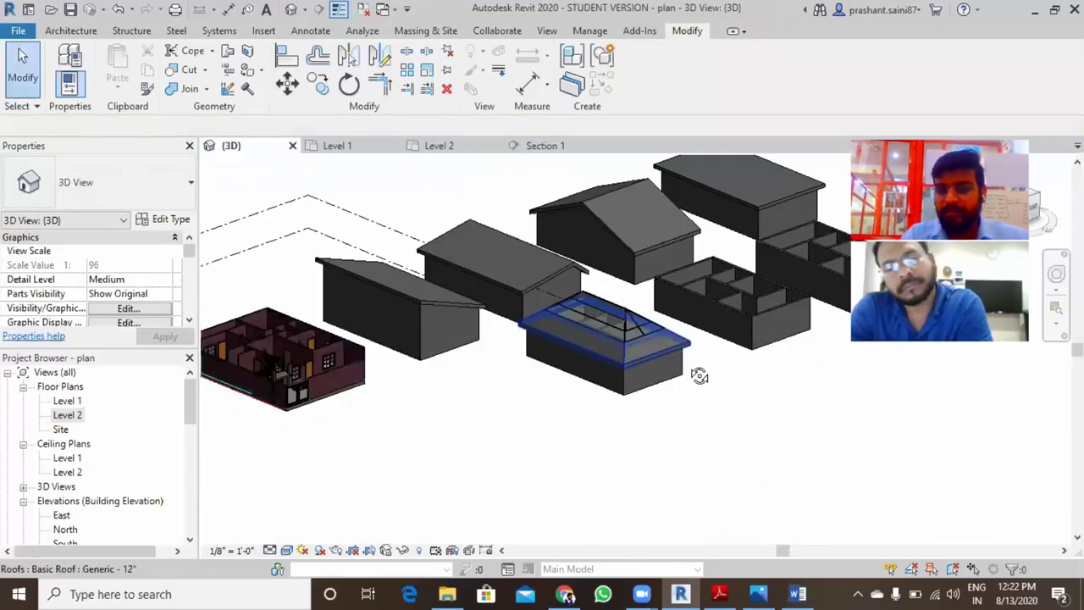
pyautogui.keyDown('shift'); pyautogui.moveTo(668, 368); pyautogui.dragTo(120, 332, button='middle'); pyautogui.keyUp('shift')
pyautogui.keyDown('shift'); pyautogui.moveTo(82, 416); pyautogui.dragTo(253, 398, button='middle'); pyautogui.keyUp('shift')
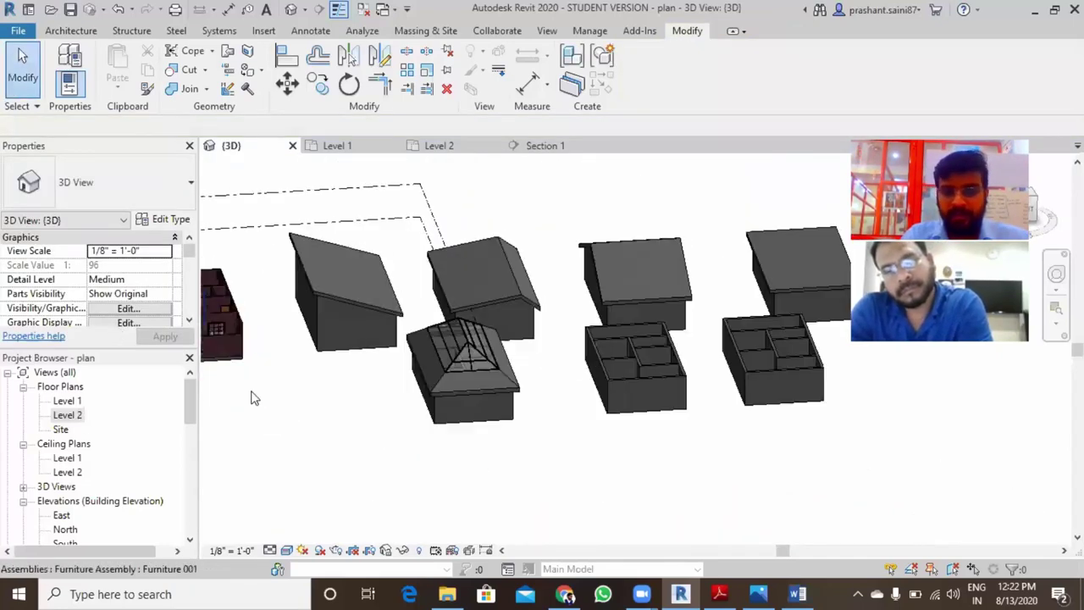
pyautogui.hotkey('ctrl', 'Tab')
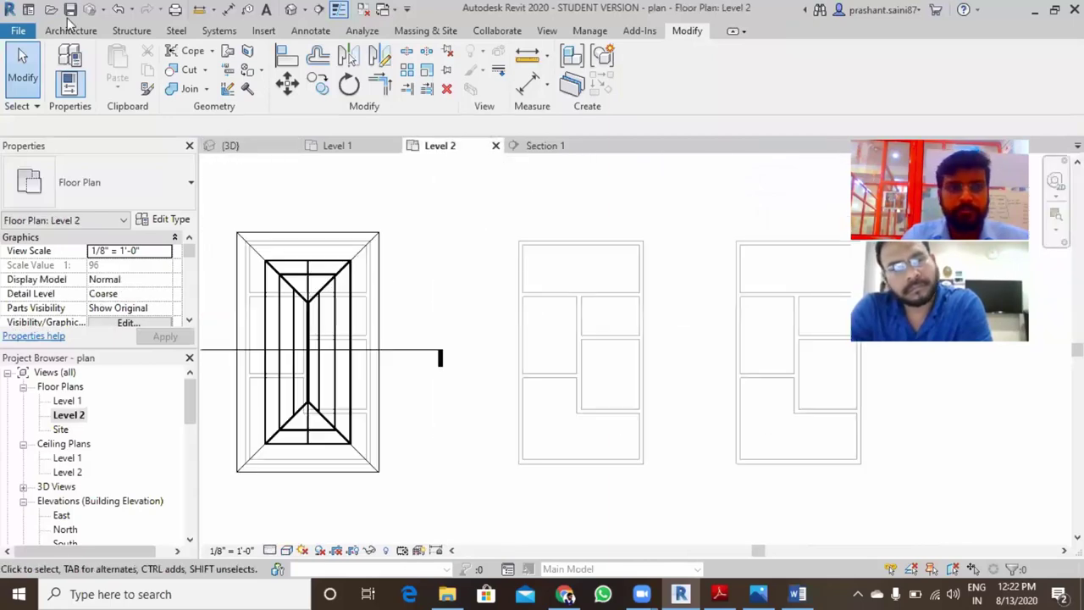
# - Start a footprint roof over the middle building, undoing a stray right-wall pick
pyautogui.scroll(-1, 198, 91)
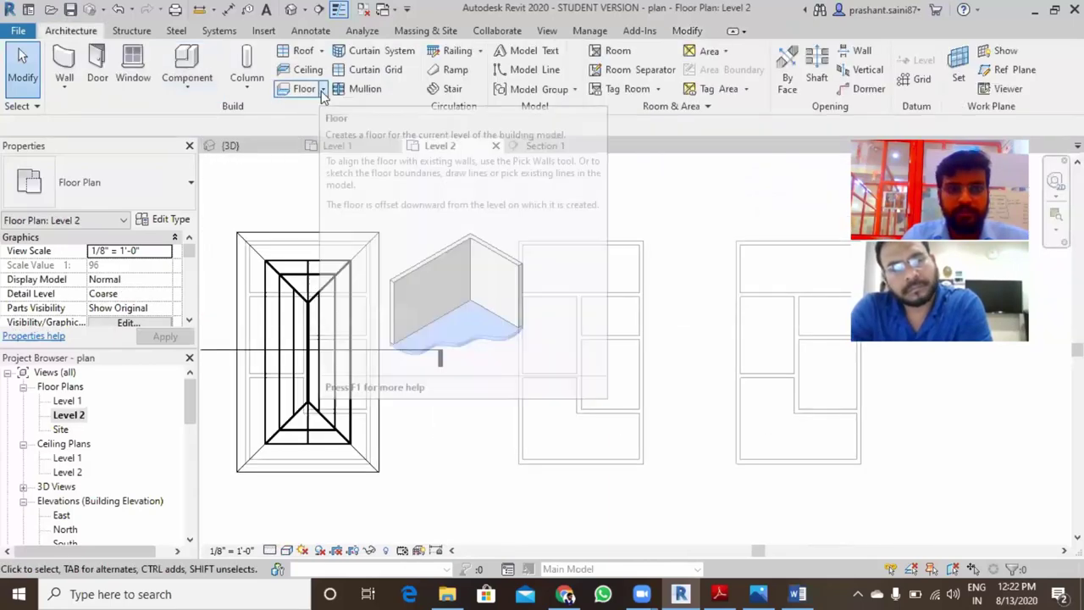
pyautogui.click(305, 50)
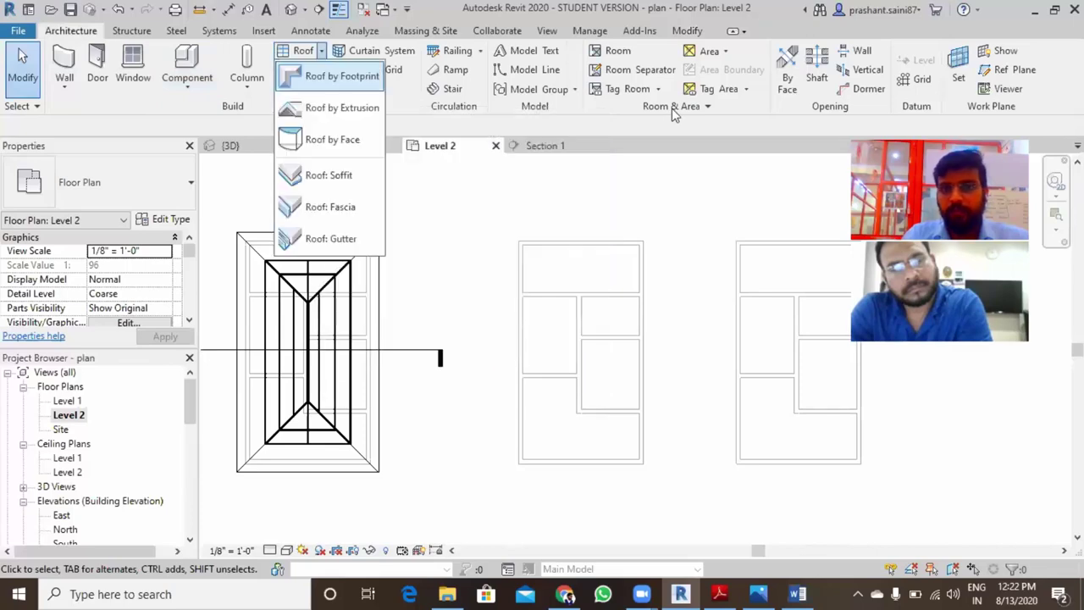
pyautogui.click(339, 73)
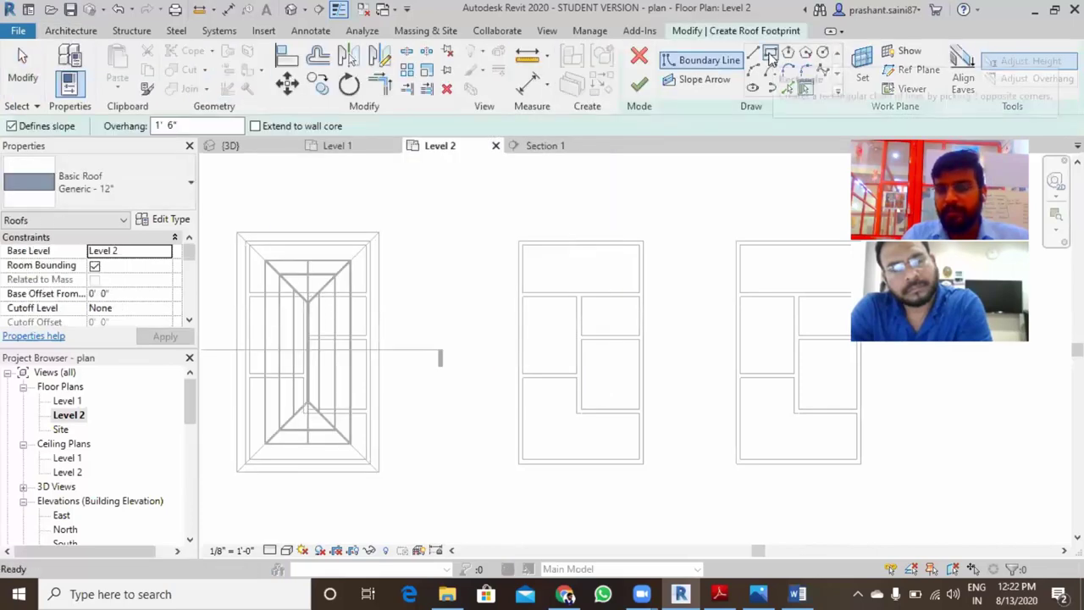
pyautogui.moveTo(670, 258); pyautogui.dragTo(634, 202, button='middle')
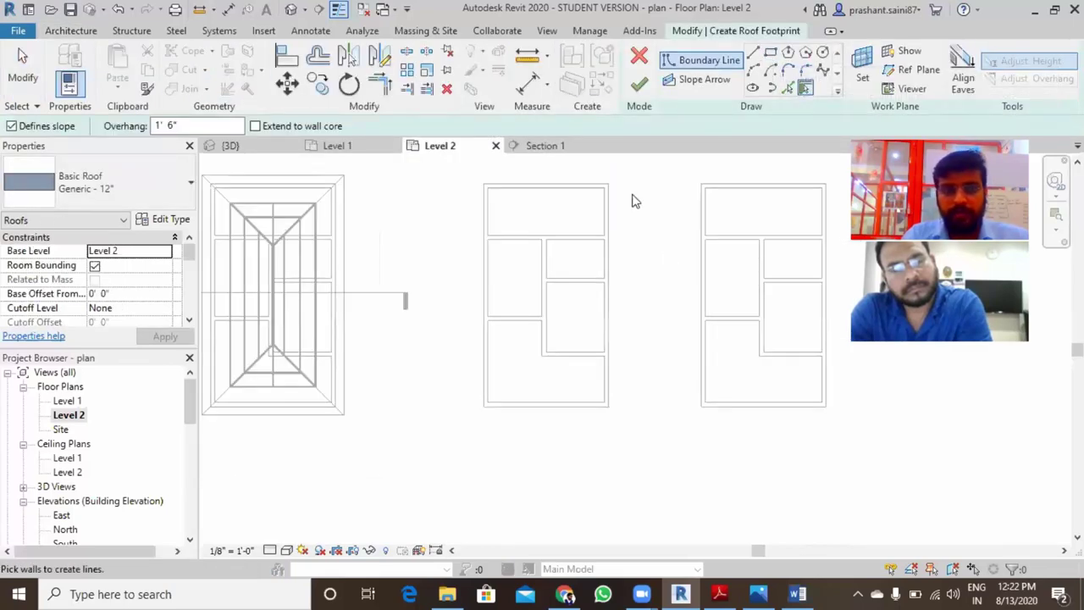
pyautogui.moveTo(540, 276); pyautogui.dragTo(507, 268, button='middle')
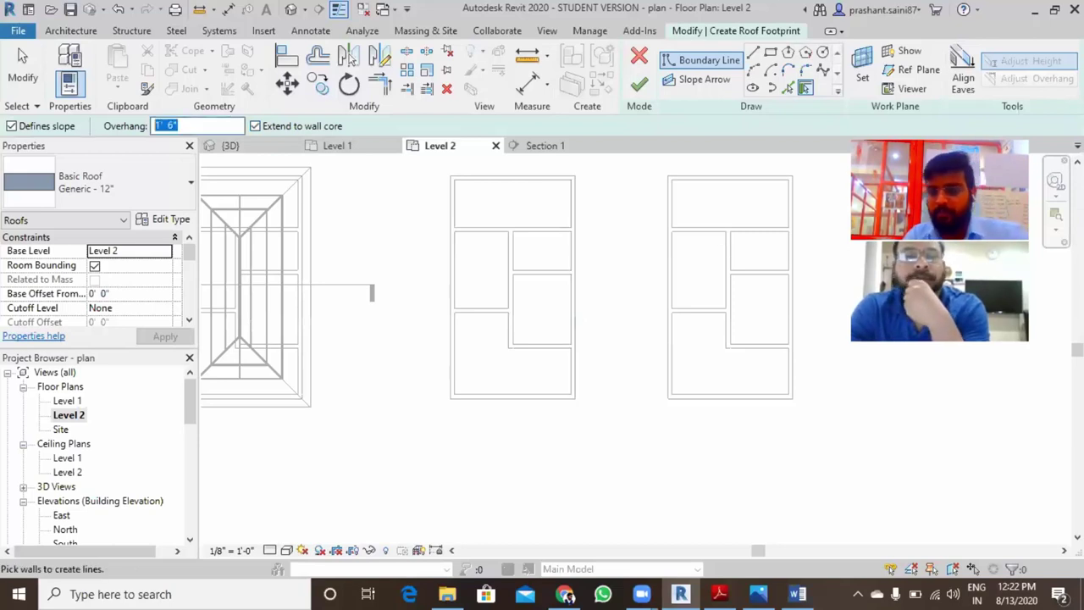
pyautogui.moveTo(598, 312)
pyautogui.mouseDown(button='middle')
pyautogui.moveTo(551, 307)
pyautogui.moveTo(521, 247)
pyautogui.mouseUp(button='middle')
pyautogui.click(522, 246)
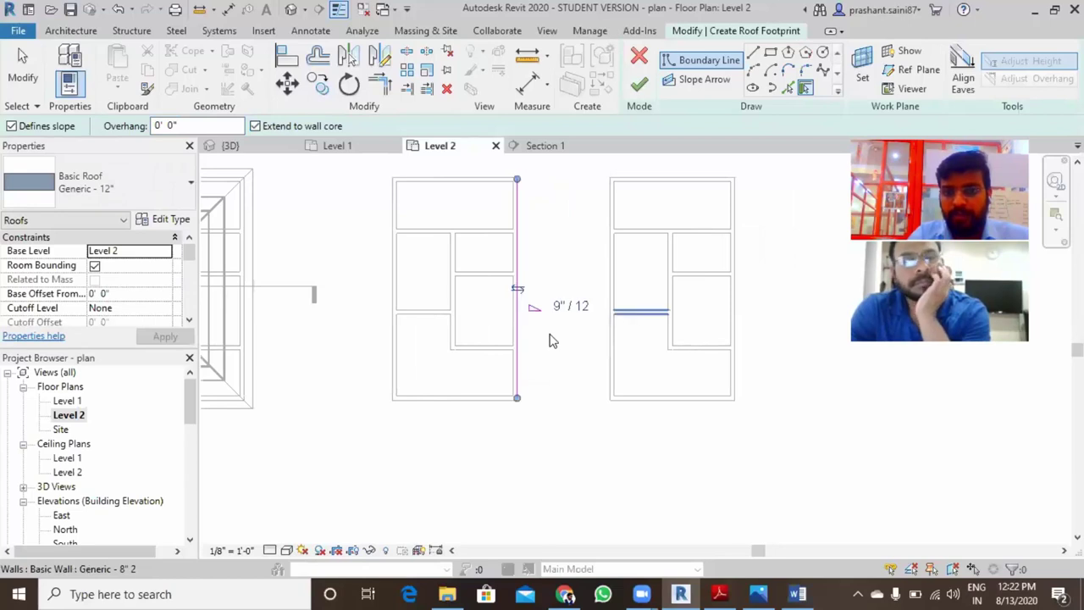
pyautogui.scroll(3, 521, 273)
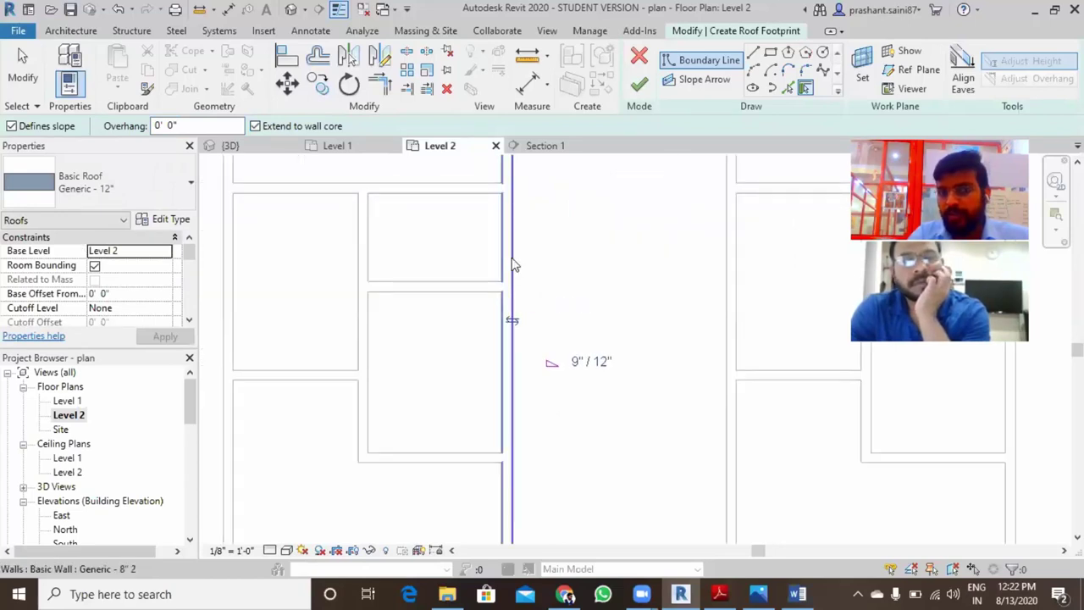
pyautogui.scroll(-2, 519, 280)
pyautogui.moveTo(533, 290); pyautogui.dragTo(559, 292, button='middle')
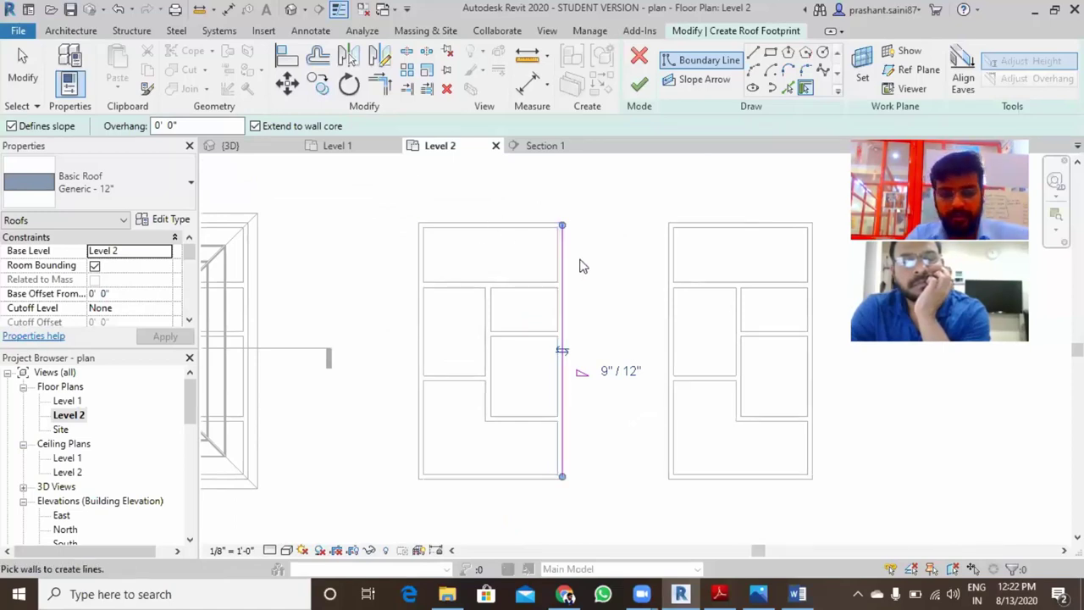
pyautogui.hotkey('ctrl', 'z')
pyautogui.scroll(-1, 543, 254)
pyautogui.moveTo(484, 235); pyautogui.dragTo(477, 225, button='middle')
pyautogui.write('2')
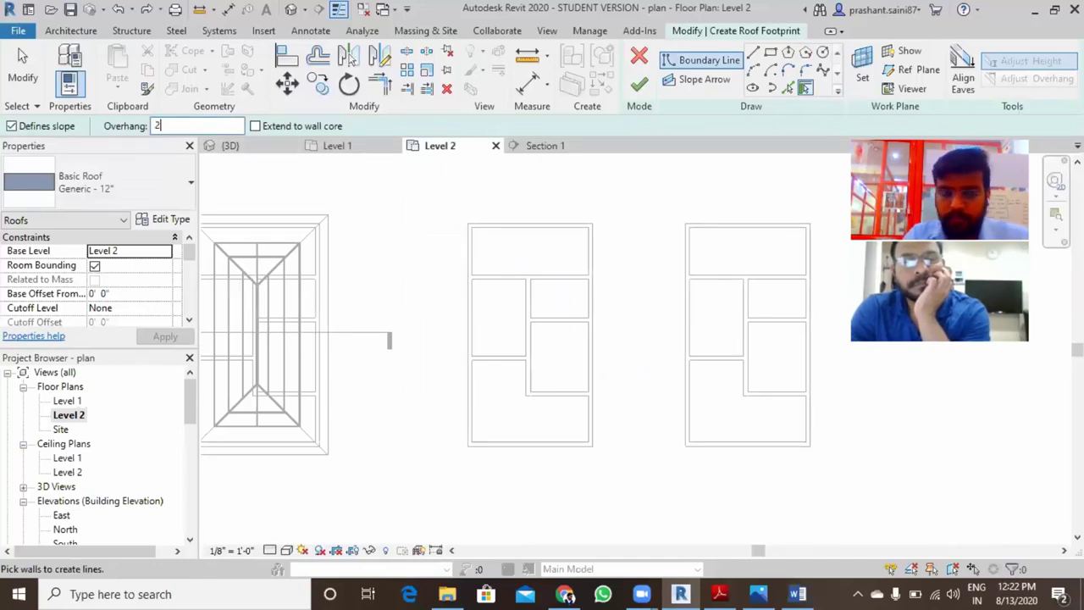
# - Set a 2' 0" overhang and chain-pick all the middle building's walls as roof edges
pyautogui.press('Return')
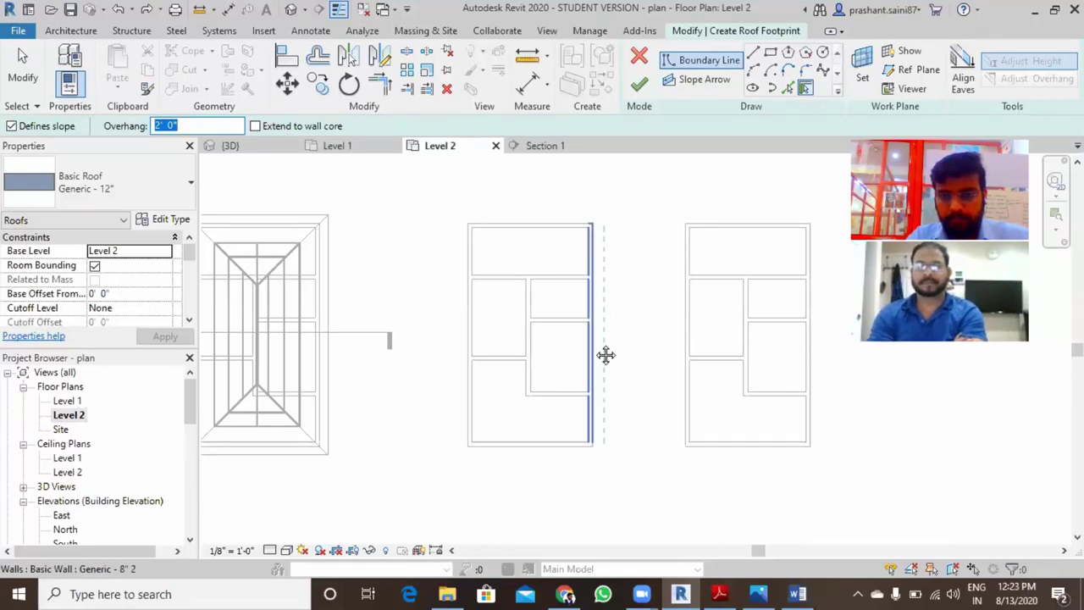
pyautogui.moveTo(603, 355); pyautogui.dragTo(602, 373, button='middle')
pyautogui.press('Tab')
pyautogui.click(600, 315)
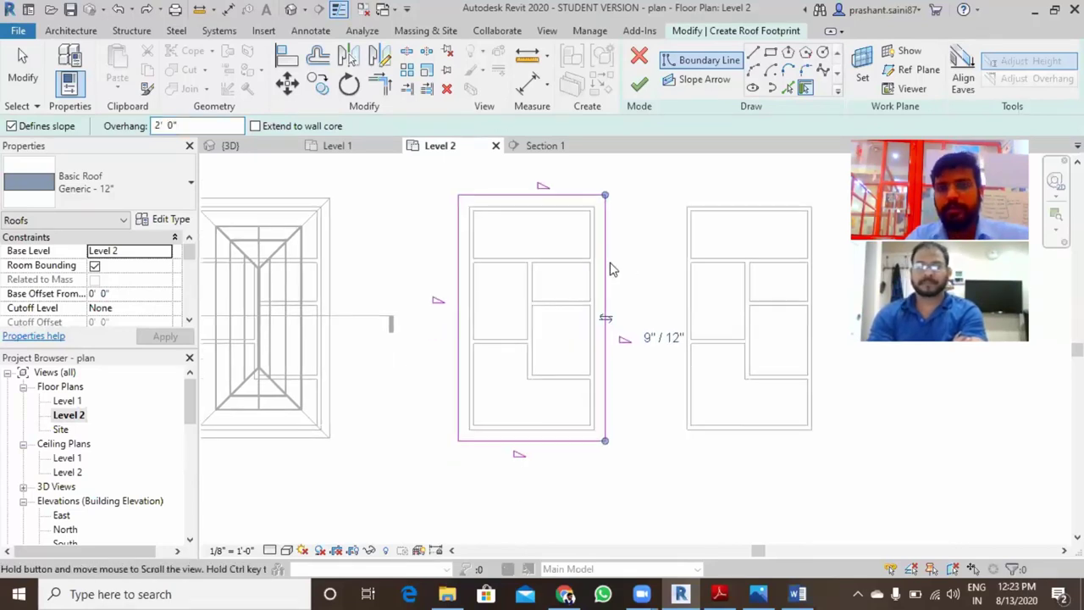
pyautogui.moveTo(603, 314); pyautogui.dragTo(605, 286, button='middle')
pyautogui.scroll(-1, 606, 293)
pyautogui.press('Escape')
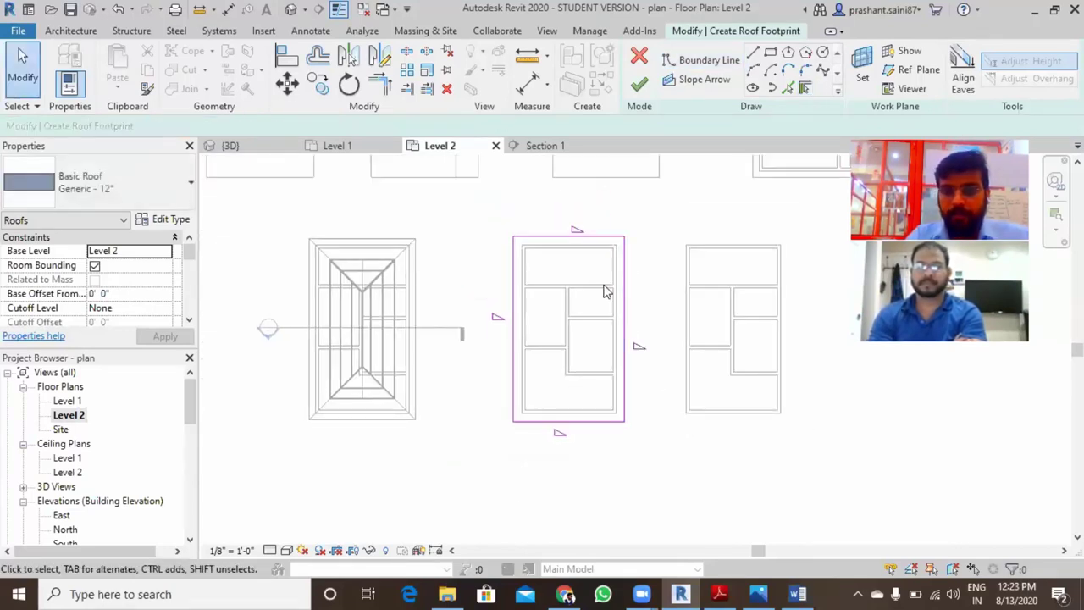
# - Make the top footprint edge non-sloping and finish the 9"/12" roof
pyautogui.scroll(-1, 597, 322)
pyautogui.scroll(-1, 597, 346)
pyautogui.scroll(-1, 610, 356)
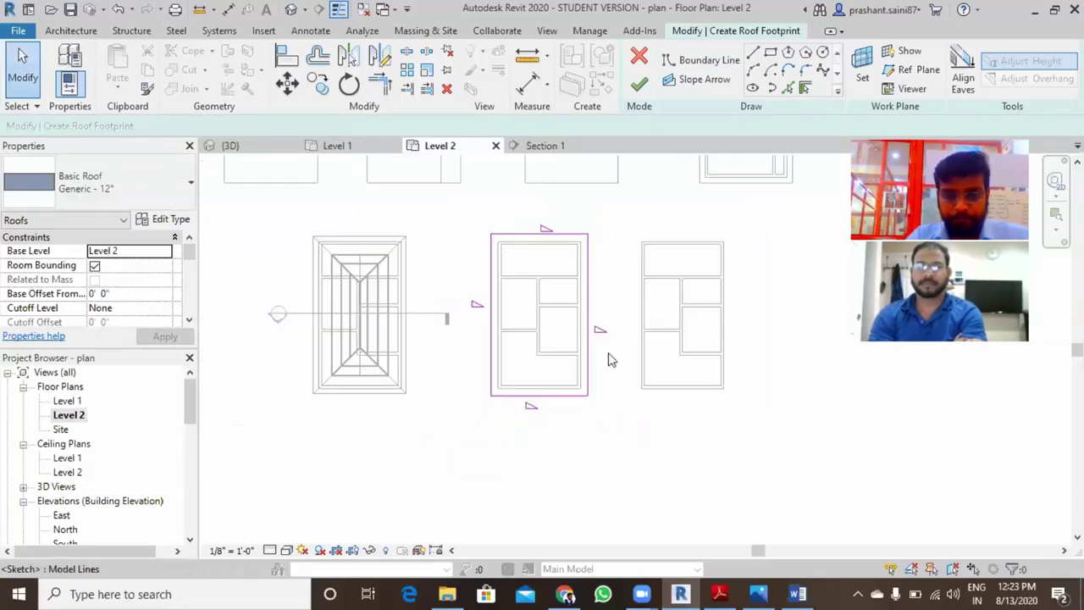
pyautogui.scroll(1, 545, 229)
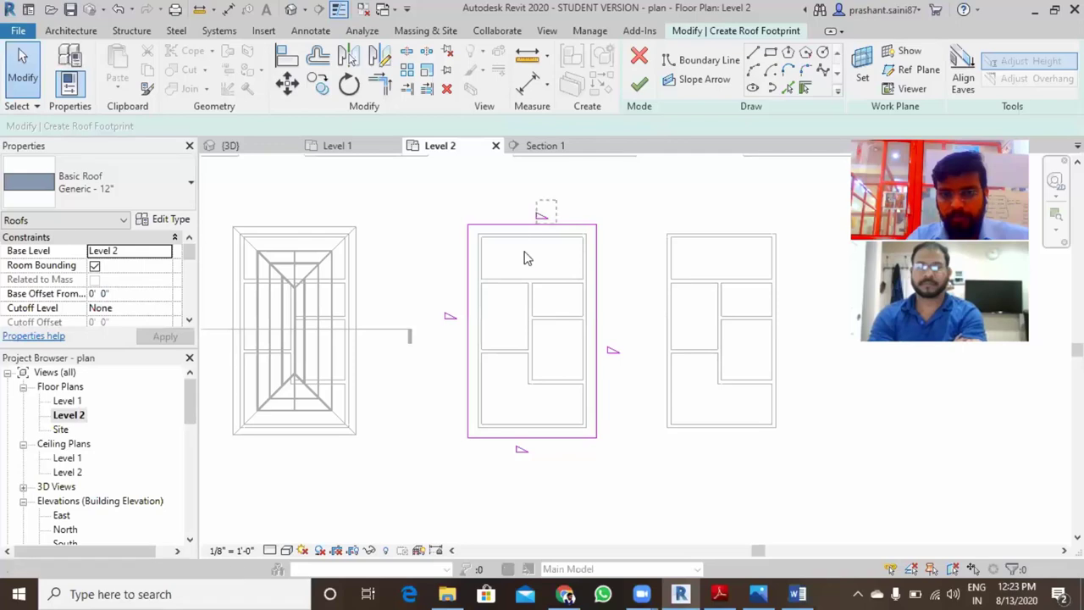
pyautogui.click(536, 225)
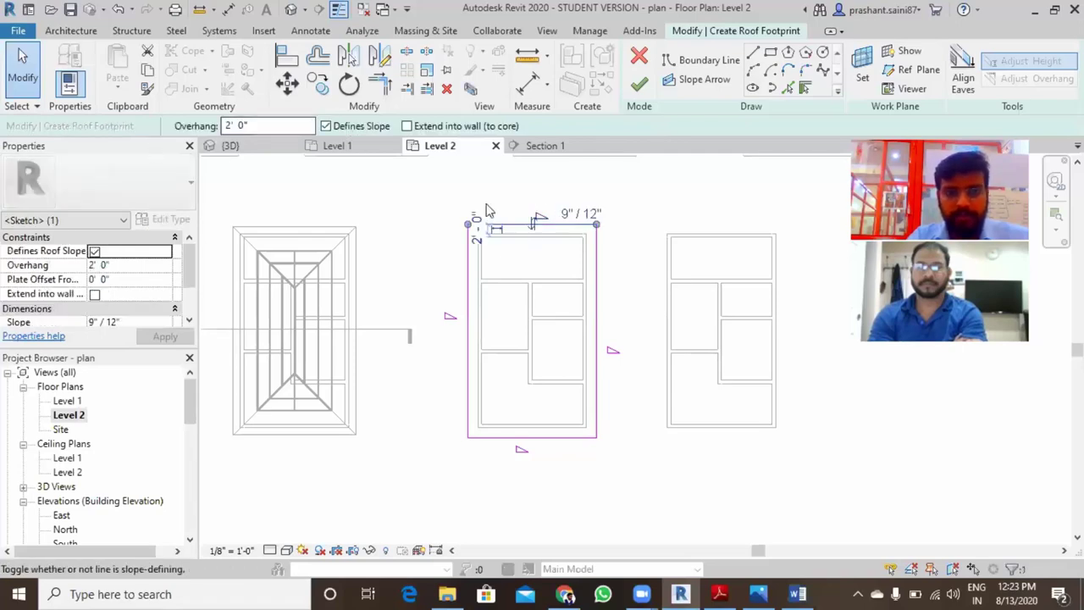
pyautogui.click(539, 217)
pyautogui.click(624, 310)
pyautogui.scroll(-2, 631, 254)
pyautogui.moveTo(636, 199); pyautogui.dragTo(636, 169, button='middle')
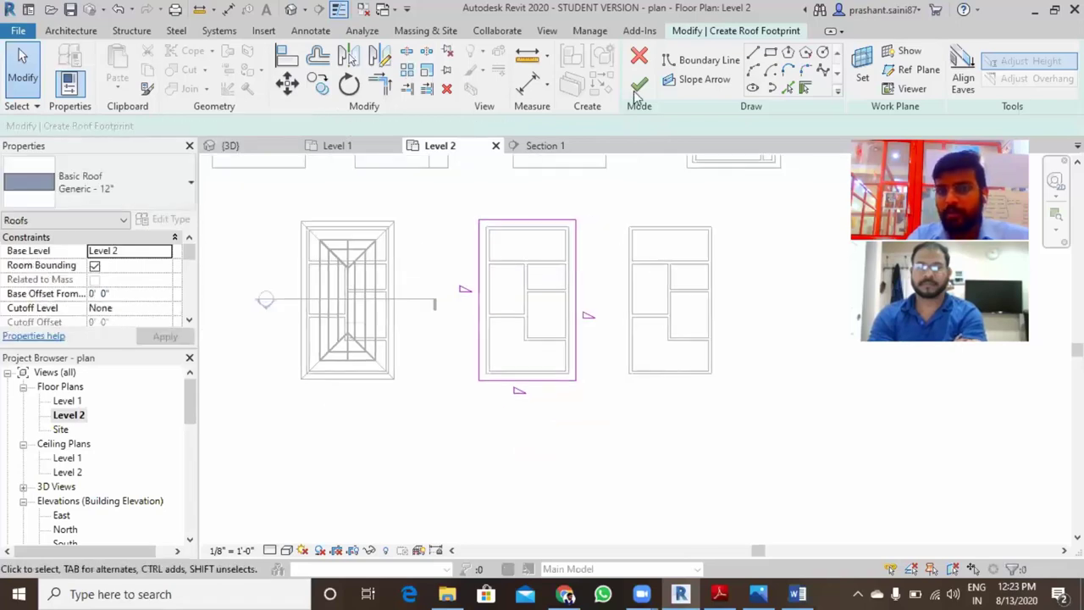
pyautogui.click(639, 82)
# - Switch to 3D and orbit to the middle block's new roof and porch gable
pyautogui.click(290, 9)
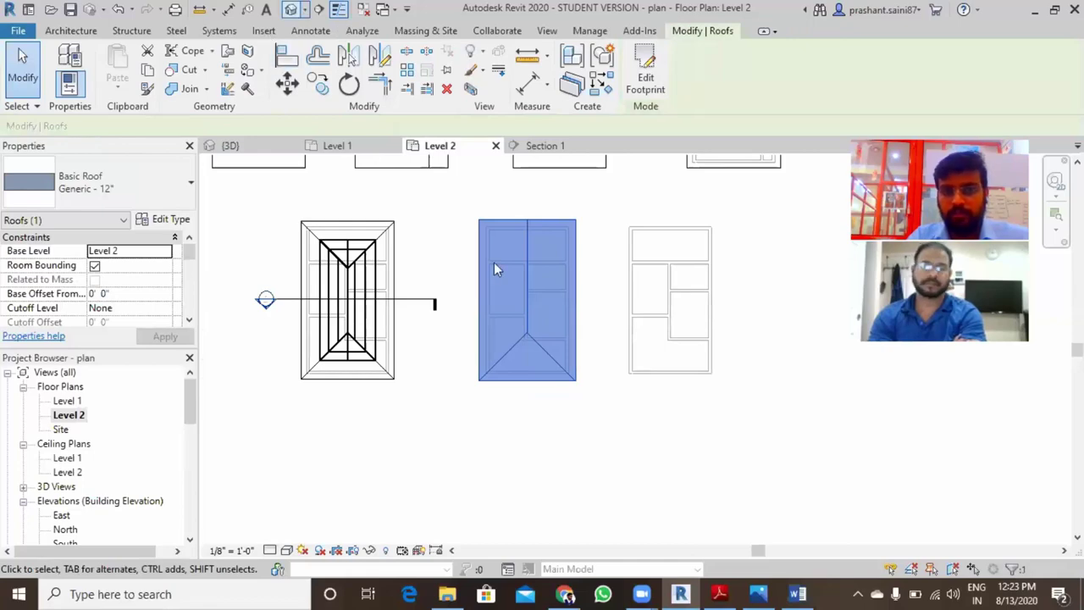
pyautogui.click(660, 448)
pyautogui.keyDown('shift'); pyautogui.moveTo(685, 436); pyautogui.dragTo(454, 413, button='middle'); pyautogui.keyUp('shift')
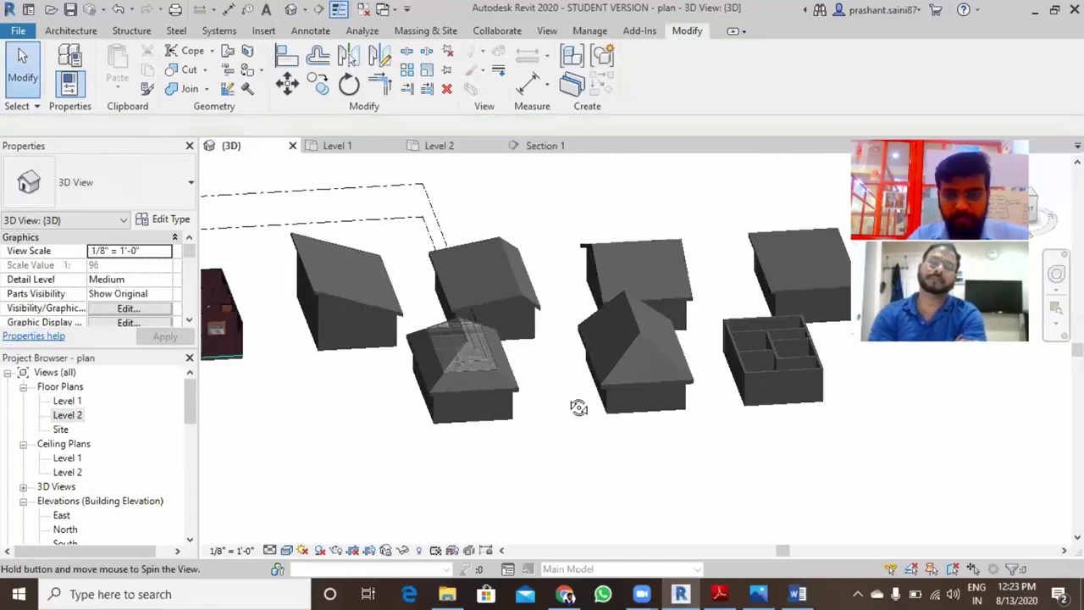
pyautogui.scroll(1, 390, 383)
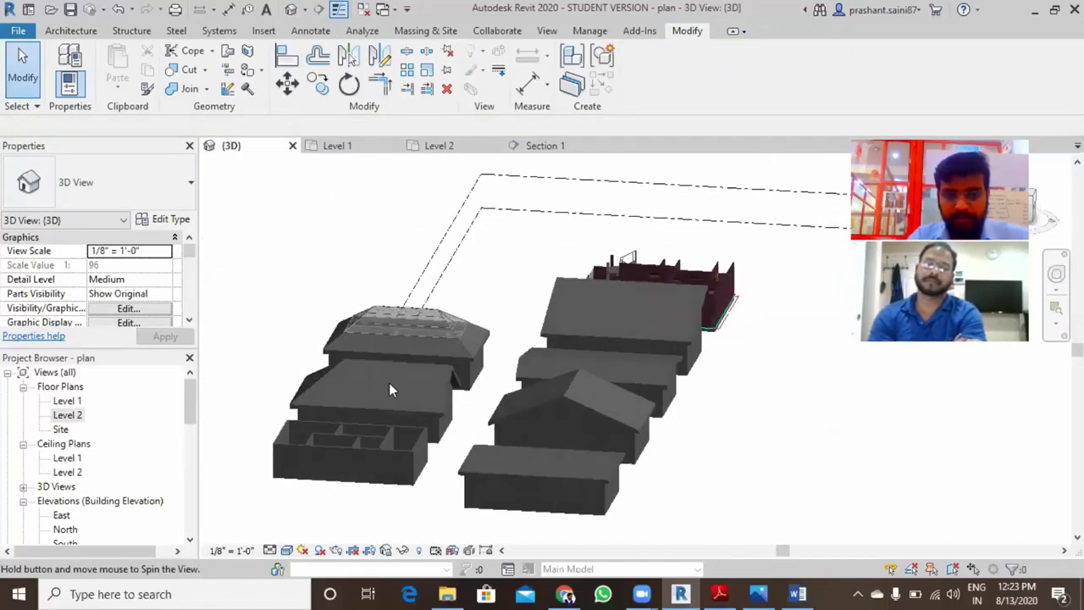
pyautogui.scroll(2, 440, 380)
pyautogui.scroll(2, 440, 380)
pyautogui.scroll(2, 685, 399)
pyautogui.moveTo(685, 399)
pyautogui.keyDown('shift'); pyautogui.mouseDown(button='middle')
pyautogui.moveTo(716, 419)
pyautogui.moveTo(474, 373)
pyautogui.moveTo(537, 365)
pyautogui.moveTo(436, 339)
pyautogui.moveTo(508, 354)
pyautogui.mouseUp(button='middle'); pyautogui.keyUp('shift')
pyautogui.click(510, 356)
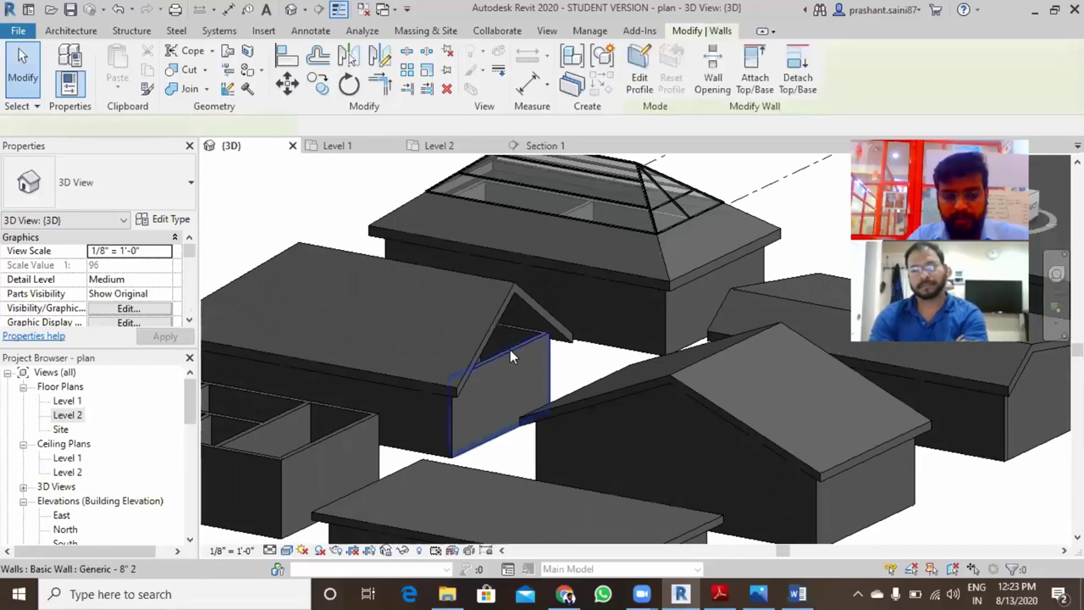
pyautogui.moveTo(558, 395)
pyautogui.mouseDown(button='middle')
pyautogui.moveTo(575, 392)
pyautogui.moveTo(581, 372)
pyautogui.mouseUp(button='middle')
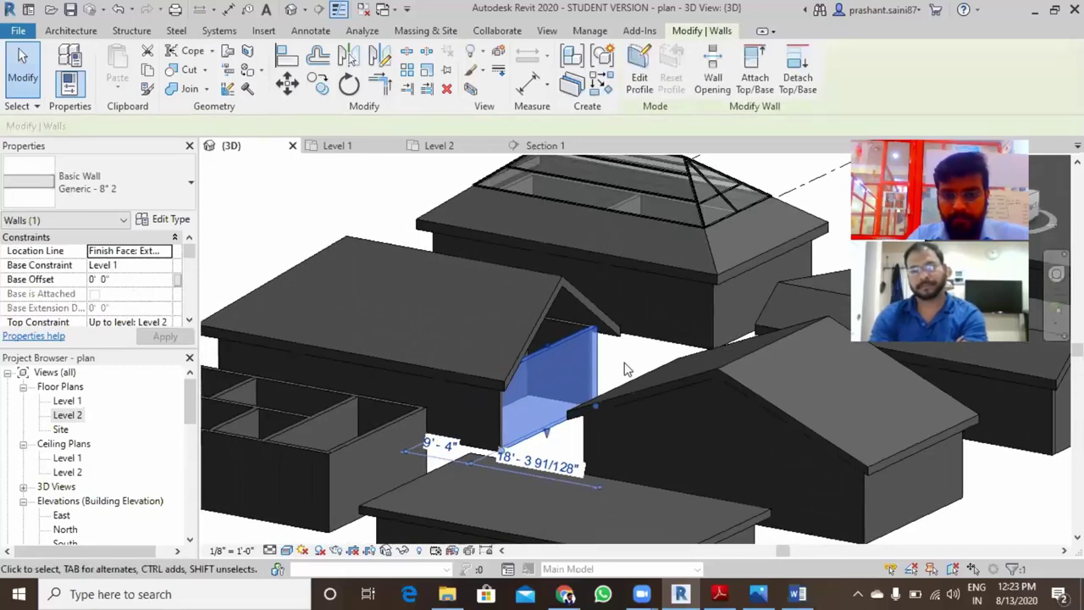
pyautogui.click(629, 369)
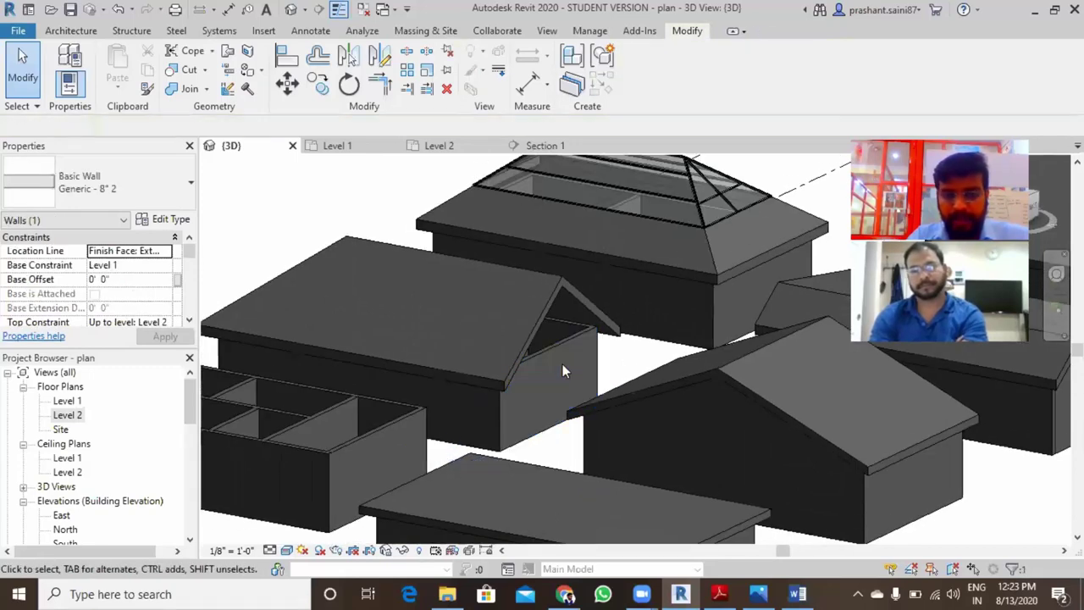
# - Attach the block's wall chain tops to the gable roof and orbit to check it
pyautogui.click(470, 227)
pyautogui.click(755, 76)
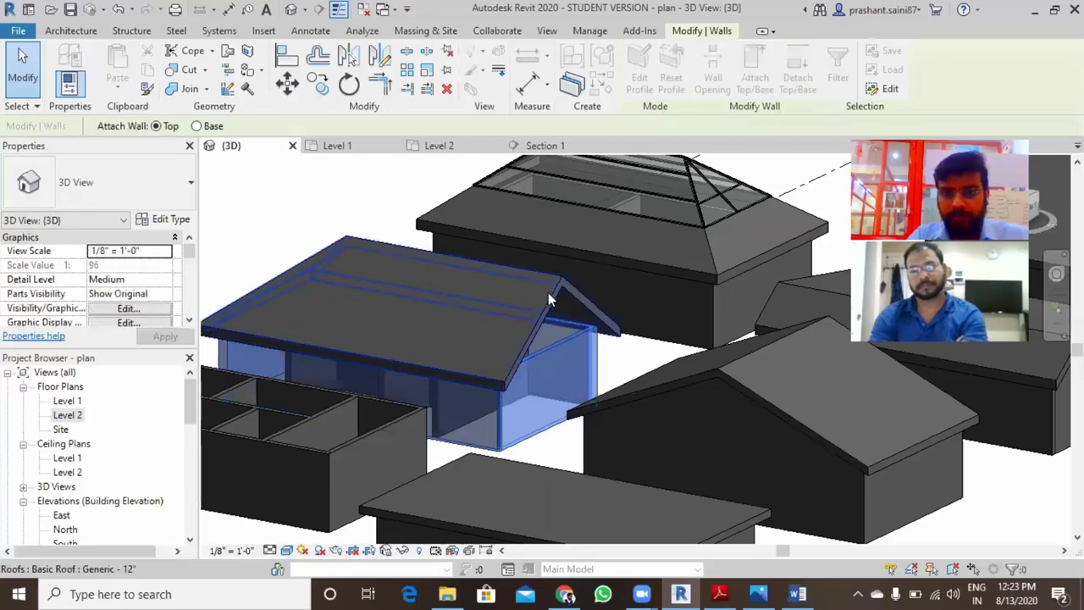
pyautogui.click(574, 300)
pyautogui.scroll(-2, 588, 317)
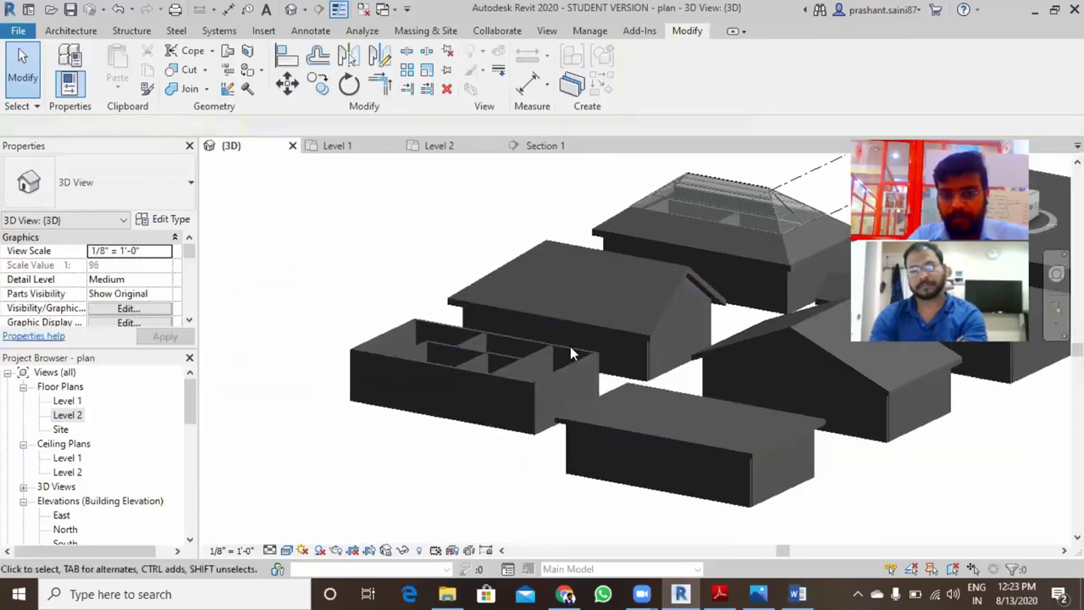
pyautogui.moveTo(485, 318)
pyautogui.keyDown('shift'); pyautogui.mouseDown(button='middle')
pyautogui.moveTo(446, 370)
pyautogui.moveTo(661, 375)
pyautogui.moveTo(672, 358)
pyautogui.moveTo(559, 348)
pyautogui.mouseUp(button='middle'); pyautogui.keyUp('shift')
pyautogui.scroll(3, 733, 246)
pyautogui.scroll(-3, 606, 309)
pyautogui.scroll(1, 550, 270)
pyautogui.keyDown('shift'); pyautogui.moveTo(525, 276); pyautogui.dragTo(542, 339, button='middle'); pyautogui.keyUp('shift')
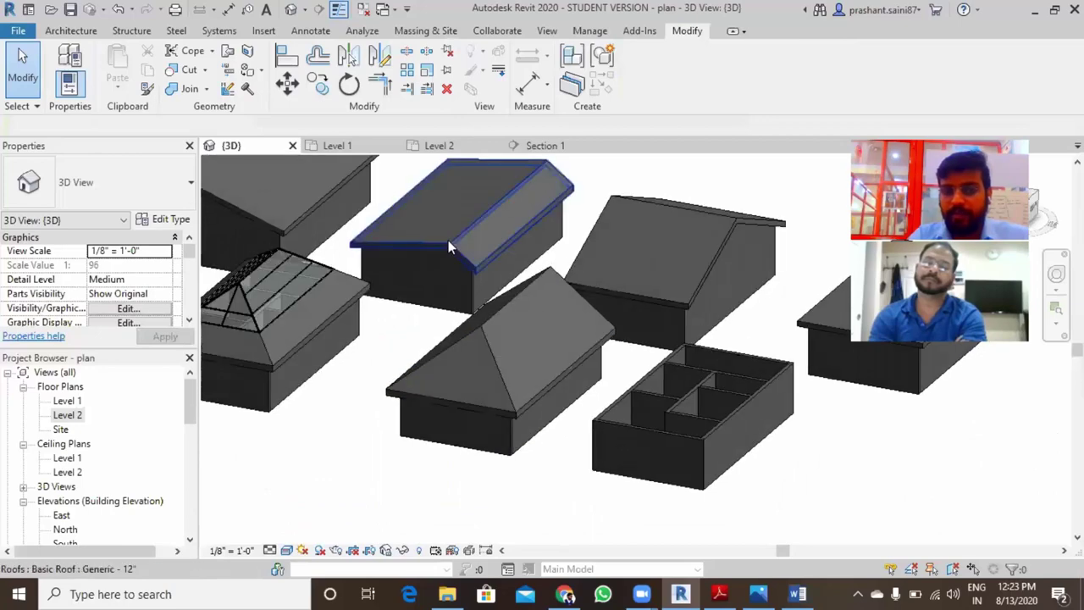
# - Change the rear block's gable roof to the Steel Truss metal-deck EPDM type
pyautogui.click(475, 212)
pyautogui.moveTo(220, 213); pyautogui.dragTo(288, 221, button='middle')
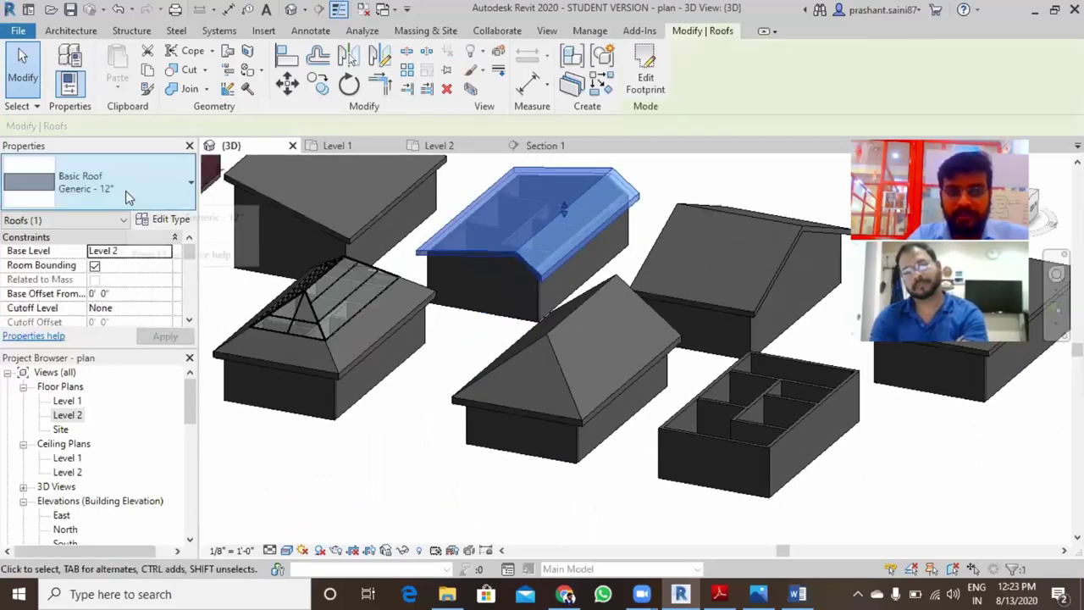
pyautogui.click(125, 191)
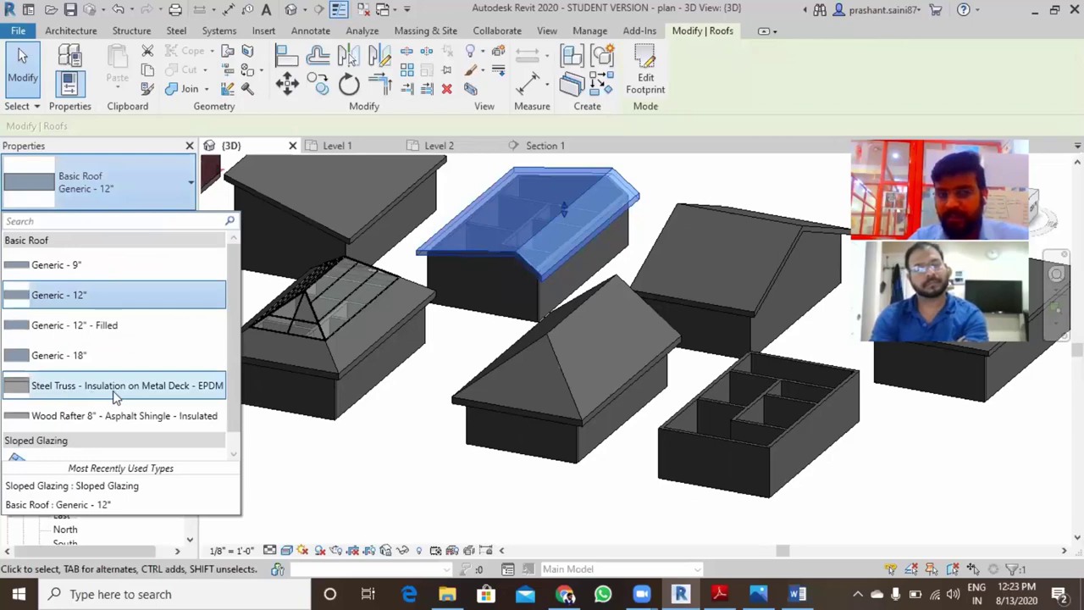
pyautogui.moveTo(127, 387)
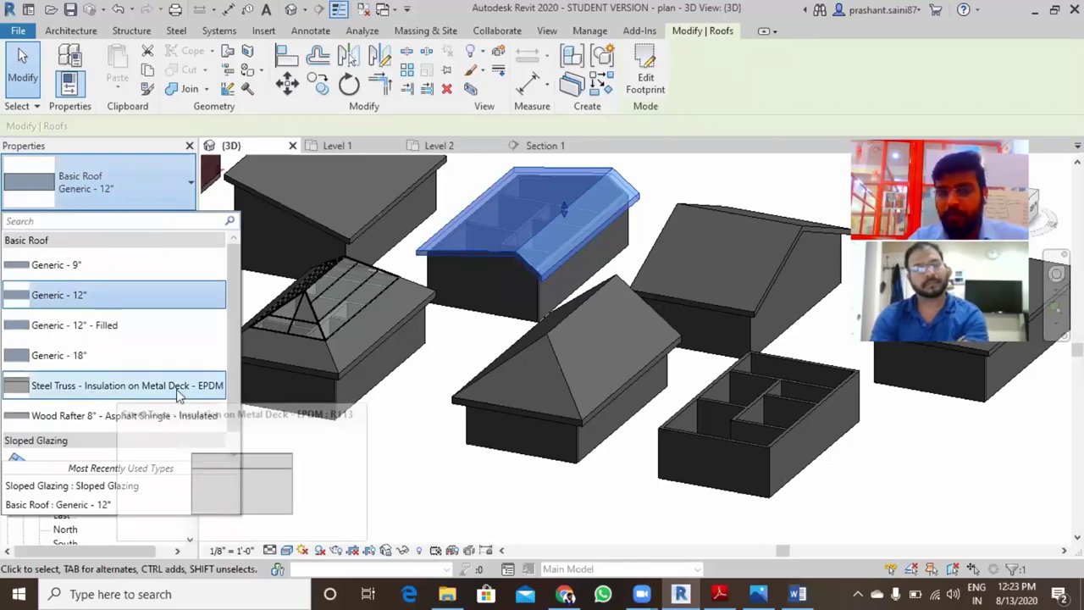
pyautogui.press('Return')
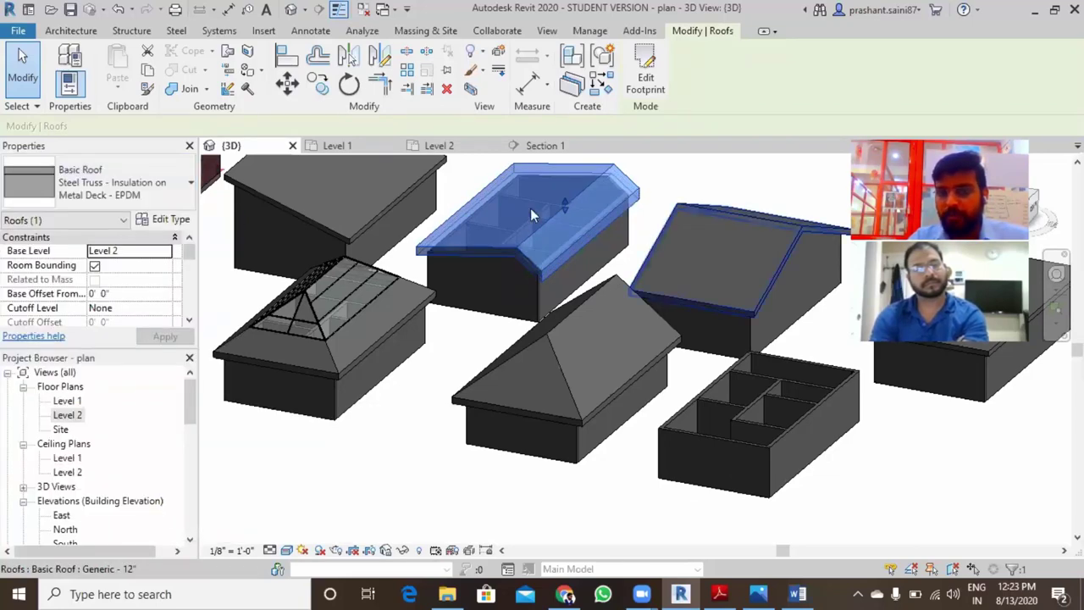
pyautogui.press('Escape')
# - Change the right-hand gable roof to the Wood Rafter 8" asphalt shingle type
pyautogui.scroll(5, 552, 330)
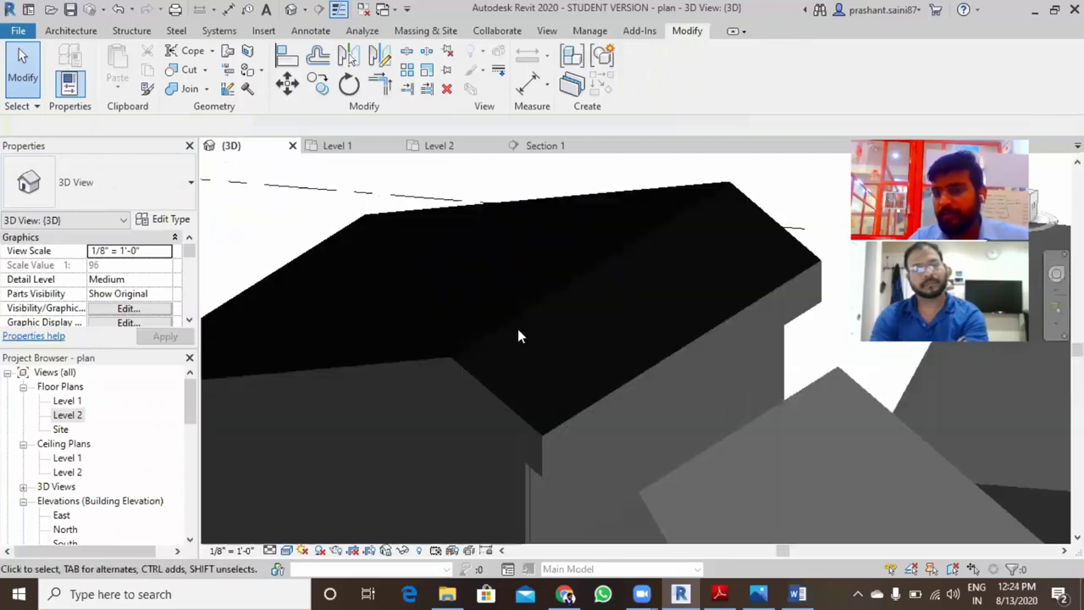
pyautogui.scroll(-1, 518, 336)
pyautogui.scroll(-3, 568, 358)
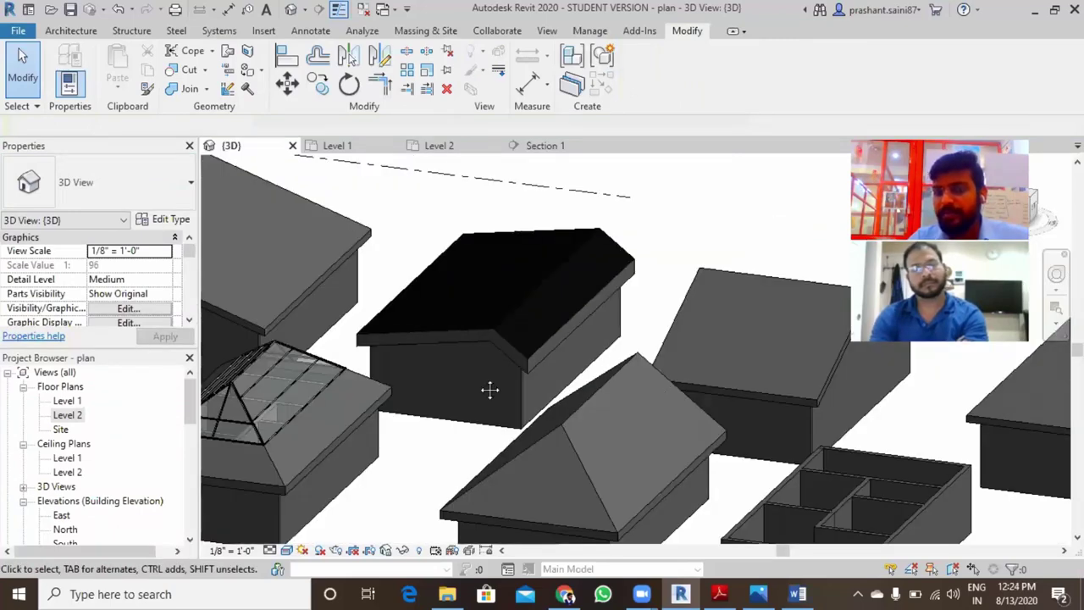
pyautogui.moveTo(490, 390); pyautogui.dragTo(311, 389, button='middle')
pyautogui.click(644, 314)
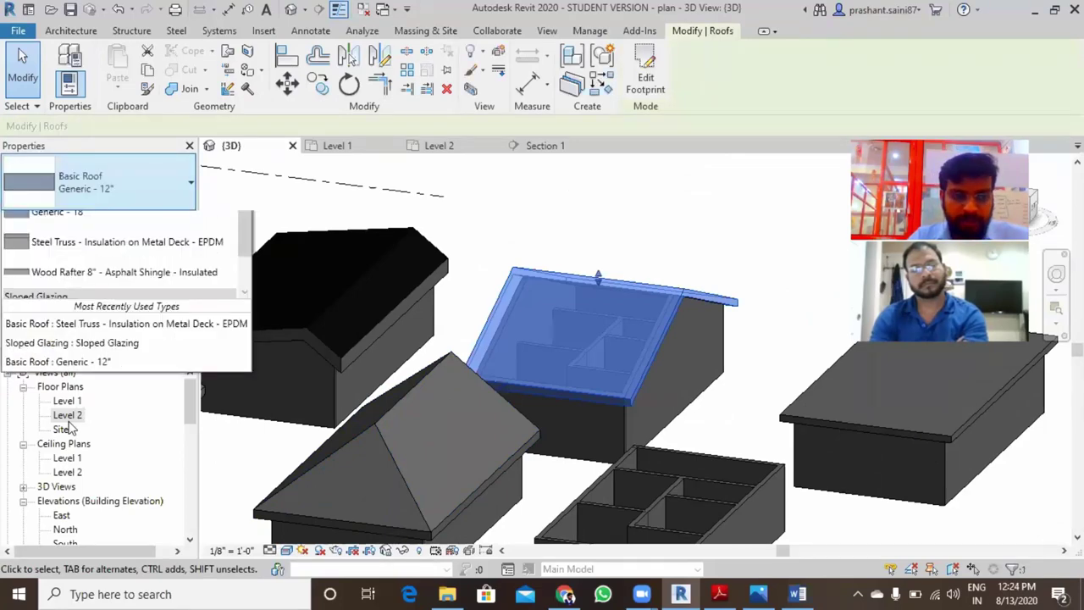
pyautogui.press('Escape')
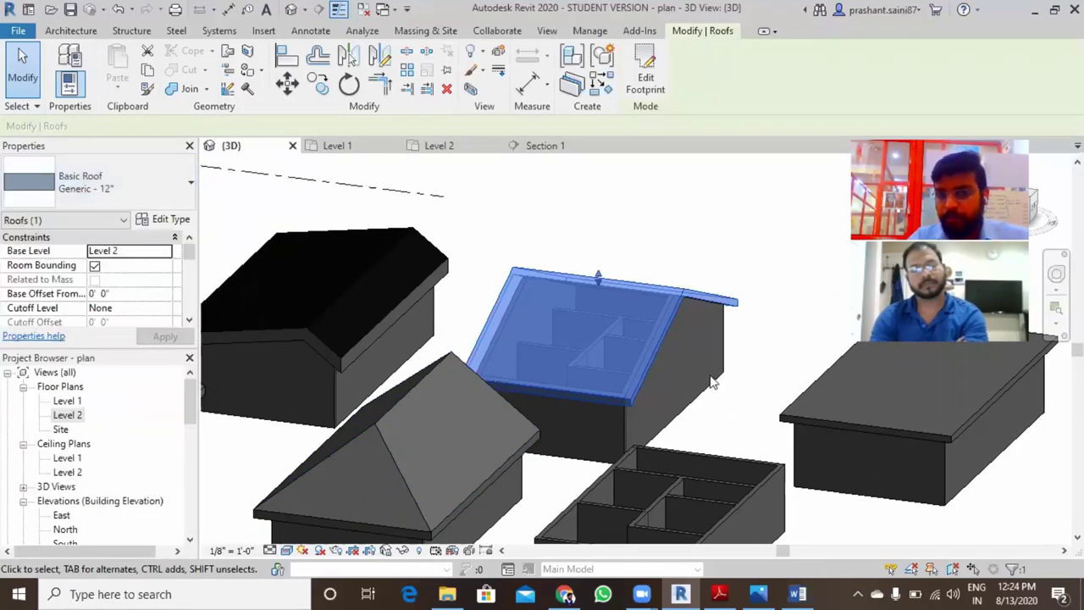
pyautogui.press('Escape')
# - Check the flat roof's type list, leaving it on Generic - 12"
pyautogui.scroll(5, 609, 376)
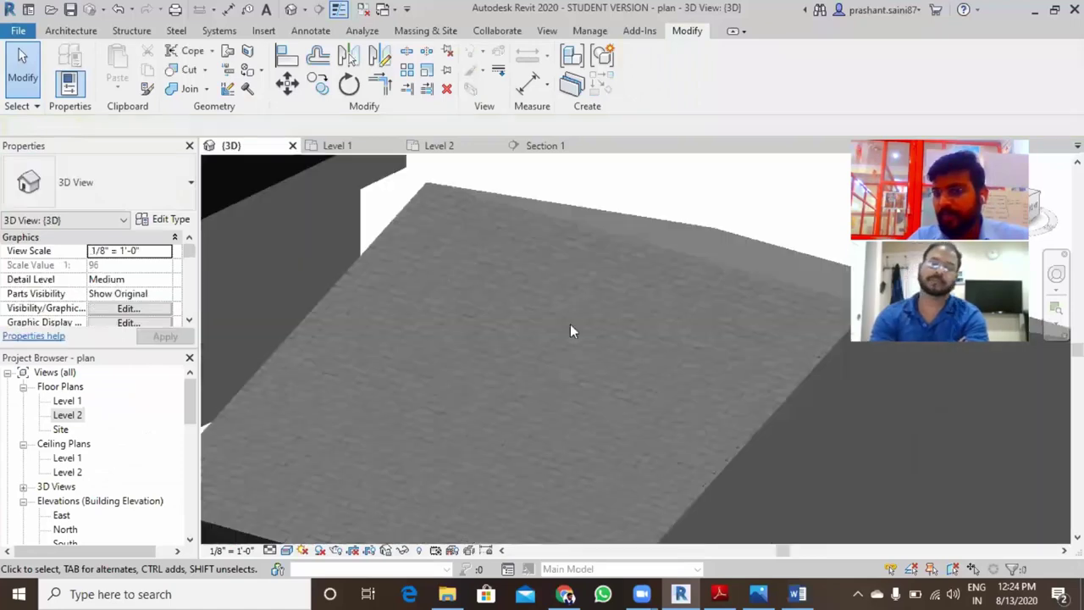
pyautogui.scroll(-5, 617, 398)
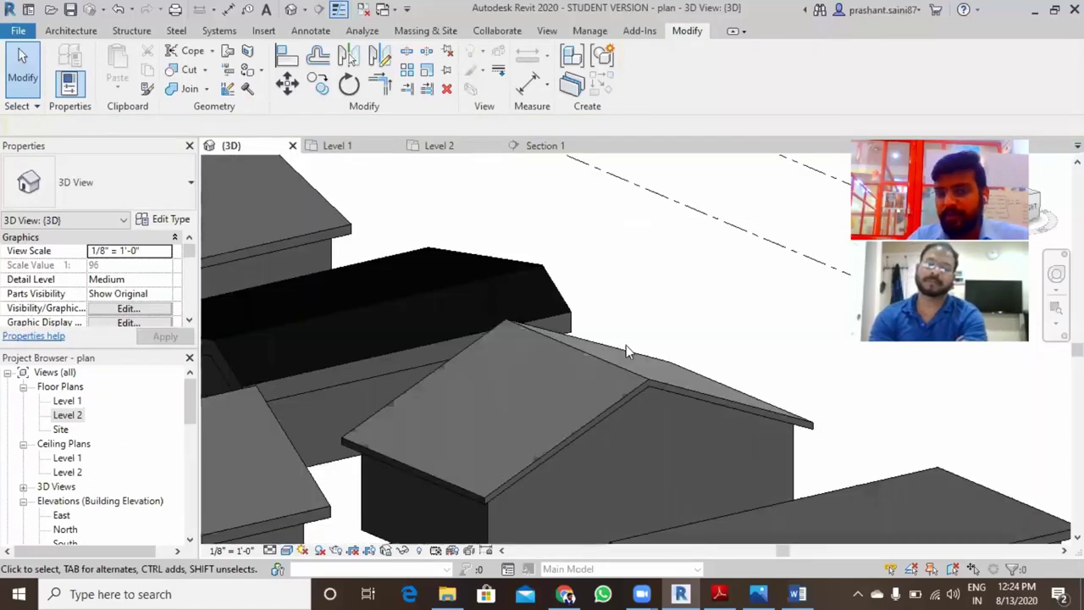
pyautogui.scroll(-2, 626, 345)
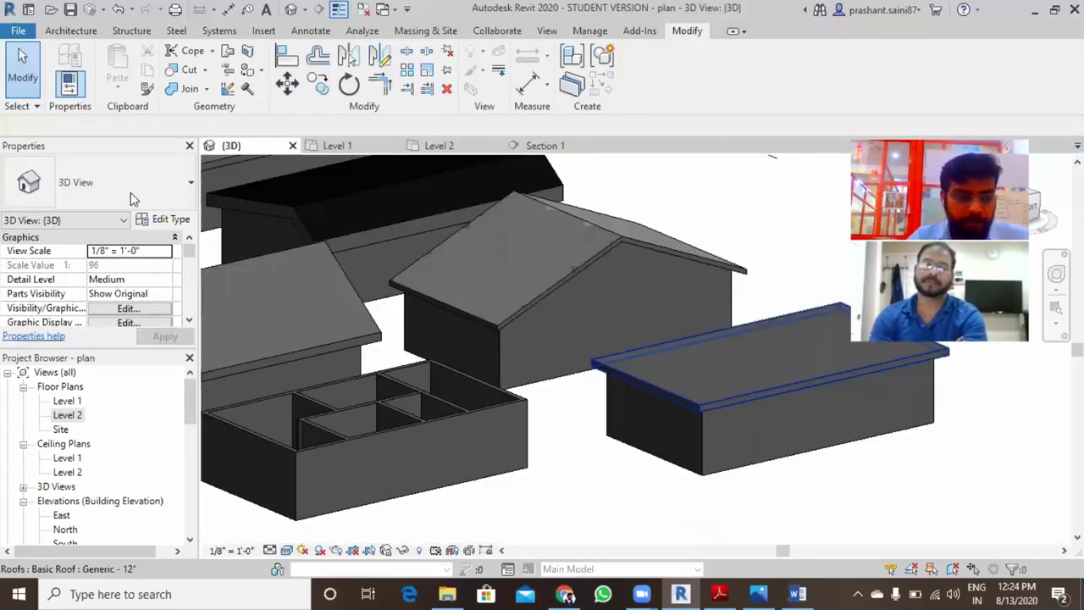
pyautogui.click(763, 356)
pyautogui.click(102, 182)
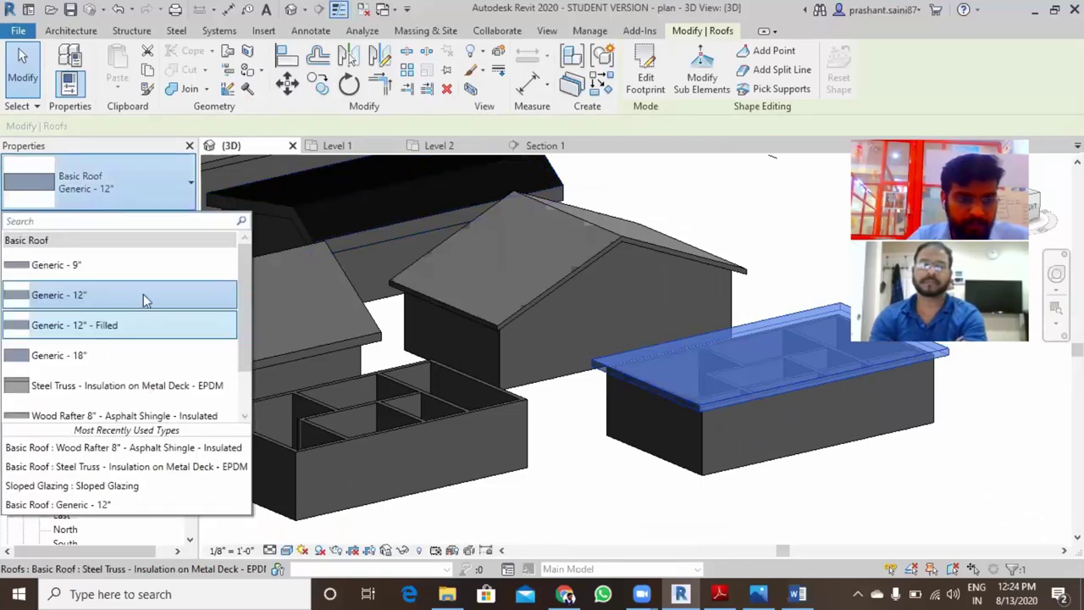
pyautogui.scroll(-1, 143, 296)
pyautogui.scroll(1, 130, 266)
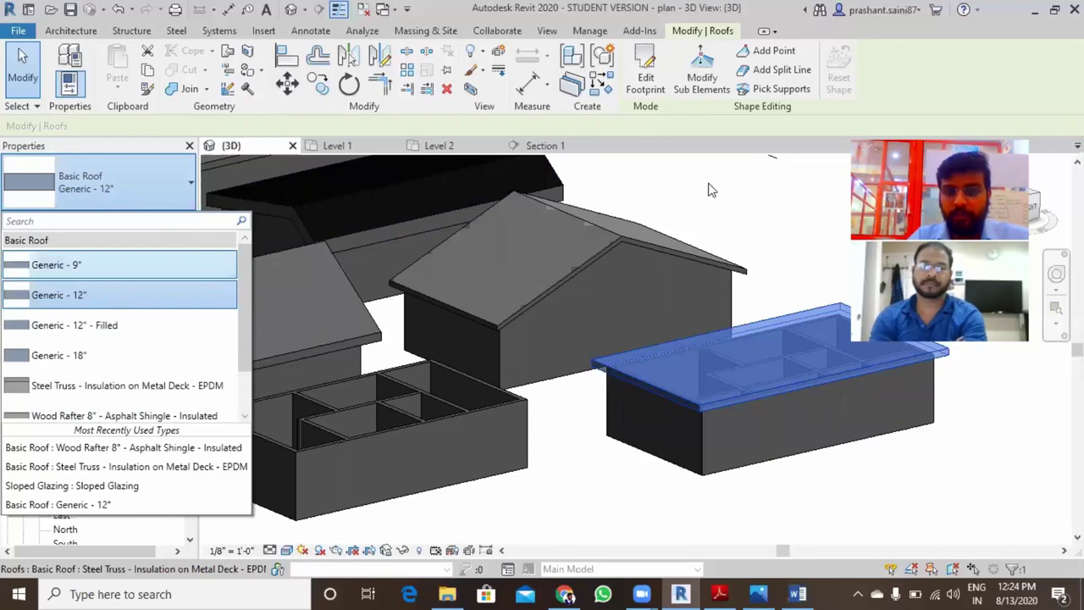
pyautogui.press('Escape')
pyautogui.press('Escape')
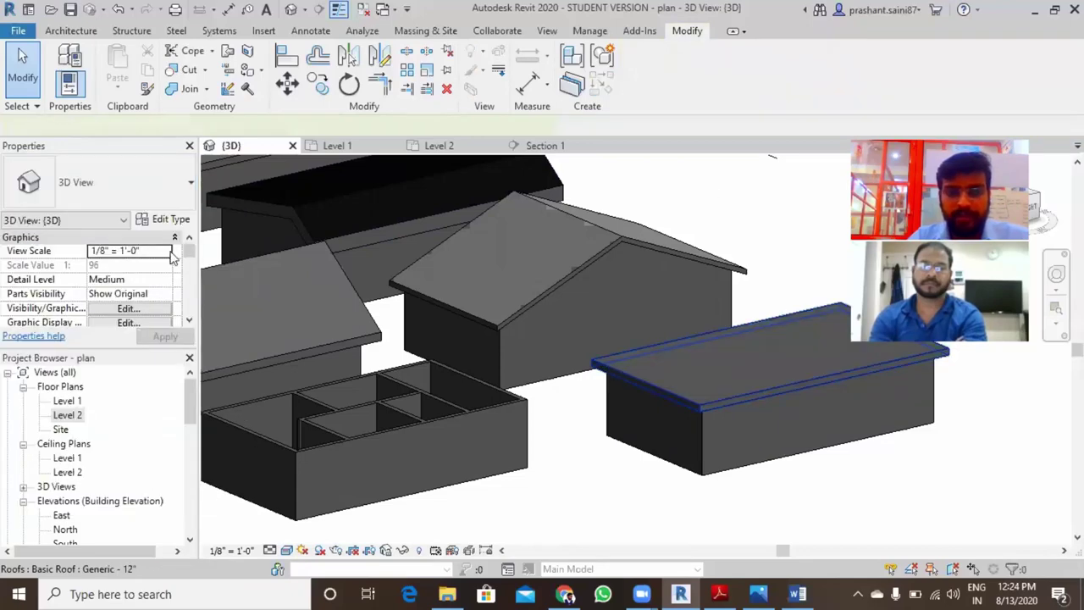
# - Set the flat roof's structure layer thickness to 6 inches and apply it
pyautogui.hotkey('ctrl', 'Left')
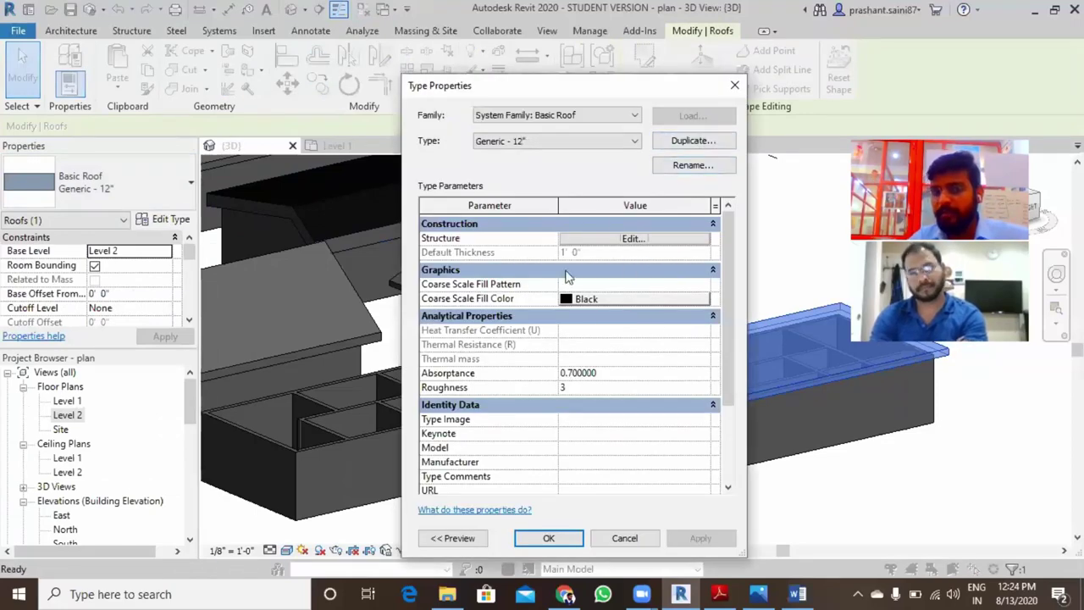
pyautogui.click(644, 240)
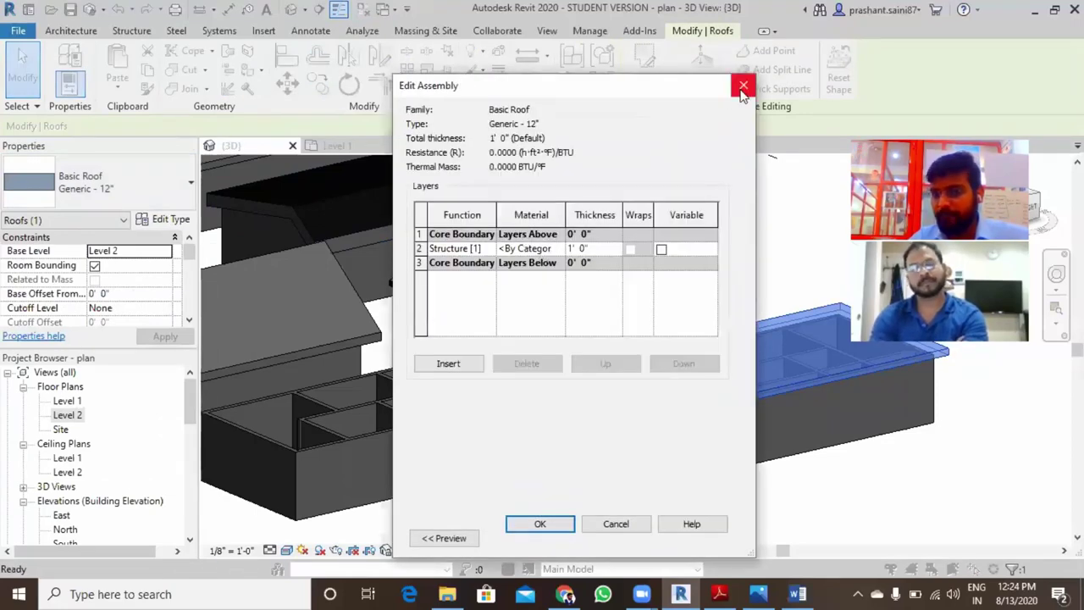
pyautogui.click(598, 249)
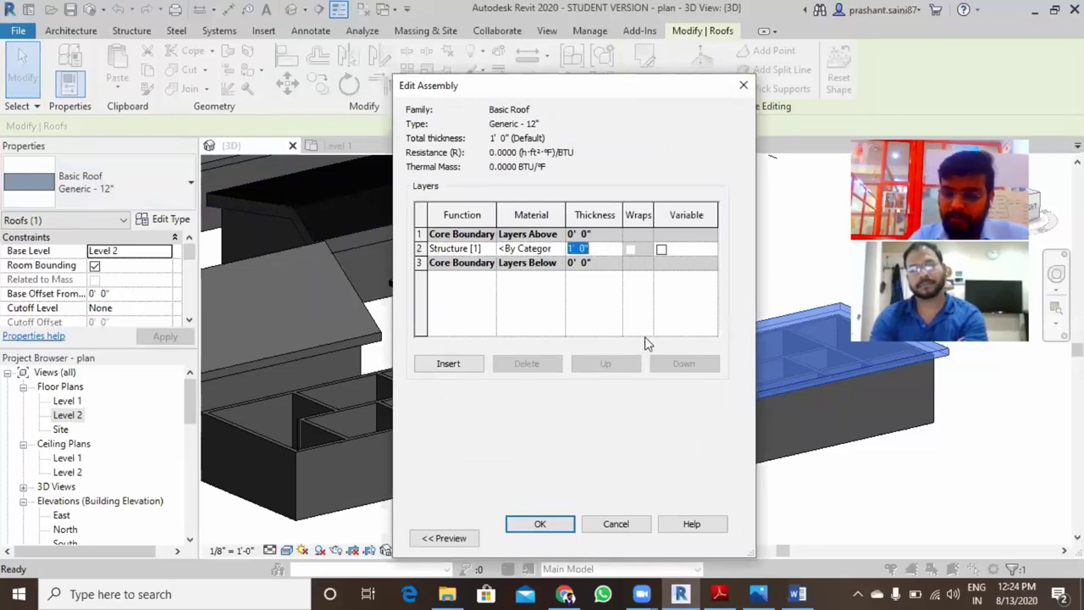
pyautogui.click(548, 523)
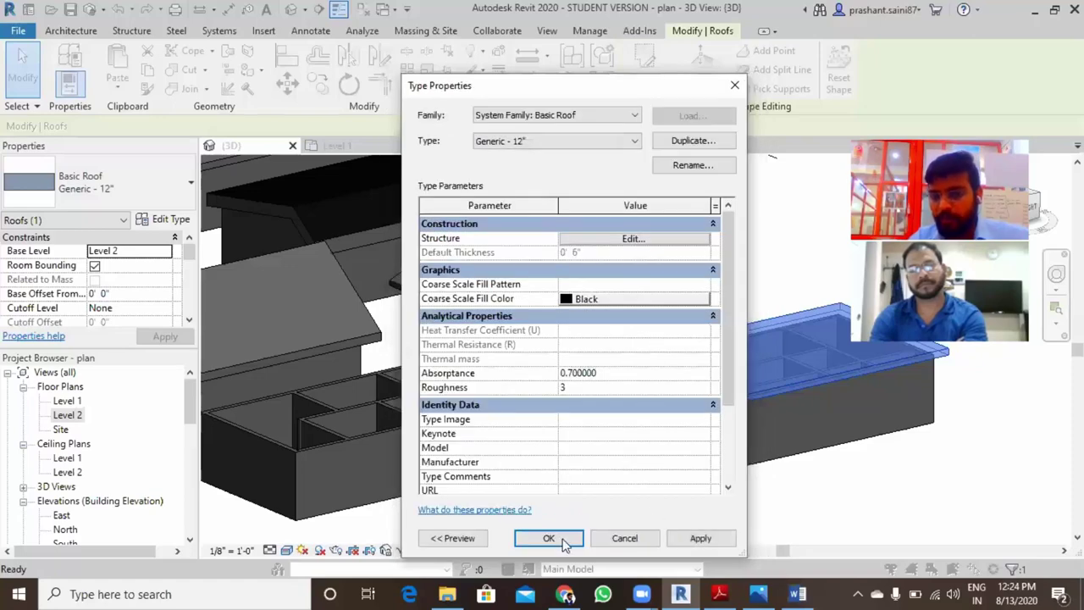
pyautogui.click(563, 541)
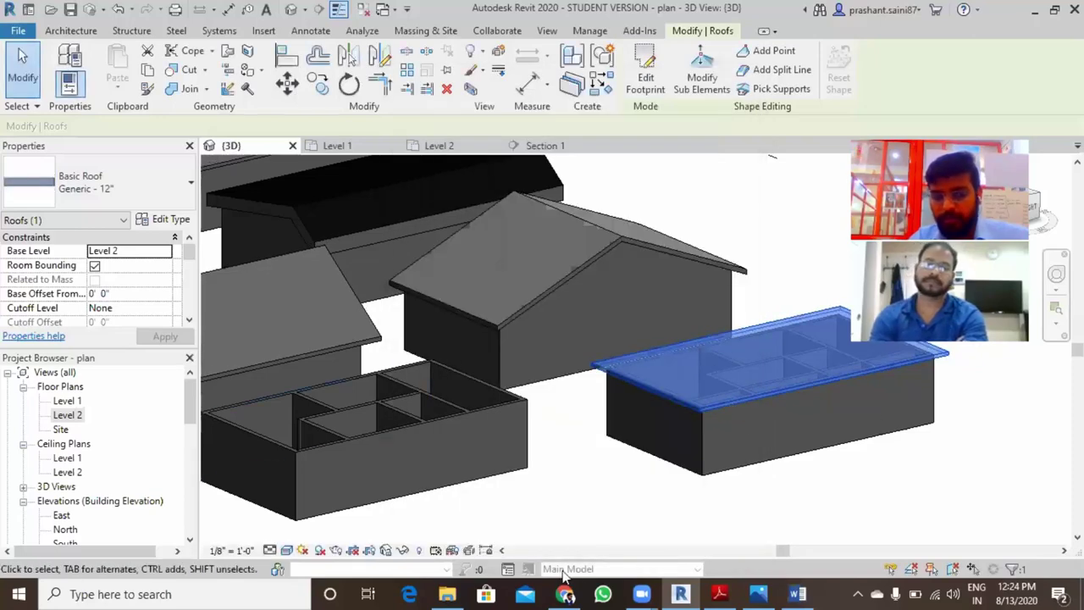
pyautogui.press('Escape')
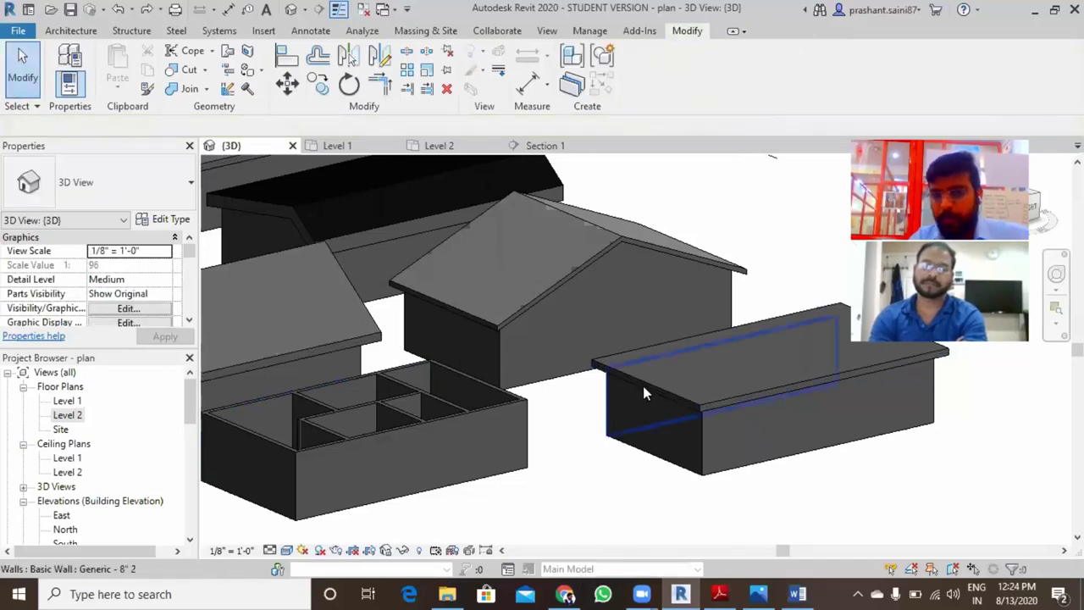
# - Duplicate the flat roof's type as '6" ROOF' and confirm its layer structure
pyautogui.click(566, 400)
pyautogui.click(171, 220)
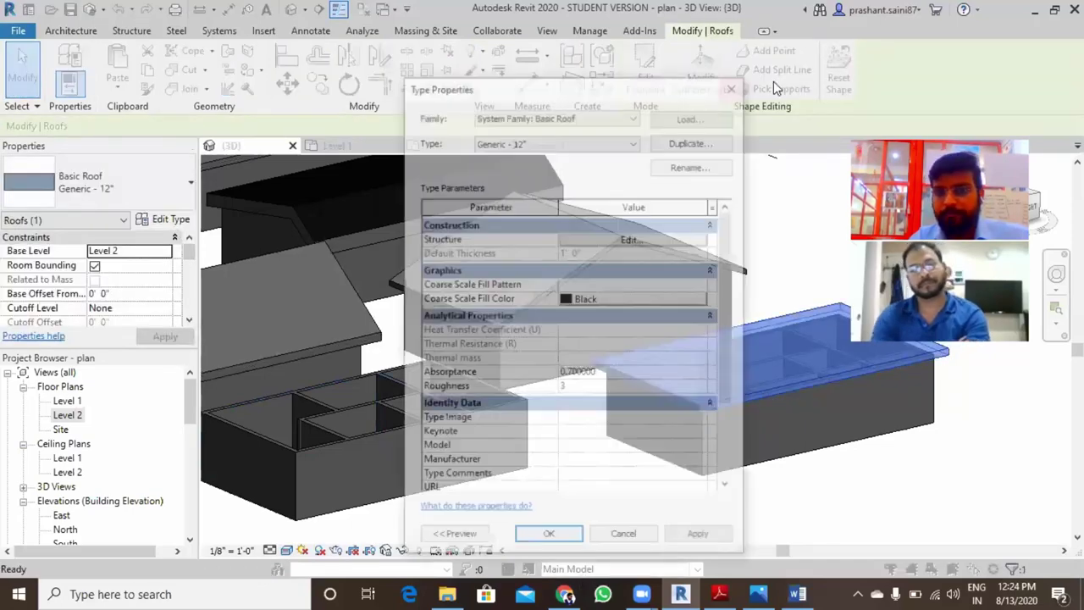
pyautogui.click(699, 143)
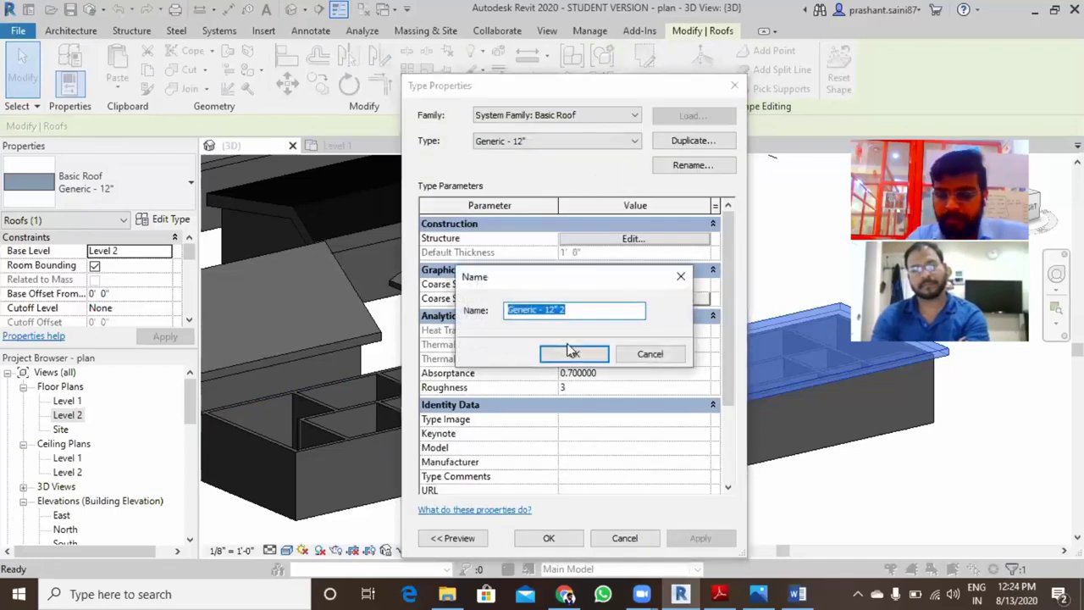
pyautogui.write('6" ROOF')
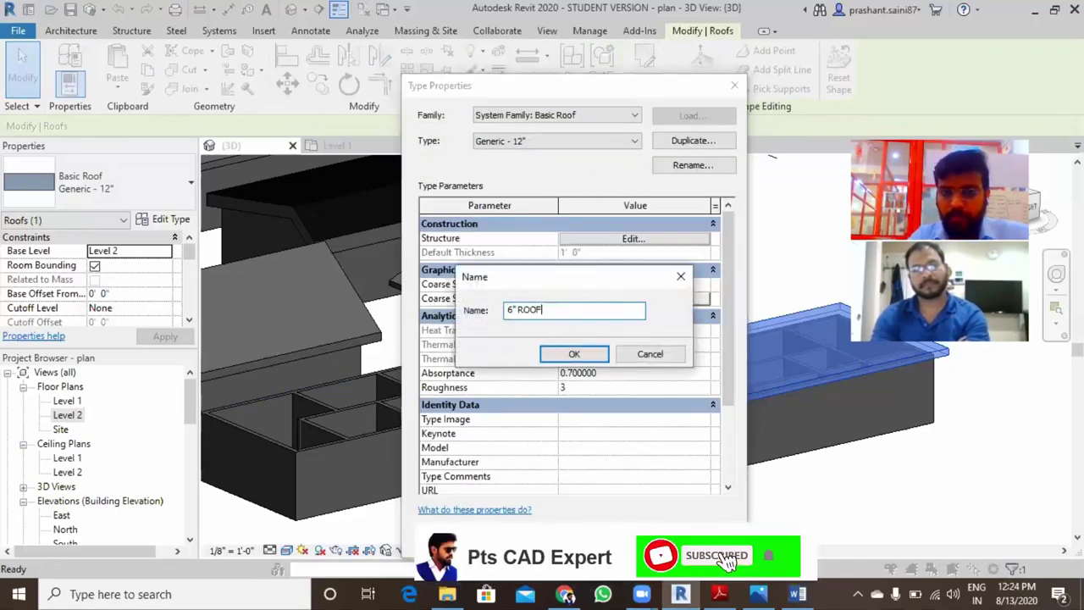
pyautogui.click(570, 350)
pyautogui.click(635, 240)
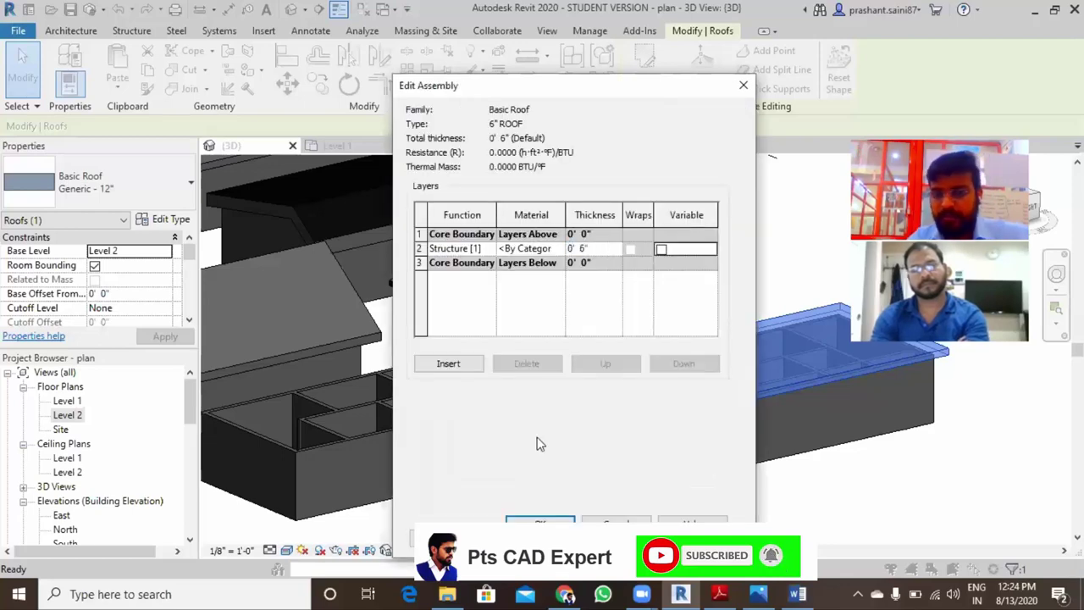
pyautogui.click(540, 520)
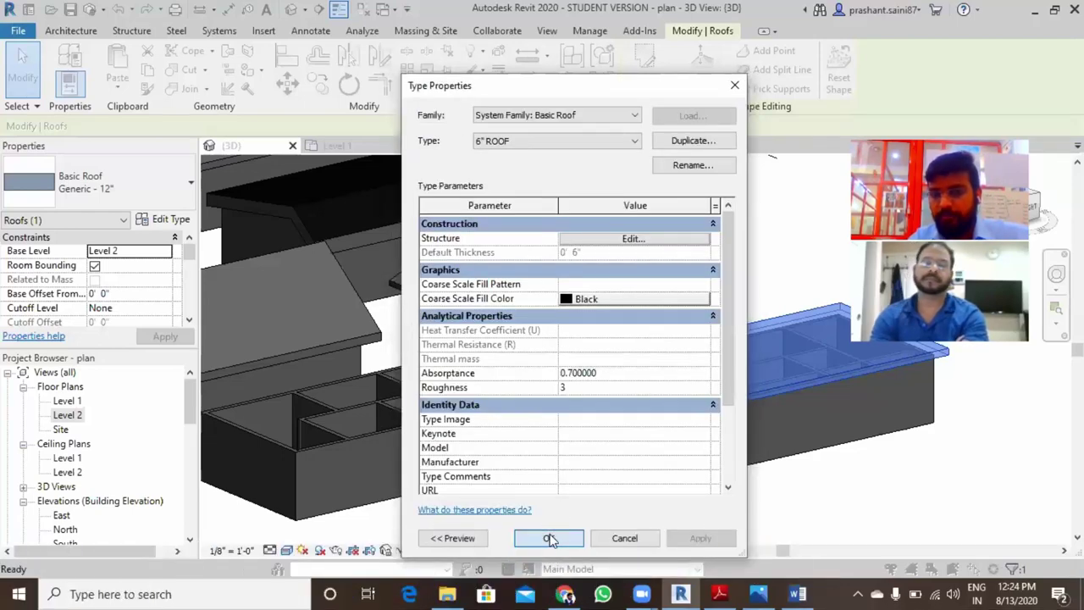
pyautogui.click(553, 537)
pyautogui.click(580, 506)
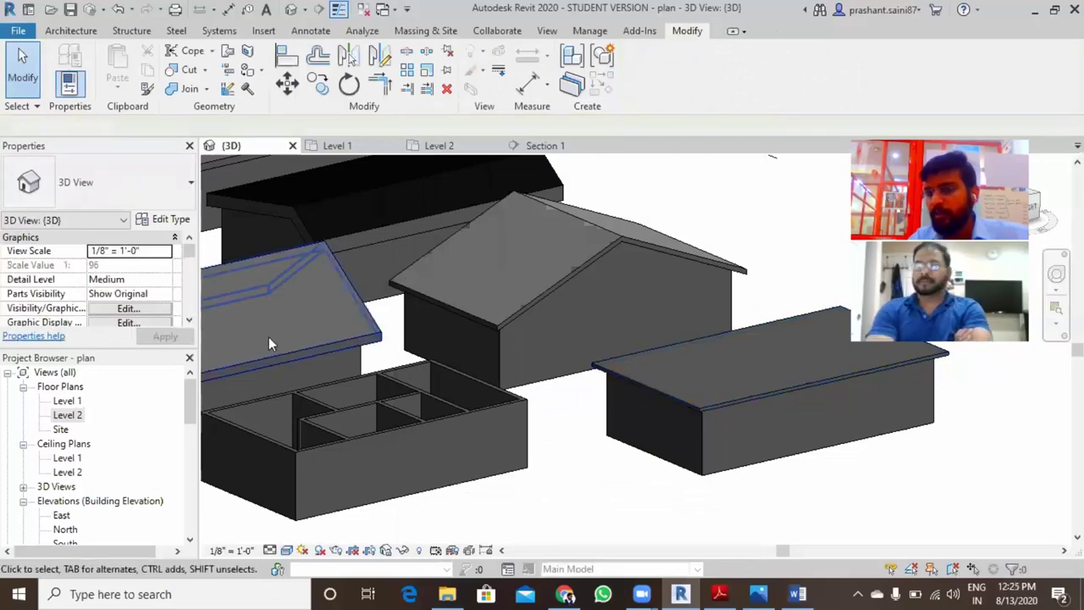
# - Open the Level 2 plan and start a roof by footprint over the blocks
pyautogui.scroll(-2, 514, 369)
pyautogui.moveTo(554, 448)
pyautogui.keyDown('shift'); pyautogui.mouseDown(button='middle')
pyautogui.moveTo(600, 436)
pyautogui.moveTo(579, 455)
pyautogui.moveTo(596, 482)
pyautogui.moveTo(619, 377)
pyautogui.moveTo(498, 413)
pyautogui.mouseUp(button='middle'); pyautogui.keyUp('shift')
pyautogui.doubleClick(64, 416)
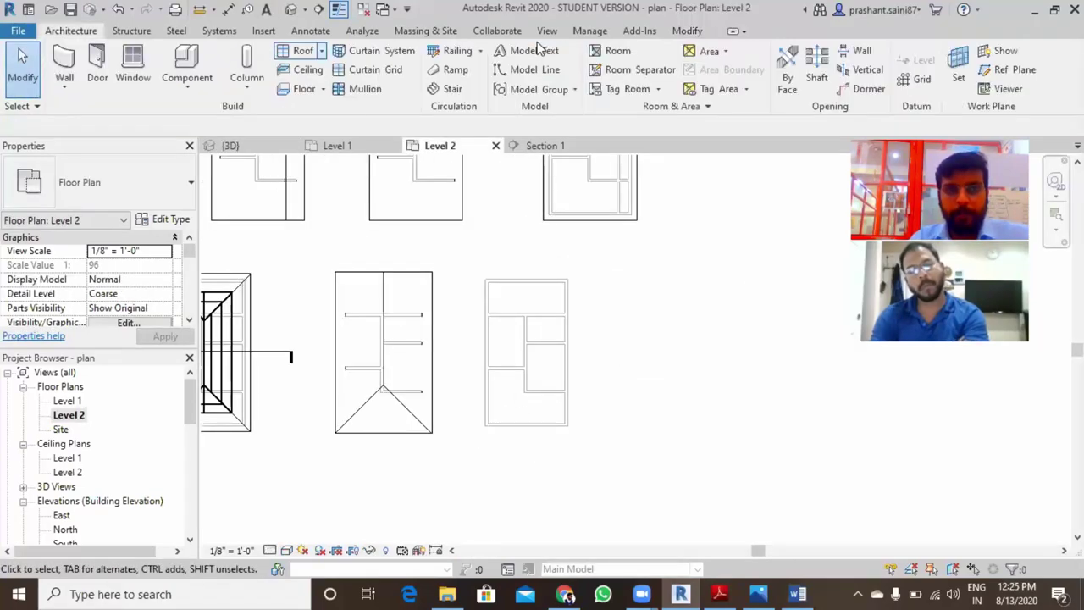
pyautogui.click(321, 51)
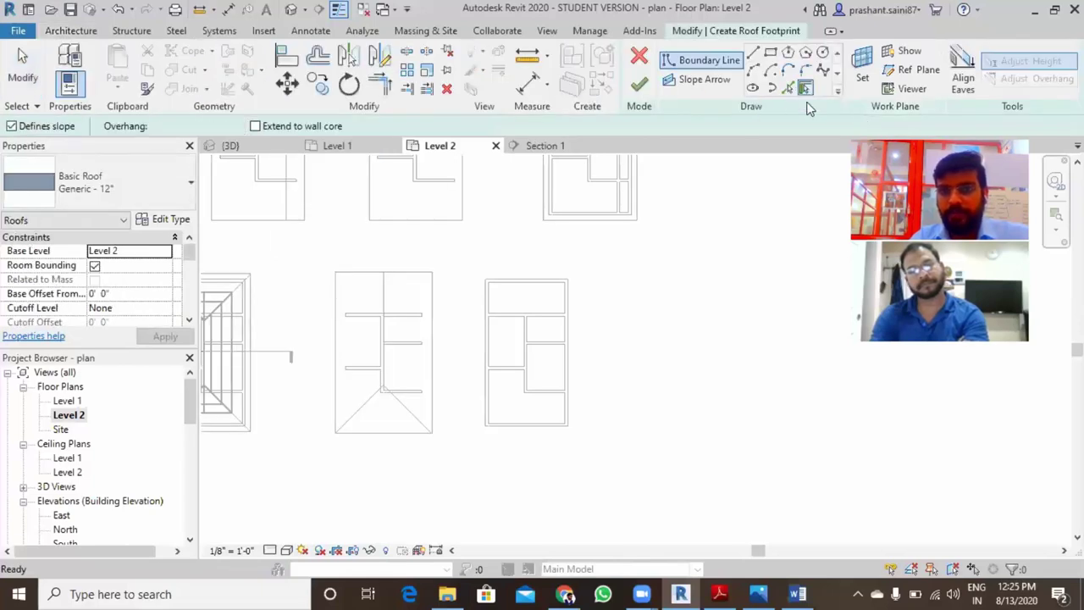
pyautogui.scroll(2, 559, 382)
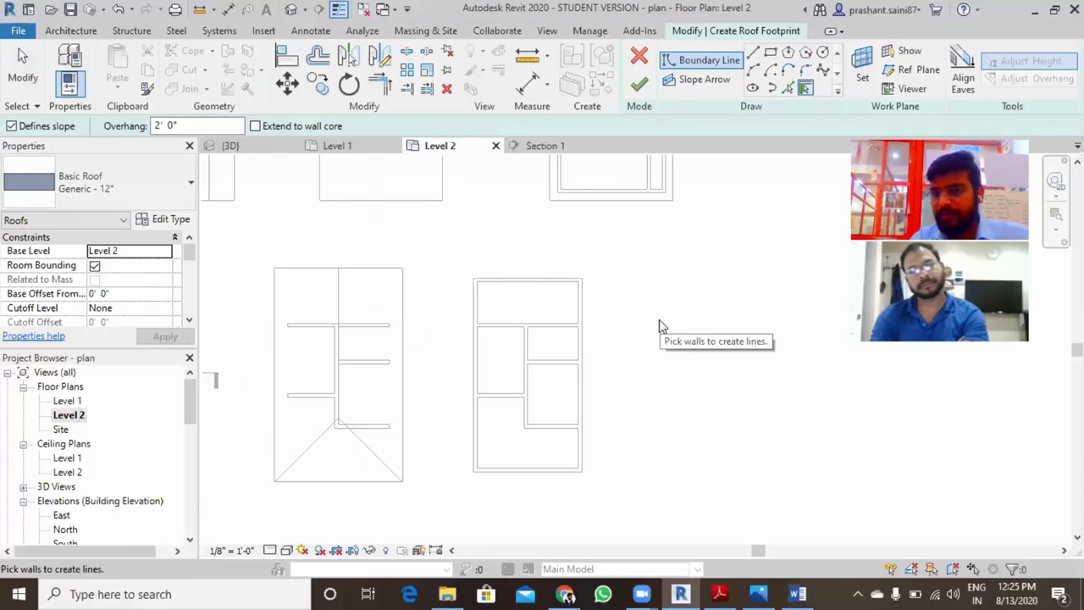
pyautogui.moveTo(663, 324); pyautogui.dragTo(765, 314, button='middle')
pyautogui.scroll(-1, 641, 330)
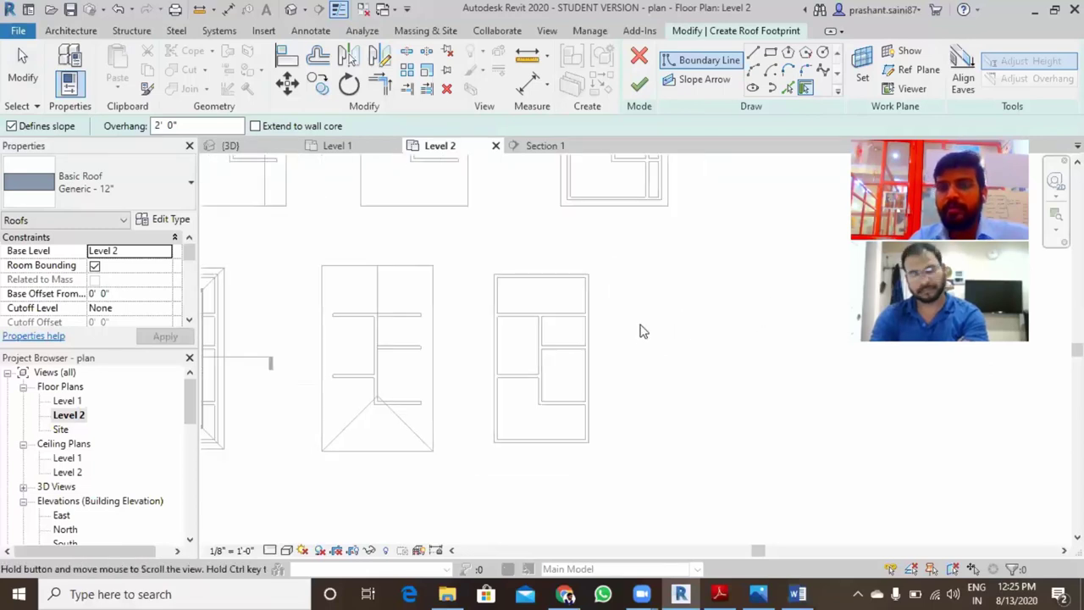
pyautogui.scroll(2, 620, 381)
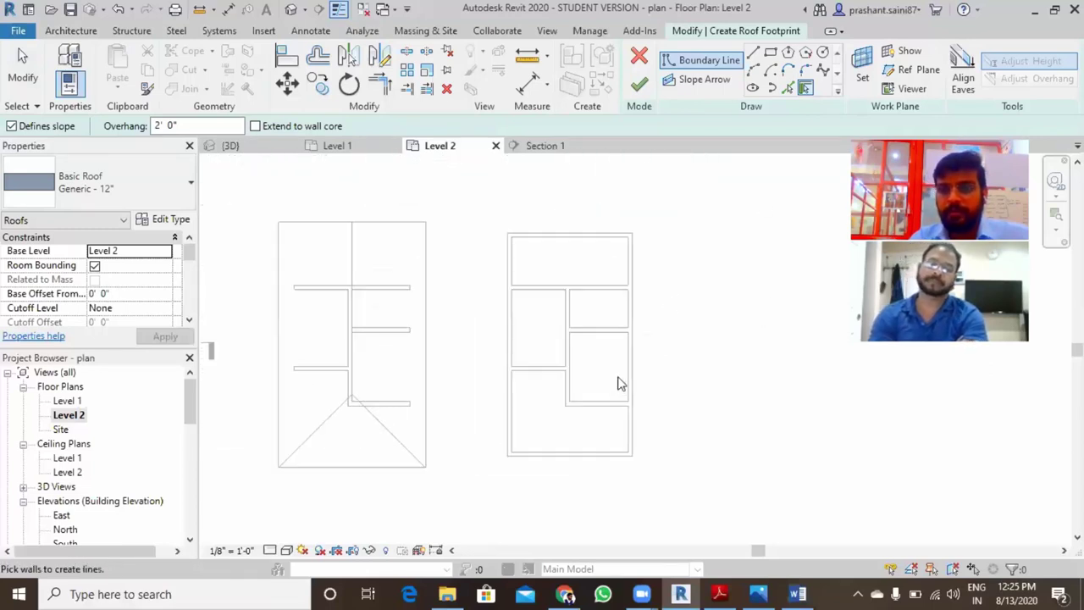
pyautogui.moveTo(619, 383); pyautogui.dragTo(665, 335, button='middle')
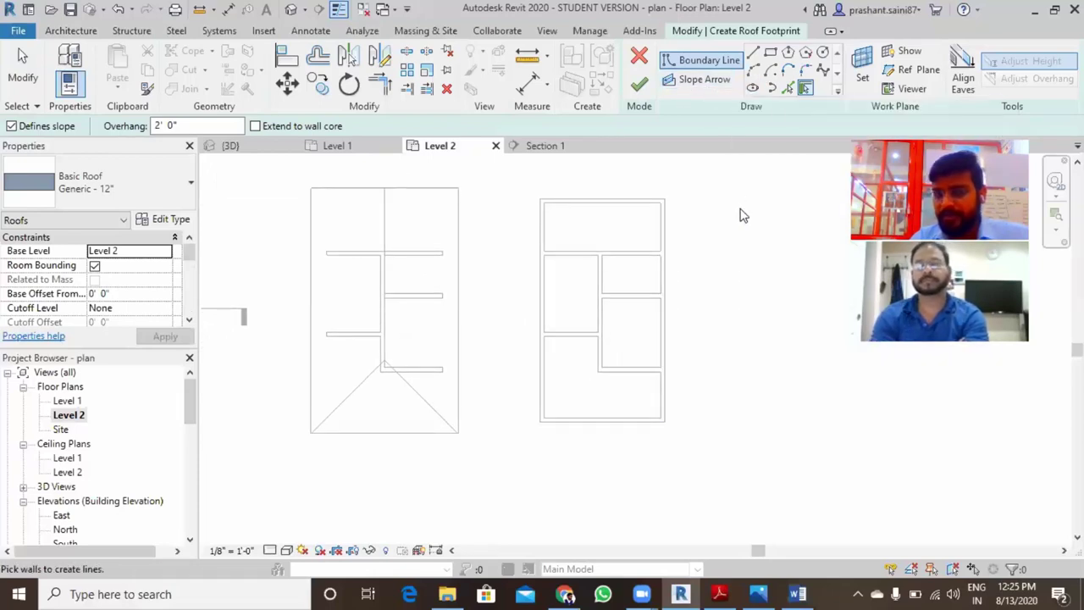
# - Pick the block's whole wall chain as the roof outline with a 2' overhang
pyautogui.click(771, 53)
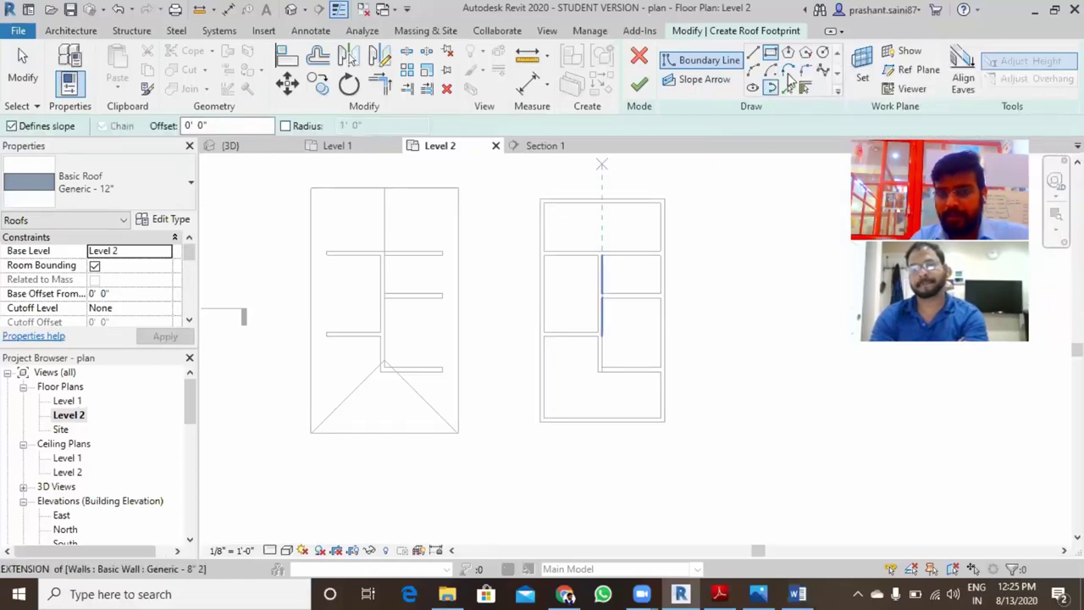
pyautogui.click(805, 87)
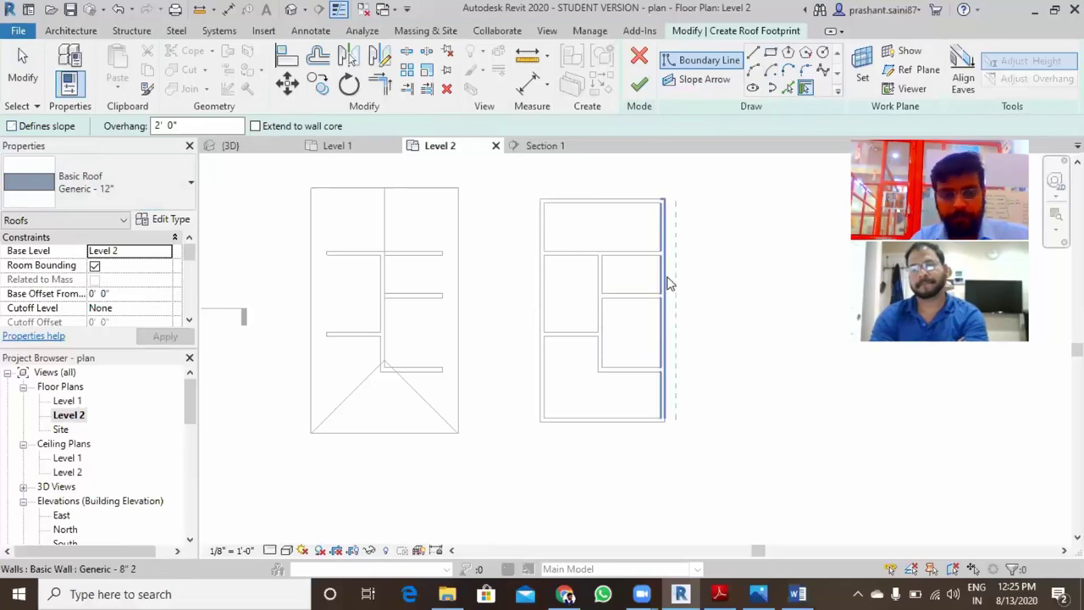
pyautogui.press('Tab')
pyautogui.click(748, 299)
pyautogui.press('Escape')
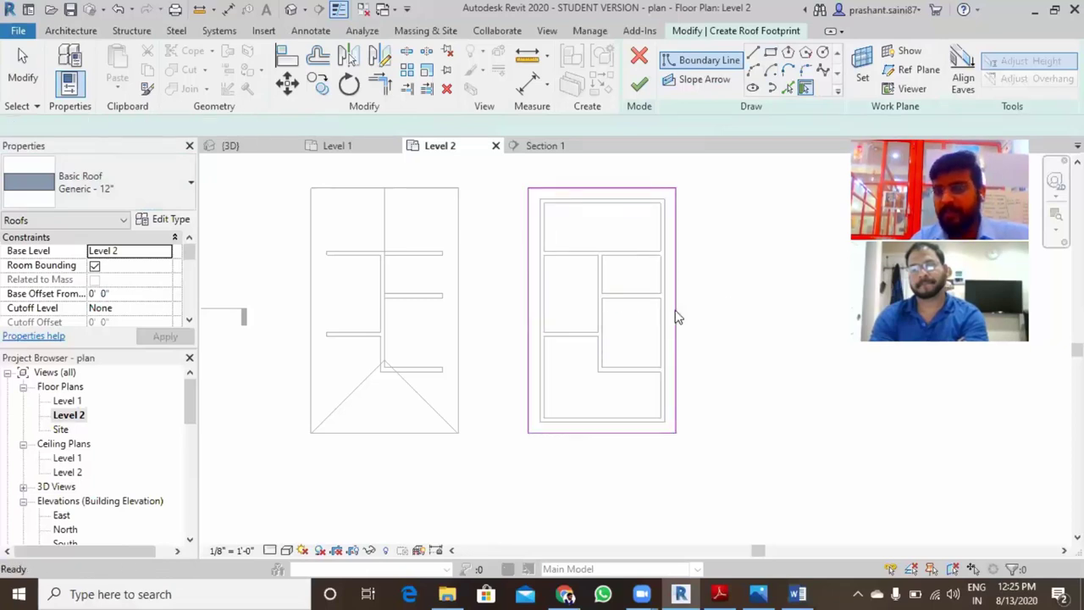
pyautogui.press('Escape')
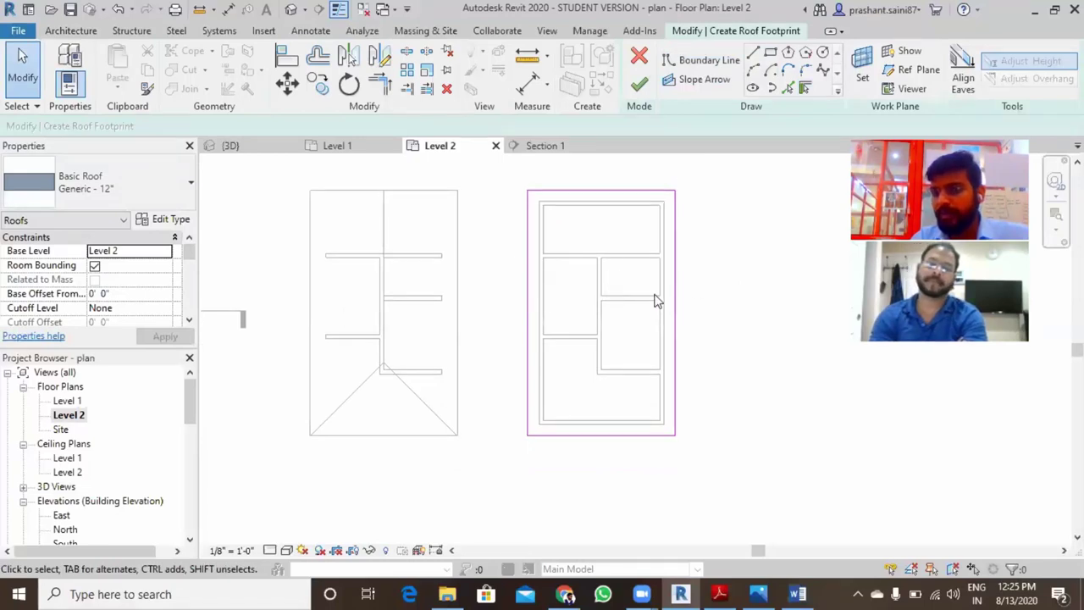
# - Add a slope arrow from the bottom edge to the top edge and finish the roof
pyautogui.click(702, 82)
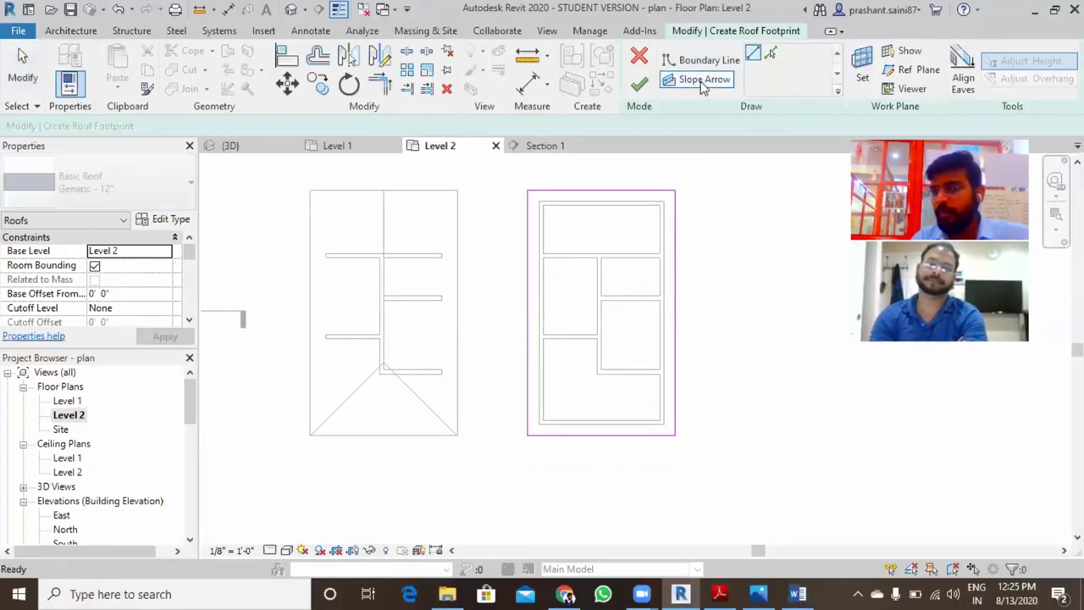
pyautogui.click(601, 435)
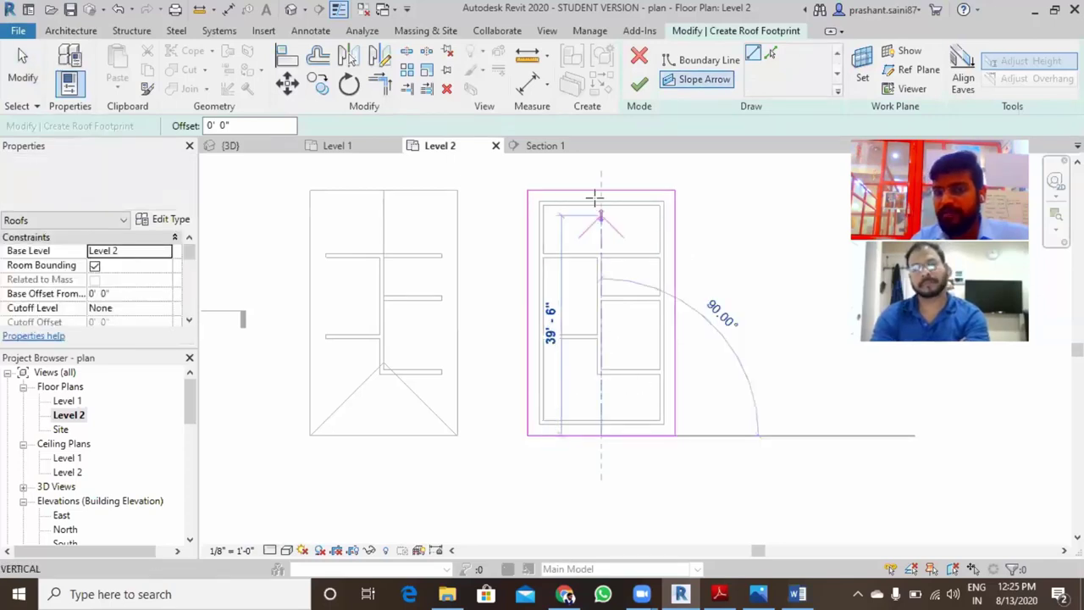
pyautogui.click(600, 190)
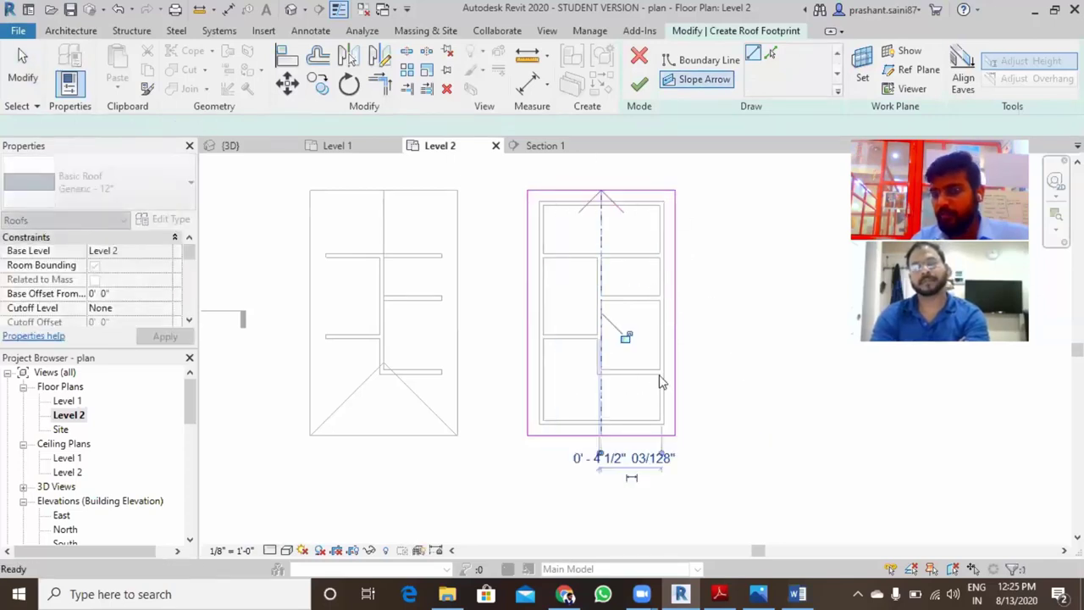
pyautogui.click(640, 88)
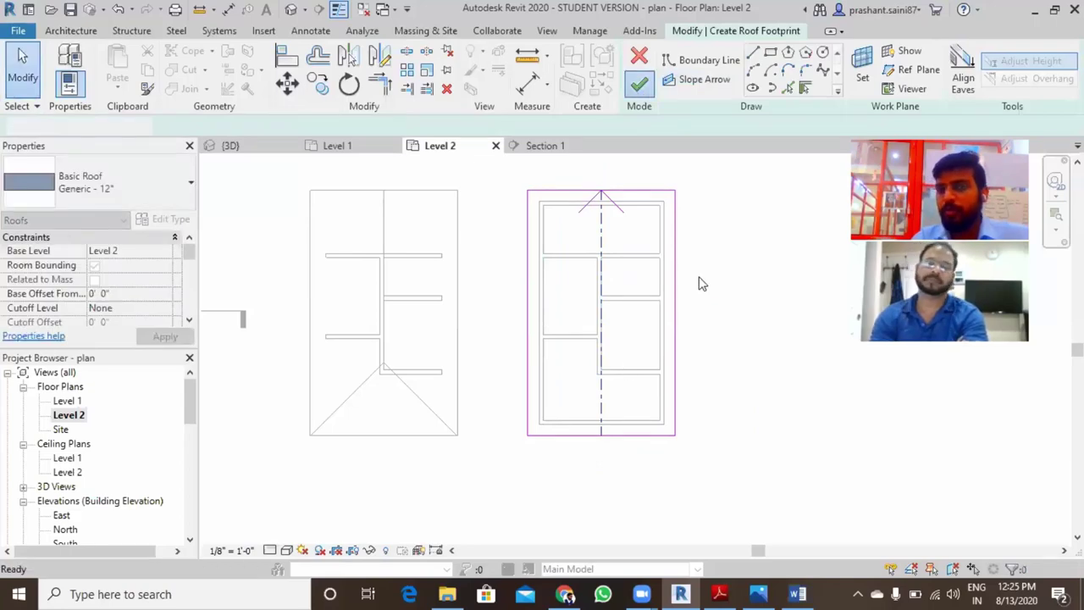
pyautogui.hotkey('ctrl', 'Tab')
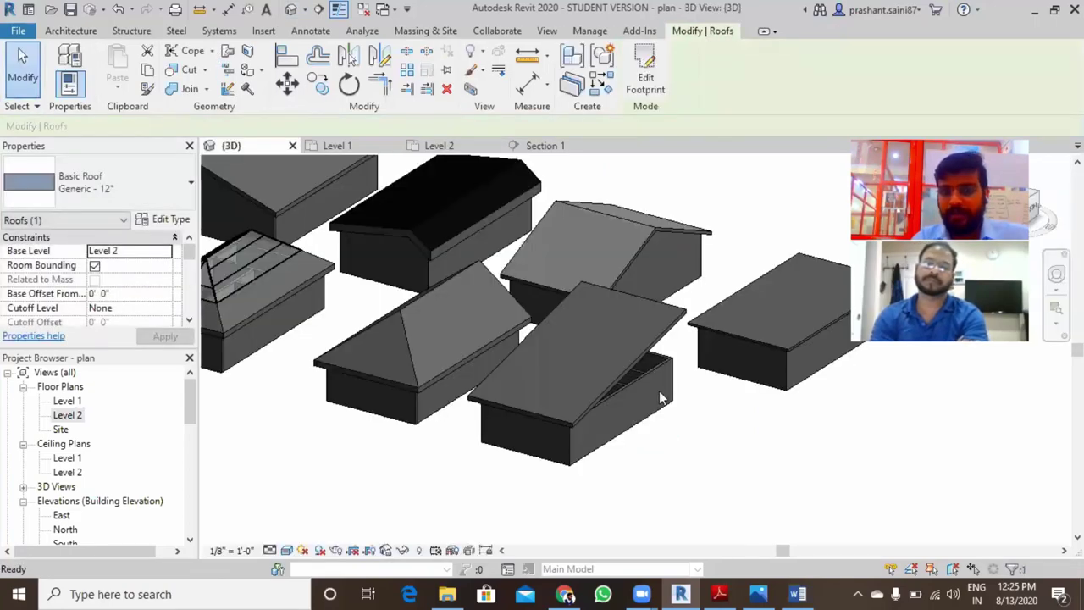
pyautogui.press('Escape')
pyautogui.moveTo(650, 450)
pyautogui.keyDown('shift'); pyautogui.mouseDown(button='middle')
pyautogui.moveTo(554, 416)
pyautogui.moveTo(588, 402)
pyautogui.moveTo(635, 456)
pyautogui.moveTo(610, 381)
pyautogui.mouseUp(button='middle'); pyautogui.keyUp('shift')
pyautogui.scroll(3, 549, 386)
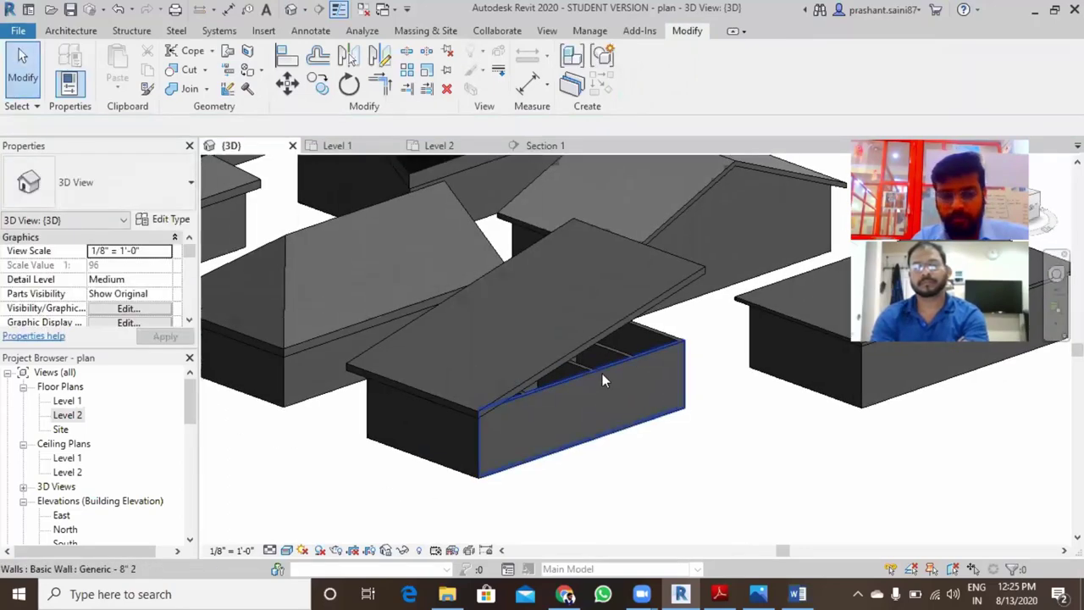
pyautogui.press('Tab')
pyautogui.click(683, 199)
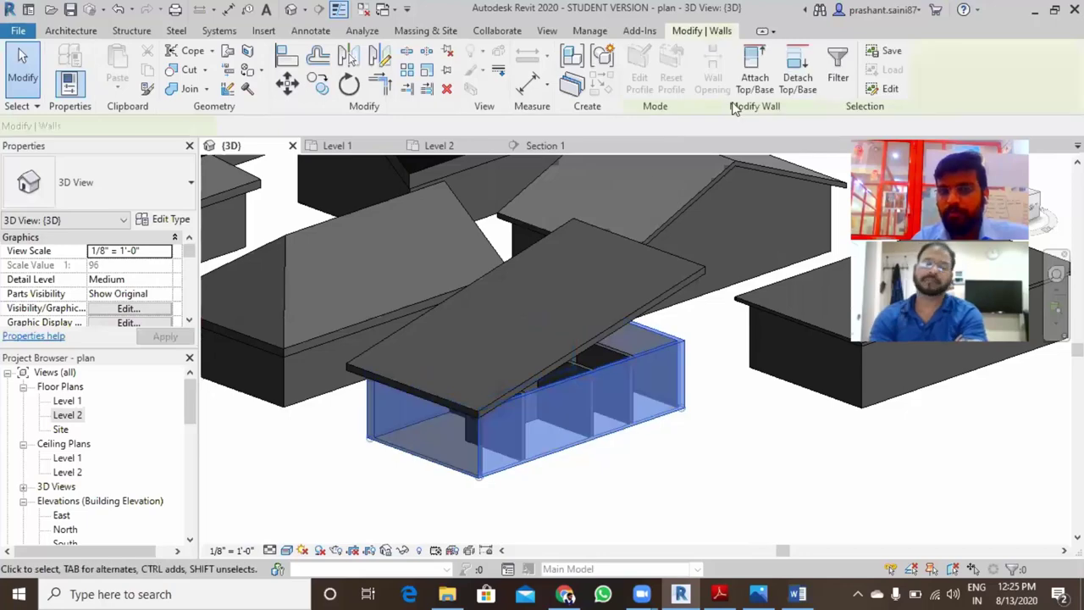
pyautogui.click(739, 482)
pyautogui.moveTo(726, 470)
pyautogui.keyDown('shift'); pyautogui.mouseDown(button='middle')
pyautogui.moveTo(632, 492)
pyautogui.moveTo(710, 499)
pyautogui.moveTo(591, 482)
pyautogui.moveTo(600, 363)
pyautogui.mouseUp(button='middle'); pyautogui.keyUp('shift')
pyautogui.click(601, 363)
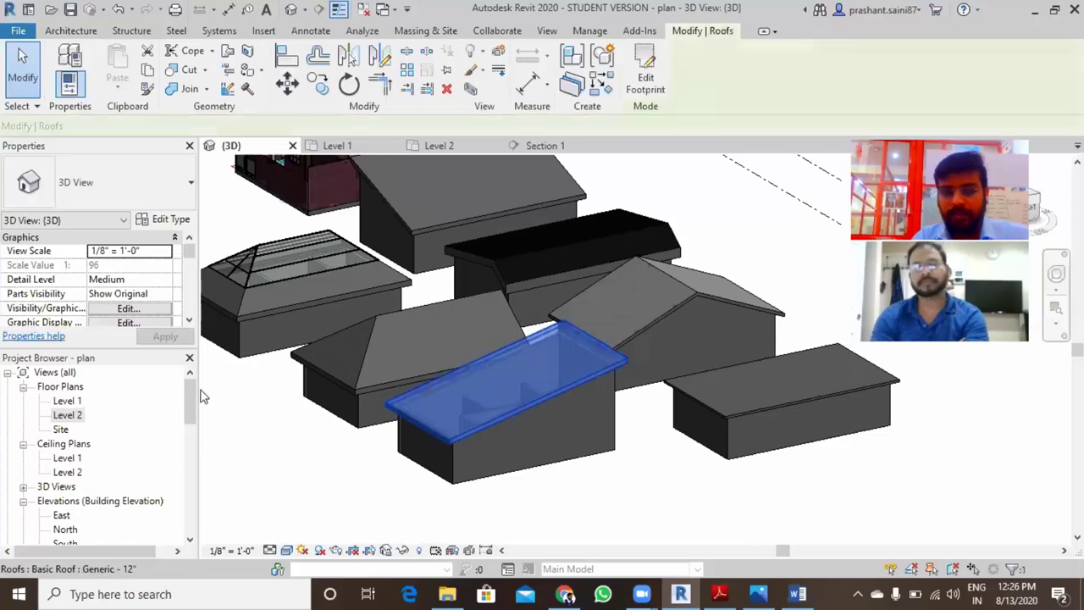
# - On Level 2, replace the roof's slope arrow with one running left edge to right edge
pyautogui.doubleClick(68, 415)
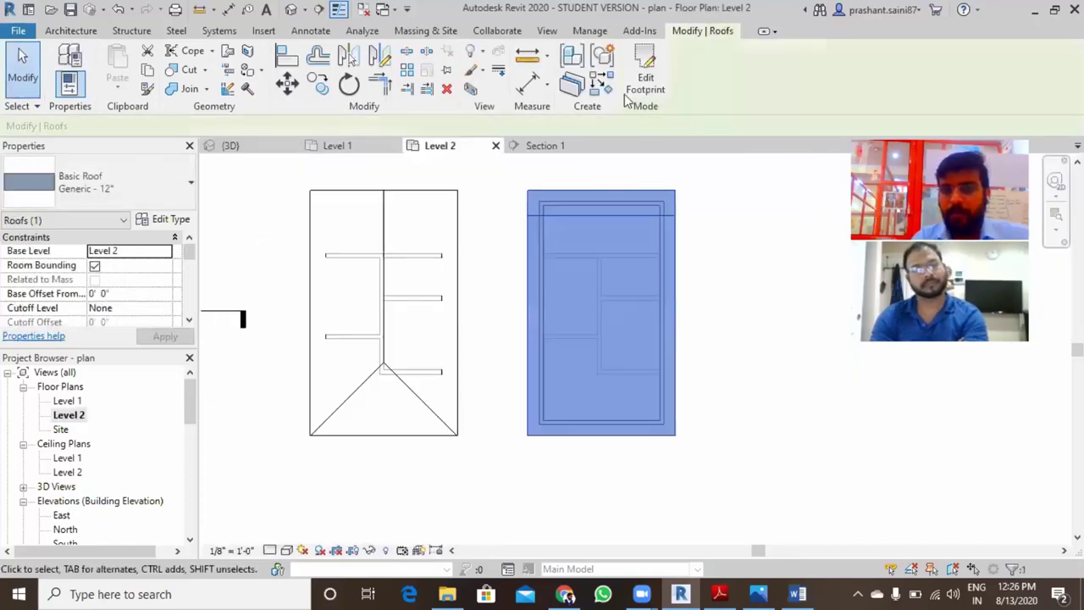
pyautogui.click(641, 74)
pyautogui.click(603, 244)
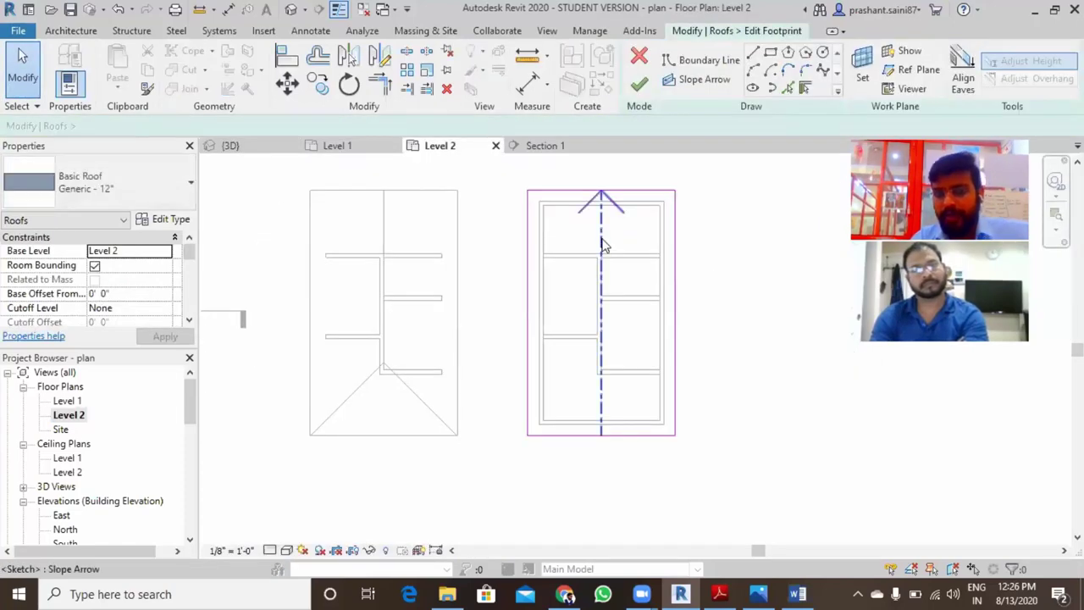
pyautogui.press('Delete')
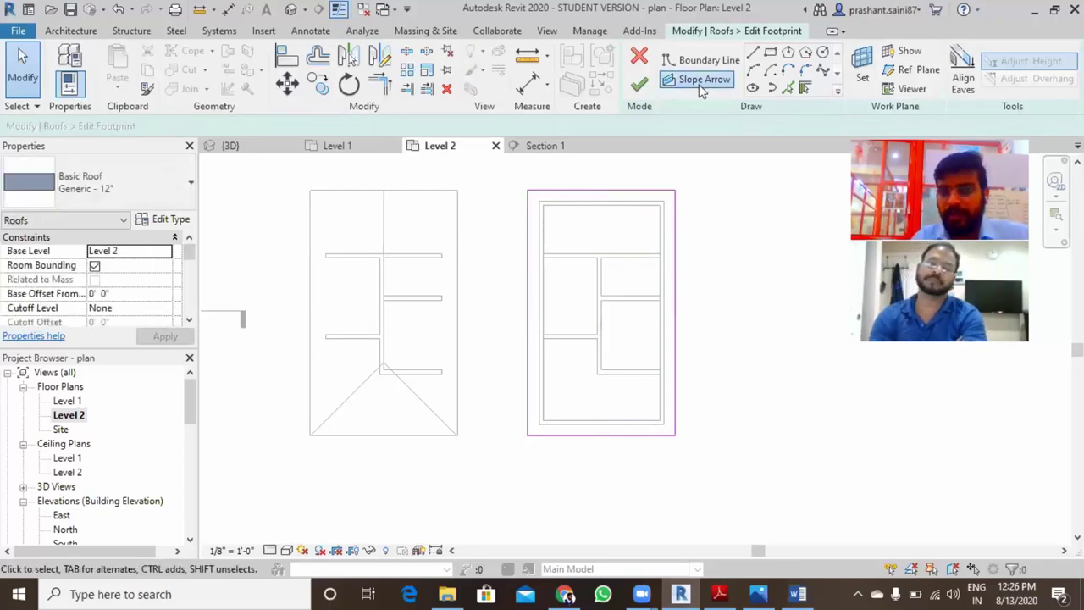
pyautogui.click(700, 80)
pyautogui.click(529, 315)
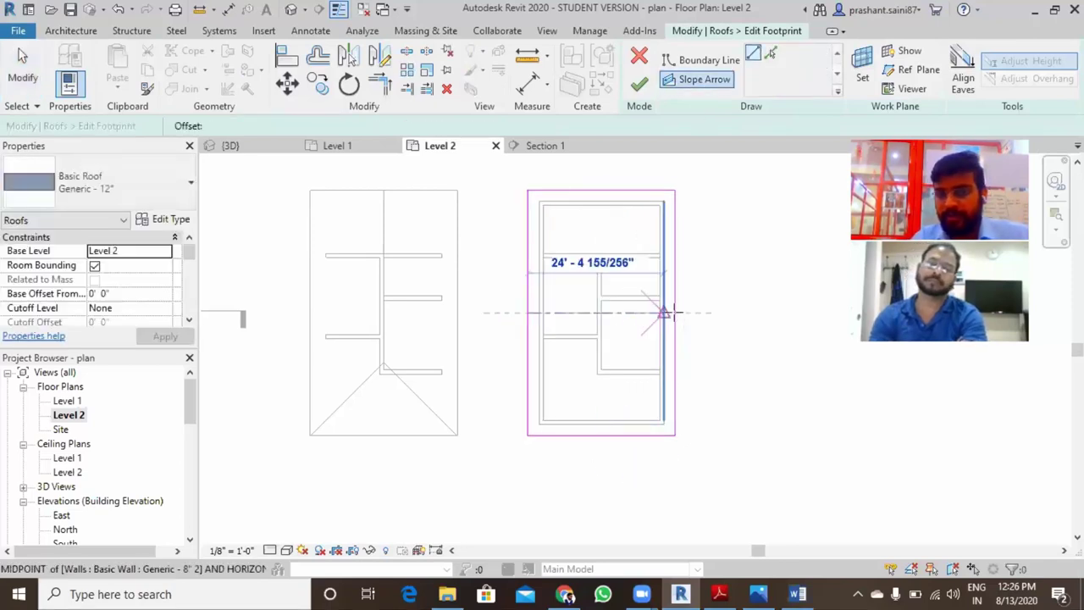
pyautogui.click(676, 313)
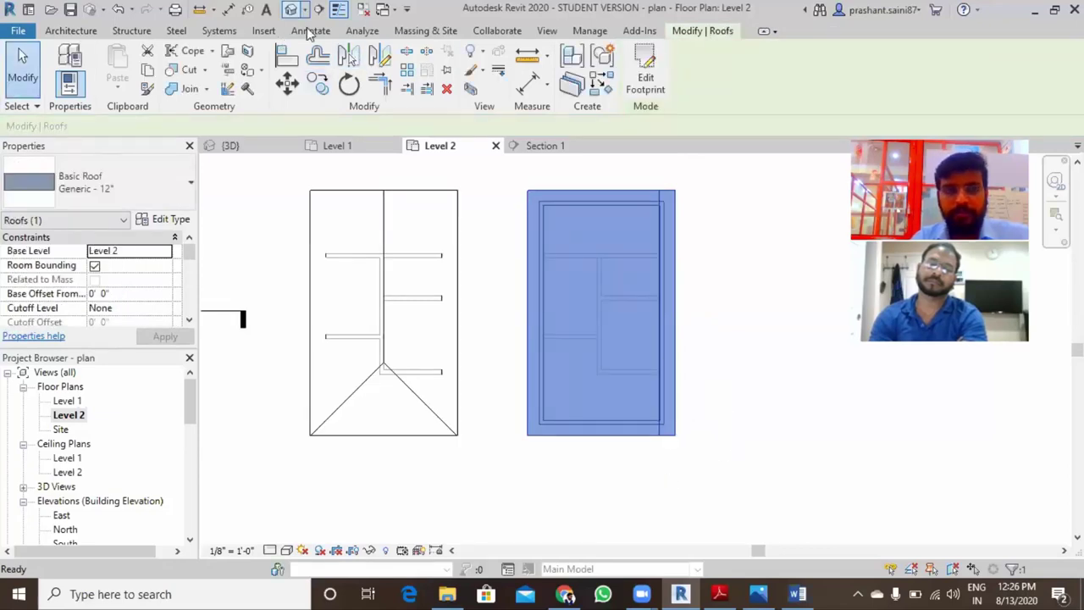
pyautogui.click(842, 431)
pyautogui.hotkey('ctrl', 'Tab')
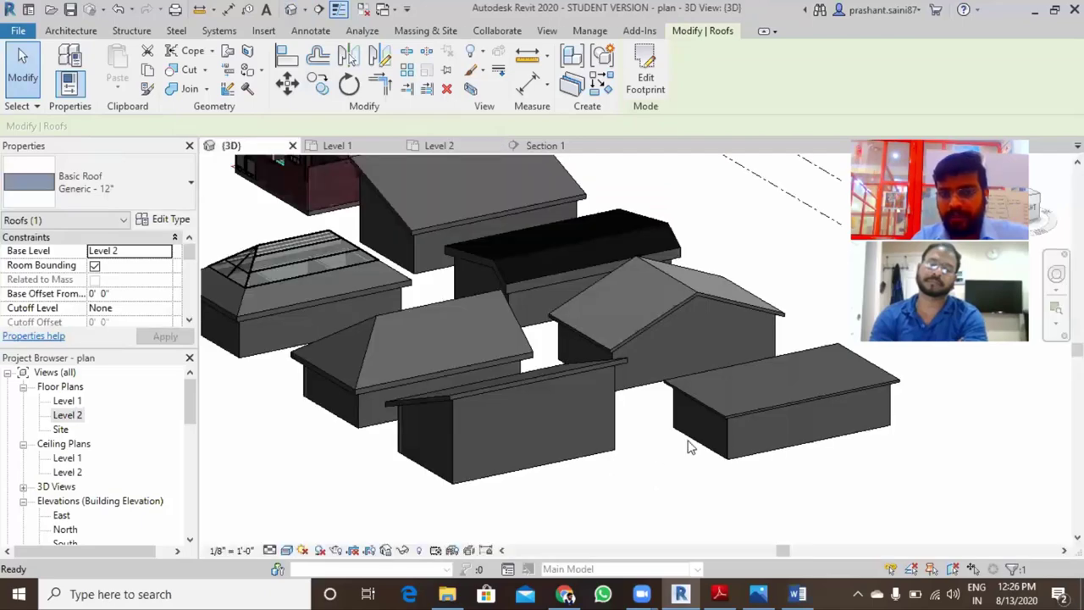
pyautogui.scroll(-3, 621, 392)
pyautogui.moveTo(605, 438)
pyautogui.keyDown('shift'); pyautogui.mouseDown(button='middle')
pyautogui.moveTo(704, 424)
pyautogui.moveTo(731, 308)
pyautogui.moveTo(652, 419)
pyautogui.mouseUp(button='middle'); pyautogui.keyUp('shift')
pyautogui.scroll(4, 756, 337)
pyautogui.scroll(-2, 605, 477)
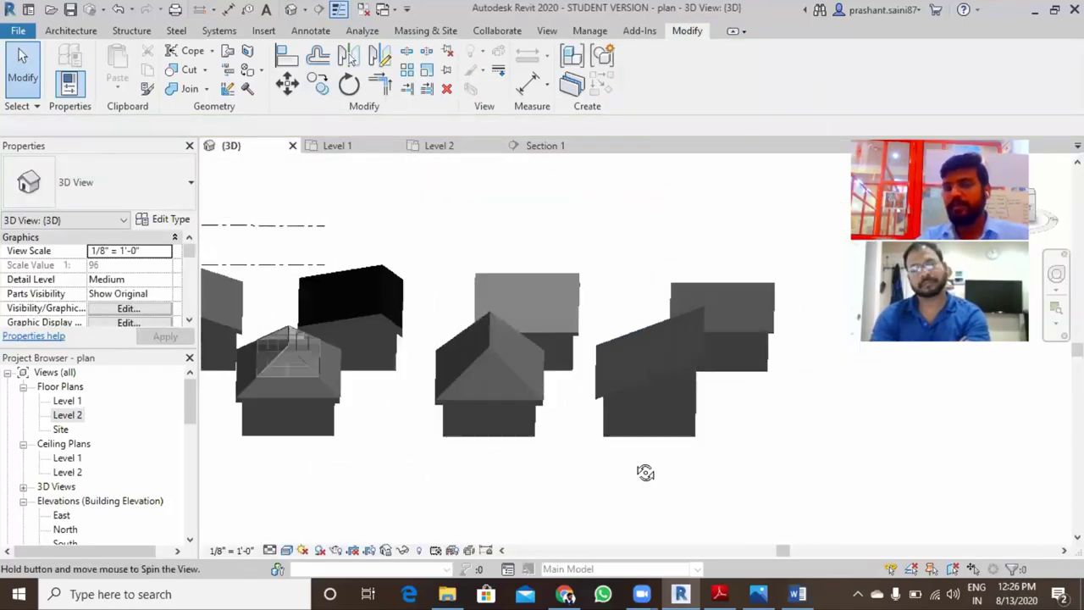
pyautogui.moveTo(647, 470)
pyautogui.keyDown('shift'); pyautogui.mouseDown(button='middle')
pyautogui.moveTo(564, 464)
pyautogui.moveTo(683, 438)
pyautogui.moveTo(630, 418)
pyautogui.moveTo(649, 460)
pyautogui.moveTo(588, 460)
pyautogui.mouseUp(button='middle'); pyautogui.keyUp('shift')
pyautogui.scroll(3, 610, 424)
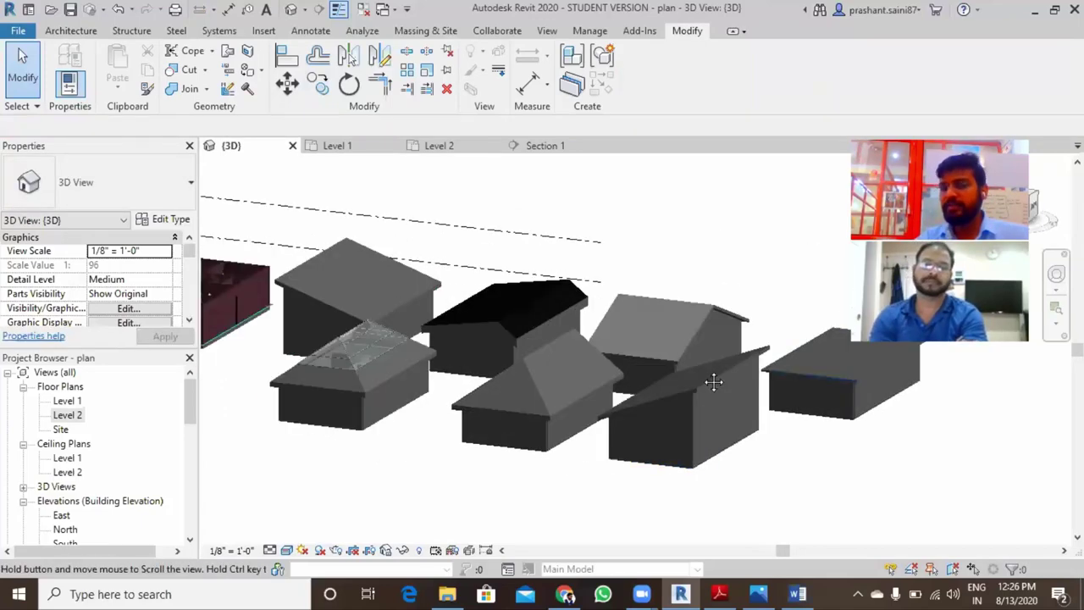
pyautogui.moveTo(610, 424)
pyautogui.keyDown('shift'); pyautogui.mouseDown(button='middle')
pyautogui.moveTo(642, 398)
pyautogui.moveTo(634, 389)
pyautogui.mouseUp(button='middle'); pyautogui.keyUp('shift')
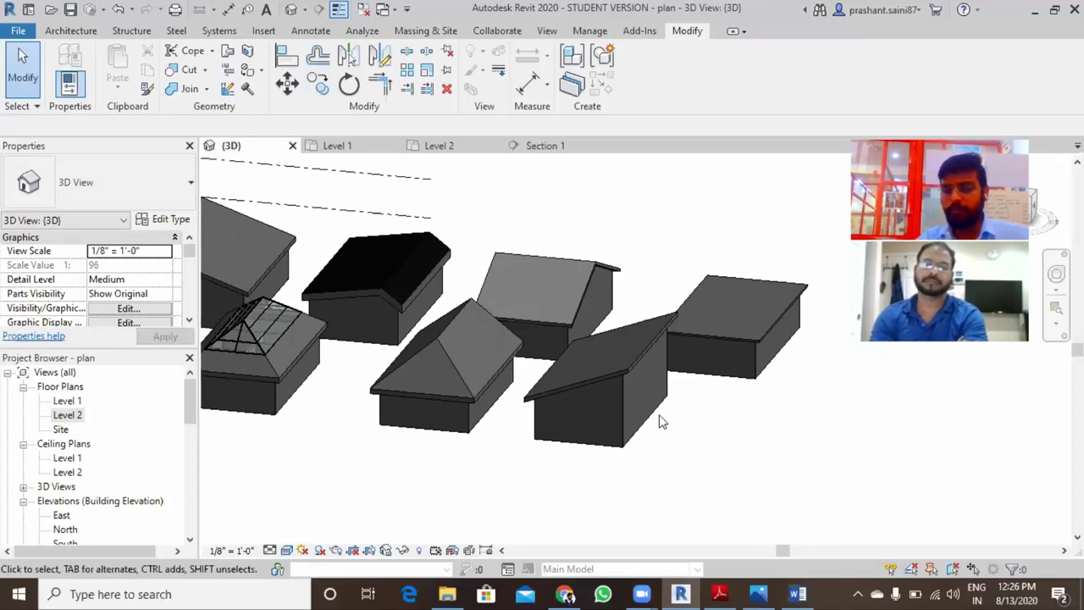
pyautogui.scroll(-1, 669, 413)
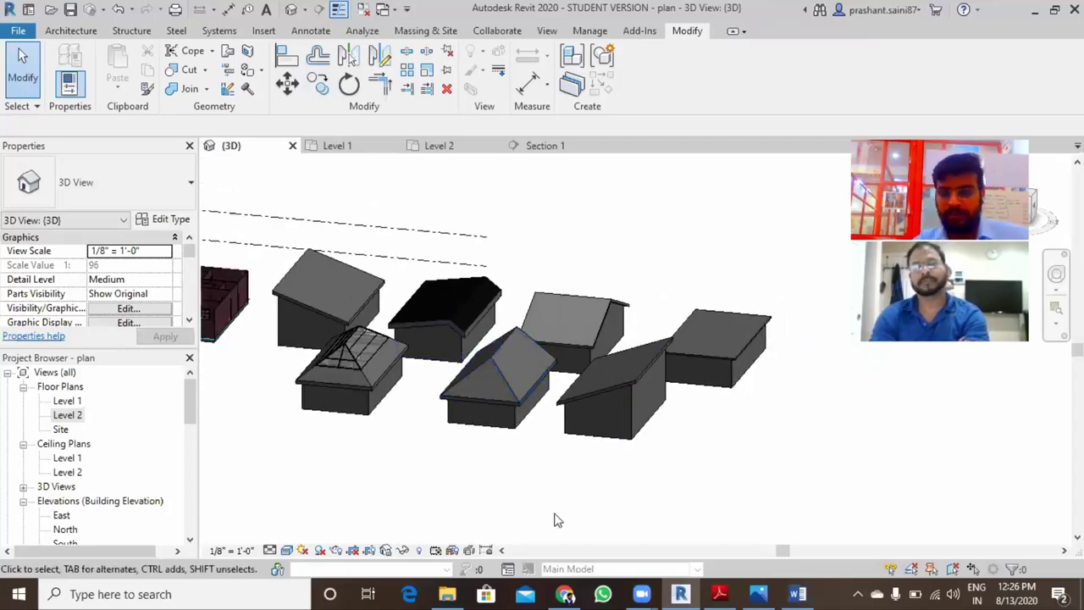
# - Review the 'What is Roof' roof-types chart in Word, then go back to Revit's Level 1 plan
pyautogui.click(796, 593)
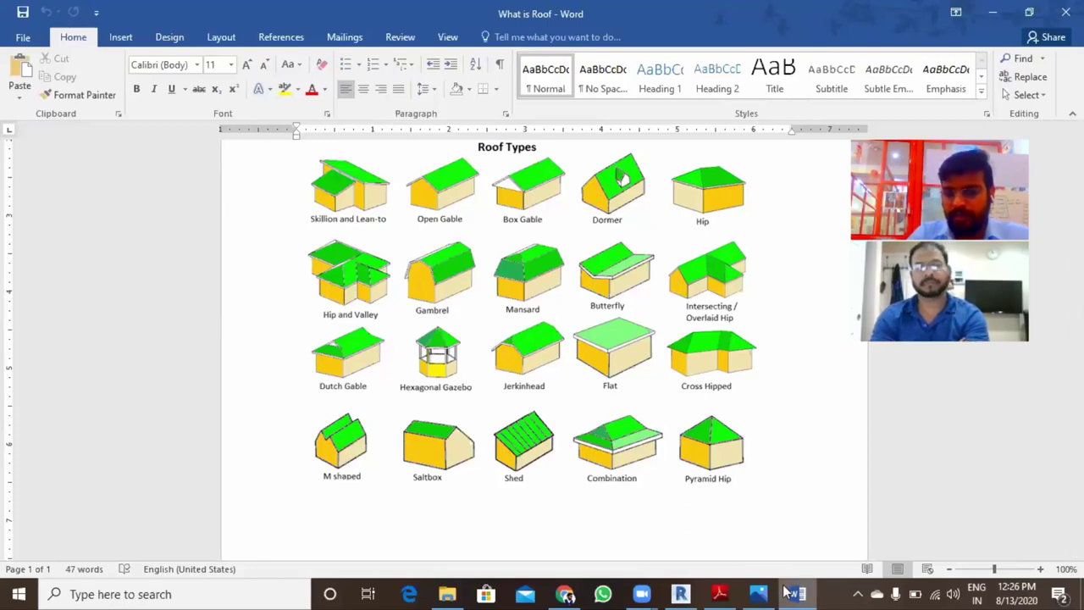
pyautogui.click(680, 594)
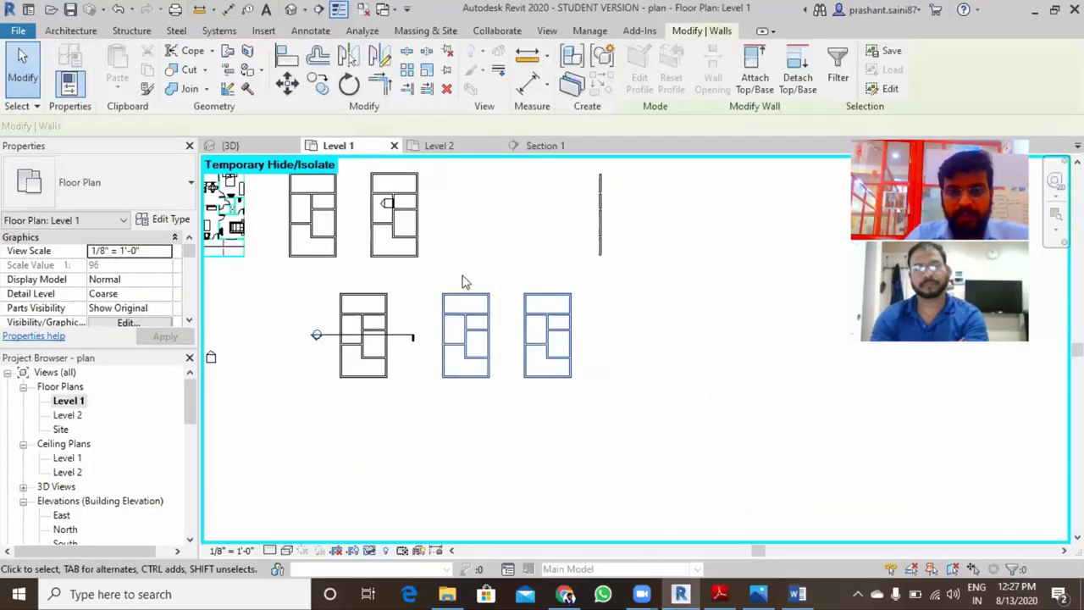
# - Move the two selected plans down-left, then undo the move
pyautogui.click(289, 94)
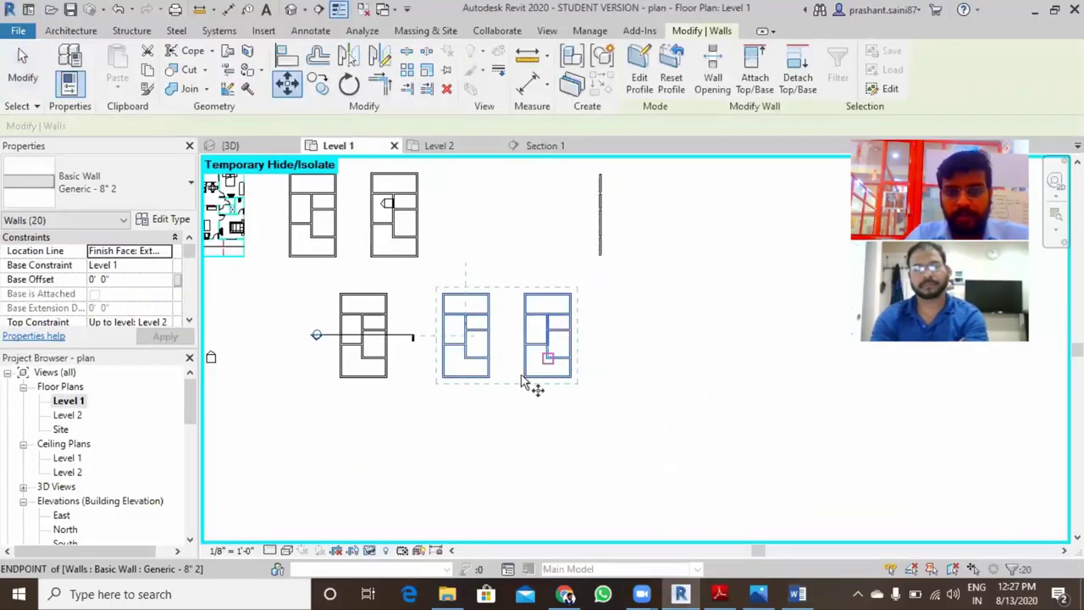
pyautogui.click(495, 378)
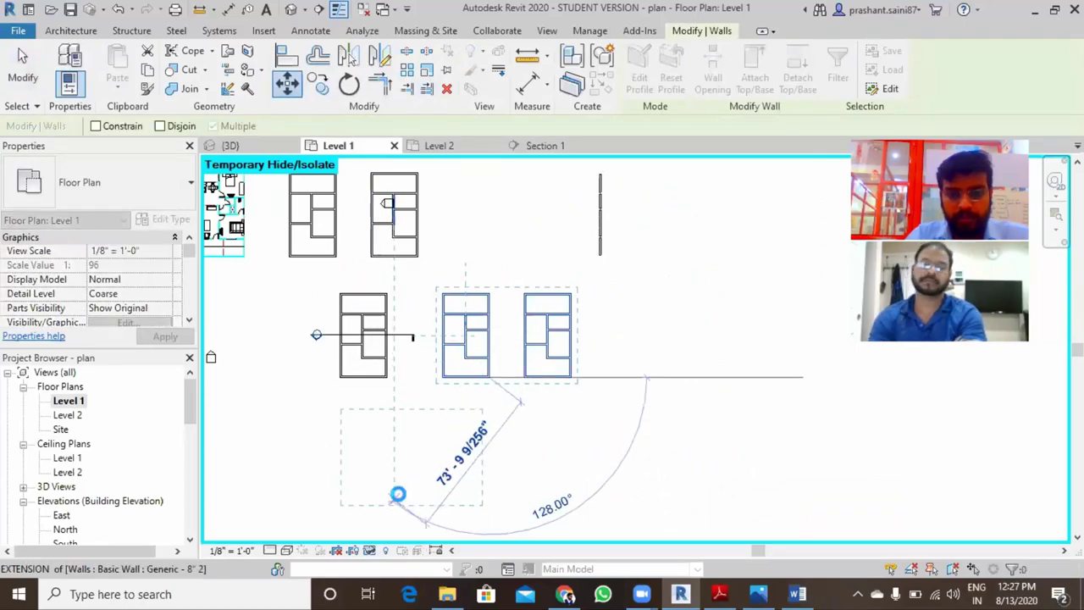
pyautogui.click(399, 500)
pyautogui.click(453, 404)
pyautogui.moveTo(452, 404)
pyautogui.mouseDown(button='middle')
pyautogui.moveTo(487, 345)
pyautogui.moveTo(477, 341)
pyautogui.mouseUp(button='middle')
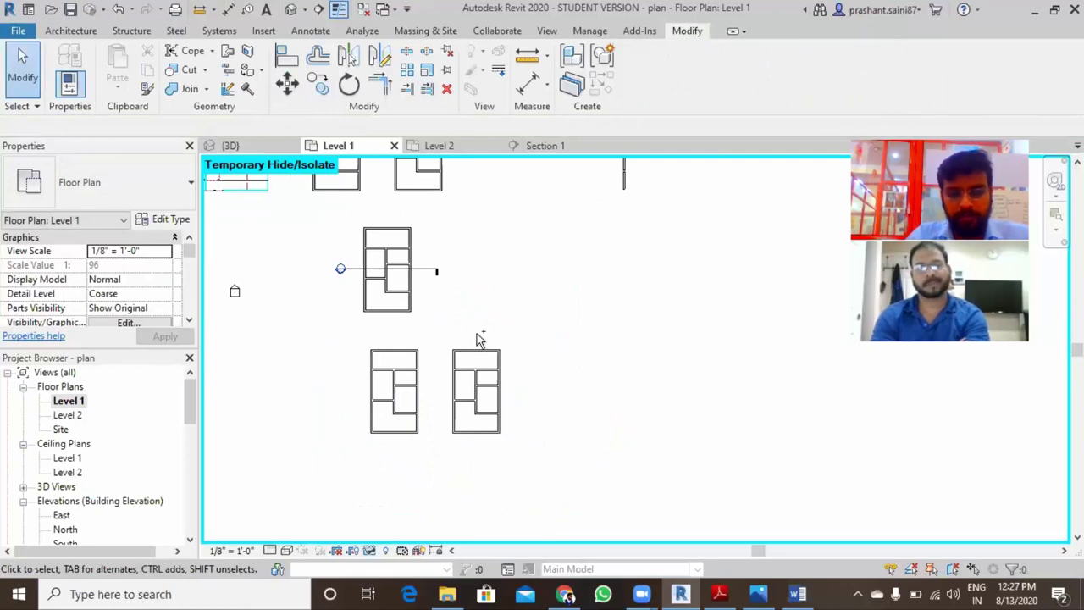
pyautogui.hotkey('ctrl', 'z')
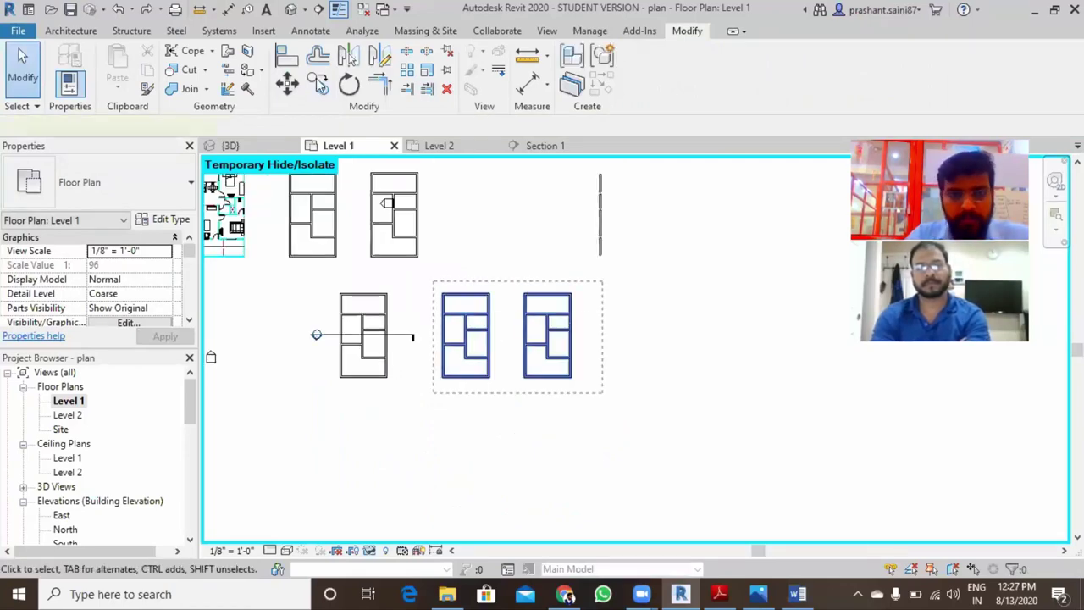
# - Copy the two right-hand plans and place the copies below the originals
pyautogui.moveTo(603, 388); pyautogui.dragTo(435, 283)
pyautogui.click(326, 88)
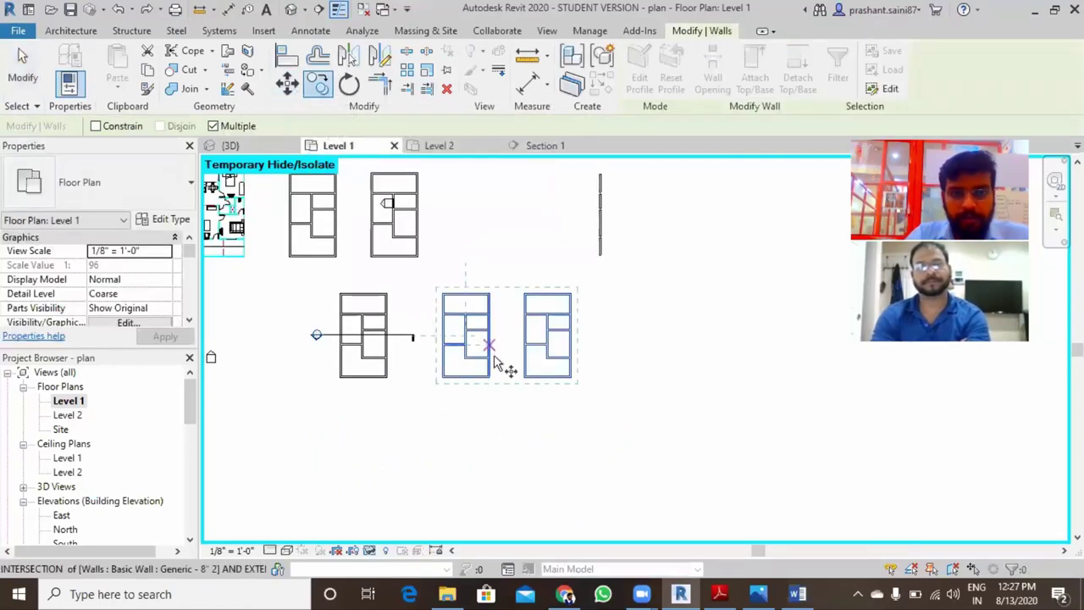
pyautogui.click(497, 366)
pyautogui.click(416, 493)
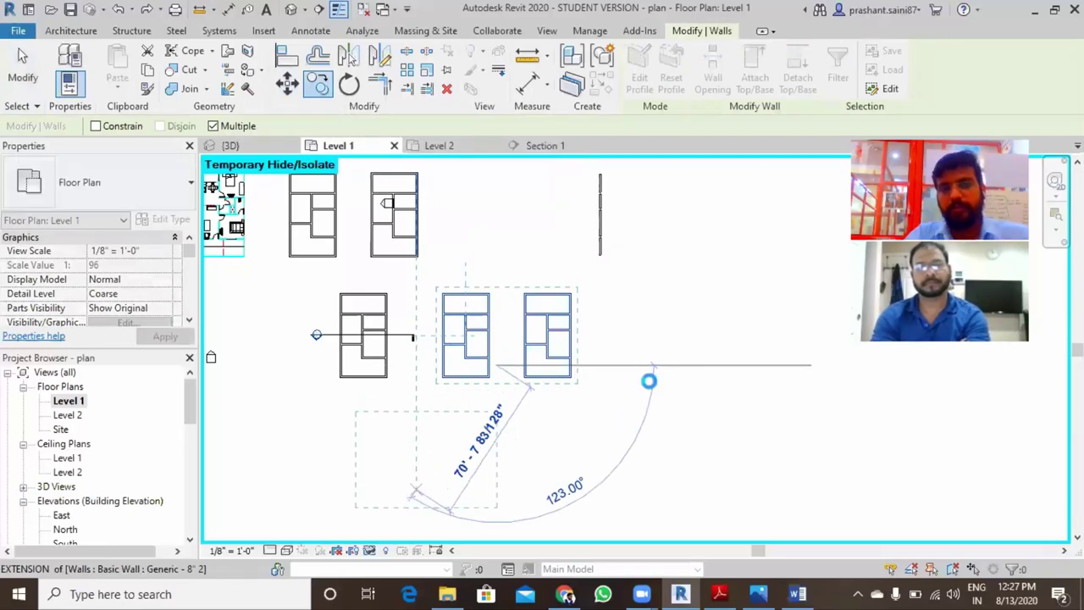
pyautogui.press('Escape')
pyautogui.press('Escape')
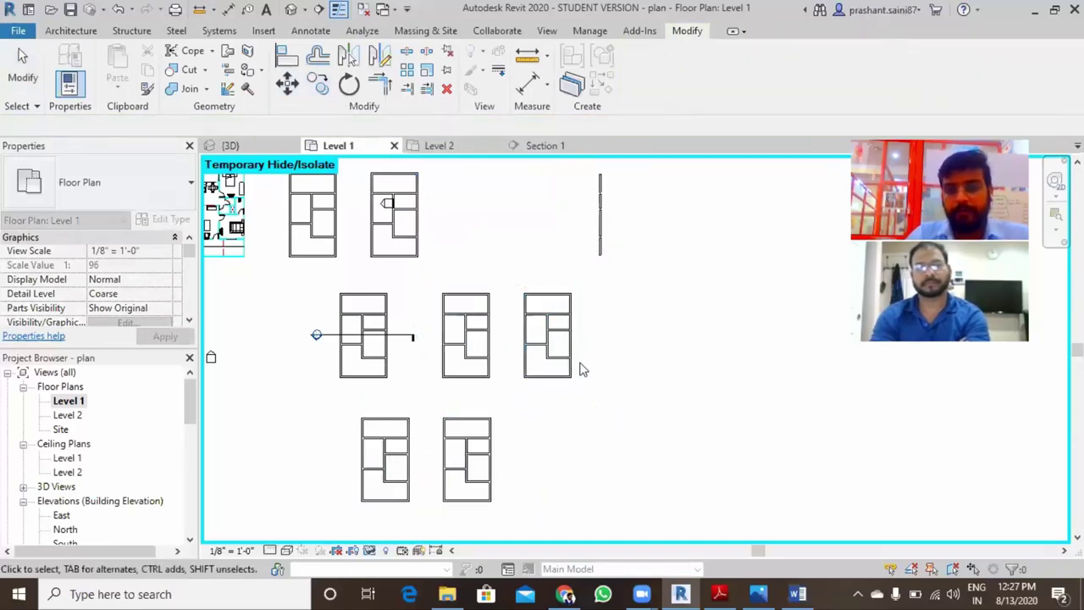
pyautogui.moveTo(484, 448); pyautogui.dragTo(495, 373, button='middle')
pyautogui.scroll(4, 496, 372)
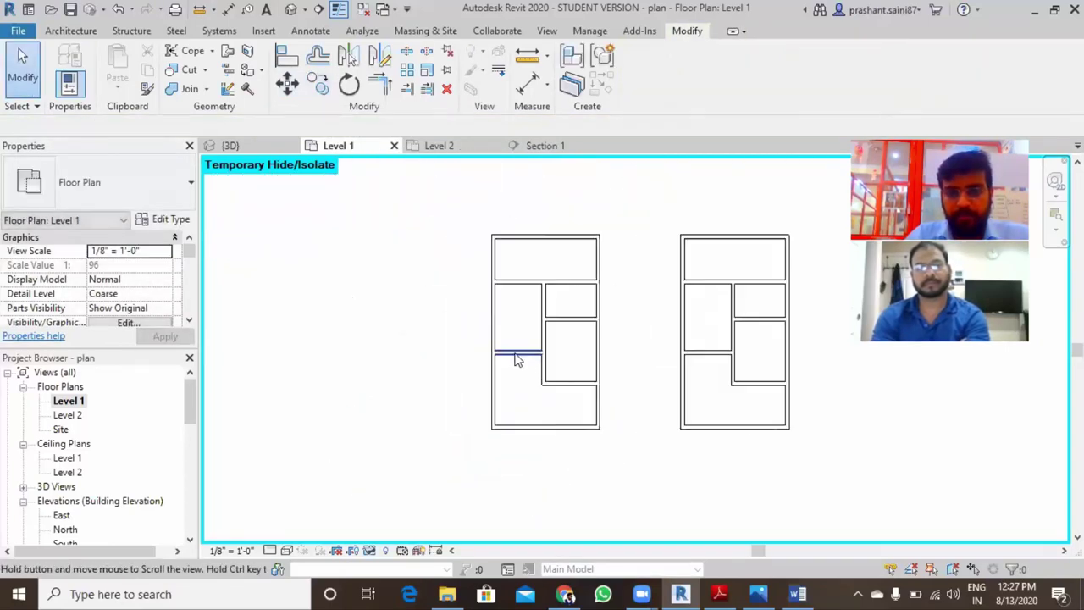
# - Chain-draw porch walls projecting left from the lower house plan
pyautogui.click(71, 31)
pyautogui.click(65, 66)
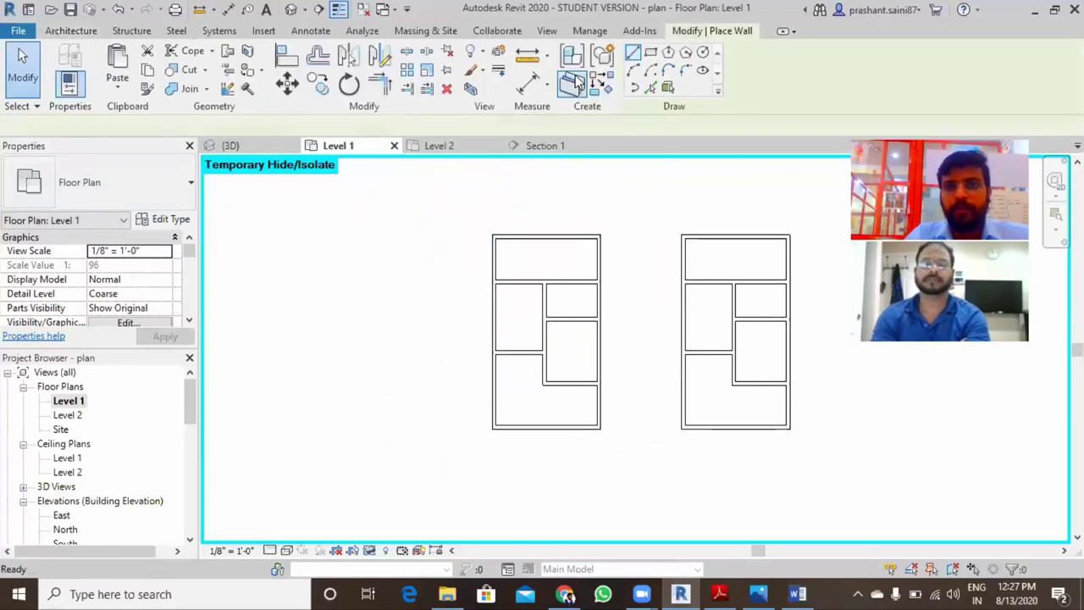
pyautogui.click(493, 297)
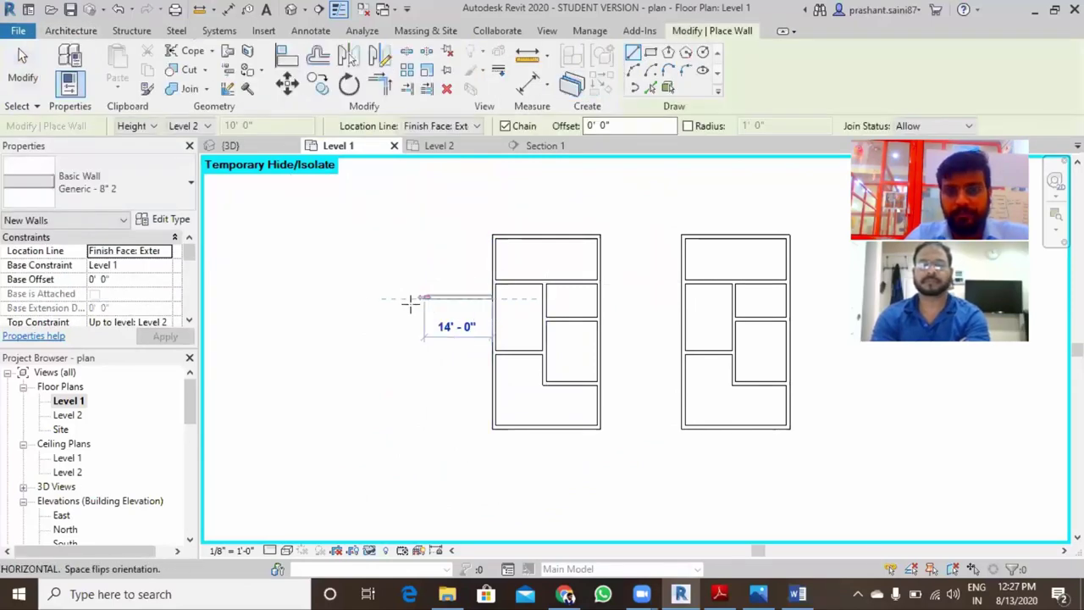
pyautogui.click(417, 366)
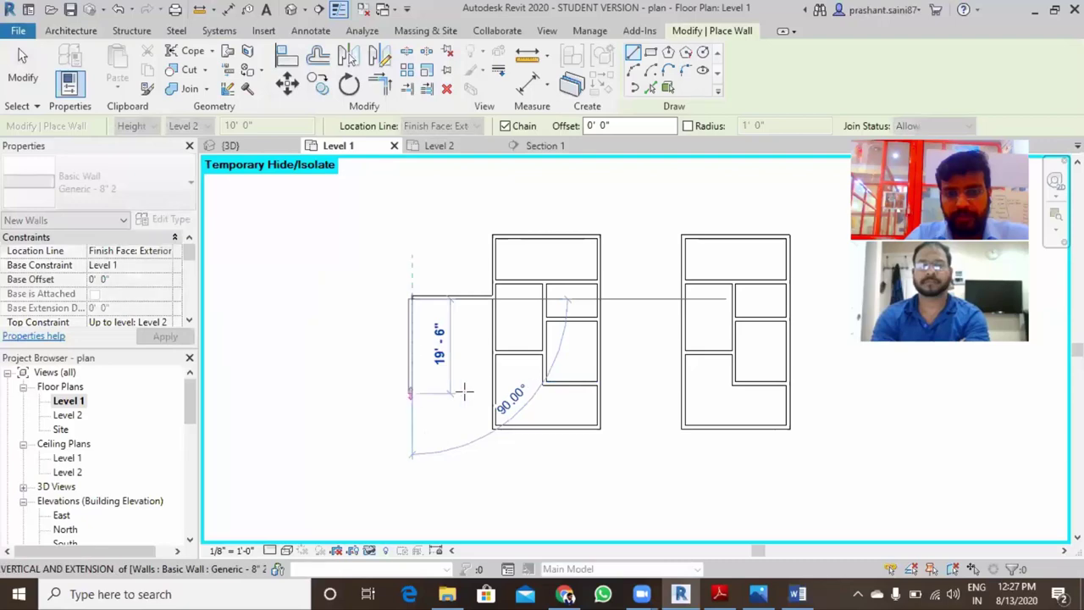
pyautogui.click(412, 394)
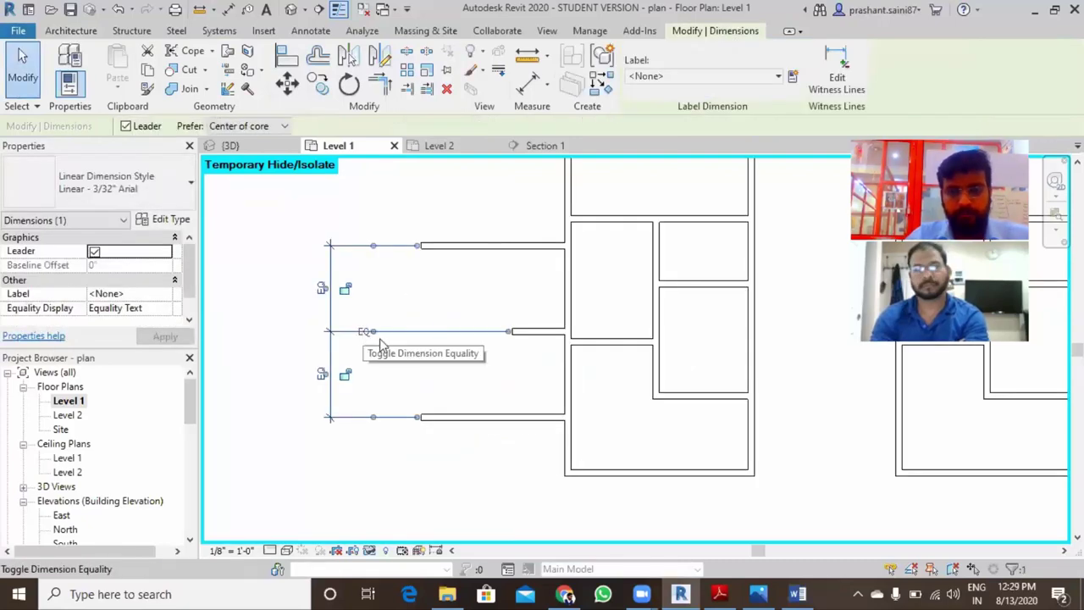
pyautogui.hotkey('ctrl', 'z')
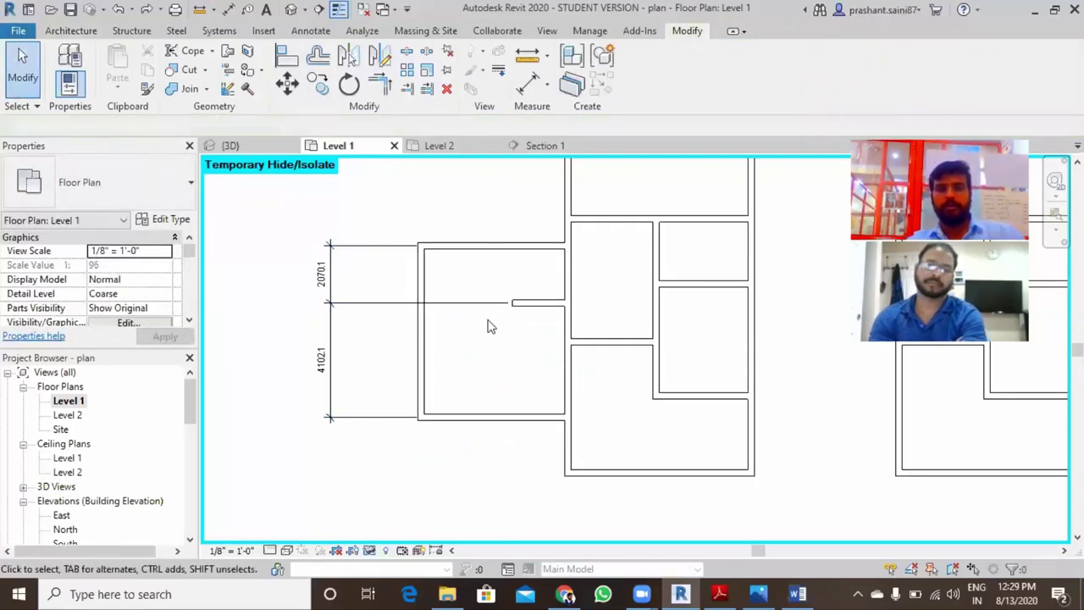
pyautogui.scroll(-2, 555, 298)
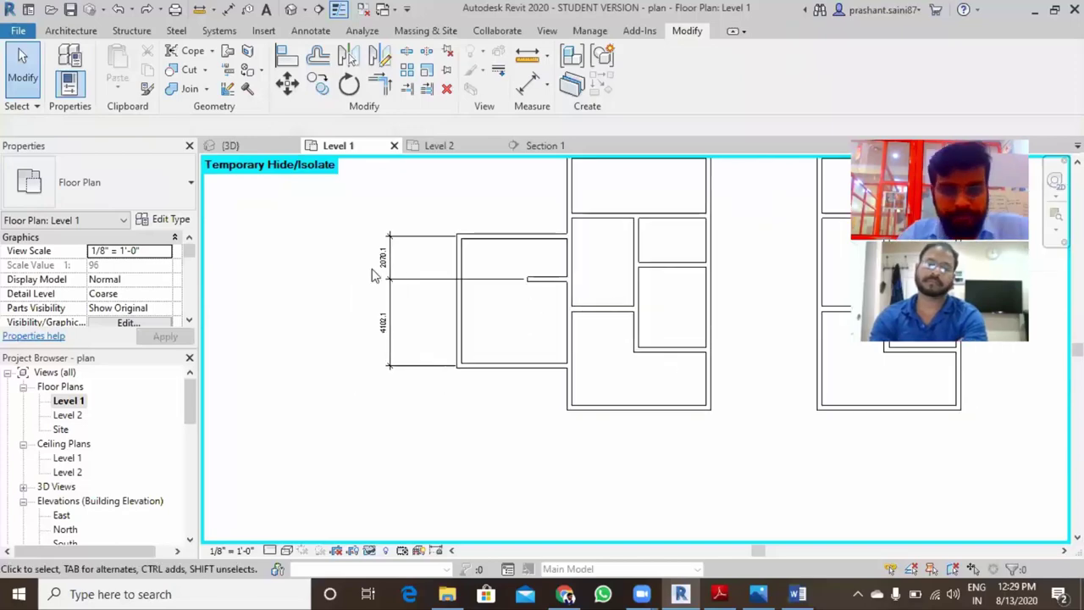
pyautogui.scroll(2, 375, 276)
pyautogui.scroll(1, 424, 314)
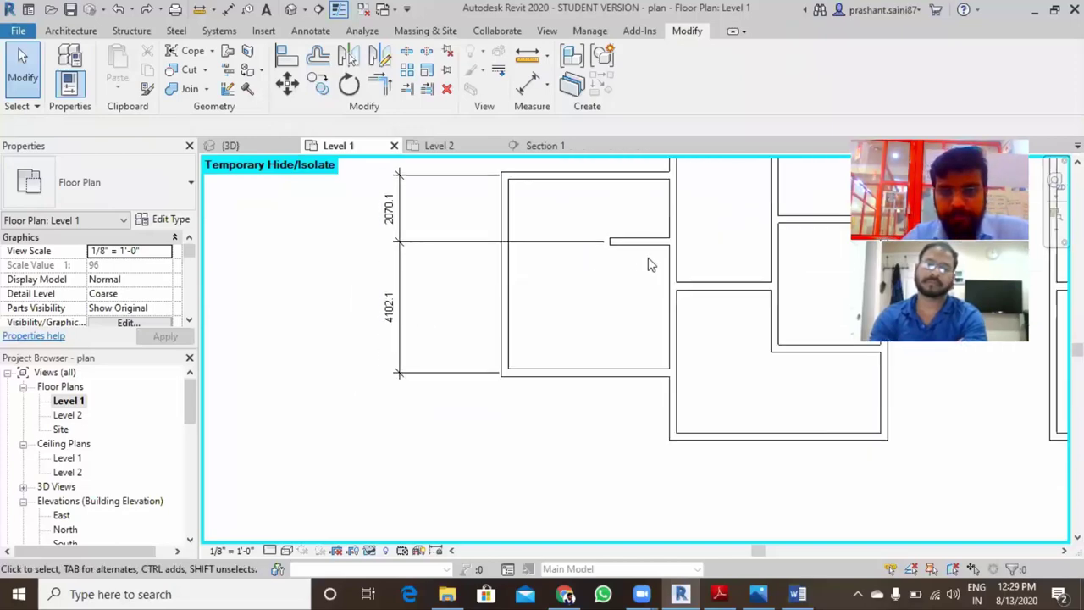
# - Delete the bottom and vertical porch walls, leaving two parallel walls 3000 apart
pyautogui.click(606, 374)
pyautogui.press('Delete')
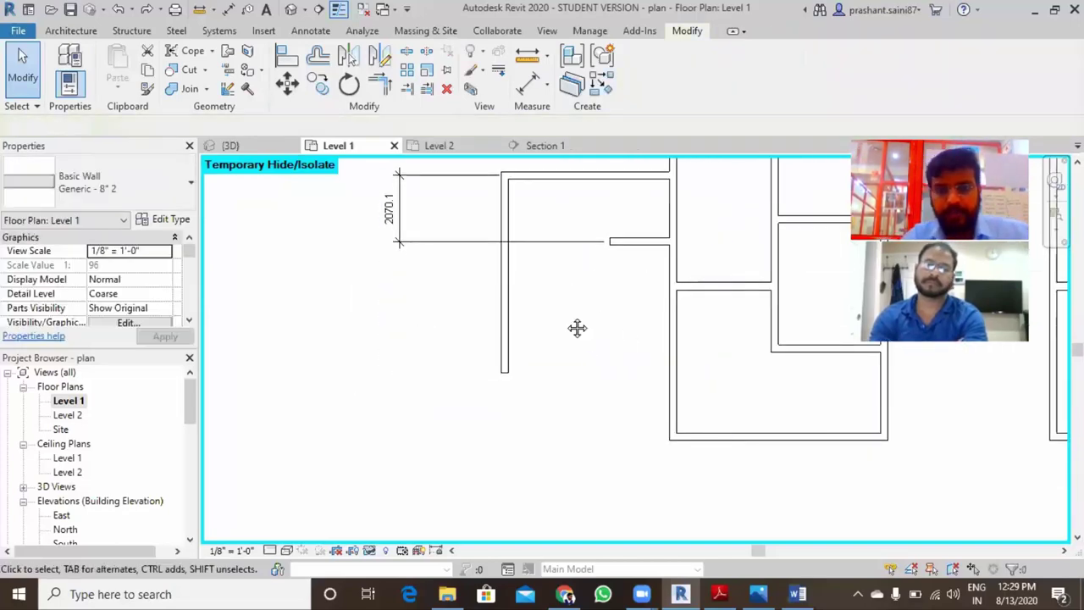
pyautogui.moveTo(577, 327); pyautogui.dragTo(577, 360, button='middle')
pyautogui.moveTo(625, 268); pyautogui.dragTo(619, 314, button='middle')
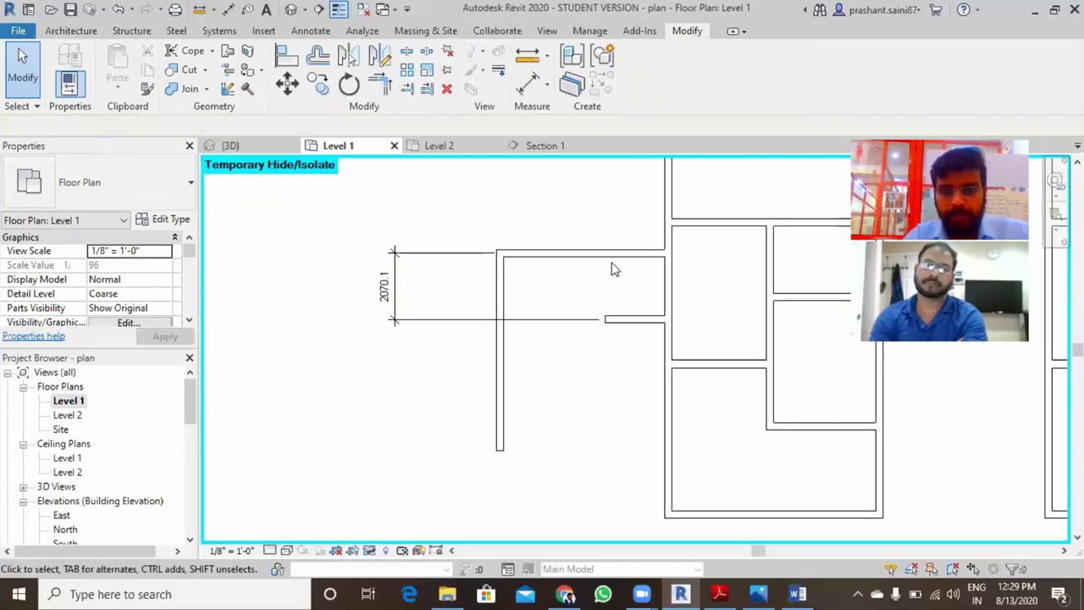
pyautogui.click(615, 270)
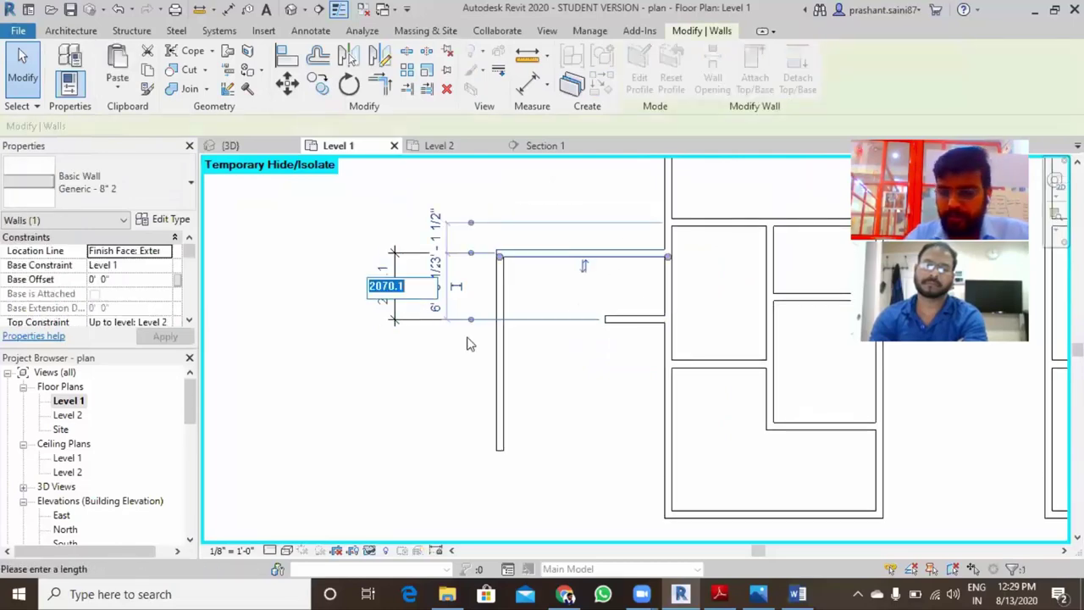
pyautogui.press('Return')
pyautogui.scroll(-2, 746, 322)
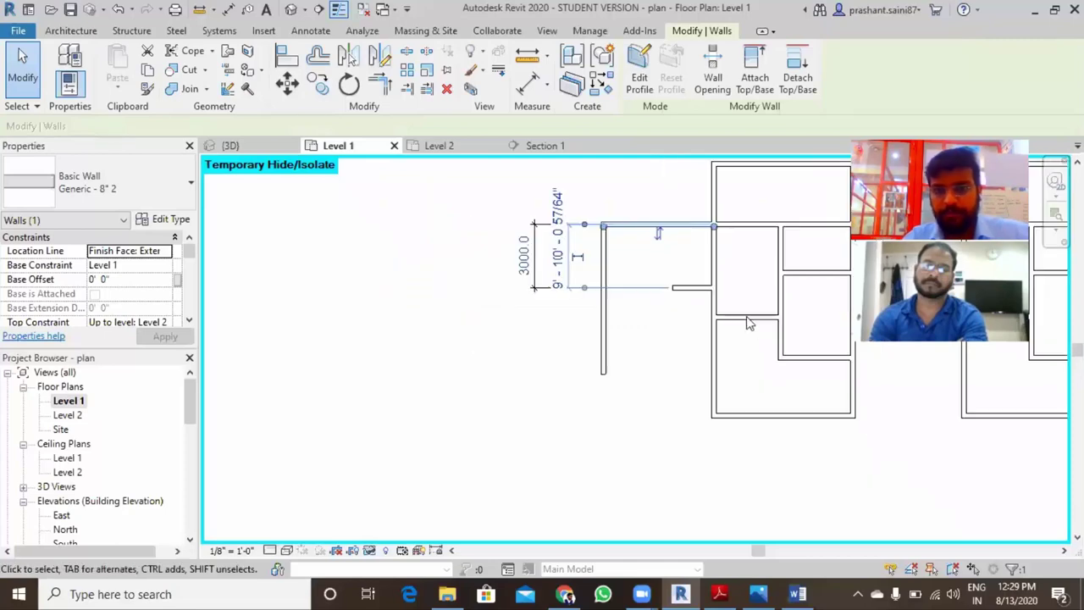
pyautogui.moveTo(729, 320); pyautogui.dragTo(682, 385, button='middle')
pyautogui.press('Escape')
pyautogui.press('Escape')
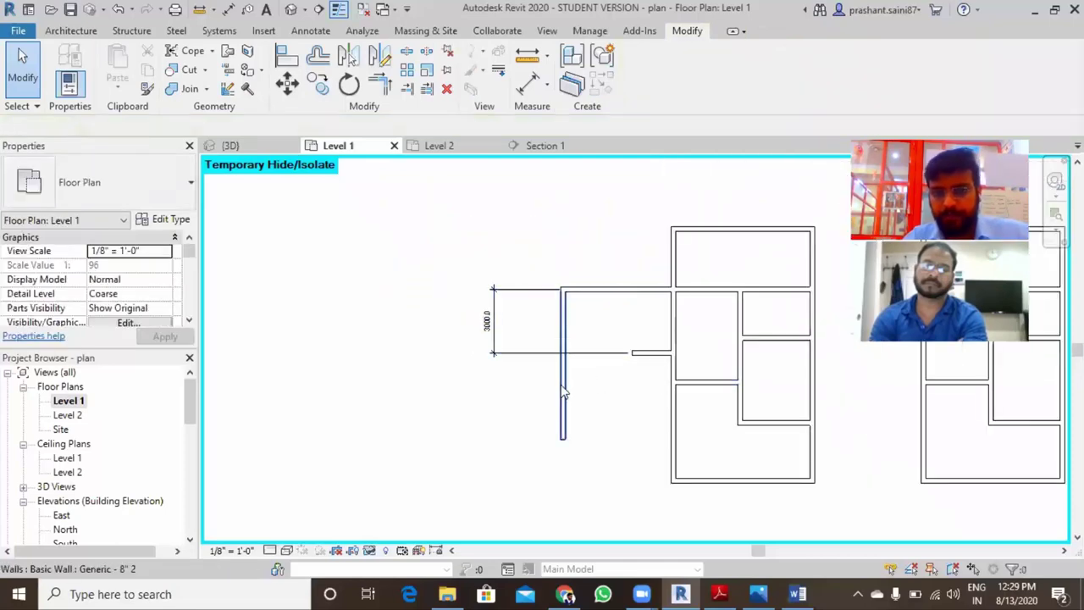
pyautogui.click(559, 381)
pyautogui.press('Delete')
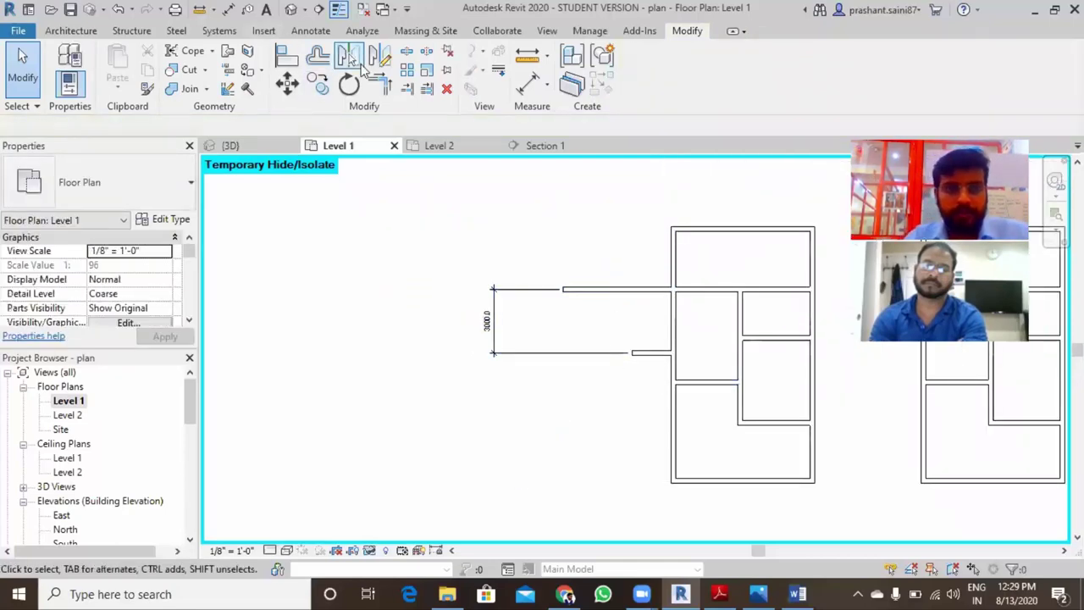
# - Adjust the short wall beside the house, then start and cancel a new wall
pyautogui.click(649, 357)
pyautogui.scroll(3, 649, 360)
pyautogui.scroll(2, 649, 360)
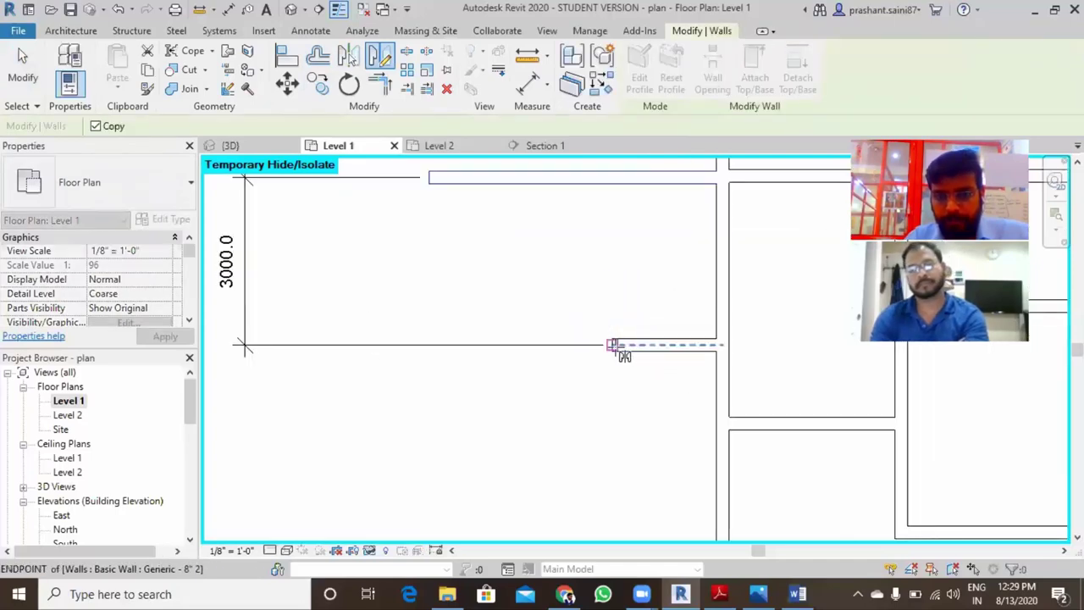
pyautogui.moveTo(575, 349); pyautogui.dragTo(571, 347)
pyautogui.scroll(-3, 593, 347)
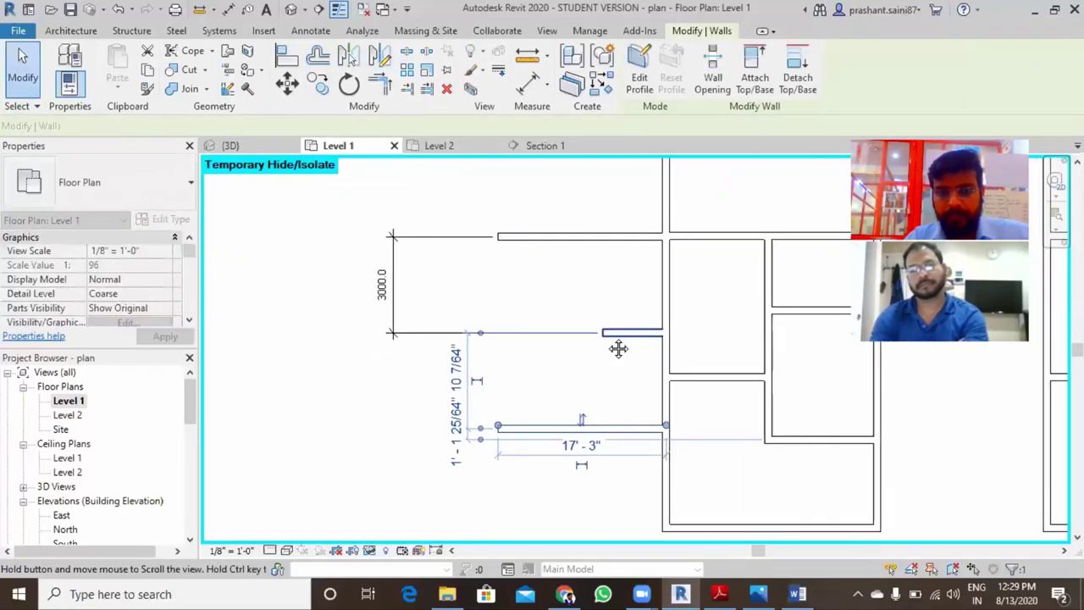
pyautogui.click(537, 364)
pyautogui.click(71, 31)
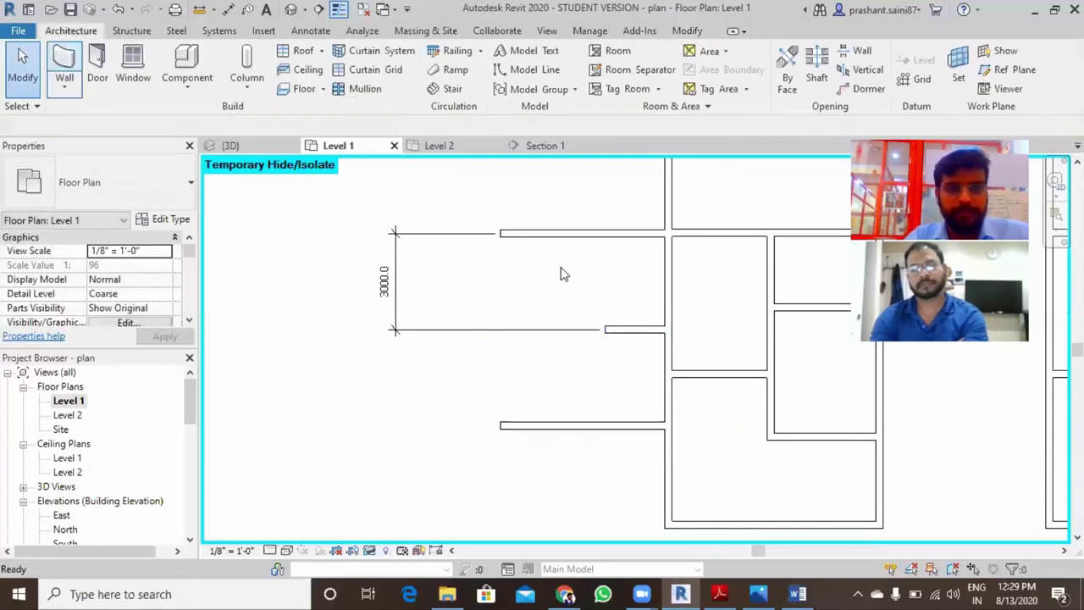
pyautogui.click(499, 235)
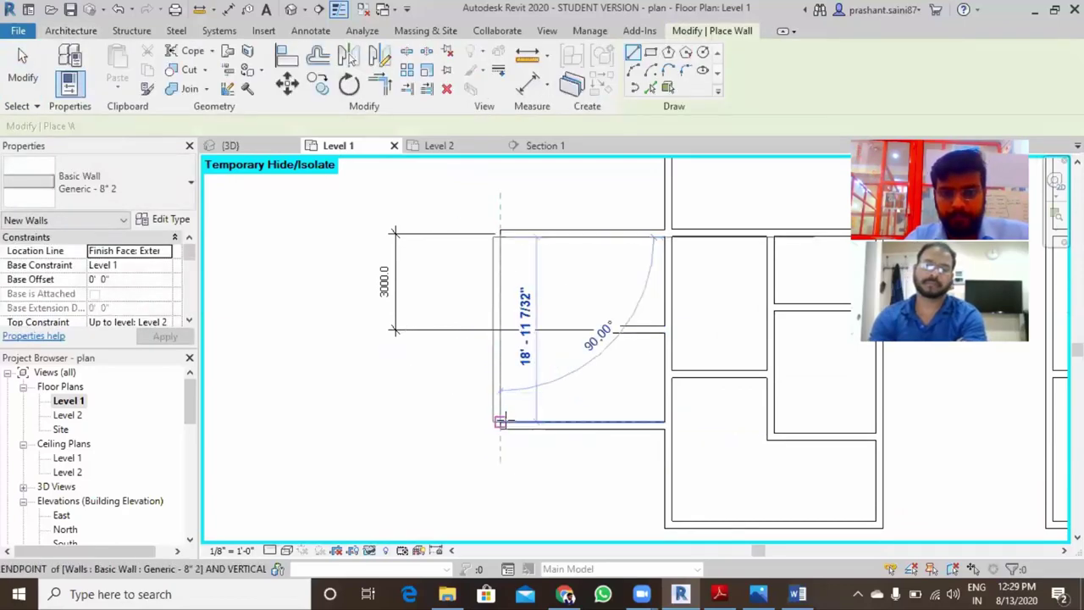
pyautogui.press('Escape')
pyautogui.press('Escape')
# - Delete the short leftover wall stub
pyautogui.scroll(-2, 546, 305)
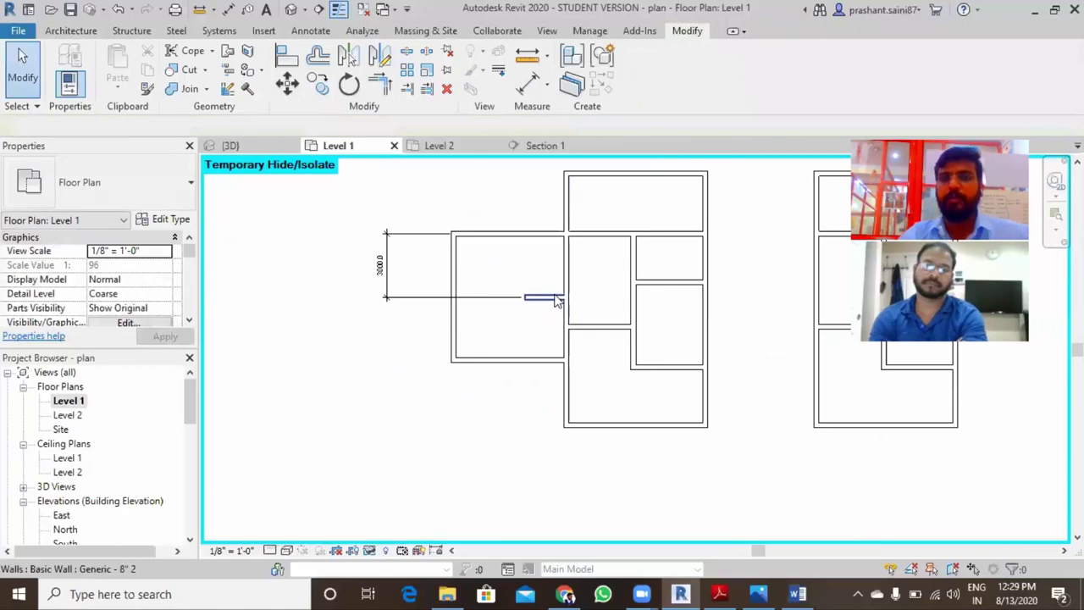
pyautogui.click(557, 301)
pyautogui.press('Delete')
pyautogui.scroll(-2, 556, 284)
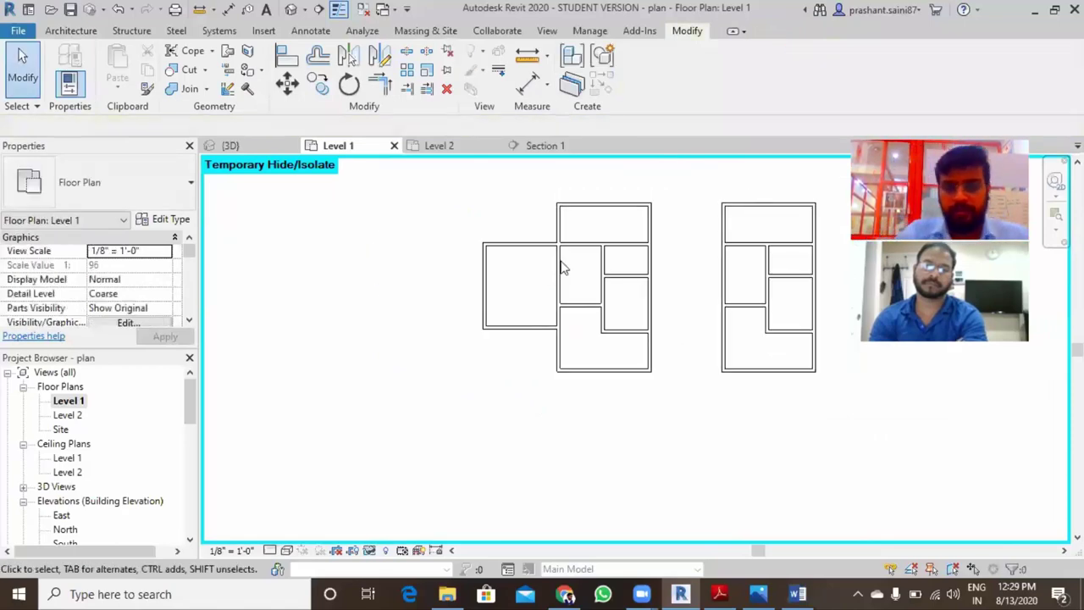
pyautogui.scroll(2, 563, 267)
pyautogui.scroll(1, 555, 296)
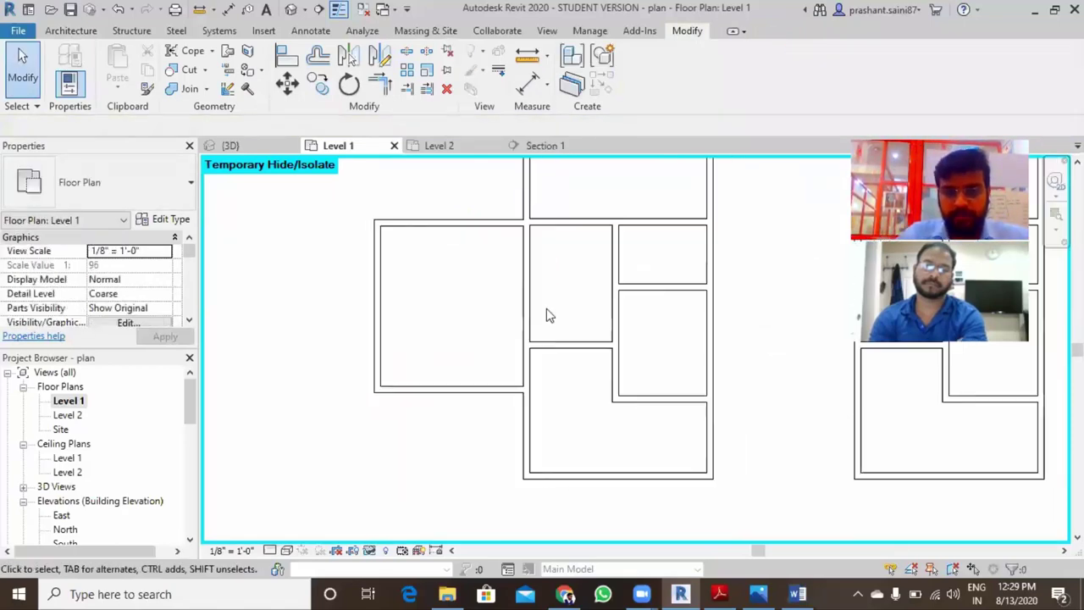
# - Delete the horizontal wall between the middle rooms, merging them into one long room
pyautogui.click(547, 357)
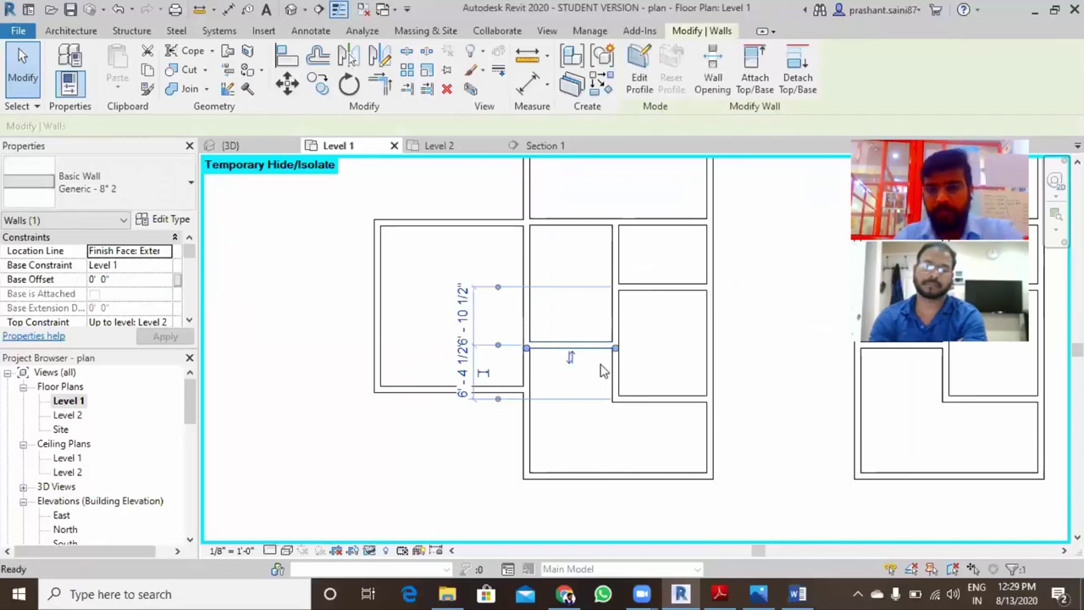
pyautogui.press('Delete')
pyautogui.scroll(-1, 537, 334)
pyautogui.scroll(1, 523, 335)
pyautogui.scroll(1, 520, 312)
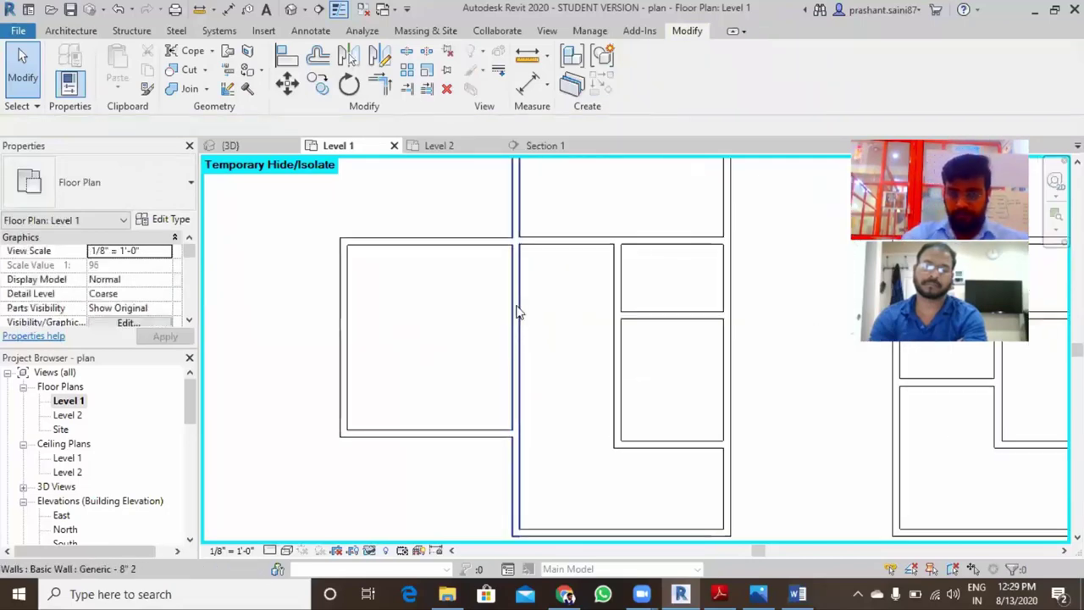
pyautogui.scroll(-1, 622, 330)
pyautogui.scroll(-1, 513, 344)
pyautogui.scroll(-1, 489, 348)
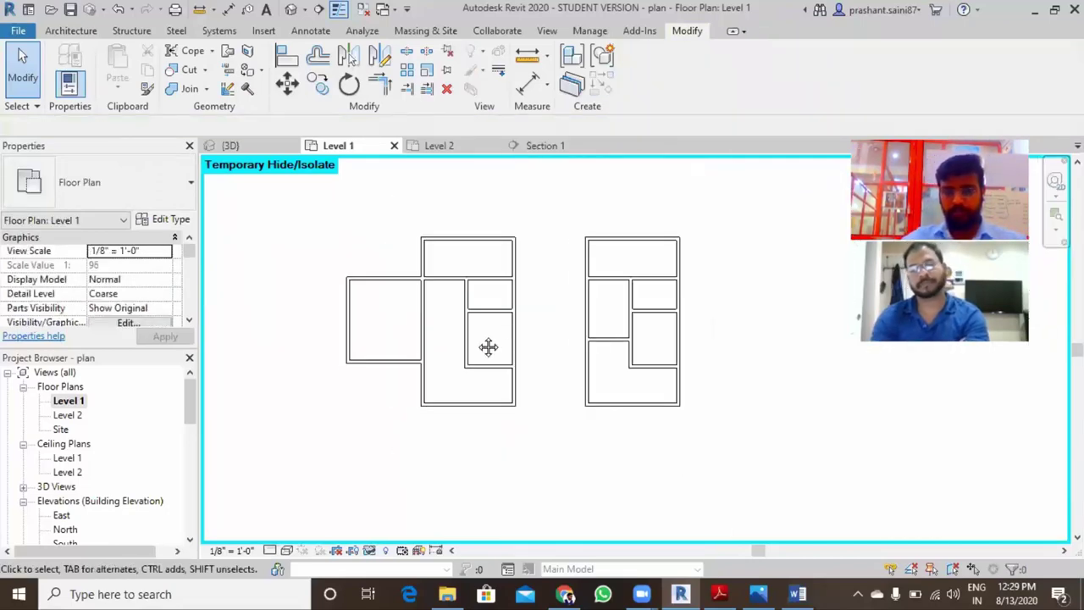
pyautogui.scroll(-1, 596, 366)
pyautogui.moveTo(596, 366); pyautogui.dragTo(610, 353, button='middle')
pyautogui.scroll(1, 475, 331)
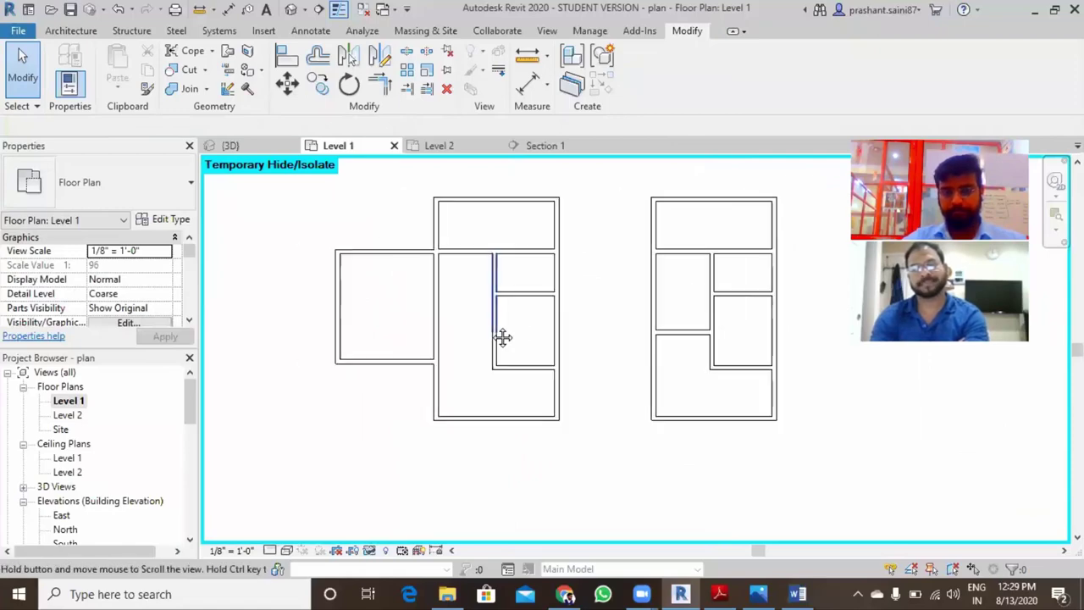
pyautogui.moveTo(745, 331); pyautogui.dragTo(713, 325, button='middle')
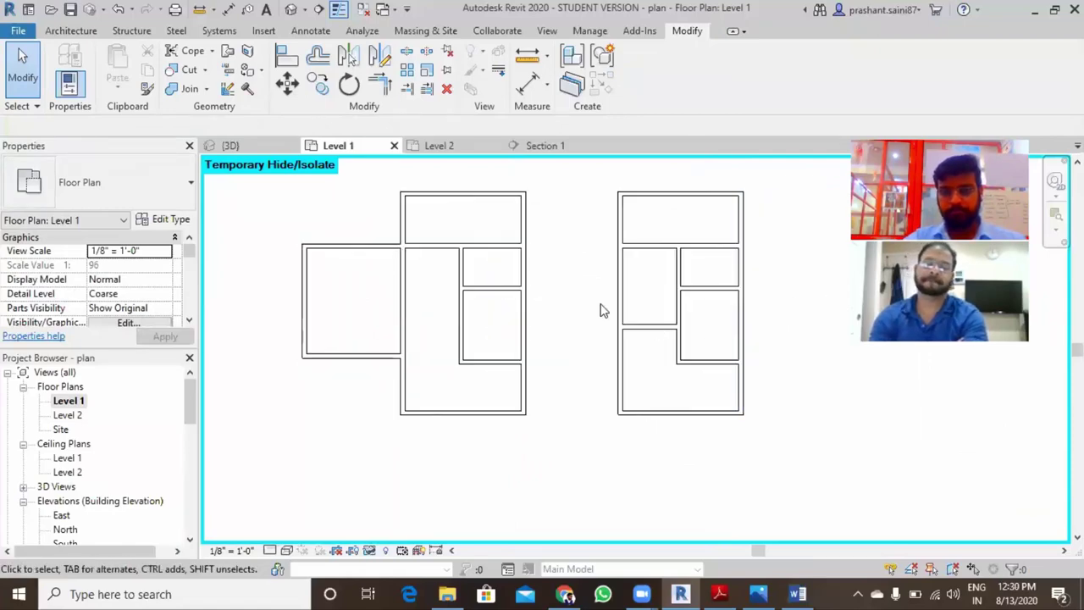
pyautogui.scroll(-1, 534, 325)
pyautogui.moveTo(562, 346); pyautogui.dragTo(523, 343, button='middle')
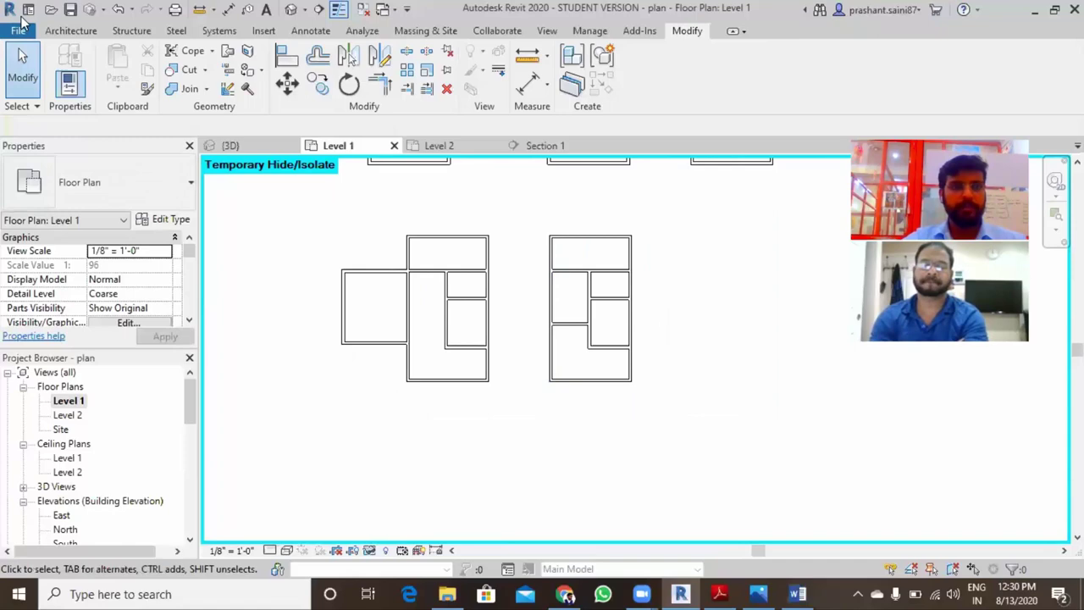
# - Draw an 8-sided inscribed-polygon wall right of the lower house plans
pyautogui.click(68, 30)
pyautogui.press('w')
pyautogui.press('a')
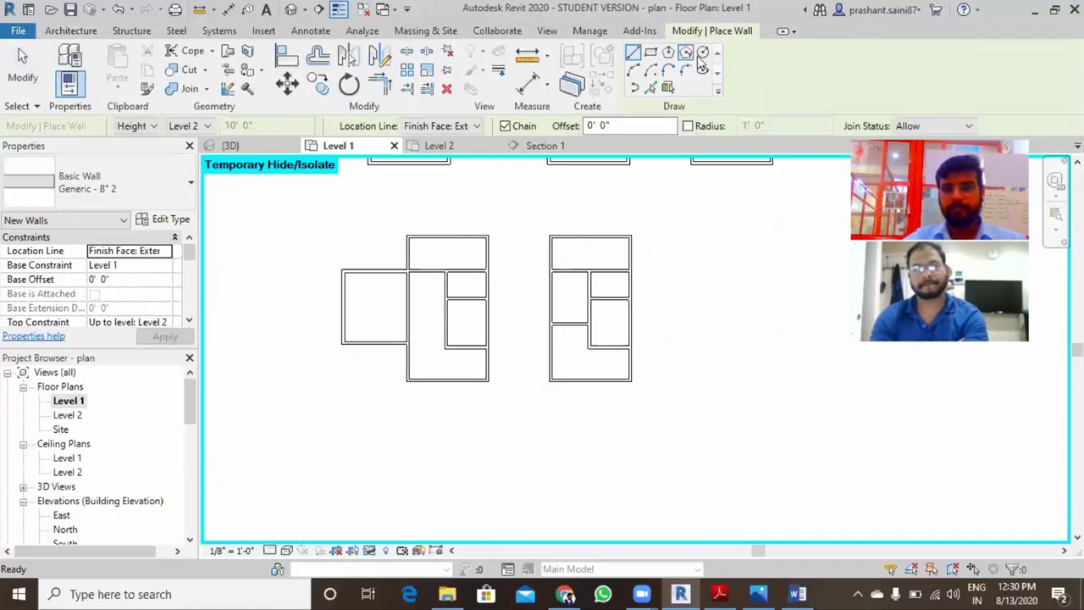
pyautogui.click(687, 54)
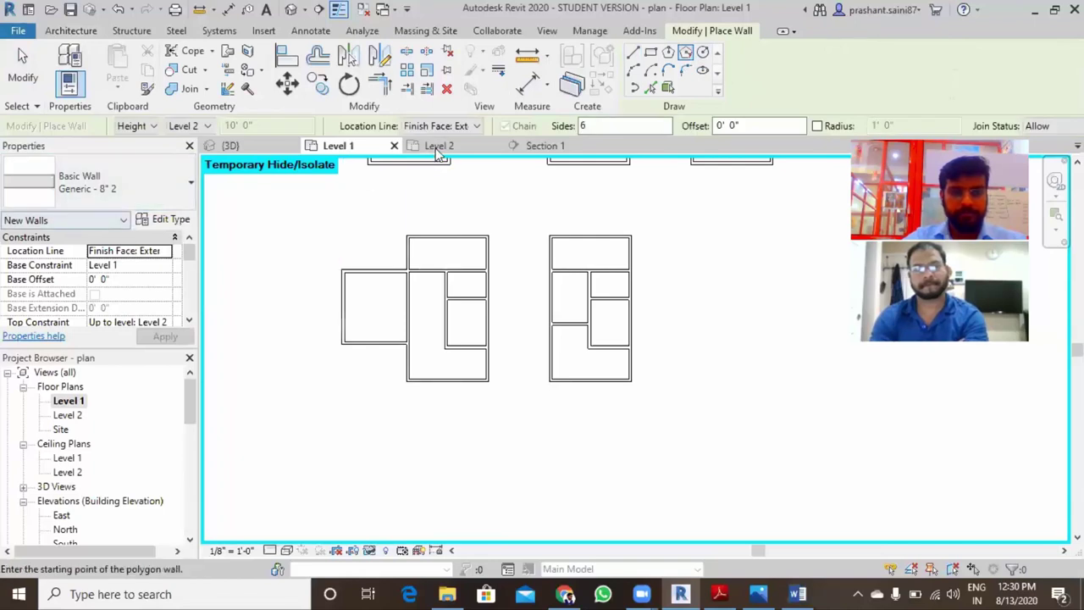
pyautogui.scroll(-2, 573, 266)
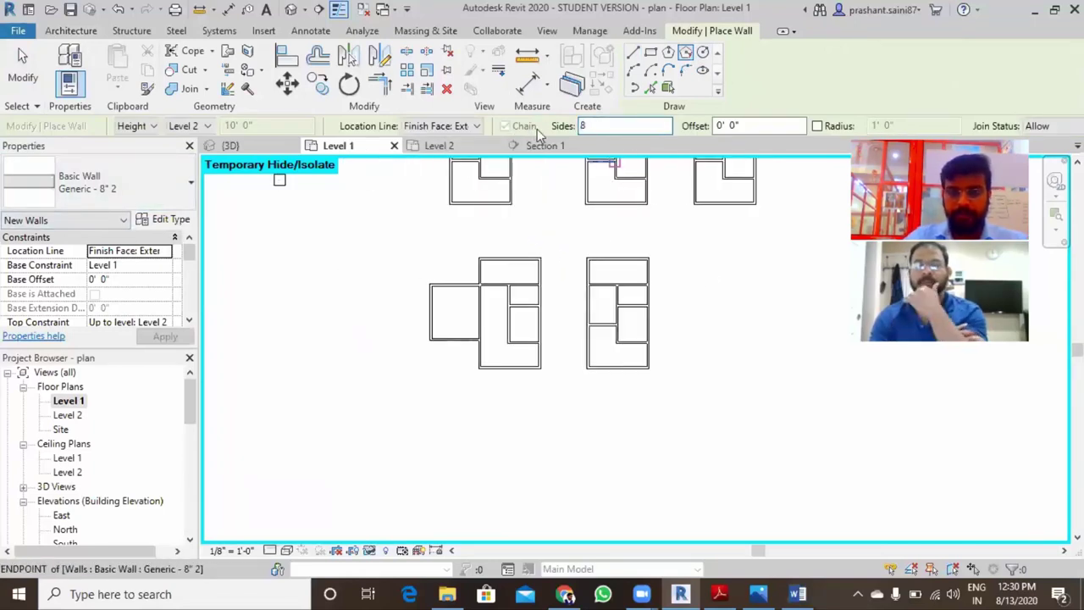
pyautogui.moveTo(709, 317); pyautogui.dragTo(586, 389, button='middle')
pyautogui.click(617, 360)
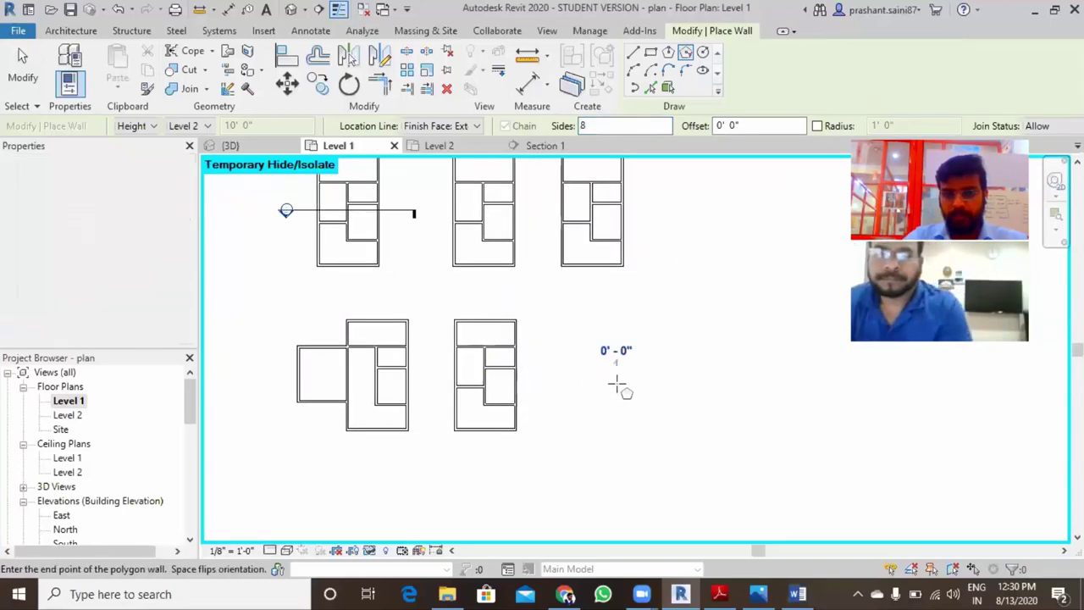
pyautogui.click(636, 428)
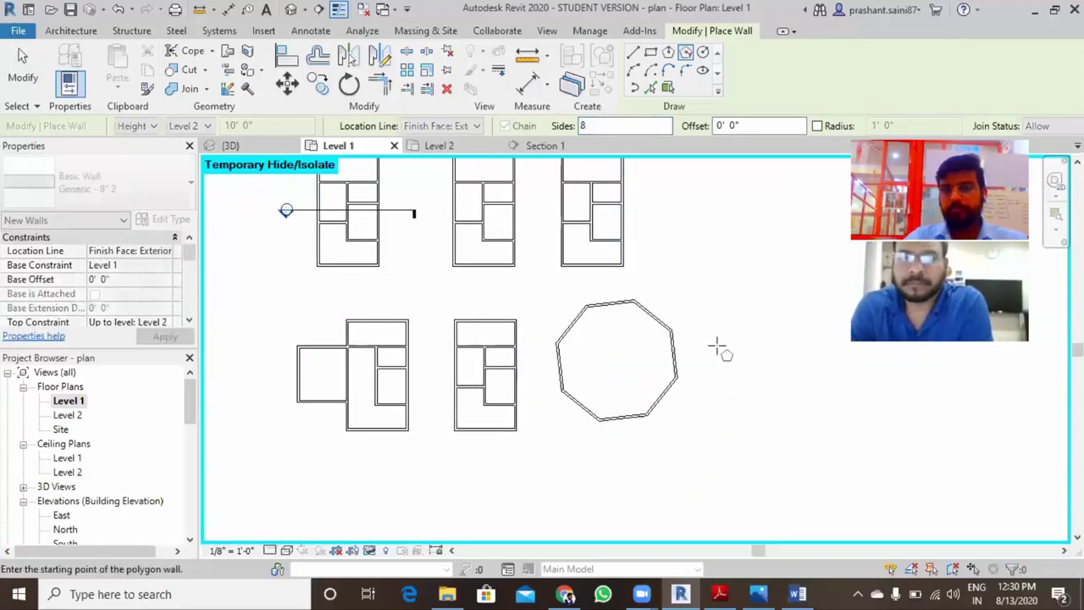
pyautogui.press('Escape')
pyautogui.press('Escape')
pyautogui.scroll(-2, 636, 339)
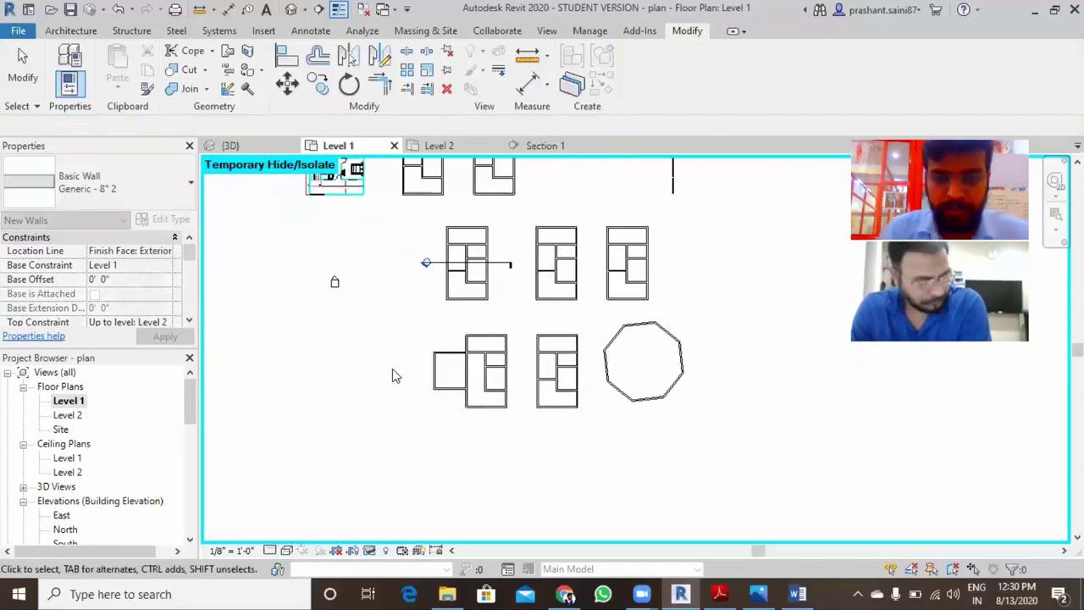
# - Open the Level 2 floor plan and start a Roof by Footprint sketch
pyautogui.click(443, 382)
pyautogui.scroll(2, 415, 368)
pyautogui.click(84, 34)
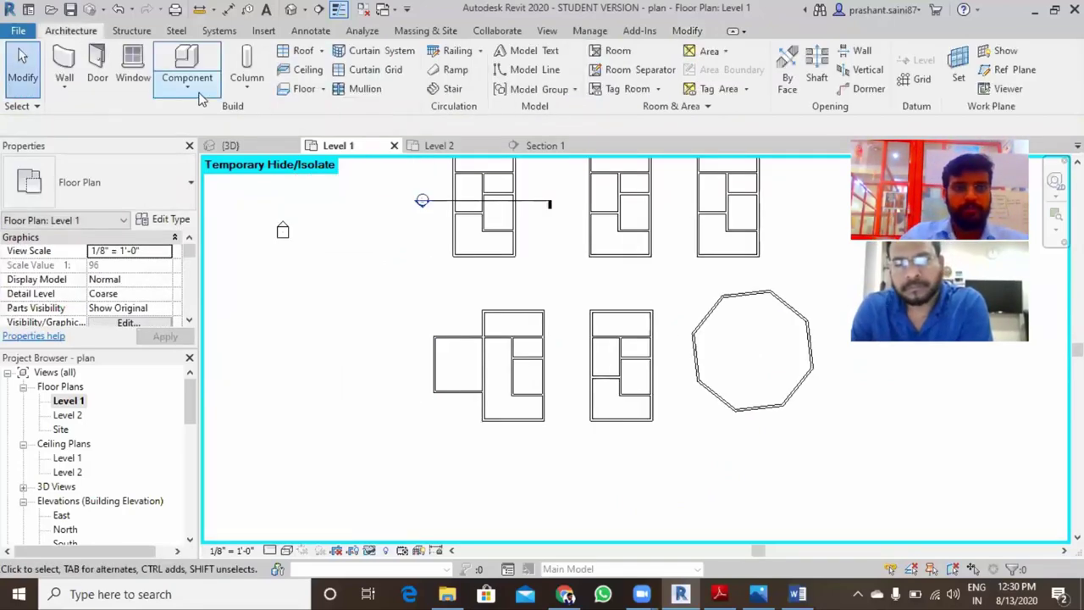
pyautogui.doubleClick(68, 415)
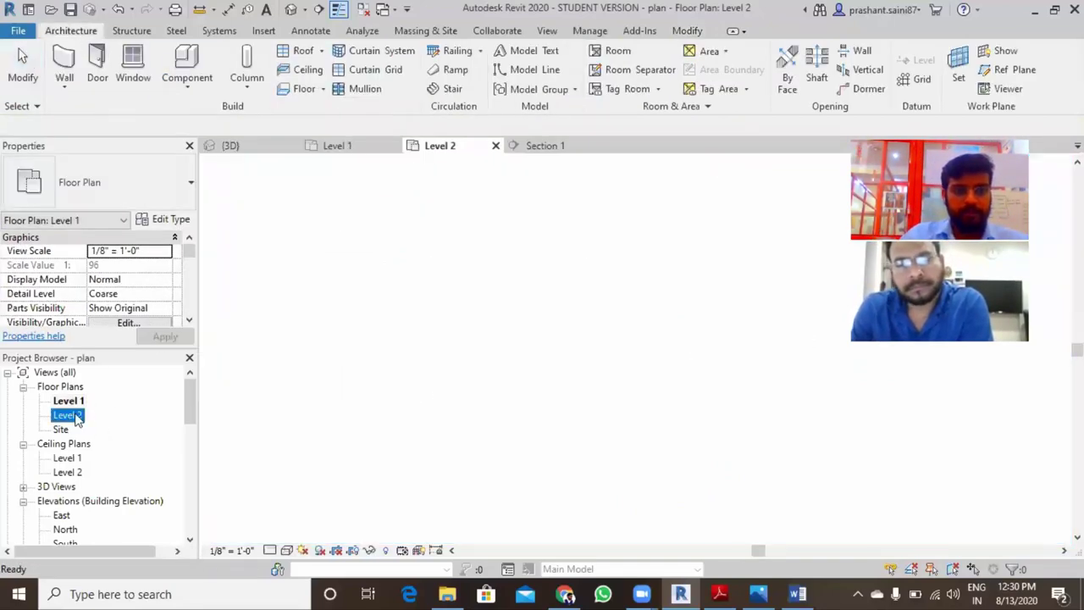
pyautogui.click(322, 51)
pyautogui.click(335, 73)
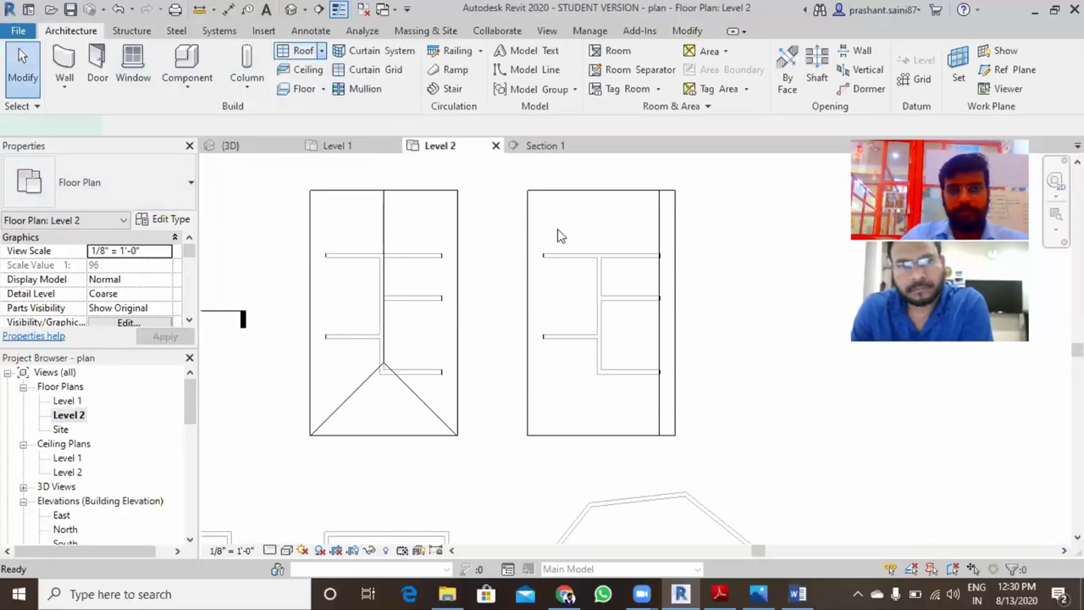
# - Outline the left building's main wall chain and its side wing as roof boundary lines
pyautogui.scroll(-3, 520, 279)
pyautogui.moveTo(571, 303); pyautogui.dragTo(482, 330, button='middle')
pyautogui.scroll(2, 512, 288)
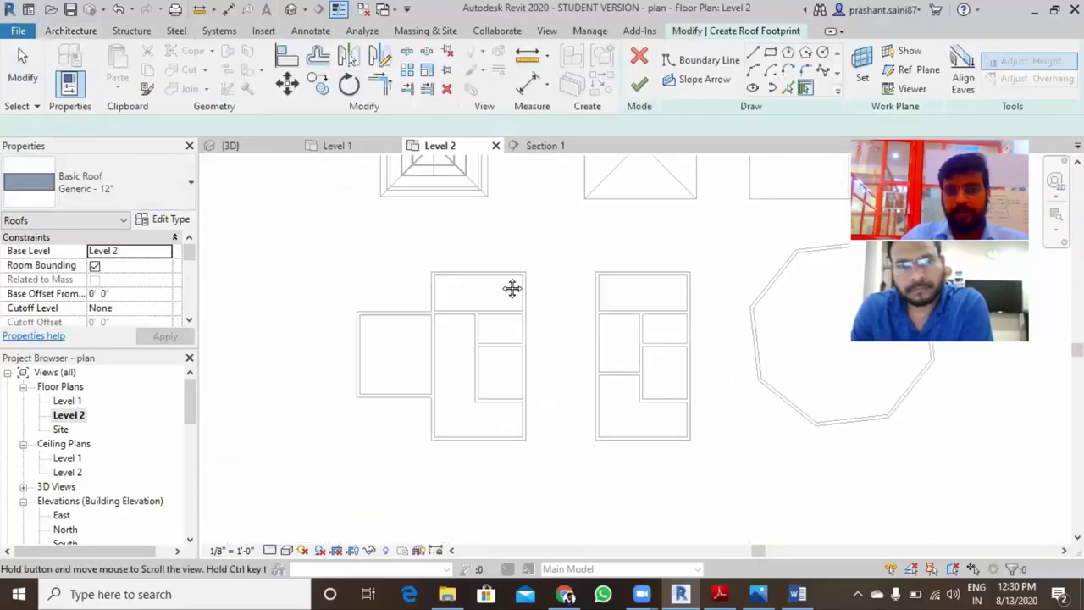
pyautogui.moveTo(512, 288); pyautogui.dragTo(522, 276, button='middle')
pyautogui.press('Tab')
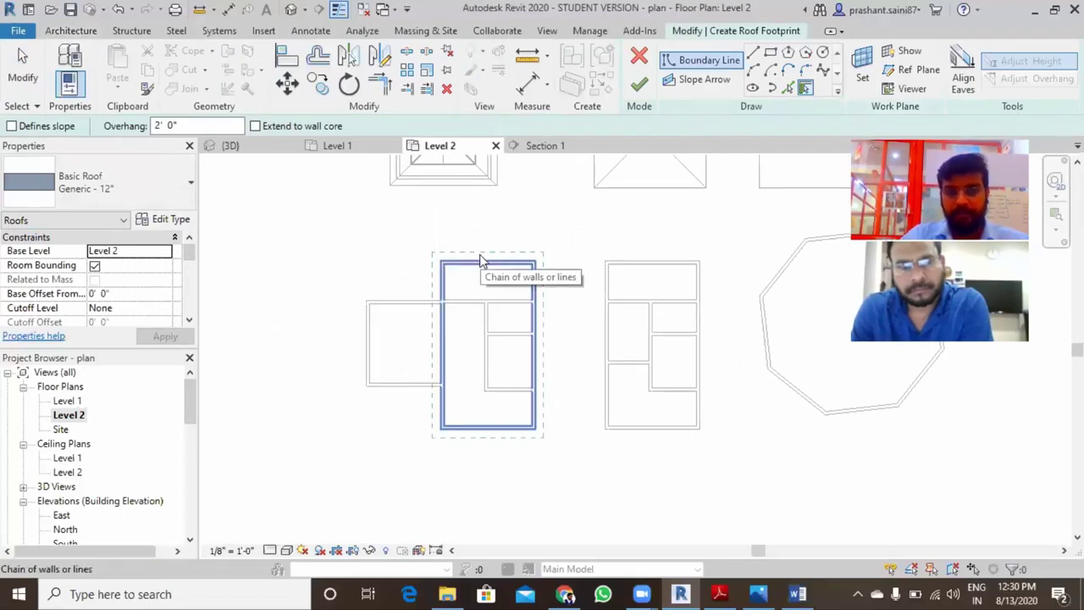
pyautogui.click(481, 260)
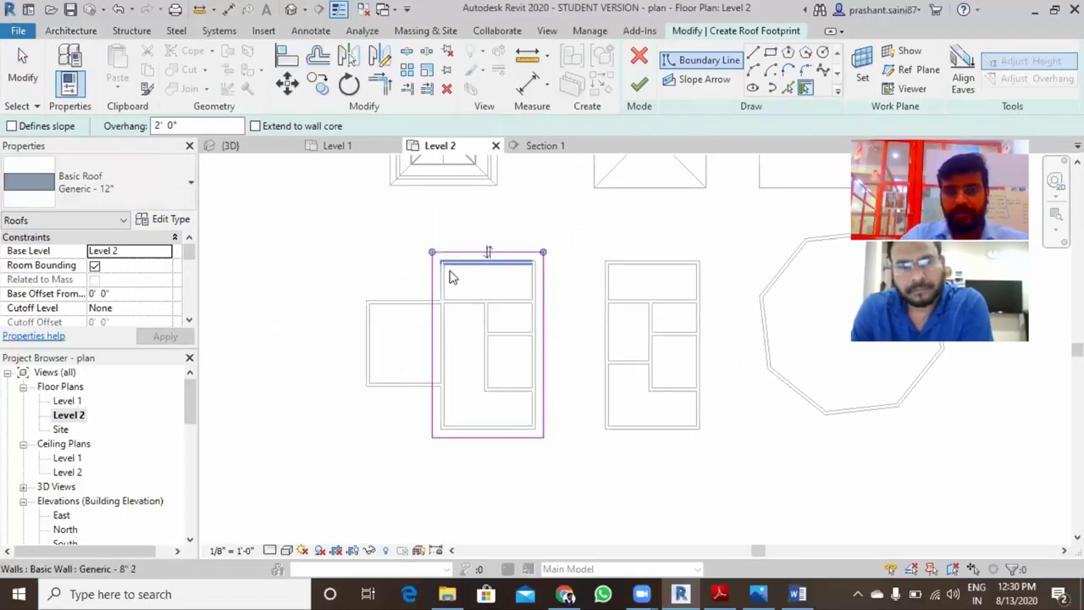
pyautogui.click(398, 305)
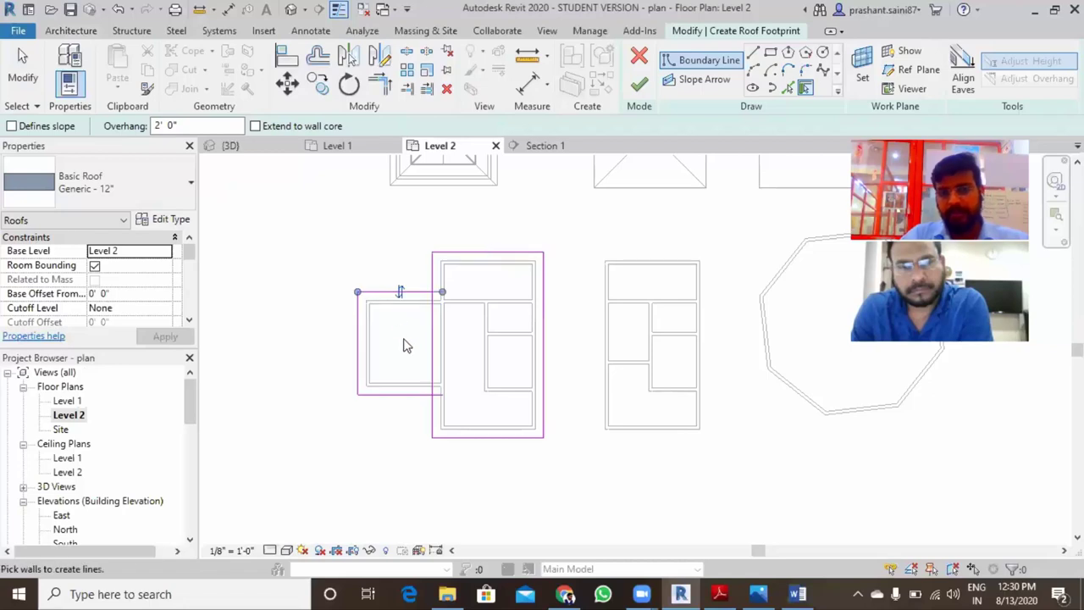
pyautogui.scroll(2, 407, 338)
pyautogui.press('Escape')
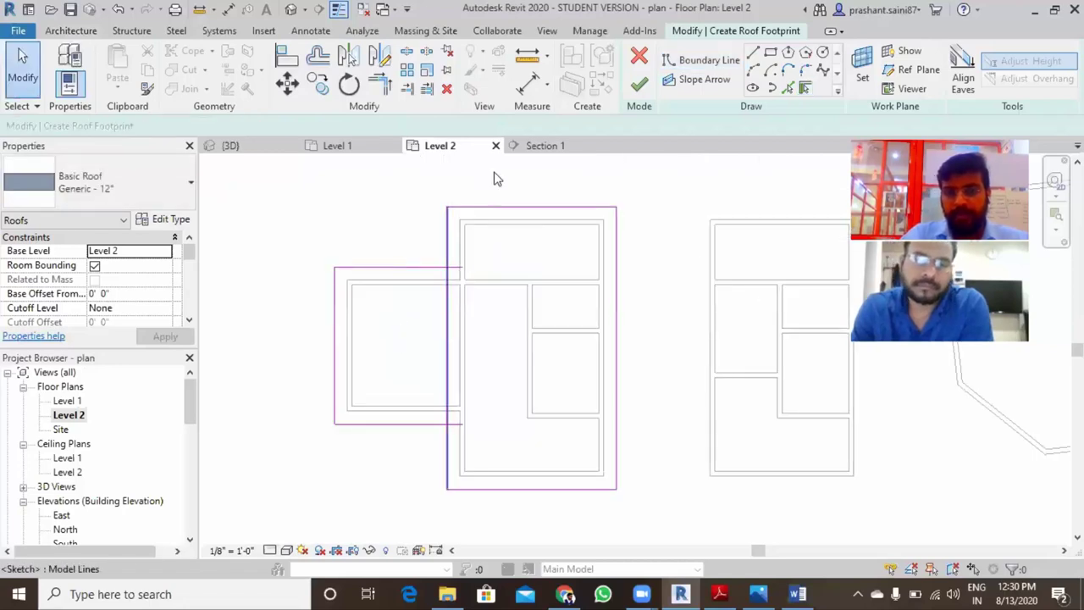
# - Try deleting and corner-trimming the overlapping footprint lines, undoing those attempts
pyautogui.moveTo(438, 295); pyautogui.dragTo(446, 268, button='middle')
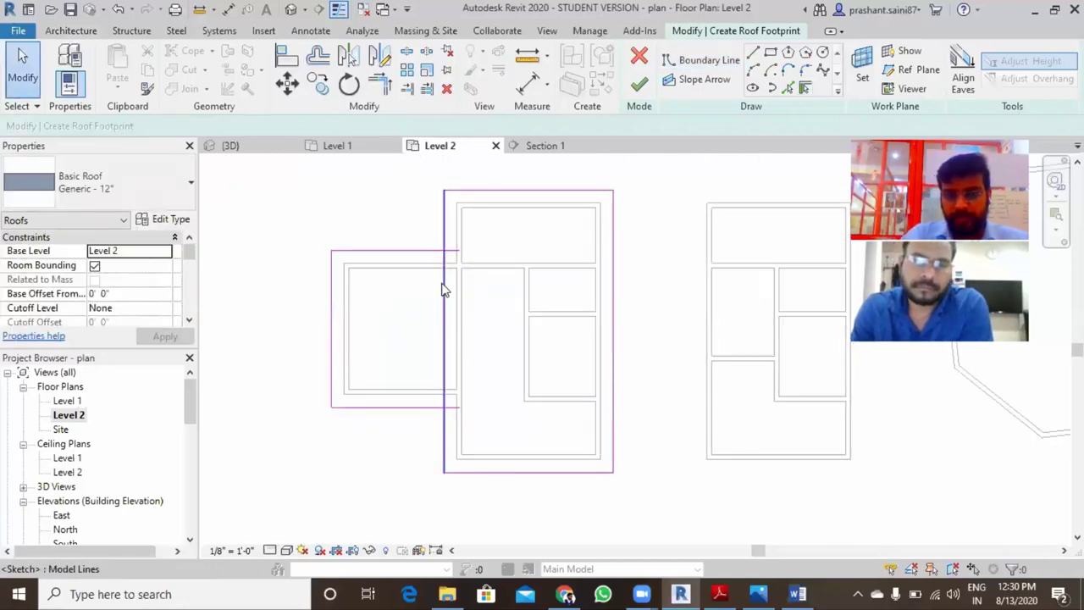
pyautogui.click(443, 290)
pyautogui.press('Delete')
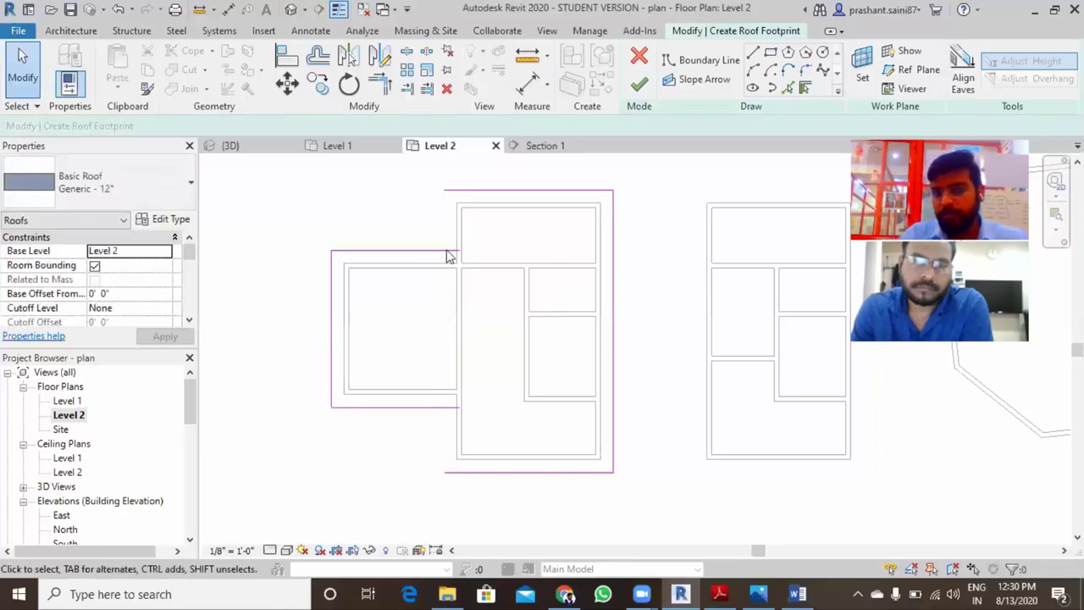
pyautogui.hotkey('ctrl', 'z')
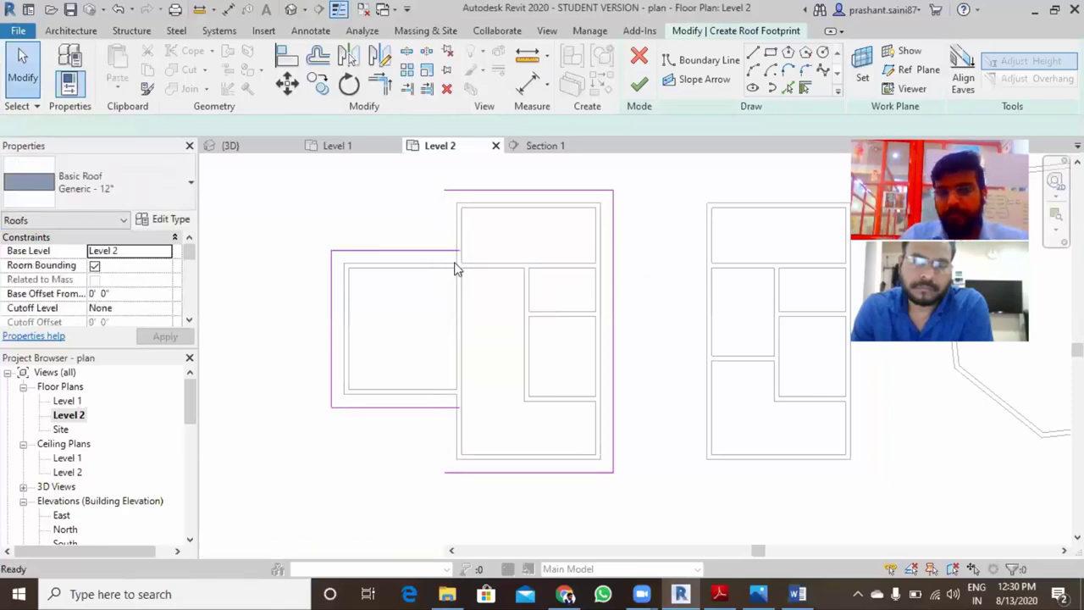
pyautogui.click(380, 83)
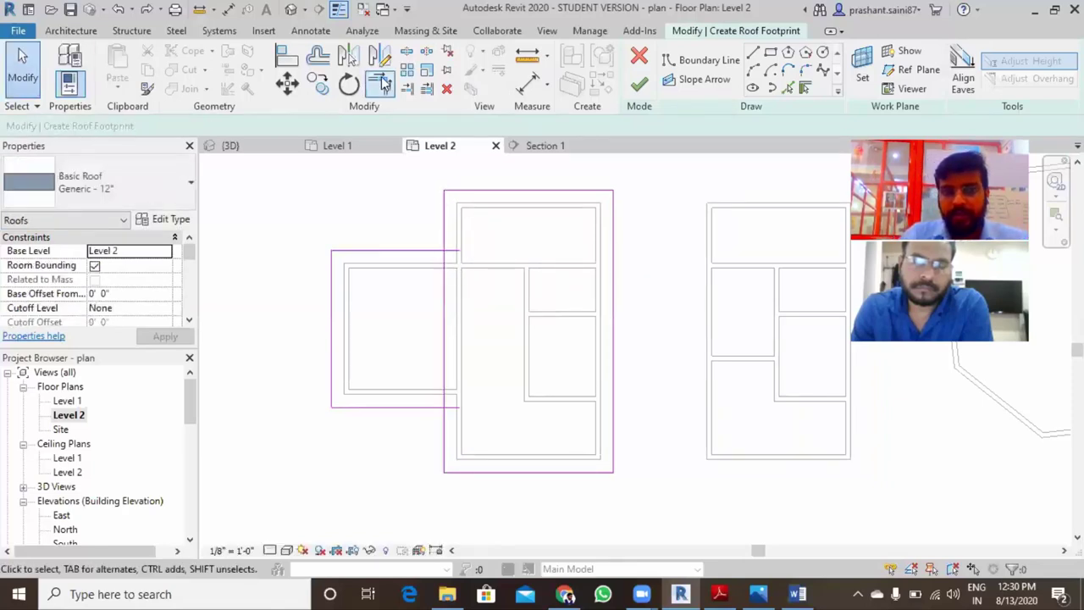
pyautogui.click(444, 252)
pyautogui.click(432, 254)
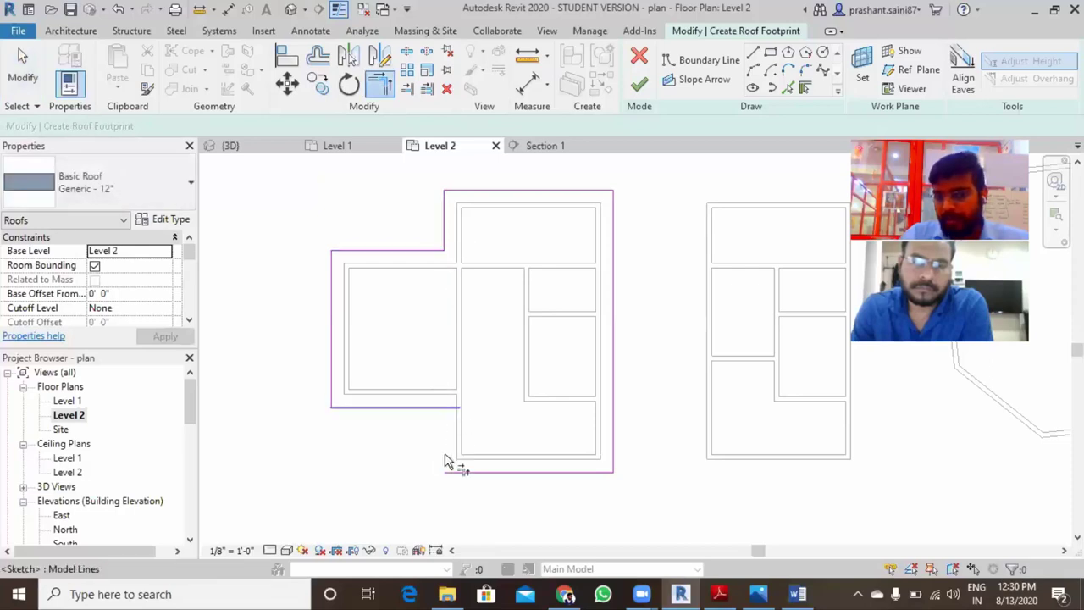
pyautogui.click(416, 416)
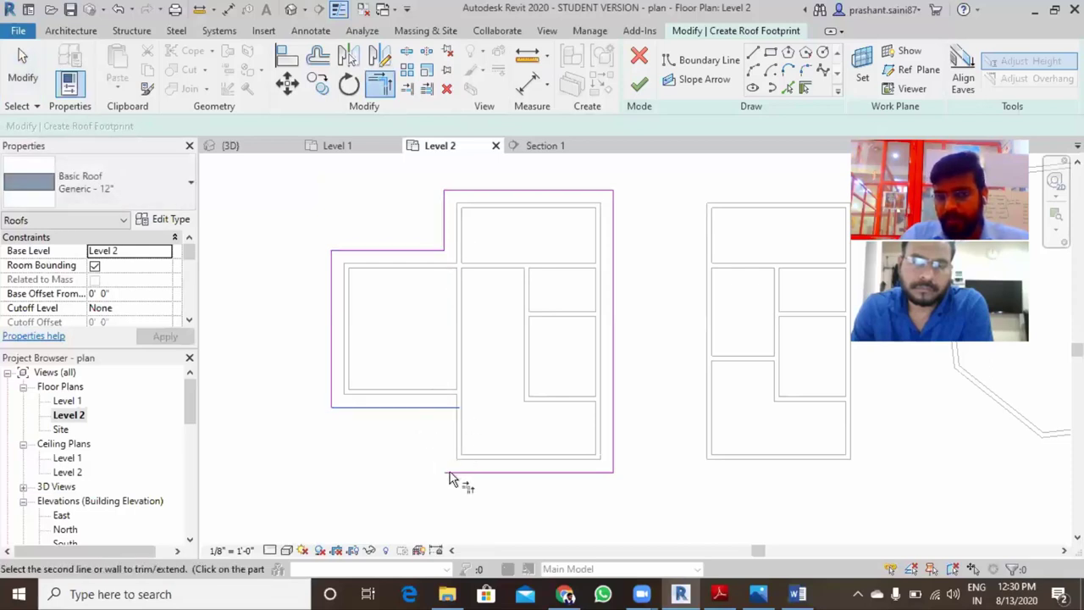
pyautogui.press('Escape')
pyautogui.press('Escape')
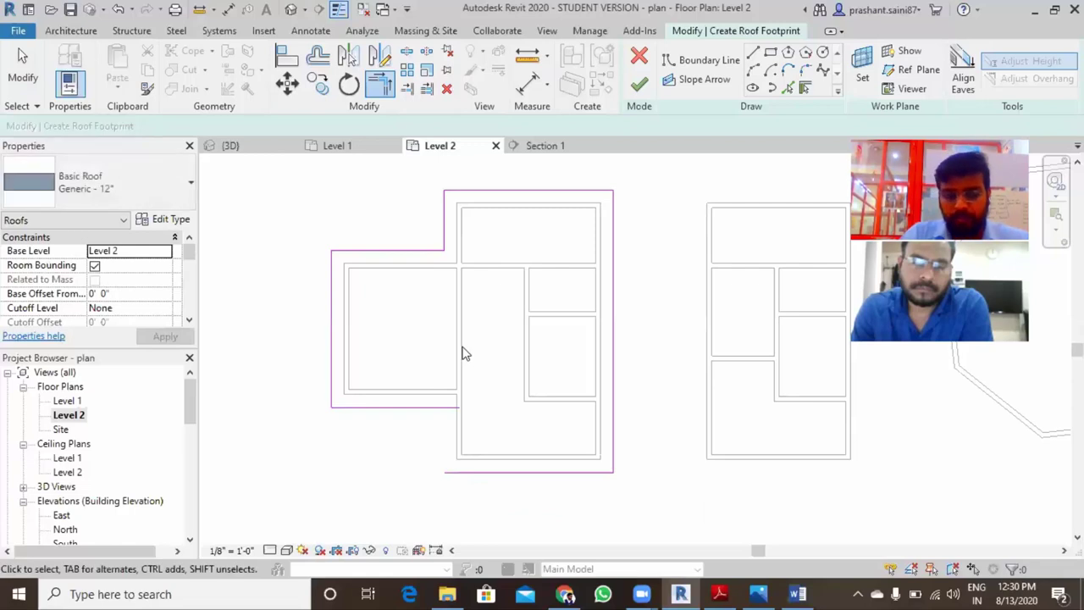
pyautogui.hotkey('ctrl', 'z')
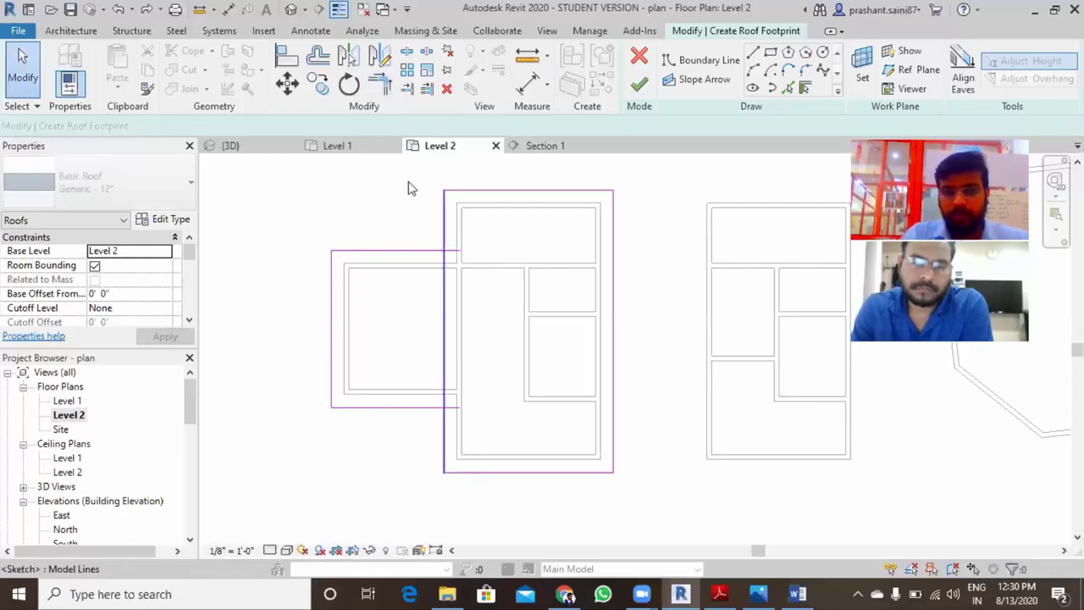
# - Trim the overlapping bottom-left footprint lines to a corner so the outline closes
pyautogui.click(407, 53)
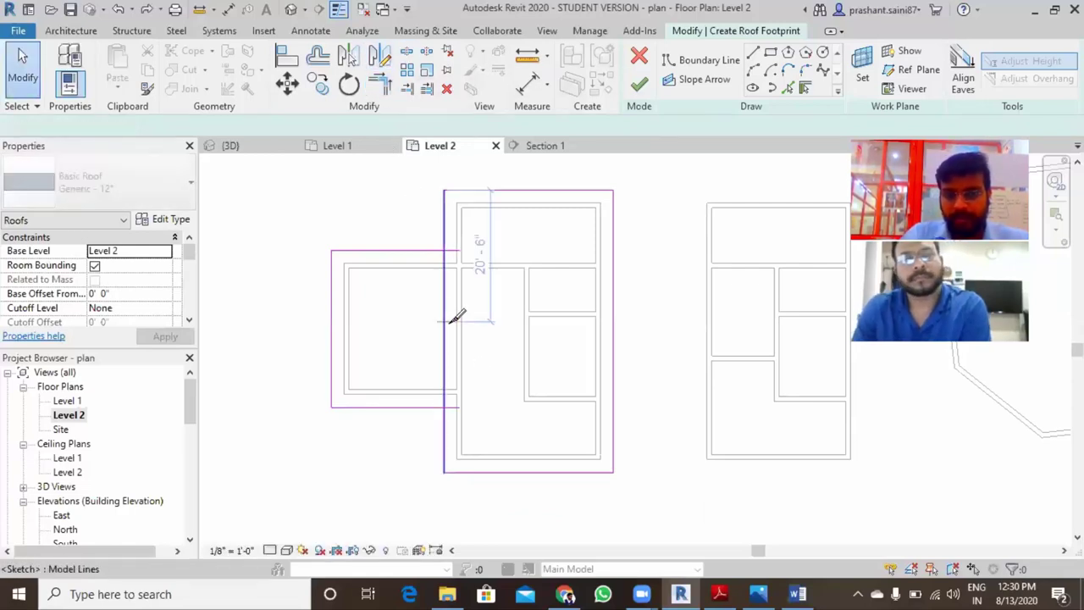
pyautogui.press('Escape')
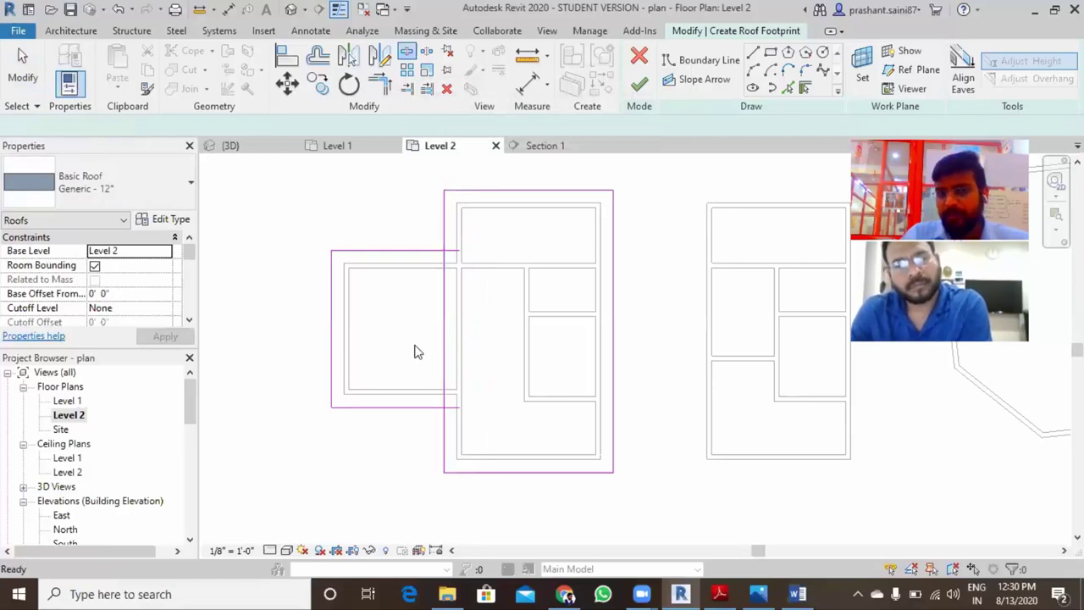
pyautogui.click(380, 82)
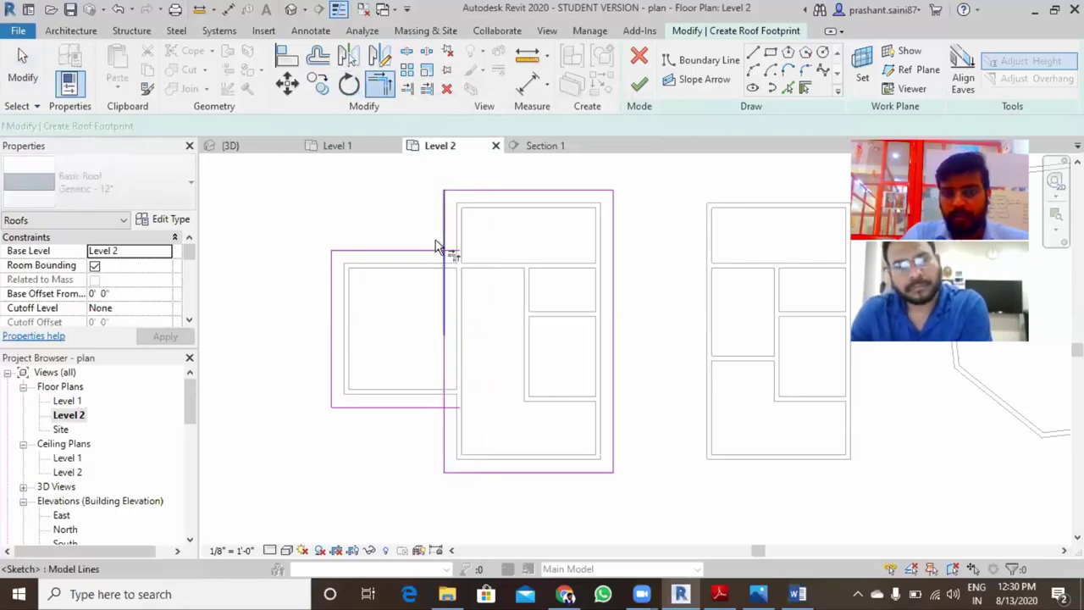
pyautogui.click(418, 405)
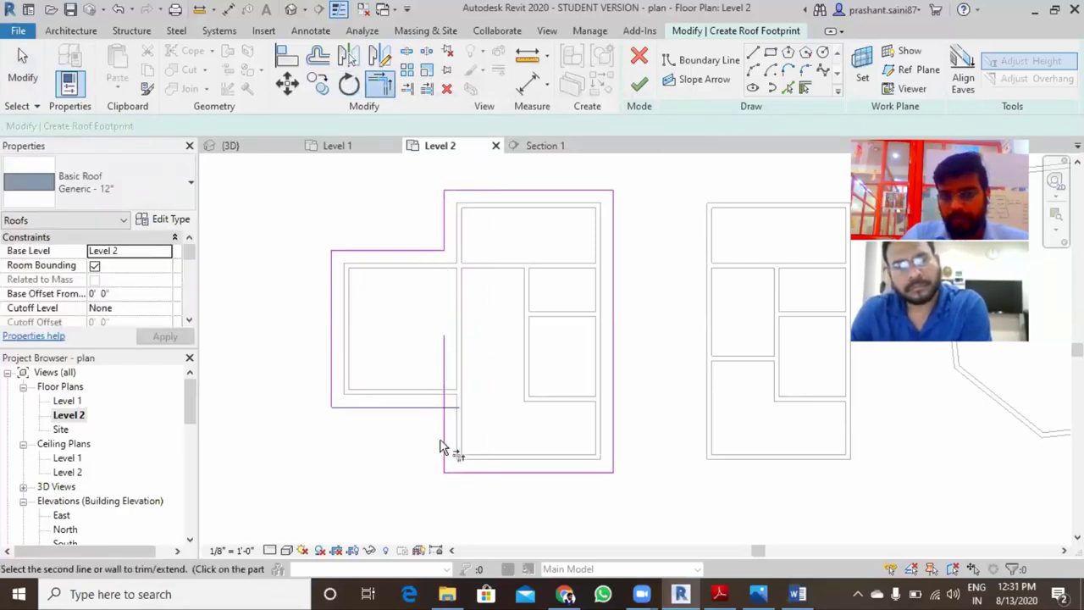
pyautogui.click(442, 446)
pyautogui.scroll(-2, 426, 368)
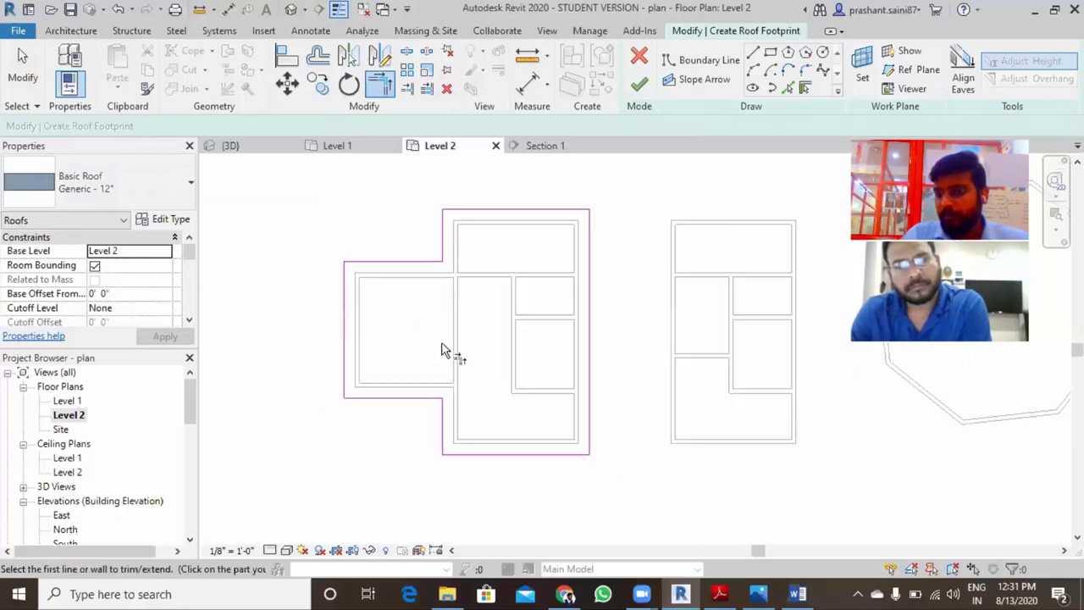
pyautogui.scroll(-2, 447, 351)
pyautogui.press('Escape')
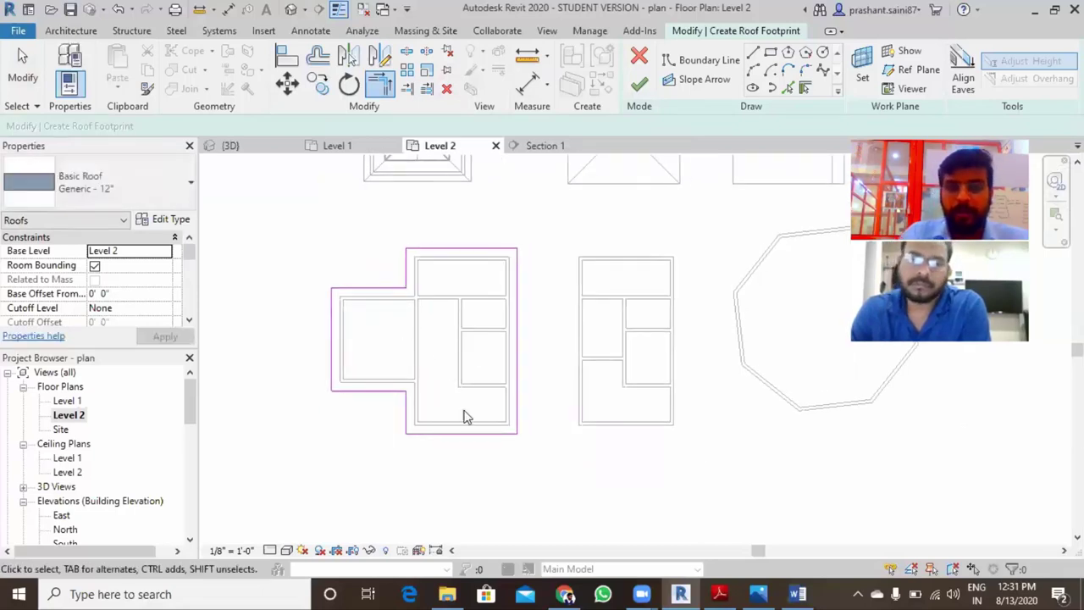
pyautogui.moveTo(472, 390); pyautogui.dragTo(467, 368, button='middle')
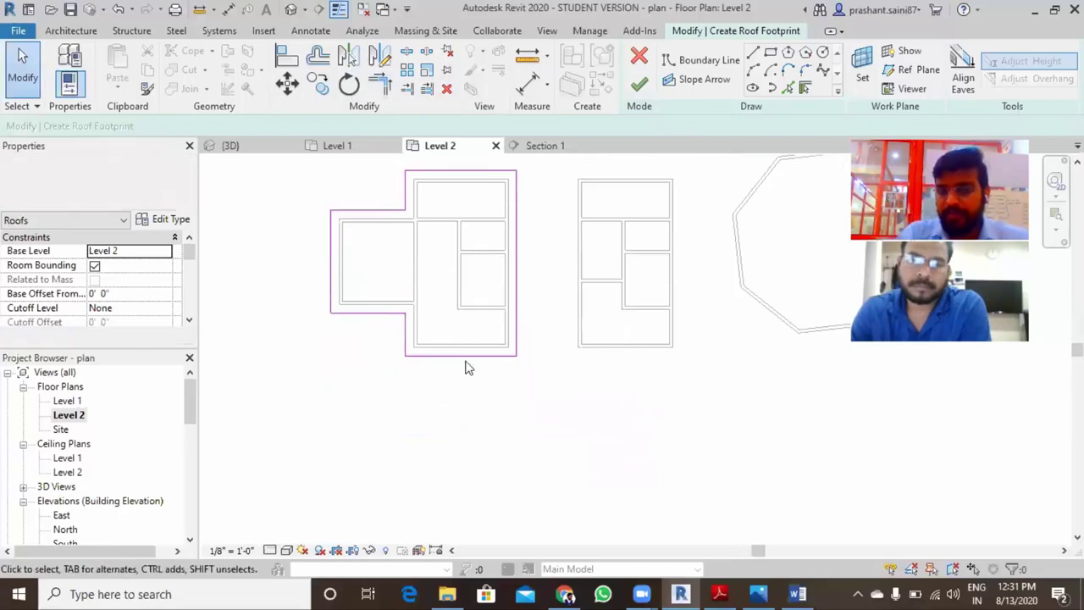
pyautogui.click(773, 56)
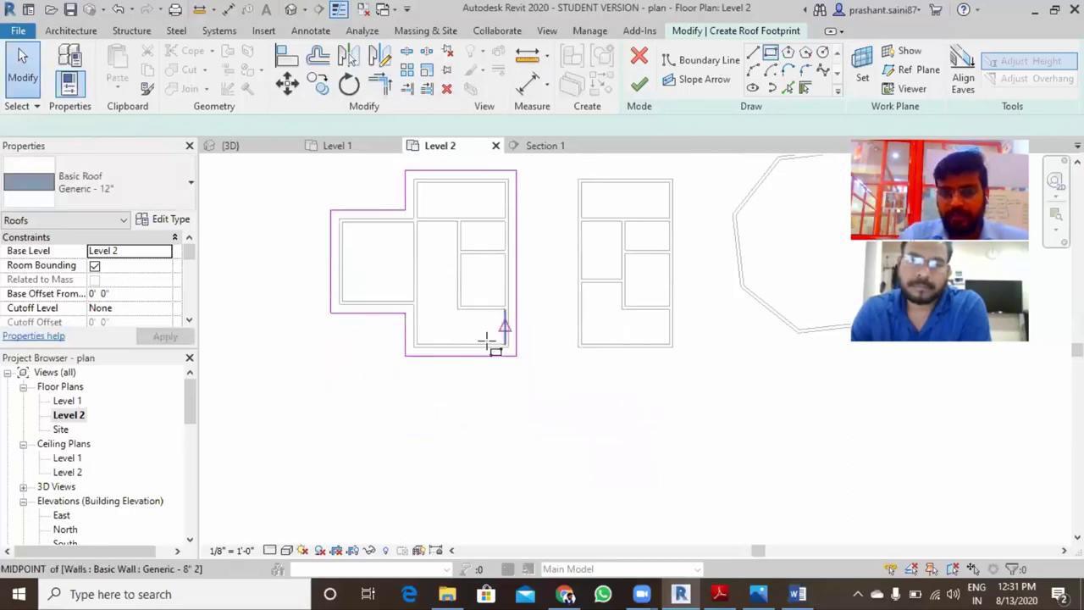
# - Draw a rectangular porch boundary projecting below the main footprint outline
pyautogui.click(444, 349)
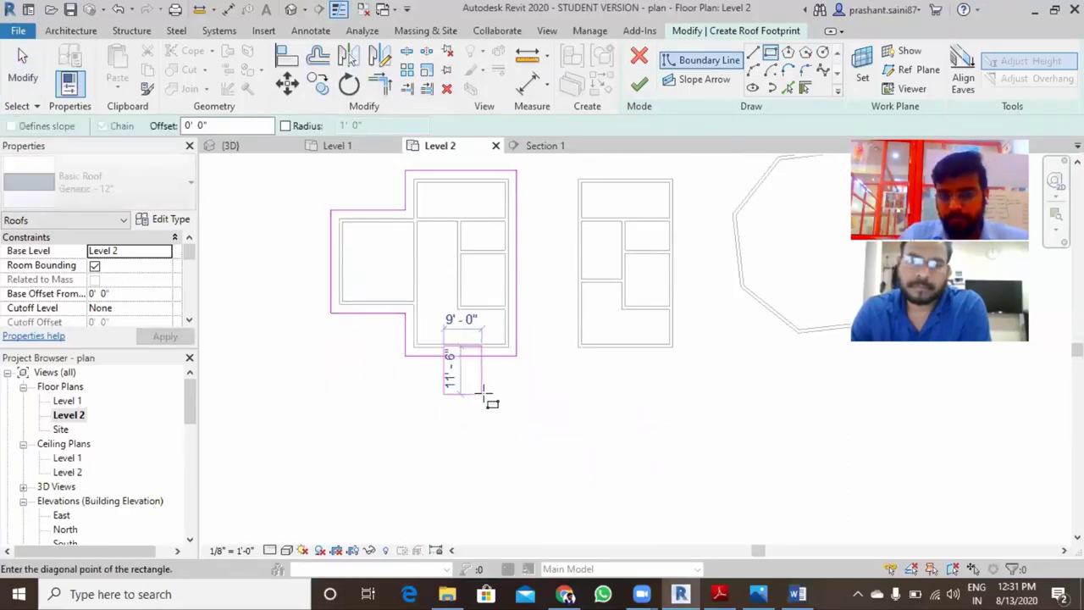
pyautogui.click(486, 394)
pyautogui.scroll(3, 467, 379)
pyautogui.press('Escape')
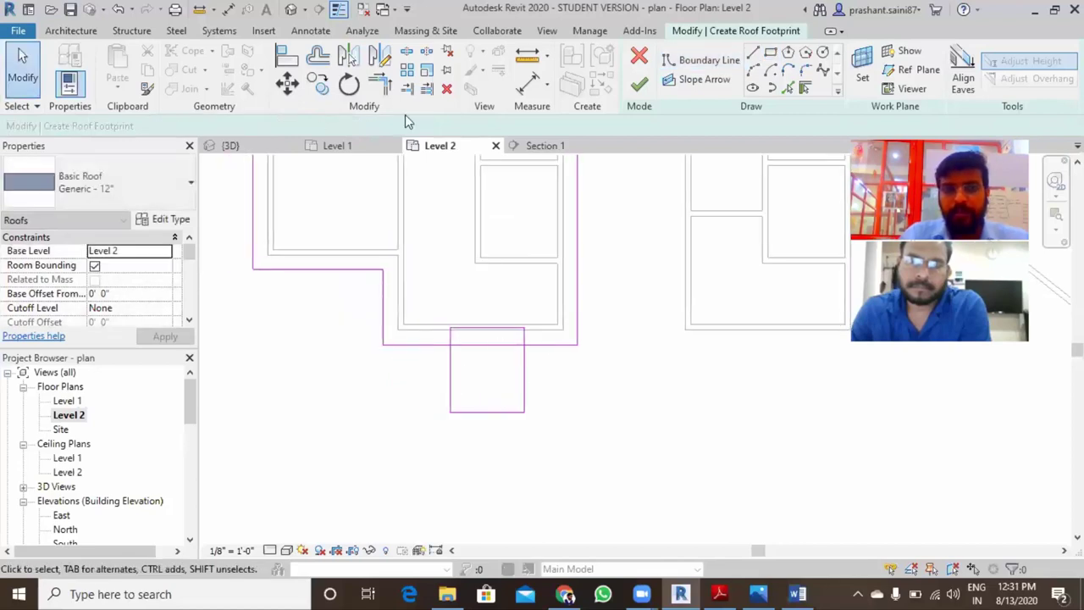
# - Trim the porch into the outline, remove the leftover line, and finish the Generic - 12" roof
pyautogui.click(407, 51)
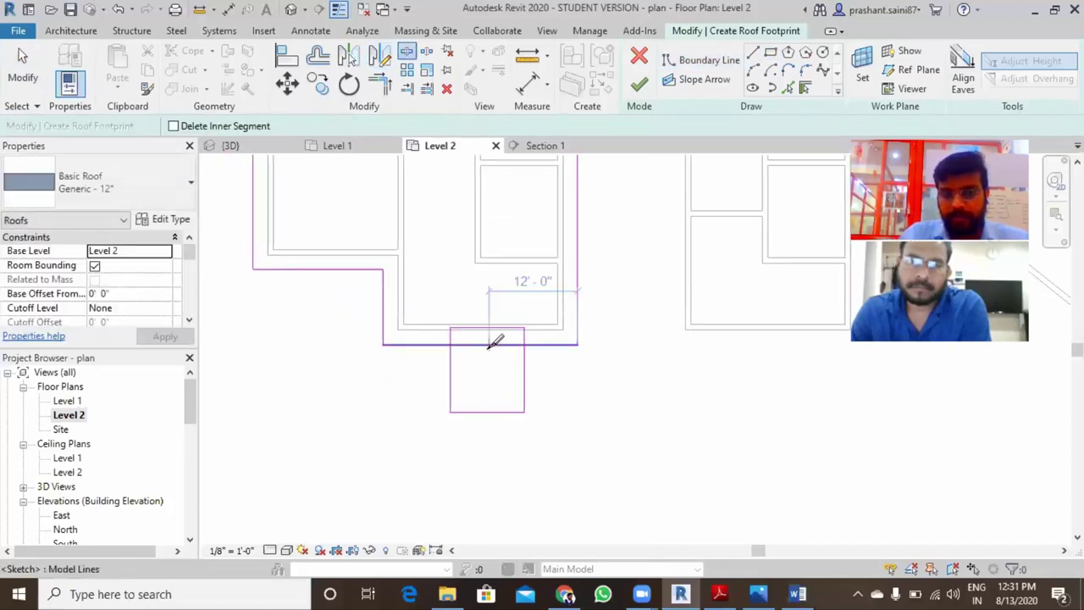
pyautogui.press('Escape')
pyautogui.click(380, 82)
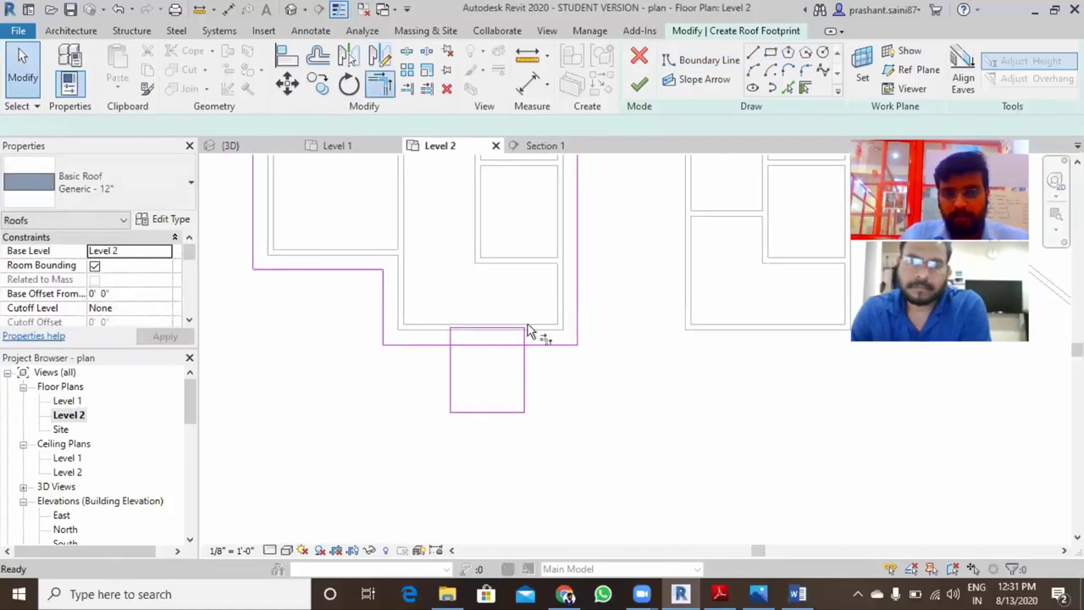
pyautogui.click(524, 360)
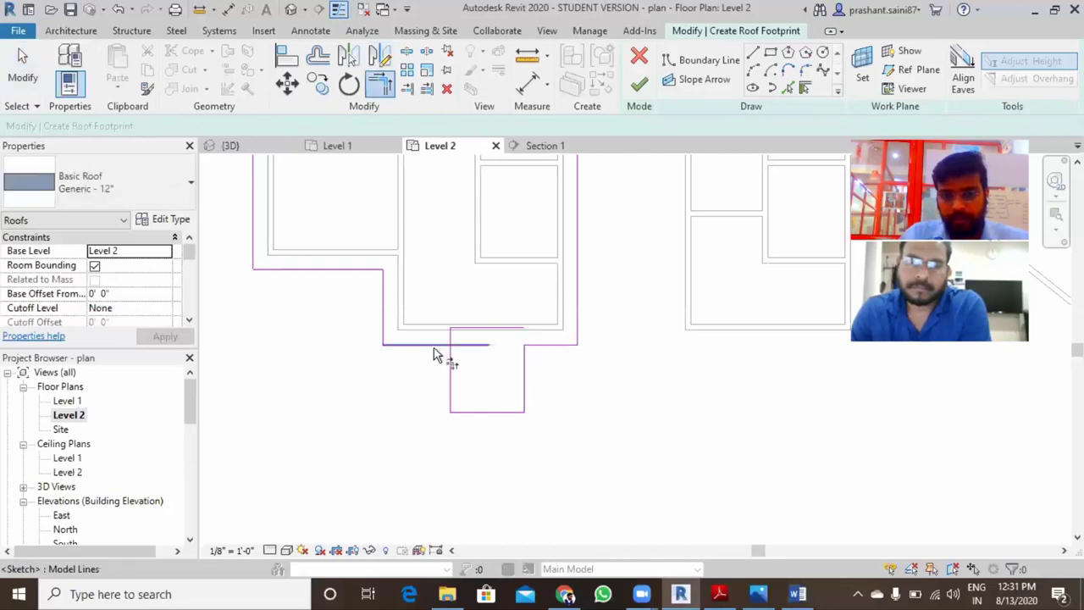
pyautogui.click(458, 375)
pyautogui.press('Escape')
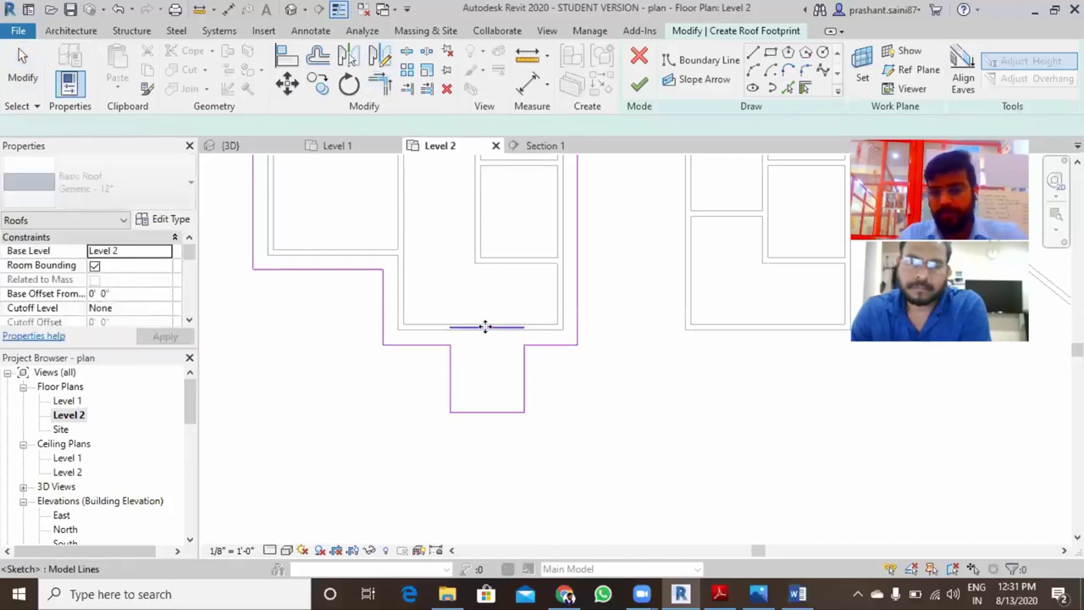
pyautogui.click(503, 329)
pyautogui.press('Escape')
pyautogui.scroll(-4, 567, 407)
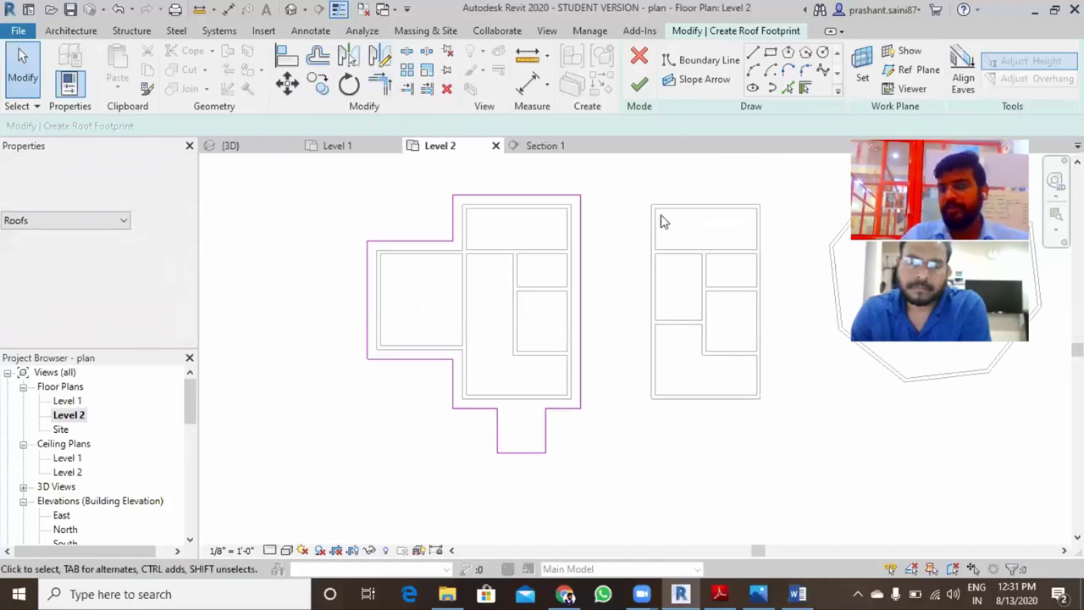
pyautogui.click(639, 88)
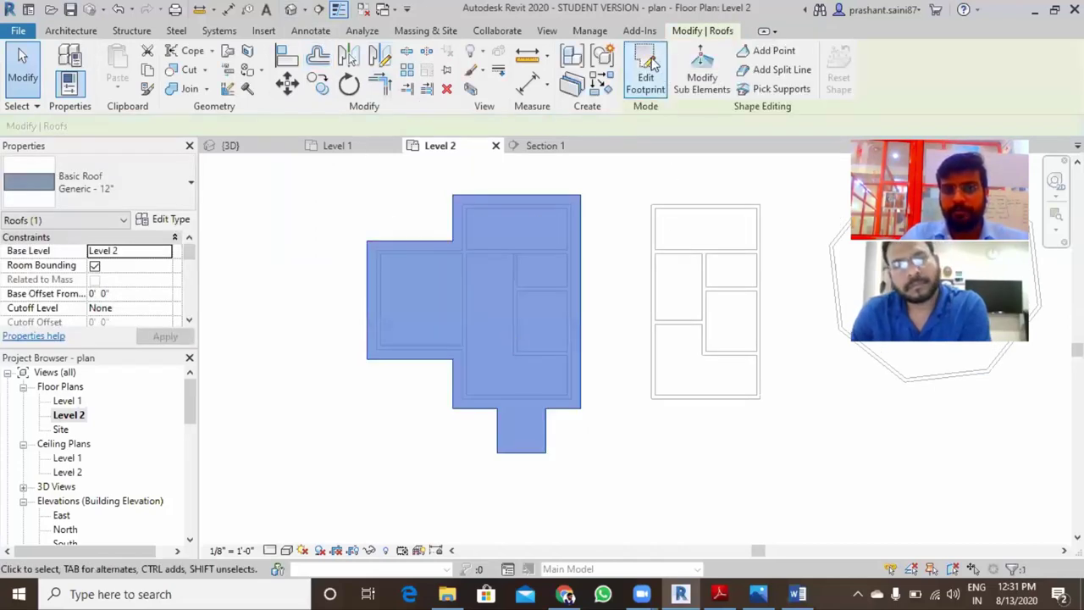
# - Set all twelve footprint edges to Defines Slope, finish the roof, and view it in 3D
pyautogui.doubleClick(552, 238)
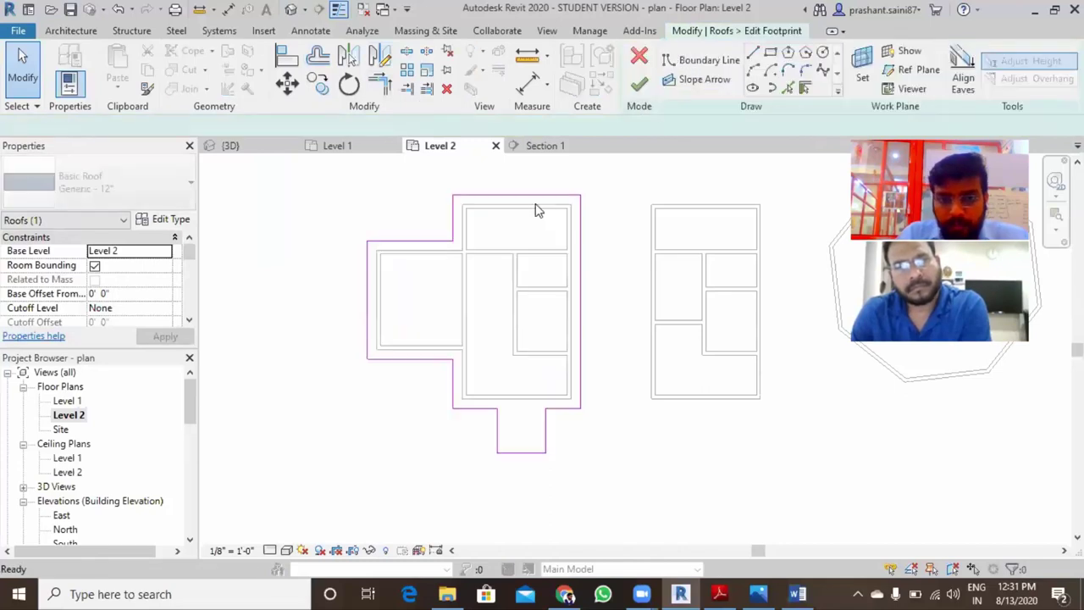
pyautogui.moveTo(339, 175); pyautogui.dragTo(605, 503)
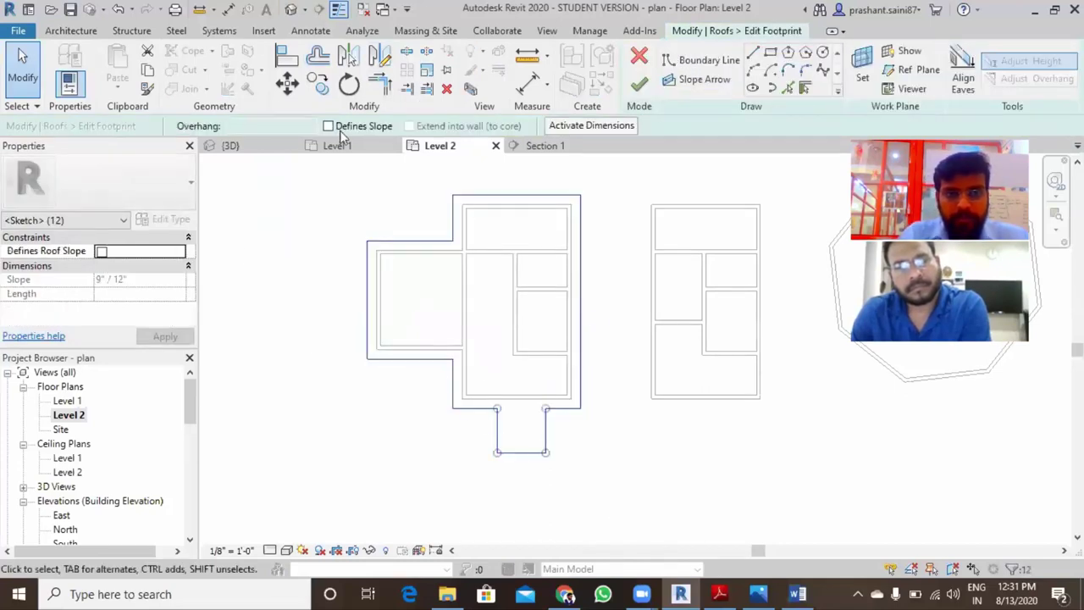
pyautogui.click(329, 126)
pyautogui.click(639, 82)
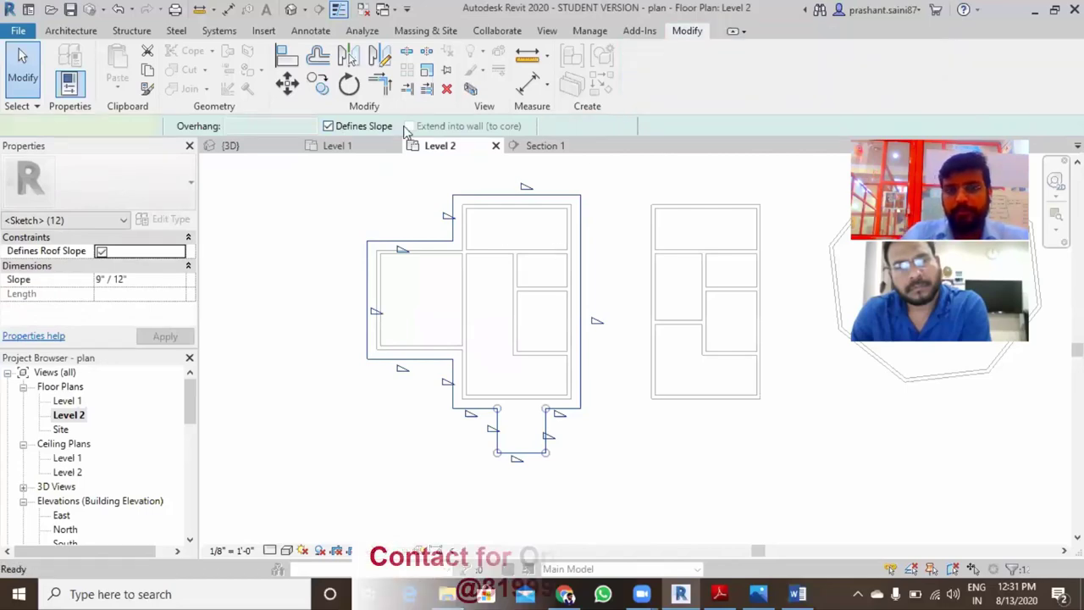
pyautogui.click(291, 10)
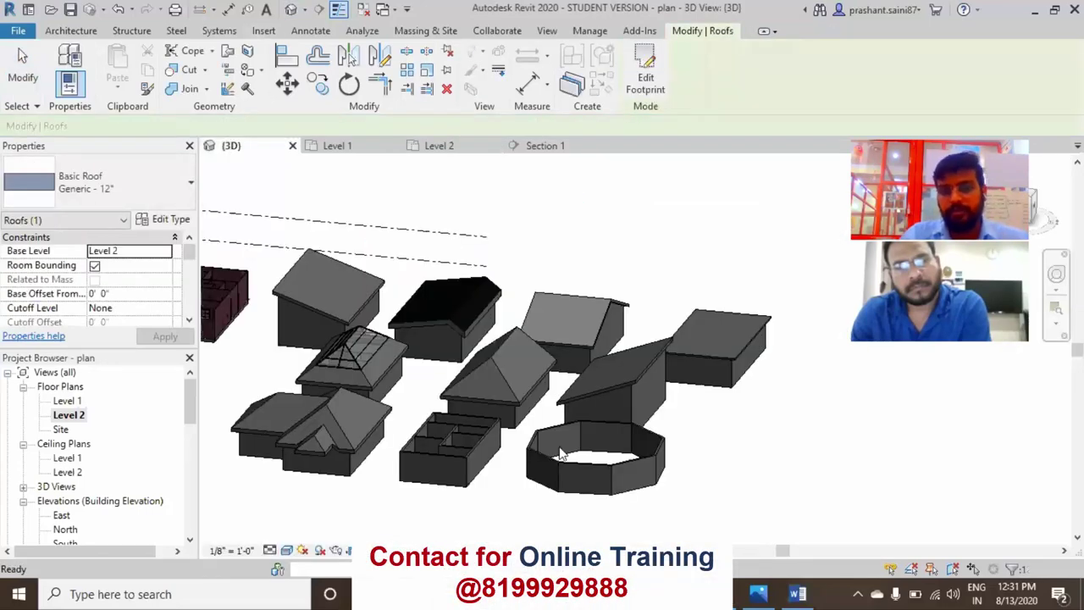
# - Orbit the 3D view to inspect the hipped roofs, then switch to the Word roof-types chart
pyautogui.click(516, 482)
pyautogui.moveTo(516, 482)
pyautogui.keyDown('shift'); pyautogui.mouseDown(button='middle')
pyautogui.moveTo(416, 472)
pyautogui.moveTo(483, 460)
pyautogui.moveTo(576, 472)
pyautogui.moveTo(615, 516)
pyautogui.moveTo(649, 514)
pyautogui.moveTo(562, 483)
pyautogui.moveTo(610, 460)
pyautogui.moveTo(588, 474)
pyautogui.moveTo(598, 460)
pyautogui.moveTo(663, 457)
pyautogui.moveTo(621, 472)
pyautogui.moveTo(698, 409)
pyautogui.moveTo(424, 390)
pyautogui.mouseUp(button='middle'); pyautogui.keyUp('shift')
pyautogui.scroll(3, 720, 388)
pyautogui.scroll(3, 590, 435)
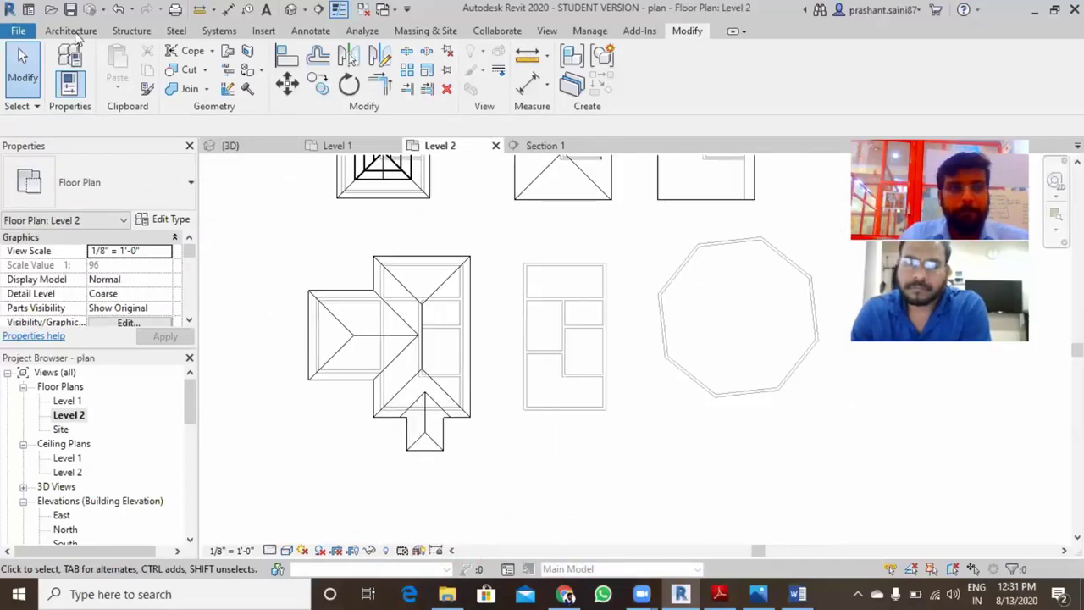
pyautogui.scroll(12, 356, 66)
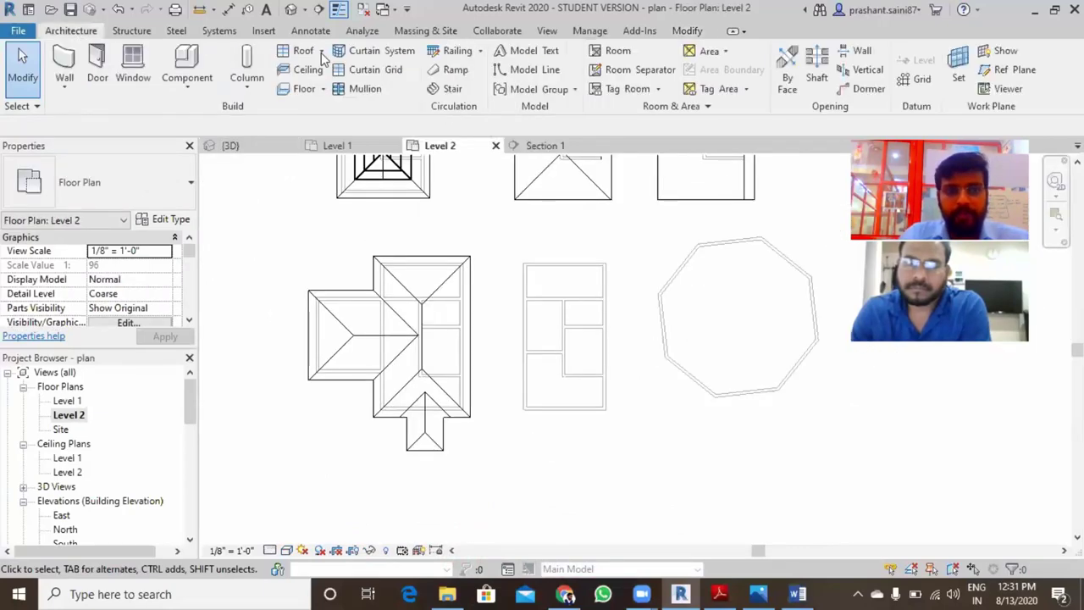
pyautogui.click(321, 50)
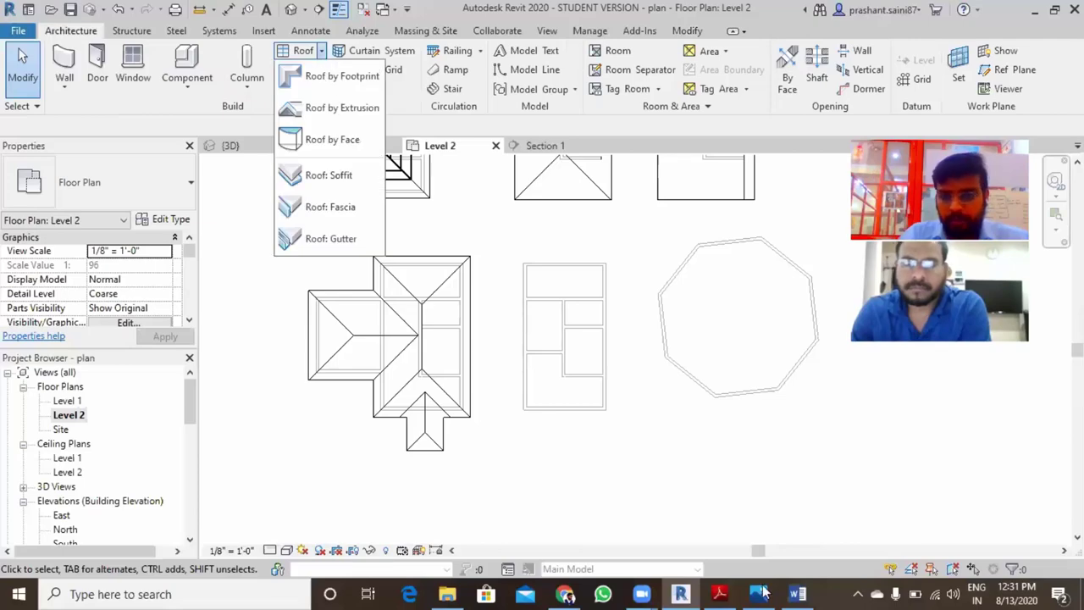
pyautogui.click(801, 592)
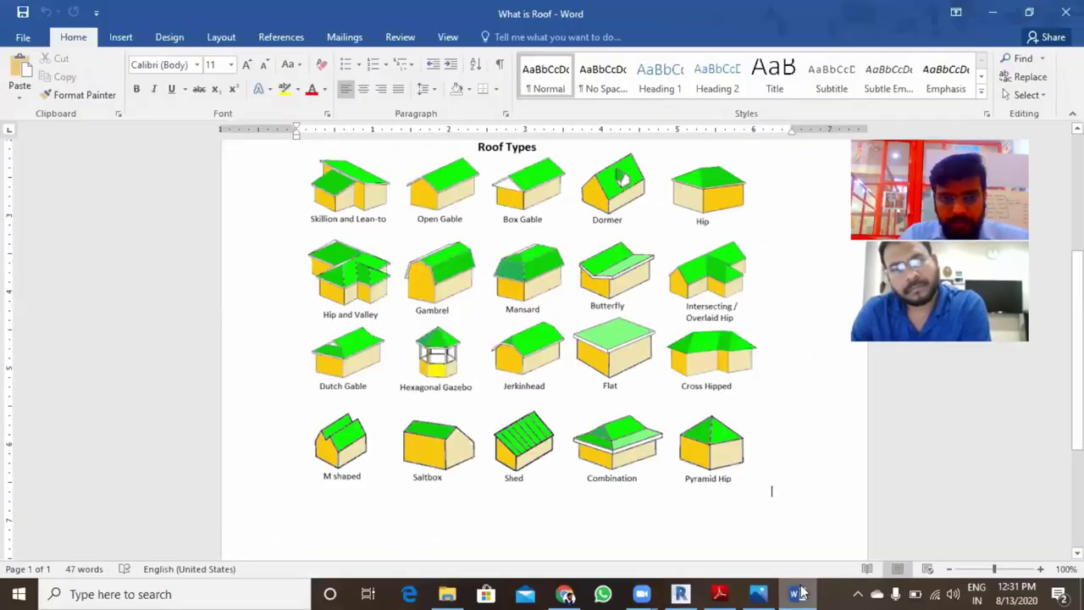
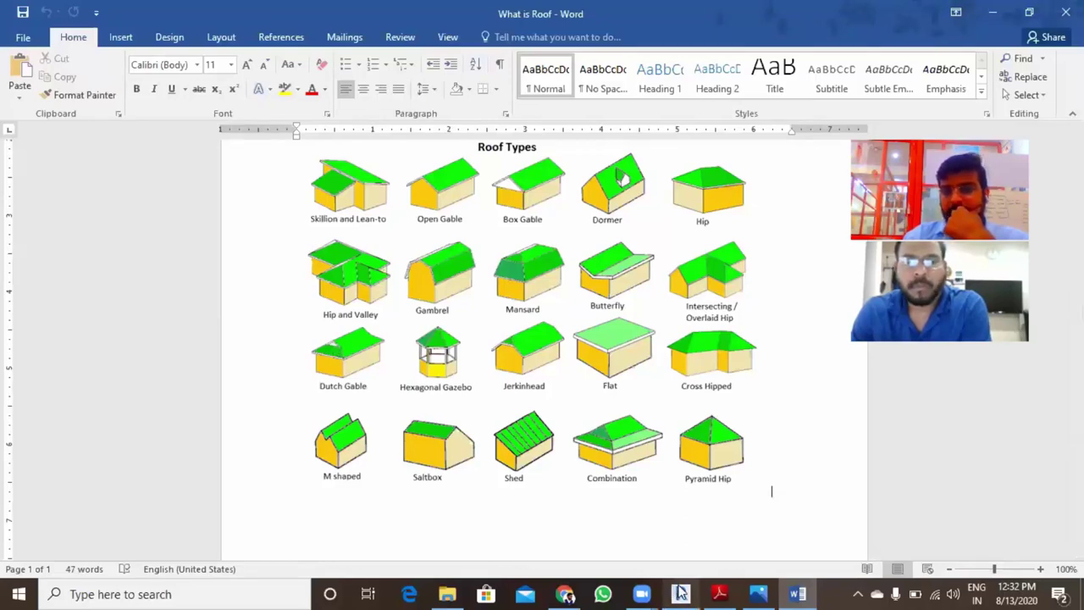
# - Switch from Word back to the Revit Level 2 floor plan and frame the buildings
pyautogui.click(681, 593)
pyautogui.moveTo(585, 355); pyautogui.dragTo(567, 387, button='middle')
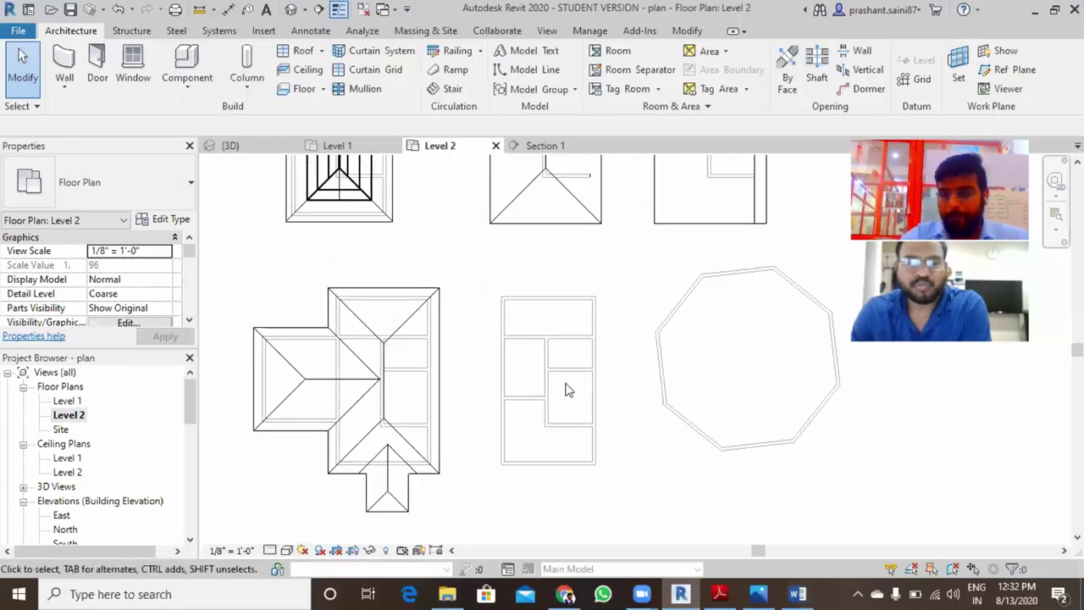
# - Create a footprint roof over the middle building from its chain of walls
pyautogui.scroll(1, 567, 390)
pyautogui.click(65, 85)
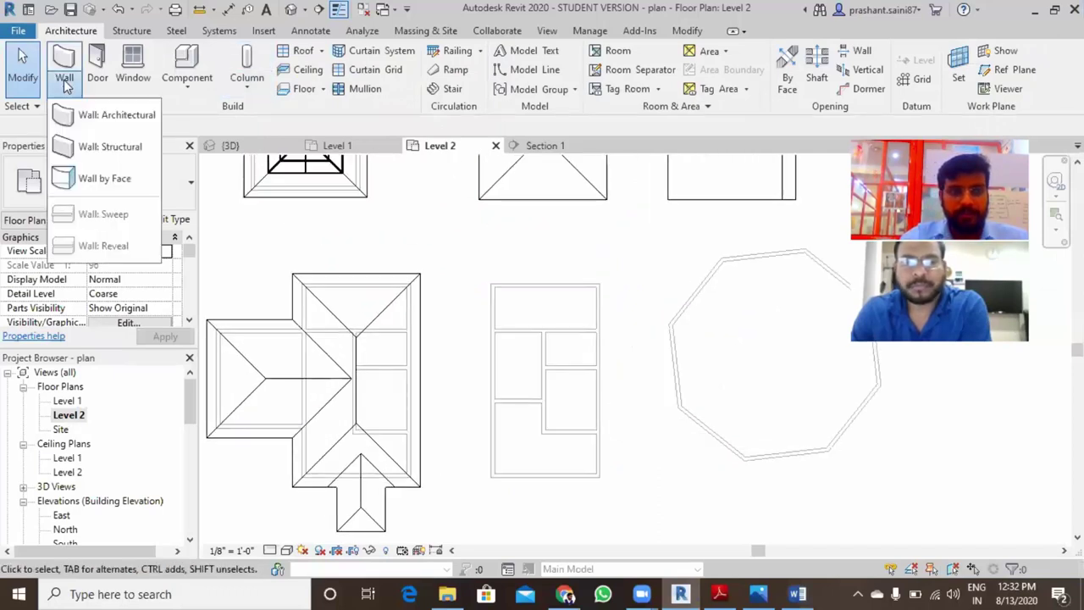
pyautogui.click(321, 51)
pyautogui.click(339, 75)
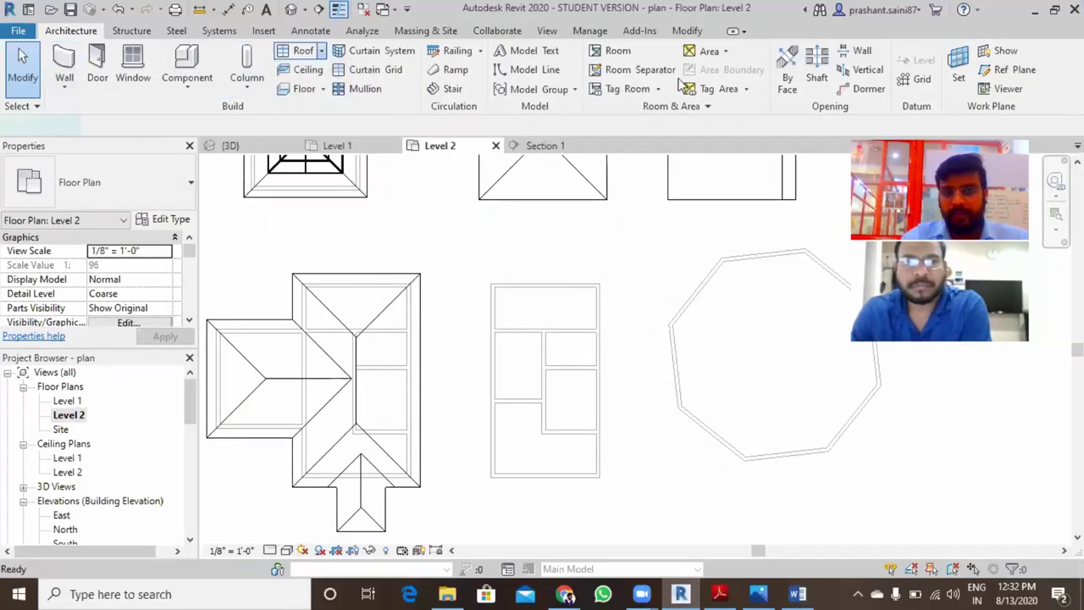
pyautogui.click(805, 88)
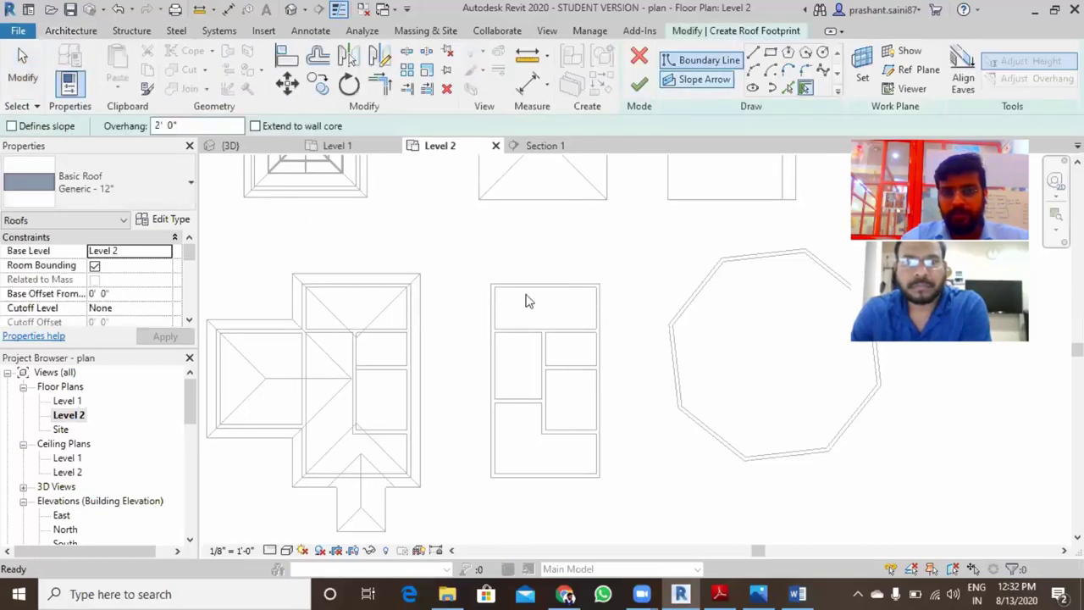
pyautogui.press('Tab')
pyautogui.click(600, 339)
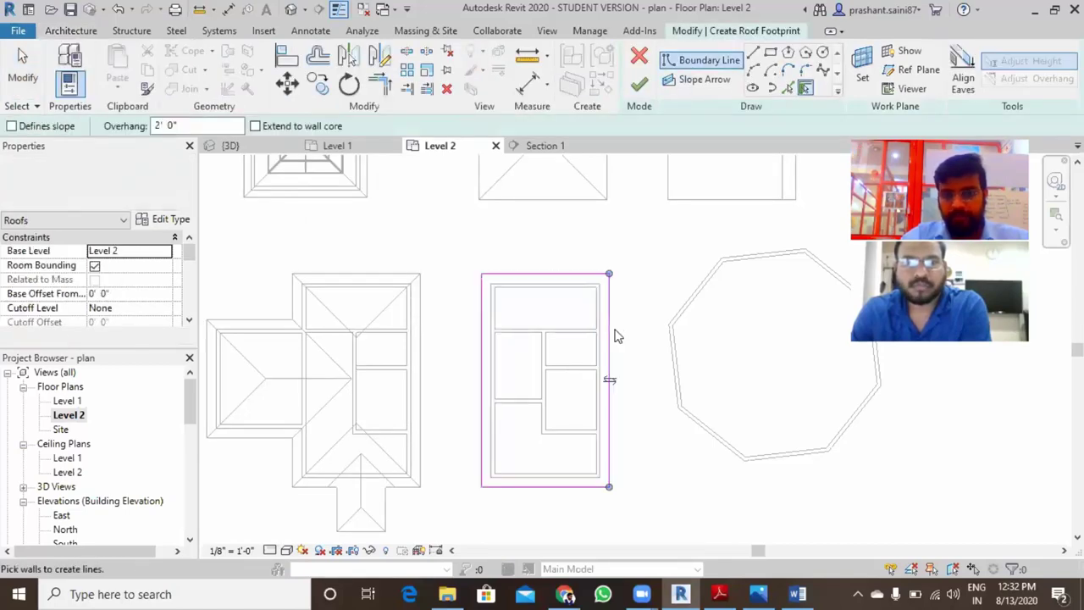
pyautogui.click(640, 85)
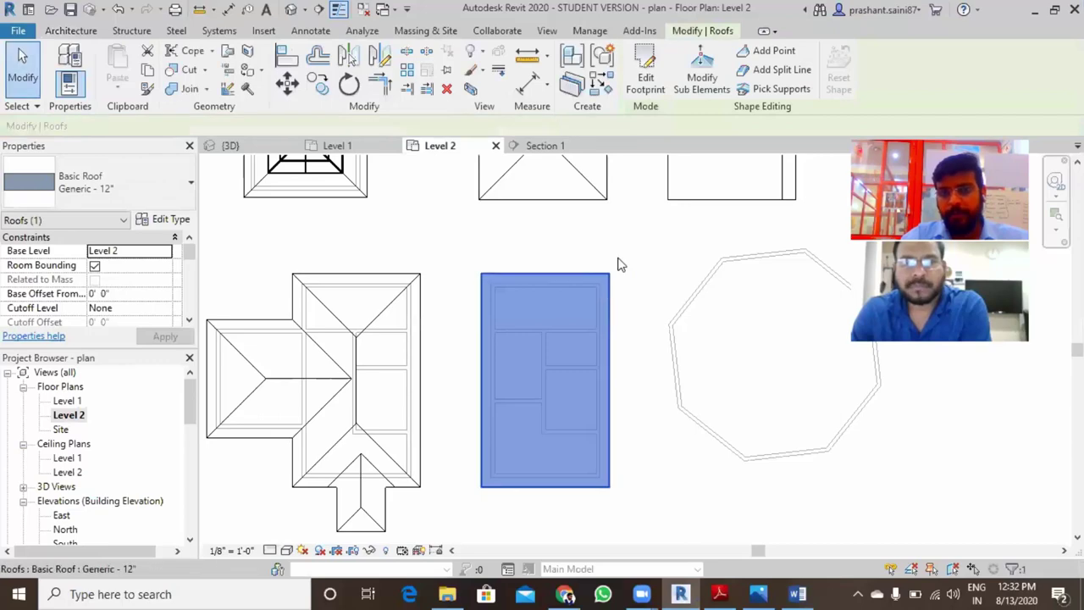
# - Edit the roof footprint so every edge defines slope, producing a hip roof
pyautogui.doubleClick(561, 272)
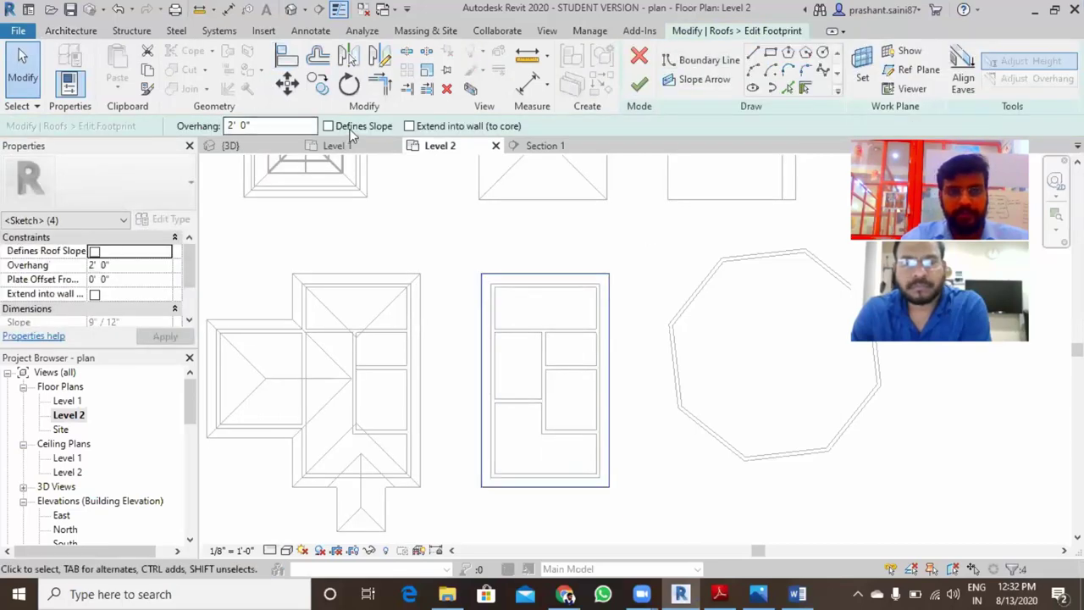
pyautogui.click(351, 129)
pyautogui.click(640, 83)
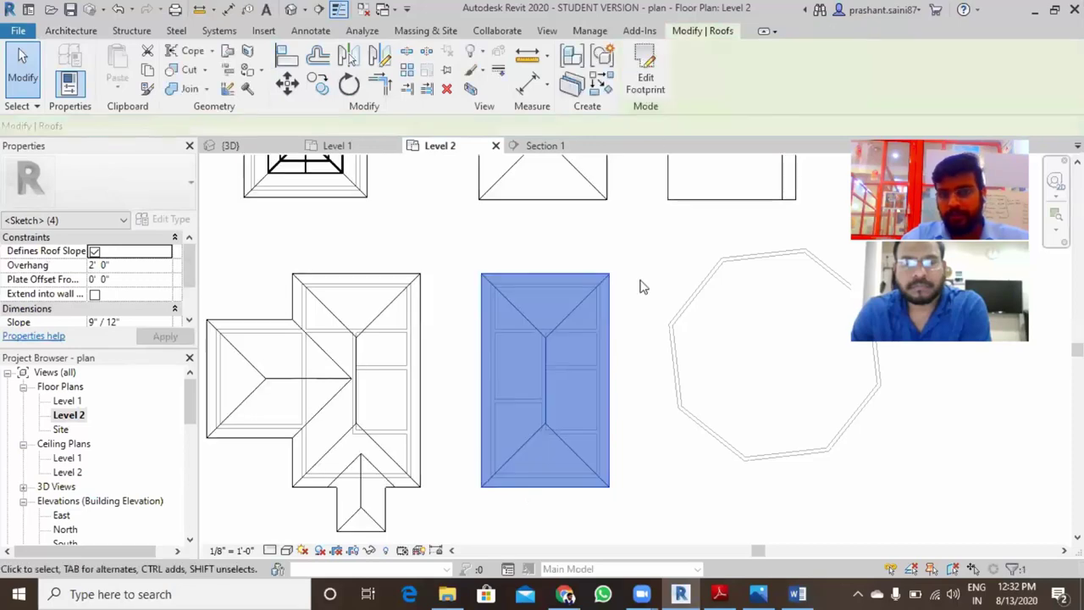
pyautogui.click(639, 285)
# - Pan and zoom around the new hip roof in 3D, then reopen the Level 2 plan
pyautogui.hotkey('ctrl', 'Tab')
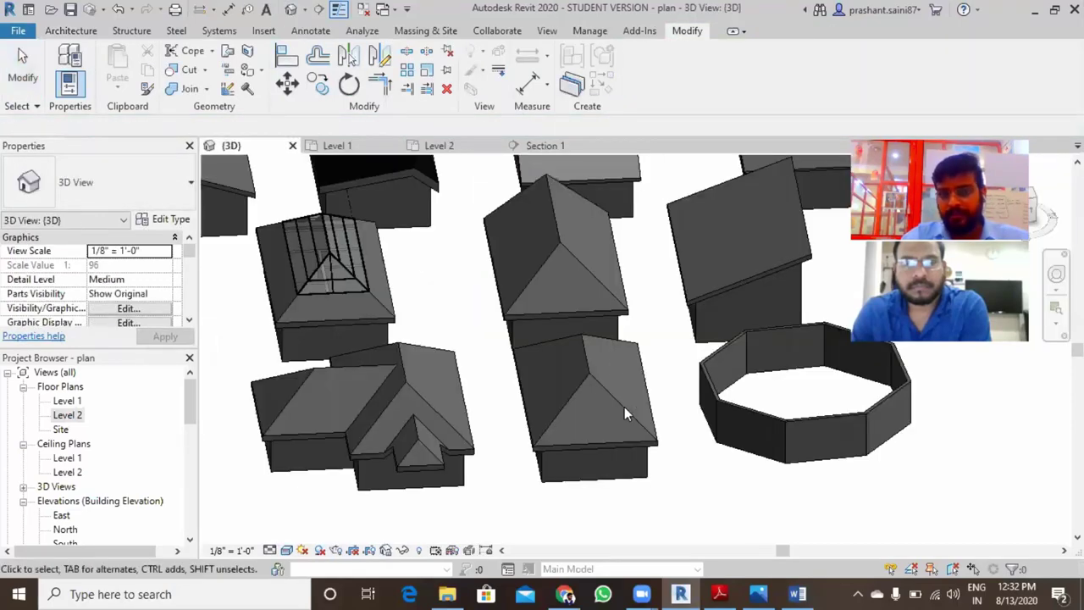
pyautogui.moveTo(608, 399); pyautogui.dragTo(655, 402, button='middle')
pyautogui.scroll(2, 607, 349)
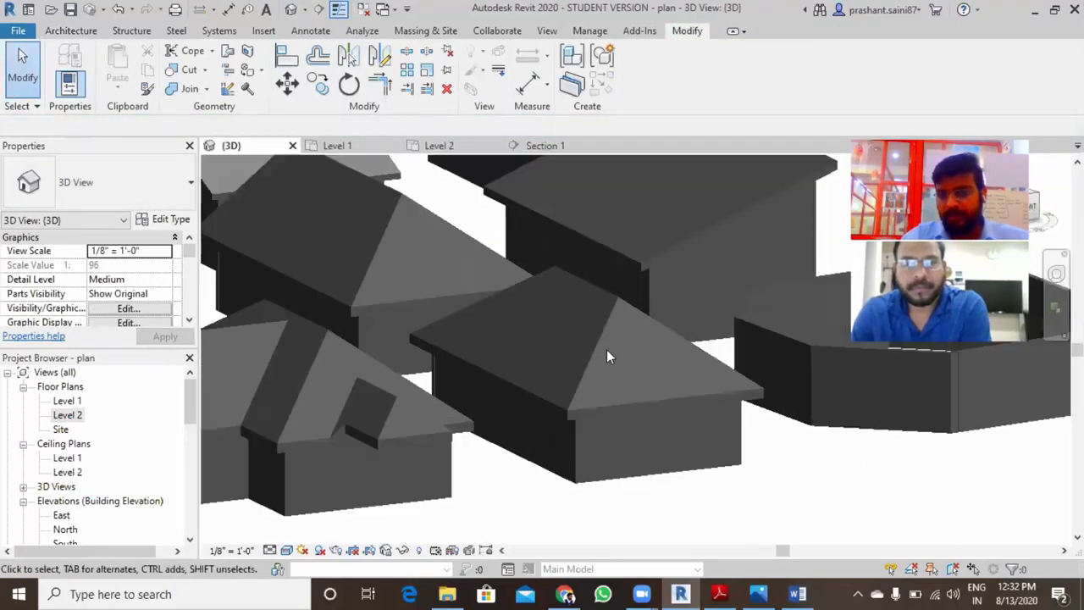
pyautogui.scroll(3, 606, 349)
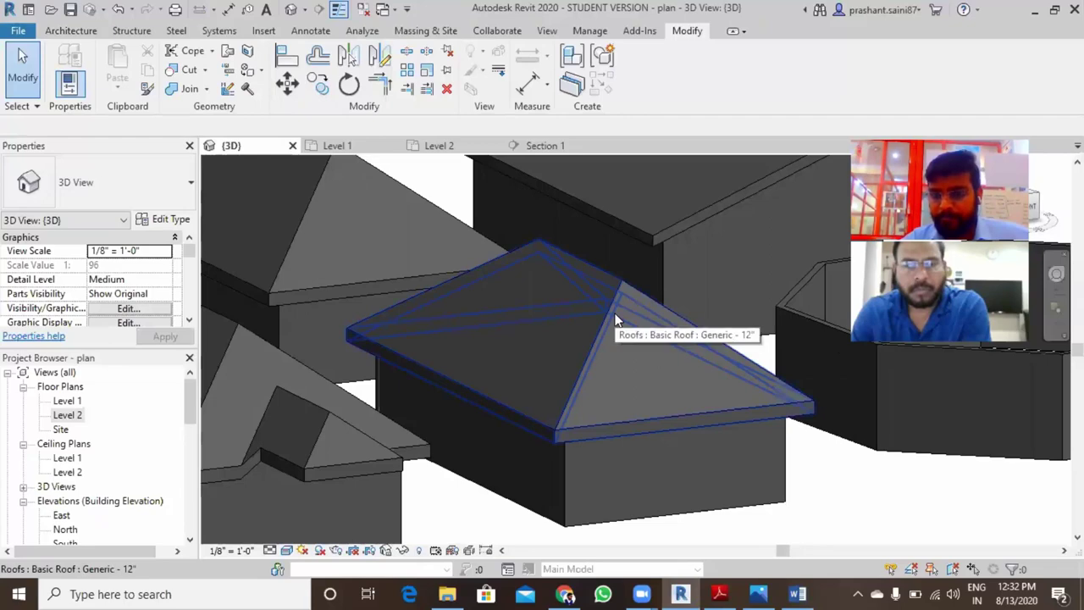
pyautogui.moveTo(677, 394); pyautogui.dragTo(734, 500, button='middle')
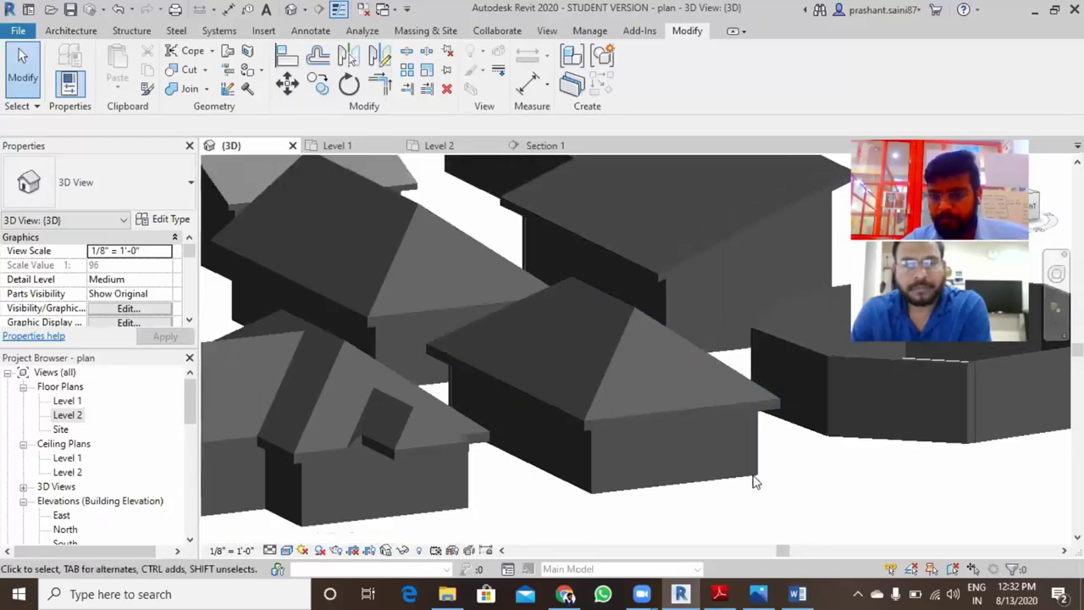
pyautogui.scroll(-1, 734, 500)
pyautogui.scroll(-1, 821, 498)
pyautogui.scroll(-1, 816, 493)
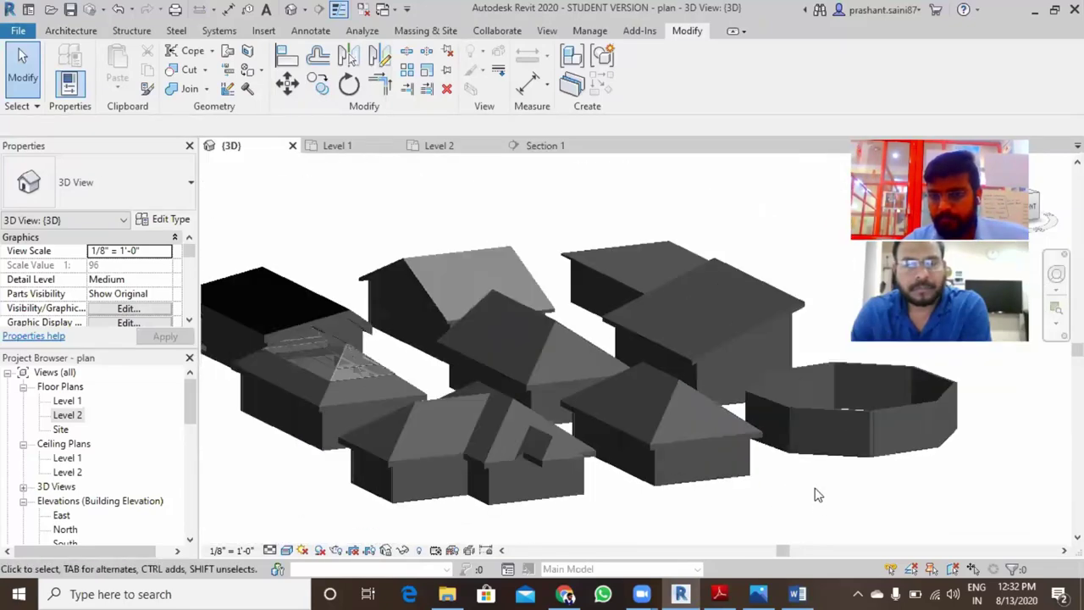
pyautogui.moveTo(849, 490); pyautogui.dragTo(869, 478, button='middle')
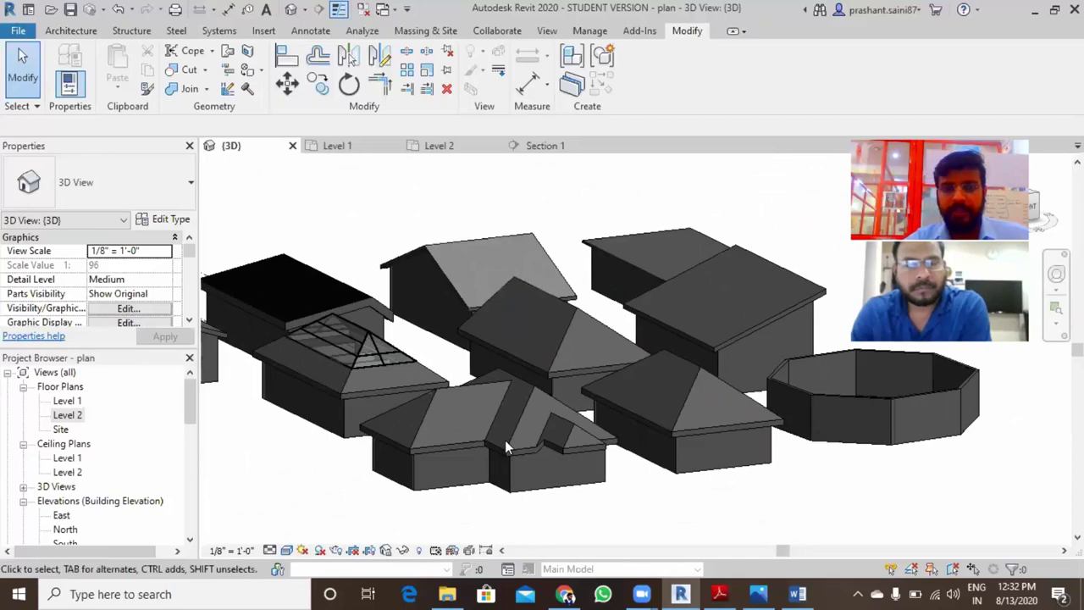
pyautogui.doubleClick(68, 415)
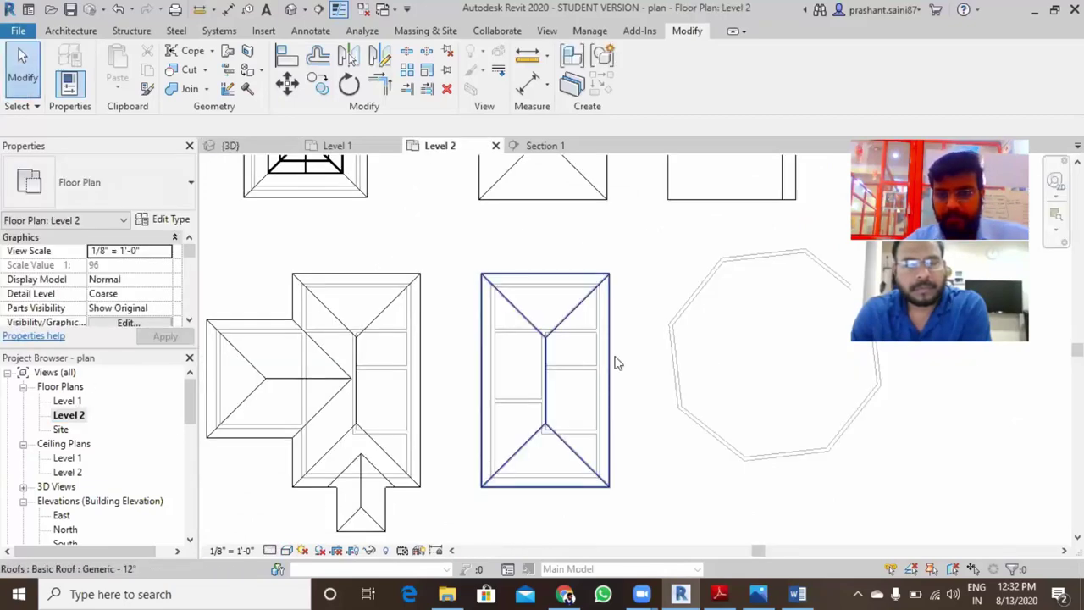
# - Open the middle building's roof footprint in sketch mode
pyautogui.click(617, 364)
pyautogui.click(649, 76)
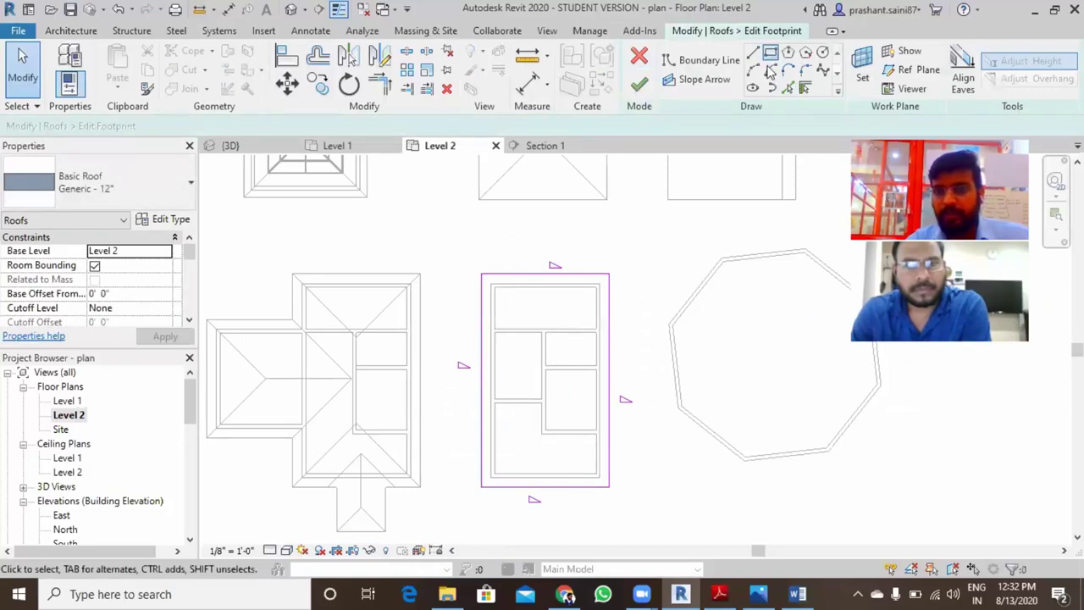
pyautogui.click(769, 58)
pyautogui.click(517, 290)
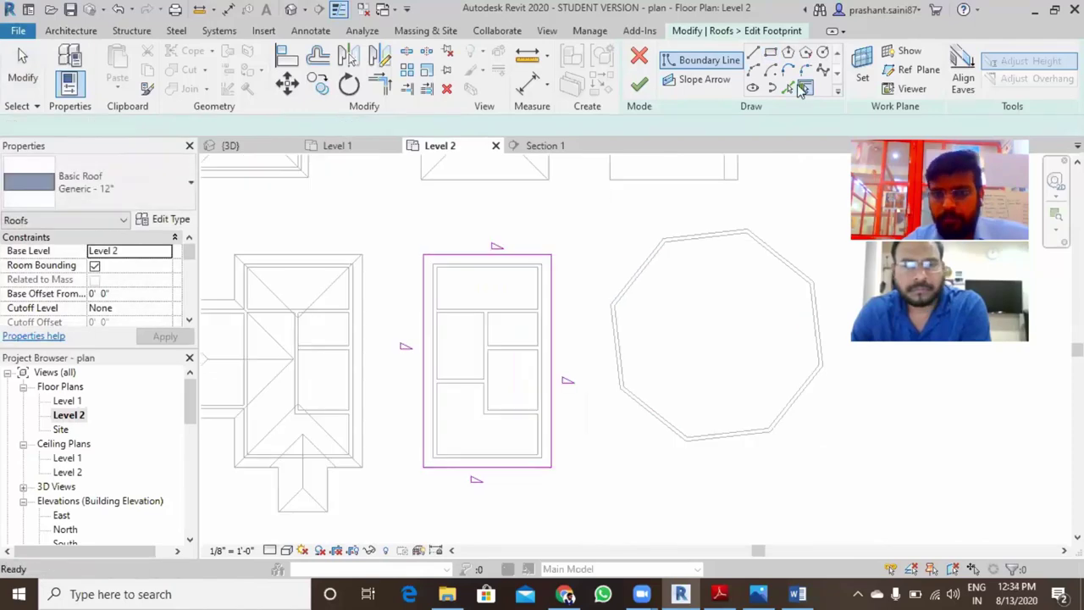
# - Add inner boundary lines offset 6' from all four footprint edges
pyautogui.click(805, 88)
pyautogui.click(787, 88)
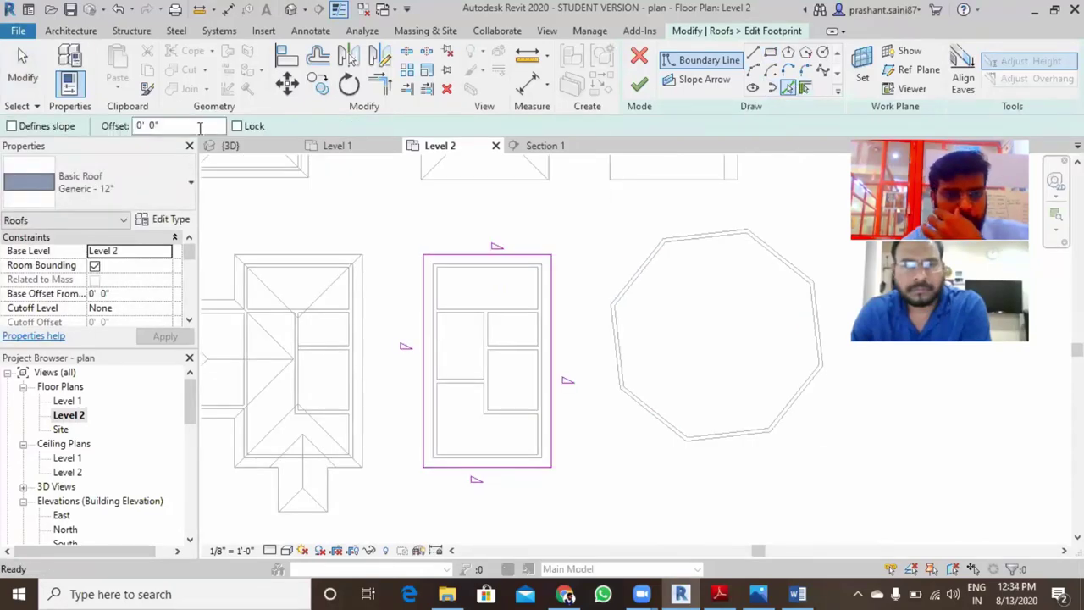
pyautogui.click(200, 127)
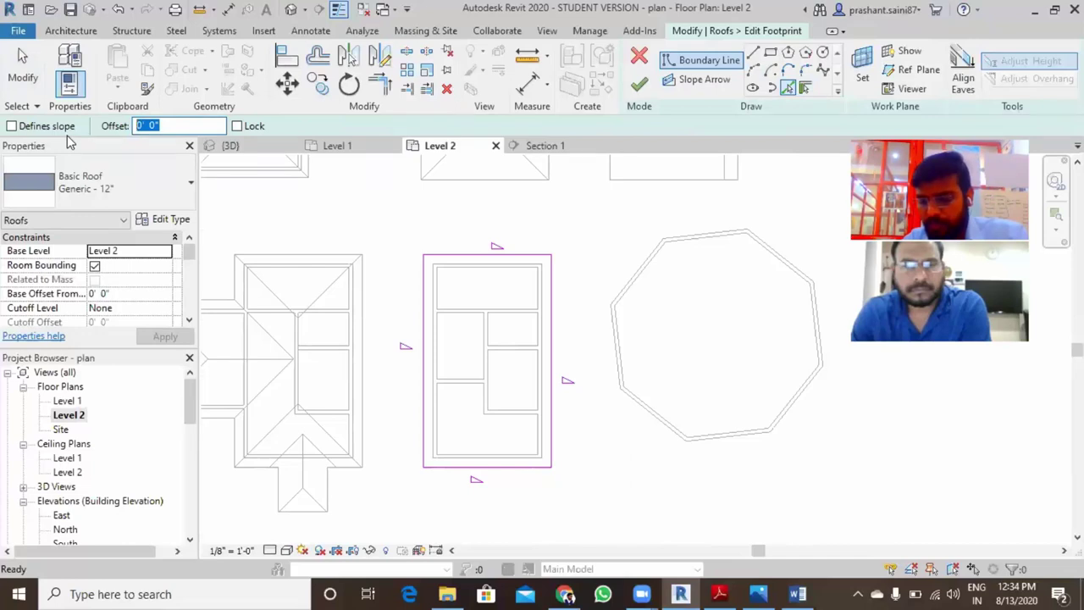
pyautogui.write('6')
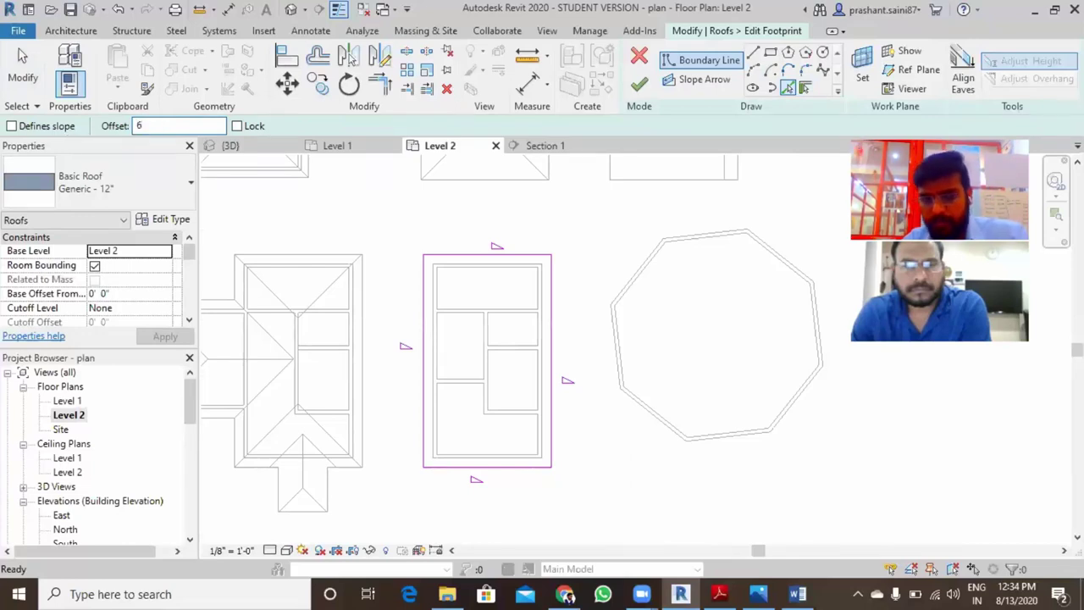
pyautogui.press('Tab')
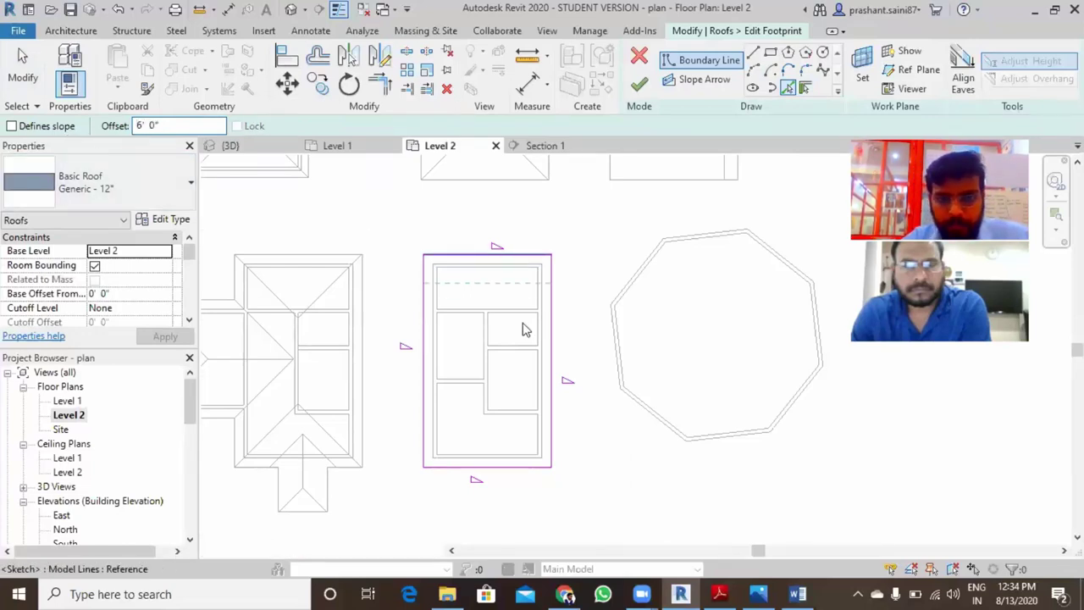
pyautogui.click(491, 255)
pyautogui.click(549, 335)
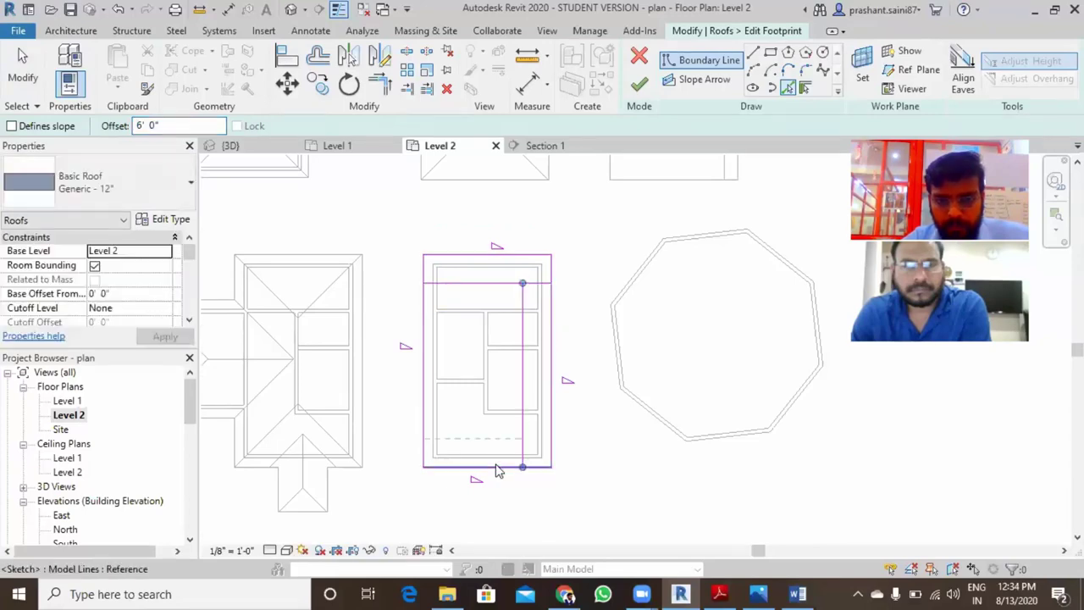
pyautogui.click(499, 467)
pyautogui.click(426, 401)
pyautogui.press('Escape')
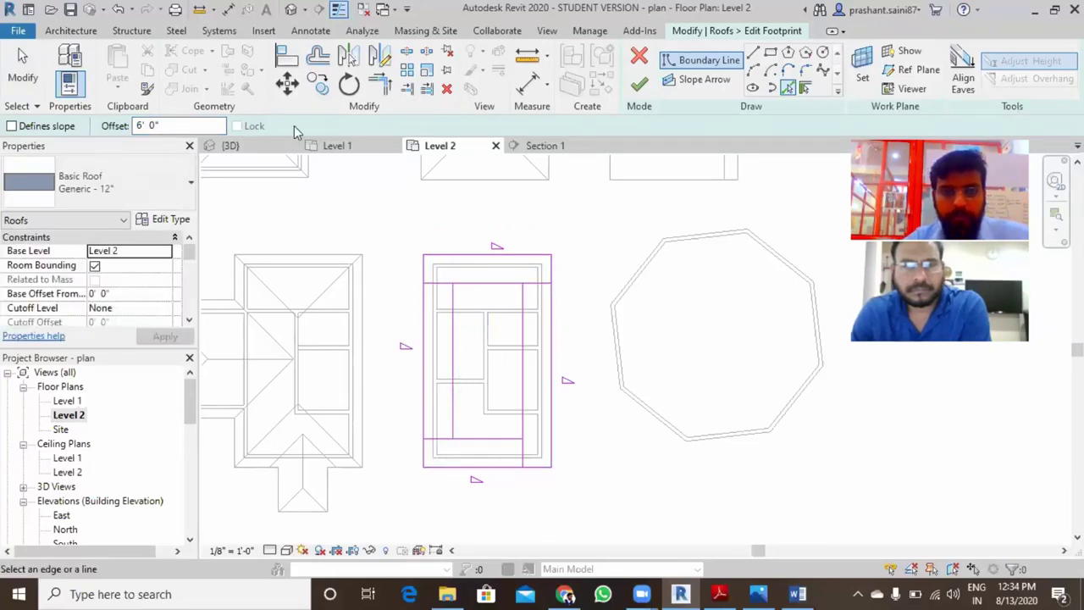
pyautogui.press('Escape')
# - Trim the inner lines into closed corners and finish the roof footprint
pyautogui.press('t')
pyautogui.press('r')
pyautogui.click(472, 284)
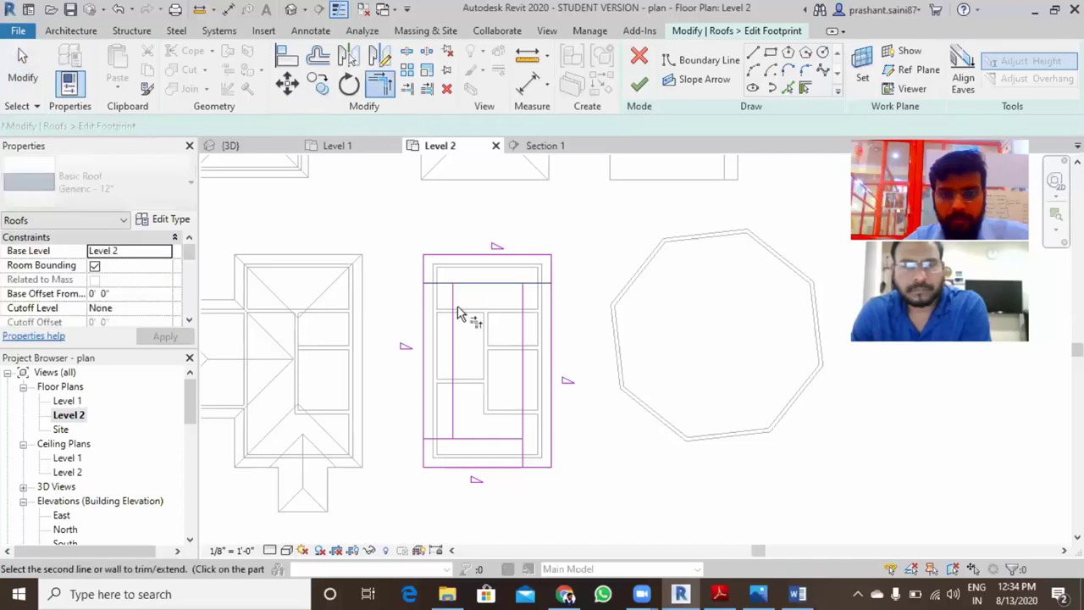
pyautogui.click(454, 356)
pyautogui.click(455, 428)
pyautogui.click(469, 439)
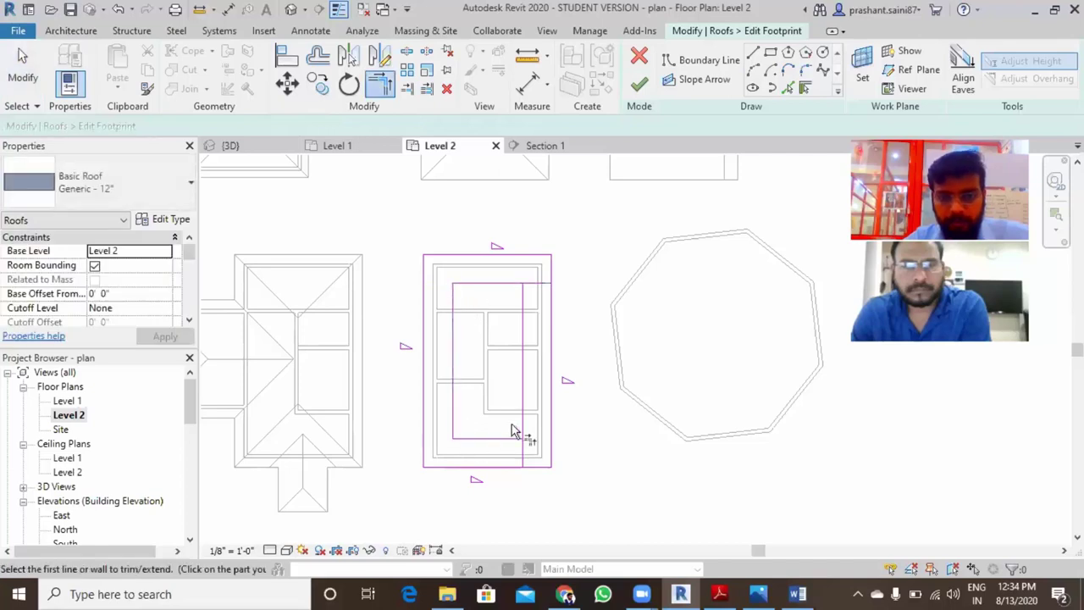
pyautogui.click(503, 421)
pyautogui.click(523, 355)
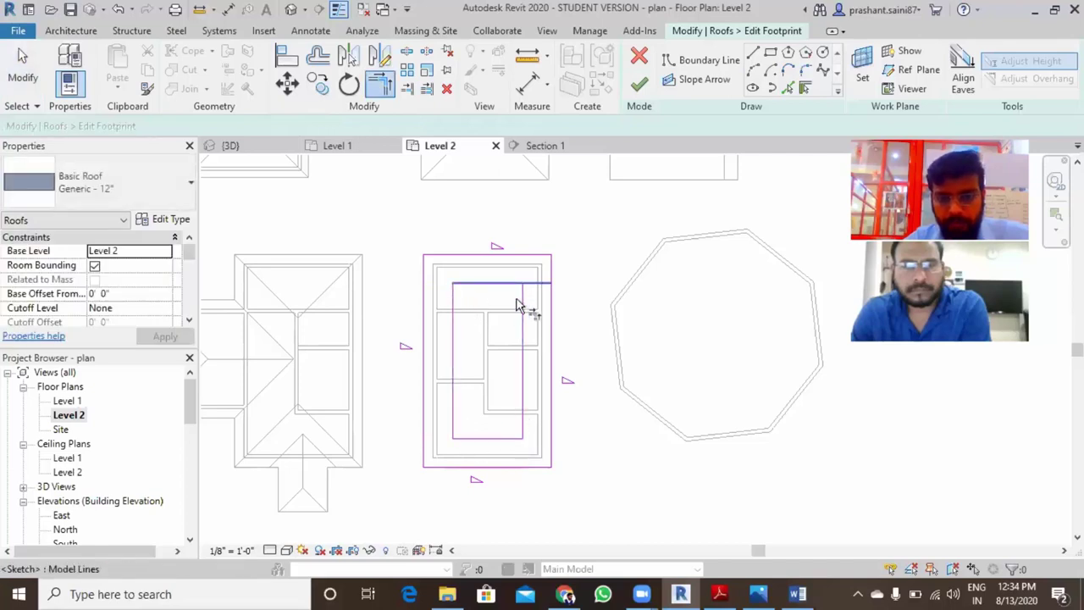
pyautogui.scroll(2, 552, 353)
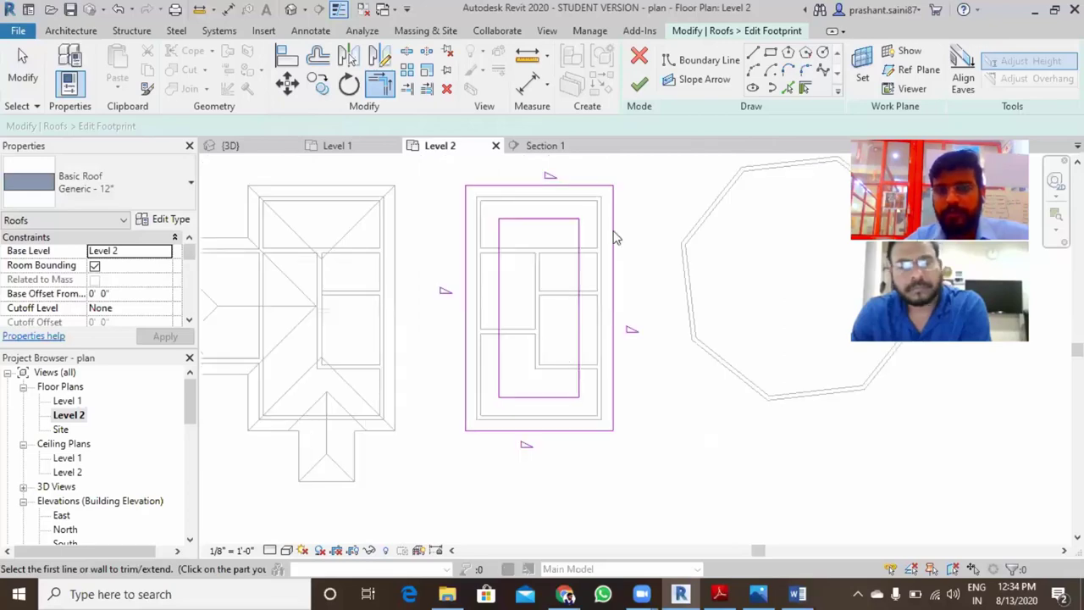
pyautogui.press('Escape')
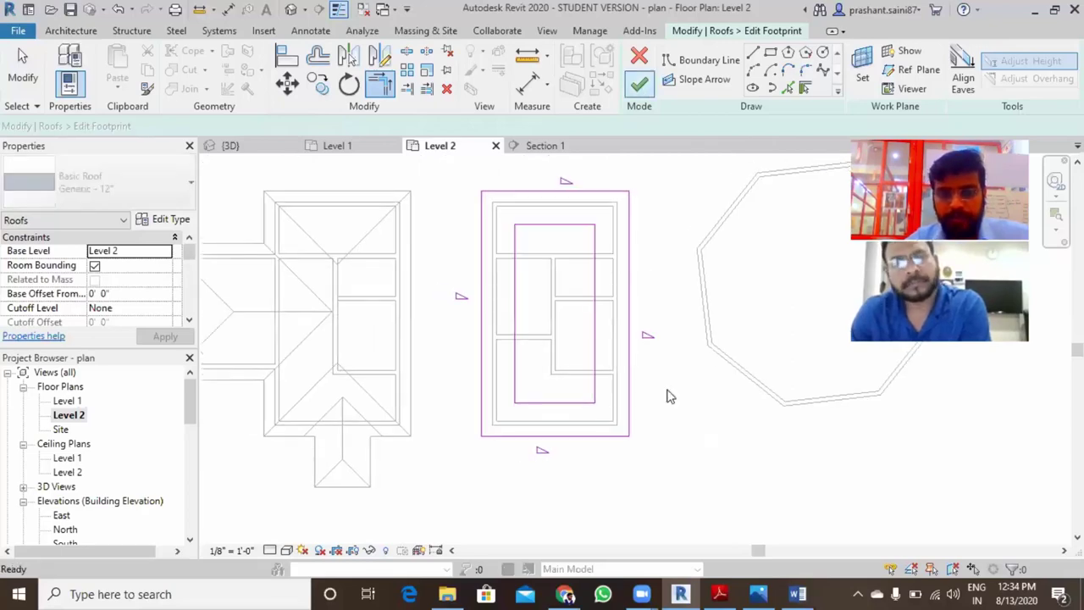
pyautogui.press('Return')
pyautogui.press('Escape')
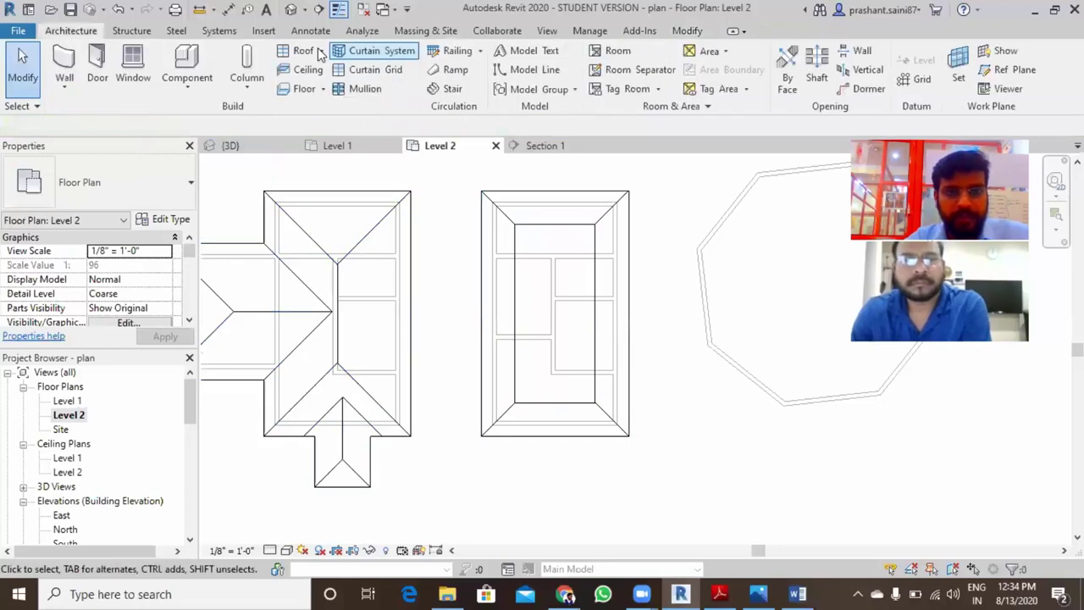
# - Sketch a rectangular roof footprint over the middle building's open centre
pyautogui.press('Return')
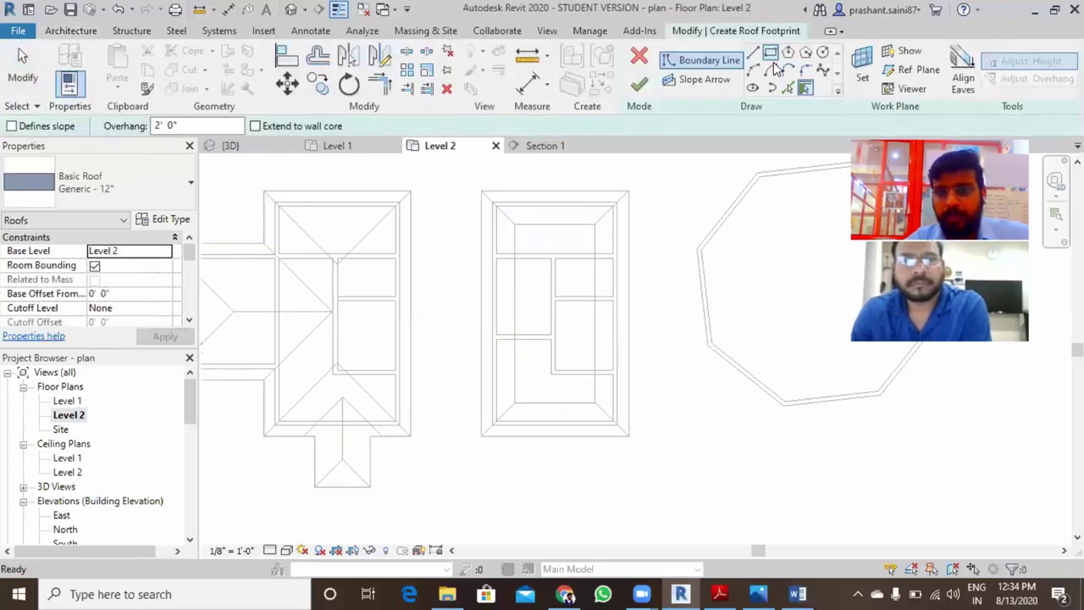
pyautogui.click(574, 254)
pyautogui.click(515, 225)
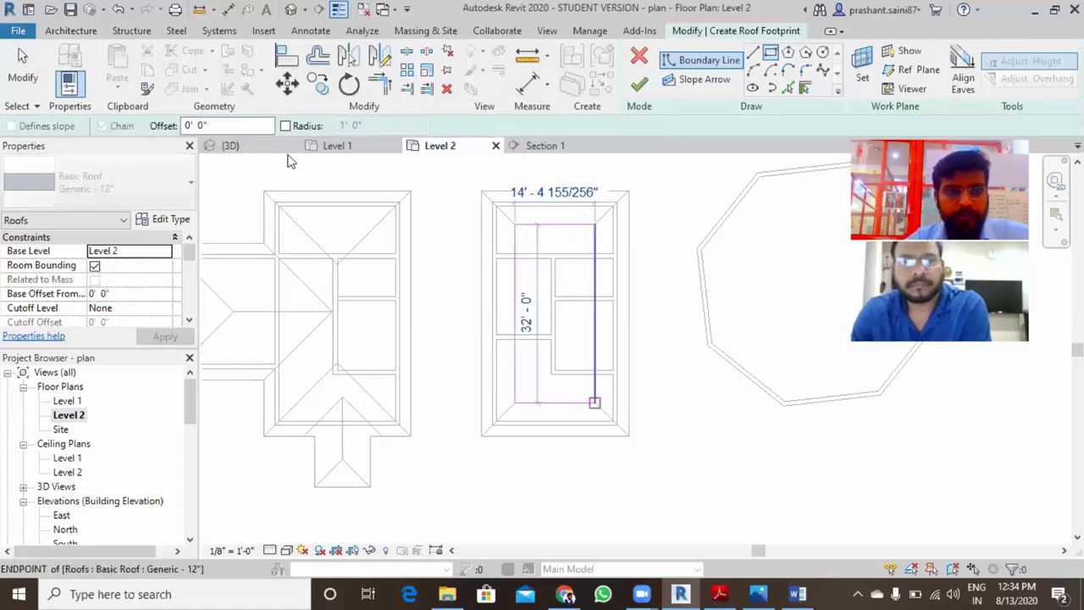
pyautogui.click(595, 402)
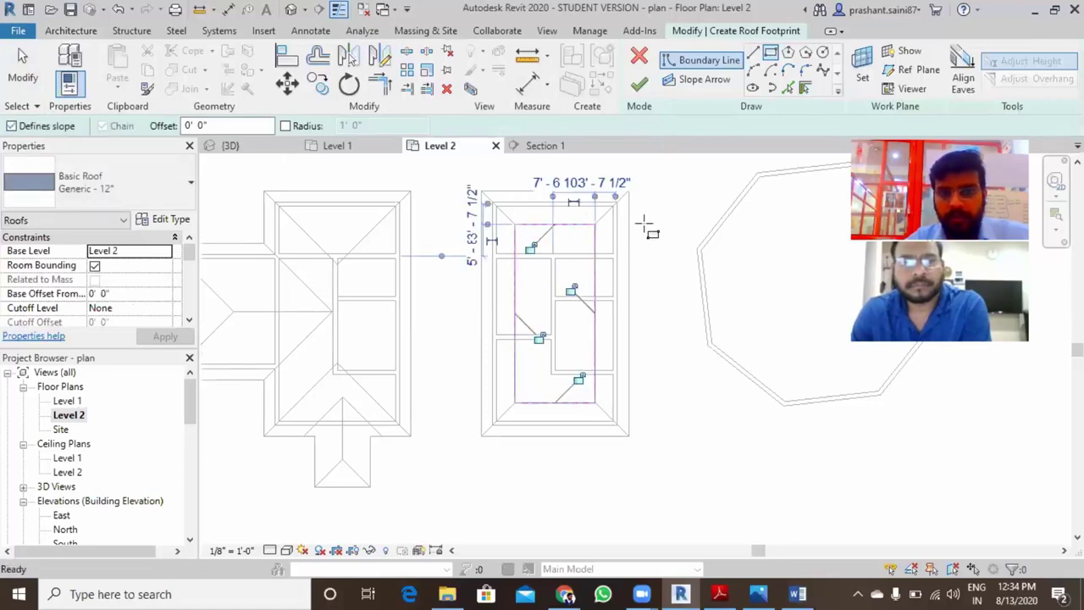
pyautogui.press('Escape')
pyautogui.press('Escape')
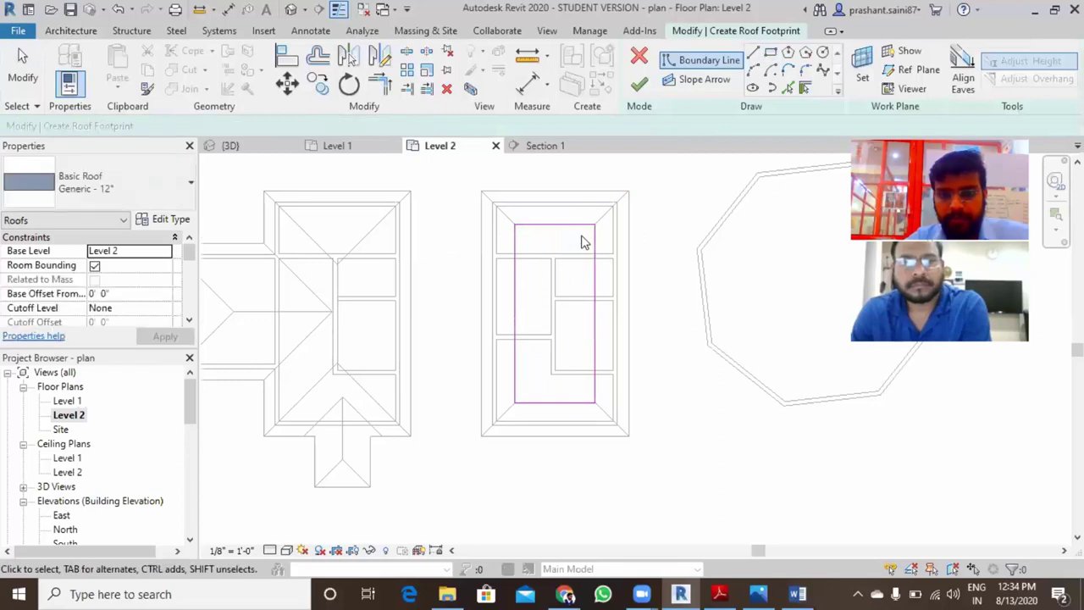
pyautogui.press('Escape')
# - Turn off slope on the top and bottom edges to finish a two-sided gable roof
pyautogui.moveTo(624, 438); pyautogui.dragTo(471, 175)
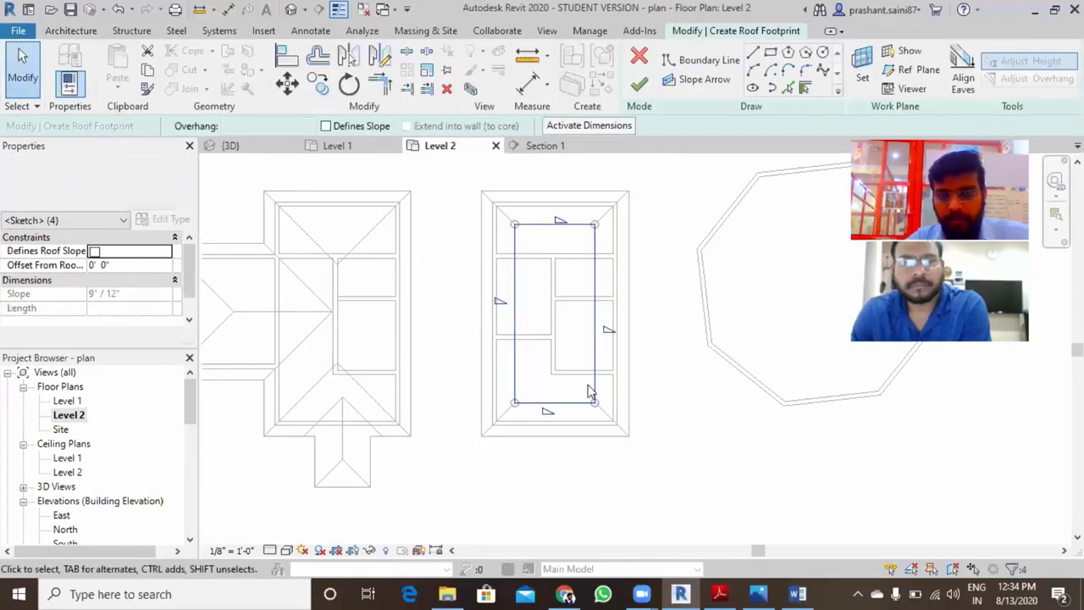
pyautogui.click(684, 489)
pyautogui.moveTo(545, 172); pyautogui.dragTo(573, 465)
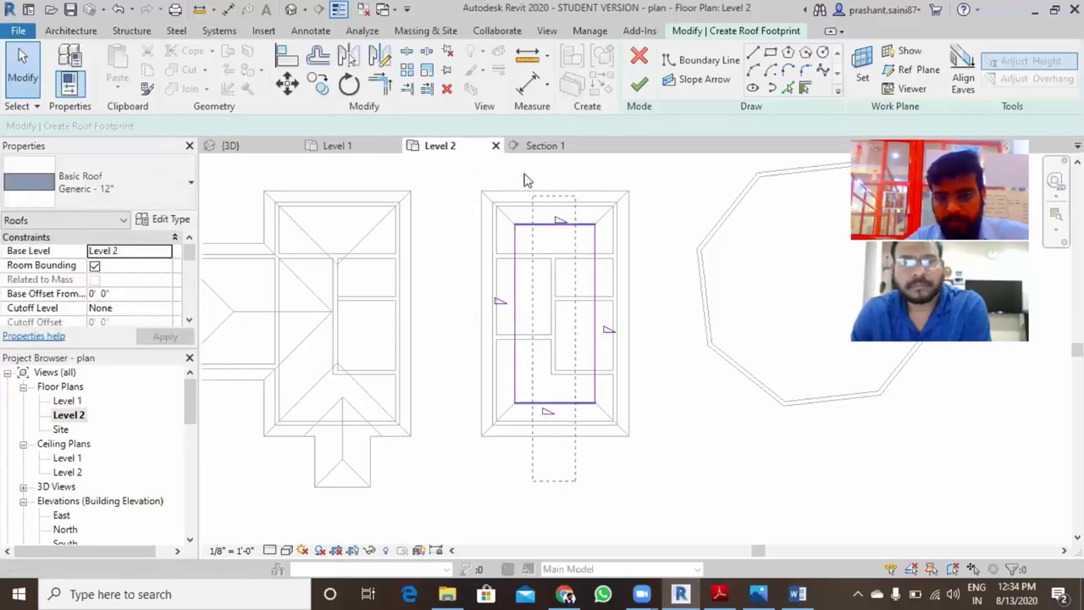
pyautogui.click(349, 126)
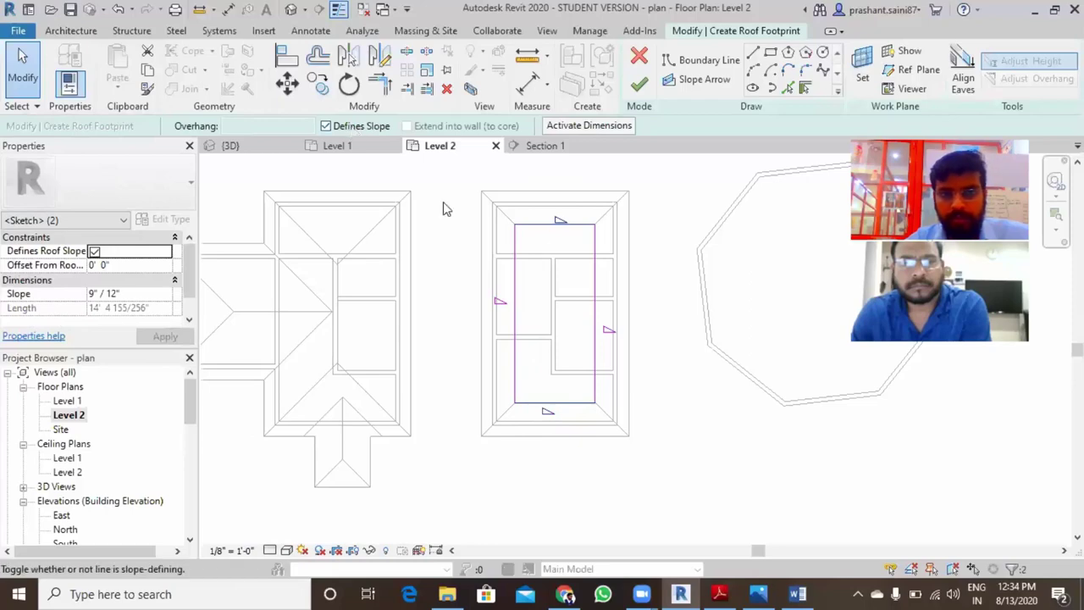
pyautogui.click(639, 83)
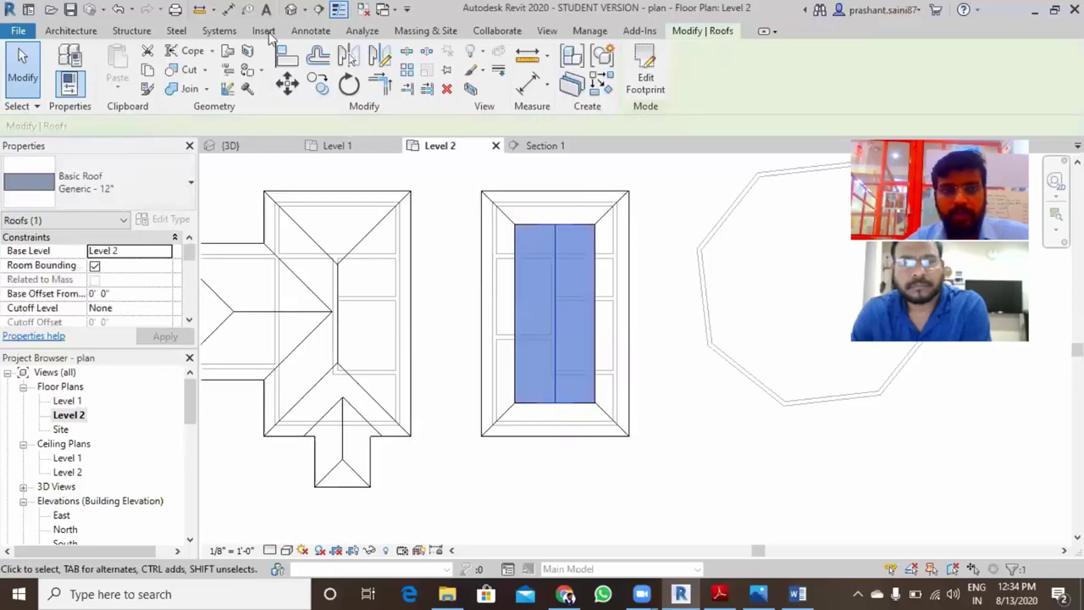
pyautogui.click(290, 10)
pyautogui.press('Escape')
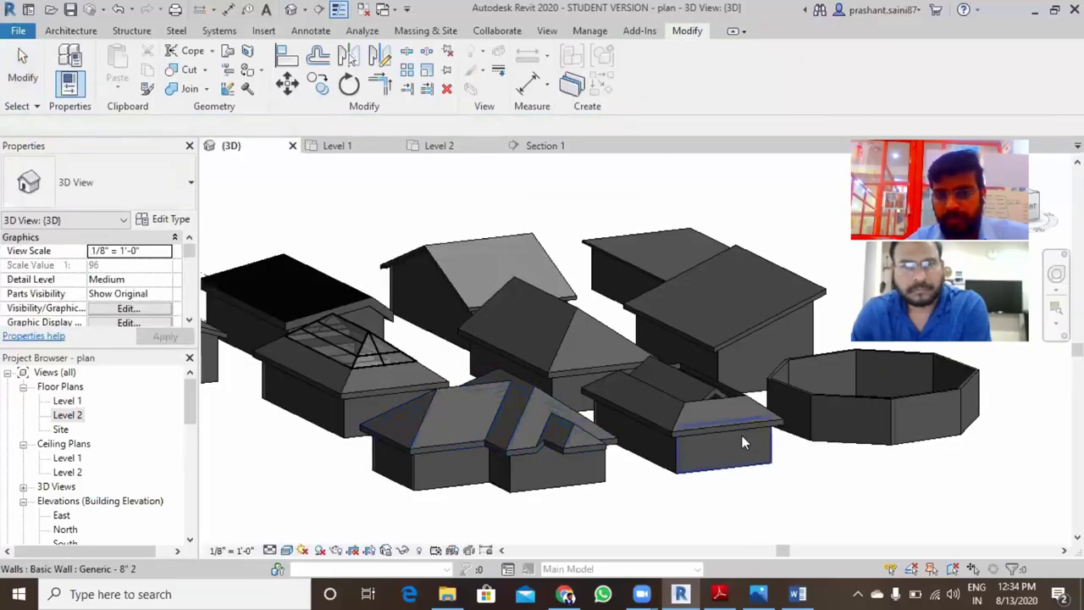
# - Draw a horizontal section line across the middle building on the Level 2 plan
pyautogui.doubleClick(68, 415)
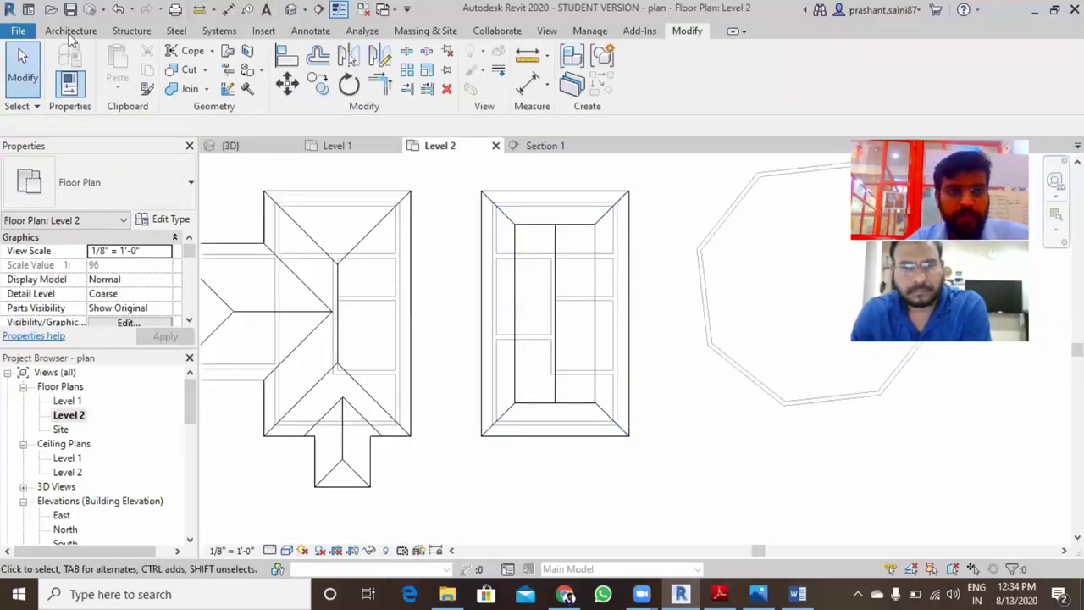
pyautogui.click(547, 30)
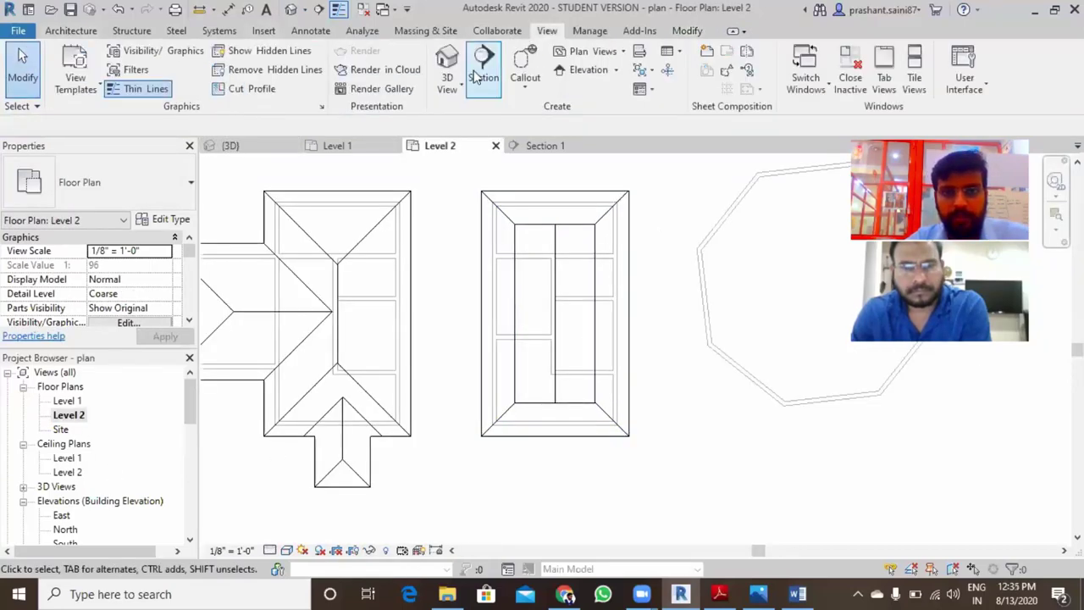
pyautogui.click(483, 75)
pyautogui.click(436, 296)
pyautogui.click(665, 296)
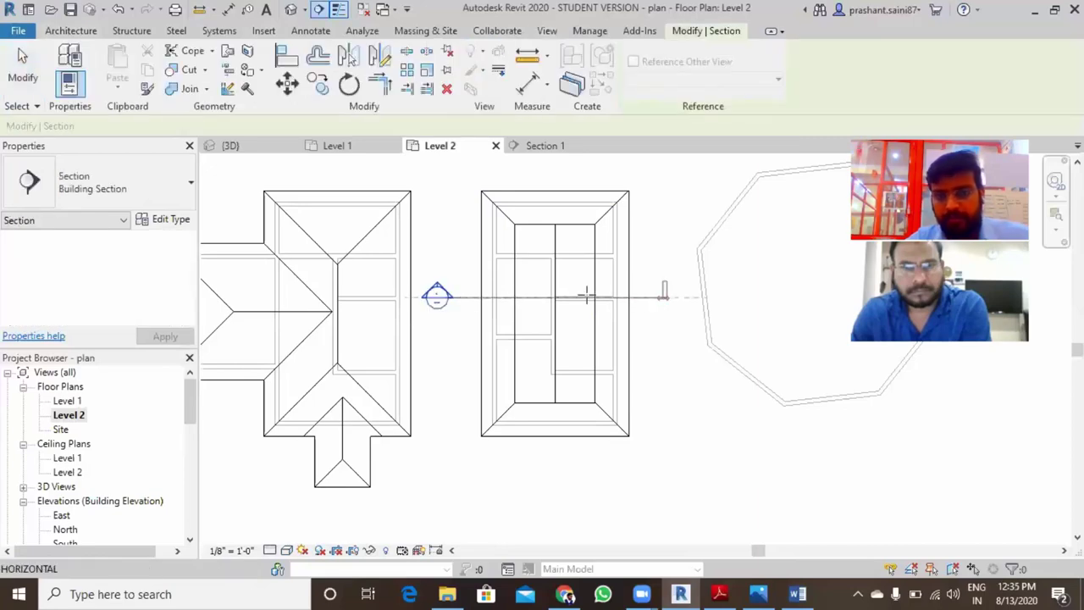
pyautogui.press('Escape')
pyautogui.press('Escape')
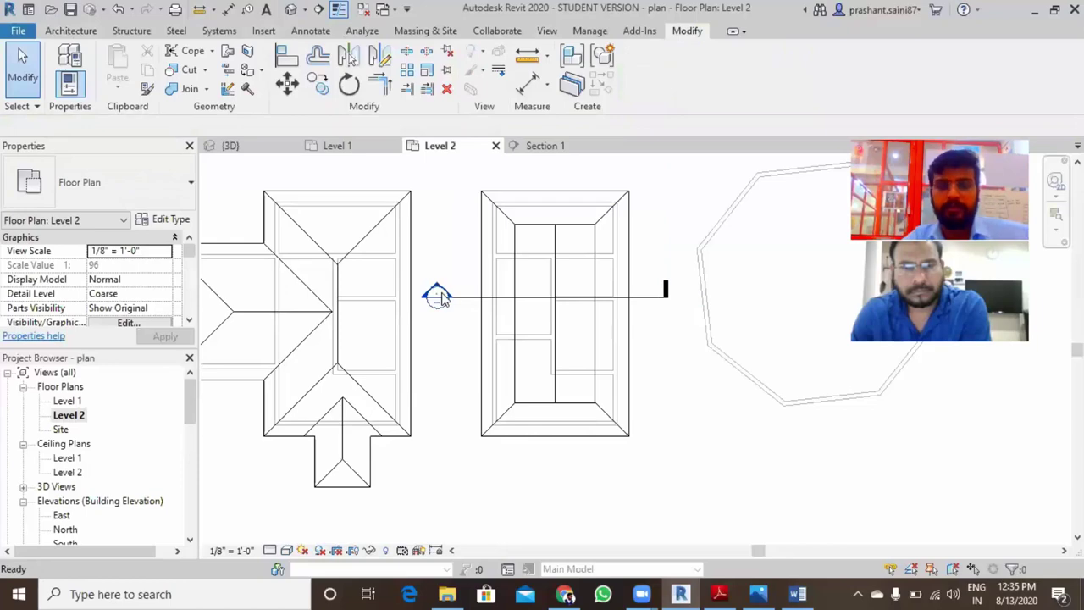
# - In Section 2, move the inner gable roof up 3'-0" with MV onto the wall tops
pyautogui.click(535, 303)
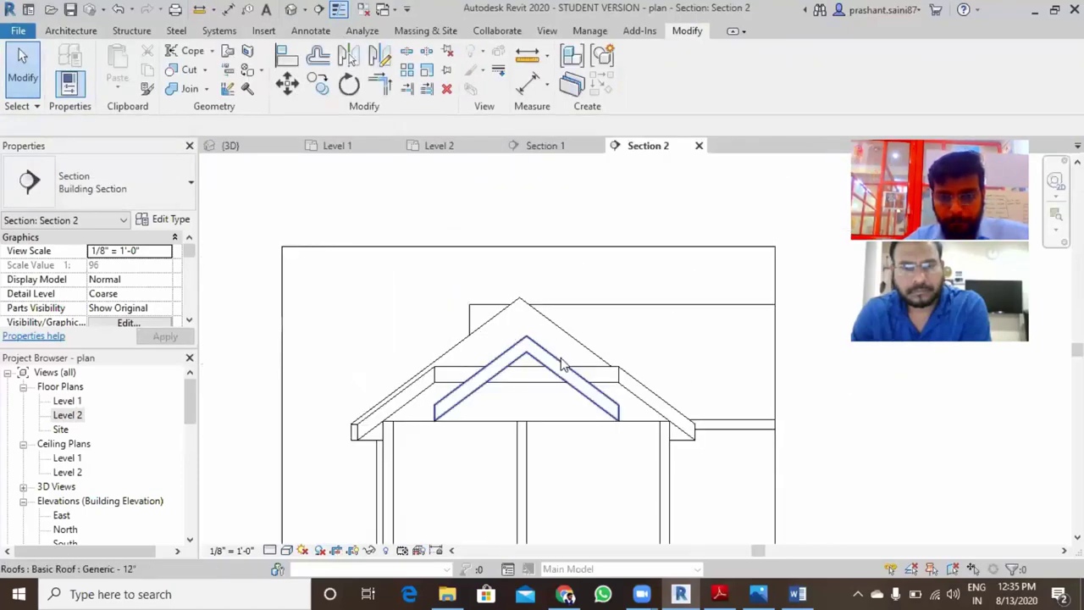
pyautogui.click(549, 363)
pyautogui.scroll(2, 542, 367)
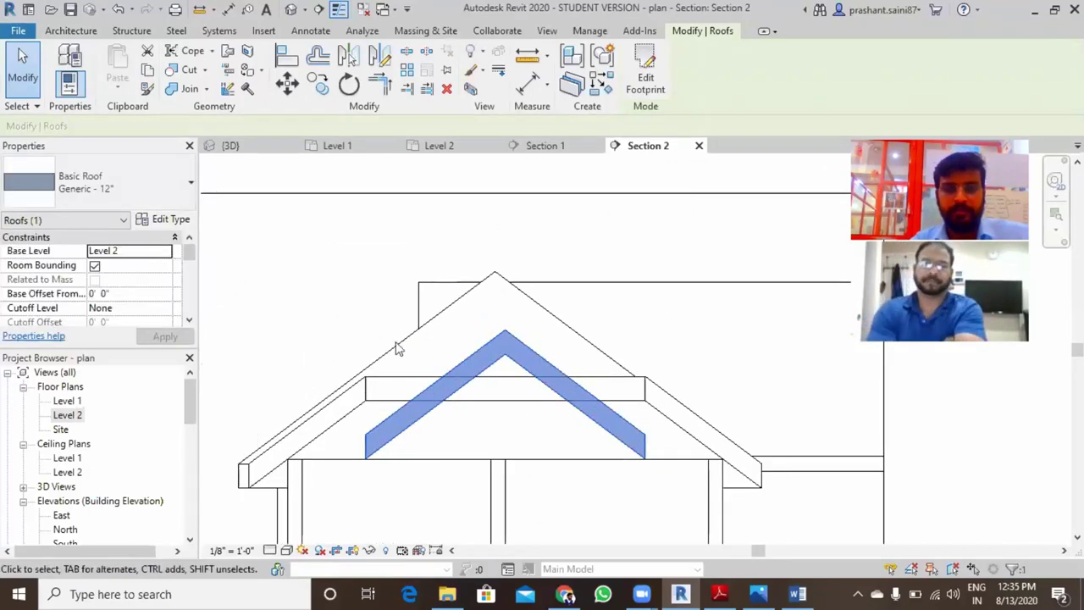
pyautogui.press('m')
pyautogui.press('v')
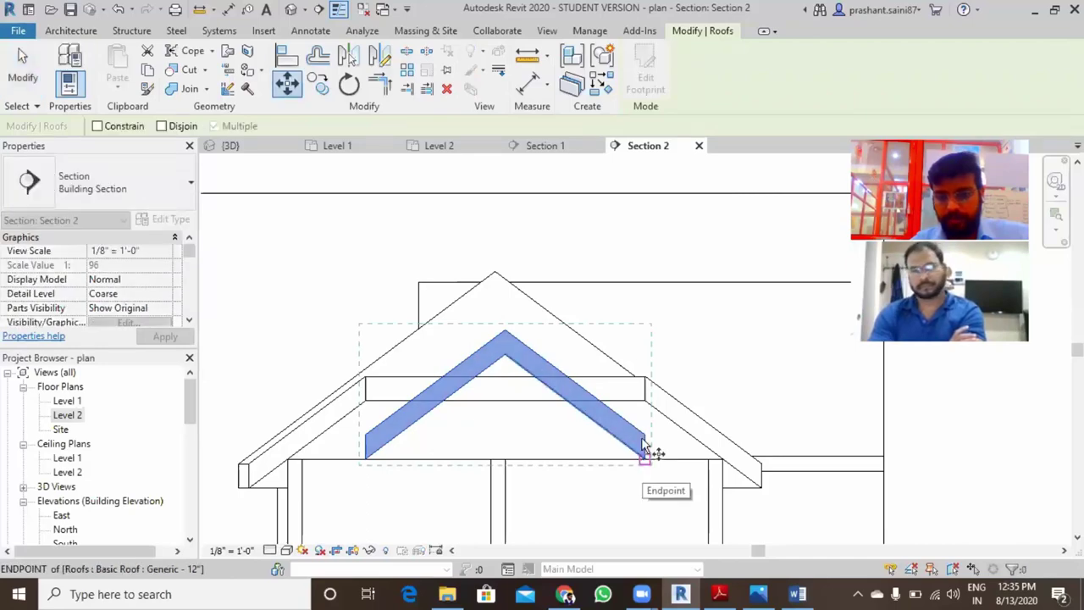
pyautogui.click(644, 449)
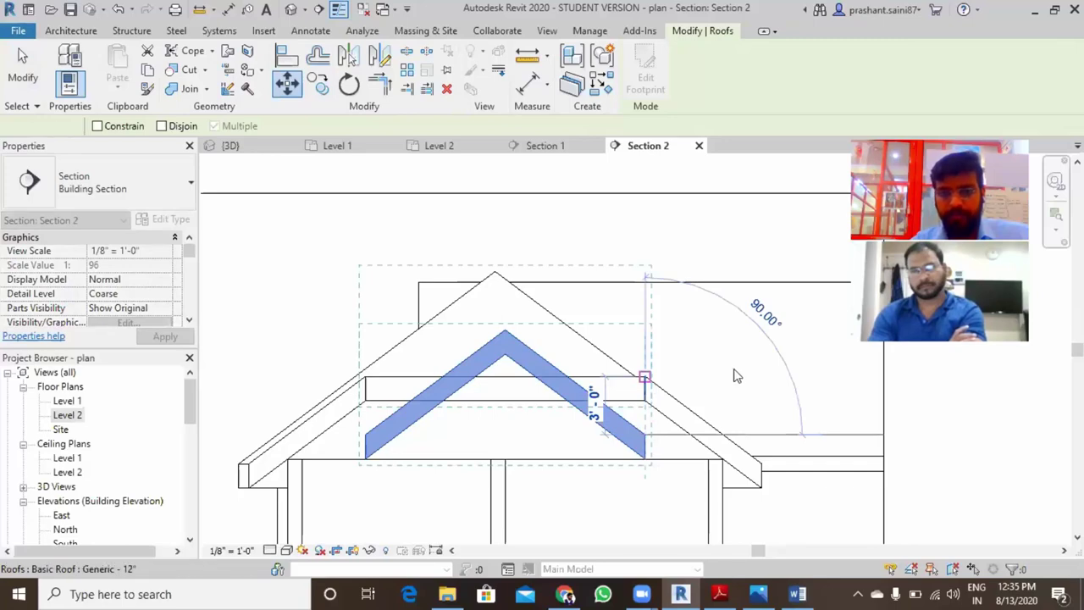
pyautogui.click(693, 388)
pyautogui.scroll(-2, 693, 388)
pyautogui.press('Escape')
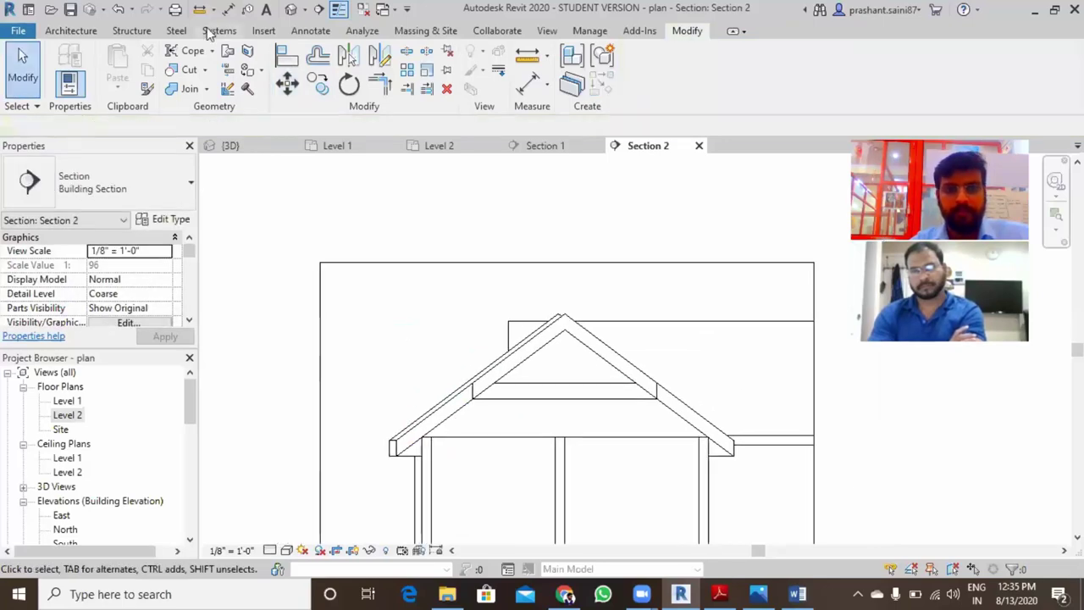
pyautogui.hotkey('ctrl', 'Tab')
pyautogui.scroll(5, 738, 412)
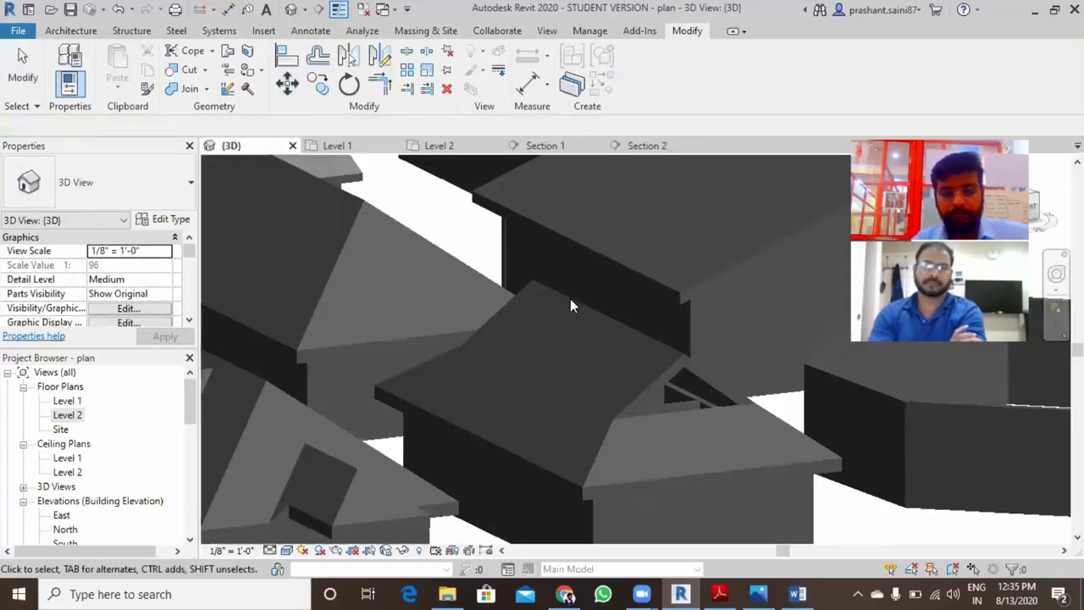
pyautogui.scroll(-3, 656, 406)
pyautogui.keyDown('shift'); pyautogui.moveTo(649, 404); pyautogui.dragTo(634, 395, button='middle'); pyautogui.keyUp('shift')
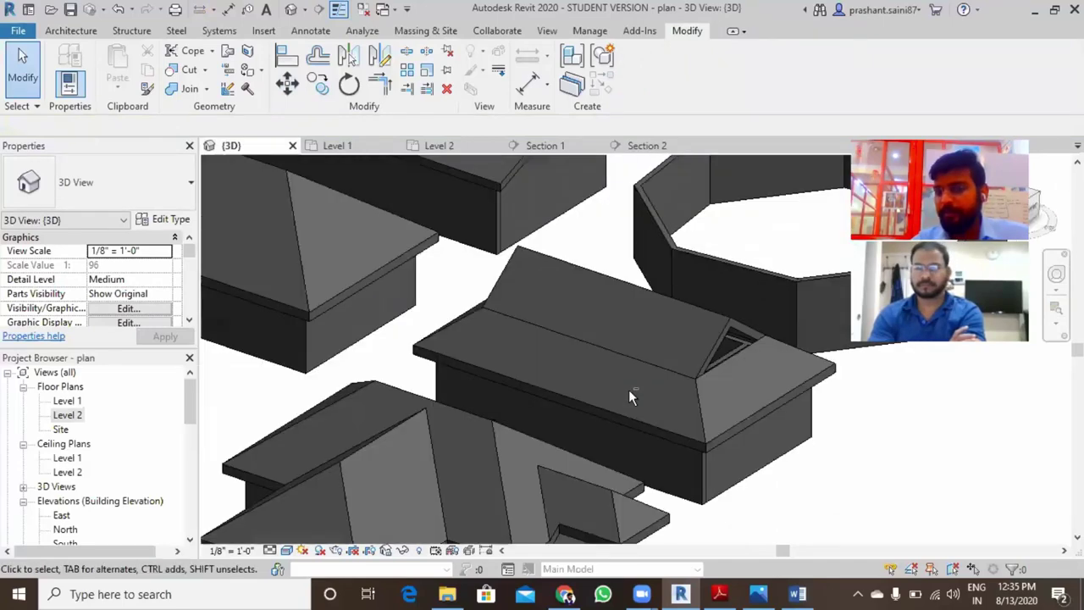
pyautogui.keyDown('shift'); pyautogui.moveTo(407, 355); pyautogui.dragTo(321, 330, button='middle'); pyautogui.keyUp('shift')
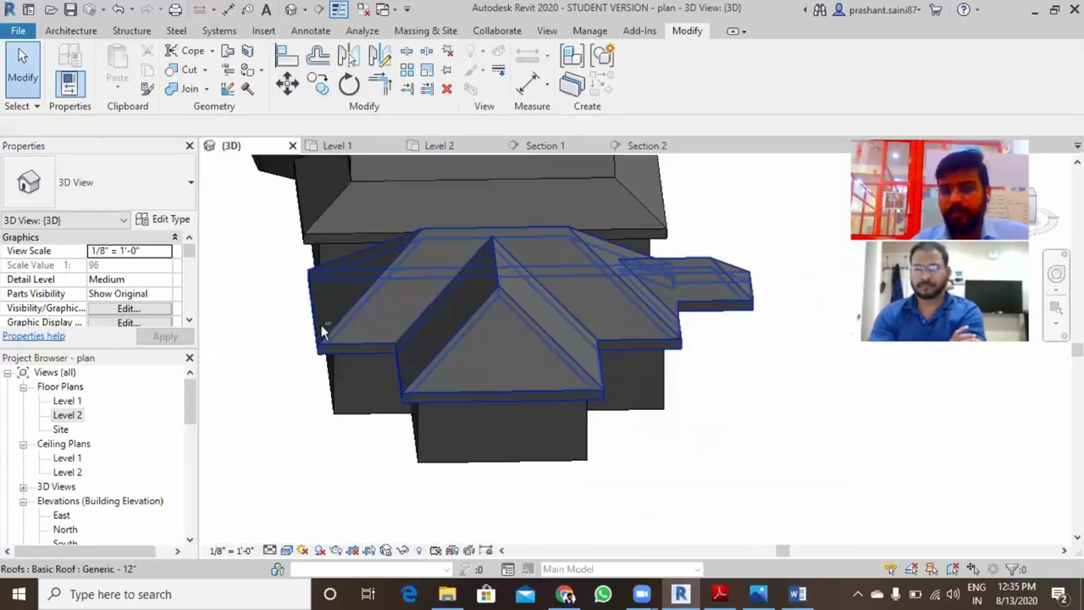
pyautogui.scroll(3, 519, 333)
pyautogui.moveTo(479, 331)
pyautogui.keyDown('shift'); pyautogui.mouseDown(button='middle')
pyautogui.moveTo(603, 338)
pyautogui.moveTo(365, 273)
pyautogui.mouseUp(button='middle'); pyautogui.keyUp('shift')
pyautogui.moveTo(571, 354)
pyautogui.keyDown('shift'); pyautogui.mouseDown(button='middle')
pyautogui.moveTo(576, 373)
pyautogui.moveTo(684, 324)
pyautogui.moveTo(501, 382)
pyautogui.moveTo(530, 380)
pyautogui.moveTo(593, 338)
pyautogui.mouseUp(button='middle'); pyautogui.keyUp('shift')
pyautogui.scroll(3, 505, 383)
pyautogui.hotkey('alt', 'Tab')
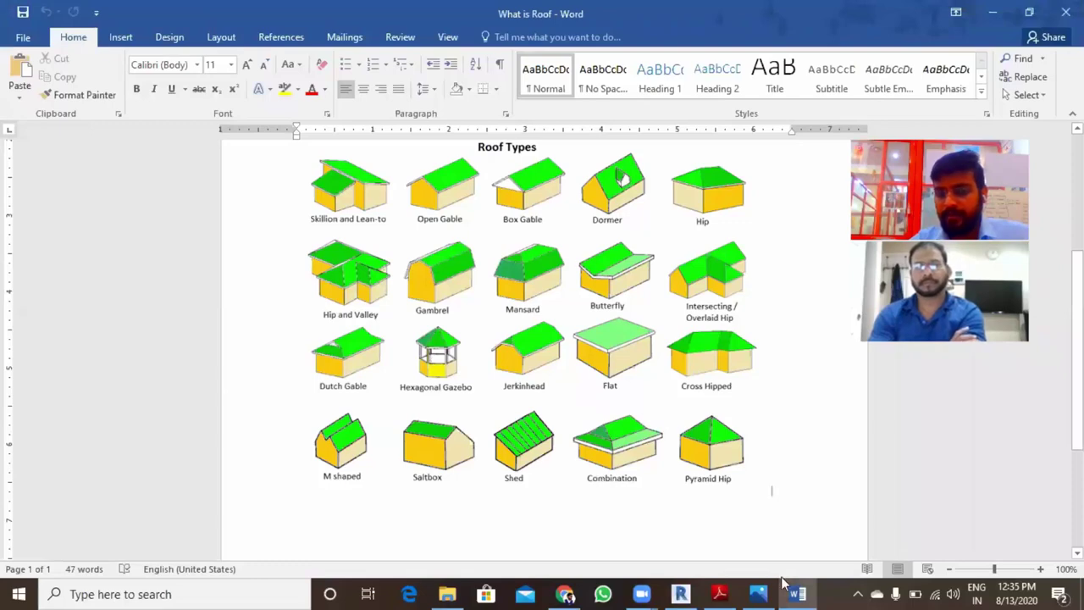
pyautogui.hotkey('alt', 'Tab')
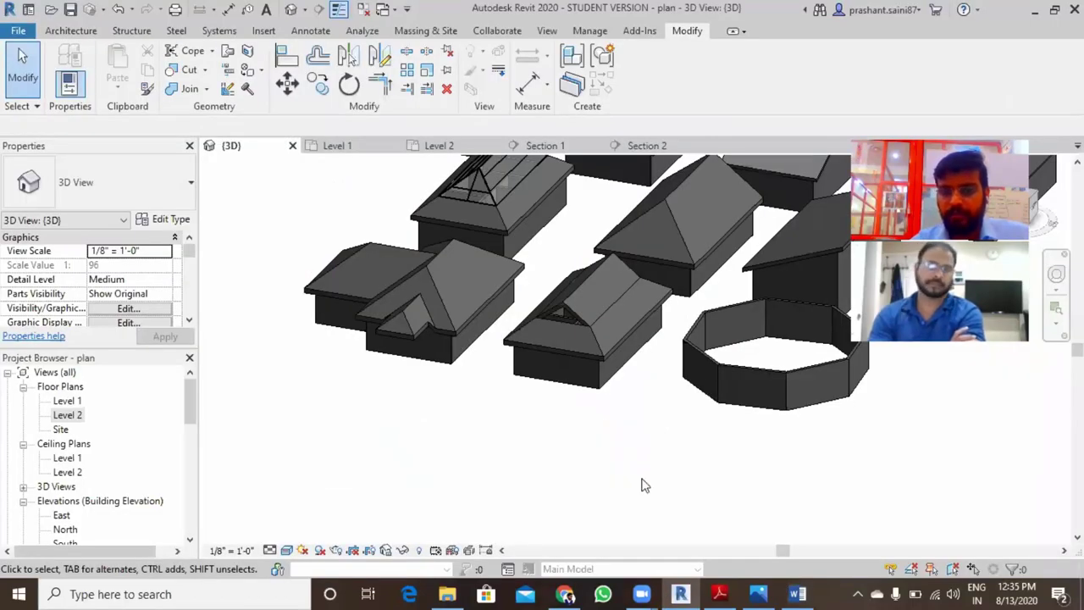
# - Return to the Level 2 floor plan and recentre the view on the buildings
pyautogui.scroll(-2, 421, 471)
pyautogui.doubleClick(66, 415)
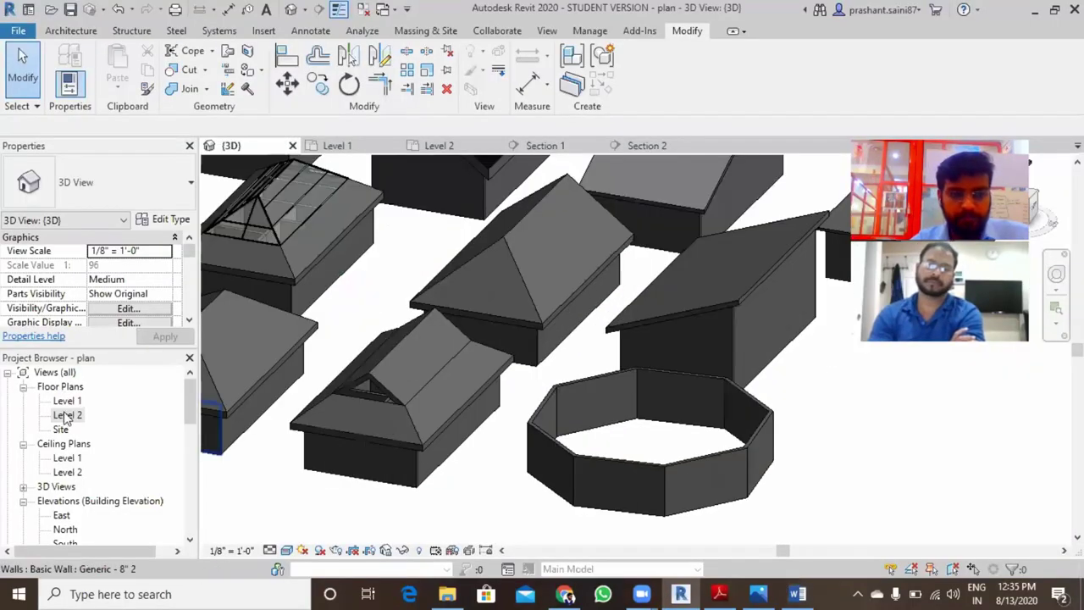
pyautogui.scroll(-2, 582, 453)
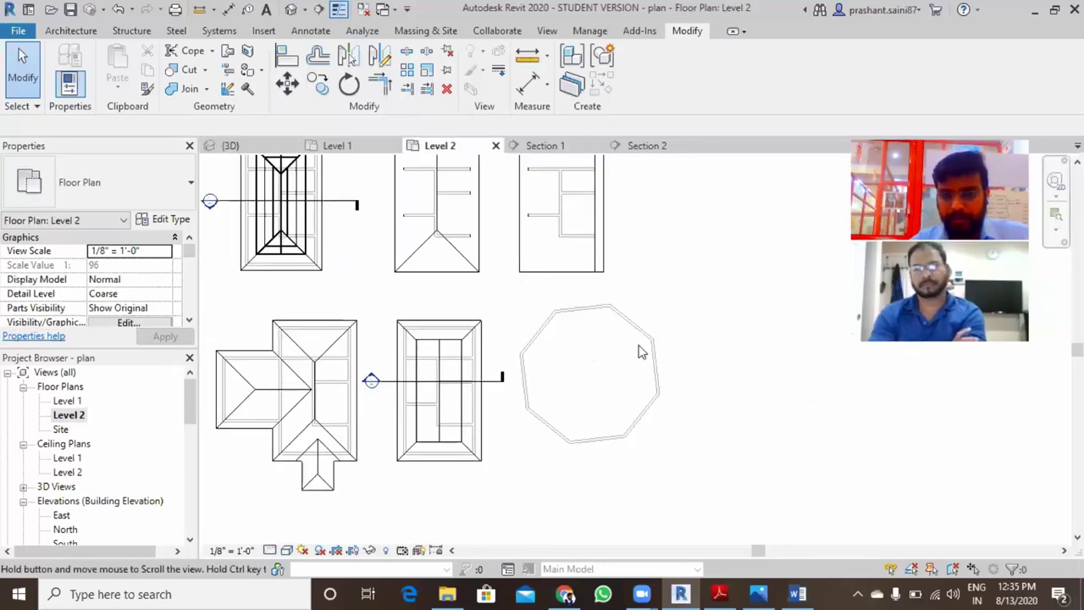
pyautogui.moveTo(654, 373); pyautogui.dragTo(649, 376, button='middle')
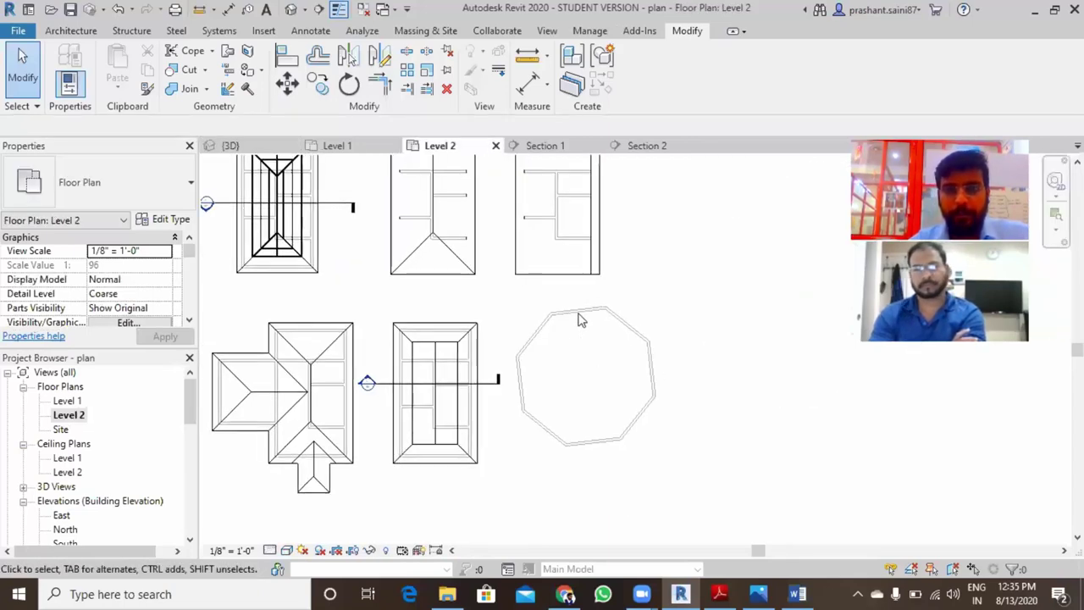
pyautogui.scroll(2, 557, 264)
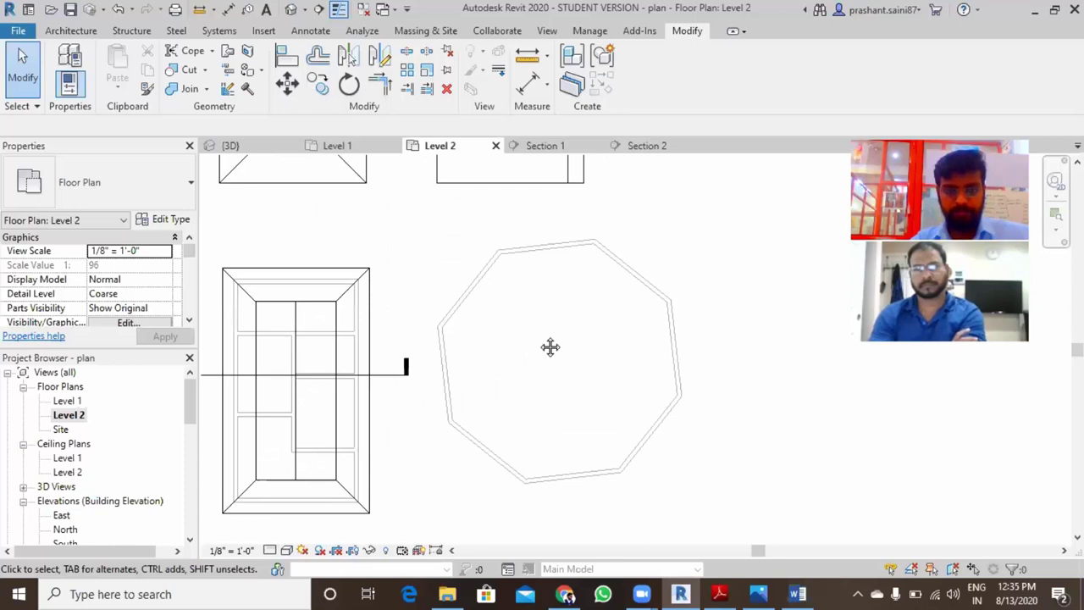
pyautogui.scroll(-2, 602, 362)
pyautogui.scroll(-2, 582, 400)
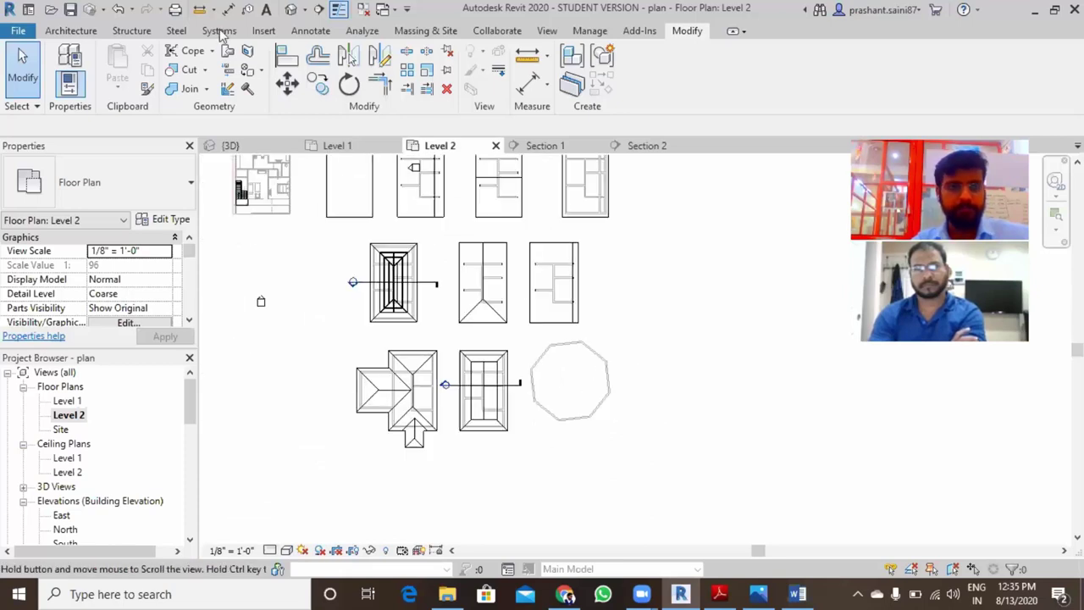
pyautogui.moveTo(582, 400); pyautogui.dragTo(573, 415, button='middle')
# - Create a footprint roof from the octagonal block's chain of walls
pyautogui.click(71, 30)
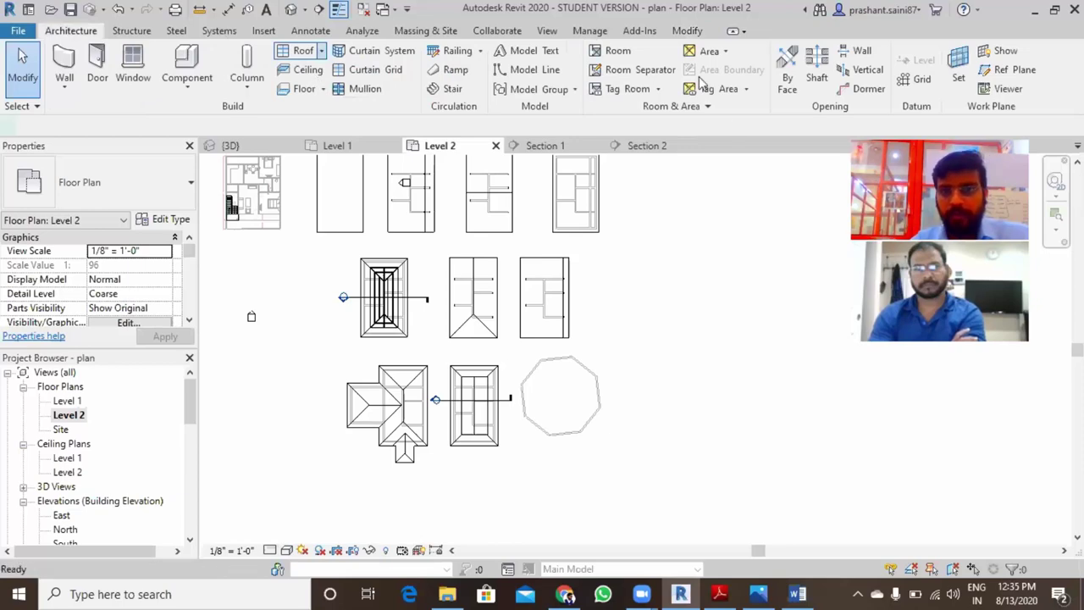
pyautogui.scroll(2, 567, 381)
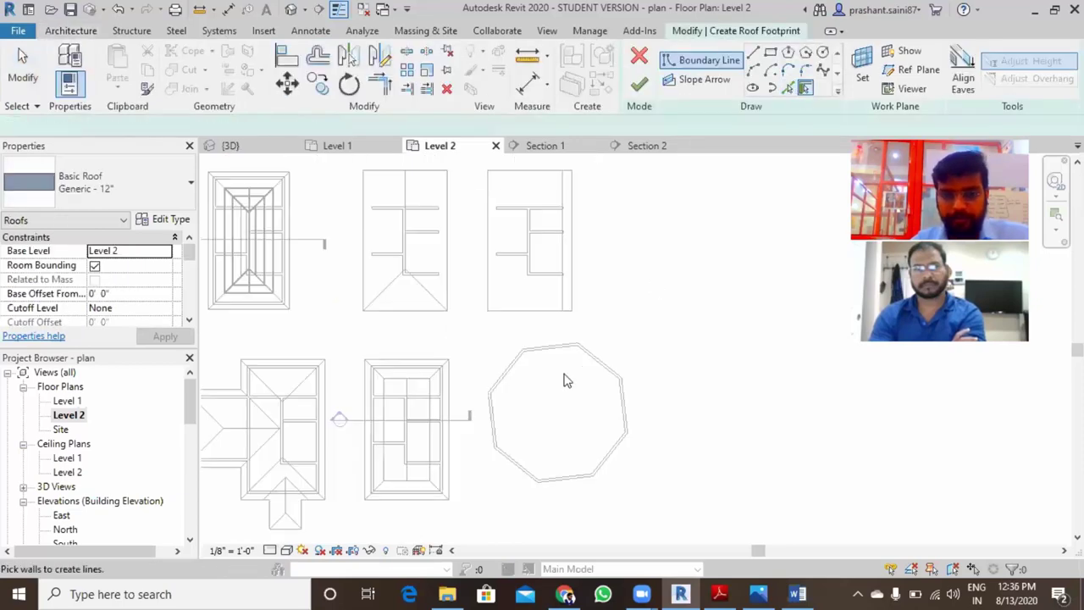
pyautogui.scroll(2, 511, 475)
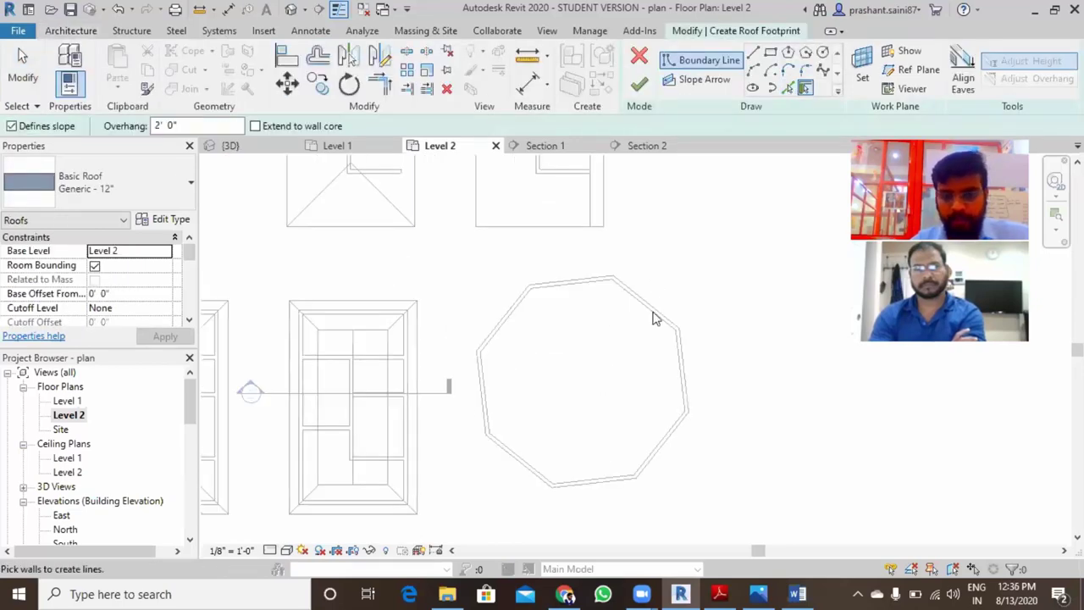
pyautogui.press('Tab')
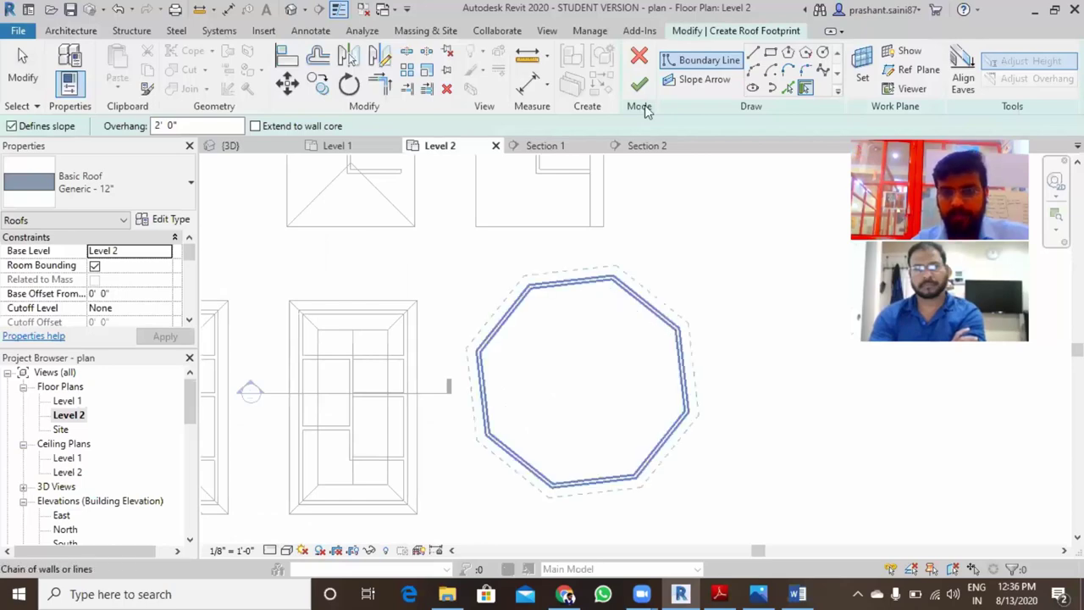
pyautogui.click(676, 338)
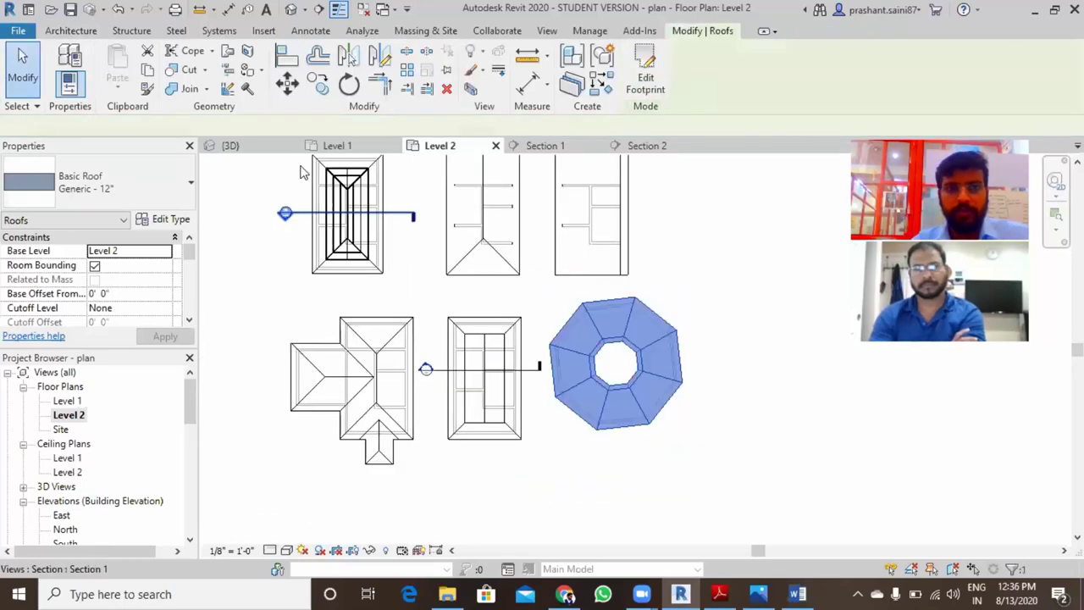
pyautogui.click(230, 145)
# - Orbit and zoom the 3D model to inspect the octagon roof and the red-walled building
pyautogui.press('Escape')
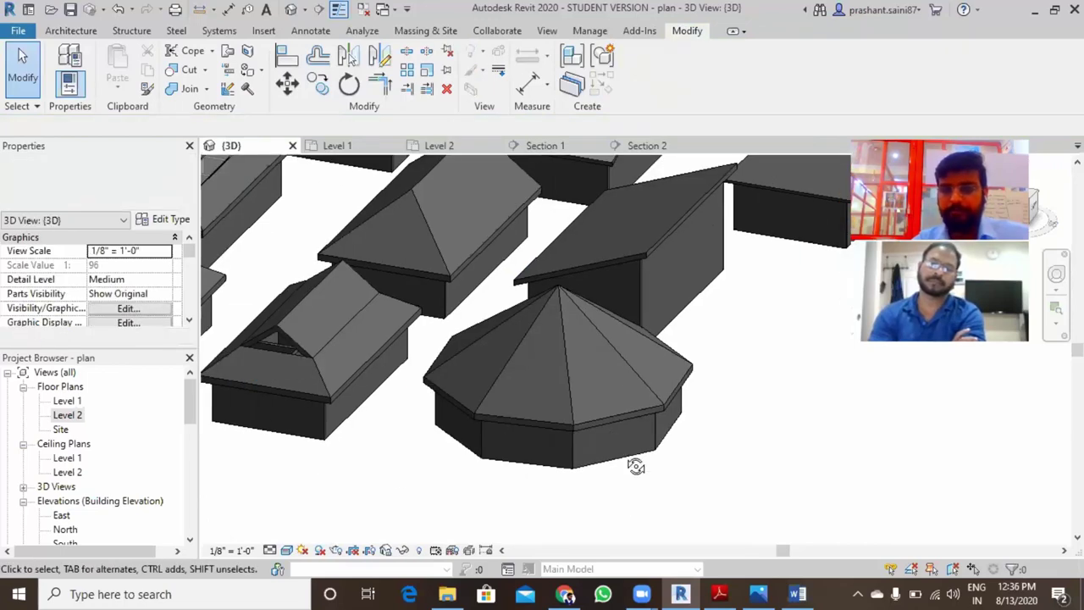
pyautogui.moveTo(501, 431)
pyautogui.keyDown('shift'); pyautogui.mouseDown(button='middle')
pyautogui.moveTo(726, 451)
pyautogui.moveTo(664, 364)
pyautogui.mouseUp(button='middle'); pyautogui.keyUp('shift')
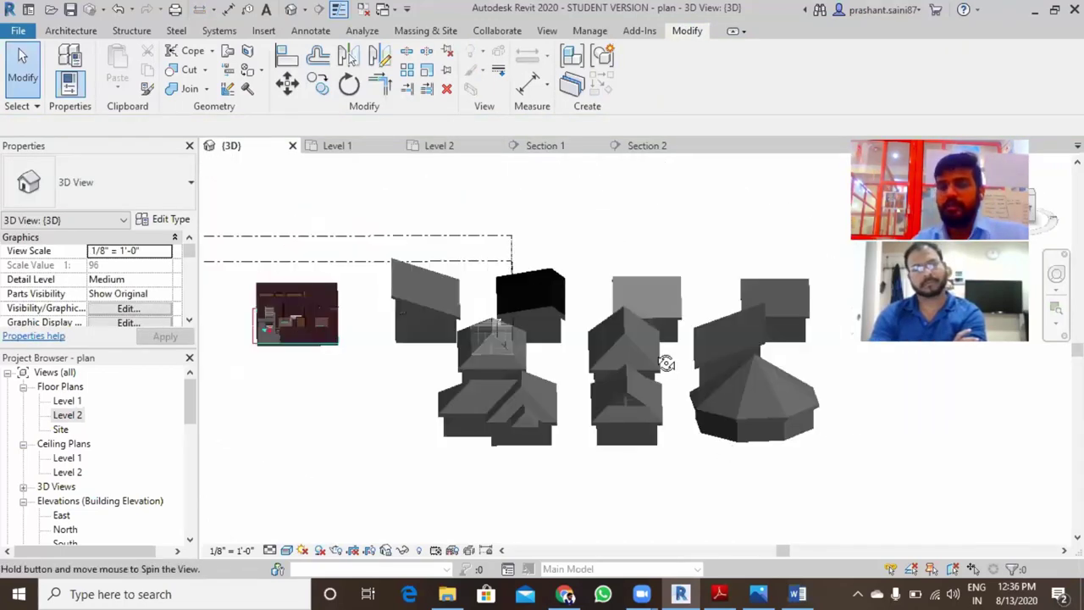
pyautogui.keyDown('shift'); pyautogui.moveTo(661, 411); pyautogui.dragTo(653, 411, button='middle'); pyautogui.keyUp('shift')
pyautogui.scroll(2, 627, 394)
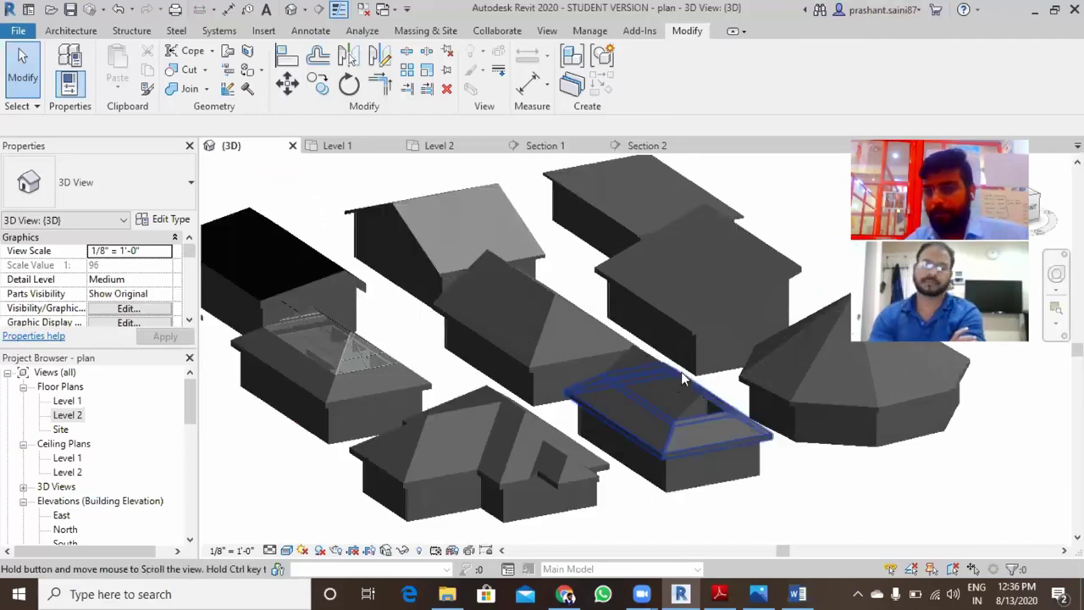
pyautogui.scroll(2, 672, 395)
pyautogui.scroll(-2, 661, 366)
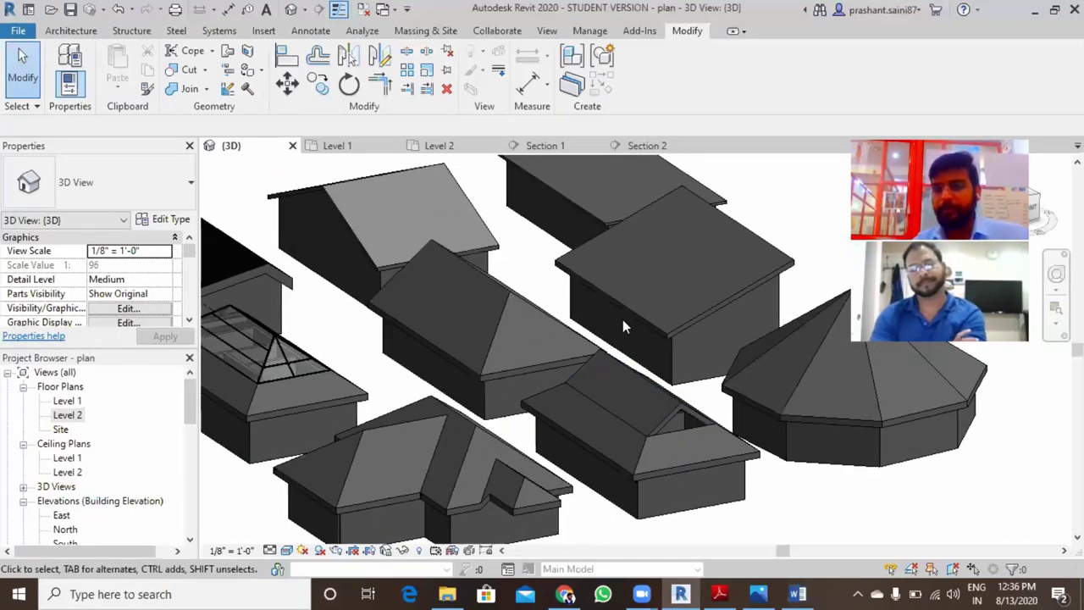
pyautogui.moveTo(562, 408); pyautogui.dragTo(594, 331, button='middle')
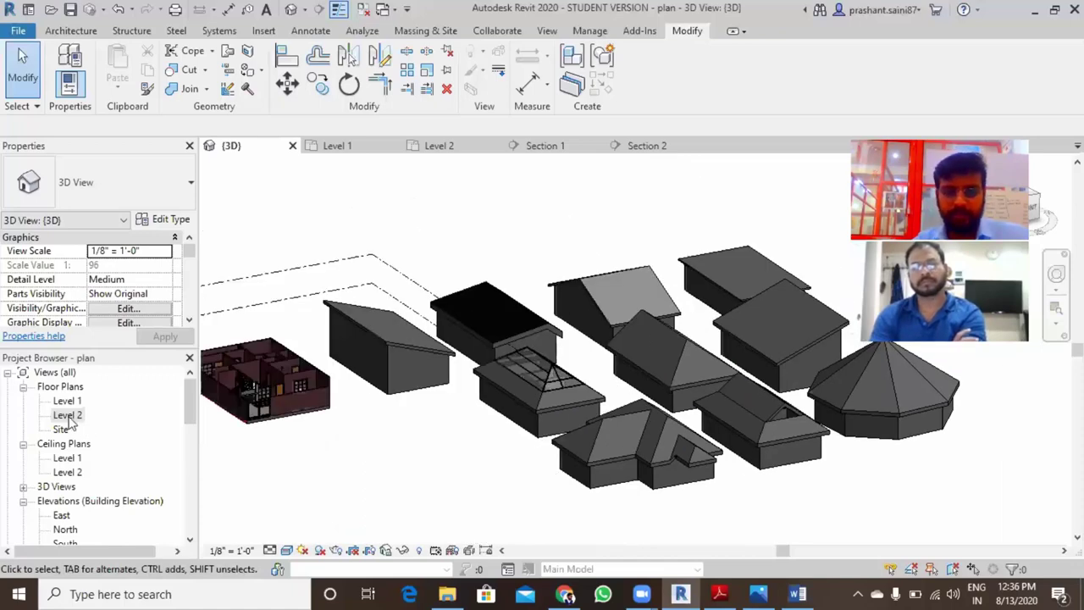
# - Draw a closed six-corner L-shaped wall loop on Level 2, left of the roofed blocks
pyautogui.hotkey('ctrl', 'Tab')
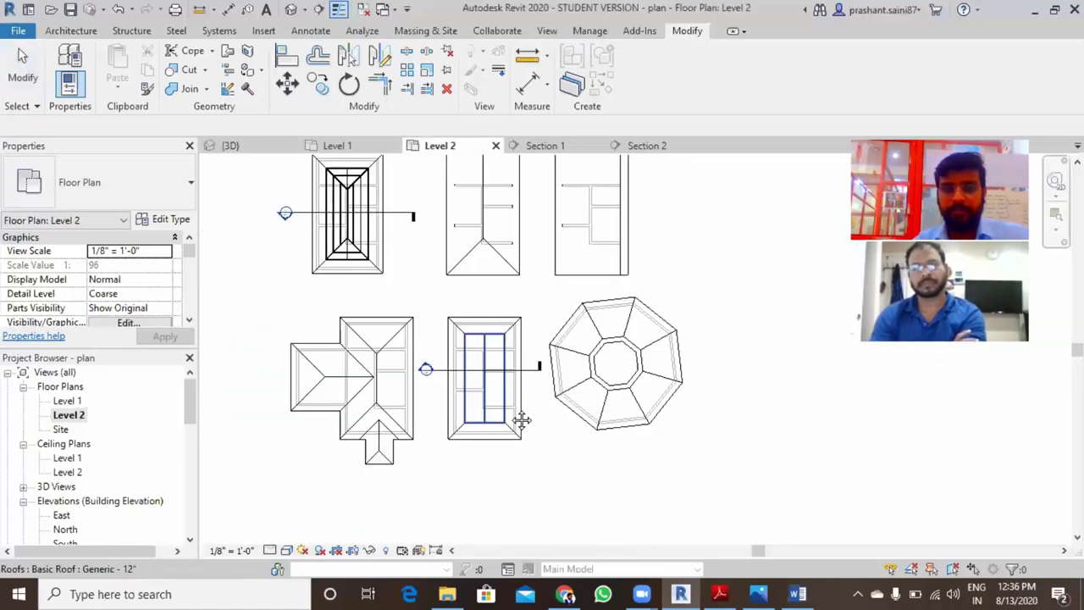
pyautogui.scroll(-2, 472, 362)
pyautogui.moveTo(440, 301); pyautogui.dragTo(447, 314, button='middle')
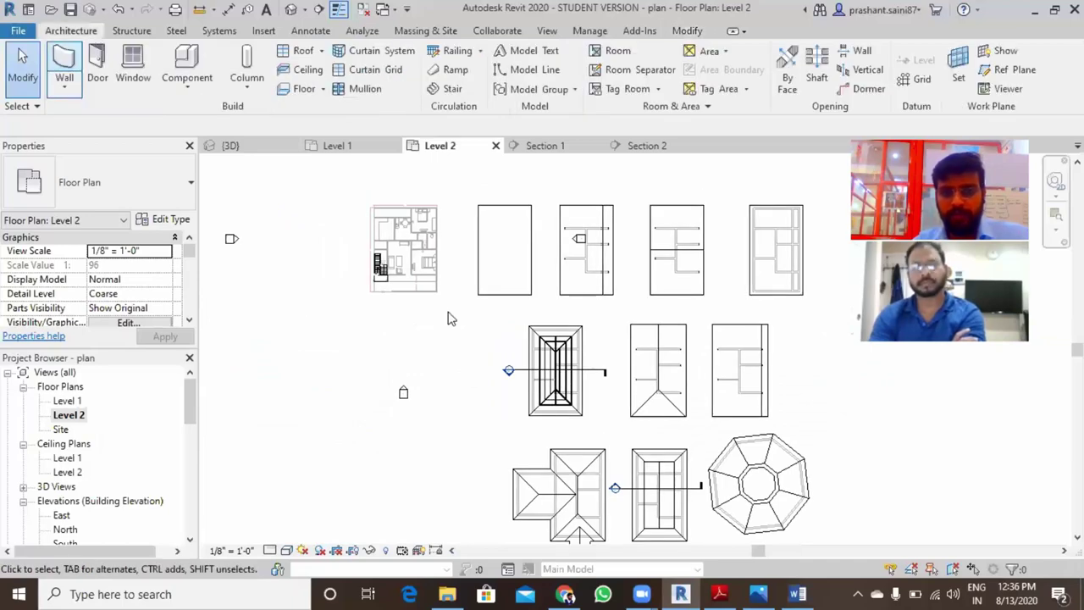
pyautogui.click(473, 366)
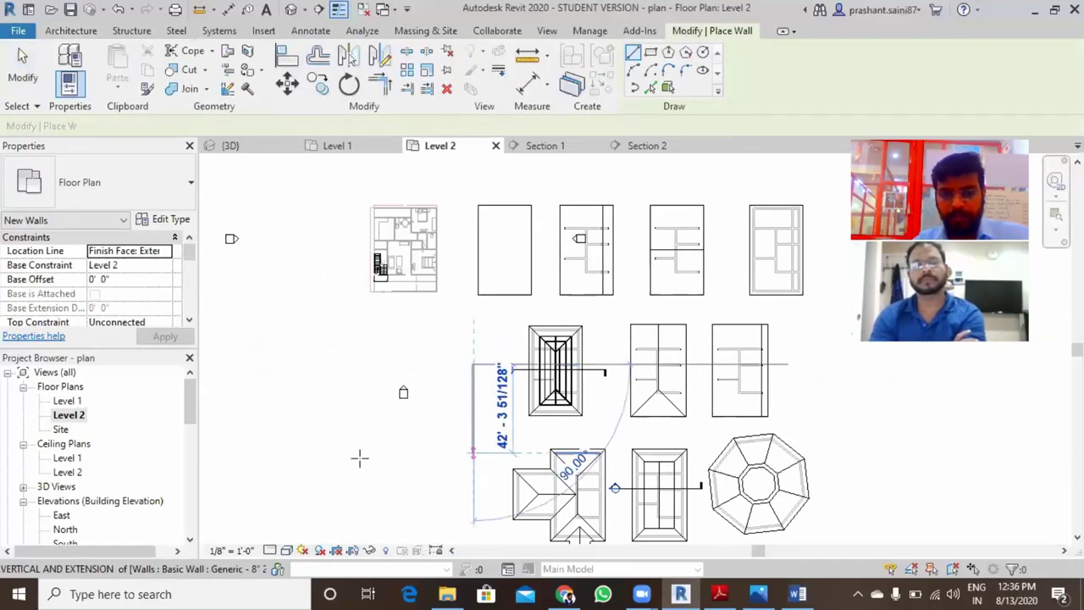
pyautogui.click(357, 451)
pyautogui.click(356, 412)
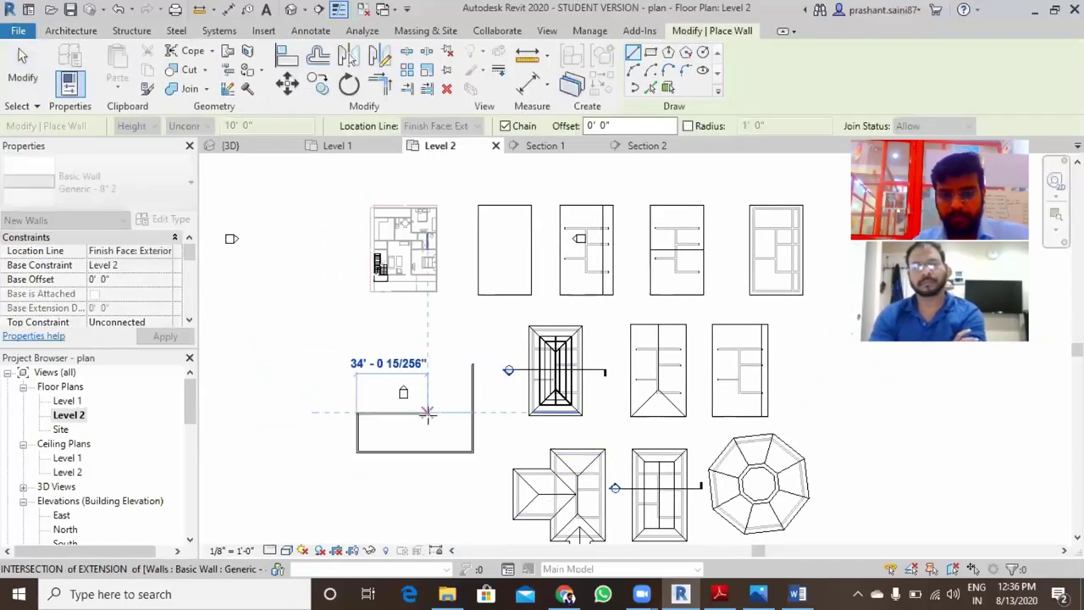
pyautogui.click(427, 412)
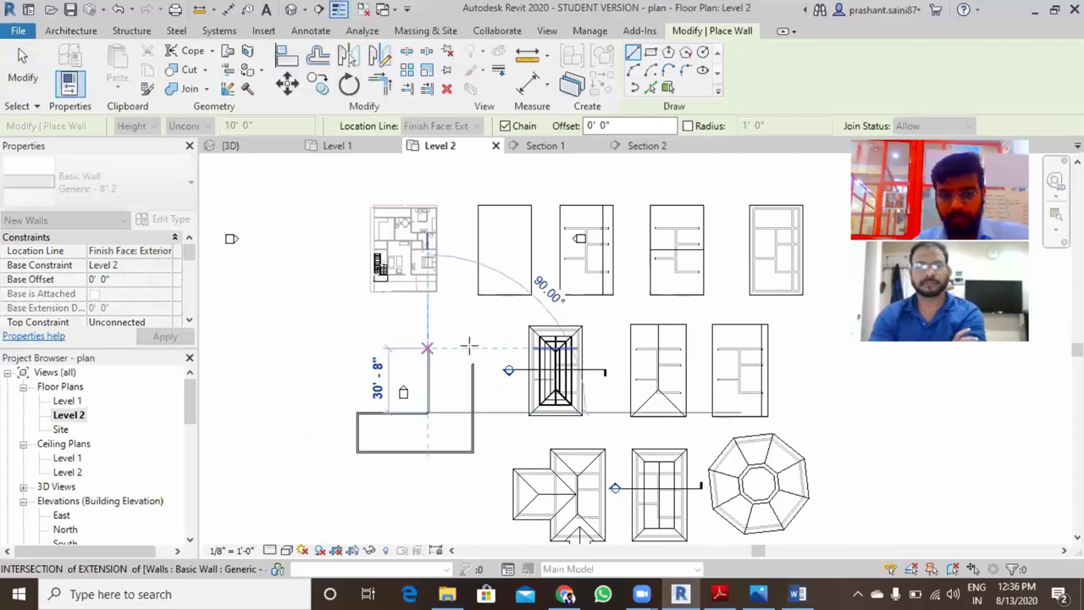
pyautogui.click(428, 348)
pyautogui.click(475, 401)
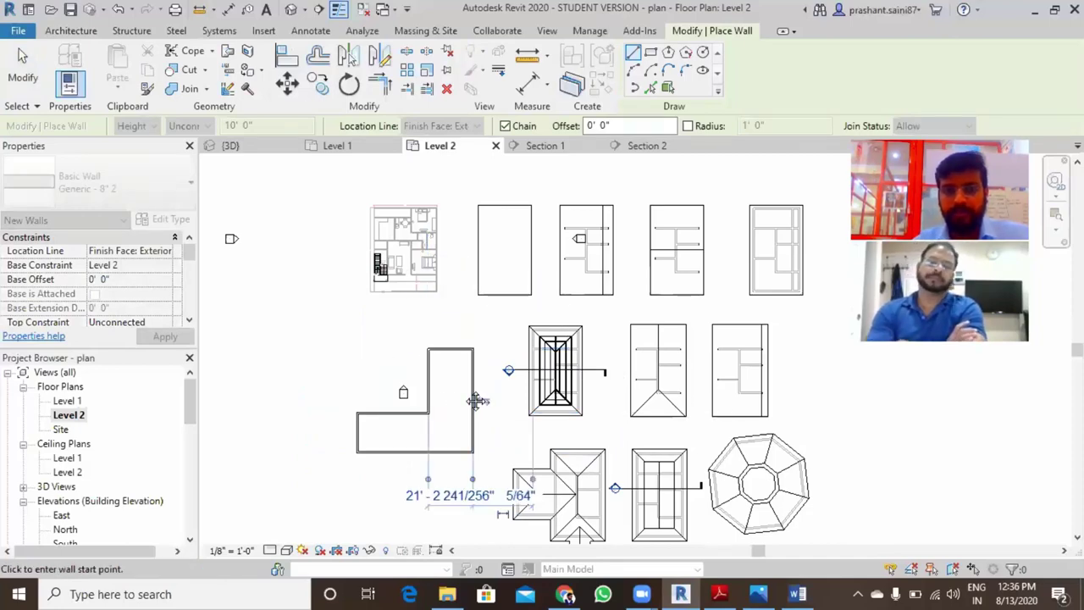
pyautogui.scroll(1, 477, 404)
pyautogui.press('Escape')
pyautogui.press('Escape')
pyautogui.press('Escape')
# - Glance at the Word roof-types reference, then return to Revit
pyautogui.moveTo(678, 508); pyautogui.dragTo(734, 486, button='middle')
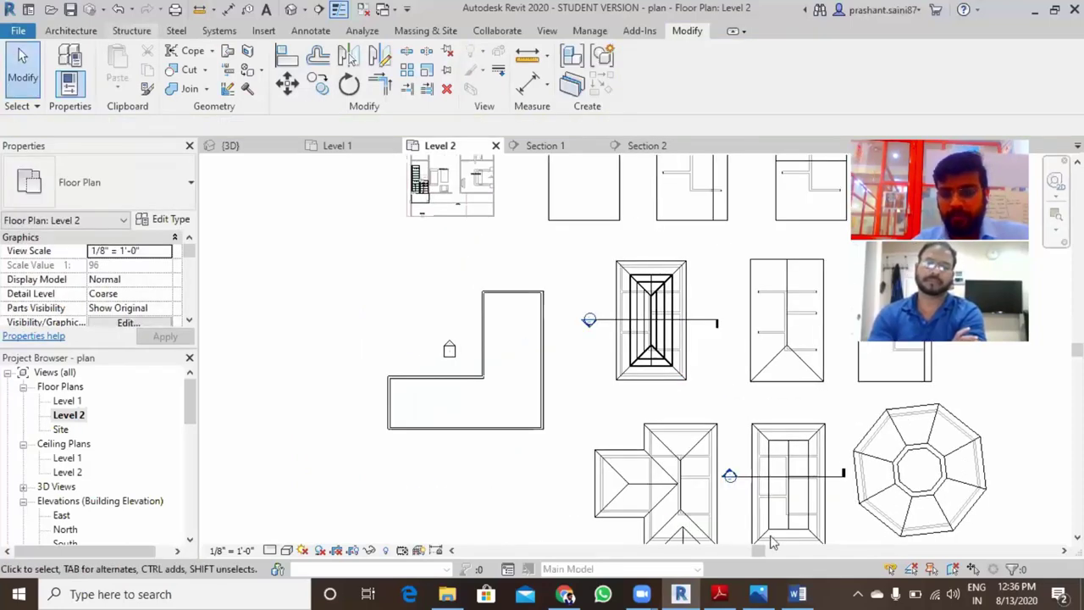
pyautogui.click(800, 593)
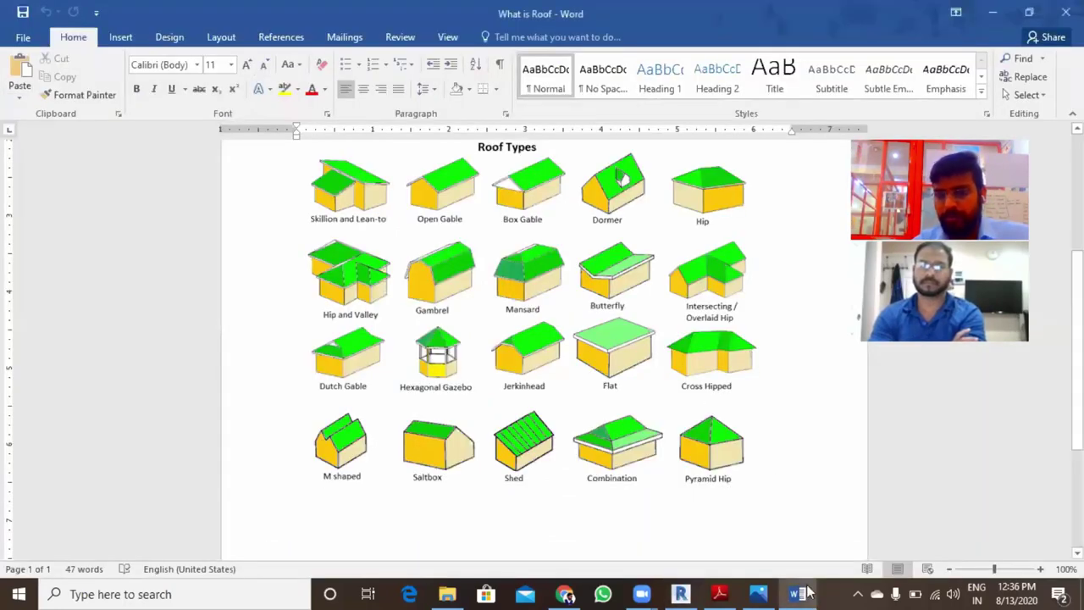
pyautogui.hotkey('alt', 'Tab')
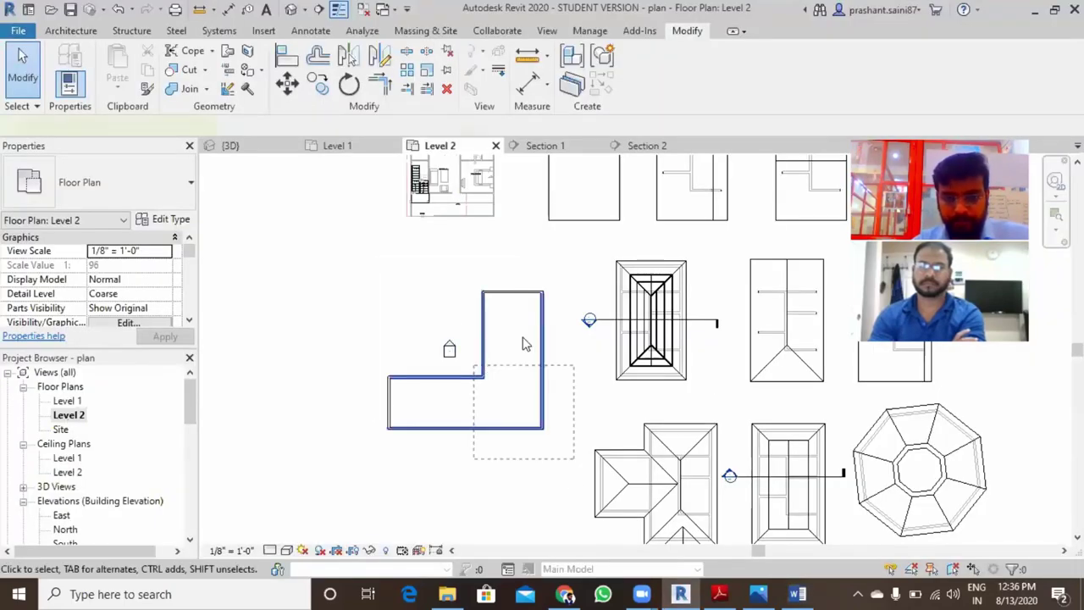
# - Set the L-shaped walls' base constraint to Level 1 and top constraint up to Level 2
pyautogui.click(520, 293)
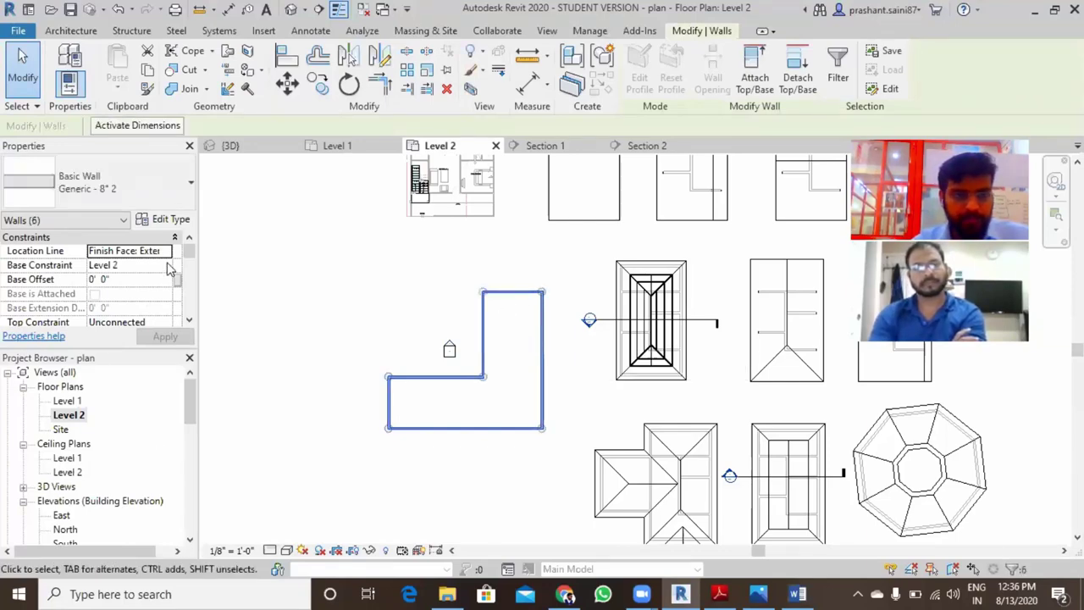
pyautogui.click(127, 265)
pyautogui.press('Up')
pyautogui.press('Return')
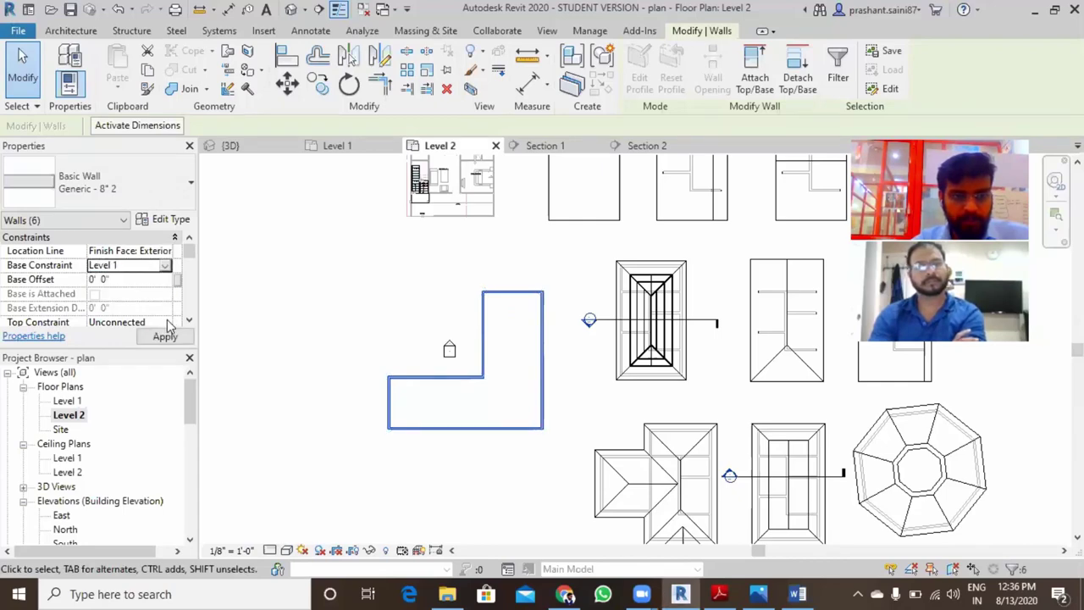
pyautogui.click(154, 323)
pyautogui.hotkey('alt', 'Down')
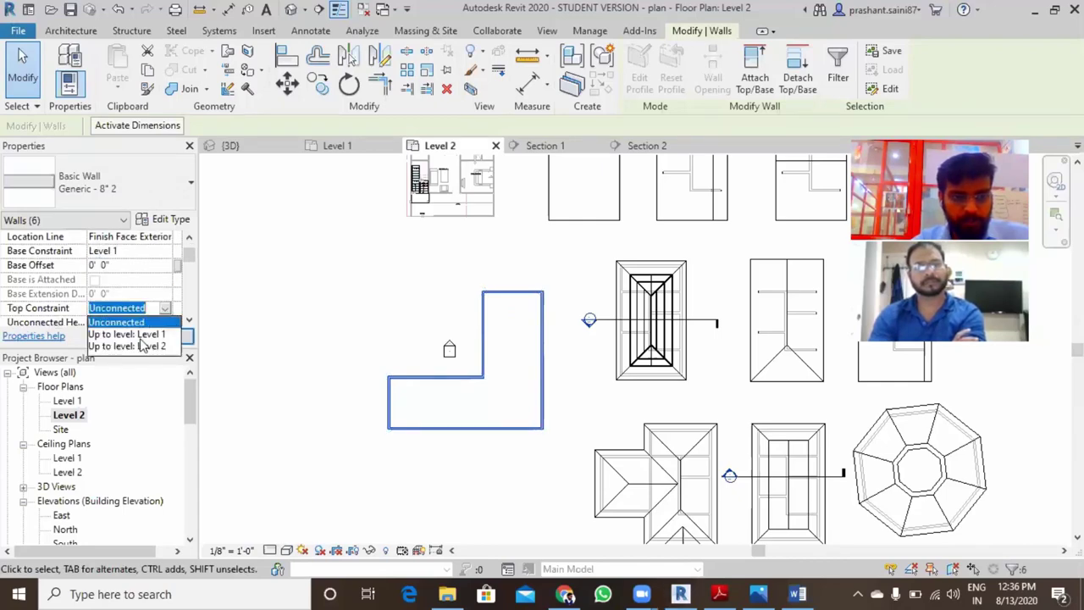
pyautogui.click(158, 346)
pyautogui.click(405, 299)
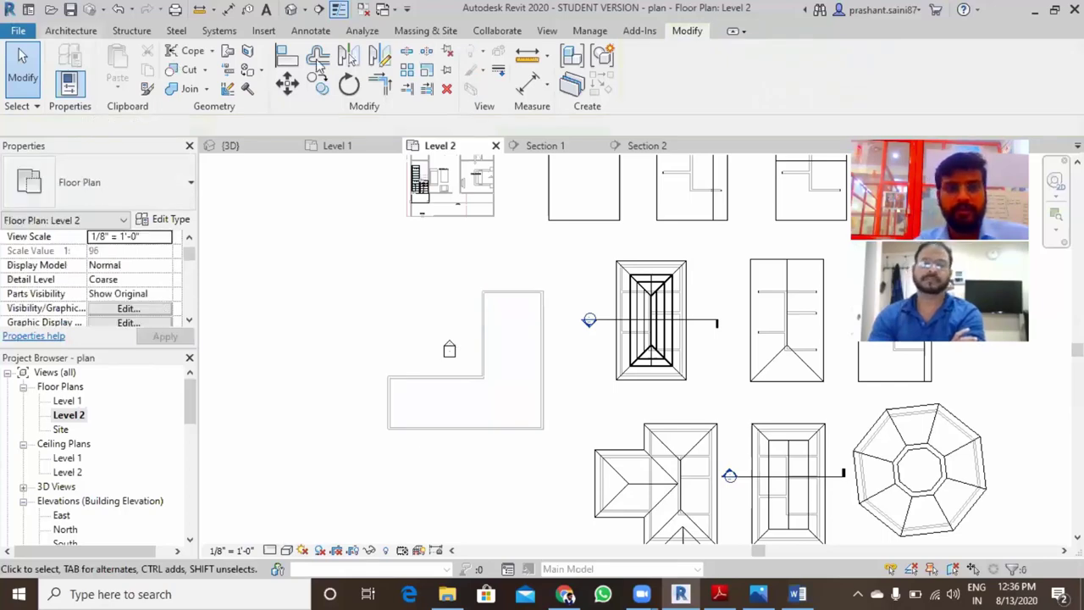
# - Create a hip roof by footprint from the L-shaped walls with a 2' 0" overhang, then view it in 3D
pyautogui.click(327, 51)
pyautogui.click(331, 75)
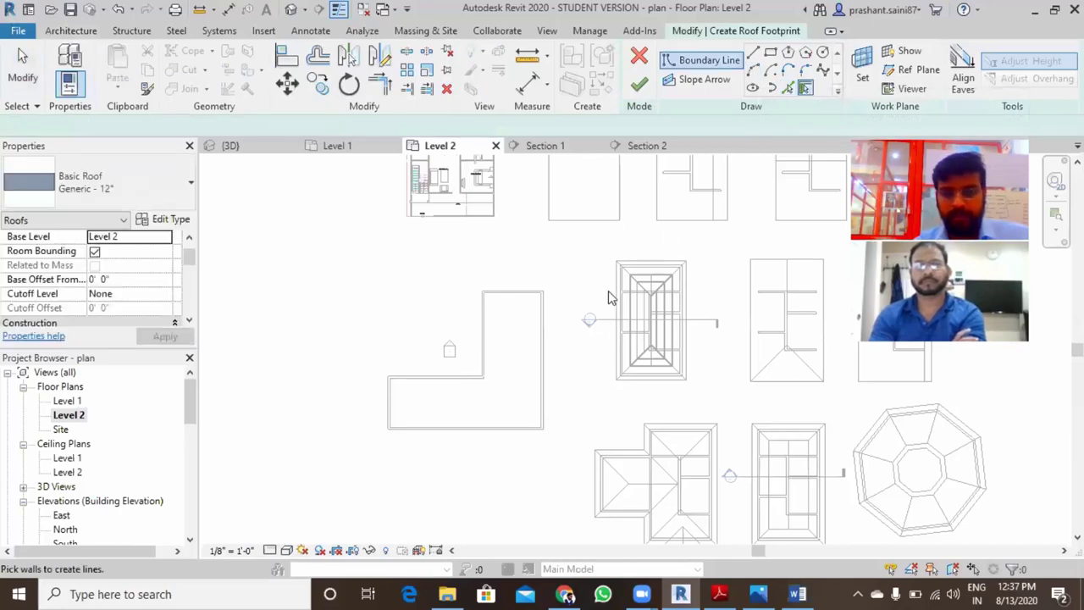
pyautogui.press('Tab')
pyautogui.click(546, 322)
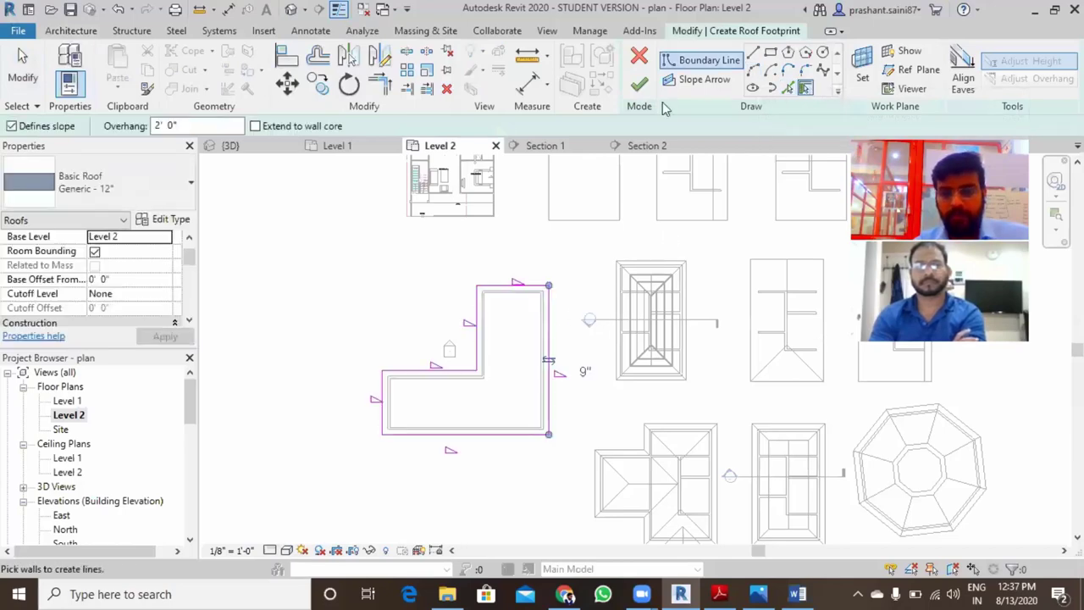
pyautogui.click(640, 83)
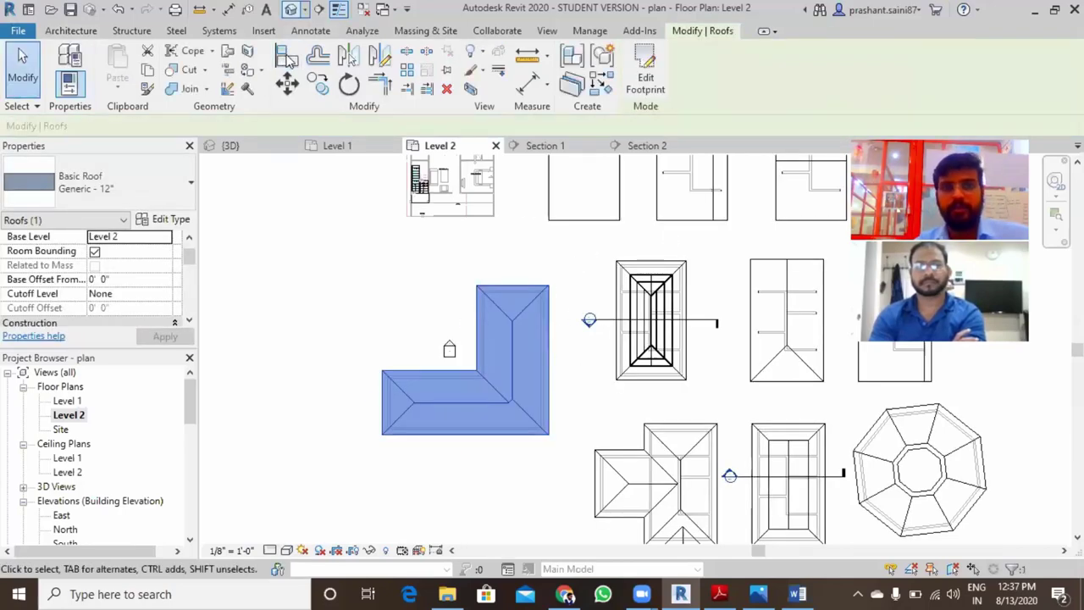
pyautogui.click(290, 9)
pyautogui.click(395, 475)
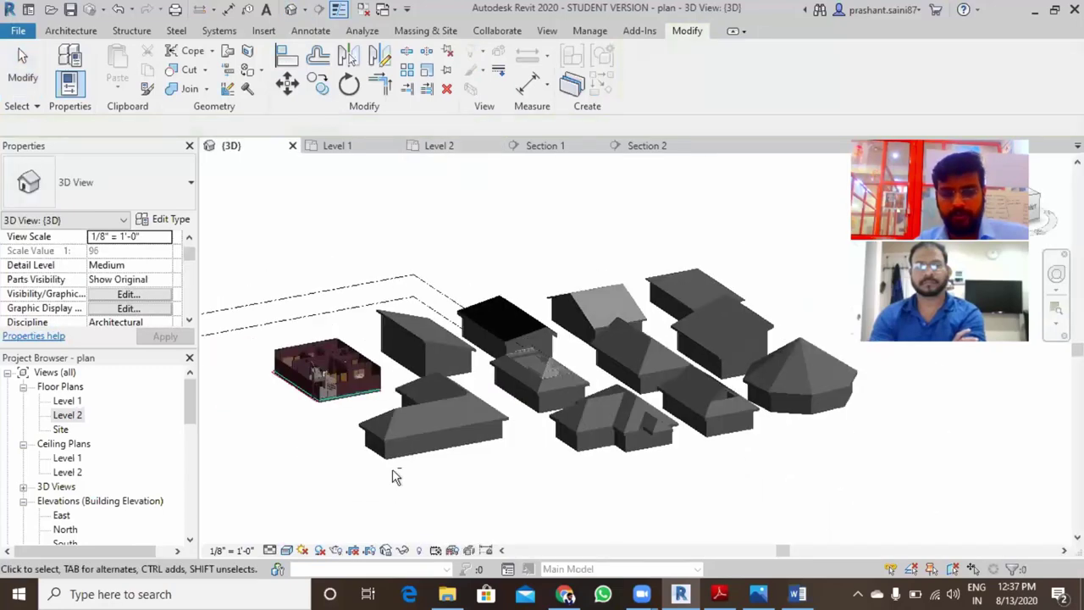
pyautogui.moveTo(394, 474)
pyautogui.keyDown('shift'); pyautogui.mouseDown(button='middle')
pyautogui.moveTo(619, 513)
pyautogui.moveTo(666, 501)
pyautogui.moveTo(527, 348)
pyautogui.mouseUp(button='middle'); pyautogui.keyUp('shift')
pyautogui.scroll(2, 527, 348)
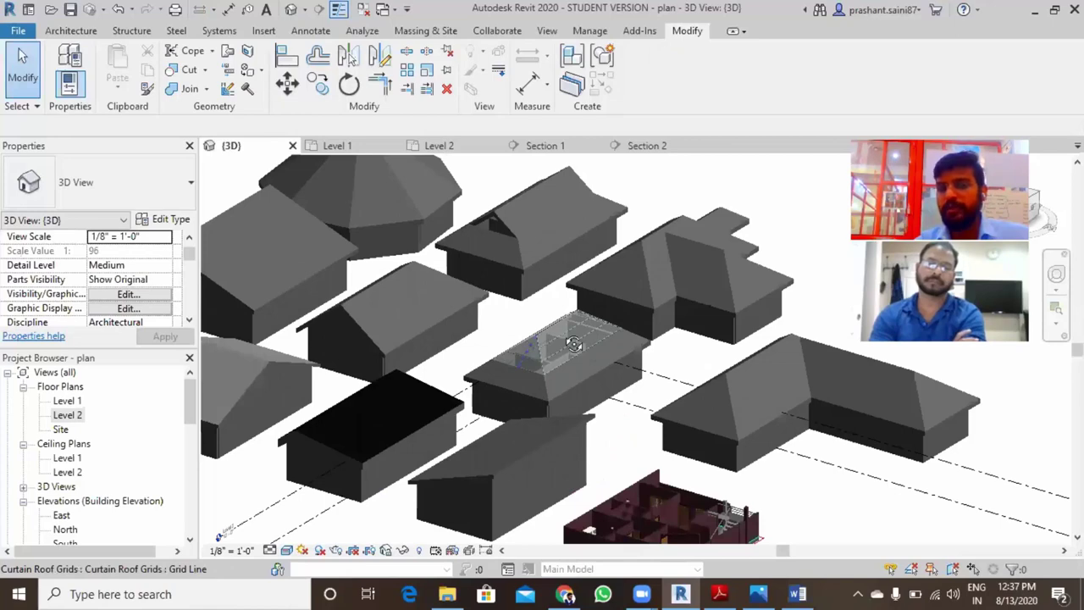
pyautogui.scroll(1, 542, 343)
pyautogui.scroll(1, 517, 326)
pyautogui.keyDown('shift'); pyautogui.moveTo(508, 324); pyautogui.dragTo(519, 305, button='middle'); pyautogui.keyUp('shift')
pyautogui.moveTo(537, 366)
pyautogui.keyDown('shift'); pyautogui.mouseDown(button='middle')
pyautogui.moveTo(502, 376)
pyautogui.moveTo(520, 343)
pyautogui.moveTo(654, 312)
pyautogui.moveTo(697, 349)
pyautogui.moveTo(668, 358)
pyautogui.moveTo(609, 337)
pyautogui.moveTo(535, 343)
pyautogui.mouseUp(button='middle'); pyautogui.keyUp('shift')
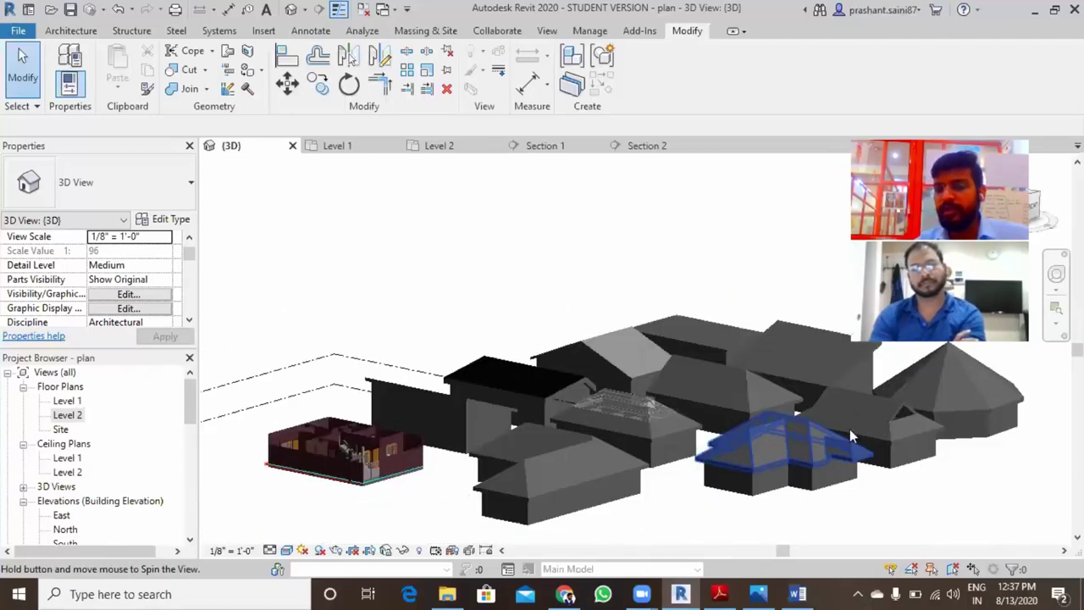
pyautogui.keyDown('shift'); pyautogui.moveTo(852, 437); pyautogui.dragTo(661, 386, button='middle'); pyautogui.keyUp('shift')
pyautogui.scroll(2, 677, 432)
pyautogui.scroll(2, 678, 432)
pyautogui.scroll(2, 641, 449)
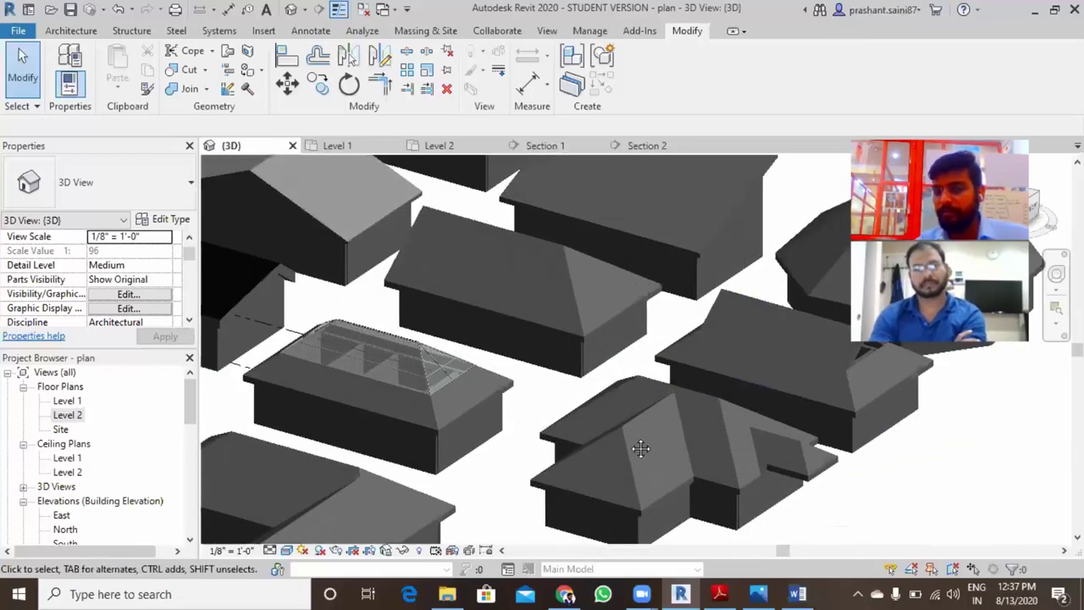
pyautogui.keyDown('shift'); pyautogui.moveTo(641, 449); pyautogui.dragTo(656, 283, button='middle'); pyautogui.keyUp('shift')
pyautogui.click(644, 300)
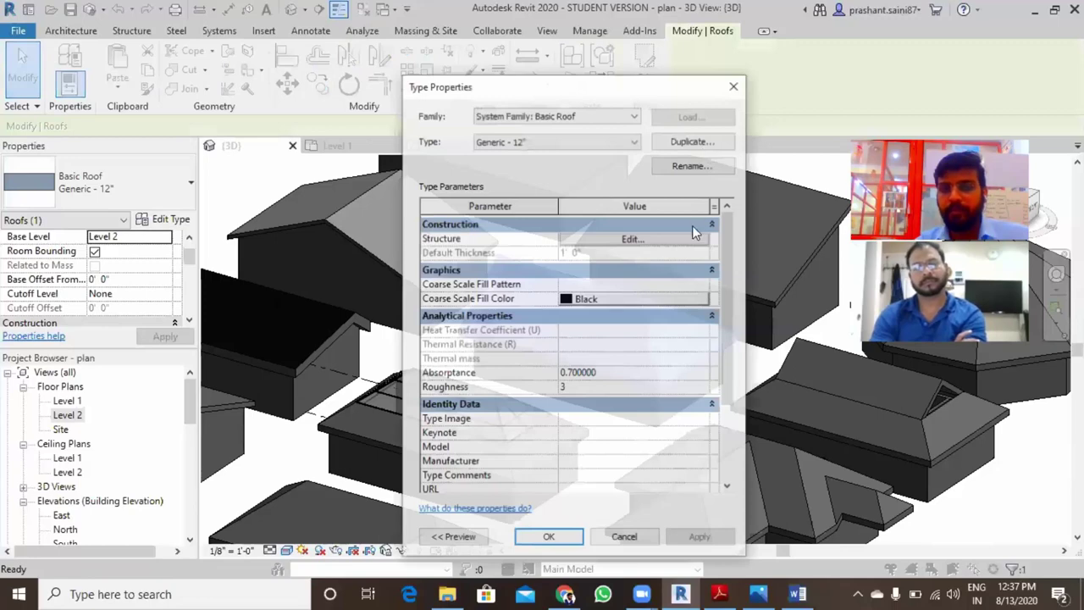
# - Set the roof structure layer's material to the Message - Cab Doors wood and confirm the type changes
pyautogui.click(682, 243)
pyautogui.click(559, 254)
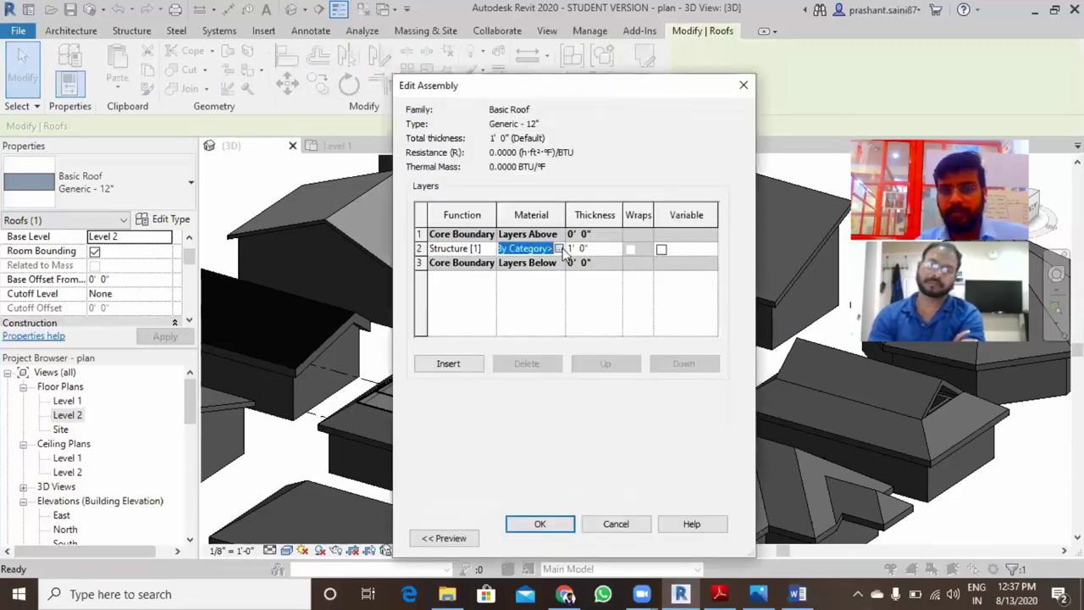
pyautogui.click(559, 248)
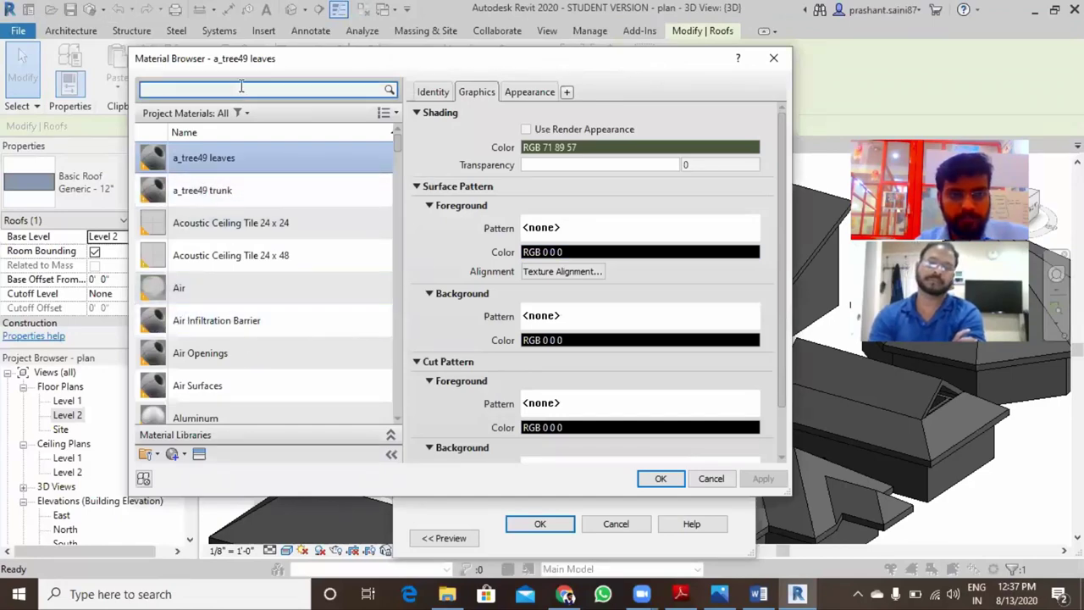
pyautogui.write('wooD')
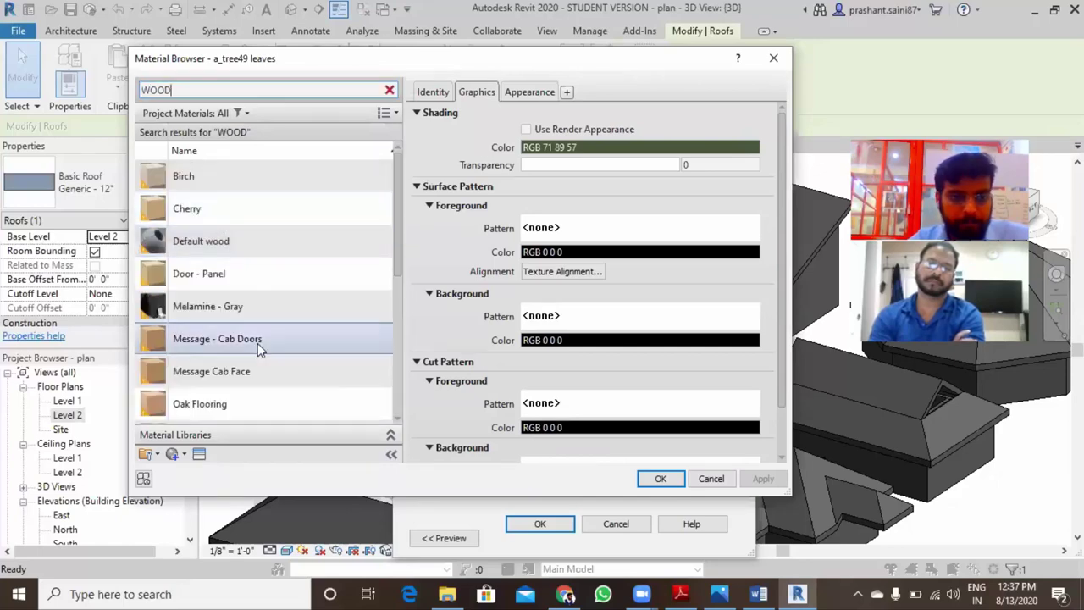
pyautogui.scroll(-5, 288, 337)
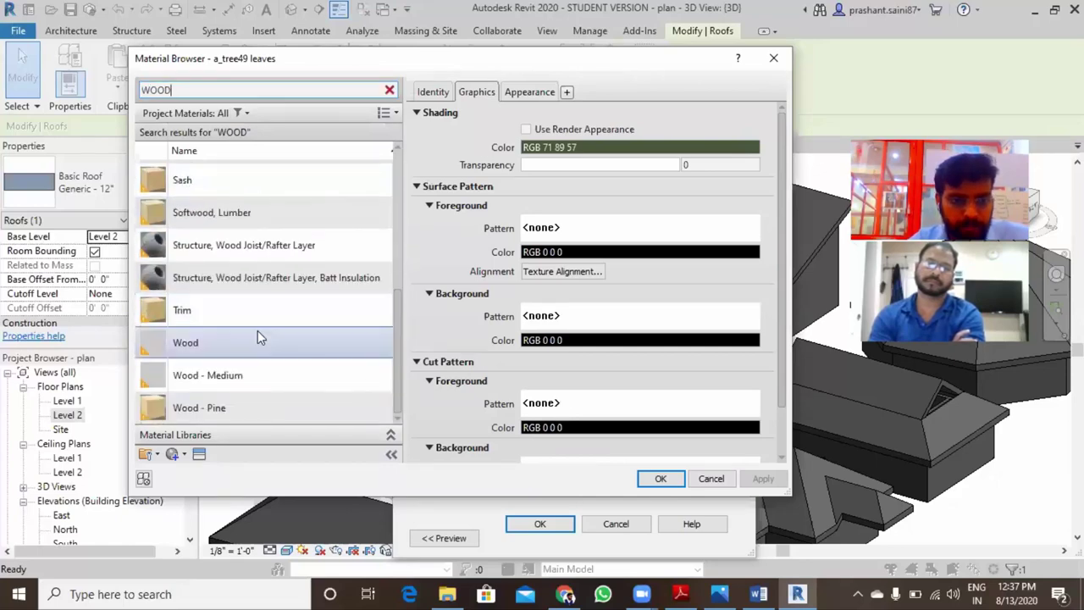
pyautogui.scroll(5, 257, 330)
pyautogui.click(265, 336)
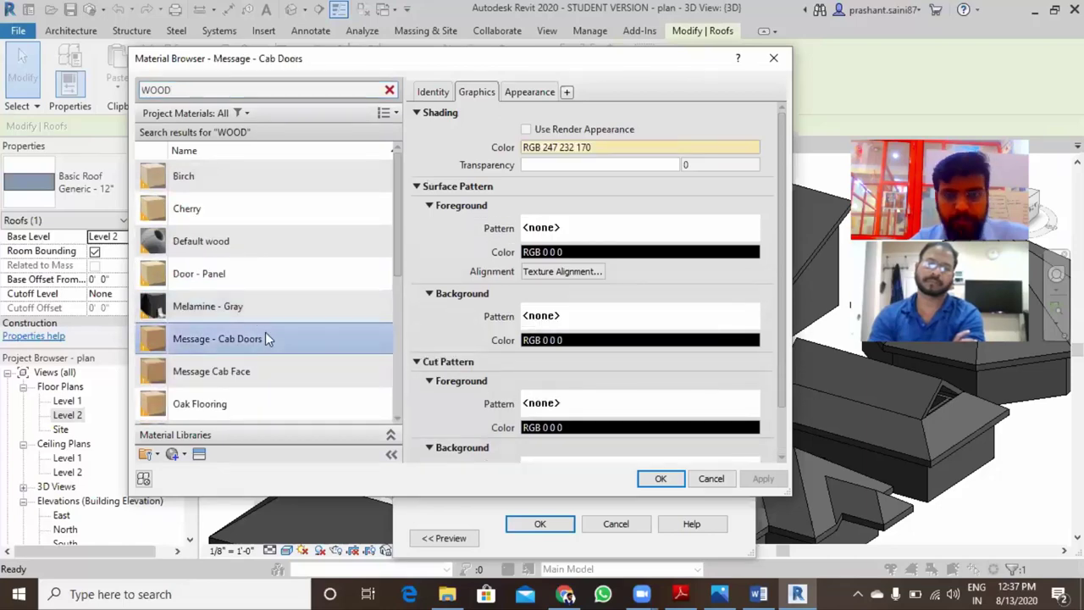
pyautogui.click(437, 92)
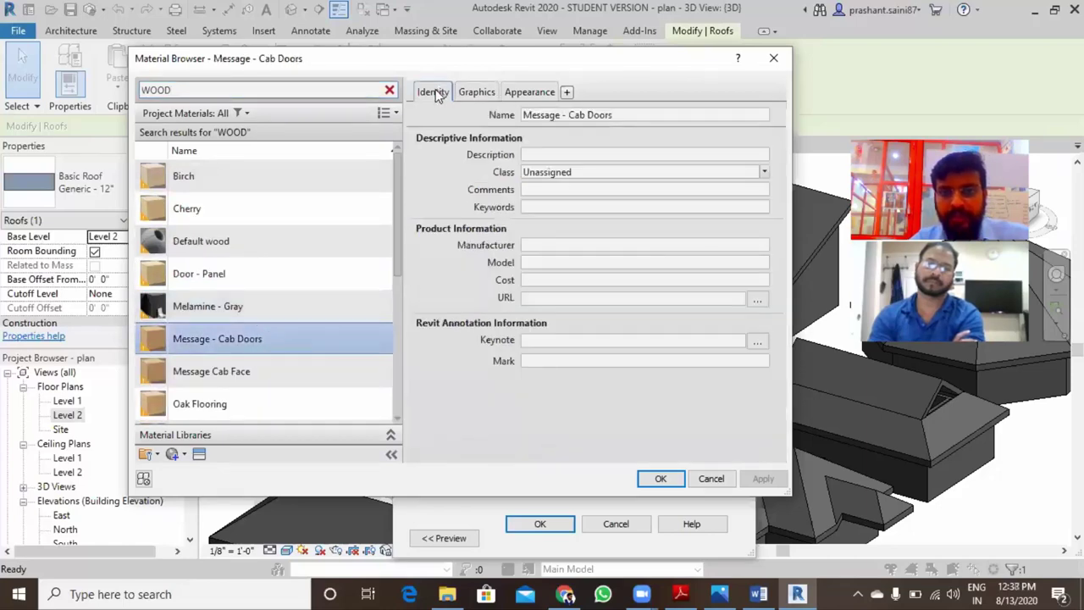
pyautogui.tripleClick(640, 114)
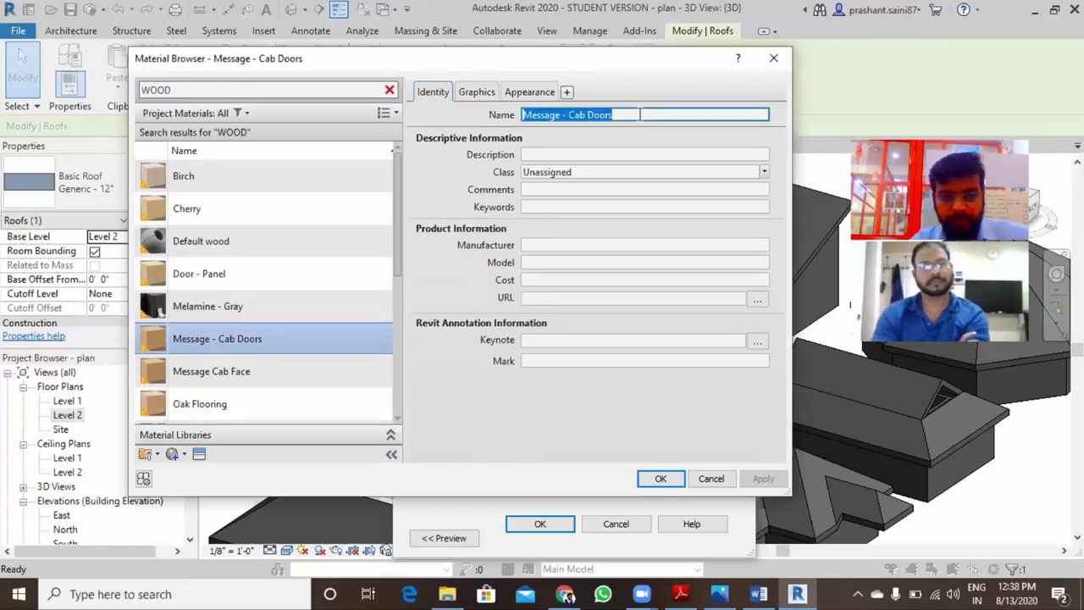
pyautogui.click(660, 479)
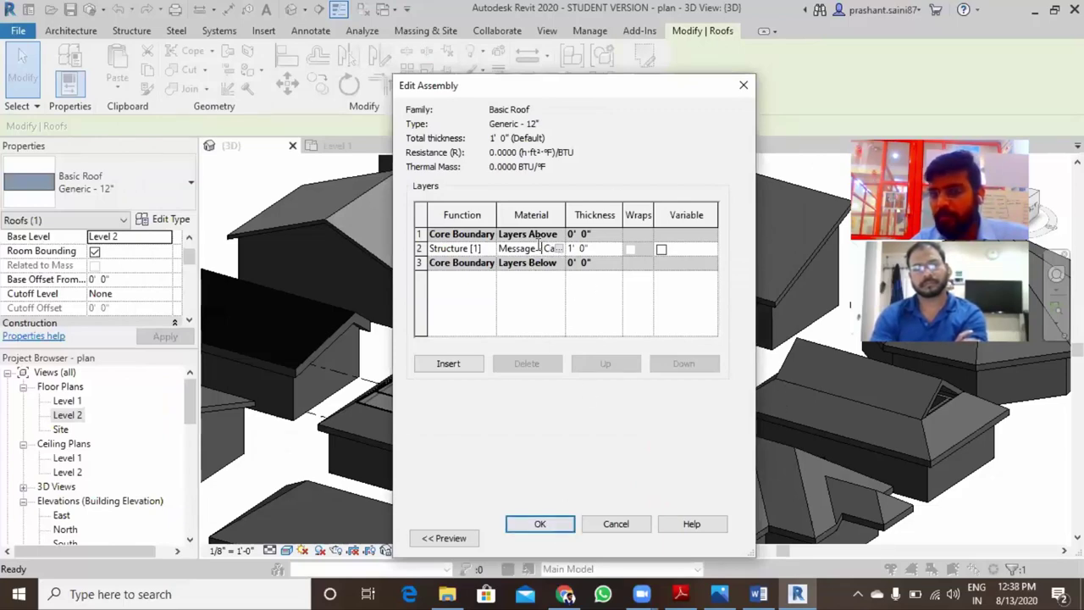
pyautogui.click(558, 524)
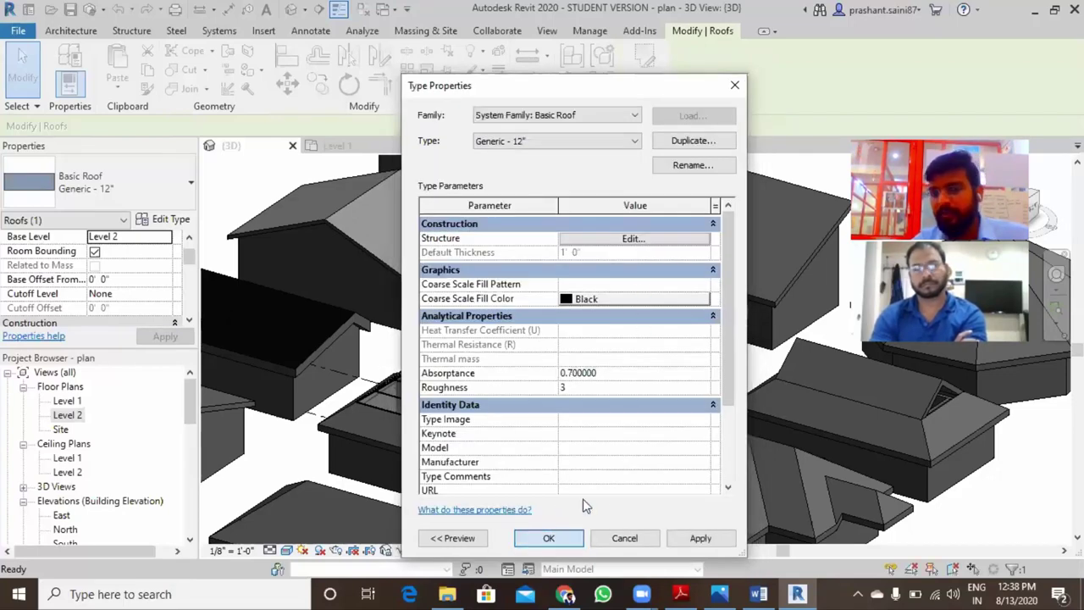
pyautogui.press('Return')
# - Clear the selection and zoom in and out of the 3D view to inspect the orange roofs
pyautogui.press('Escape')
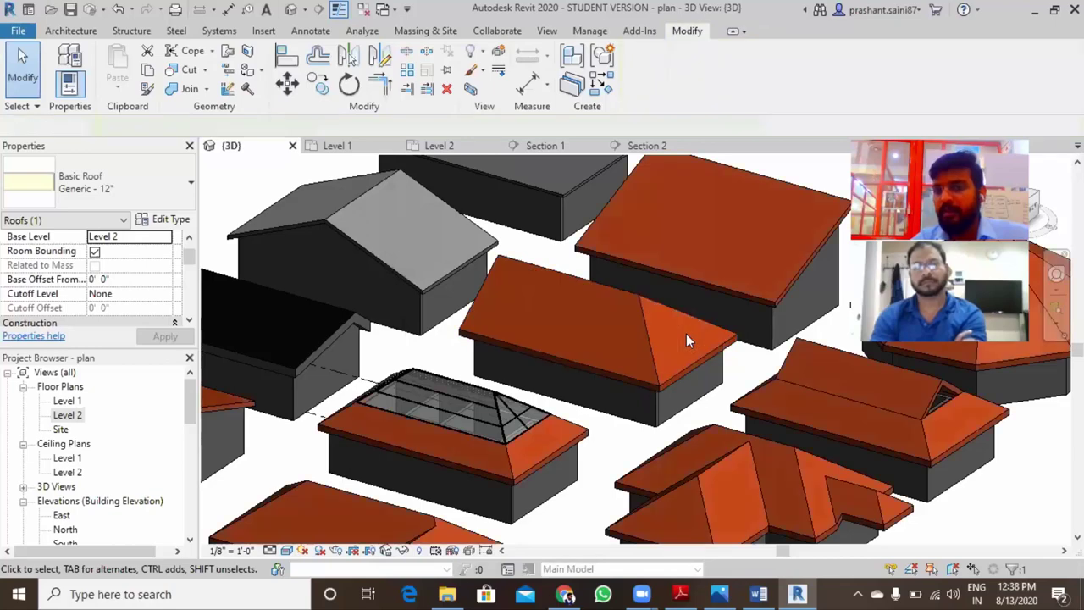
pyautogui.scroll(-4, 628, 363)
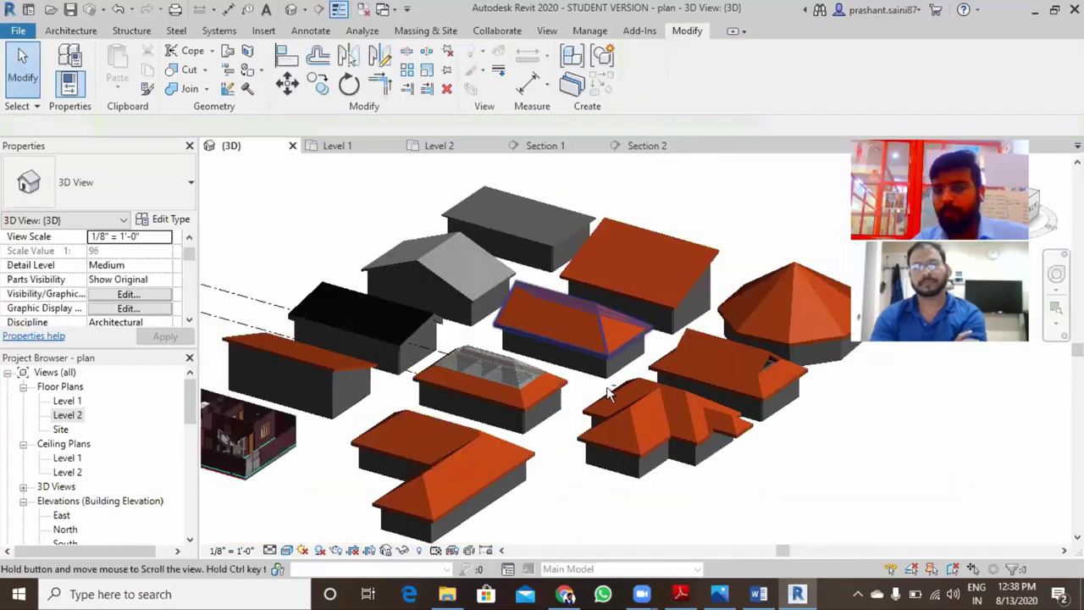
pyautogui.scroll(2, 579, 368)
pyautogui.scroll(3, 615, 423)
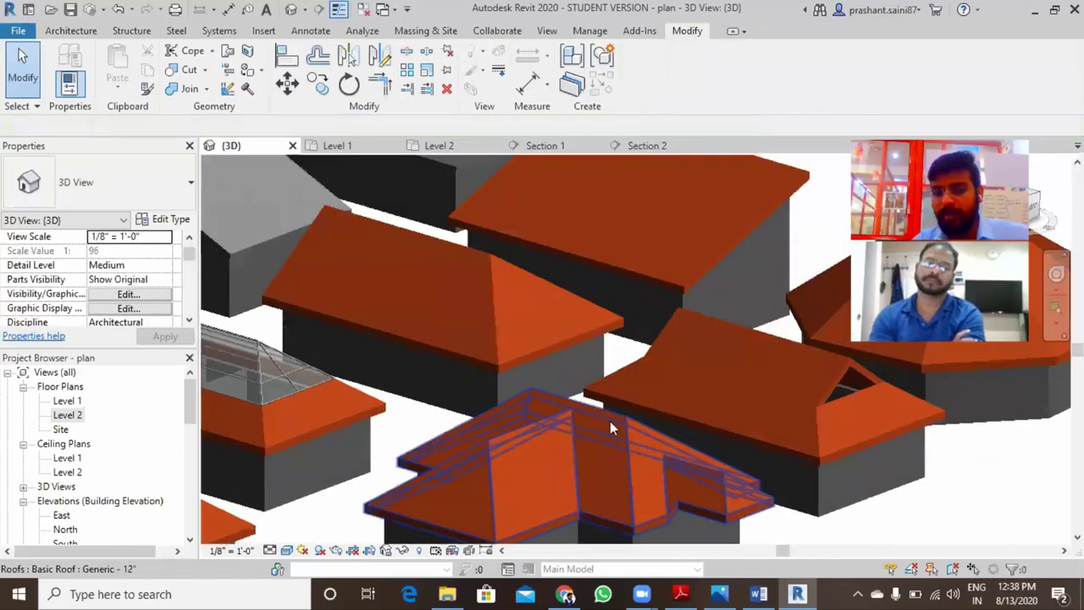
pyautogui.scroll(4, 567, 389)
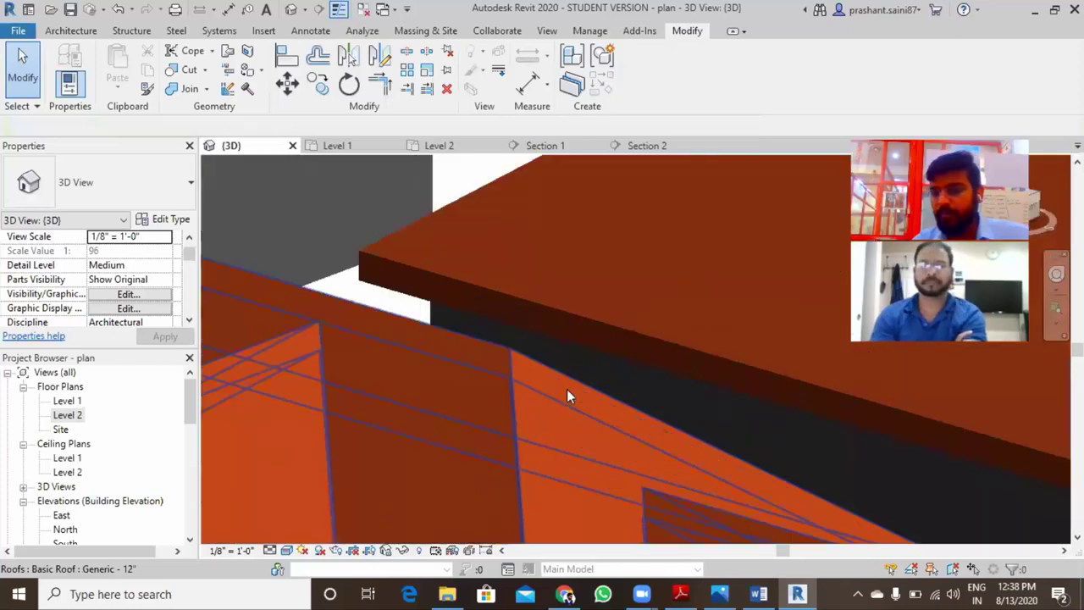
pyautogui.scroll(-4, 551, 382)
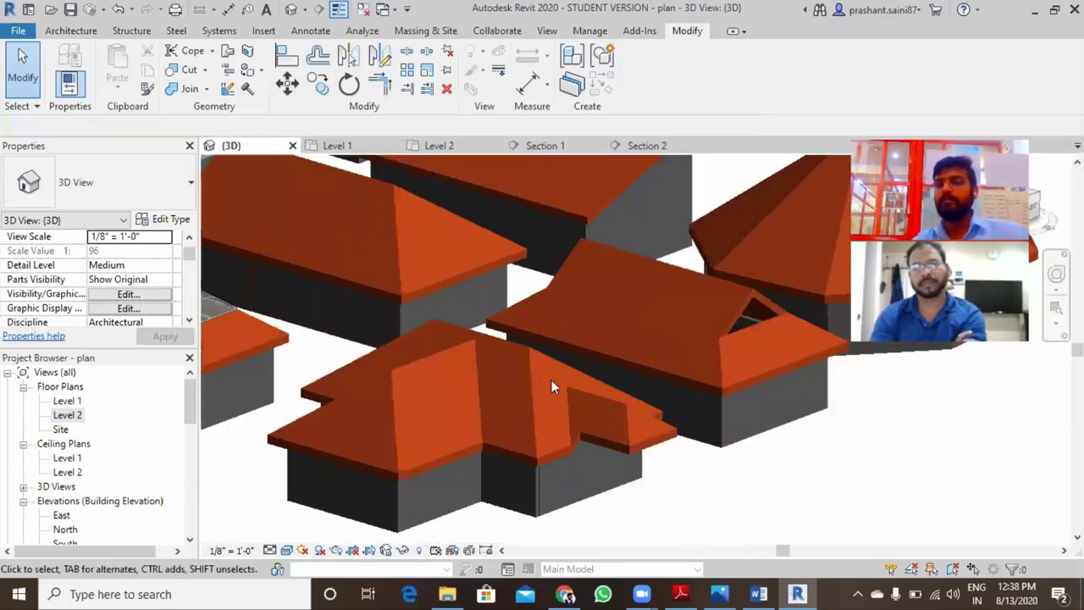
pyautogui.scroll(-1, 598, 353)
pyautogui.scroll(-2, 653, 386)
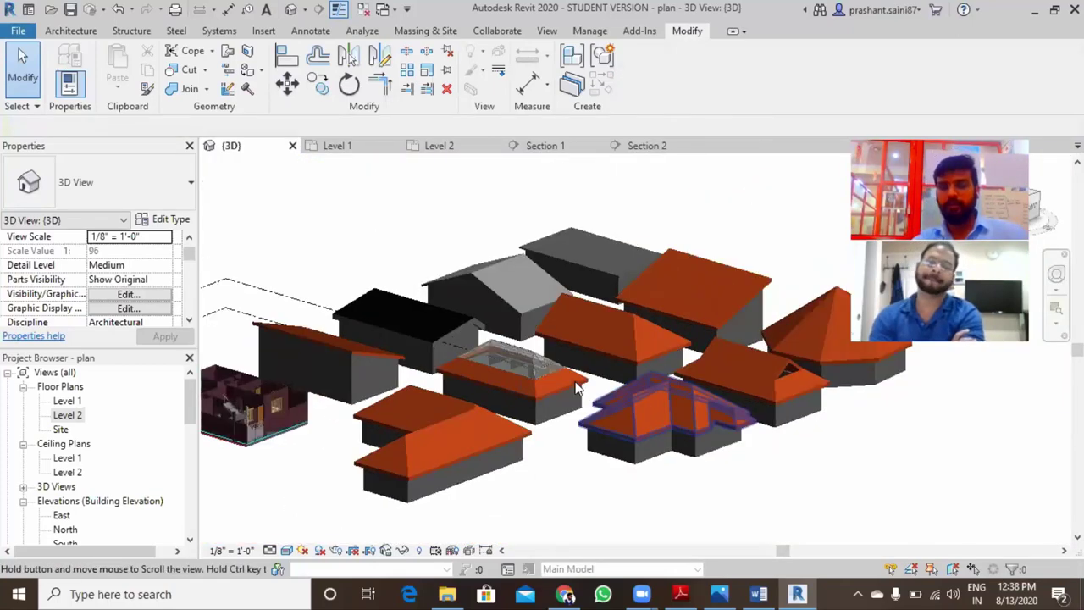
pyautogui.scroll(3, 608, 390)
pyautogui.scroll(2, 616, 302)
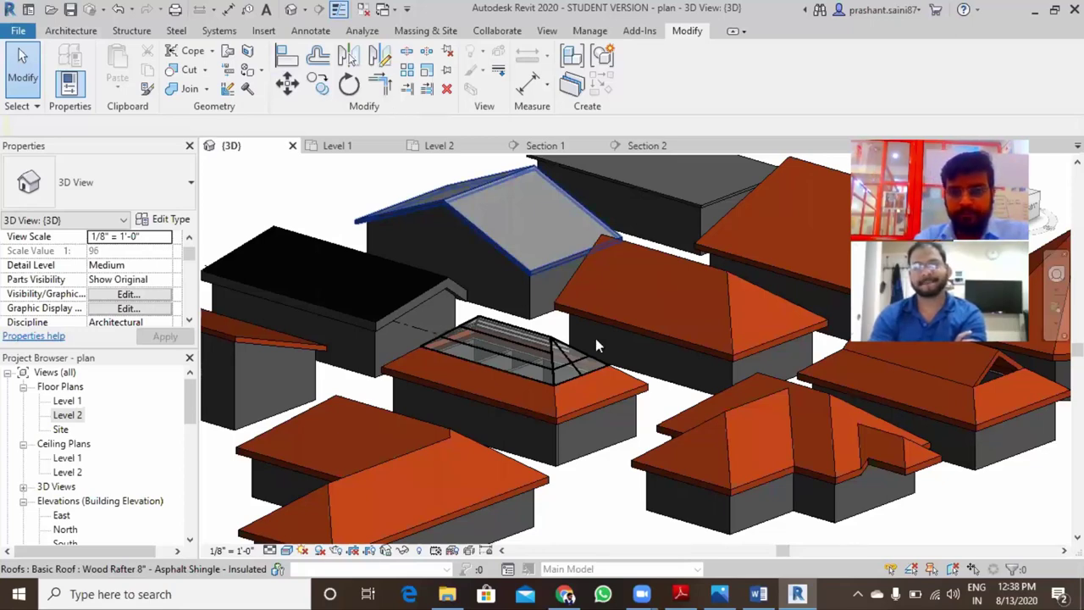
pyautogui.scroll(-1, 610, 367)
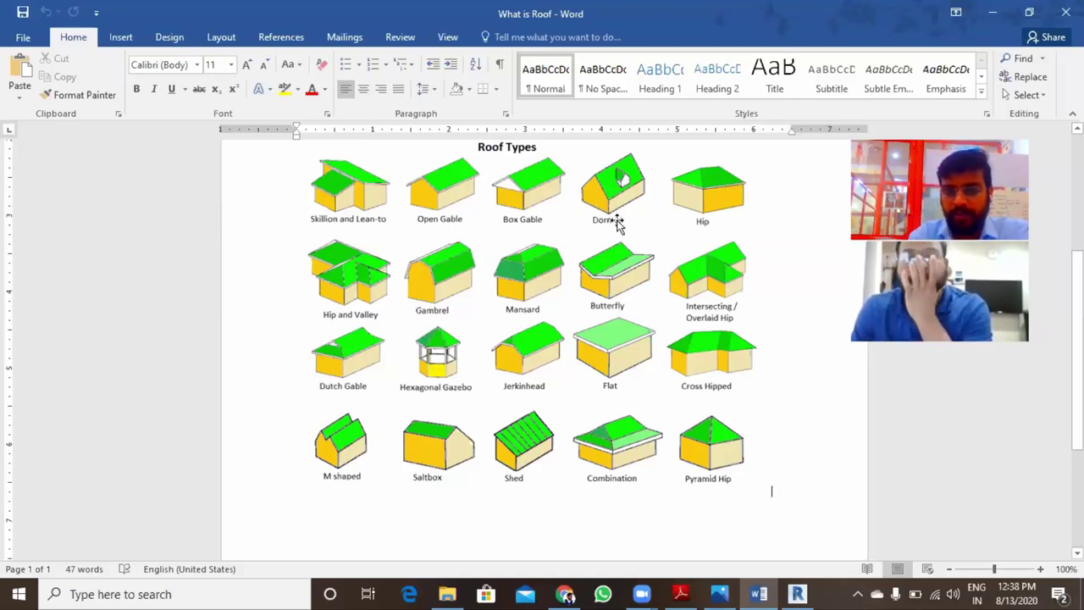
# - Compare the Word roof-types chart with the Revit model, then open the Level 1 floor plan
pyautogui.click(798, 593)
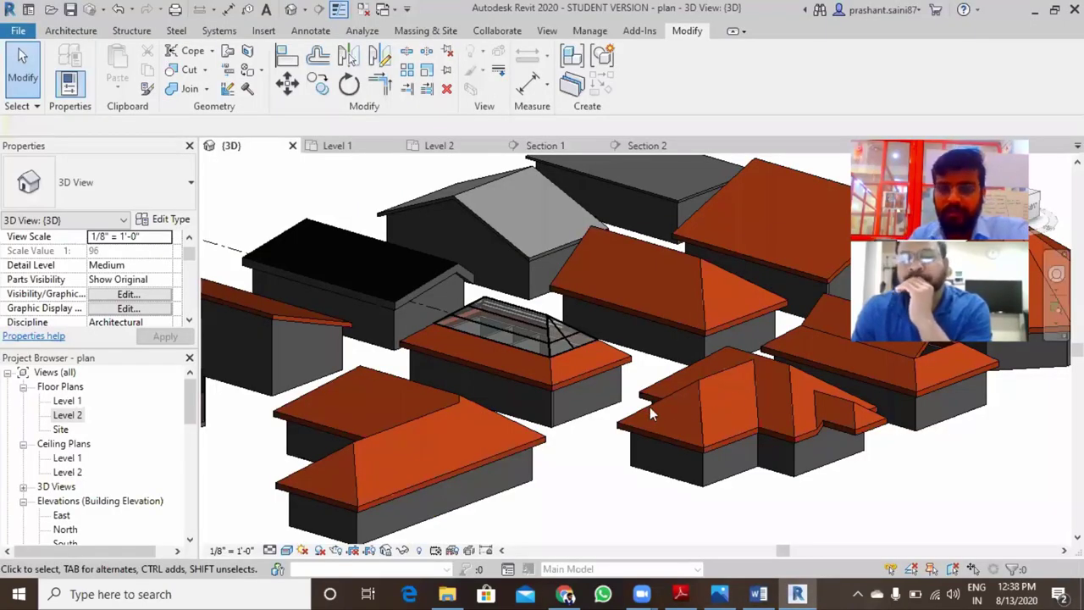
pyautogui.scroll(-2, 650, 412)
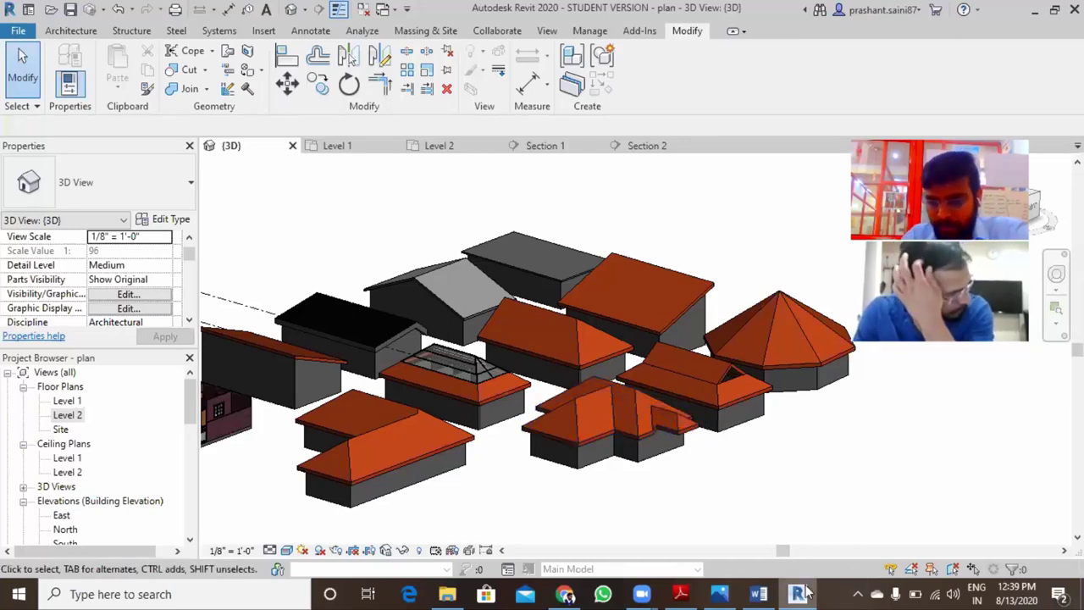
pyautogui.click(767, 592)
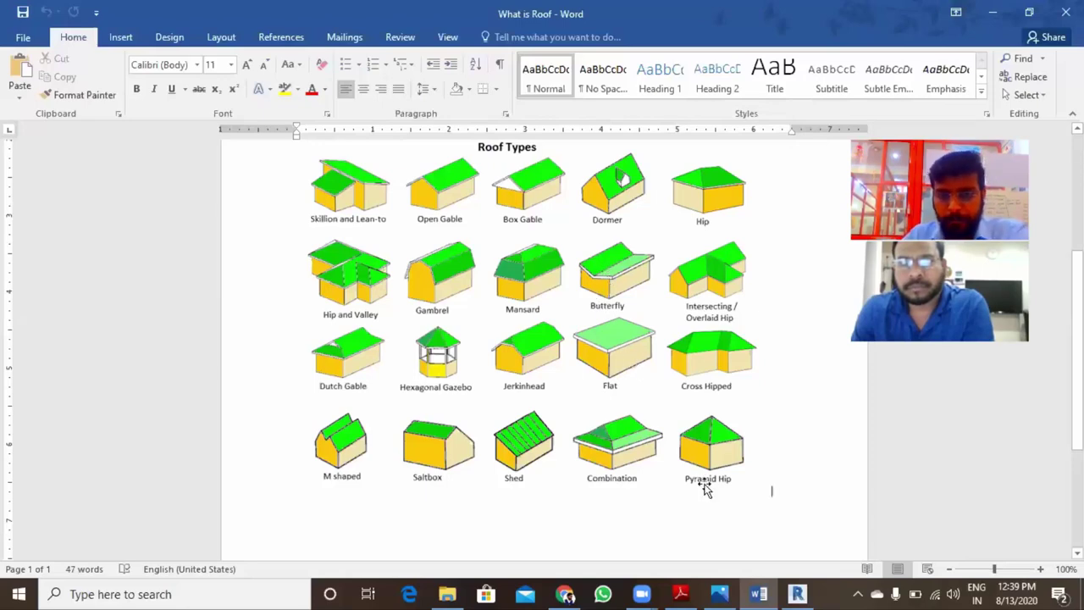
pyautogui.click(800, 592)
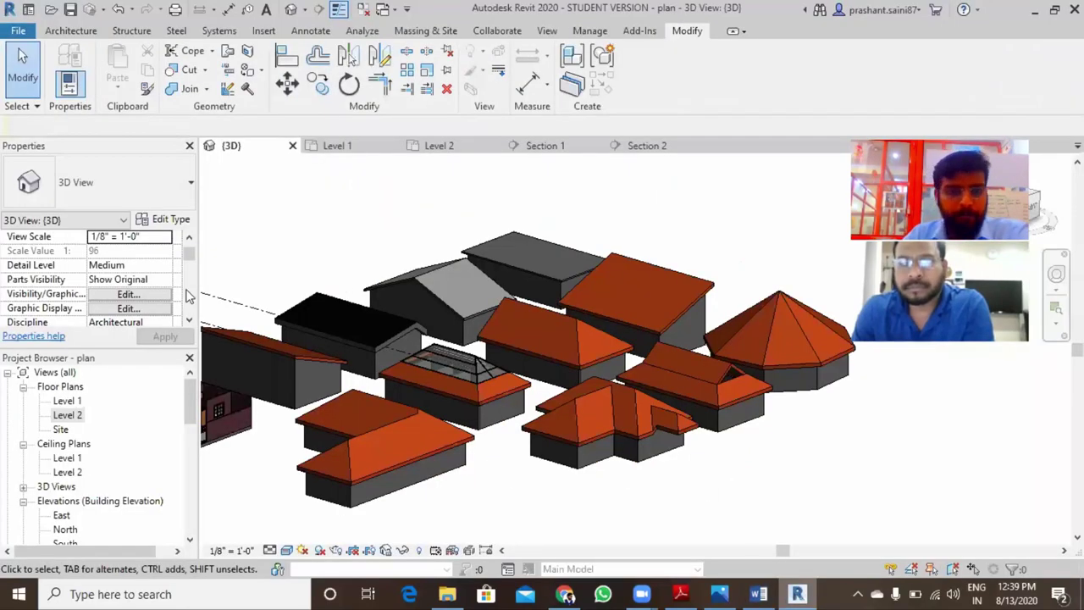
pyautogui.doubleClick(67, 401)
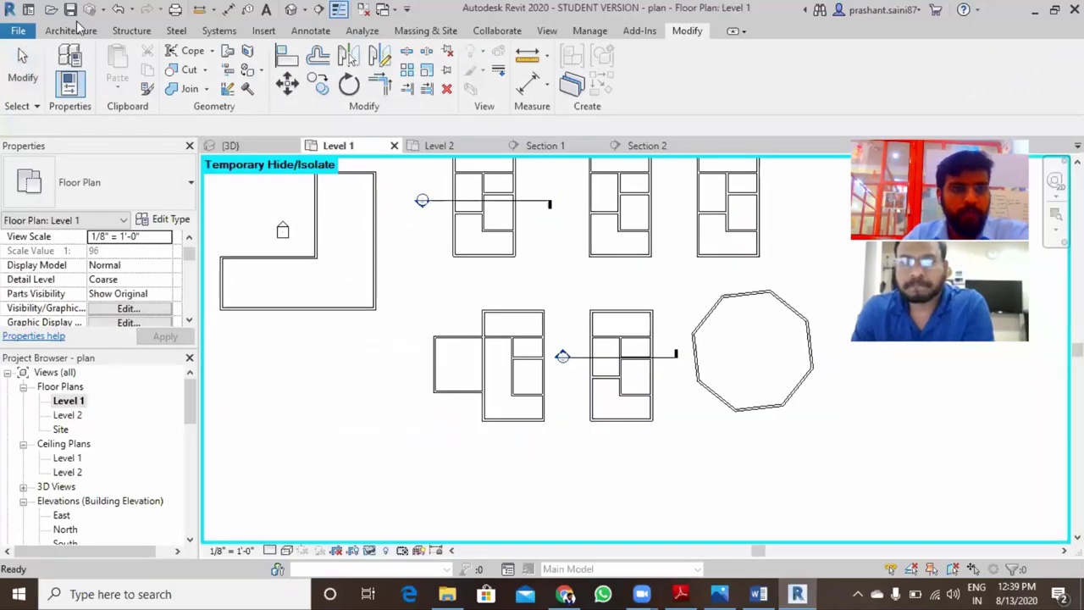
# - Draw a rectangular block of walls on Level 1 beside the octagon
pyautogui.click(66, 68)
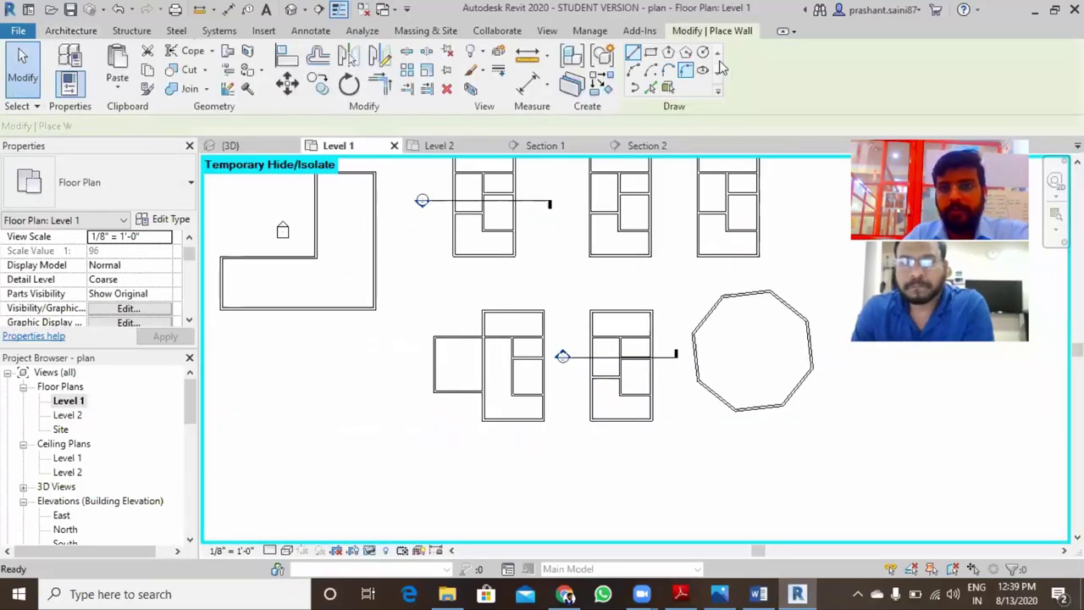
pyautogui.scroll(-2, 661, 307)
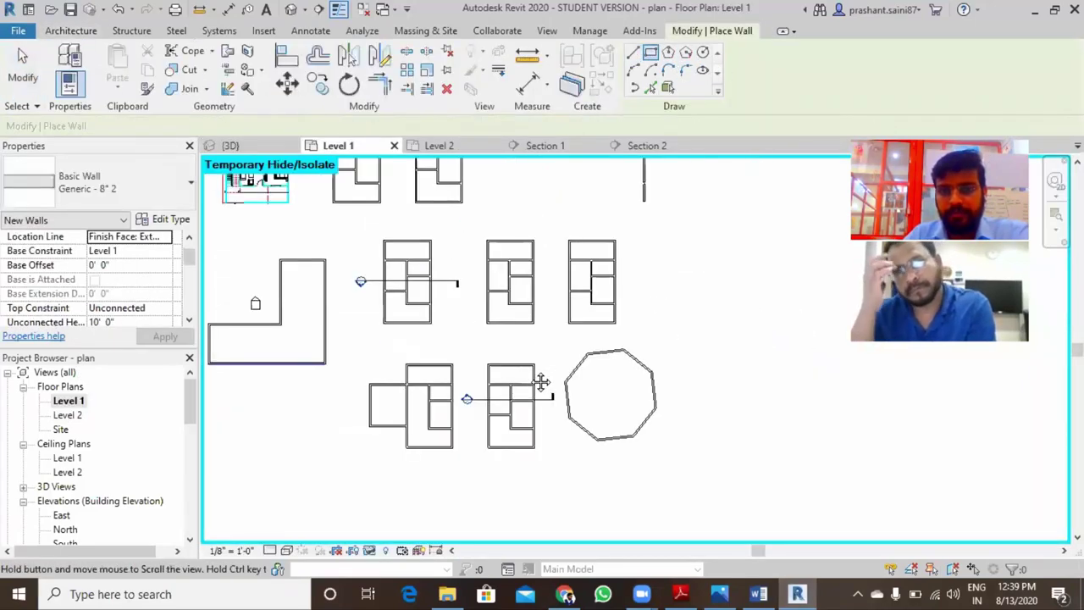
pyautogui.scroll(-2, 634, 334)
pyautogui.click(566, 276)
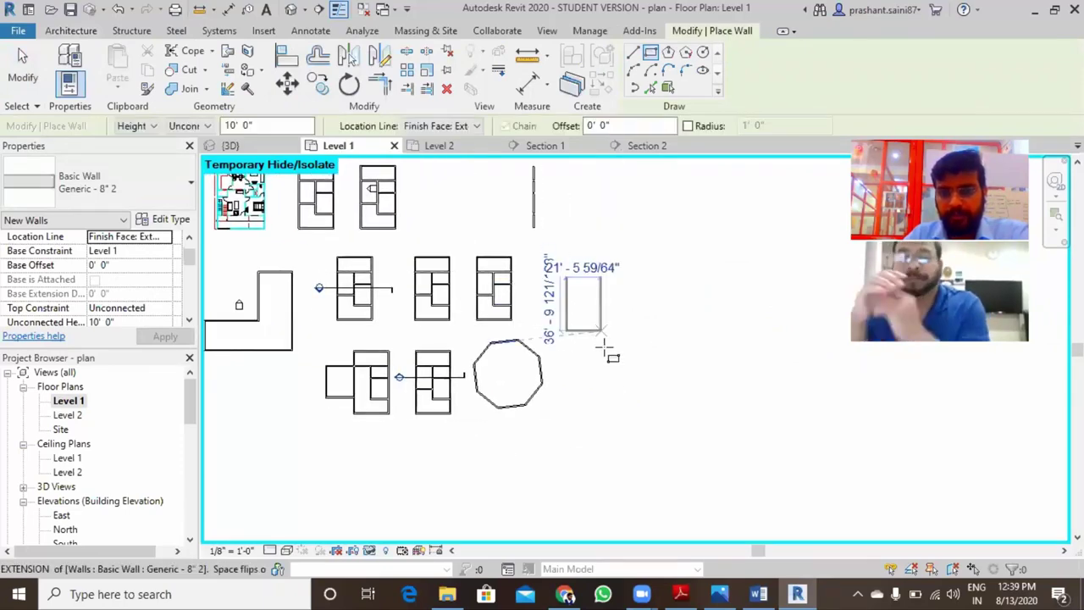
pyautogui.scroll(2, 653, 320)
pyautogui.click(610, 352)
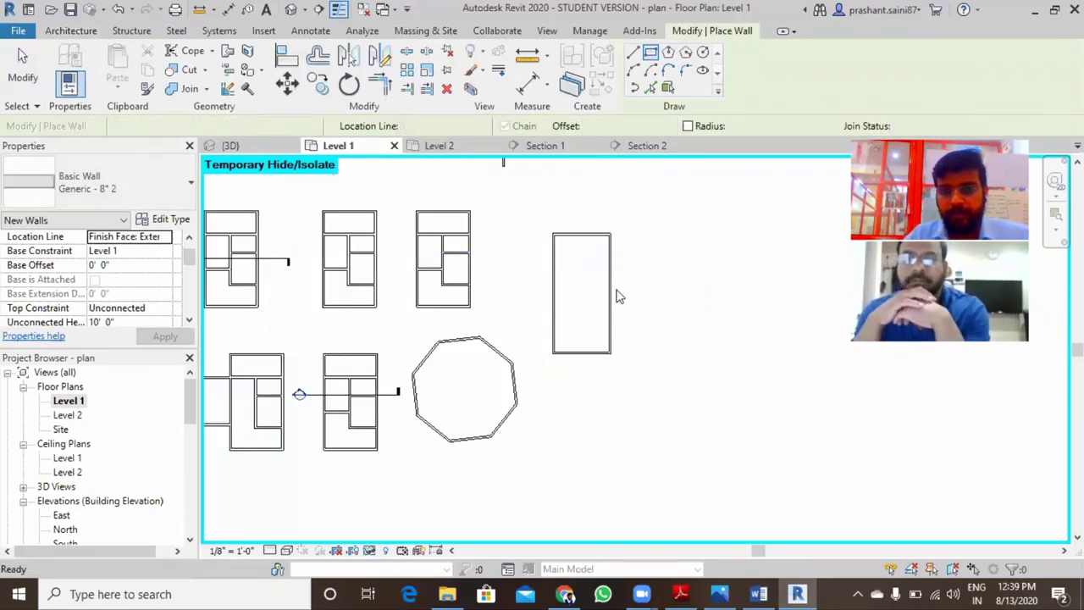
pyautogui.press('Escape')
# - Drag the block's right wall outward to widen it to 32'-0"
pyautogui.click(611, 271)
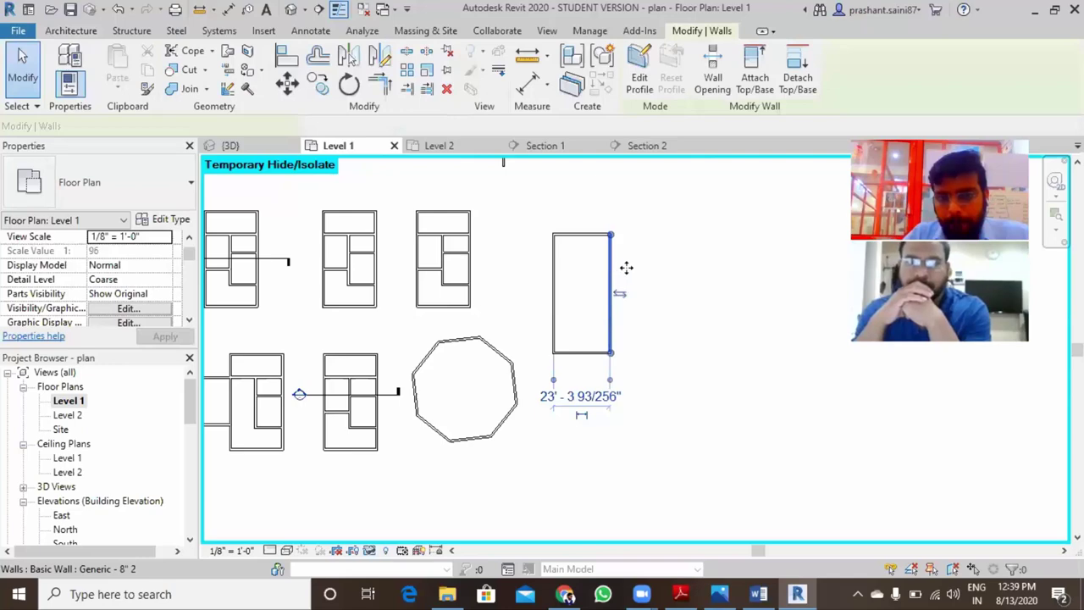
pyautogui.moveTo(630, 266); pyautogui.dragTo(641, 268)
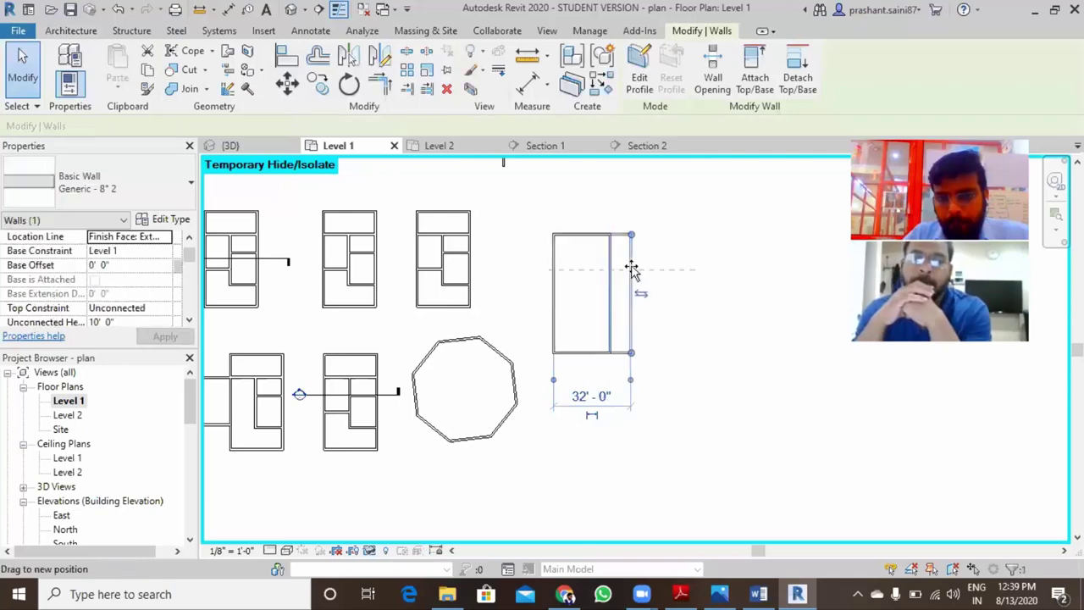
pyautogui.click(675, 271)
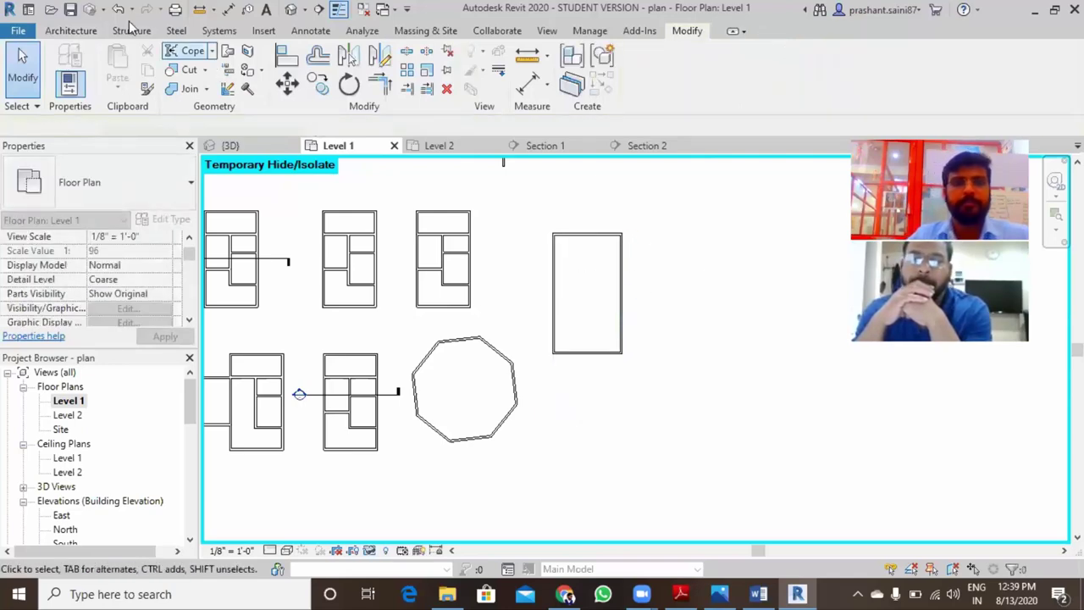
pyautogui.click(84, 31)
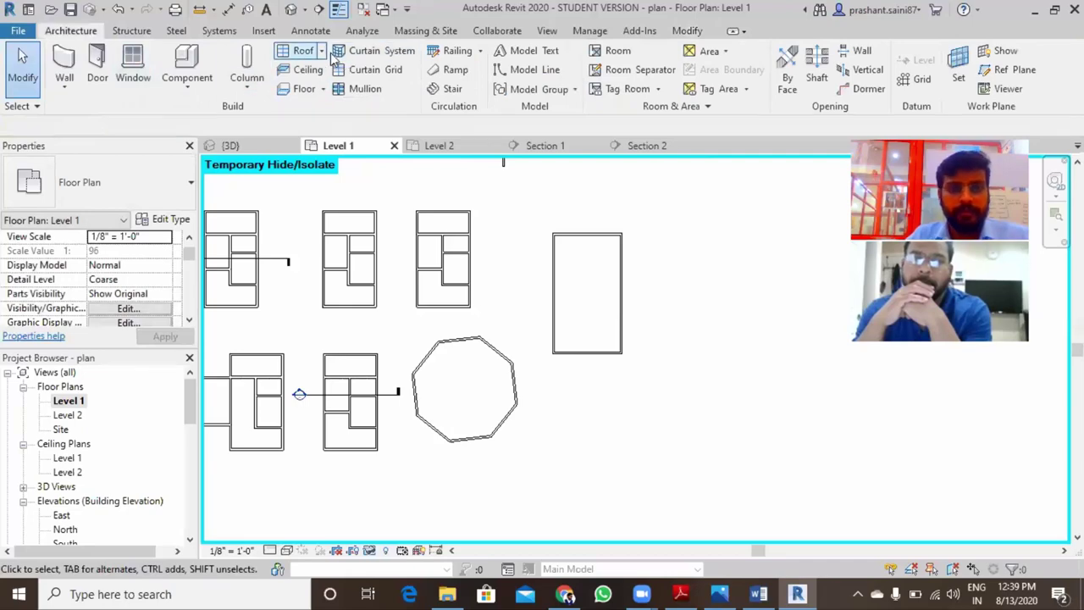
# - Start a Level 2 footprint roof by picking the rectangular block's chain of walls
pyautogui.click(321, 51)
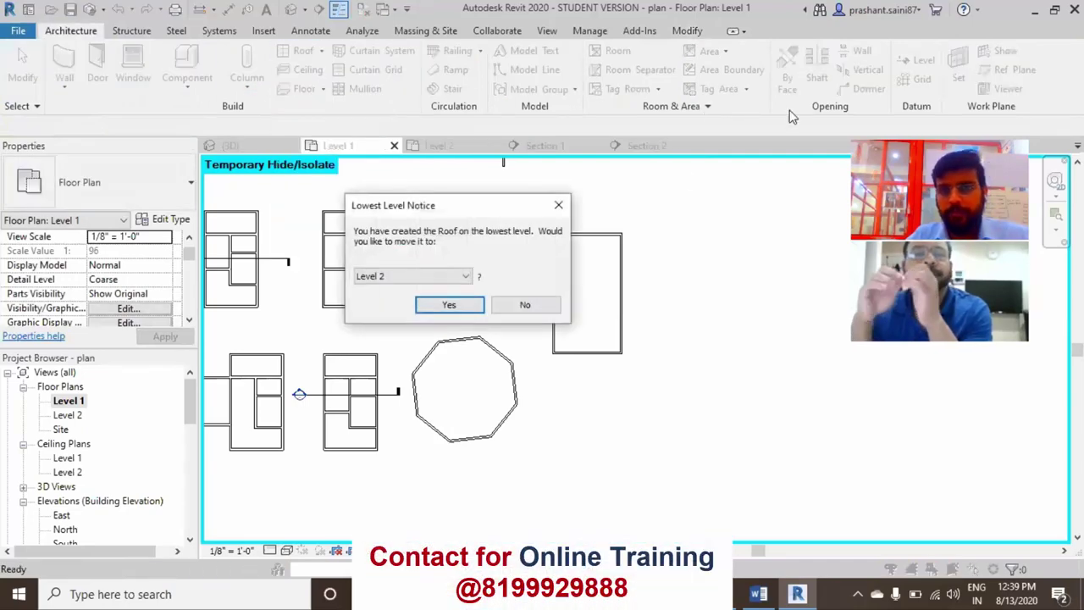
pyautogui.click(504, 307)
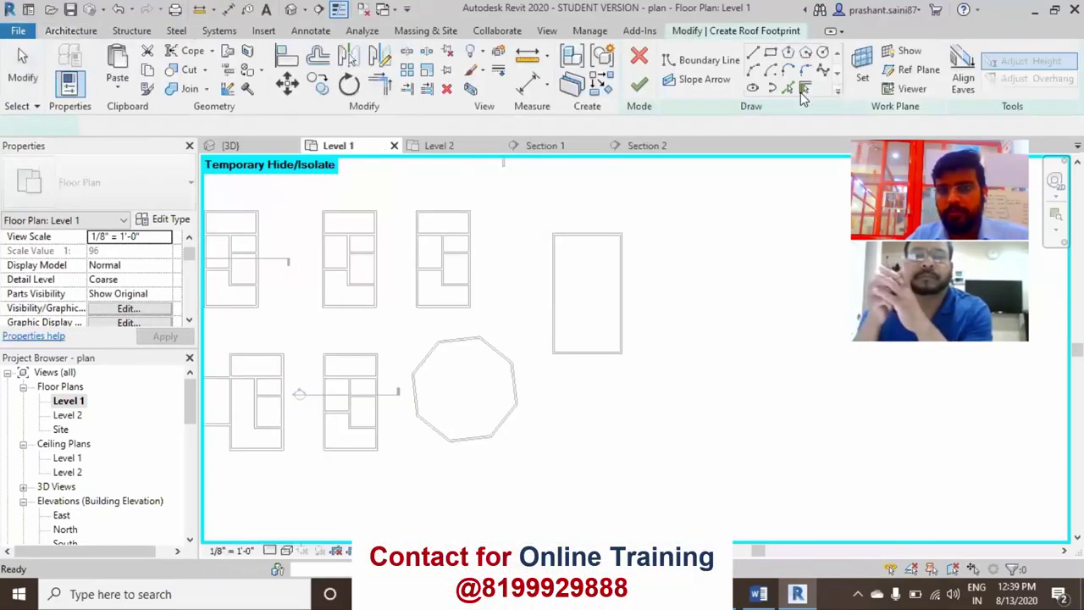
pyautogui.press('Tab')
pyautogui.click(627, 281)
pyautogui.scroll(2, 623, 288)
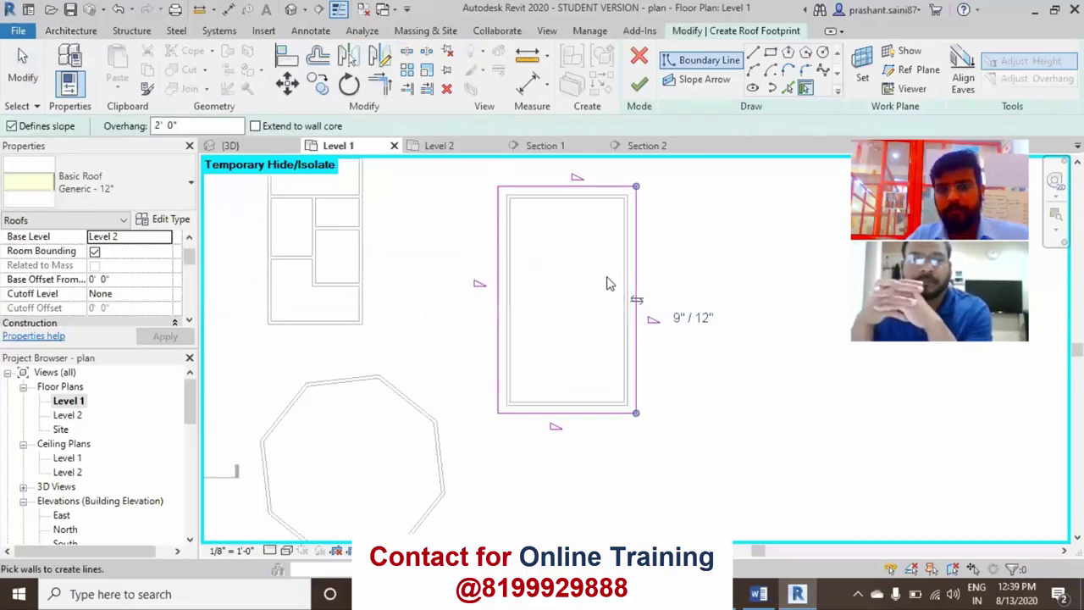
pyautogui.press('Escape')
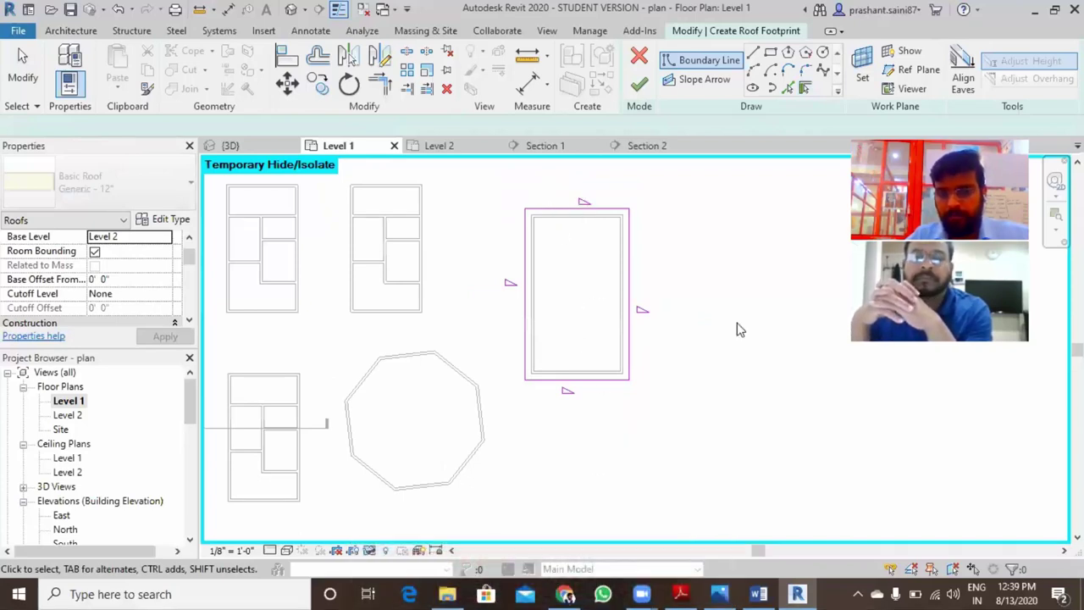
pyautogui.press('Escape')
pyautogui.press('Escape')
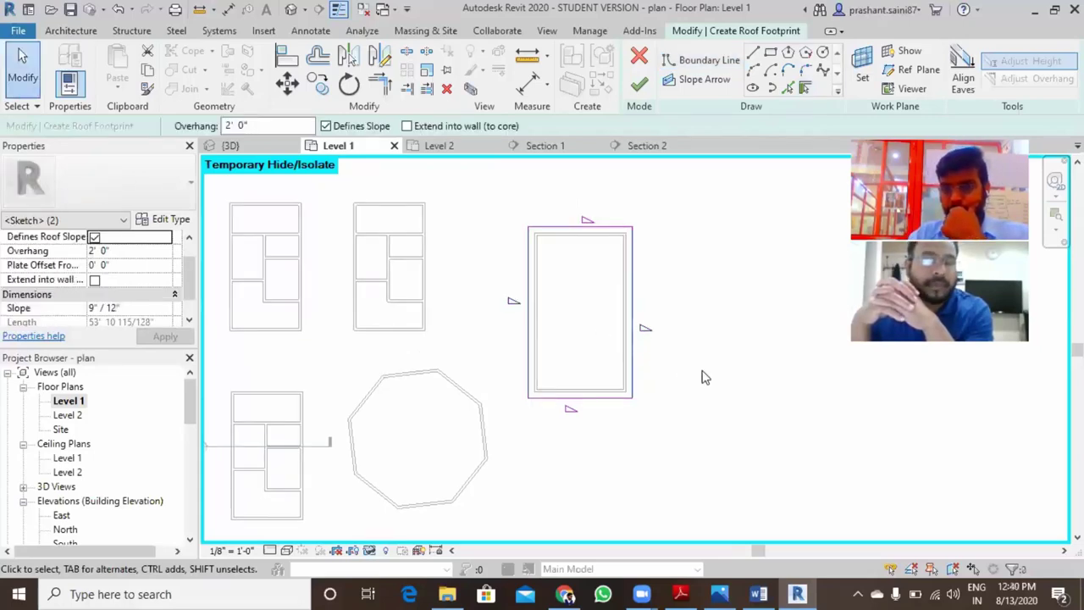
pyautogui.click(669, 366)
pyautogui.moveTo(669, 366); pyautogui.dragTo(718, 378, button='middle')
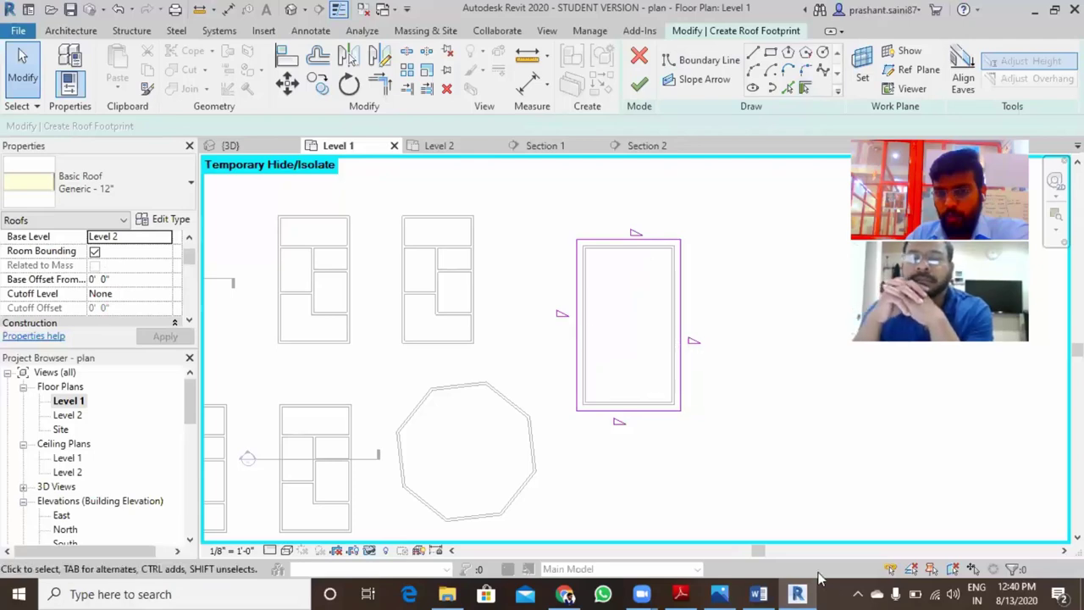
# - Turn off Defines Slope on the top and bottom footprint lines, finish the roof, and show 3D
pyautogui.click(758, 594)
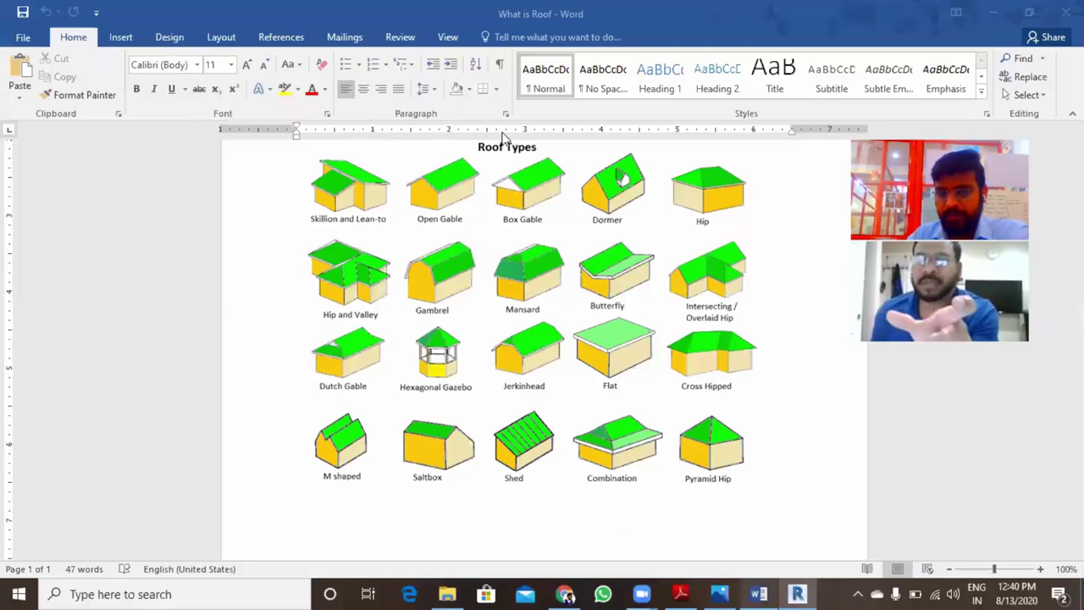
pyautogui.hotkey('alt', 'Tab')
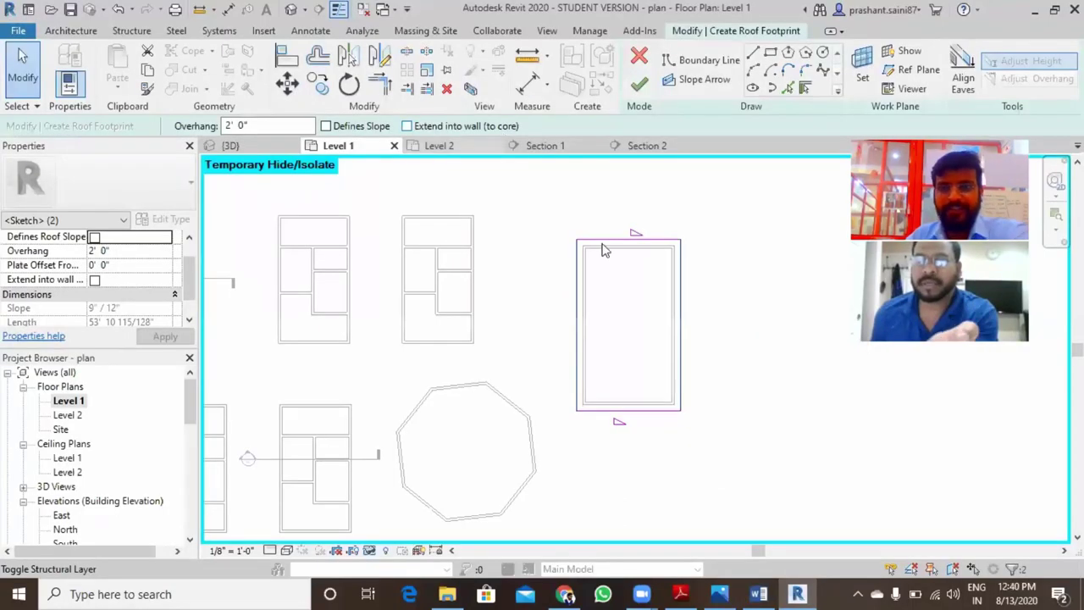
pyautogui.click(741, 354)
pyautogui.moveTo(648, 448); pyautogui.dragTo(597, 206)
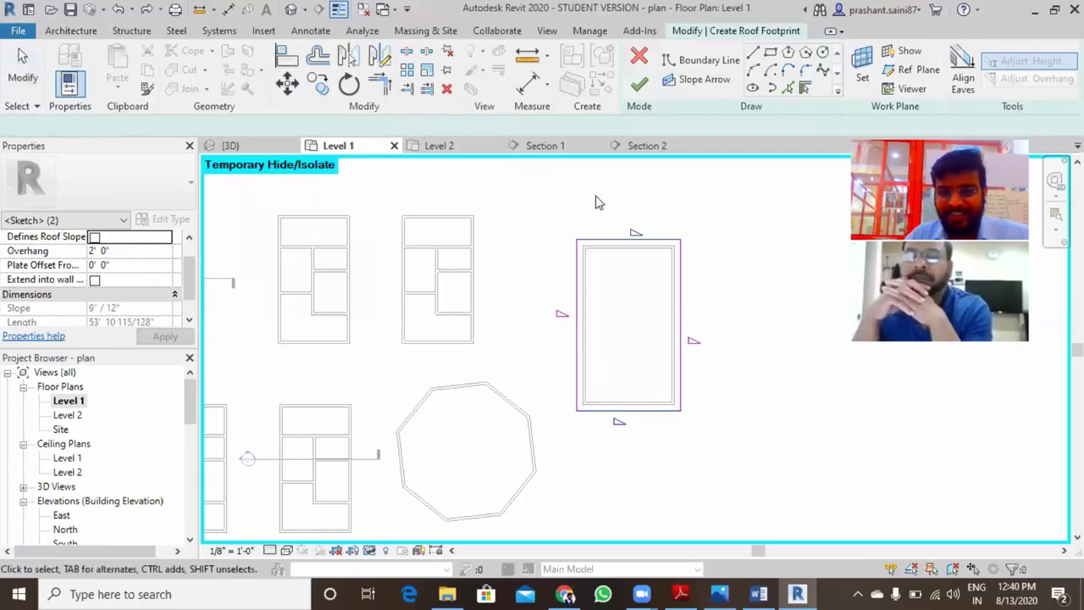
pyautogui.click(326, 125)
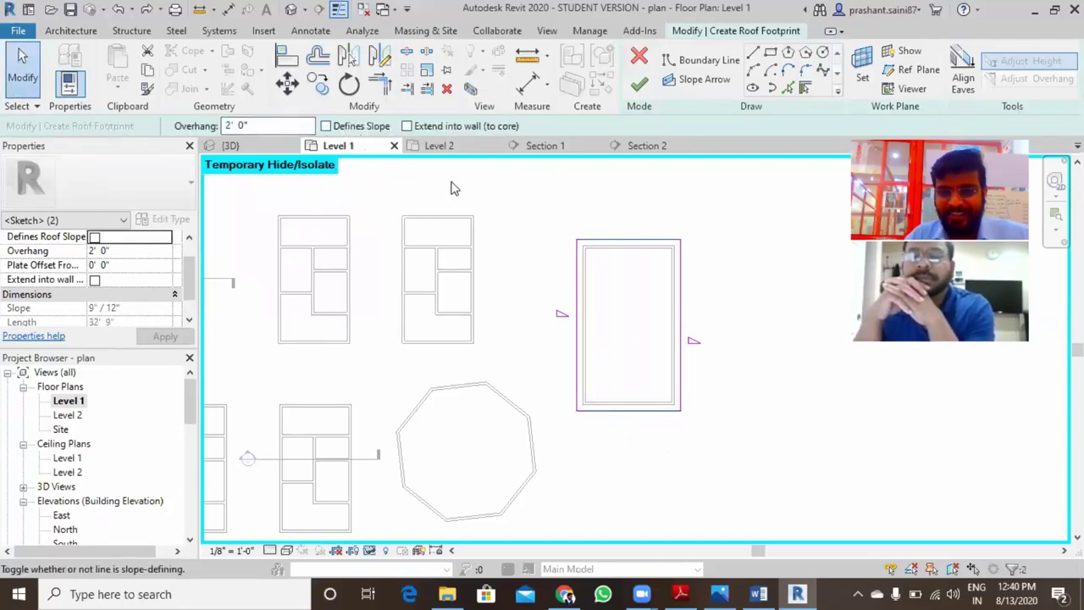
pyautogui.click(639, 86)
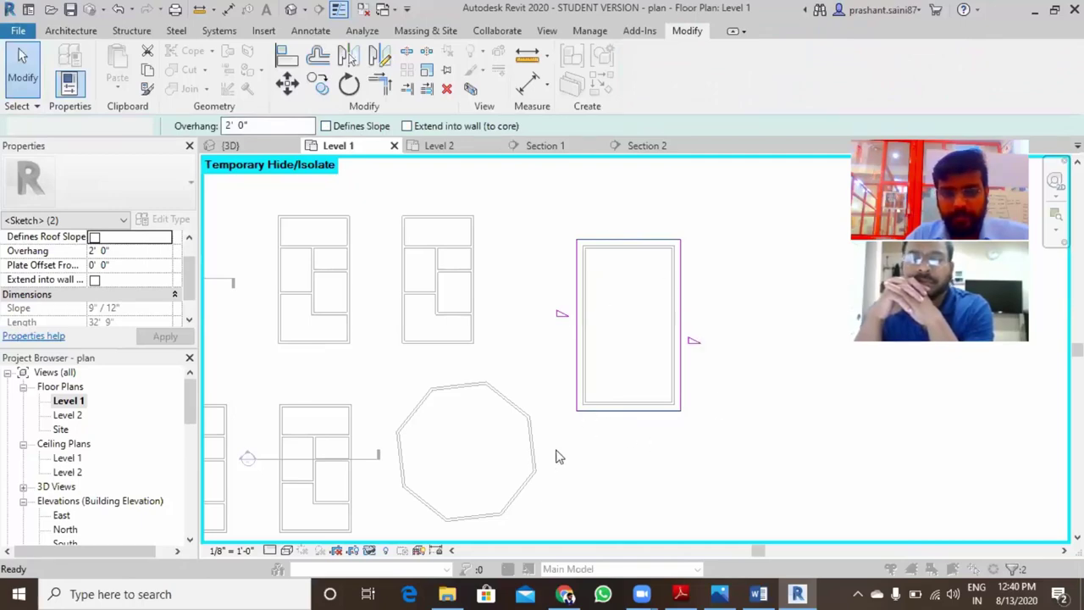
pyautogui.hotkey('ctrl', 'Tab')
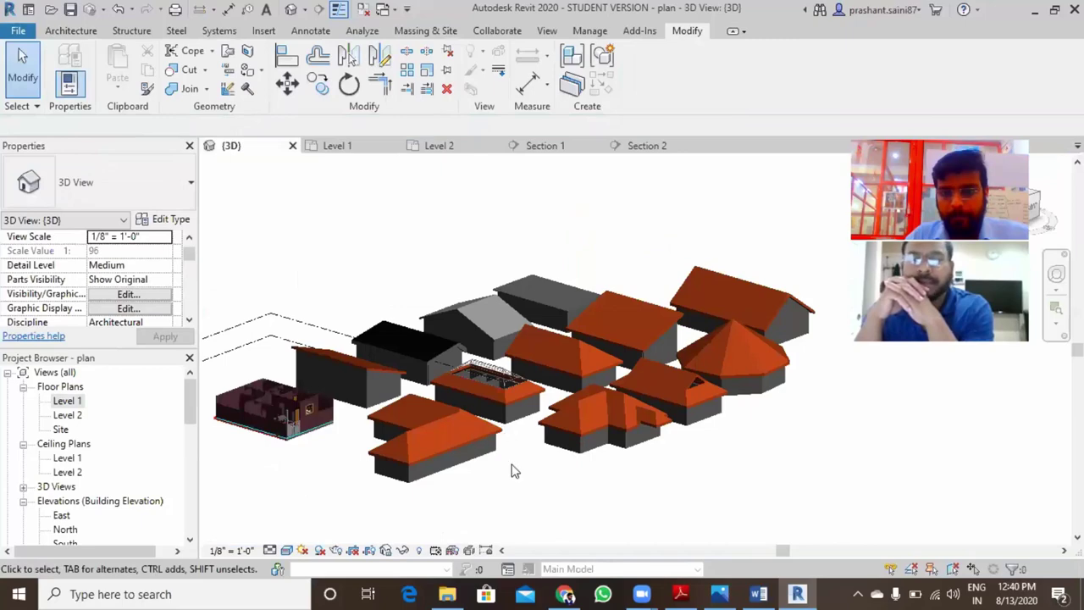
# - Set the roof's Slope to -6"/12" in Properties to invert it
pyautogui.scroll(2, 542, 358)
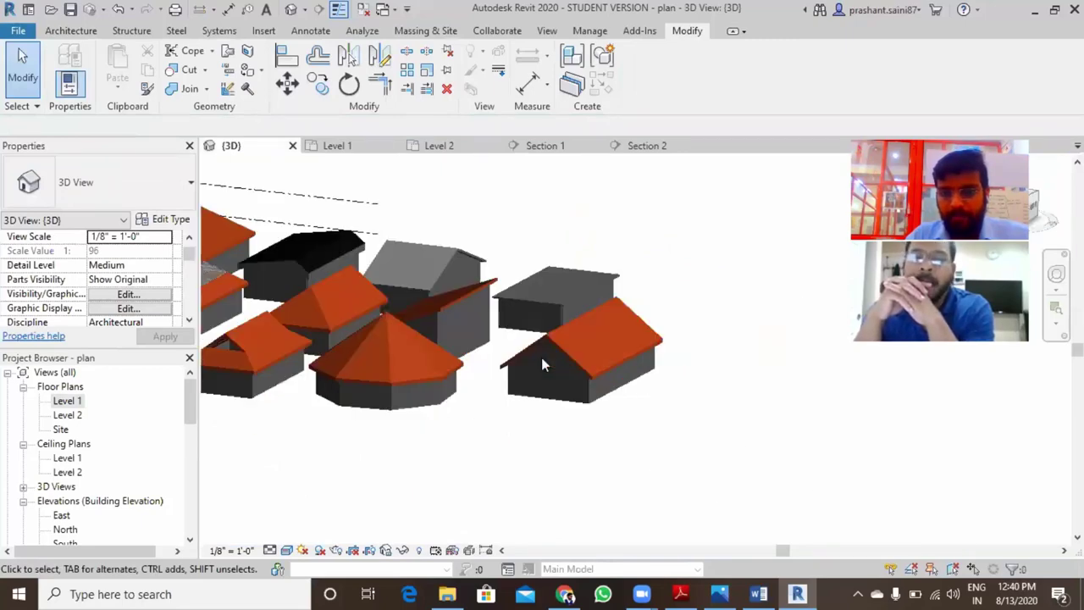
pyautogui.scroll(2, 542, 358)
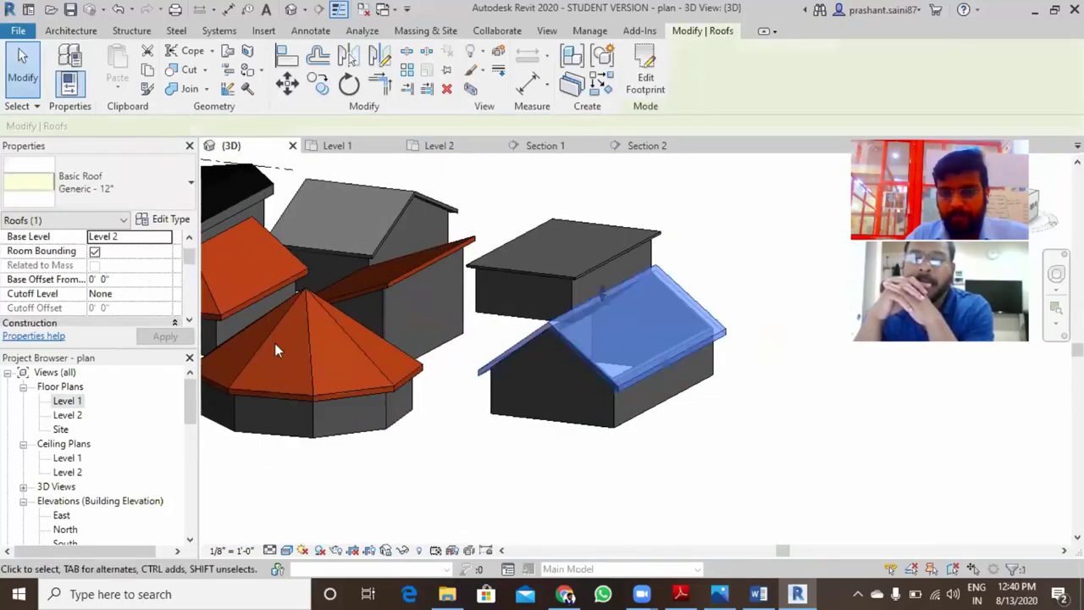
pyautogui.click(190, 322)
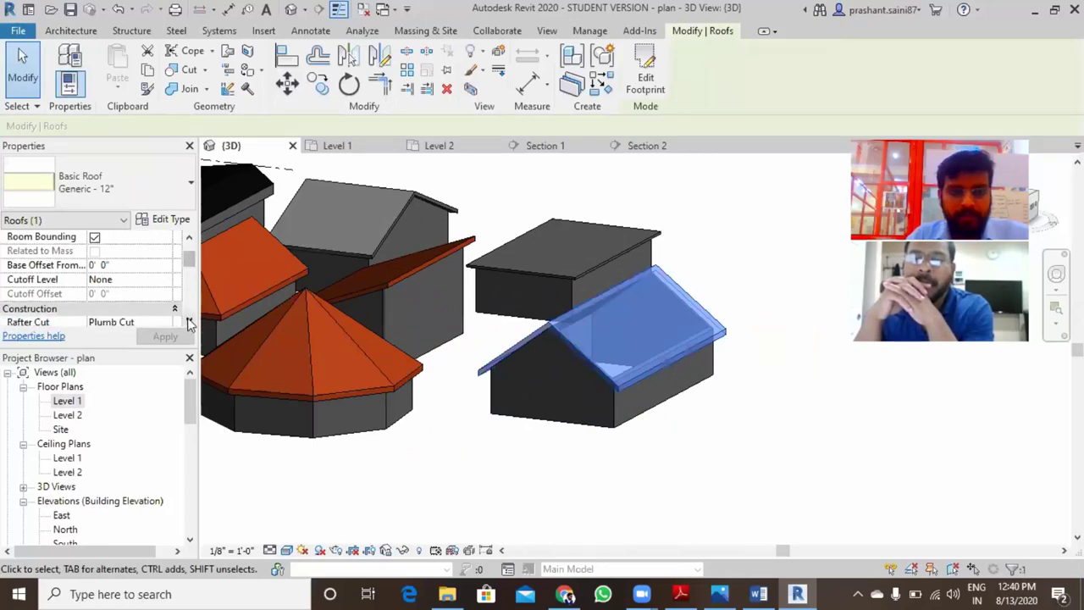
pyautogui.click(190, 322)
pyautogui.click(190, 322)
pyautogui.click(190, 321)
pyautogui.click(190, 322)
pyautogui.click(190, 322)
pyautogui.click(190, 322)
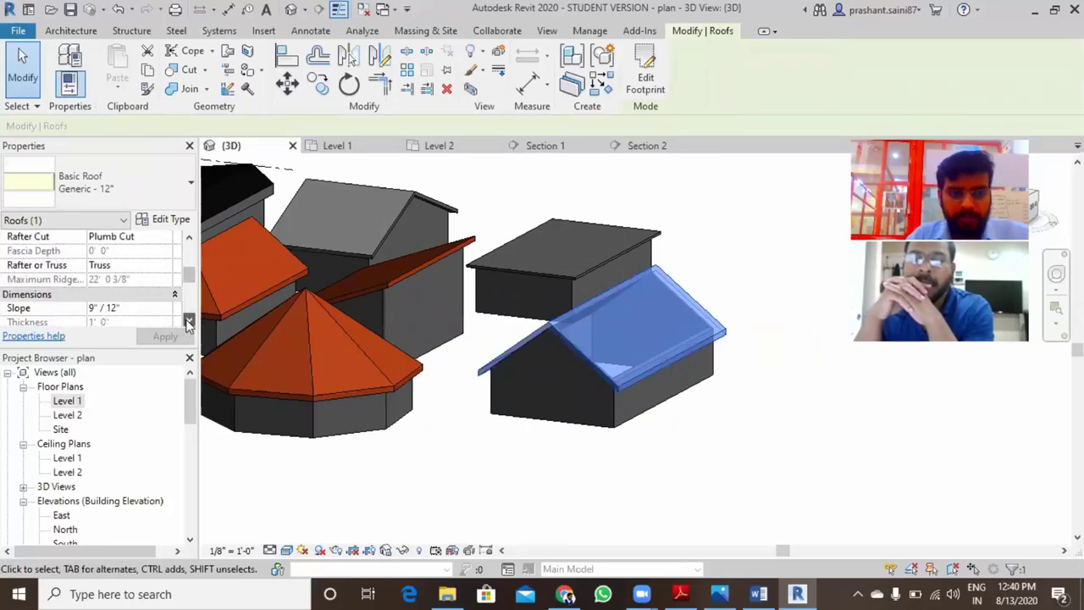
pyautogui.click(189, 321)
pyautogui.click(142, 293)
pyautogui.press('BackSpace')
pyautogui.write('6')
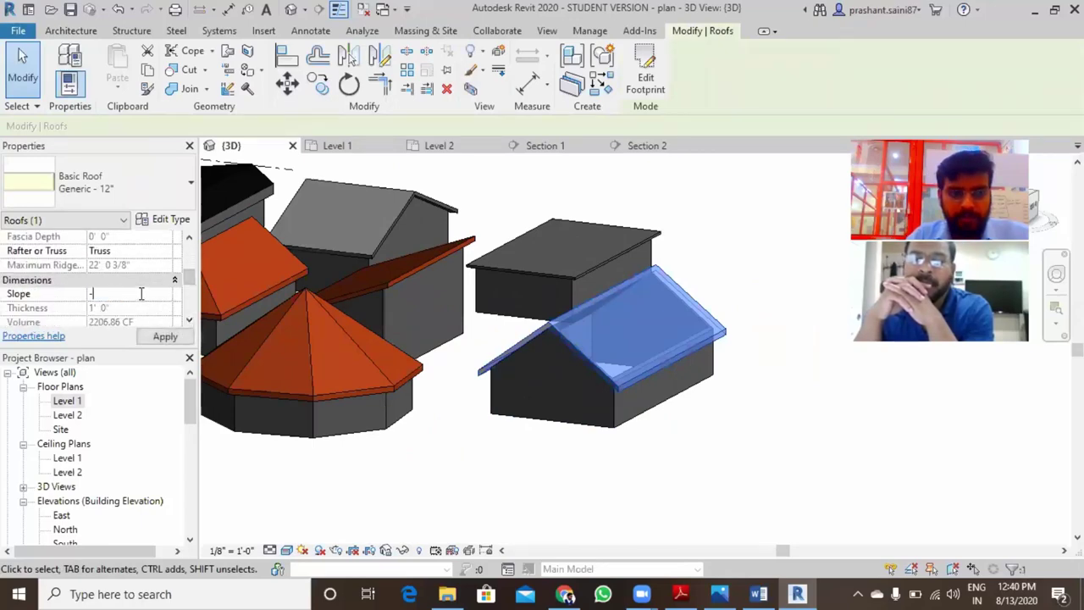
pyautogui.click(165, 336)
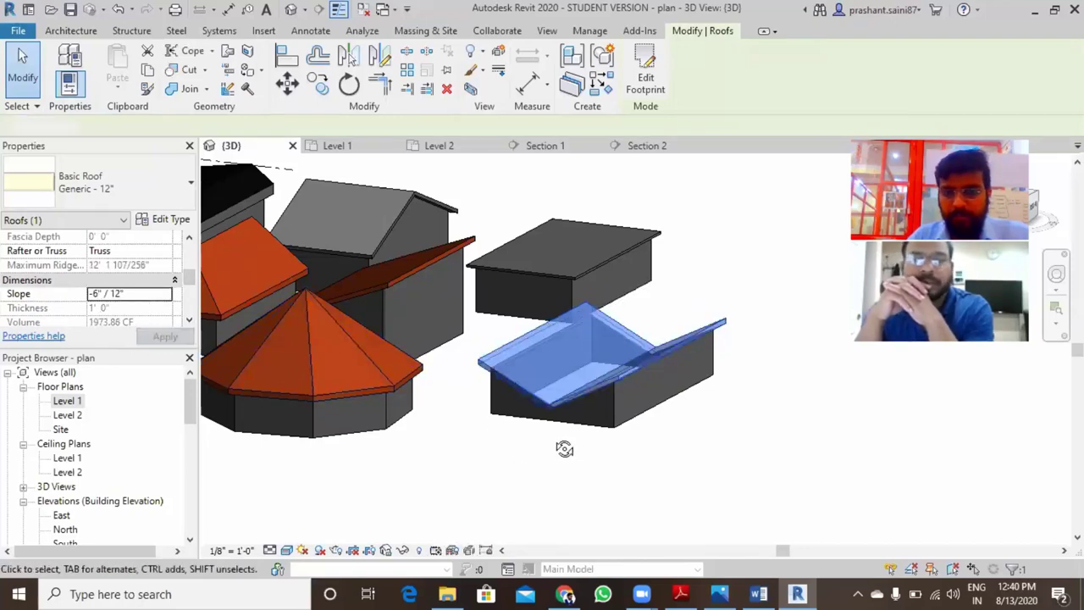
pyautogui.keyDown('shift'); pyautogui.moveTo(721, 409); pyautogui.dragTo(707, 298, button='middle'); pyautogui.keyUp('shift')
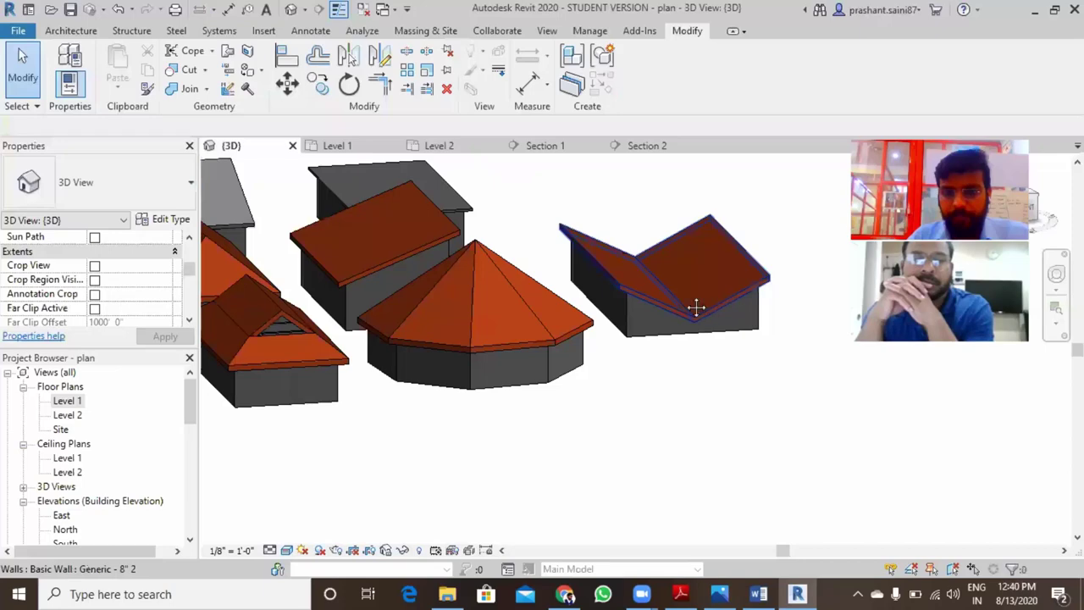
# - Change the roof's Slope to -4"/12" and orbit to check the butterfly roof
pyautogui.click(723, 294)
pyautogui.scroll(3, 723, 294)
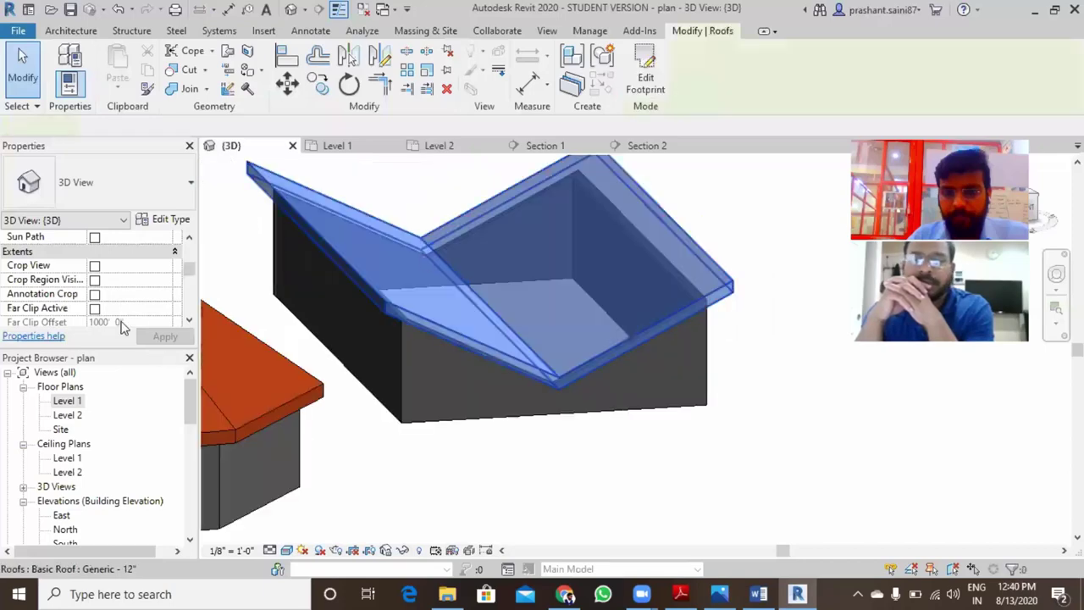
pyautogui.click(141, 292)
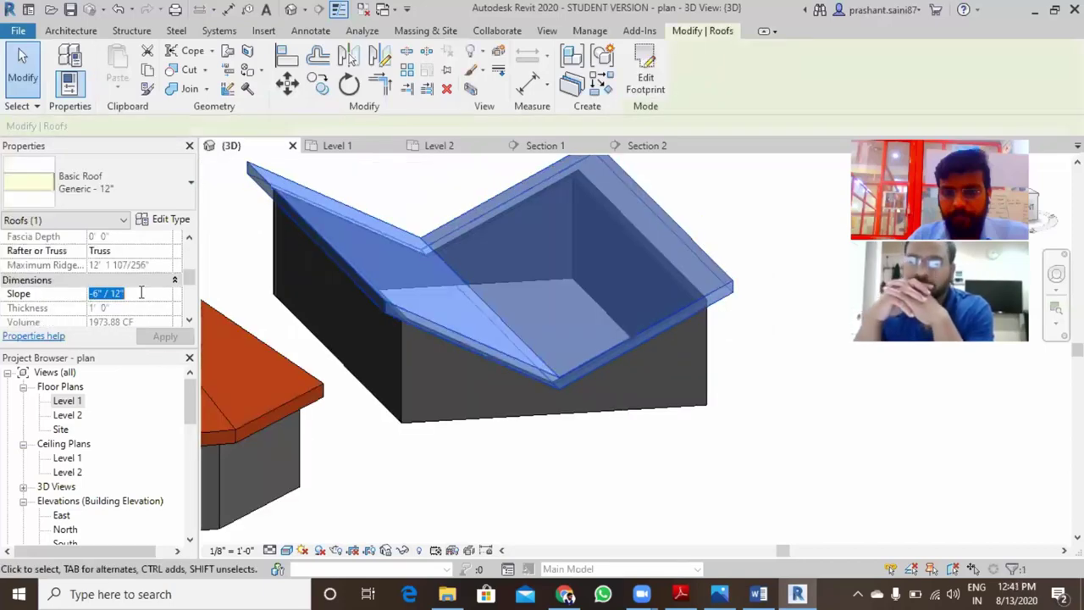
pyautogui.write('-4')
pyautogui.click(163, 337)
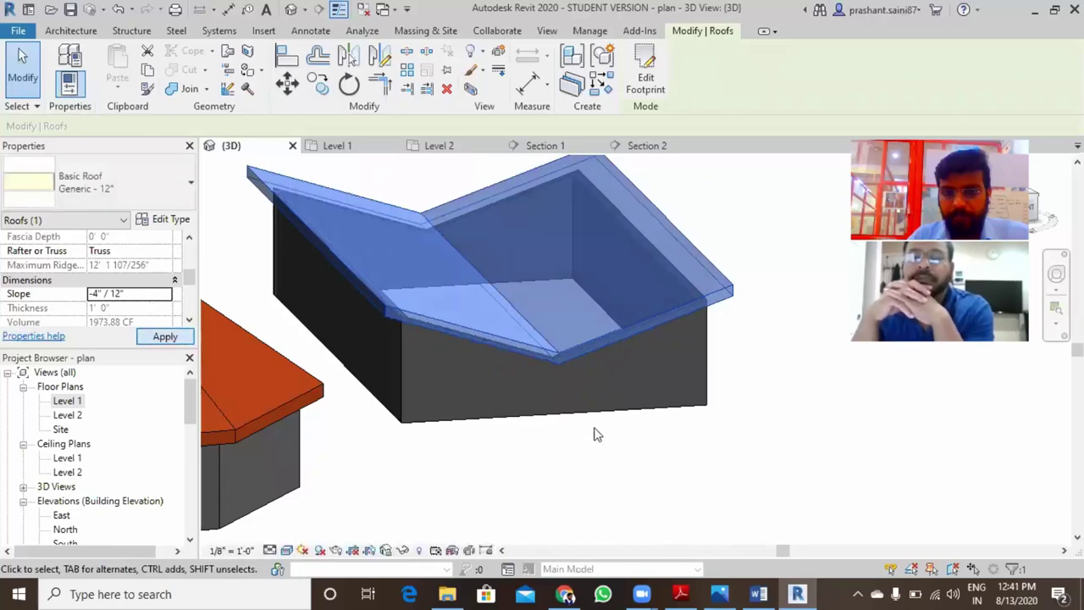
pyautogui.click(595, 431)
pyautogui.scroll(-3, 604, 310)
pyautogui.moveTo(603, 310)
pyautogui.keyDown('shift'); pyautogui.mouseDown(button='middle')
pyautogui.moveTo(648, 382)
pyautogui.moveTo(722, 304)
pyautogui.moveTo(630, 368)
pyautogui.mouseUp(button='middle'); pyautogui.keyUp('shift')
pyautogui.keyDown('shift'); pyautogui.moveTo(658, 419); pyautogui.dragTo(609, 365, button='middle'); pyautogui.keyUp('shift')
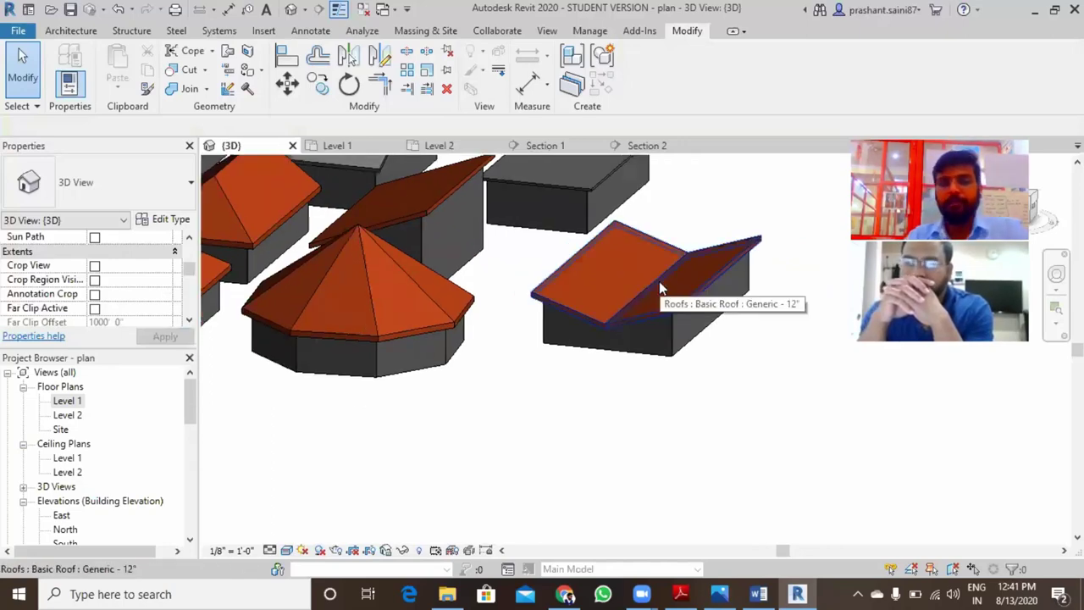
pyautogui.click(762, 592)
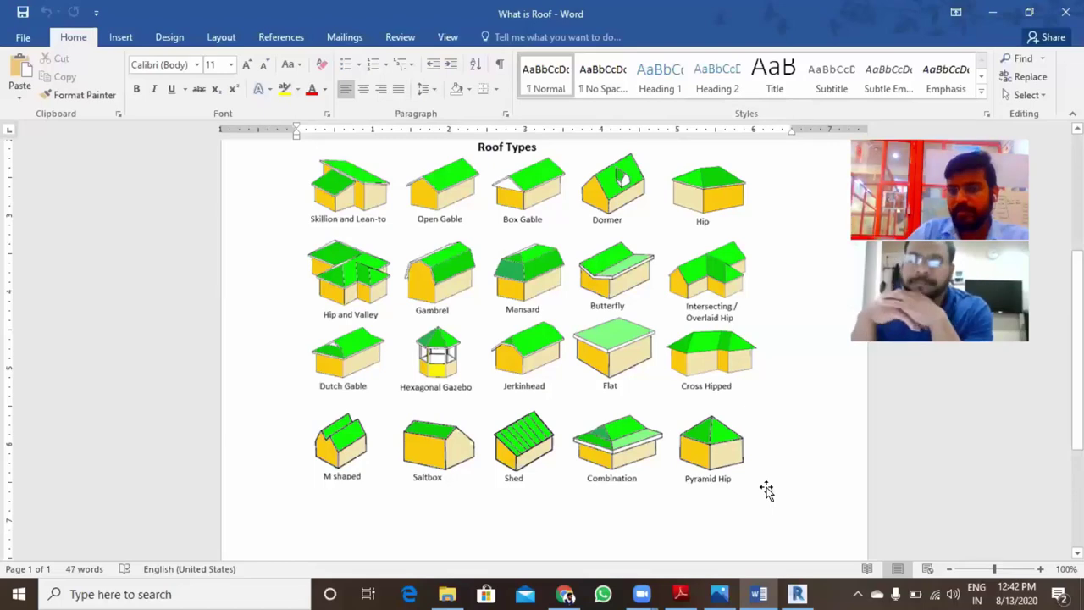
pyautogui.click(796, 594)
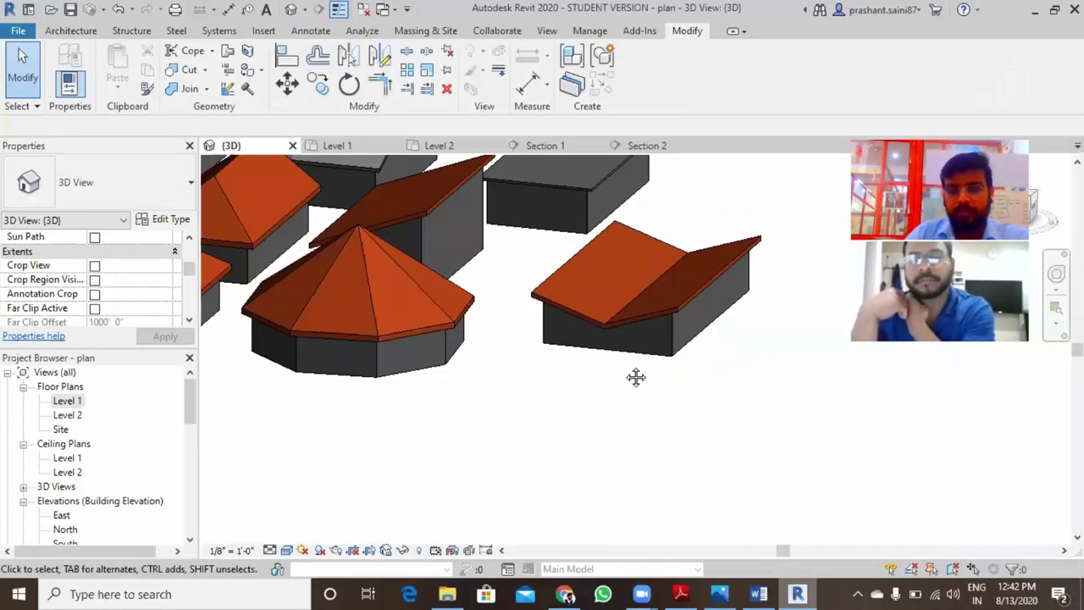
pyautogui.scroll(-2, 602, 426)
pyautogui.moveTo(603, 426); pyautogui.dragTo(662, 384, button='middle')
# - Select the butterfly roof and open its type's layer structure to edit the structure material
pyautogui.moveTo(440, 321); pyautogui.dragTo(561, 289, button='middle')
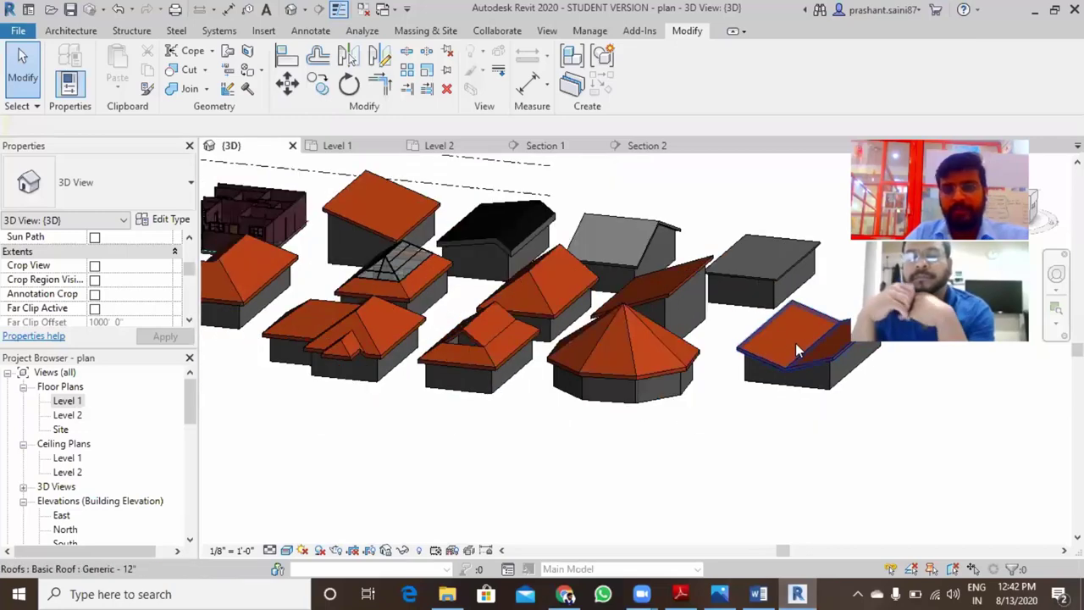
pyautogui.click(773, 321)
pyautogui.click(164, 219)
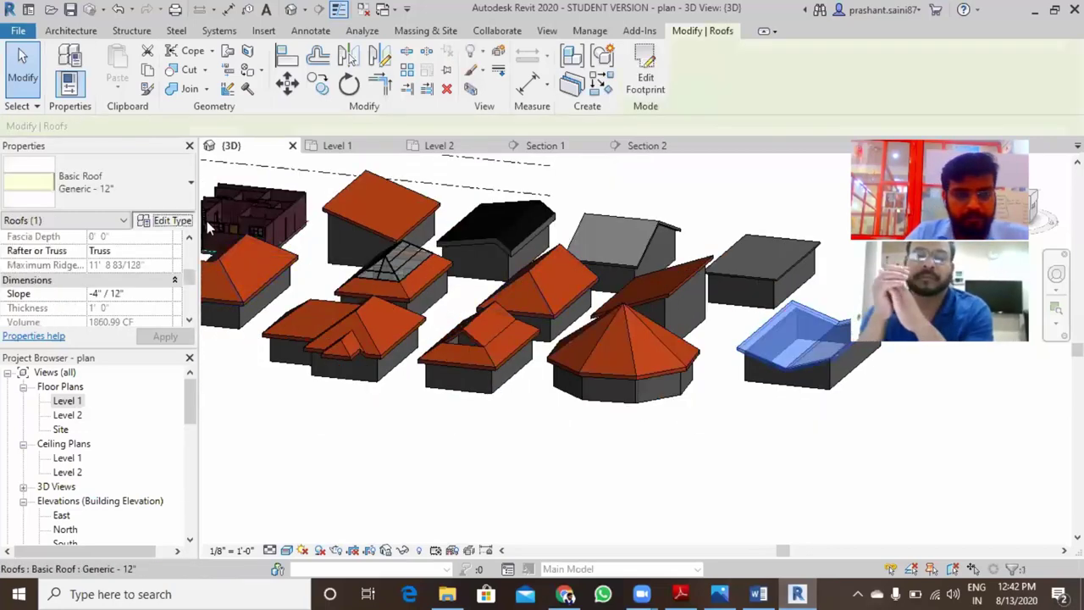
pyautogui.click(592, 240)
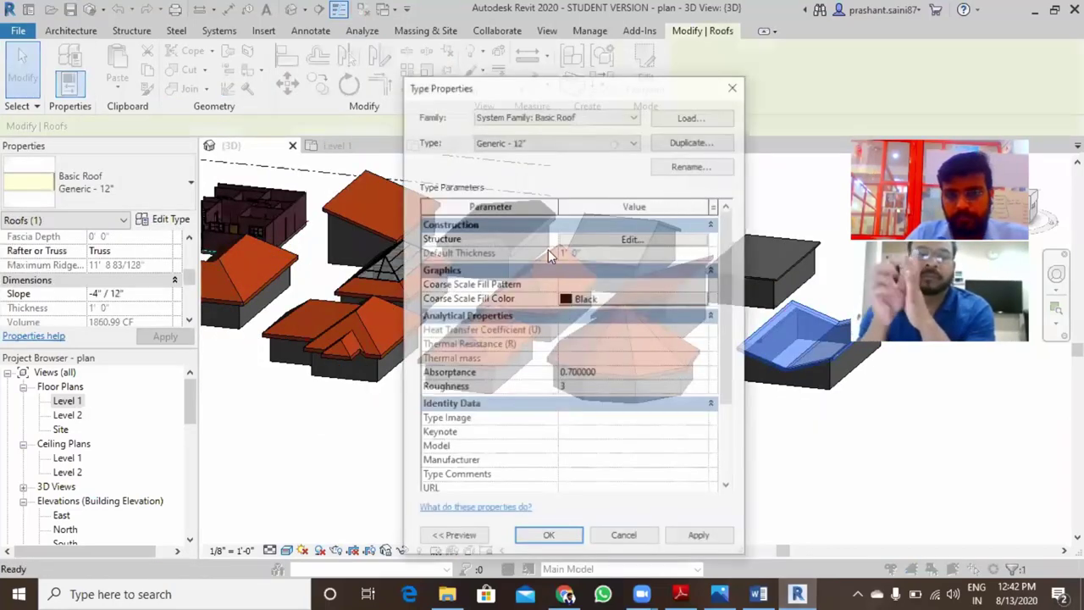
pyautogui.click(549, 248)
pyautogui.press('BackSpace')
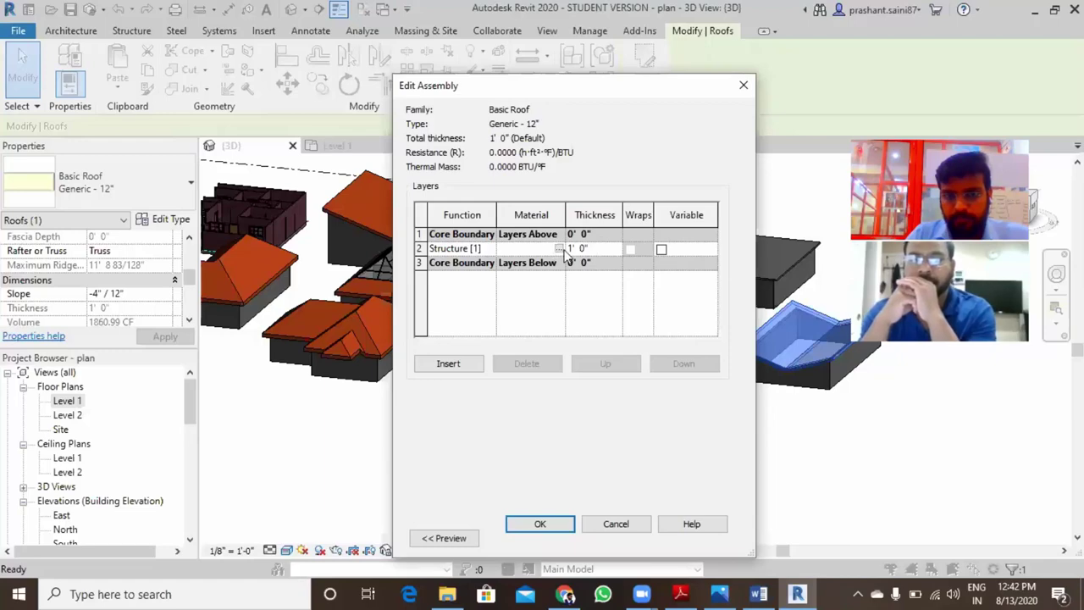
pyautogui.click(514, 265)
pyautogui.click(633, 298)
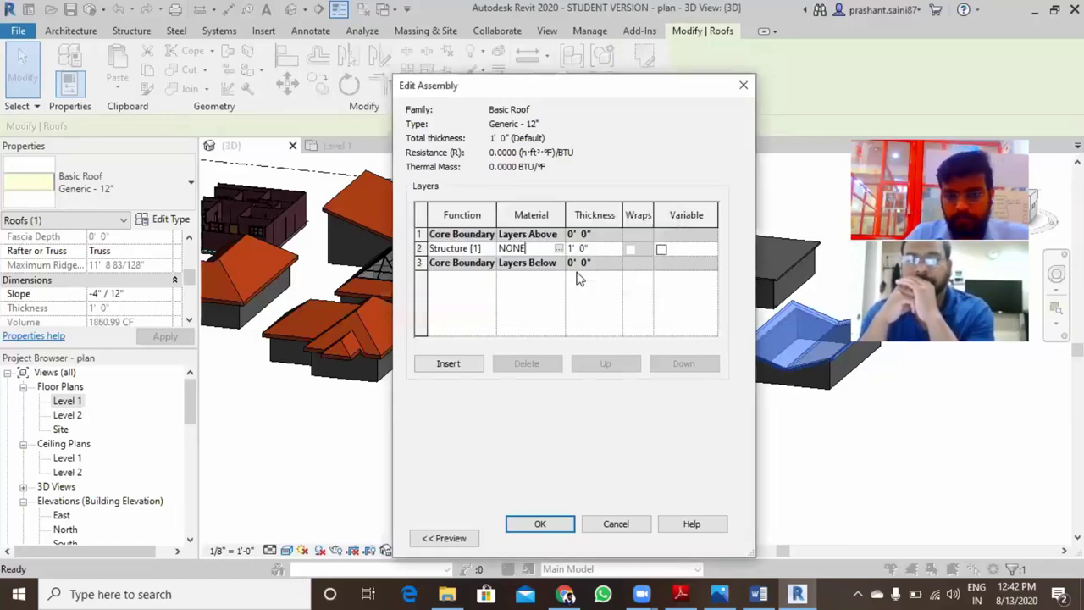
# - Choose Exterior Walls for the structure layer and confirm all roof type dialogs
pyautogui.click(549, 249)
pyautogui.click(558, 248)
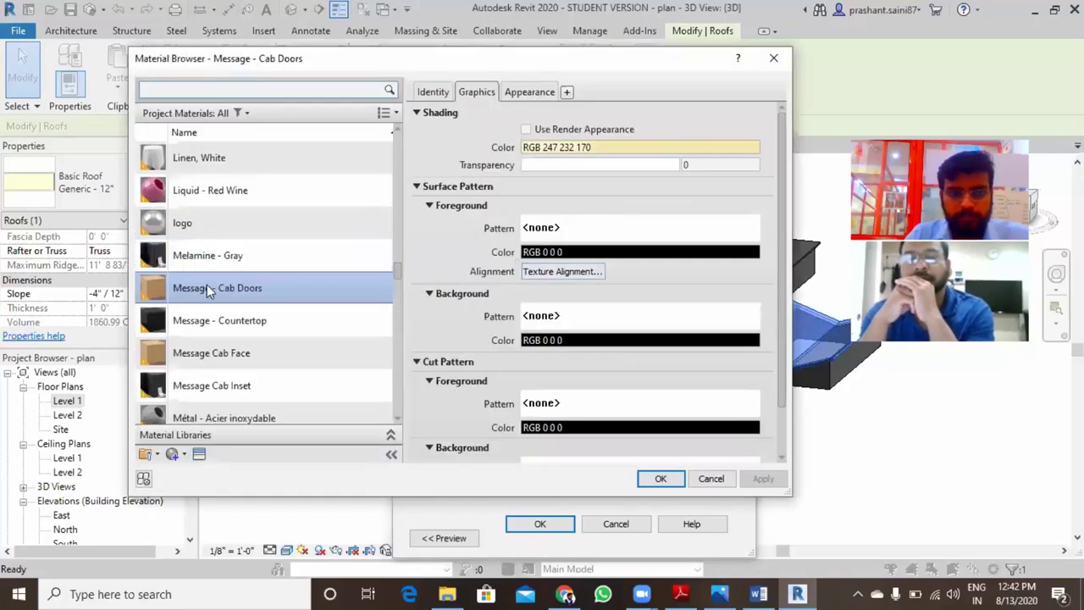
pyautogui.scroll(3, 207, 284)
pyautogui.scroll(4, 224, 237)
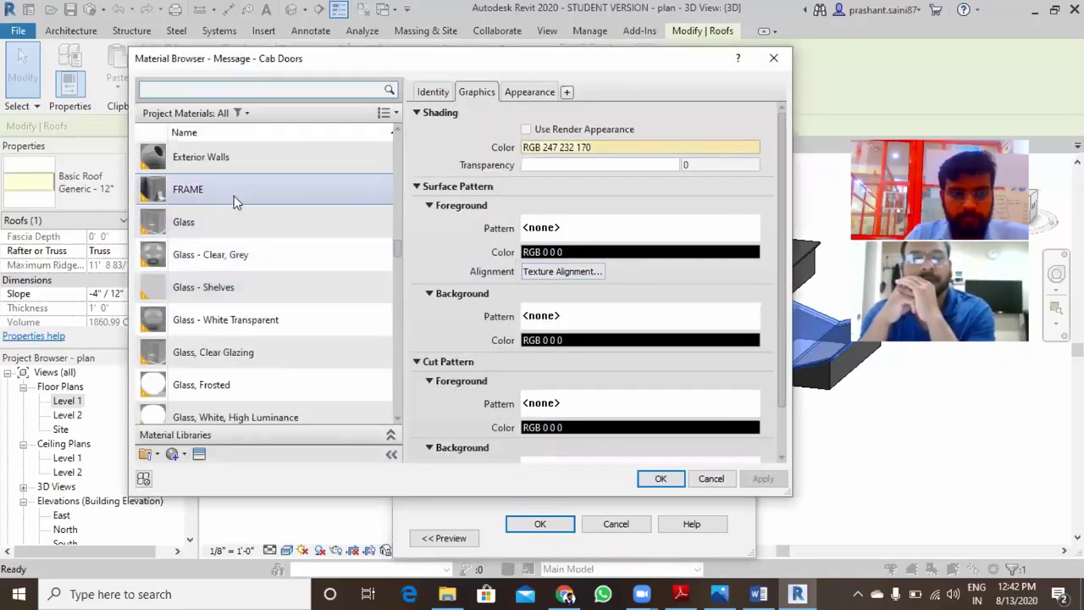
pyautogui.click(236, 164)
pyautogui.press('Return')
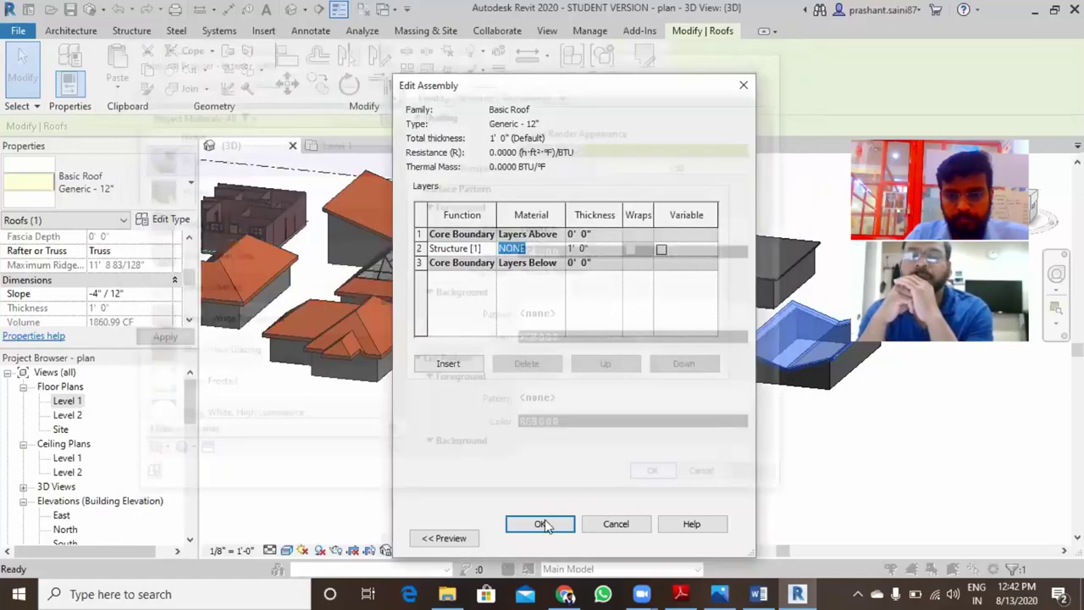
pyautogui.click(542, 521)
pyautogui.press('Return')
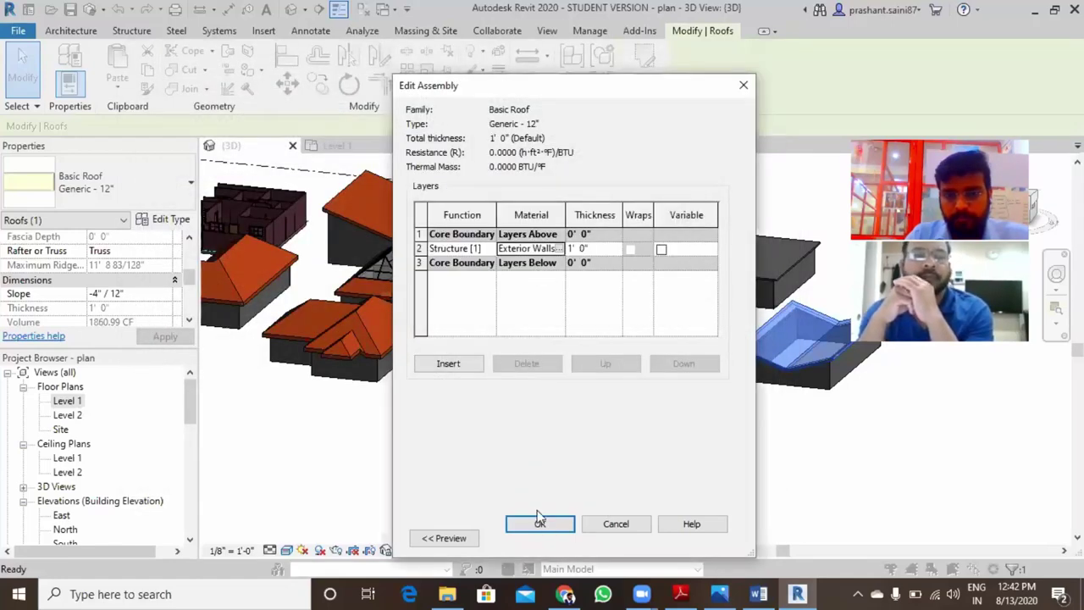
pyautogui.click(541, 524)
pyautogui.click(549, 538)
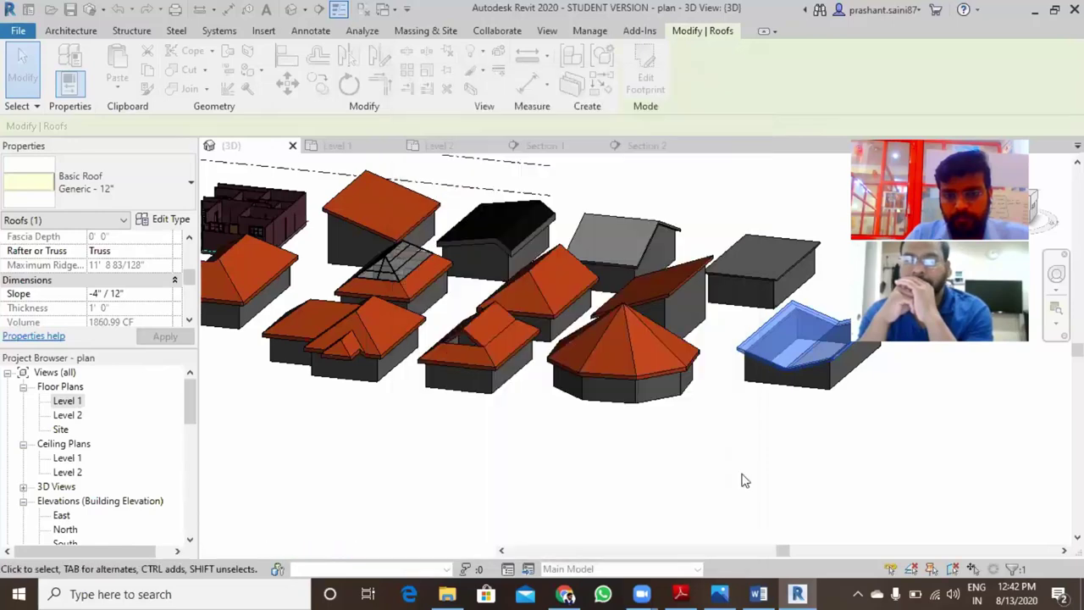
pyautogui.click(623, 442)
pyautogui.scroll(3, 637, 438)
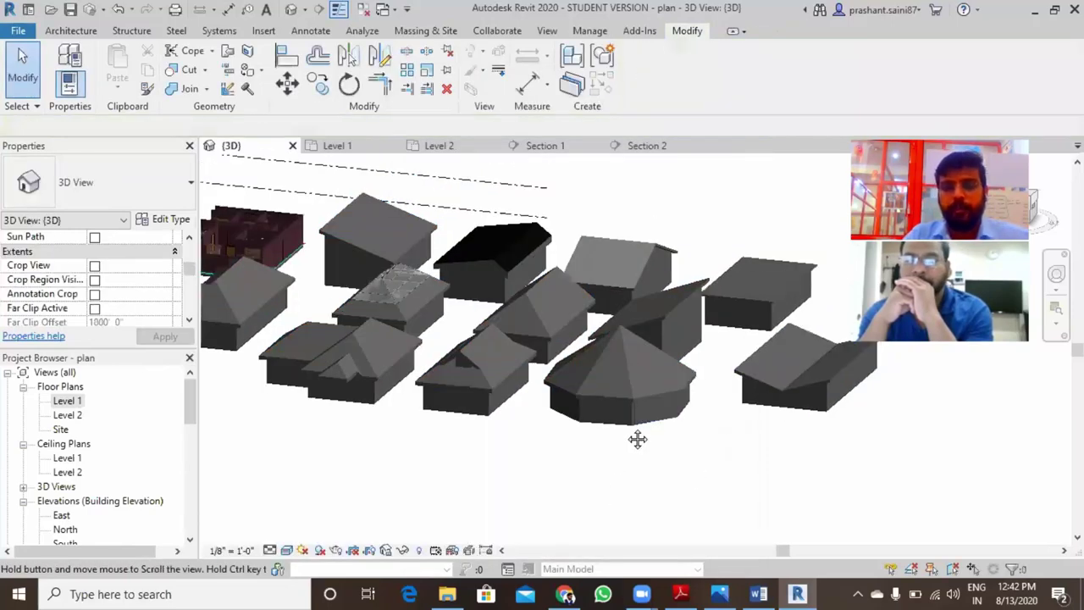
pyautogui.doubleClick(73, 416)
pyautogui.click(76, 34)
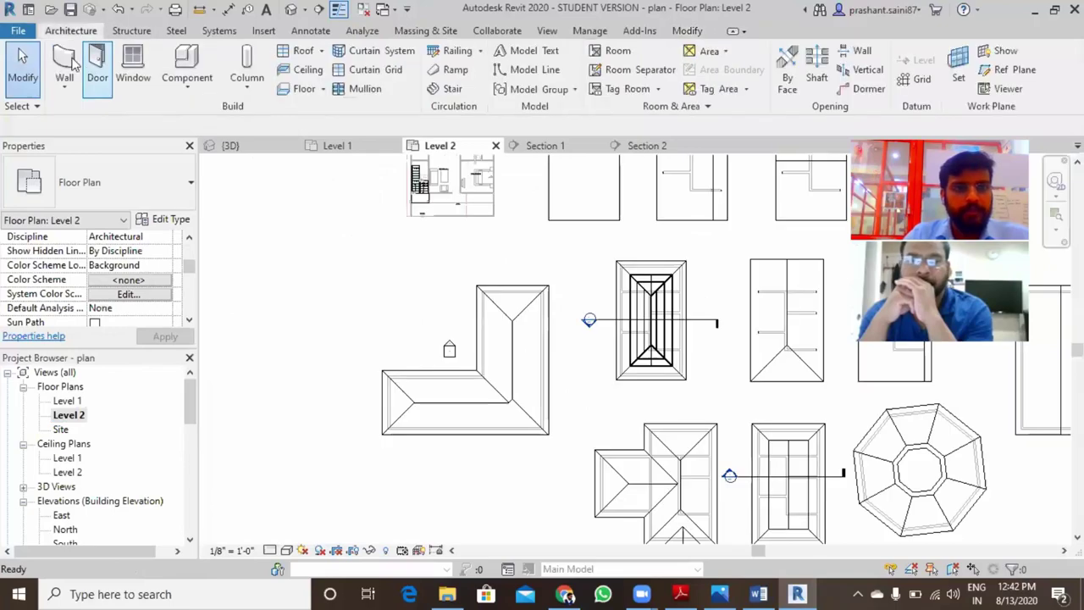
pyautogui.click(68, 66)
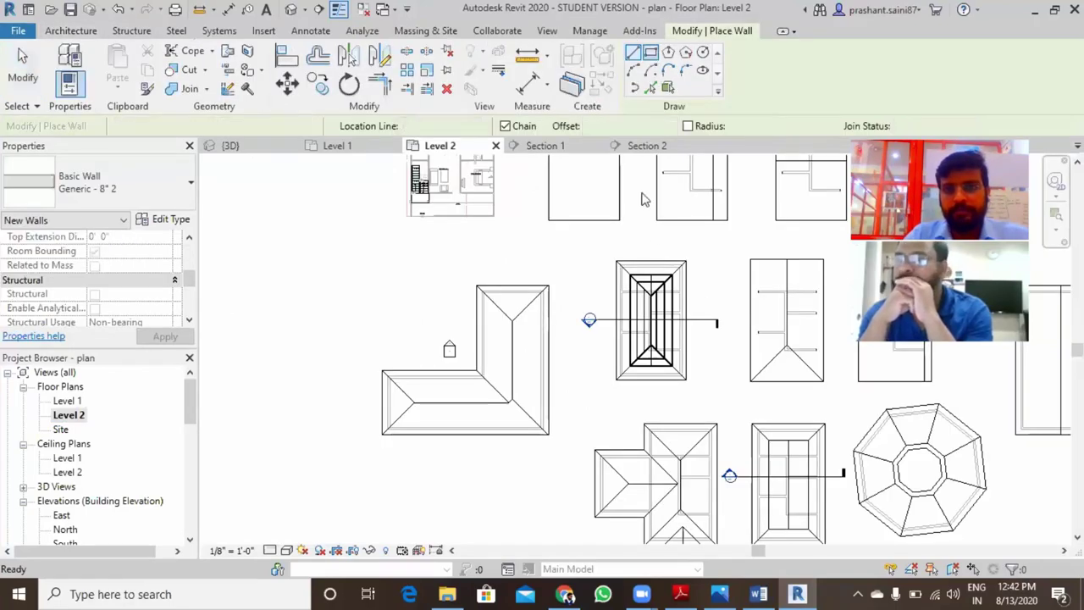
pyautogui.scroll(-2, 533, 314)
pyautogui.moveTo(533, 314); pyautogui.dragTo(649, 390, button='middle')
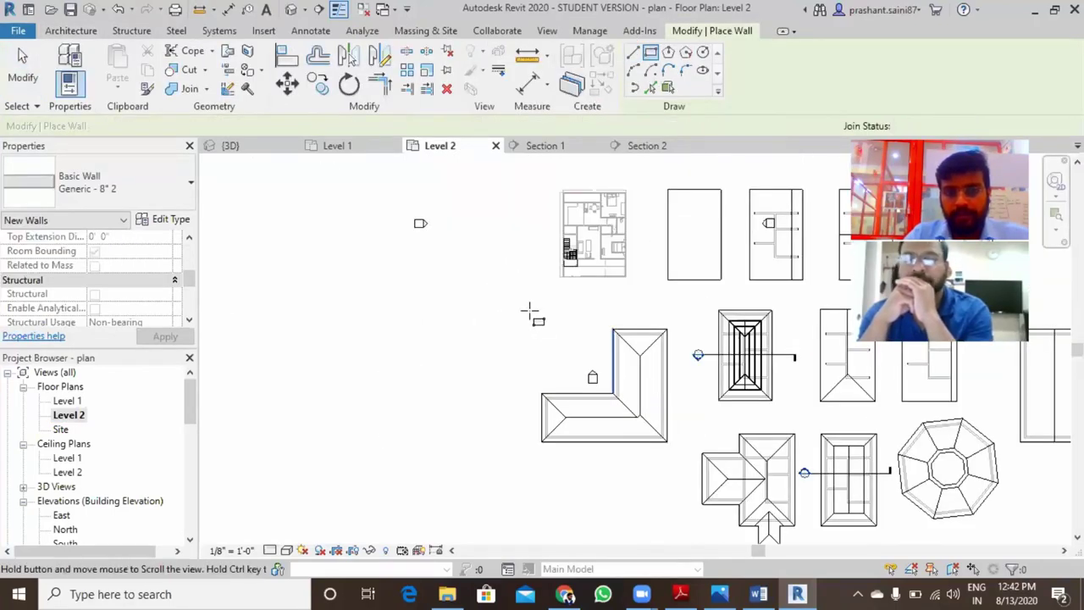
pyautogui.press('Escape')
pyautogui.scroll(2, 631, 240)
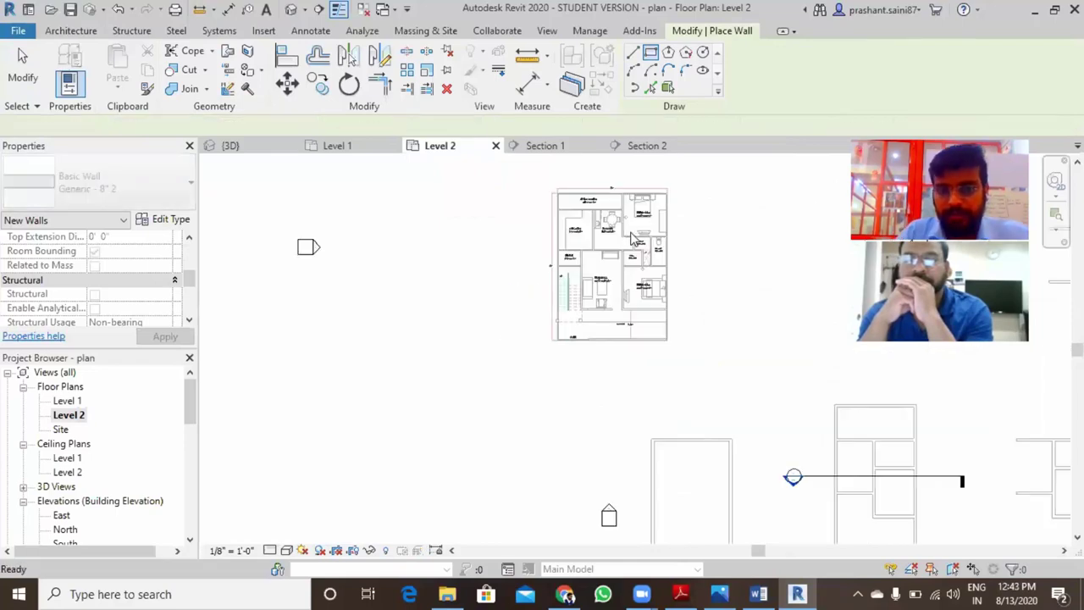
pyautogui.scroll(1, 631, 240)
pyautogui.press('Escape')
pyautogui.scroll(2, 601, 255)
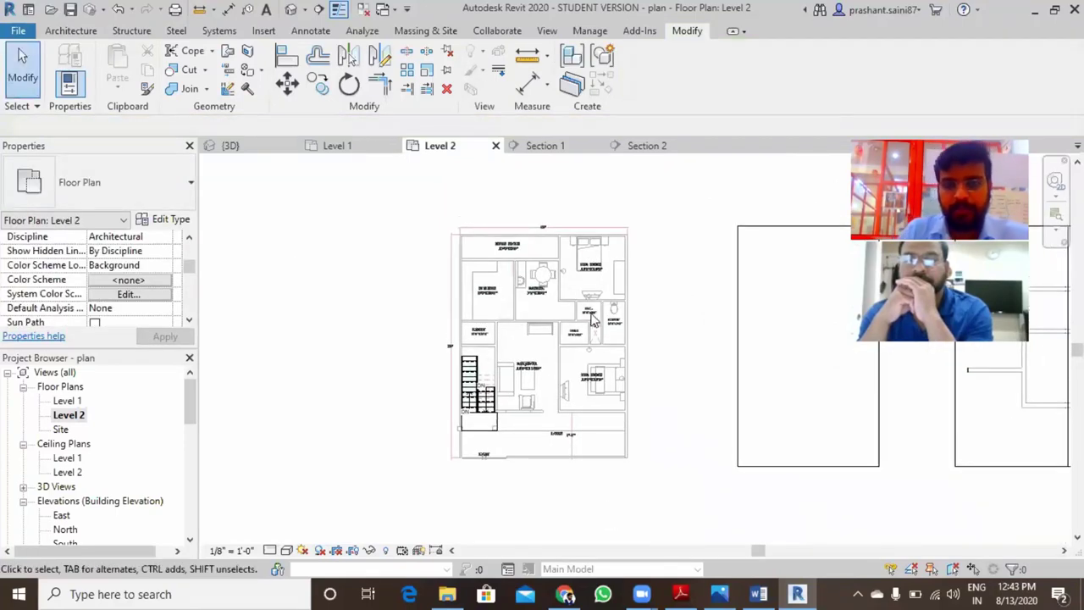
pyautogui.scroll(-1, 593, 318)
pyautogui.scroll(-1, 550, 324)
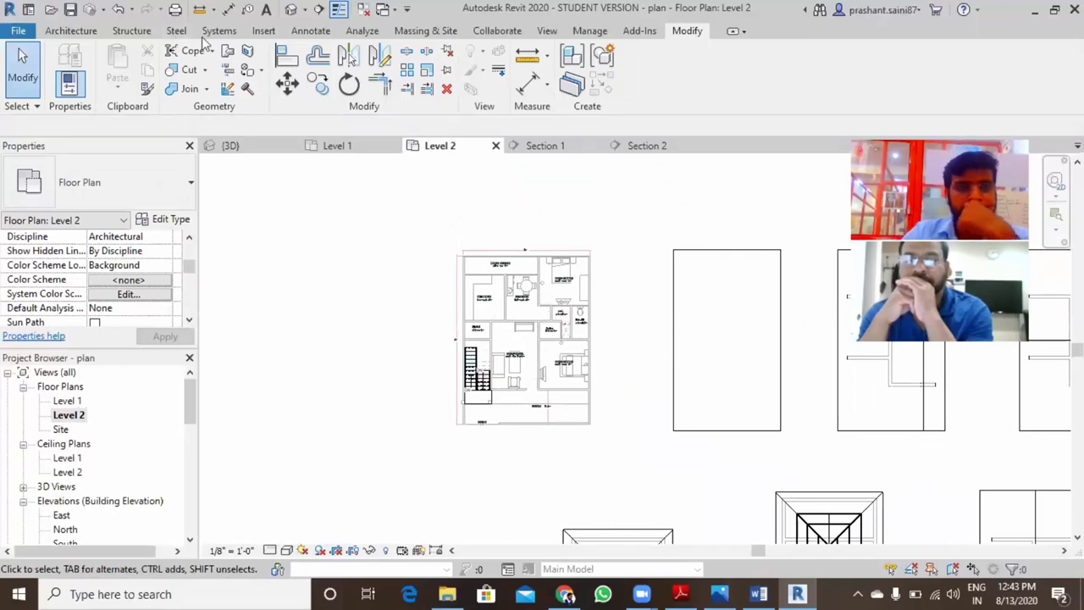
pyautogui.click(225, 145)
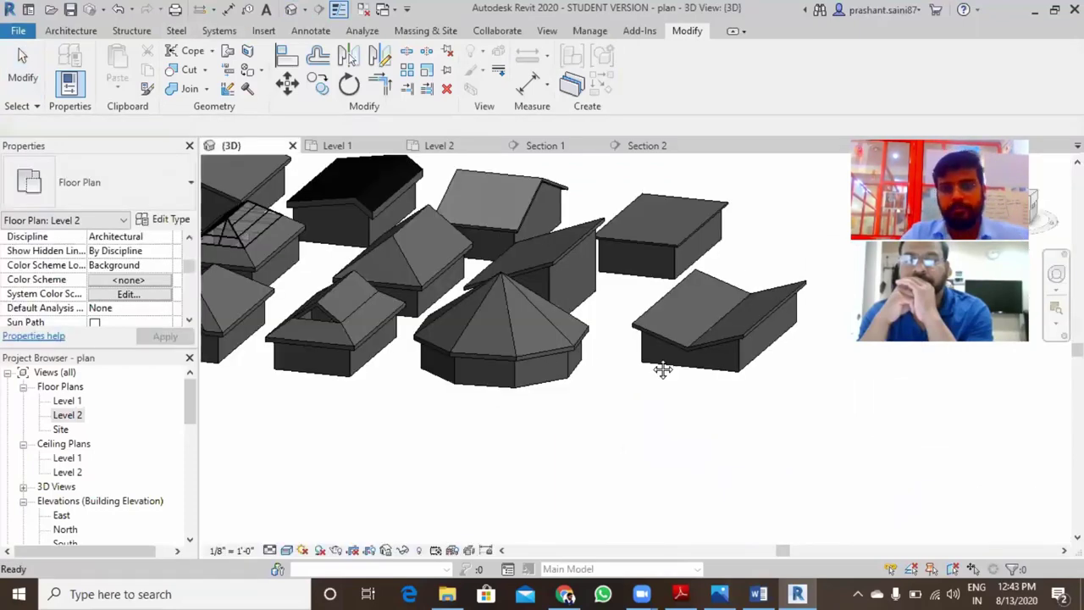
# - Stretch the brick house's low front wall up to full height
pyautogui.moveTo(254, 356); pyautogui.dragTo(441, 347, button='middle')
pyautogui.scroll(1, 376, 332)
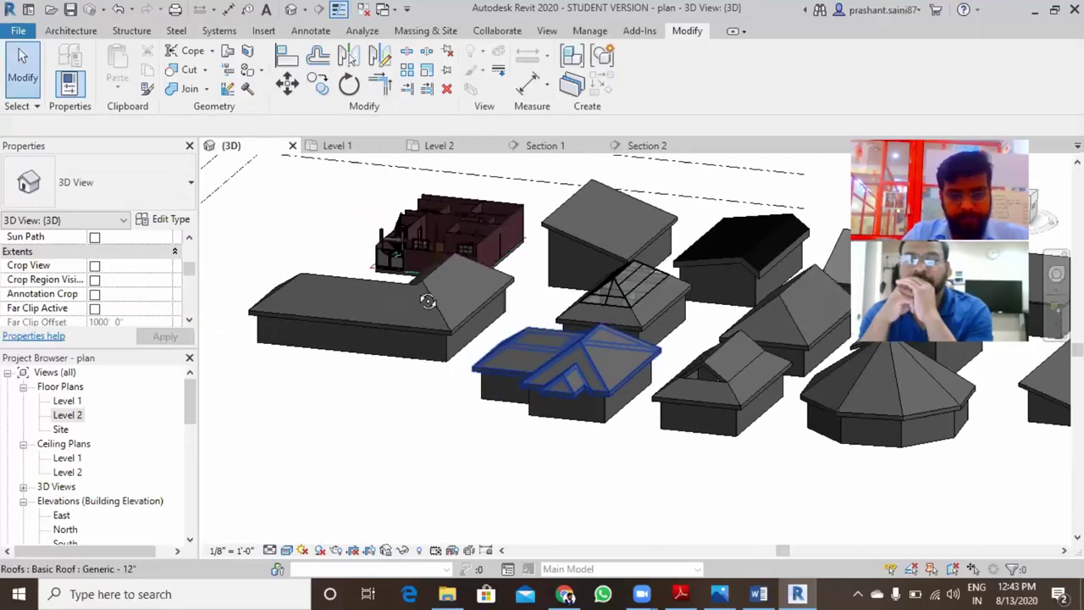
pyautogui.scroll(2, 365, 309)
pyautogui.scroll(2, 365, 309)
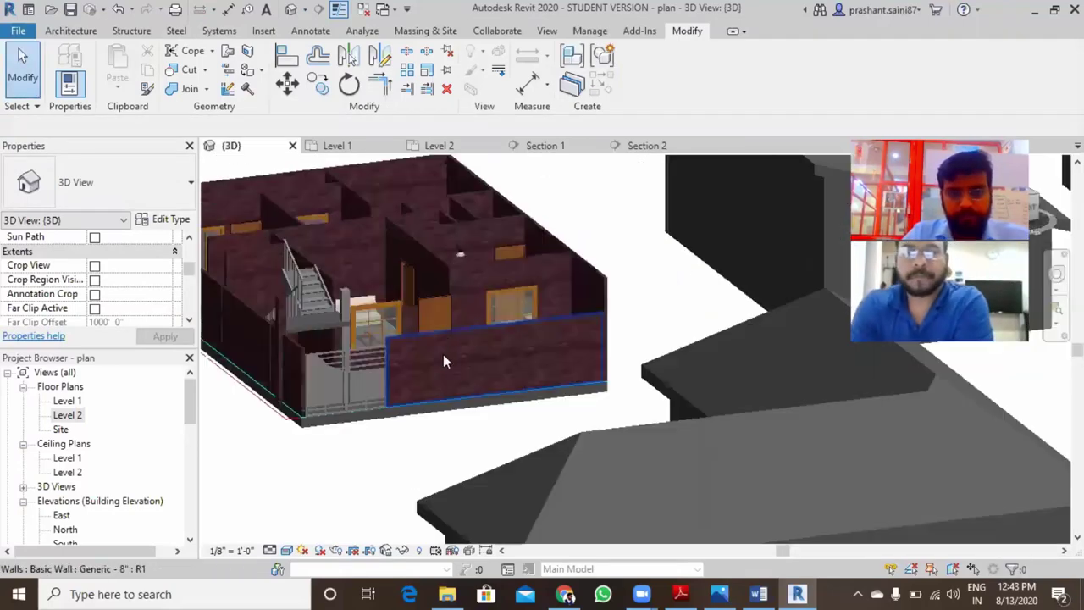
pyautogui.click(447, 334)
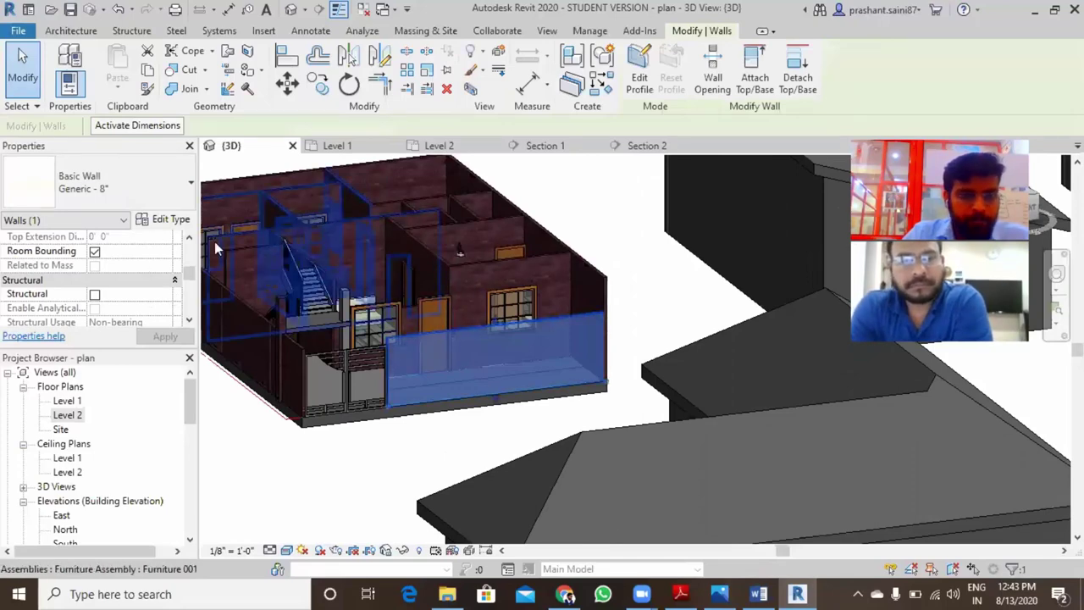
pyautogui.moveTo(395, 311); pyautogui.dragTo(417, 313, button='middle')
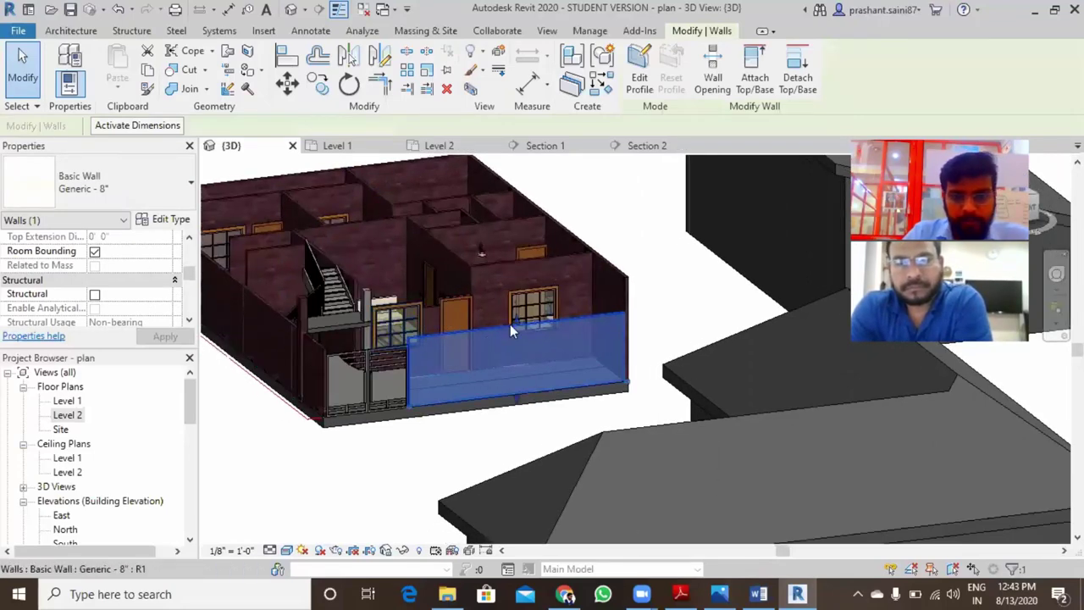
pyautogui.moveTo(515, 316); pyautogui.dragTo(664, 272)
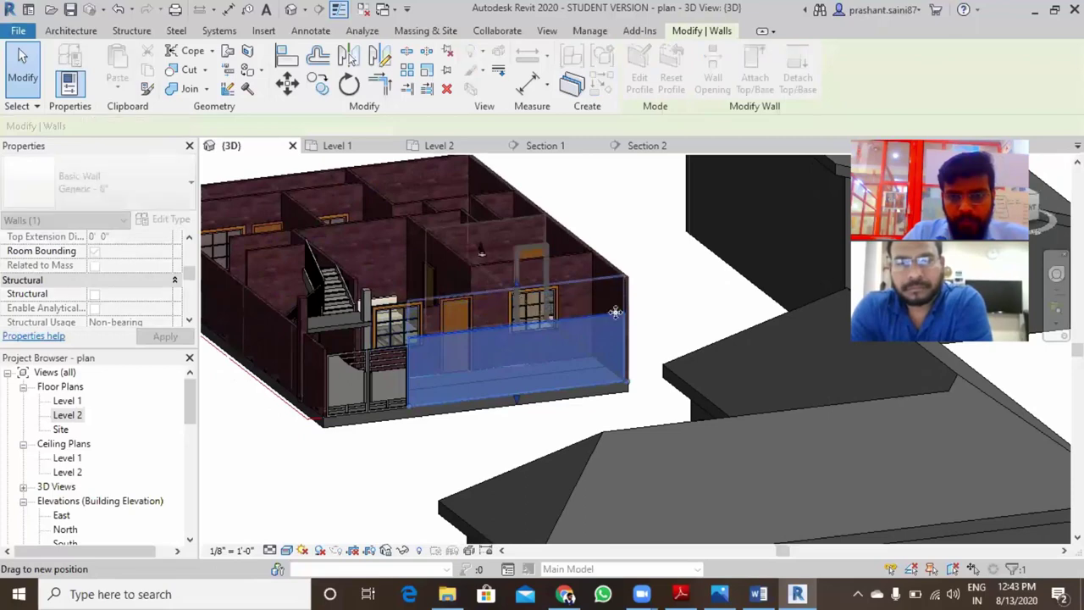
pyautogui.press('Escape')
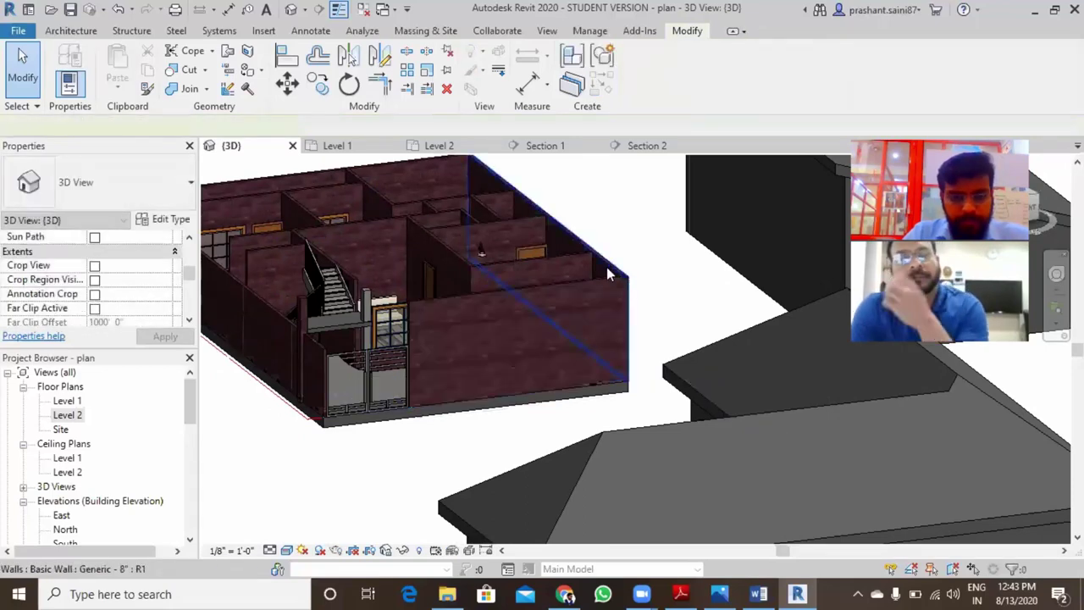
# - Move the brick house's left side wall to a new position
pyautogui.press('Tab')
pyautogui.click(605, 267)
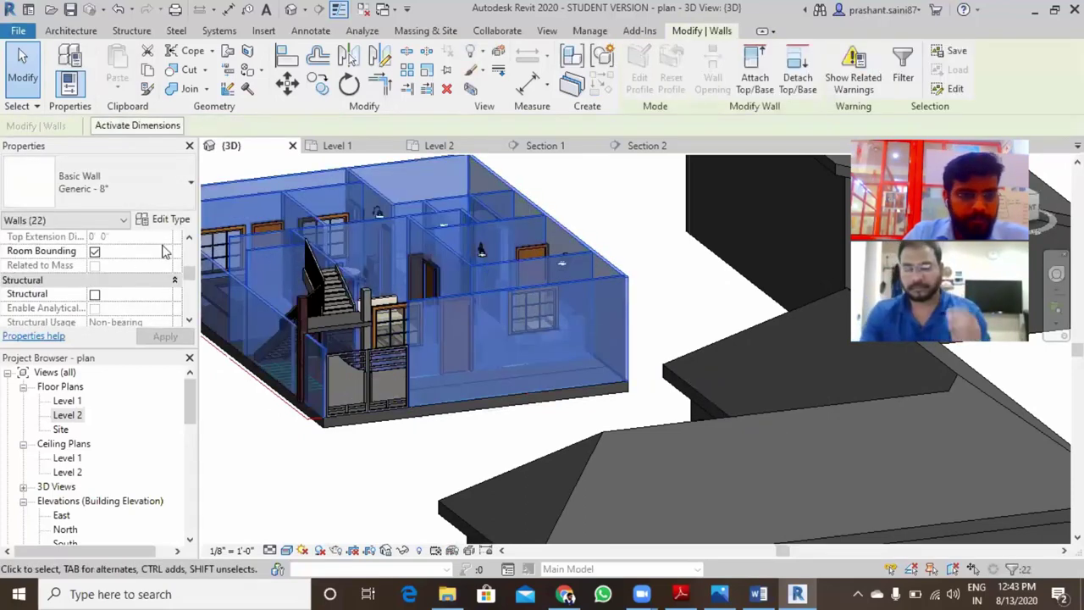
pyautogui.keyDown('shift'); pyautogui.moveTo(417, 311); pyautogui.dragTo(460, 351, button='middle'); pyautogui.keyUp('shift')
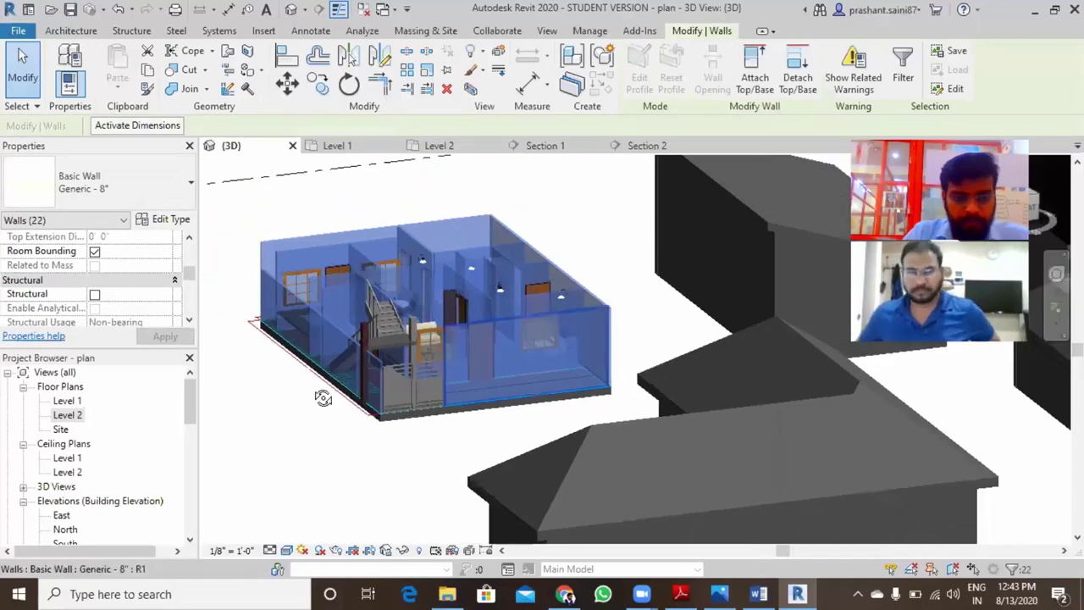
pyautogui.keyDown('shift'); pyautogui.moveTo(292, 461); pyautogui.dragTo(310, 316, button='middle'); pyautogui.keyUp('shift')
pyautogui.press('Escape')
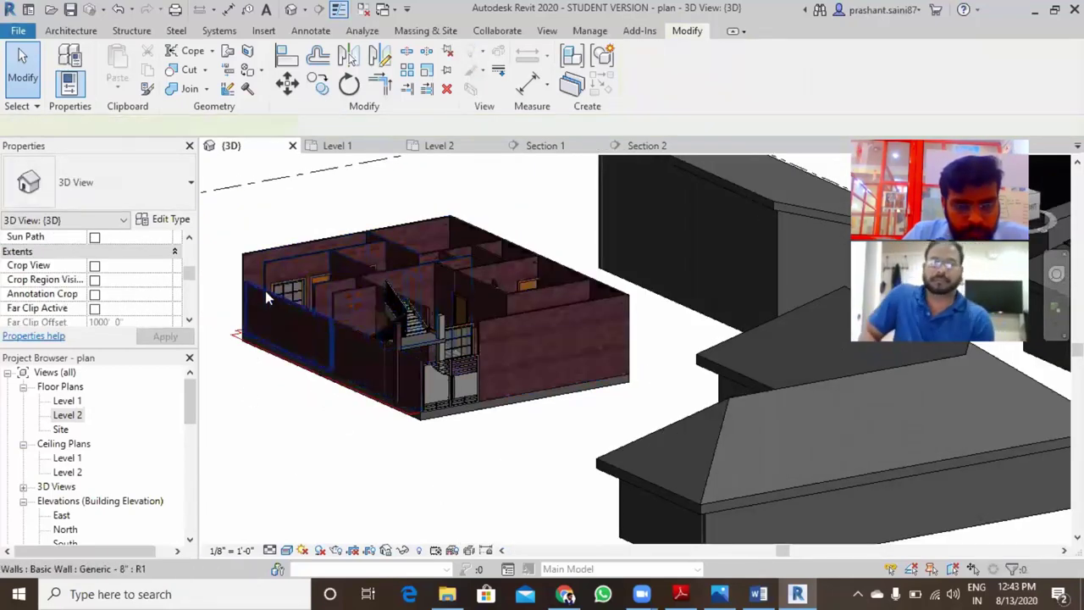
pyautogui.click(265, 292)
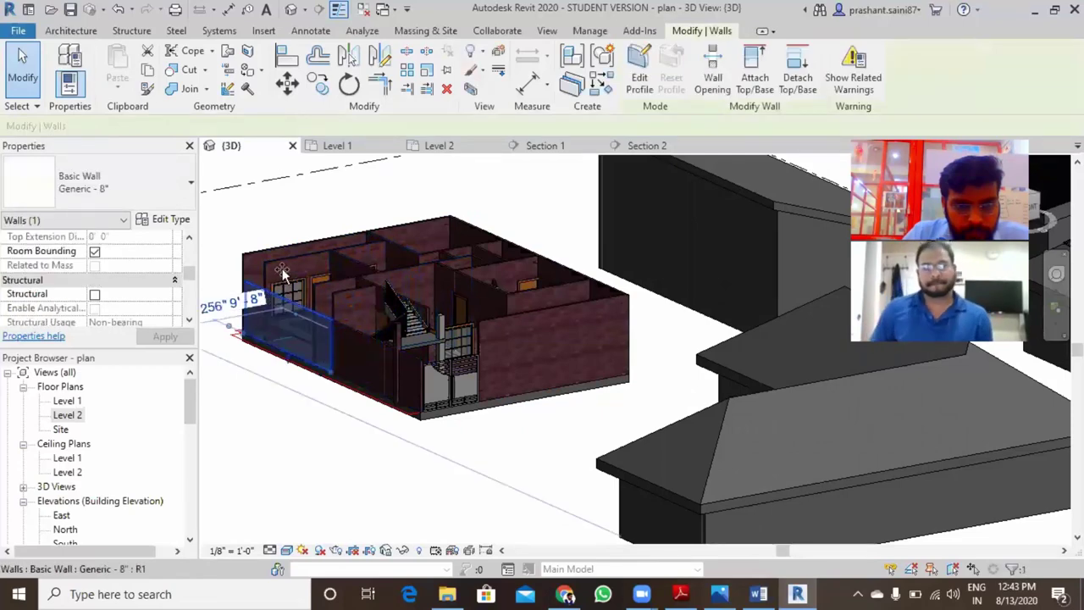
pyautogui.moveTo(282, 280); pyautogui.dragTo(280, 288)
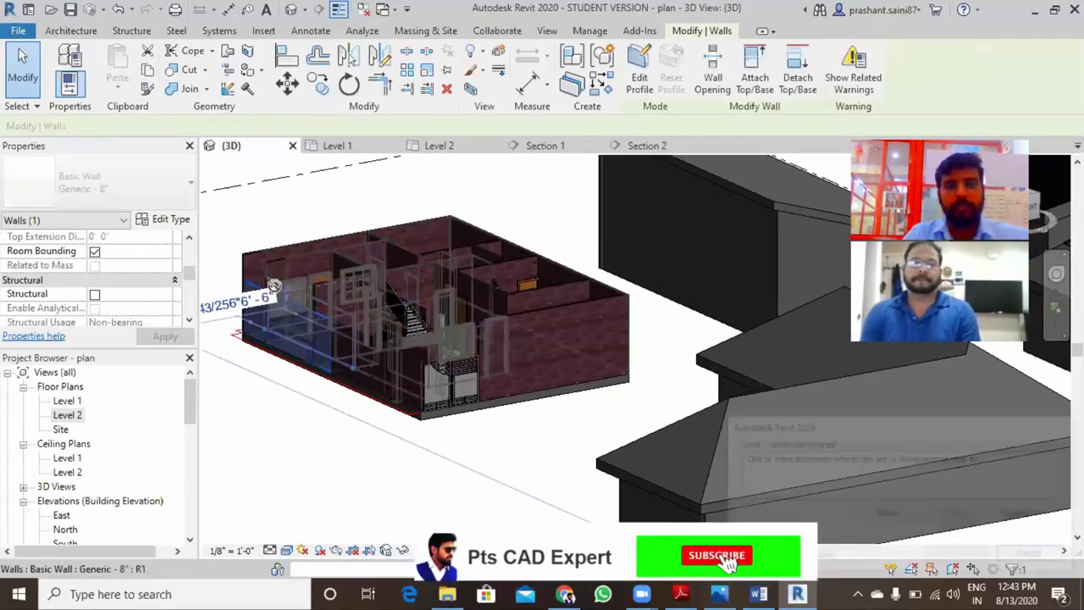
pyautogui.press('Return')
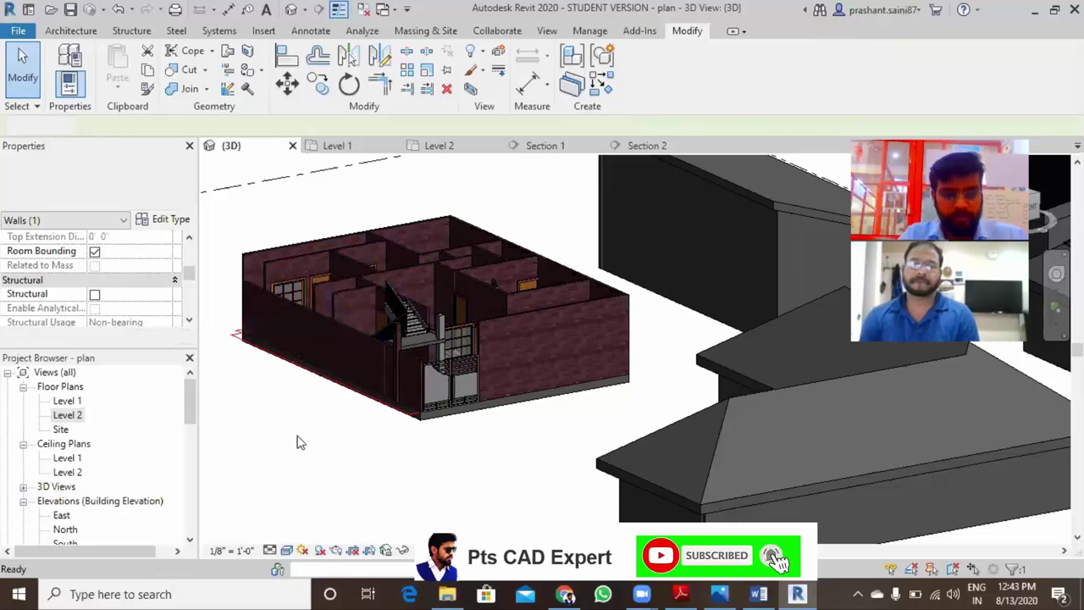
# - Orbit to review the house, then open the Level 2 floor plan
pyautogui.click(297, 441)
pyautogui.scroll(2, 334, 377)
pyautogui.scroll(-3, 416, 416)
pyautogui.scroll(1, 416, 416)
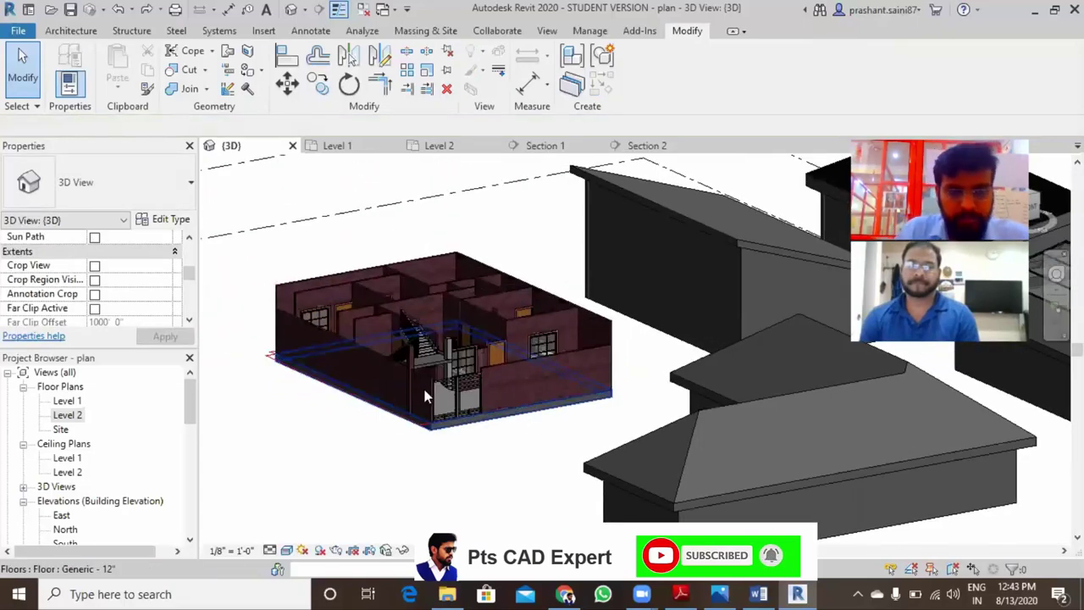
pyautogui.keyDown('shift'); pyautogui.moveTo(429, 387); pyautogui.dragTo(540, 424, button='middle'); pyautogui.keyUp('shift')
pyautogui.moveTo(629, 412)
pyautogui.keyDown('shift'); pyautogui.mouseDown(button='middle')
pyautogui.moveTo(388, 383)
pyautogui.moveTo(556, 362)
pyautogui.moveTo(622, 321)
pyautogui.mouseUp(button='middle'); pyautogui.keyUp('shift')
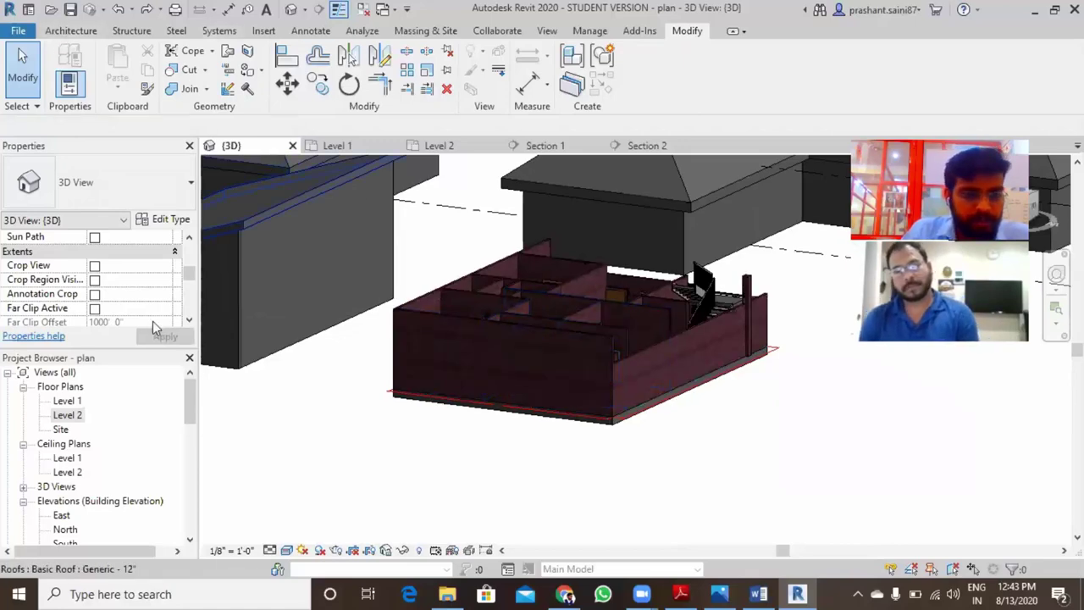
pyautogui.doubleClick(68, 415)
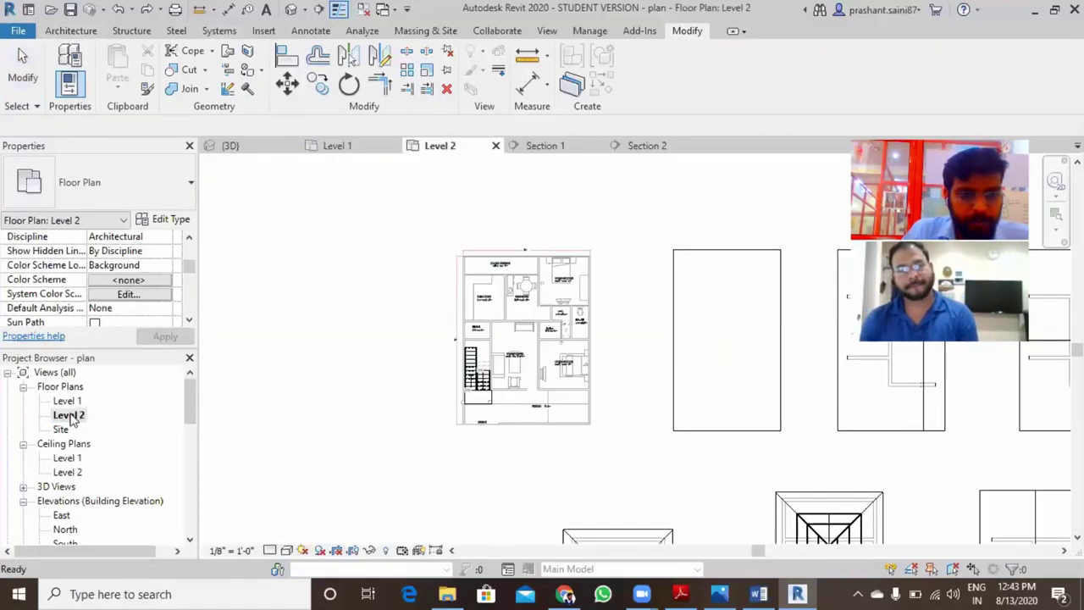
# - Draw a section line across the brick house plan and open the resulting Section 3 view
pyautogui.click(546, 31)
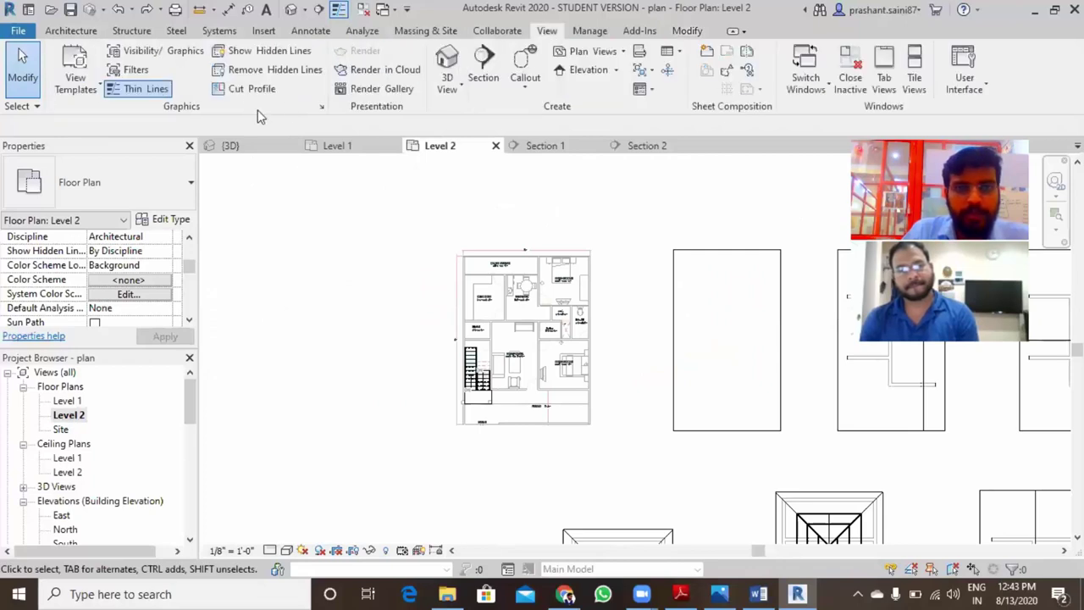
pyautogui.click(484, 66)
pyautogui.click(411, 328)
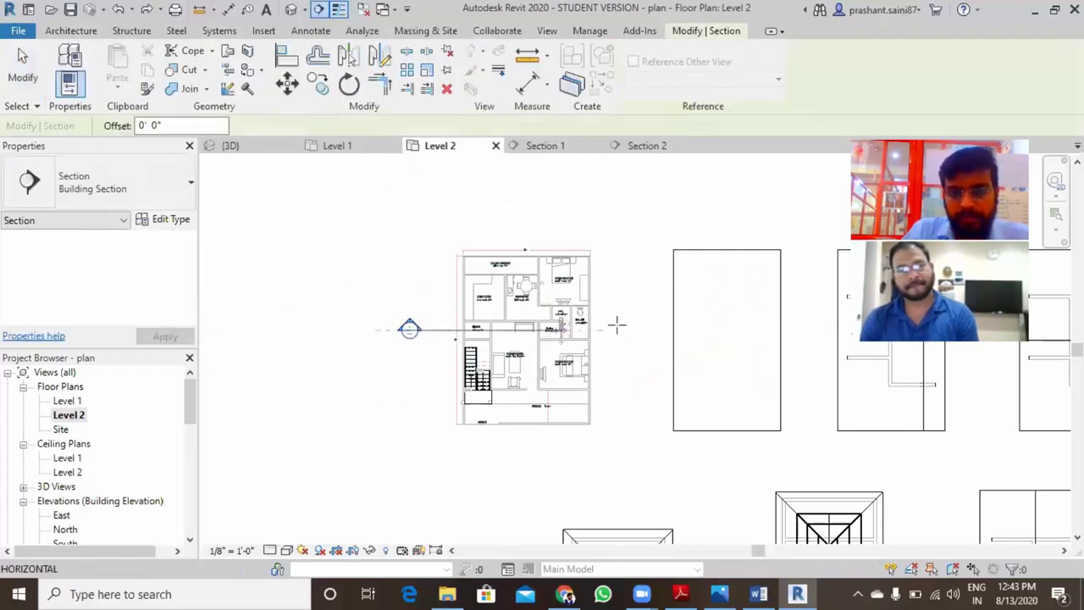
pyautogui.click(628, 326)
pyautogui.press('Escape')
pyautogui.press('Escape')
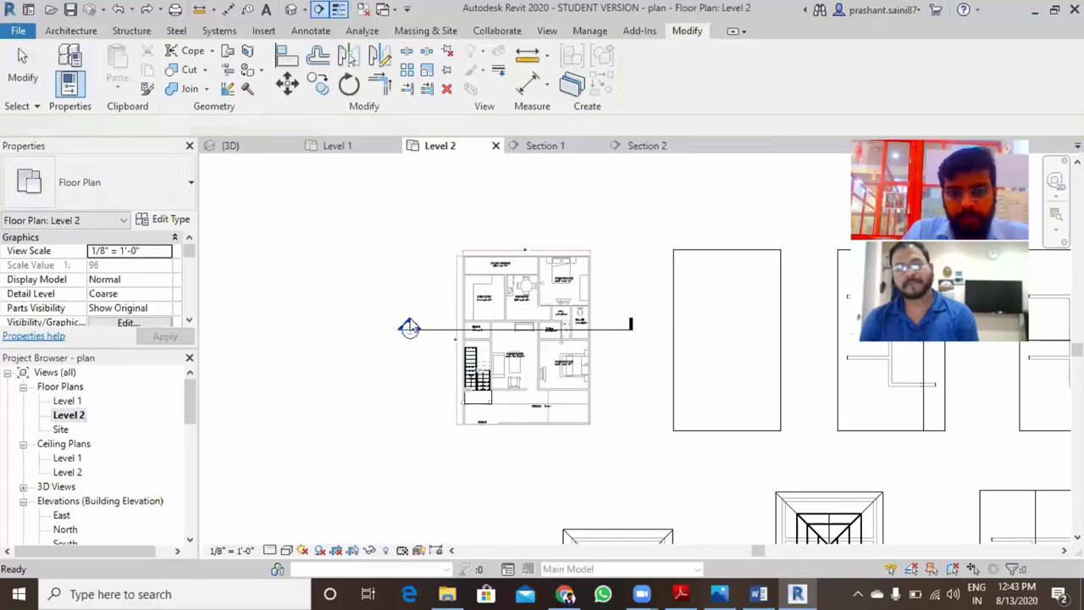
pyautogui.doubleClick(498, 329)
pyautogui.scroll(2, 550, 380)
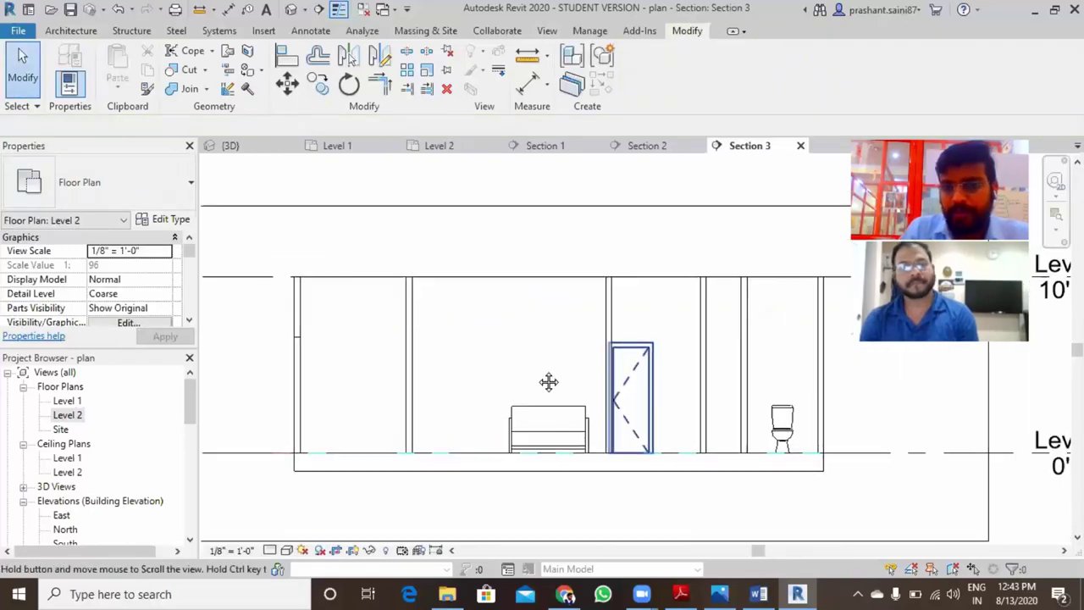
pyautogui.scroll(-2, 500, 381)
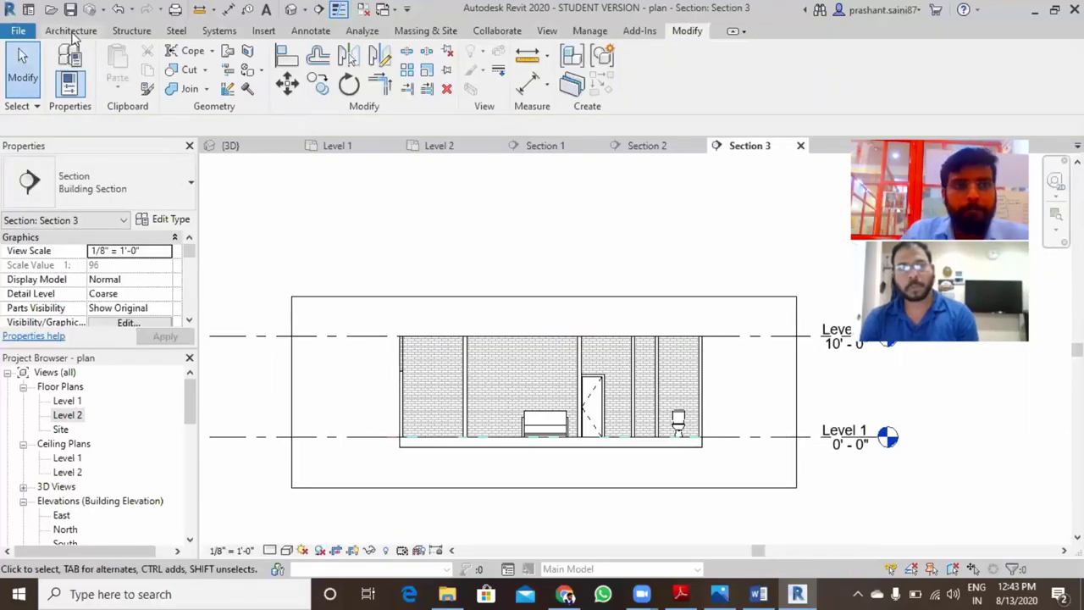
pyautogui.click(71, 31)
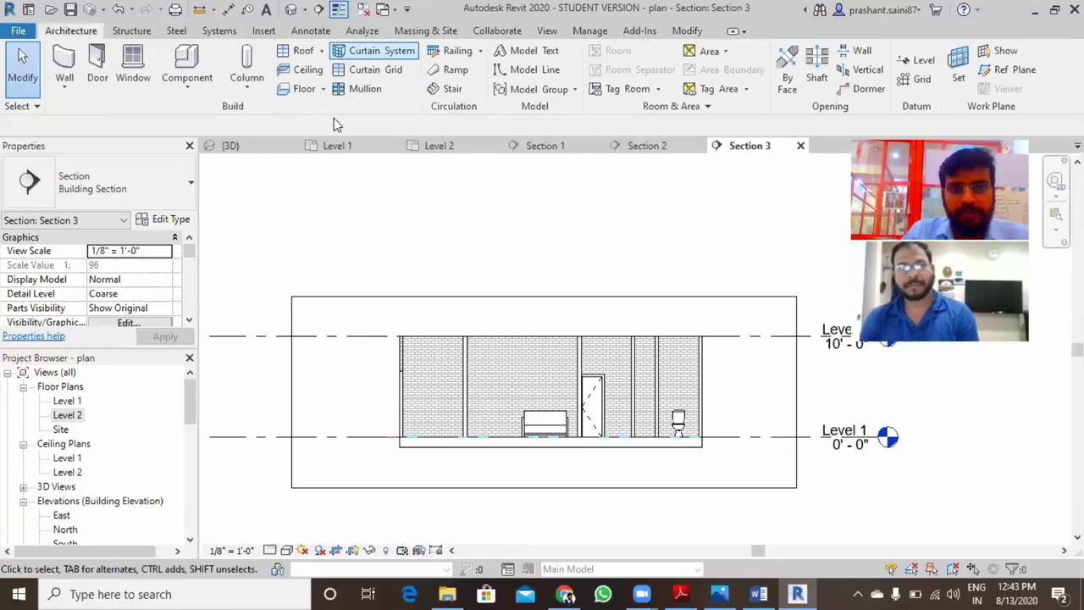
# - Start a Roof by Extrusion on the wall face, referenced to Level 2 with 0 offset
pyautogui.click(321, 51)
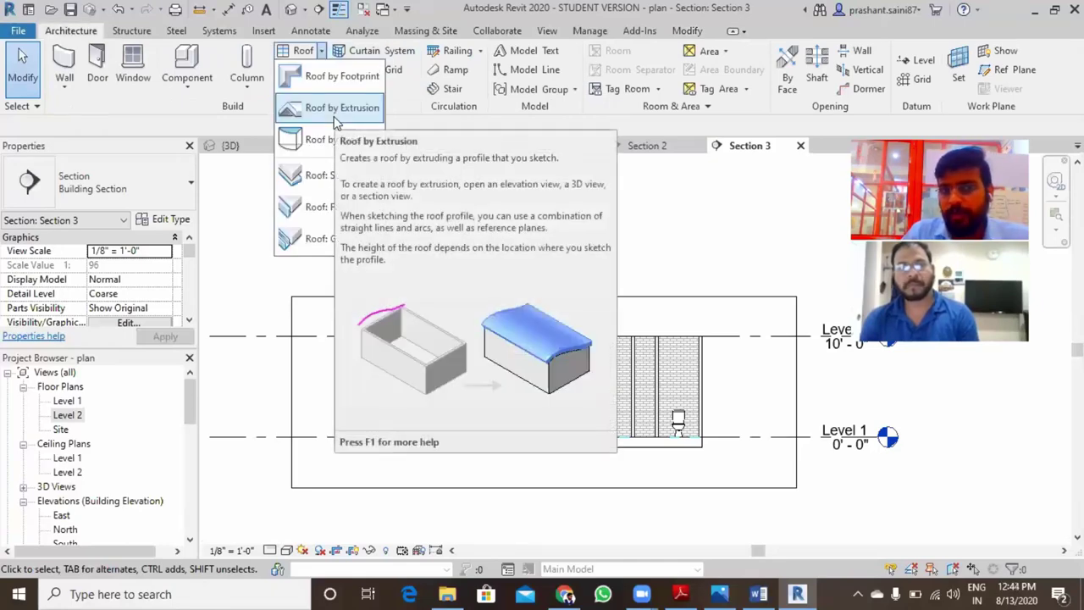
pyautogui.click(339, 116)
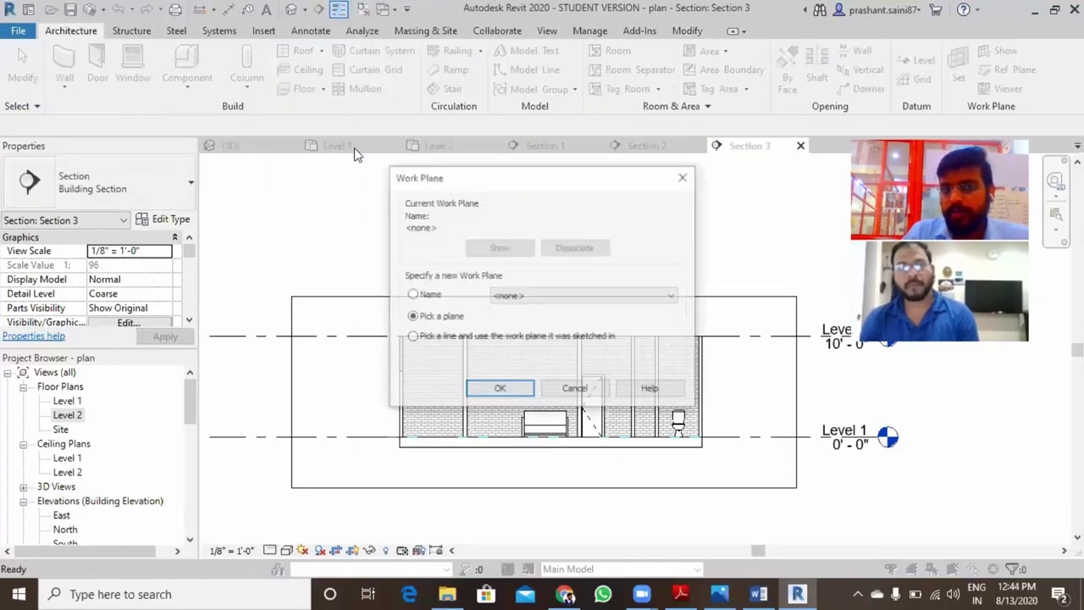
pyautogui.click(497, 382)
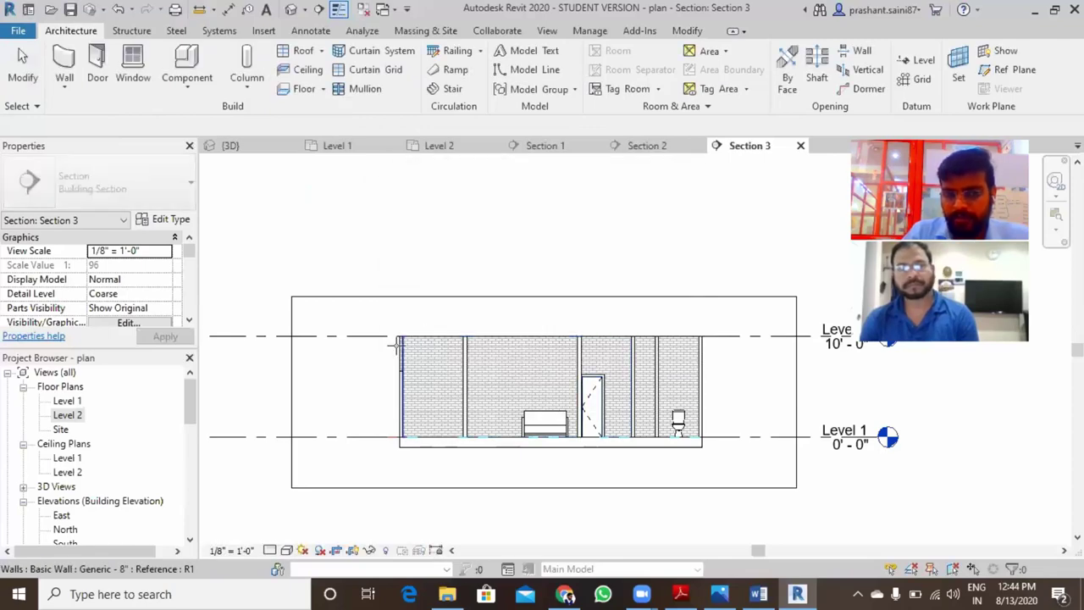
pyautogui.scroll(3, 397, 345)
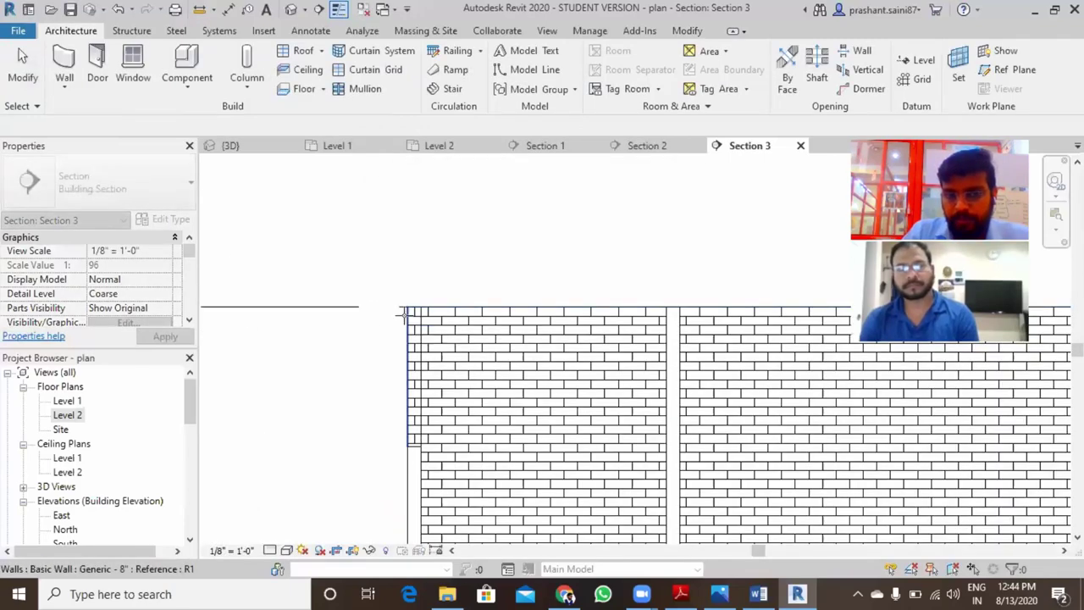
pyautogui.click(413, 319)
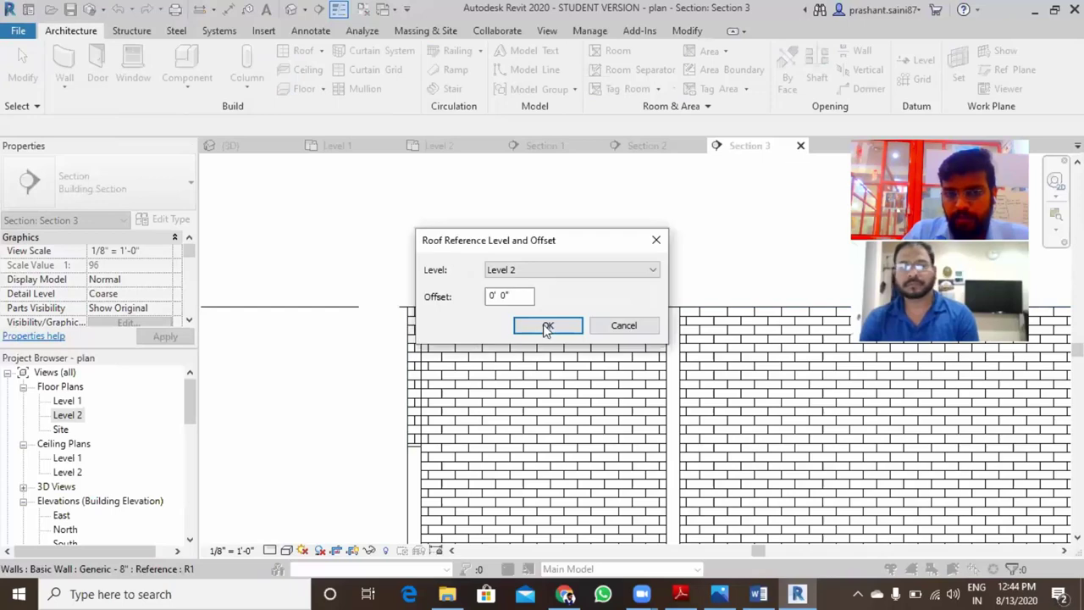
pyautogui.click(548, 324)
pyautogui.scroll(-2, 474, 372)
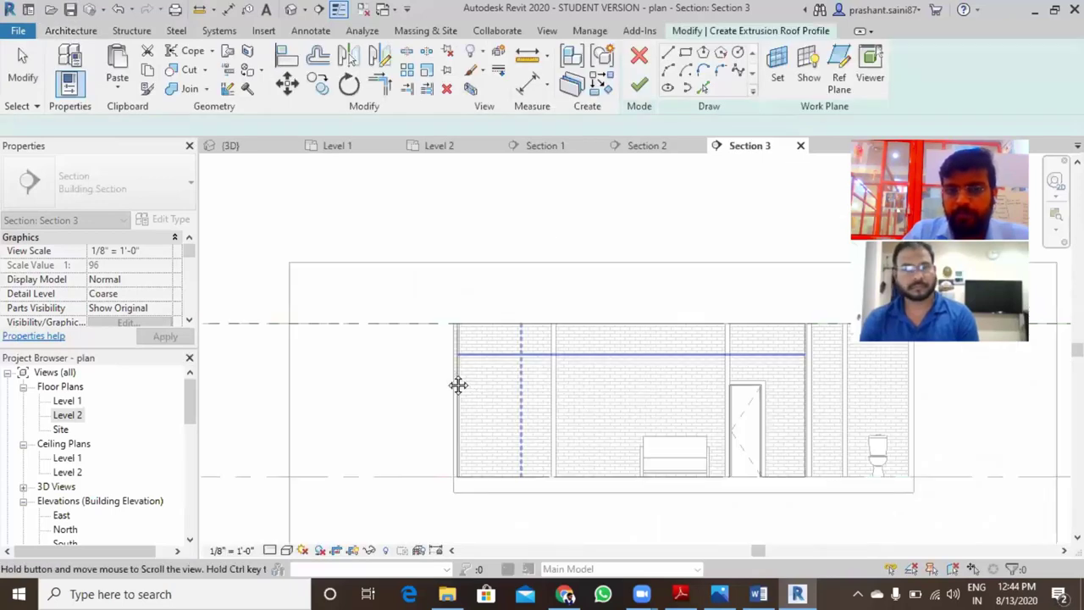
pyautogui.scroll(-2, 356, 386)
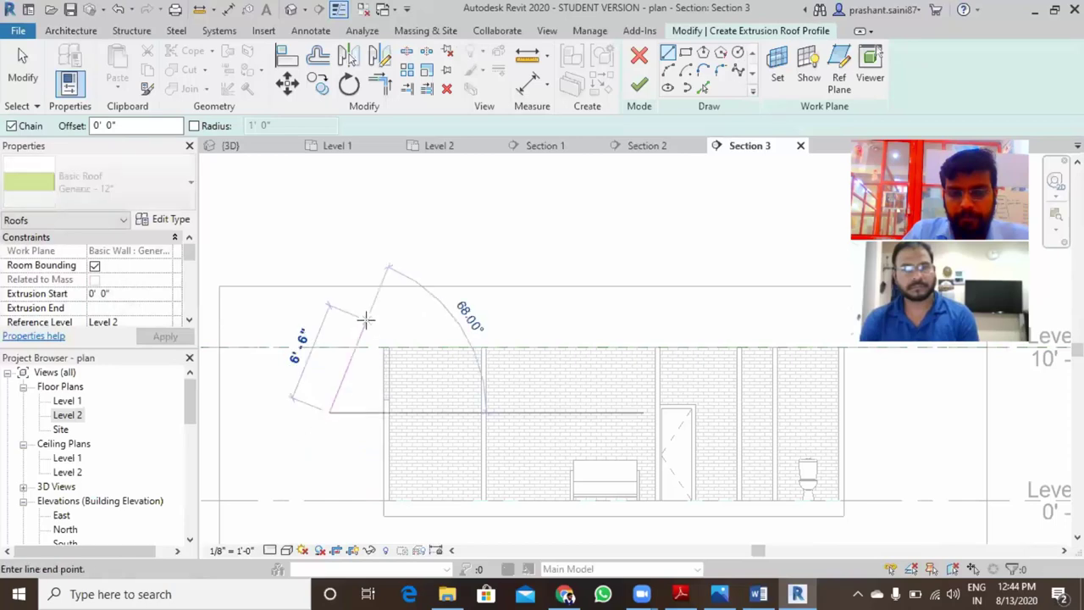
# - Sketch the steep lower and shallower upper slope lines on the left side
pyautogui.click(438, 283)
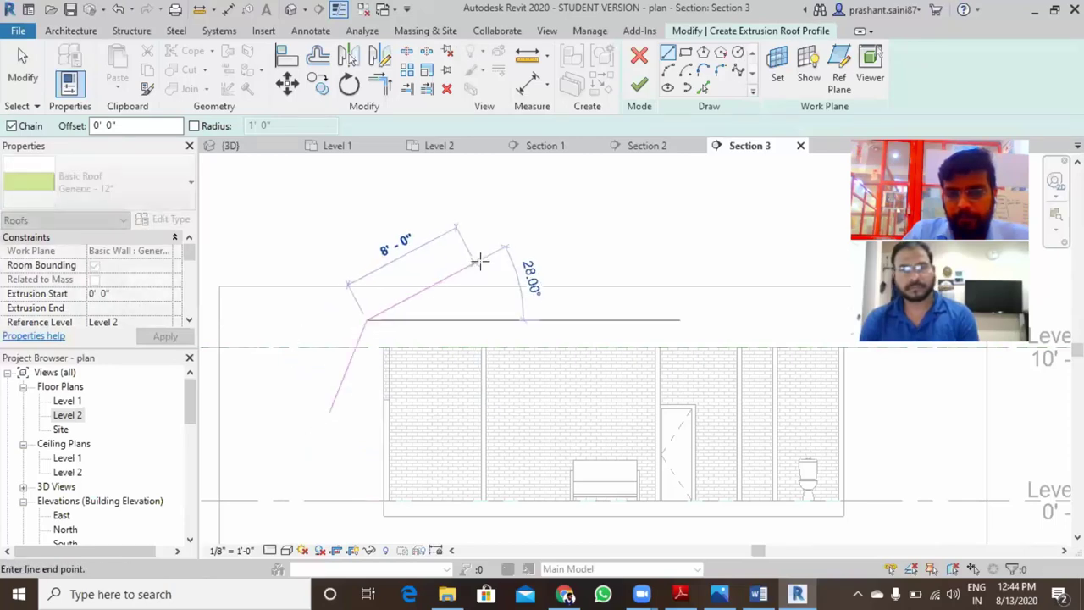
pyautogui.click(483, 262)
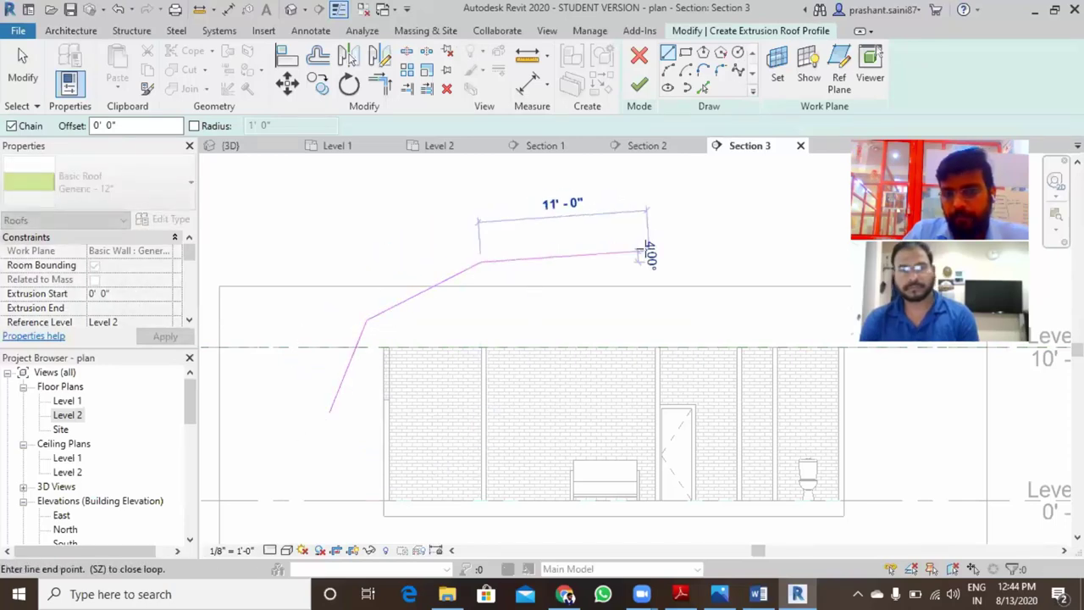
pyautogui.scroll(-2, 648, 251)
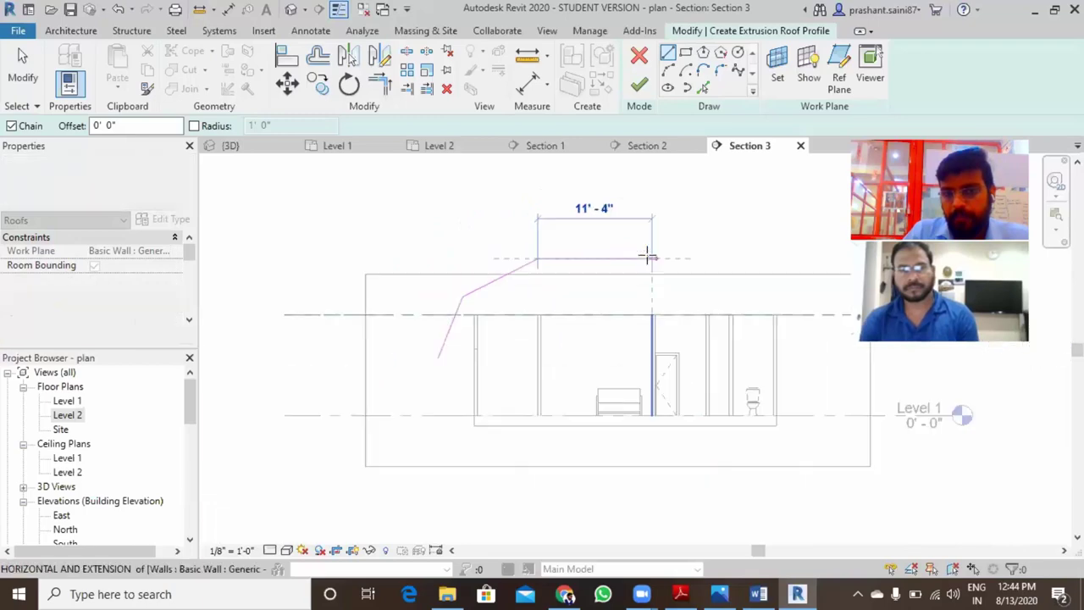
pyautogui.moveTo(649, 252); pyautogui.dragTo(593, 275, button='middle')
pyautogui.scroll(-1, 597, 277)
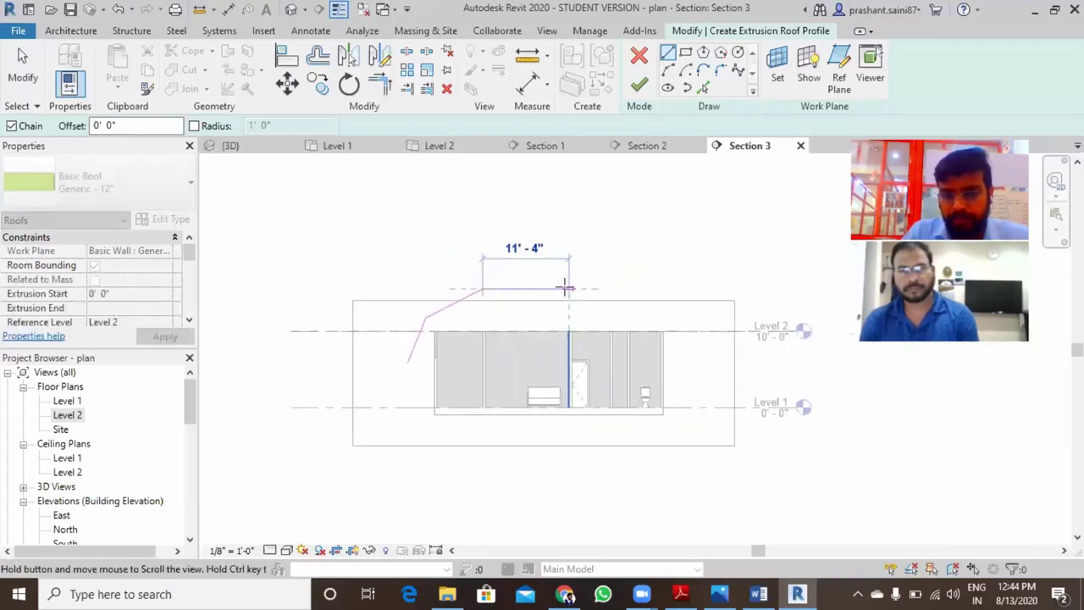
pyautogui.press('Escape')
pyautogui.scroll(1, 571, 305)
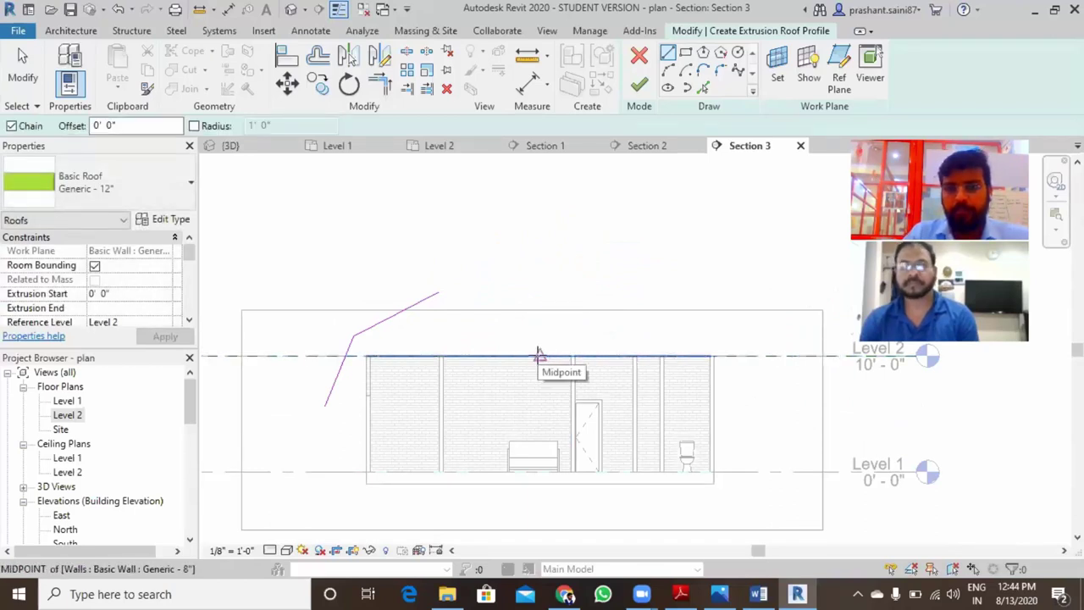
# - Draw a helper line across the wall top and a vertical centre line at its midpoint
pyautogui.click(366, 356)
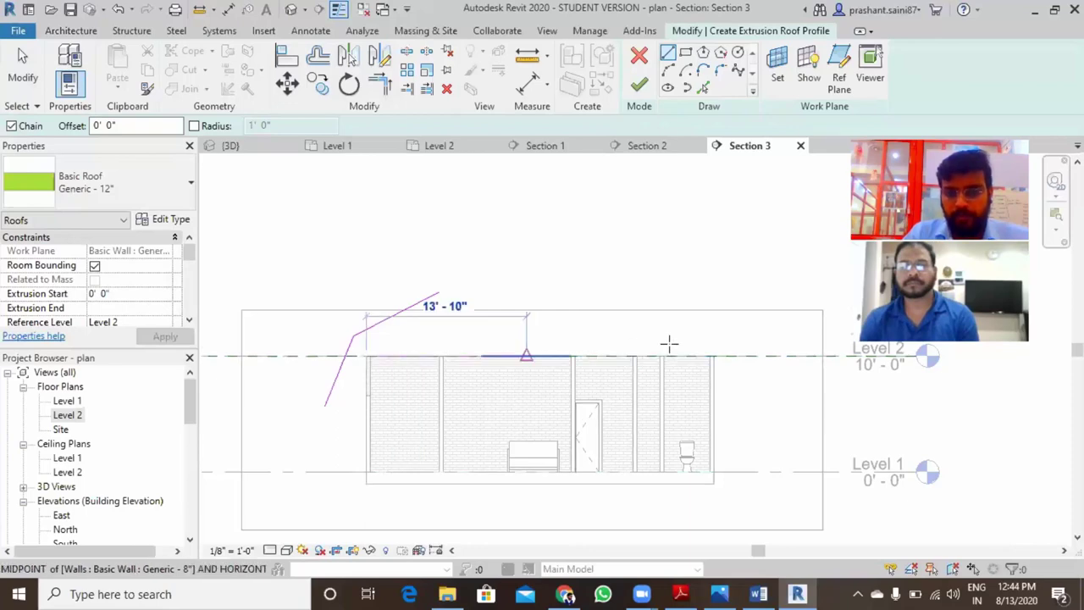
pyautogui.click(714, 356)
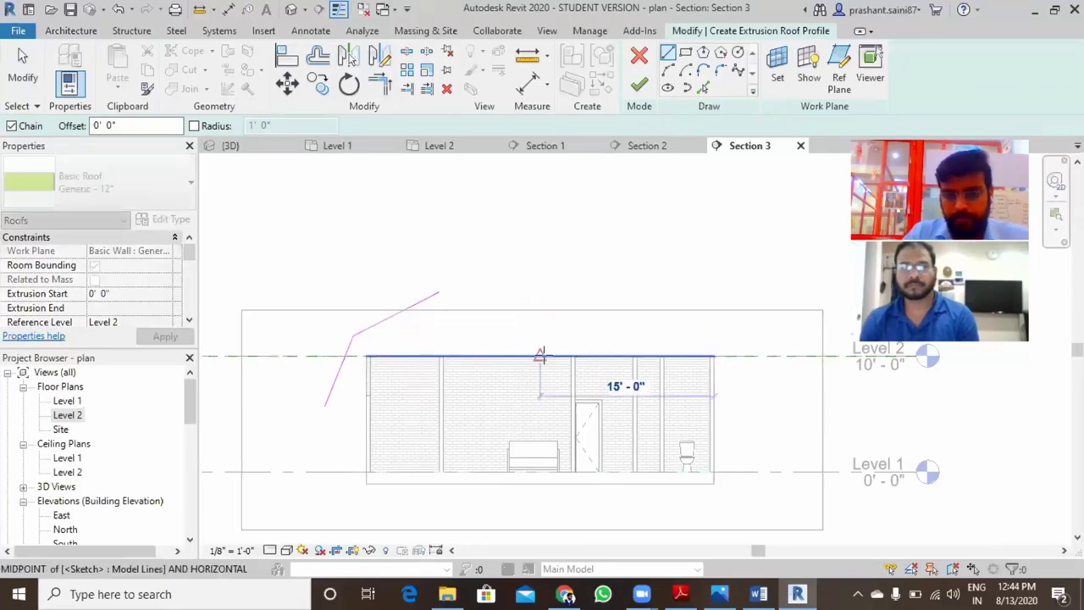
pyautogui.click(540, 327)
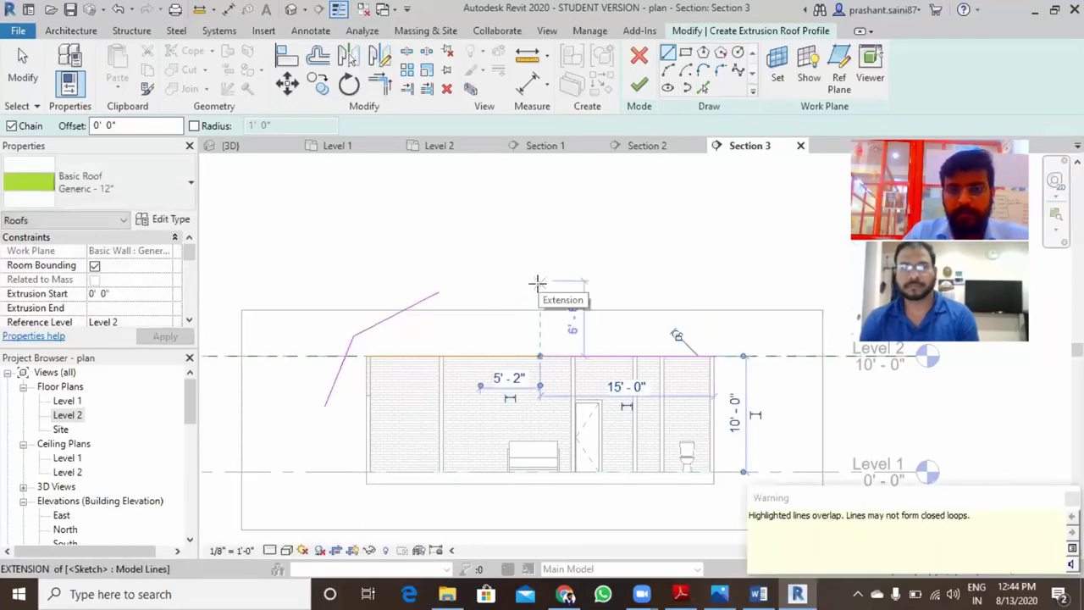
pyautogui.click(539, 285)
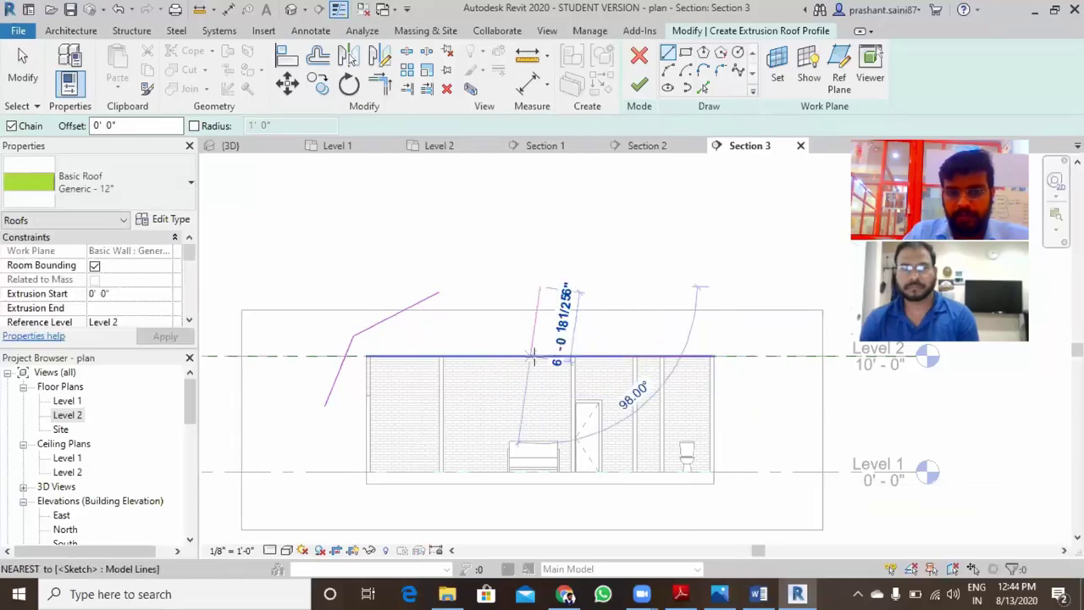
pyautogui.press('Escape')
pyautogui.press('Escape')
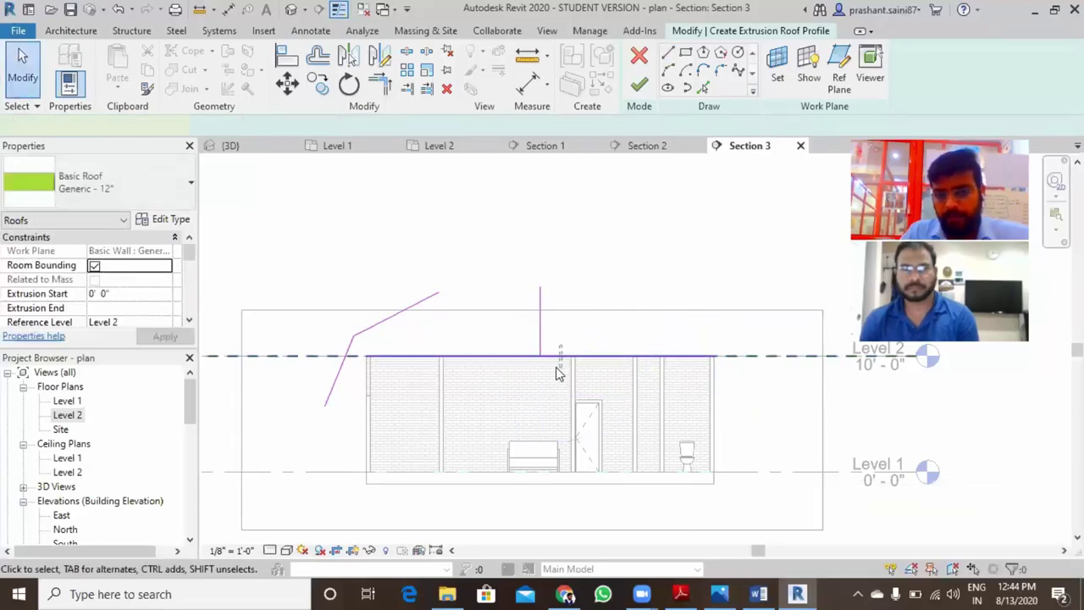
pyautogui.click(558, 368)
pyautogui.press('Escape')
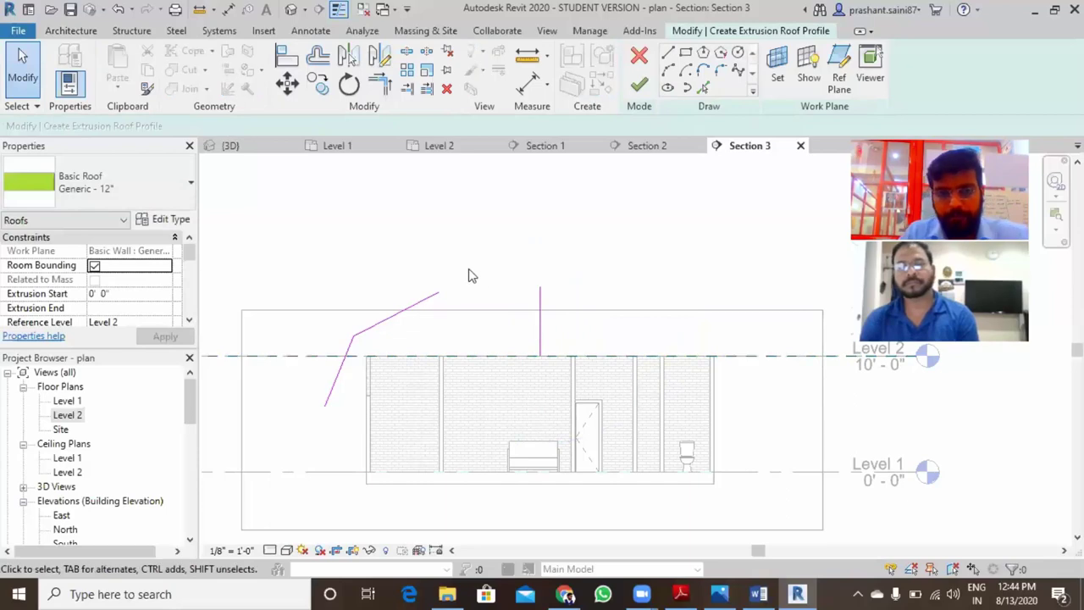
pyautogui.scroll(1, 469, 274)
pyautogui.scroll(-1, 406, 348)
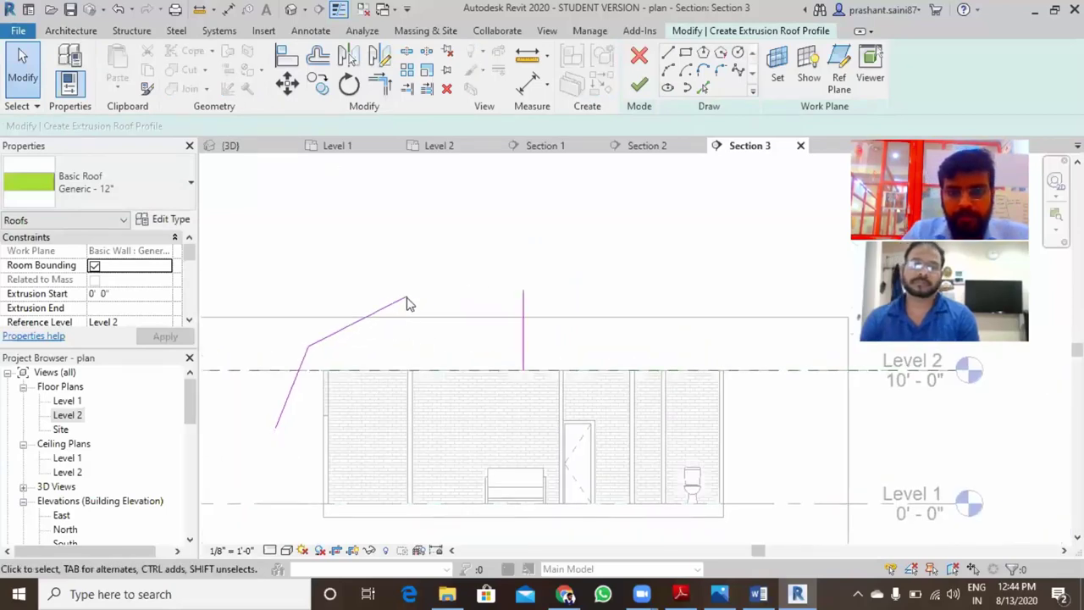
# - Shorten the upper left slope so it ends at the centre line
pyautogui.click(406, 298)
pyautogui.moveTo(444, 278); pyautogui.dragTo(411, 293)
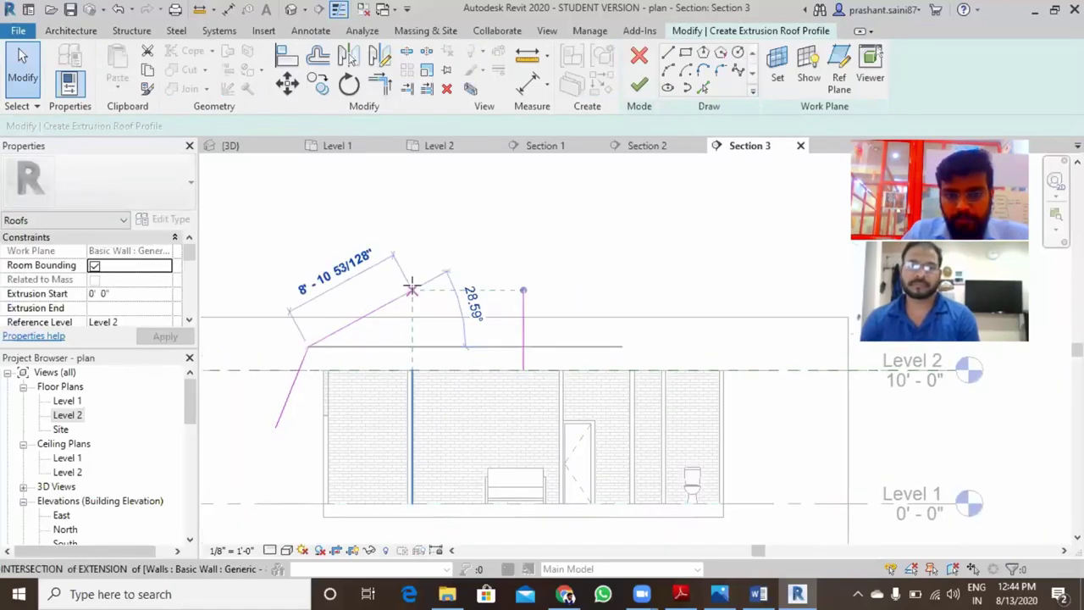
pyautogui.press('Escape')
pyautogui.click(523, 320)
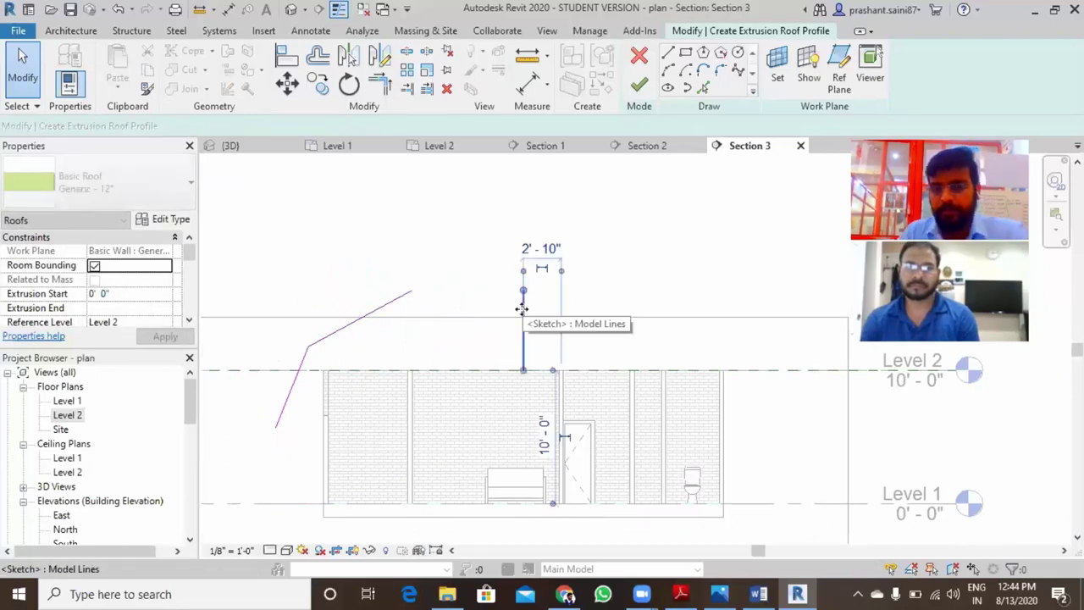
pyautogui.press('Delete')
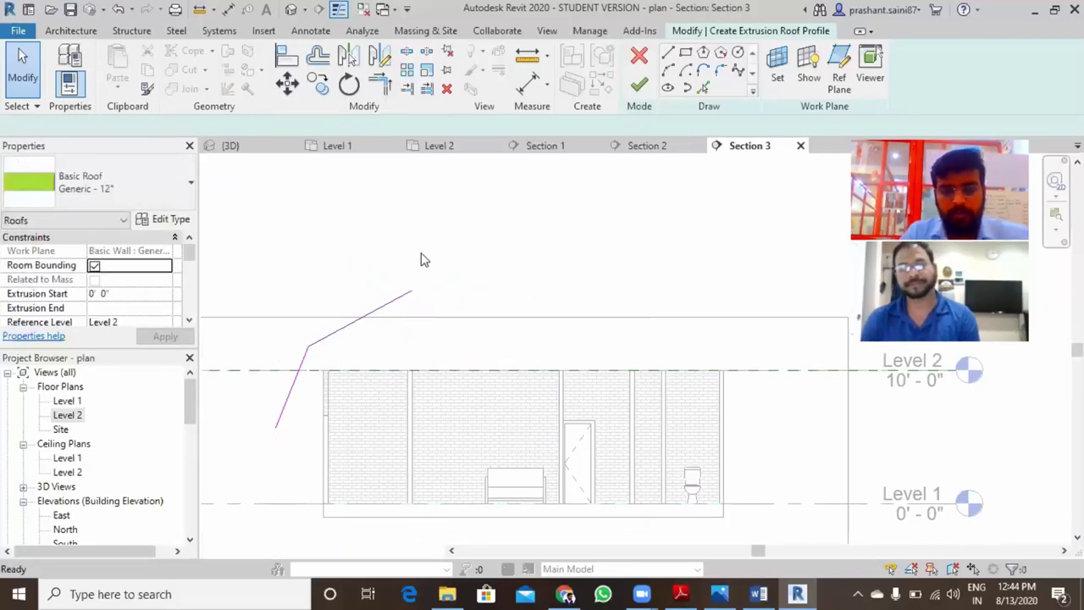
pyautogui.hotkey('ctrl', 'z')
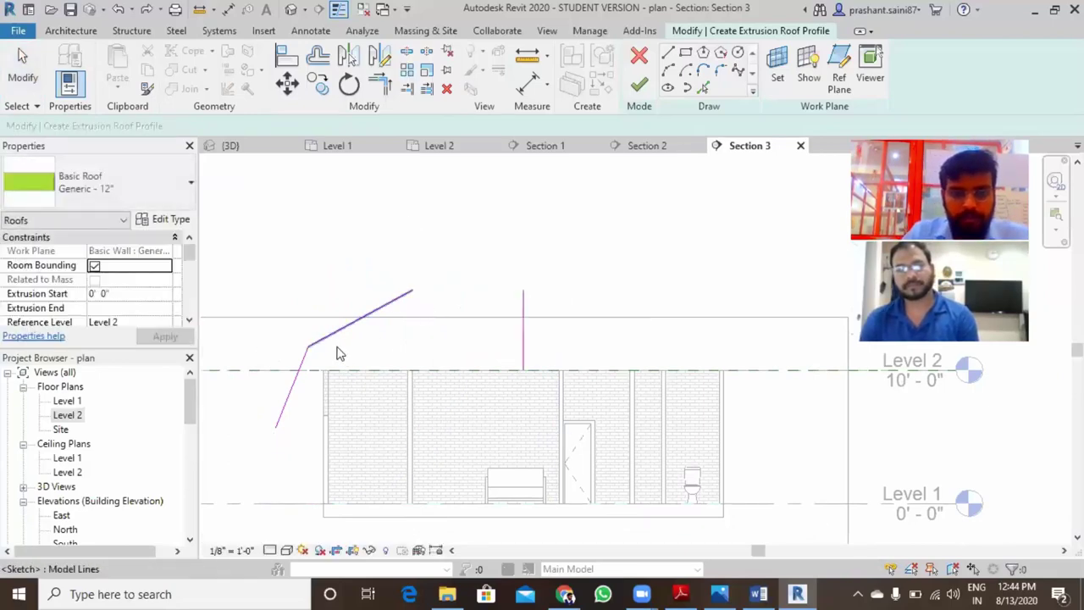
# - Mirror both left slopes across the centre line, then delete the centre line
pyautogui.moveTo(330, 337); pyautogui.dragTo(289, 351)
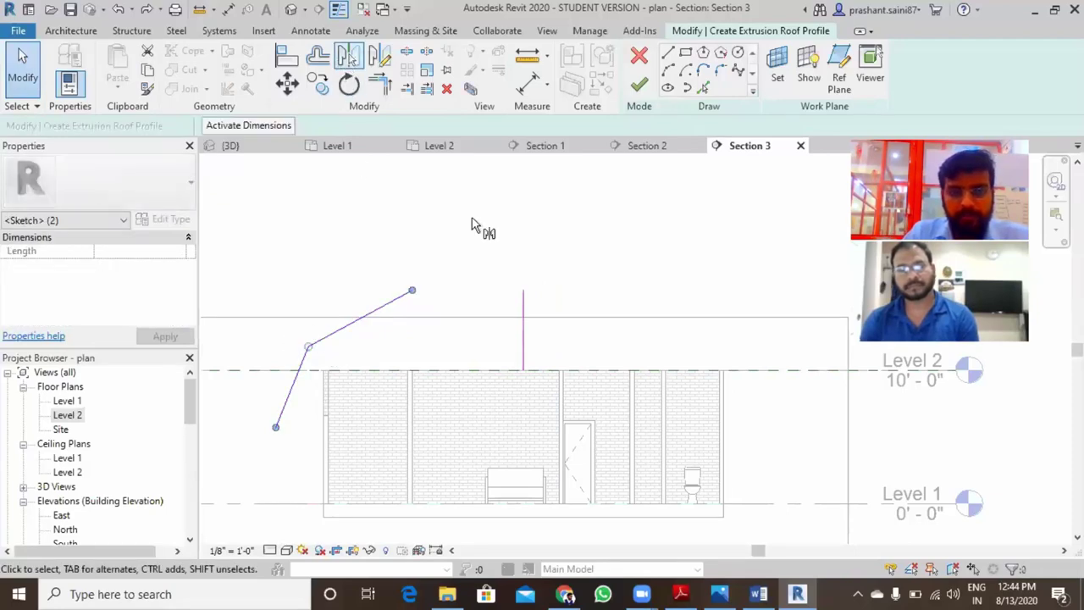
pyautogui.click(531, 345)
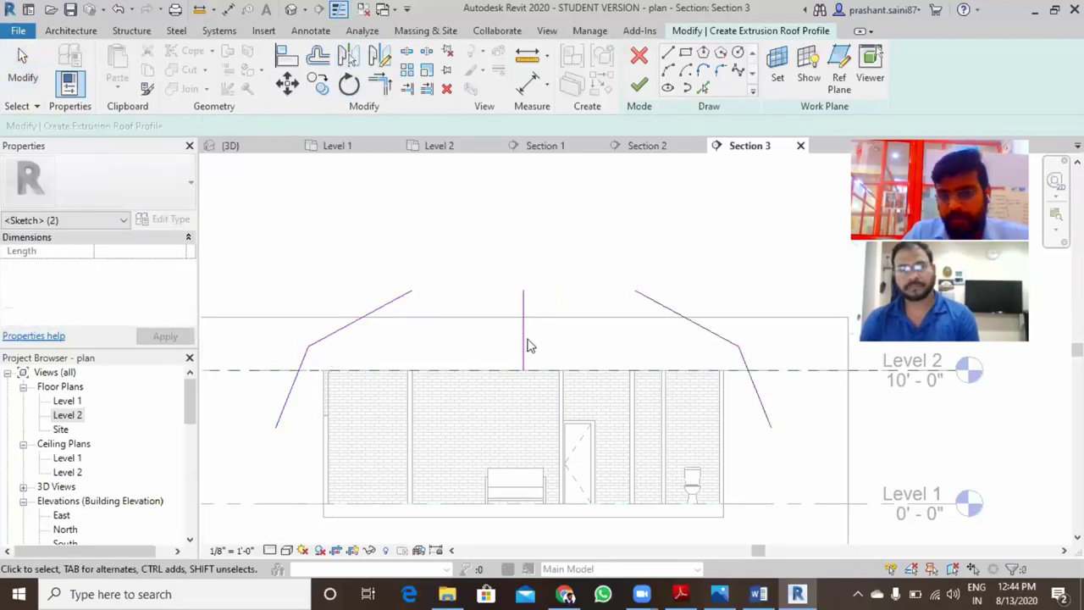
pyautogui.click(524, 337)
pyautogui.press('Delete')
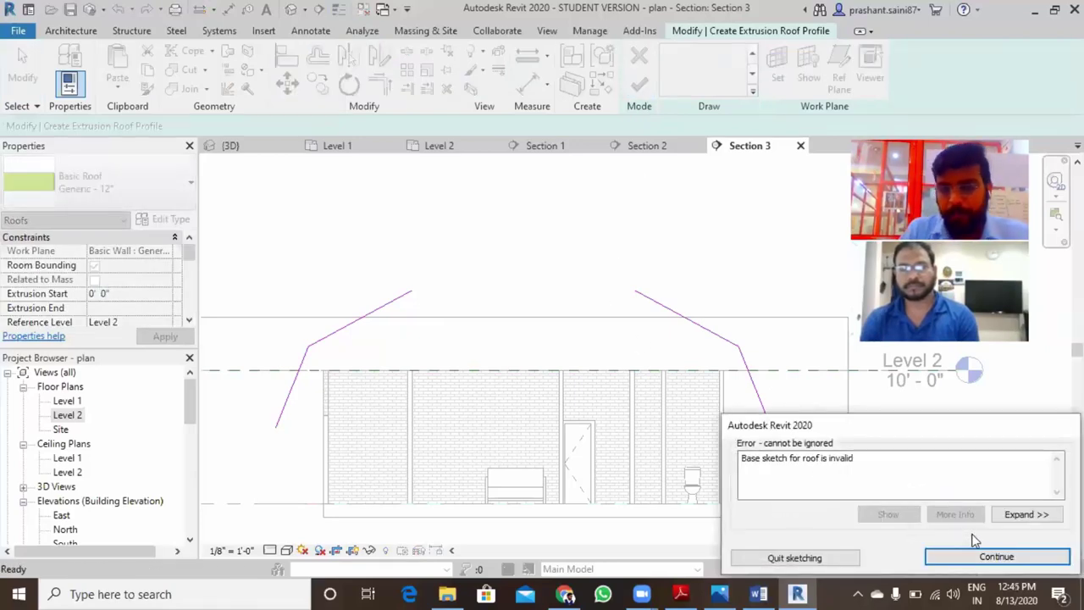
# - Add the flat top line between the two upper slope ends and finish the extrusion roof sketch
pyautogui.click(995, 556)
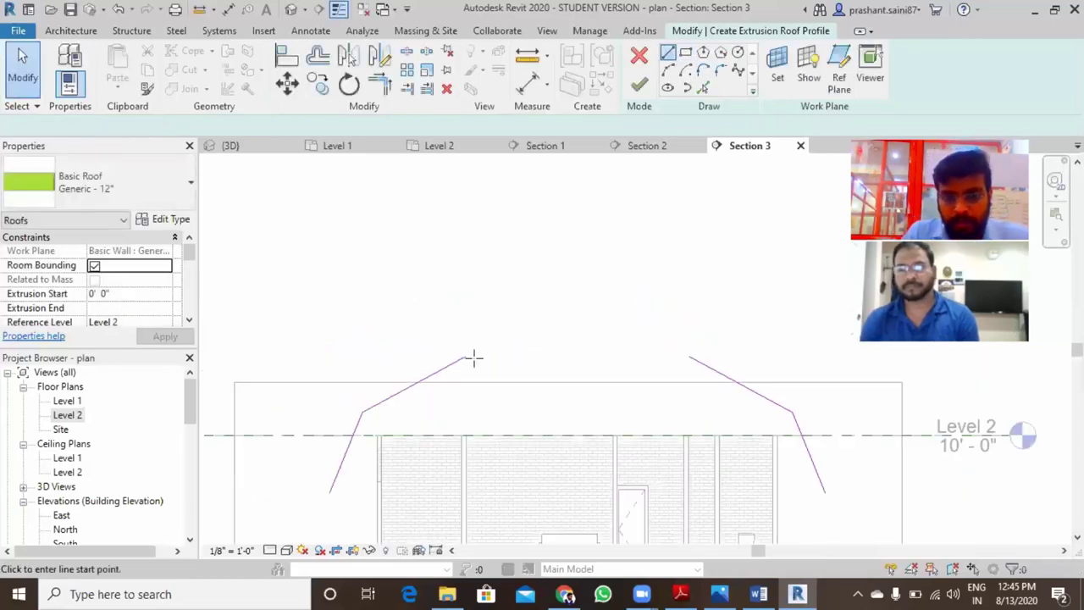
pyautogui.click(467, 356)
pyautogui.click(688, 356)
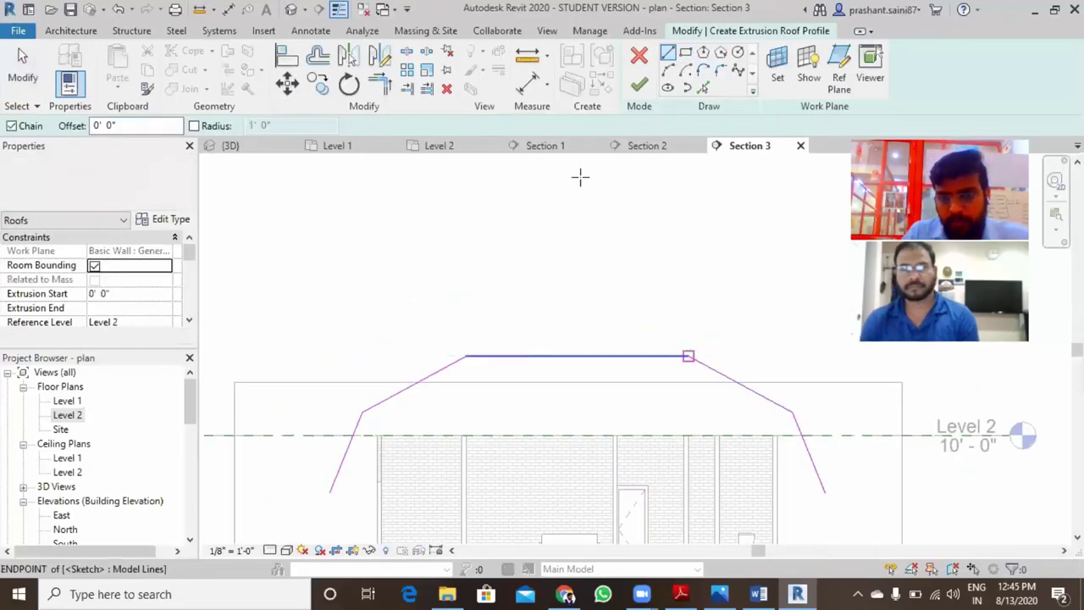
pyautogui.click(639, 85)
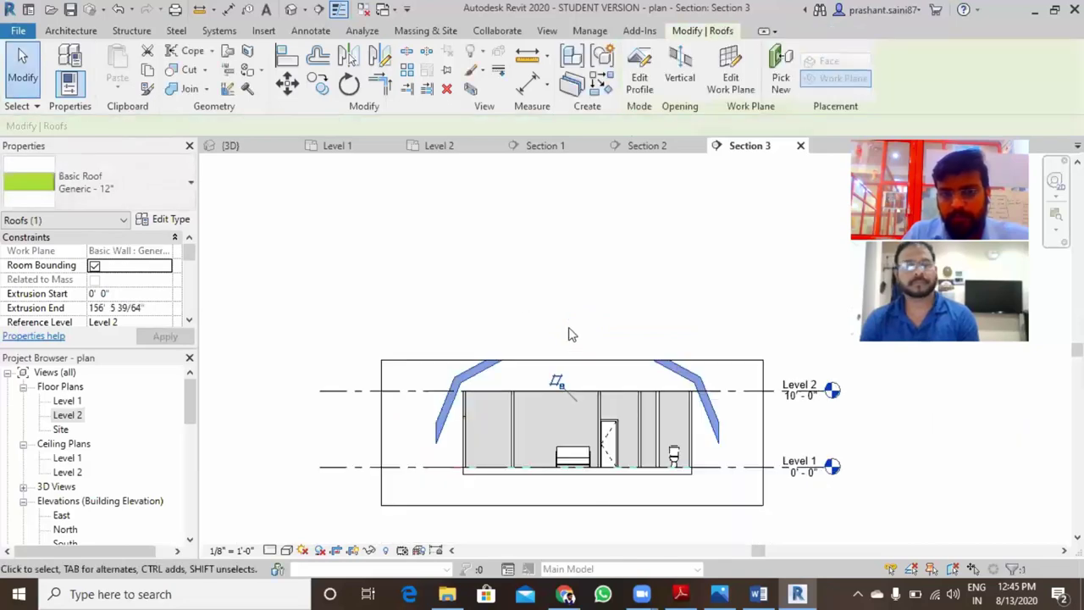
# - Switch to the 3D view and select the new gambrel roof
pyautogui.hotkey('ctrl', 'Tab')
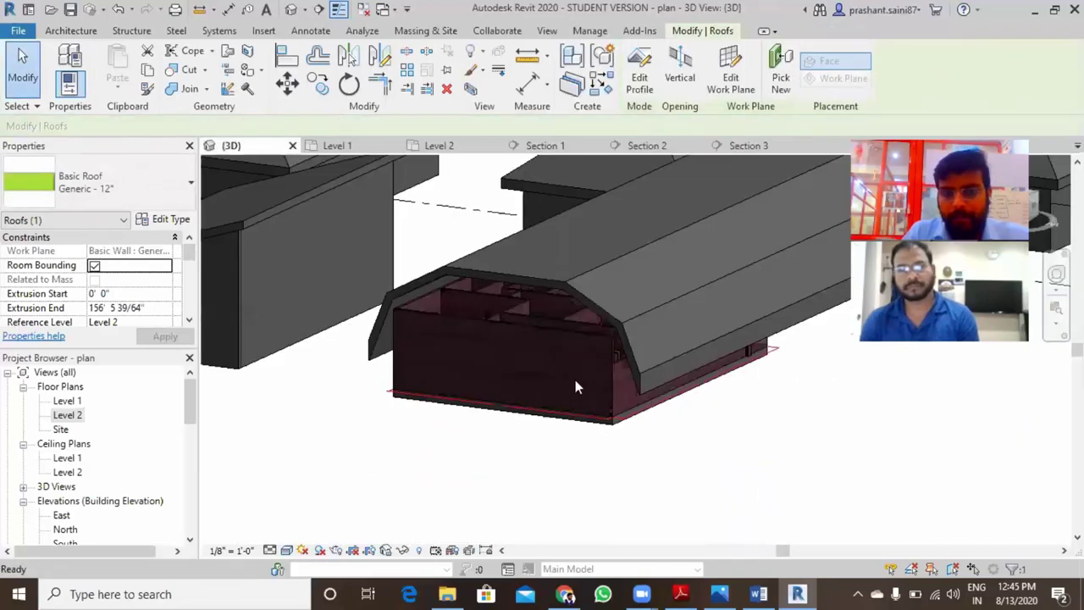
pyautogui.keyDown('shift'); pyautogui.moveTo(564, 450); pyautogui.dragTo(516, 483, button='middle'); pyautogui.keyUp('shift')
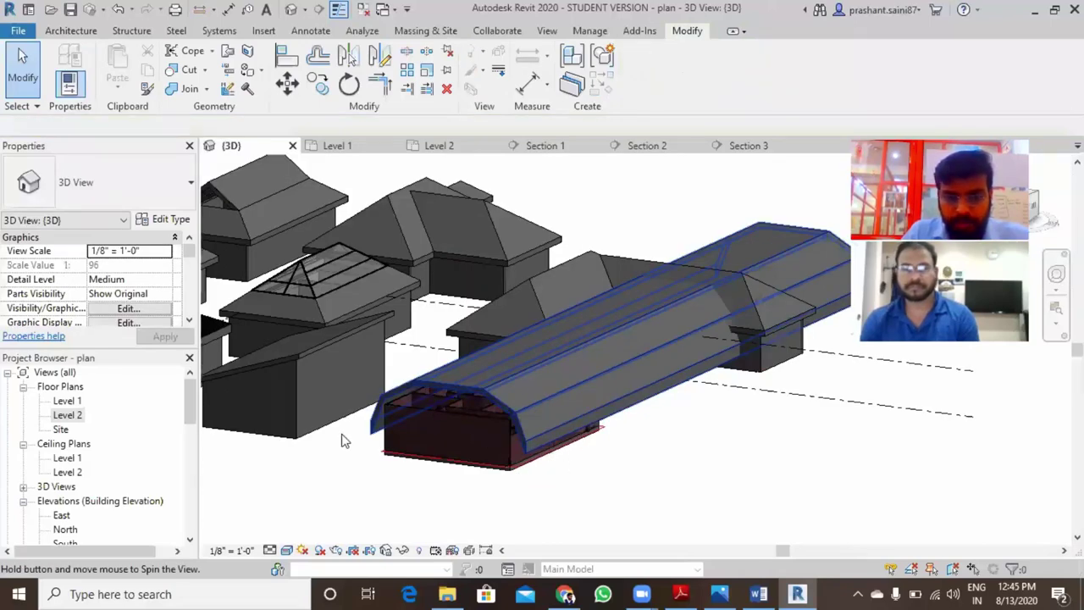
pyautogui.keyDown('shift'); pyautogui.moveTo(342, 440); pyautogui.dragTo(727, 354, button='middle'); pyautogui.keyUp('shift')
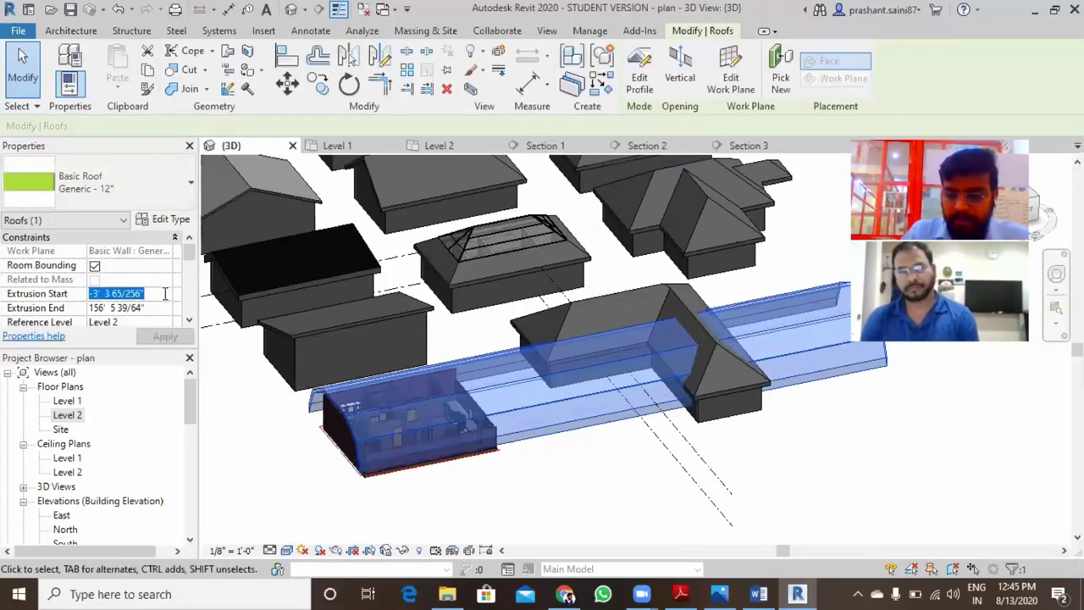
# - Set the roof's Extrusion Start to -3' 0" and Extrusion End to 40' 0"
pyautogui.write('-3')
pyautogui.press('Return')
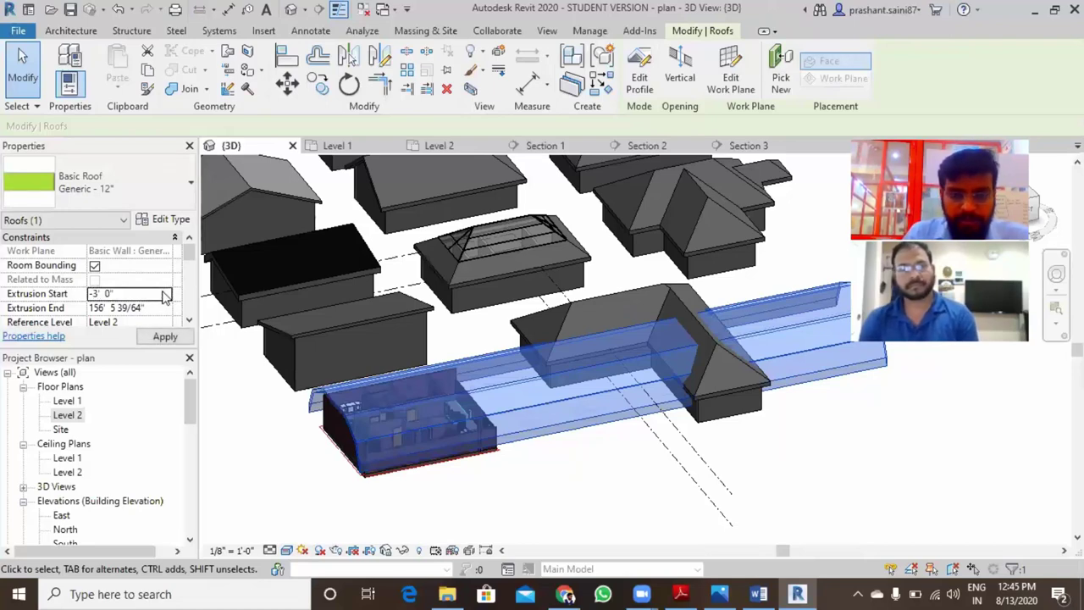
pyautogui.click(127, 307)
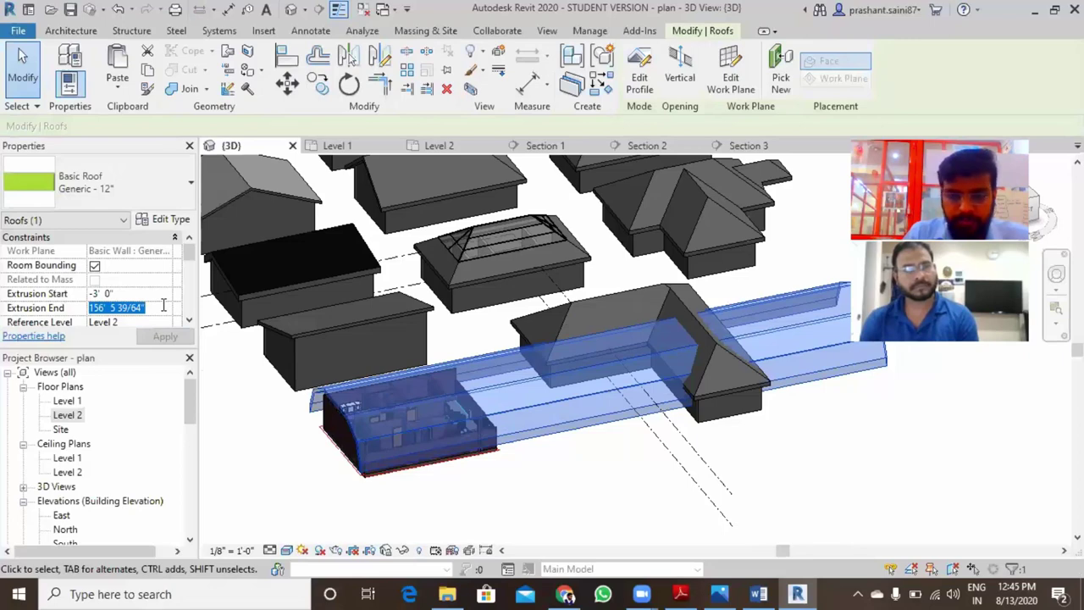
pyautogui.write('45')
pyautogui.press('Return')
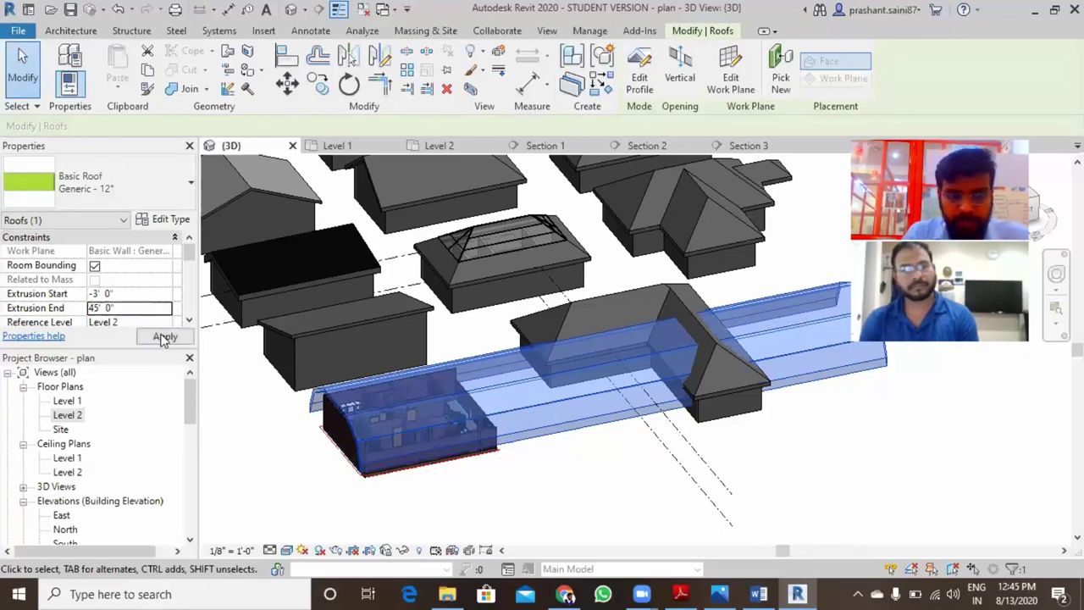
pyautogui.click(164, 337)
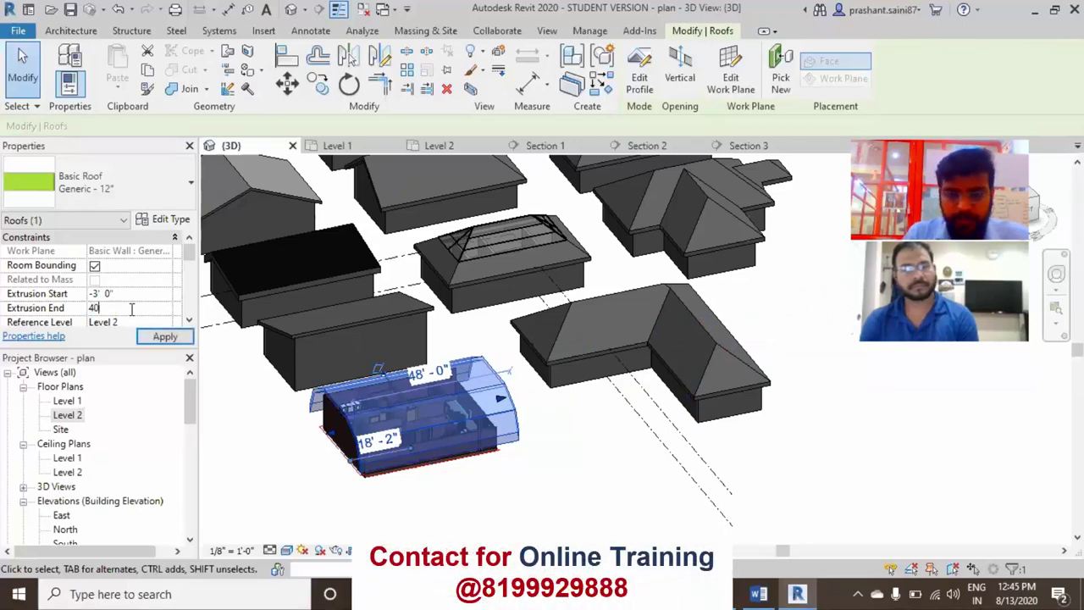
pyautogui.click(155, 338)
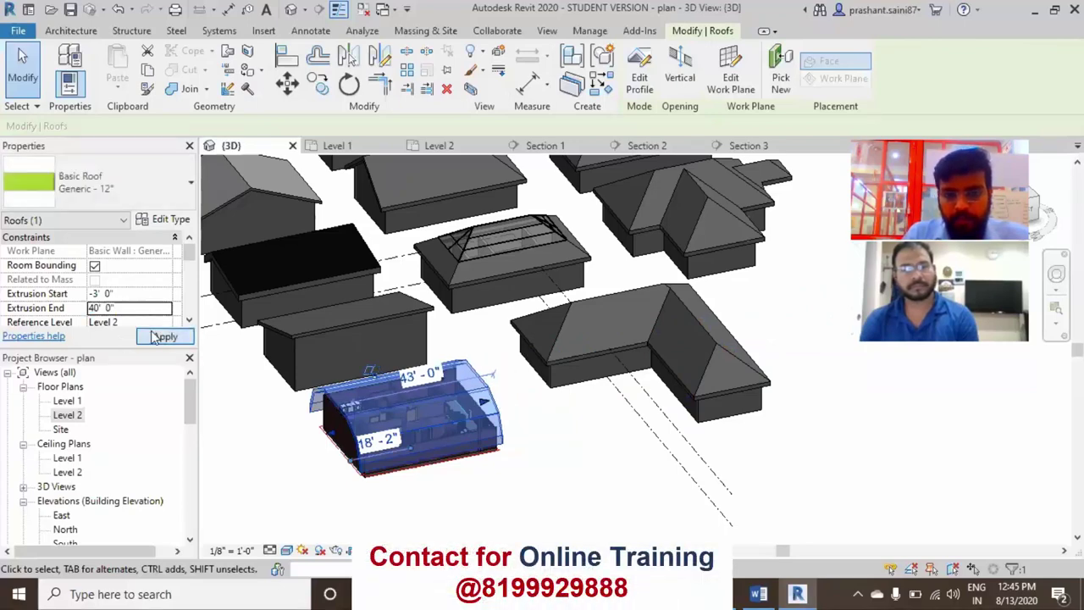
pyautogui.click(589, 442)
pyautogui.keyDown('shift'); pyautogui.moveTo(589, 442); pyautogui.dragTo(552, 415, button='middle'); pyautogui.keyUp('shift')
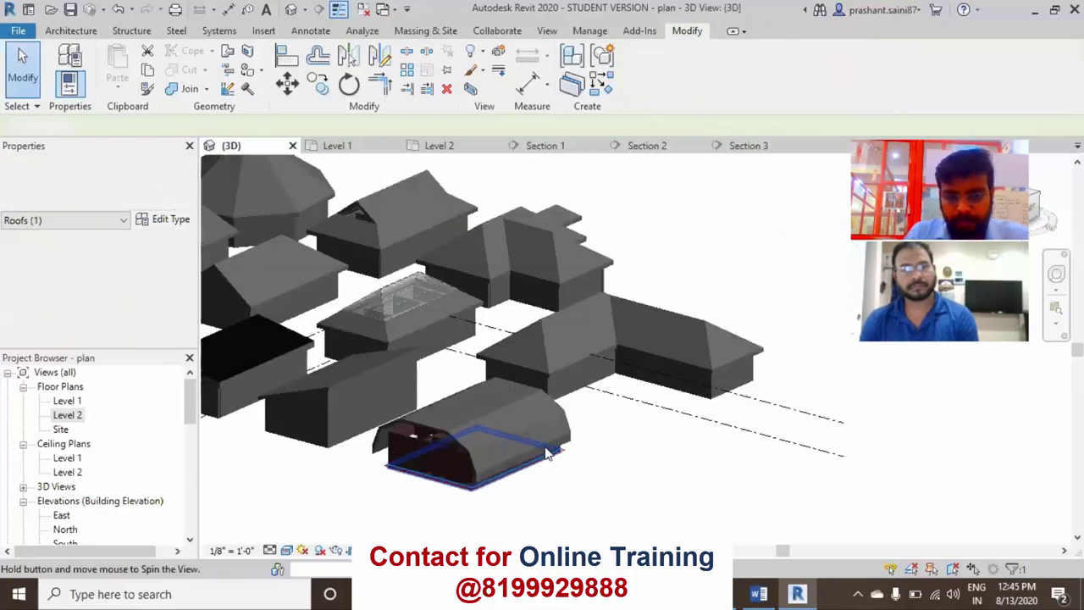
# - Select all walls under the gambrel roof and attach their tops to it, checking from a low angle
pyautogui.keyDown('shift'); pyautogui.moveTo(549, 453); pyautogui.dragTo(491, 447, button='middle'); pyautogui.keyUp('shift')
pyautogui.click(490, 447)
pyautogui.scroll(2, 490, 447)
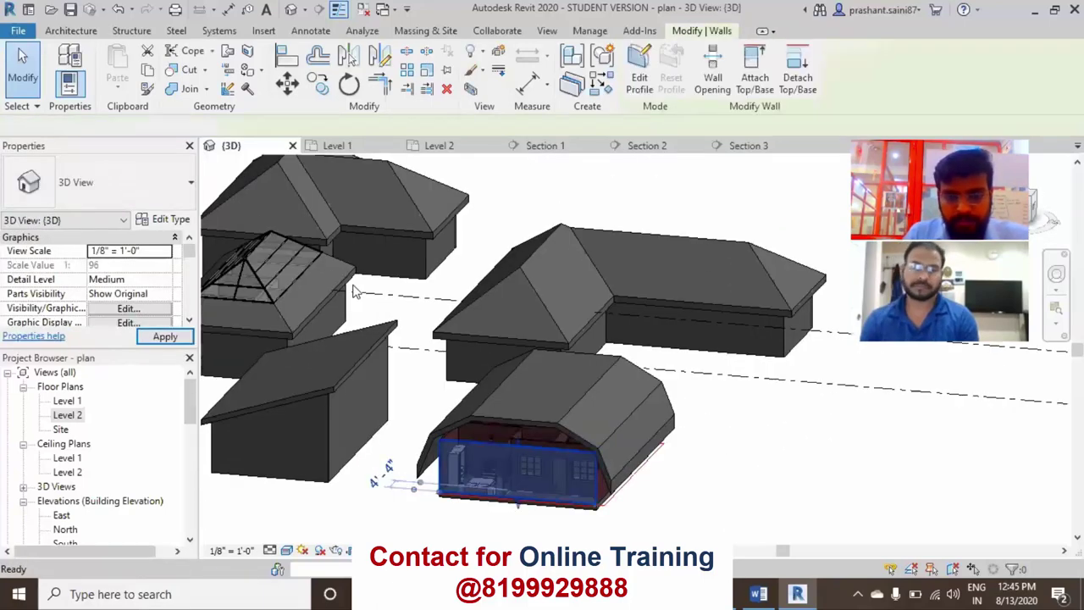
pyautogui.moveTo(356, 291); pyautogui.dragTo(619, 513)
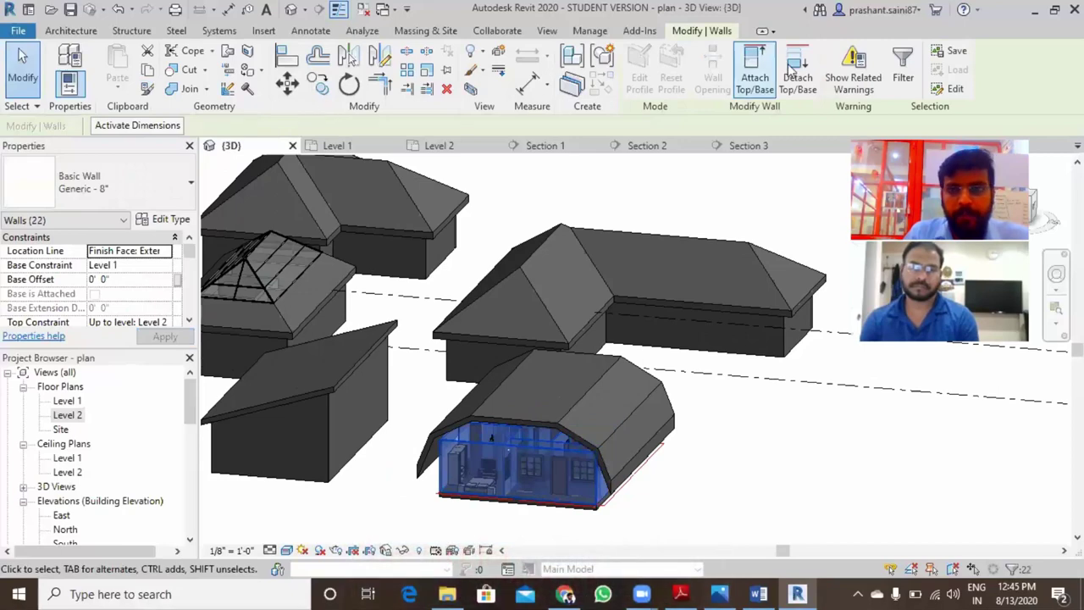
pyautogui.click(756, 68)
pyautogui.click(554, 421)
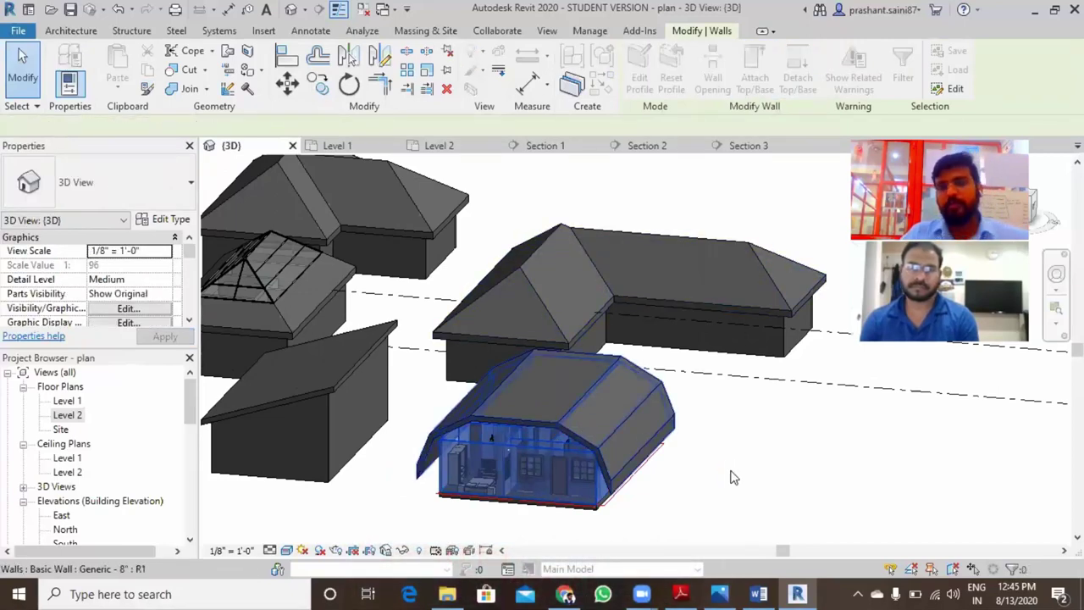
pyautogui.moveTo(688, 490)
pyautogui.keyDown('shift'); pyautogui.mouseDown(button='middle')
pyautogui.moveTo(629, 376)
pyautogui.moveTo(447, 416)
pyautogui.moveTo(404, 371)
pyautogui.mouseUp(button='middle'); pyautogui.keyUp('shift')
pyautogui.click(468, 460)
pyautogui.scroll(4, 556, 424)
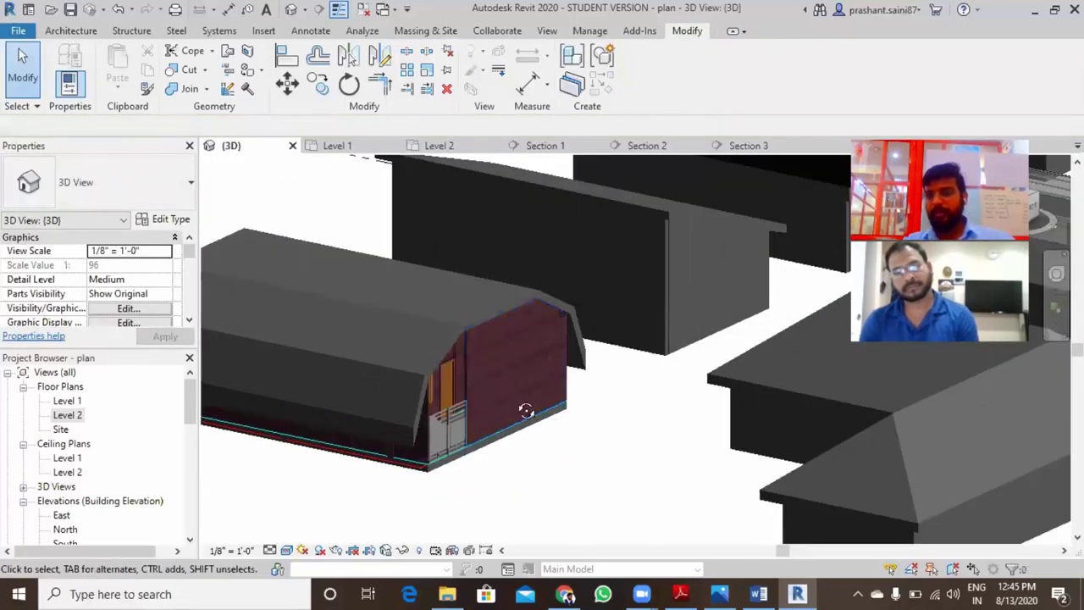
pyautogui.moveTo(525, 399)
pyautogui.keyDown('shift'); pyautogui.mouseDown(button='middle')
pyautogui.moveTo(546, 394)
pyautogui.moveTo(565, 291)
pyautogui.mouseUp(button='middle'); pyautogui.keyUp('shift')
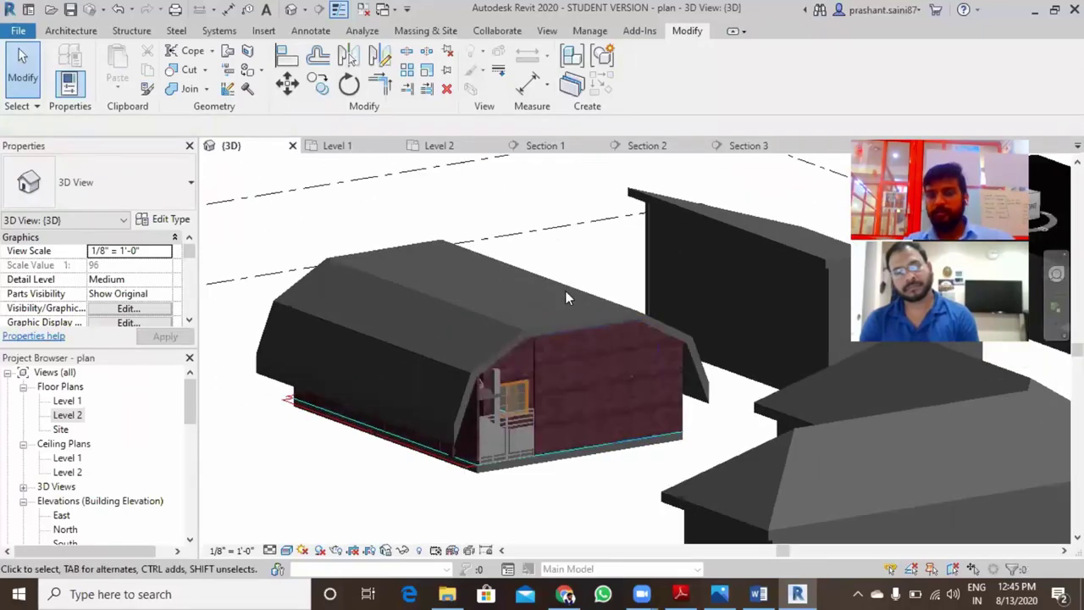
pyautogui.click(85, 32)
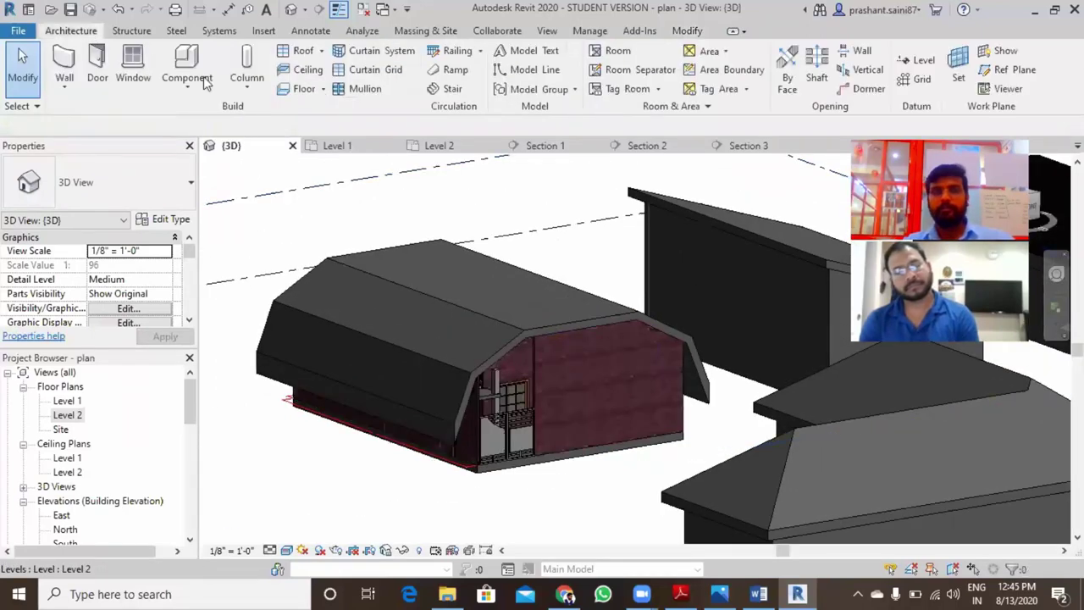
pyautogui.click(322, 53)
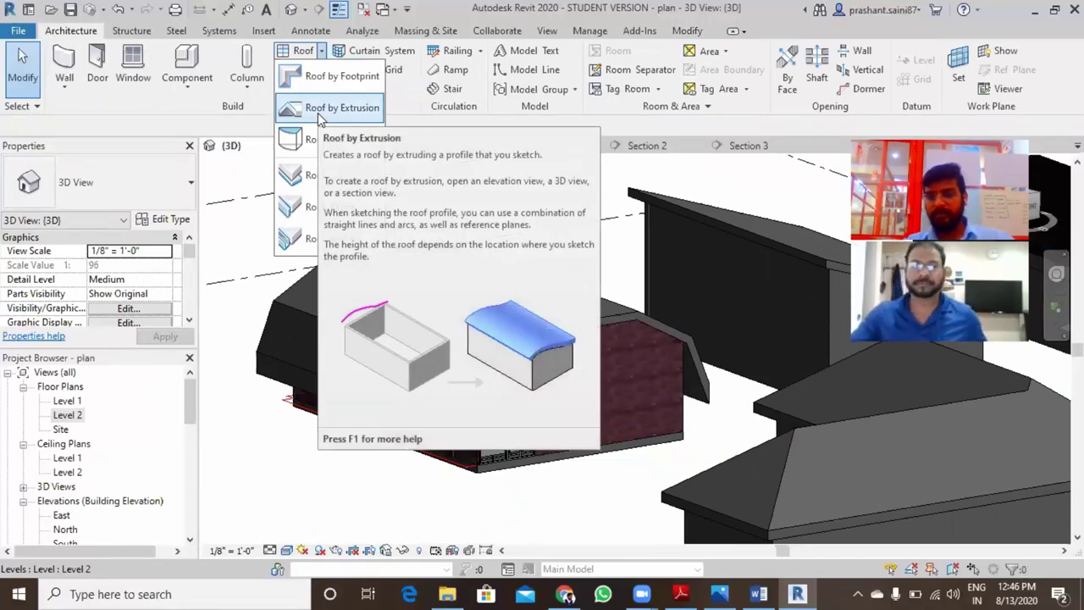
pyautogui.scroll(-2, 455, 338)
pyautogui.click(450, 381)
pyautogui.moveTo(450, 381)
pyautogui.keyDown('shift'); pyautogui.mouseDown(button='middle')
pyautogui.moveTo(438, 443)
pyautogui.moveTo(583, 390)
pyautogui.moveTo(620, 395)
pyautogui.moveTo(552, 304)
pyautogui.mouseUp(button='middle'); pyautogui.keyUp('shift')
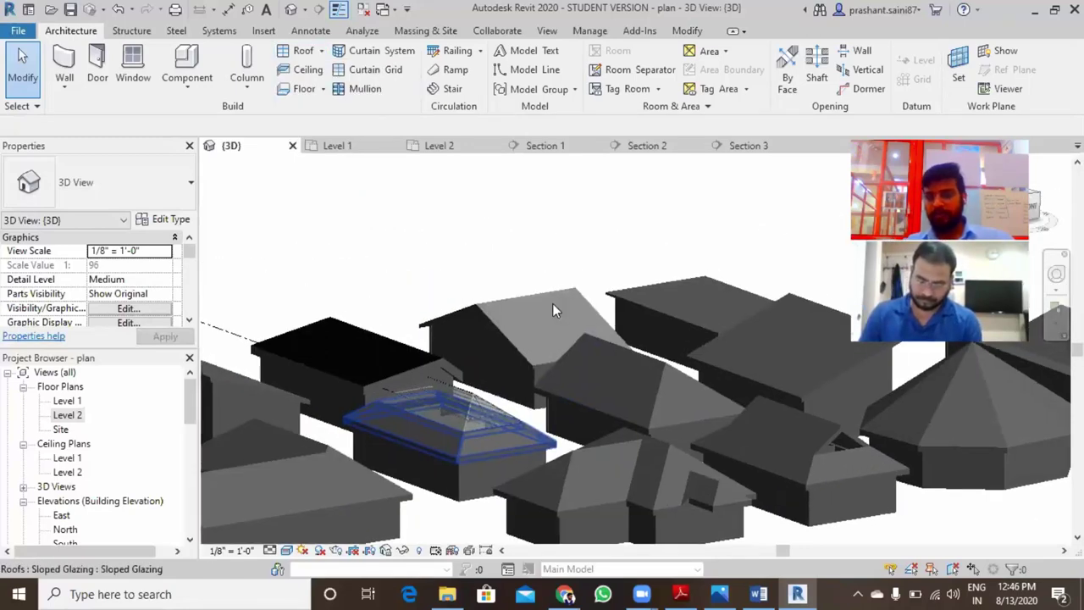
pyautogui.scroll(-3, 576, 399)
pyautogui.keyDown('shift'); pyautogui.moveTo(576, 399); pyautogui.dragTo(566, 477, button='middle'); pyautogui.keyUp('shift')
pyautogui.scroll(2, 309, 416)
pyautogui.scroll(1, 309, 415)
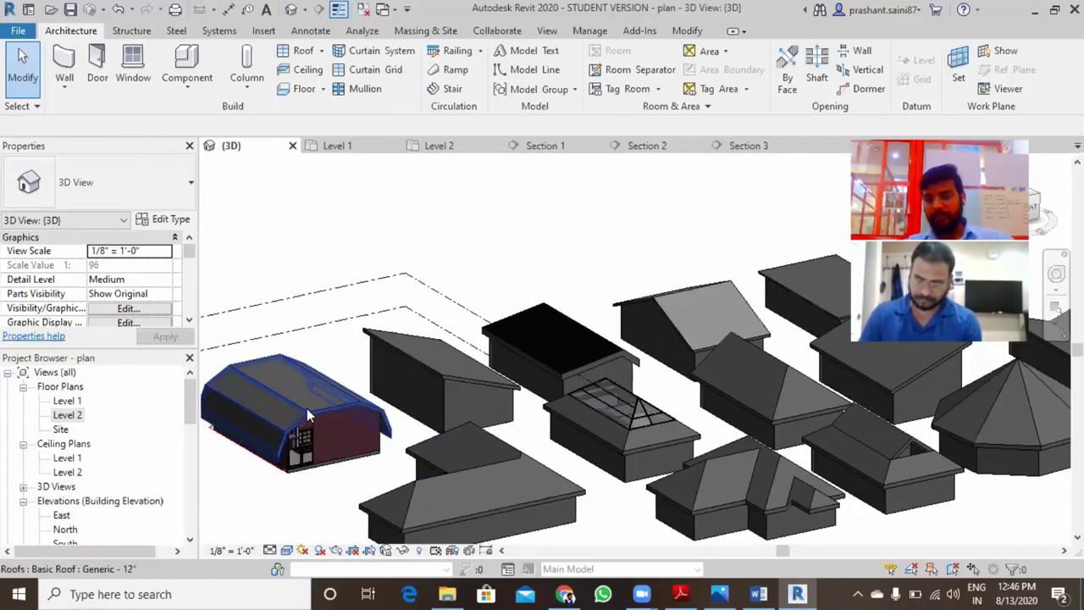
pyautogui.scroll(1, 308, 415)
pyautogui.moveTo(359, 407)
pyautogui.mouseDown(button='middle')
pyautogui.moveTo(474, 399)
pyautogui.moveTo(484, 412)
pyautogui.moveTo(480, 394)
pyautogui.mouseUp(button='middle')
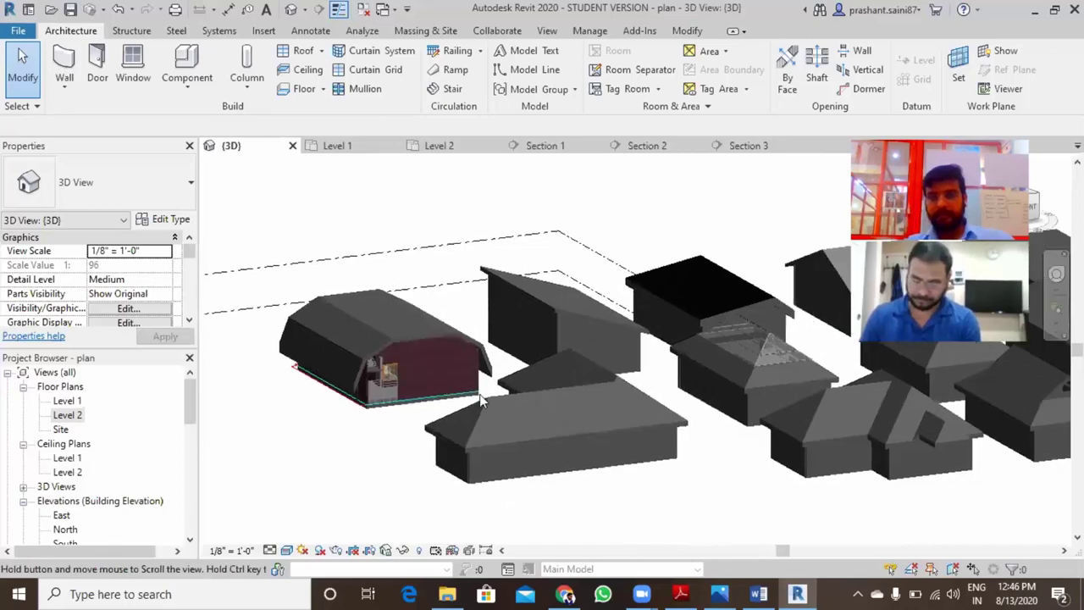
pyautogui.scroll(-1, 568, 432)
pyautogui.scroll(1, 726, 447)
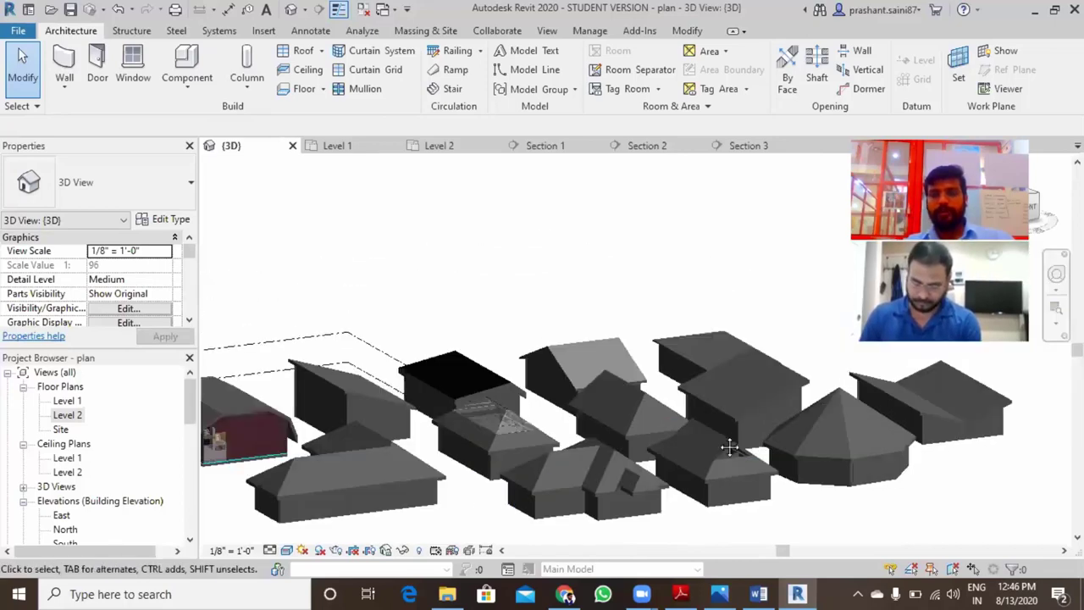
pyautogui.scroll(1, 711, 399)
pyautogui.scroll(1, 710, 375)
pyautogui.scroll(1, 710, 375)
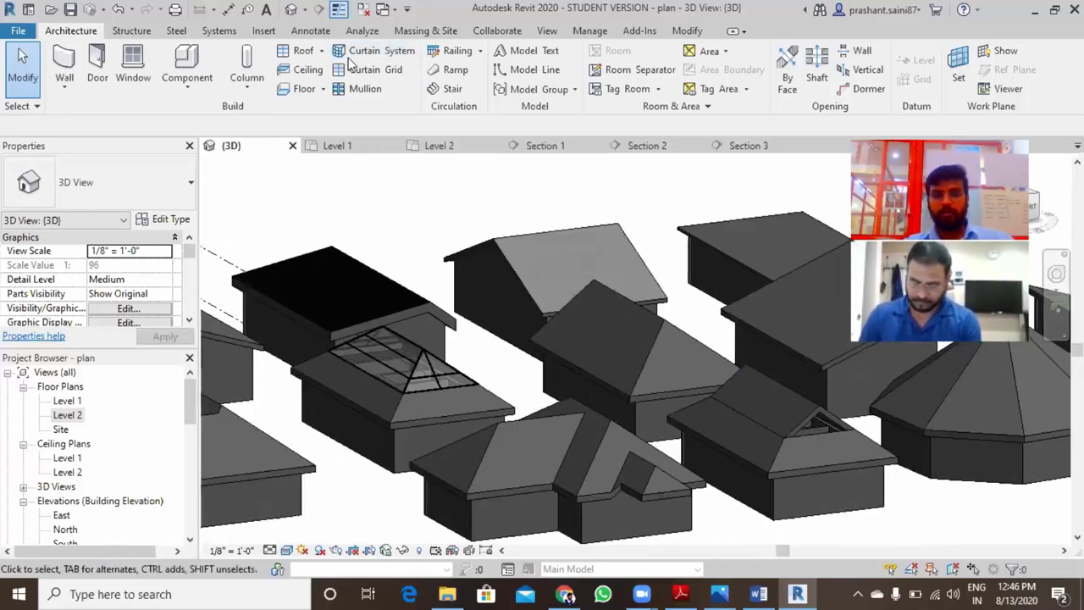
pyautogui.click(321, 53)
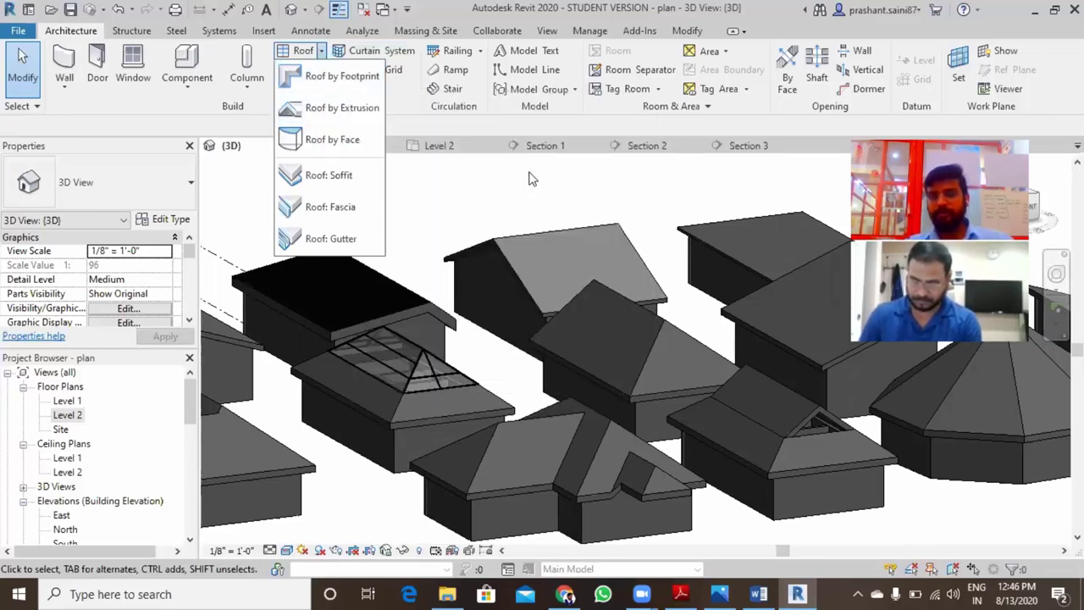
pyautogui.click(577, 202)
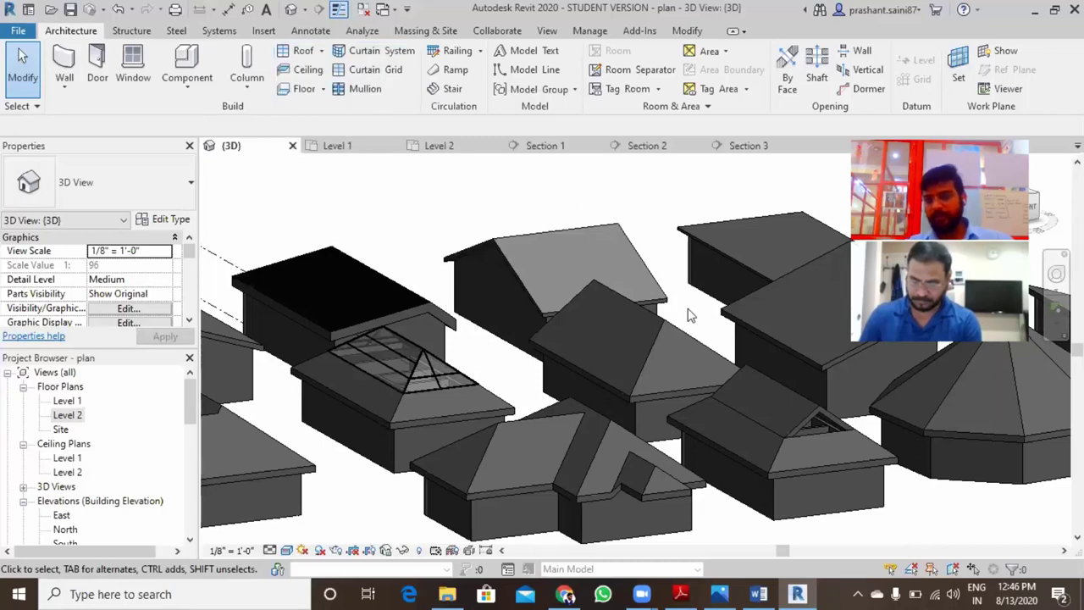
pyautogui.keyDown('shift'); pyautogui.moveTo(610, 330); pyautogui.dragTo(605, 322, button='middle'); pyautogui.keyUp('shift')
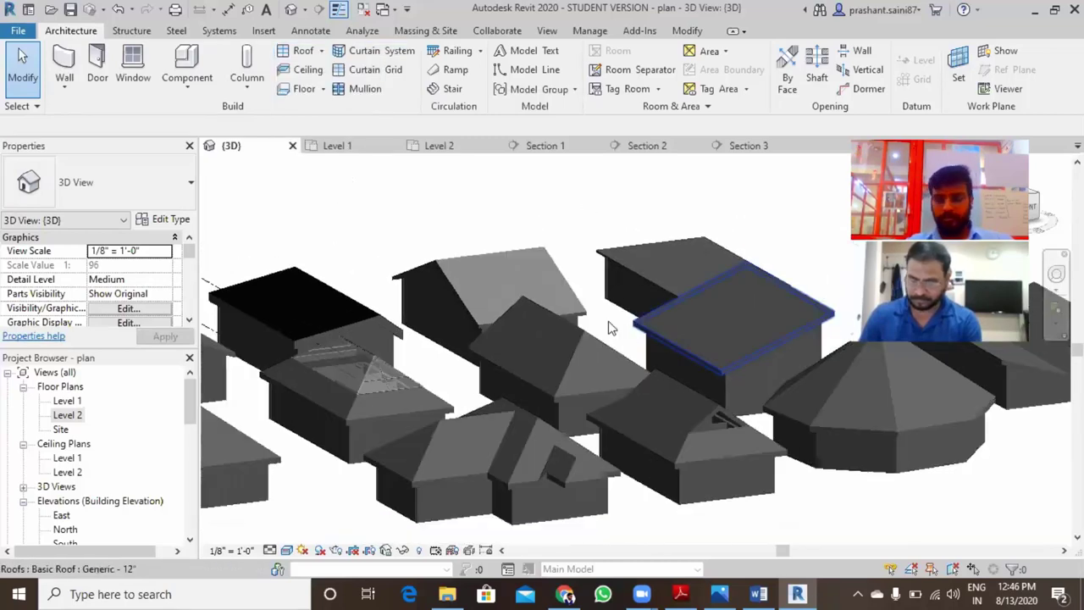
pyautogui.scroll(1, 610, 330)
pyautogui.scroll(1, 610, 330)
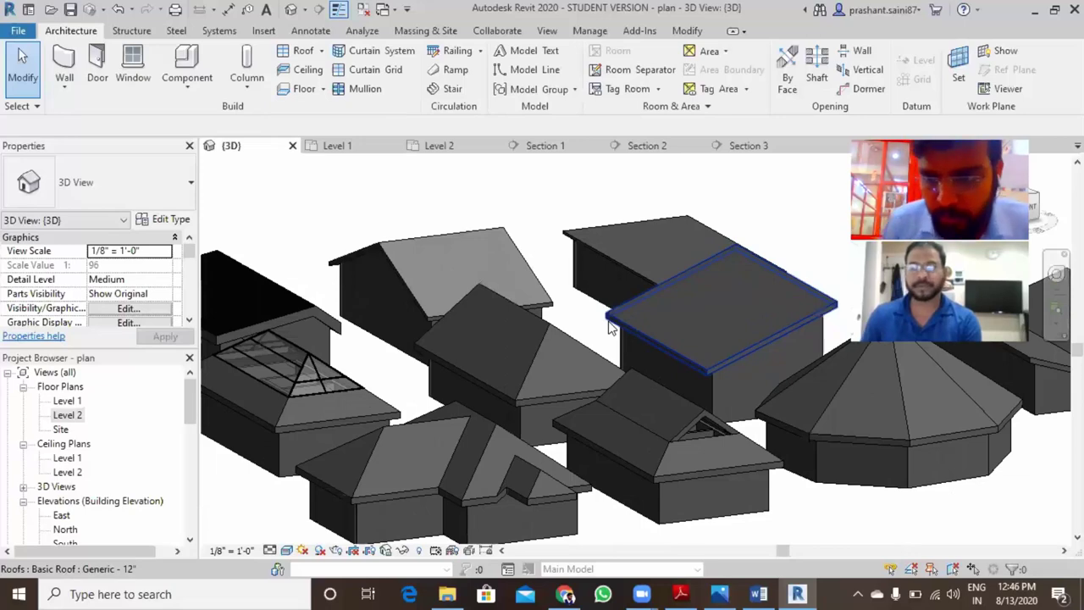